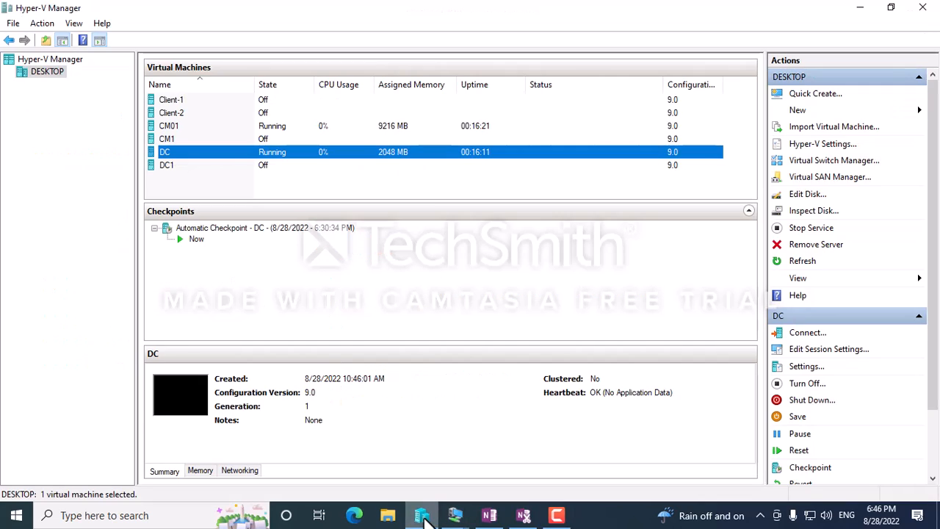
Switch from the OneNote notes to Hyper-V Manager, which lists the running DC and CM01 VMs.
{"action": "left_click", "coordinate": [422, 515]}
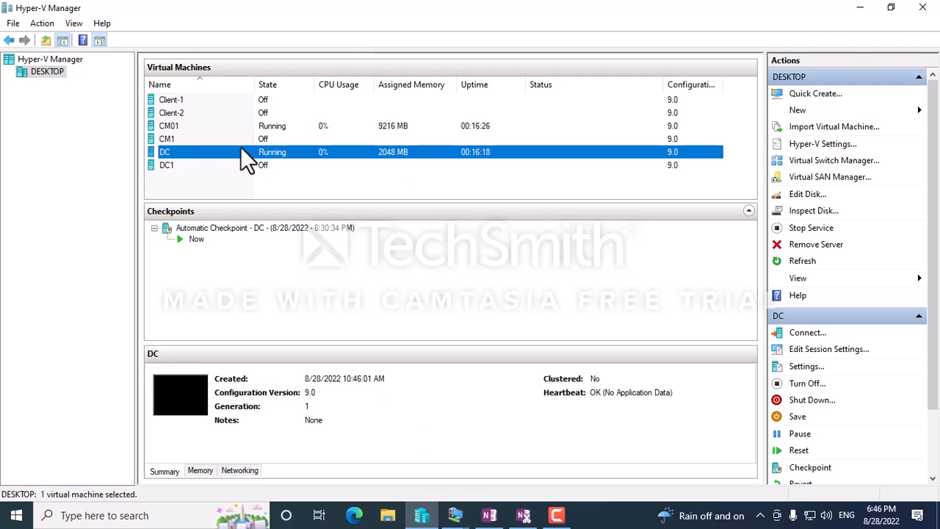
Open the DC VM session, close ADUC and Administrative Tools, and launch Server Manager's Dashboard.
{"action": "left_click", "coordinate": [472, 518]}
{"action": "left_click", "coordinate": [525, 433]}
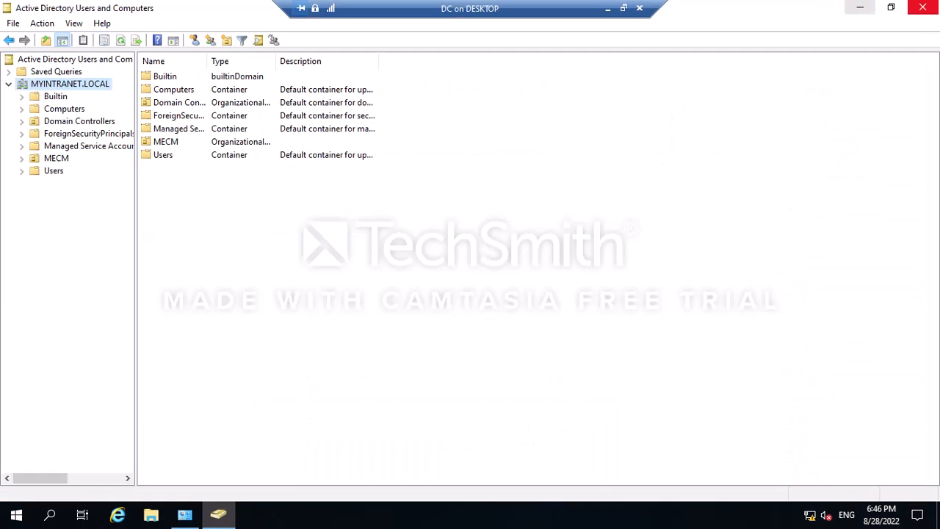
{"action": "left_click", "coordinate": [924, 9]}
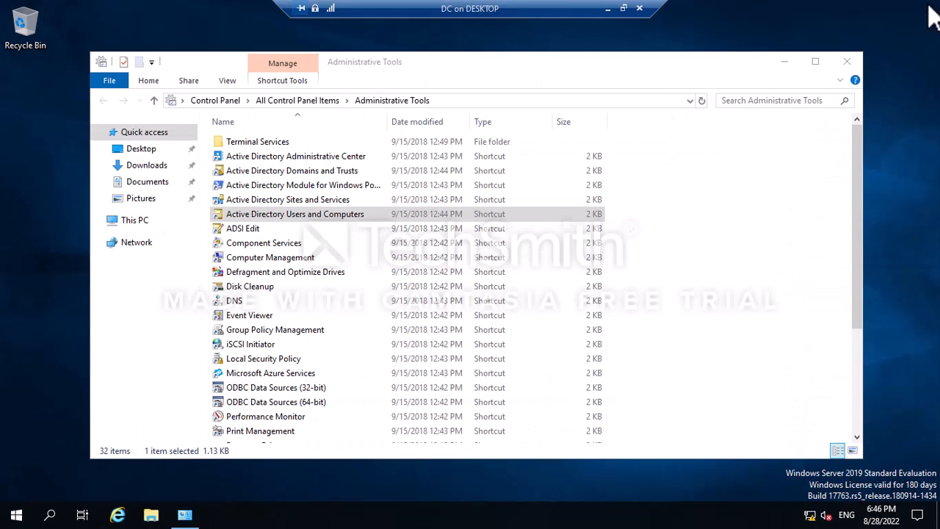
{"action": "left_click", "coordinate": [784, 62]}
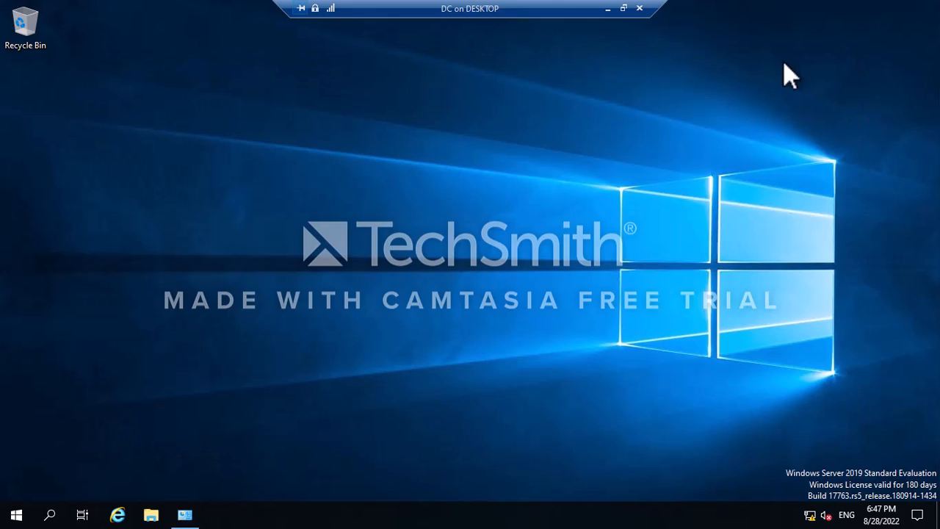
{"action": "left_click", "coordinate": [4, 520]}
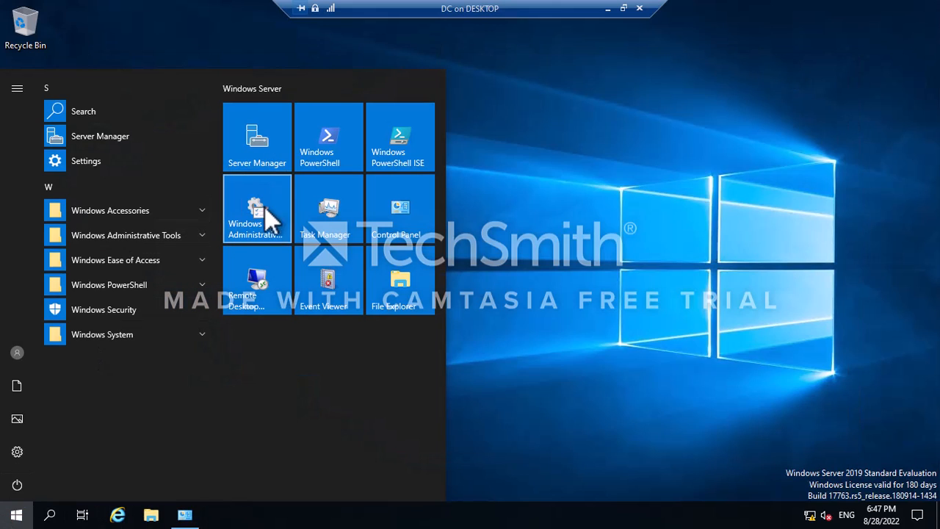
{"action": "left_click", "coordinate": [251, 153]}
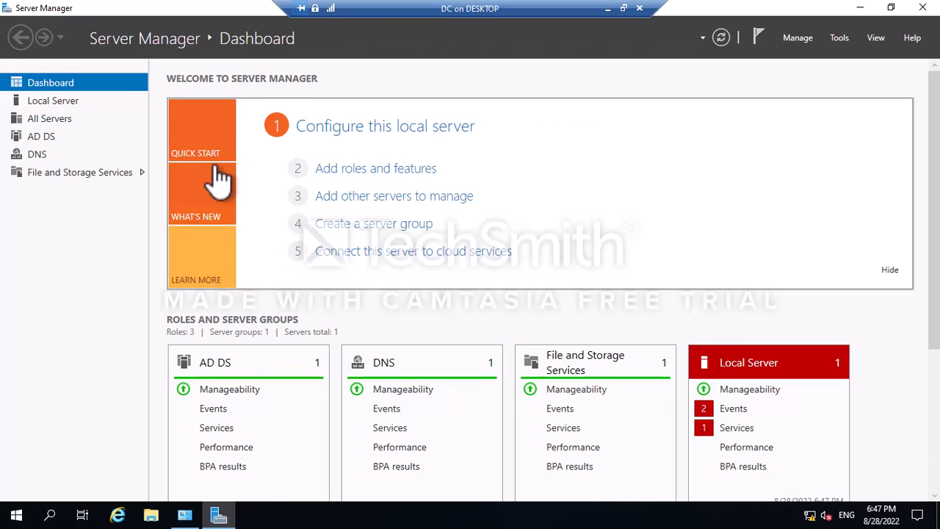
{"action": "left_click", "coordinate": [788, 39]}
{"action": "left_click", "coordinate": [827, 58]}
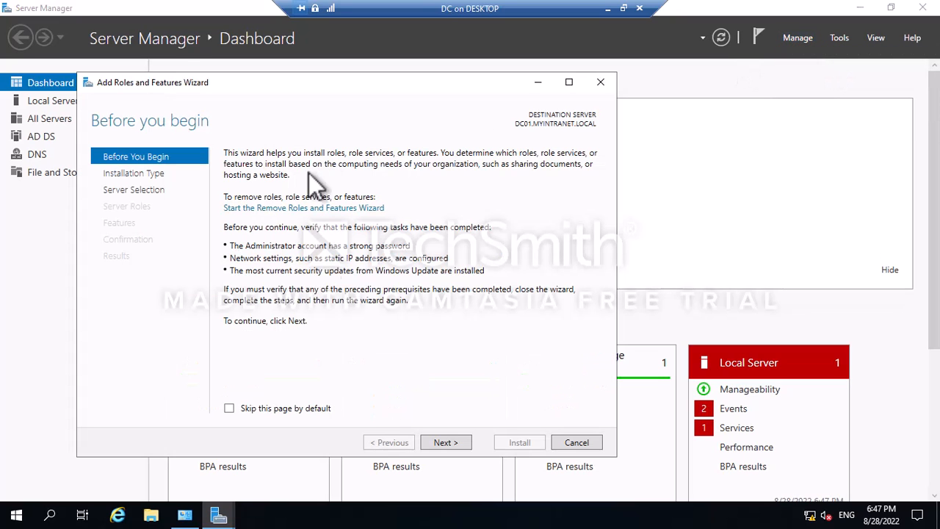
{"action": "left_click", "coordinate": [443, 444]}
{"action": "left_click", "coordinate": [443, 443]}
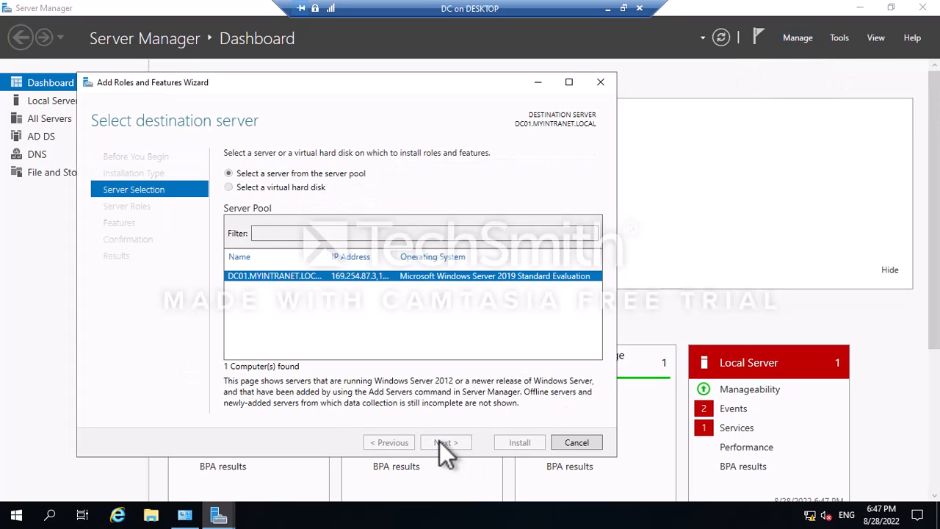
{"action": "left_click", "coordinate": [443, 443]}
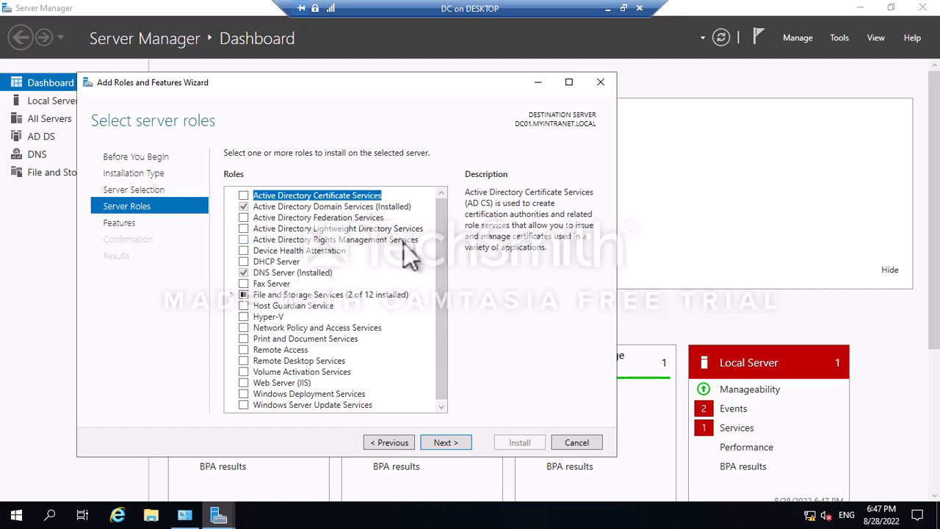
{"action": "left_click", "coordinate": [601, 82]}
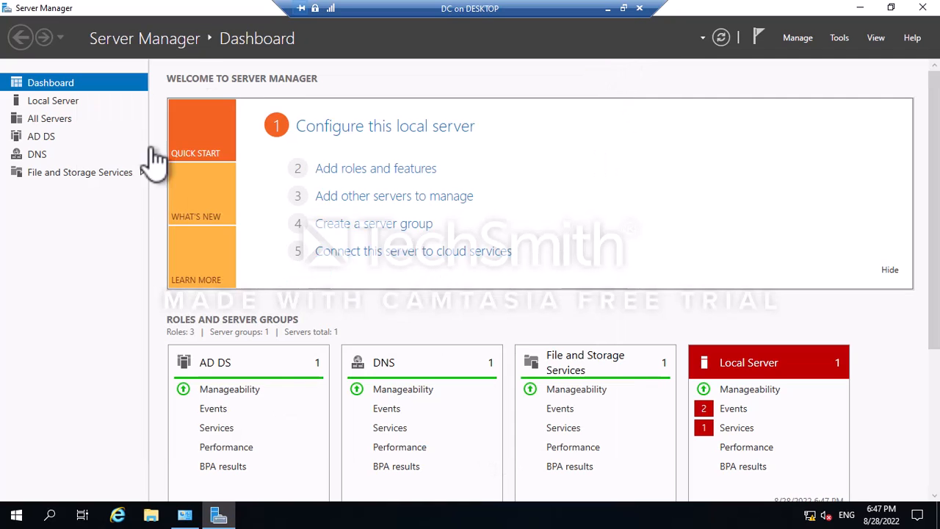
Leave the DC session, check the CM01 desktop, then return to the How to Install MECM2203 notes.
{"action": "left_click", "coordinate": [608, 9]}
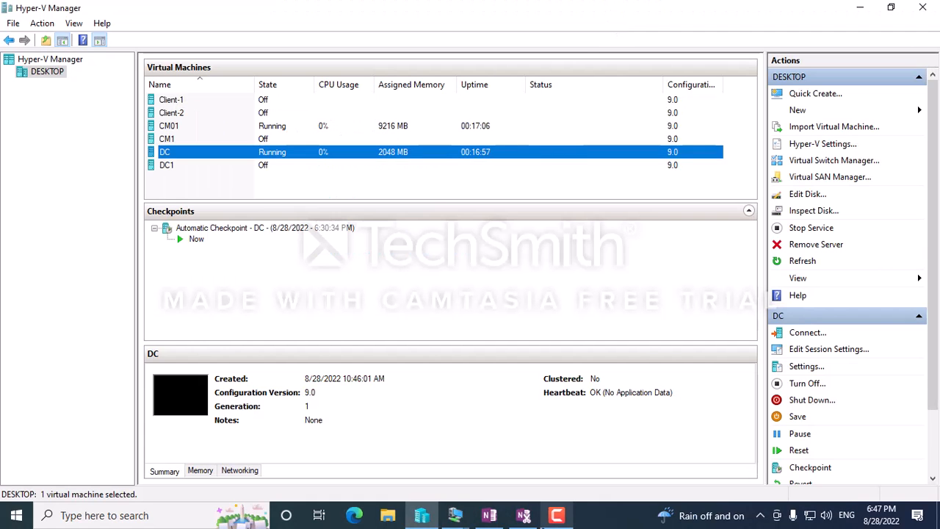
{"action": "left_click", "coordinate": [455, 515]}
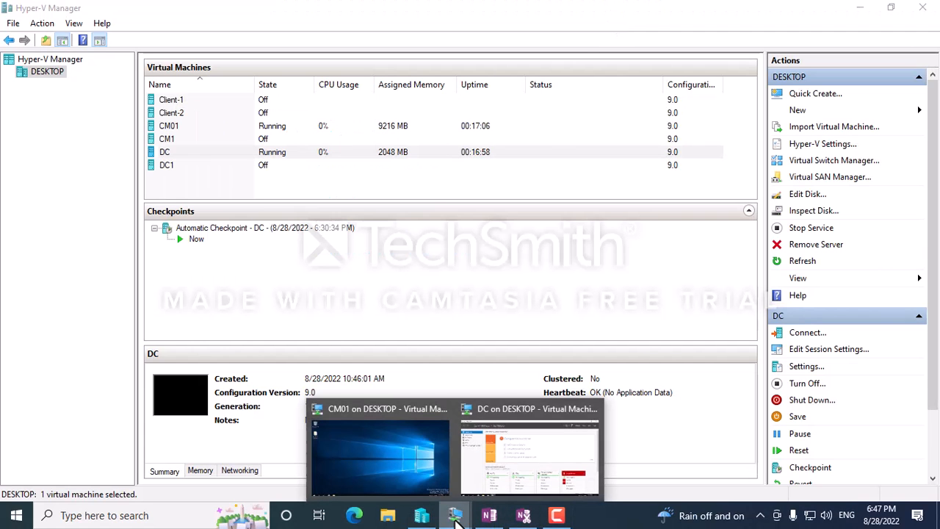
{"action": "left_click", "coordinate": [361, 424]}
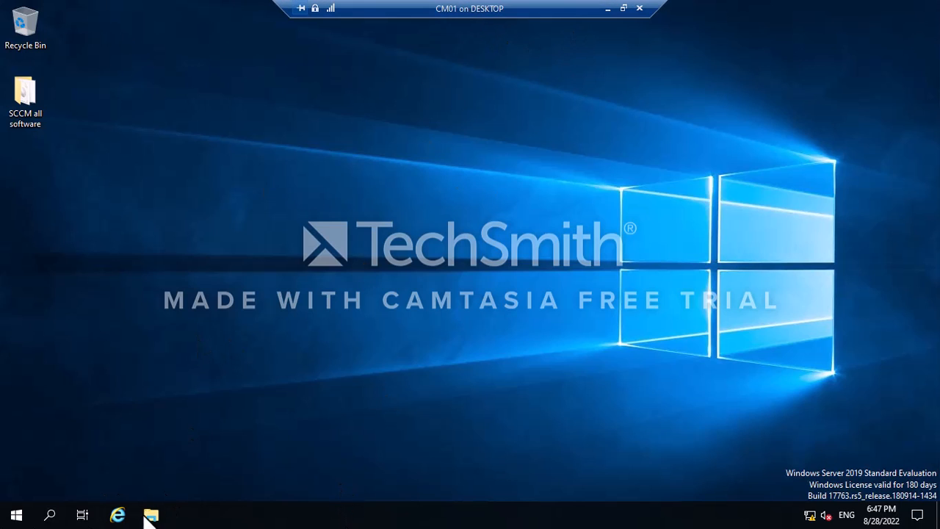
{"action": "left_click", "coordinate": [609, 10]}
{"action": "left_click", "coordinate": [346, 518]}
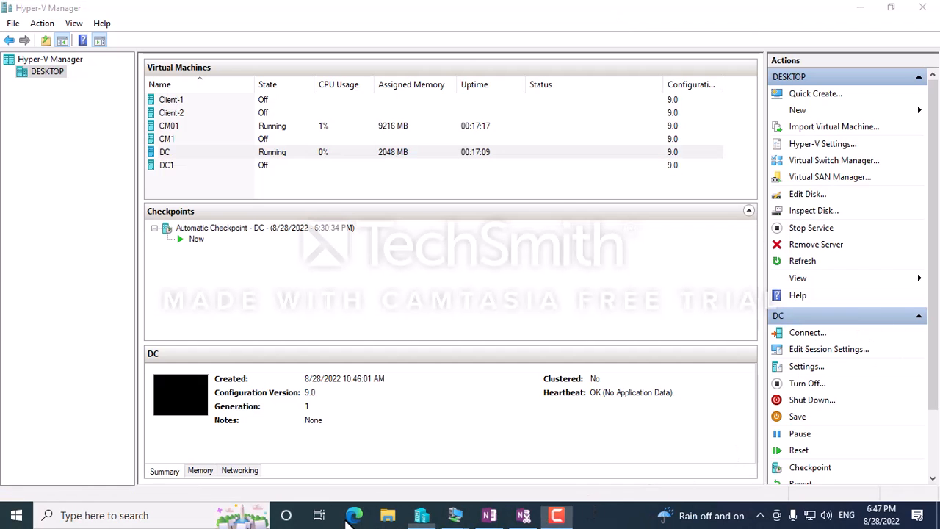
{"action": "left_click", "coordinate": [489, 515]}
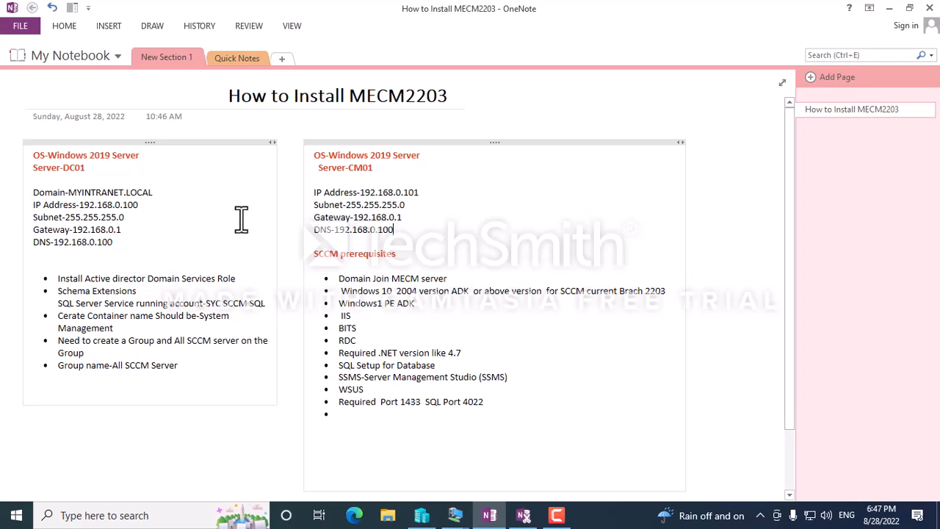
Switch to CM01 and open Network & Internet settings from the network tray icon.
{"action": "mouse_move", "coordinate": [456, 517]}
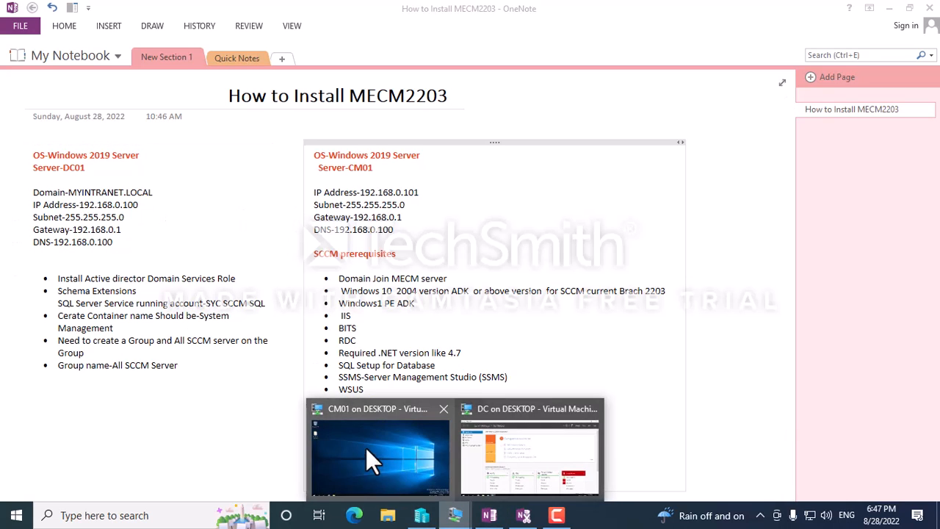
{"action": "left_click", "coordinate": [366, 447]}
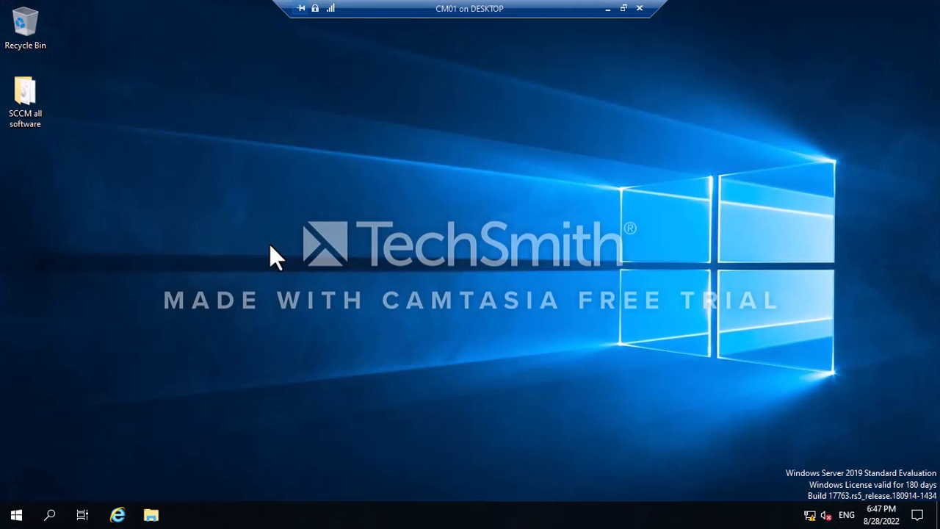
{"action": "right_click", "coordinate": [810, 515]}
{"action": "left_click", "coordinate": [792, 494]}
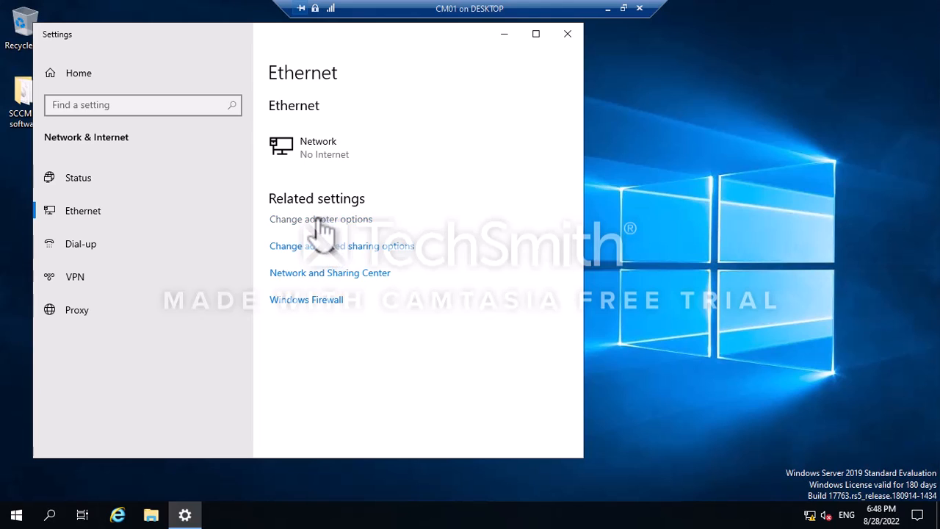
Try adapter options twice despite the access error, then close Advanced sharing settings and Settings.
{"action": "left_click", "coordinate": [316, 219]}
{"action": "left_click", "coordinate": [625, 258]}
{"action": "left_click", "coordinate": [316, 218]}
{"action": "left_click", "coordinate": [625, 258]}
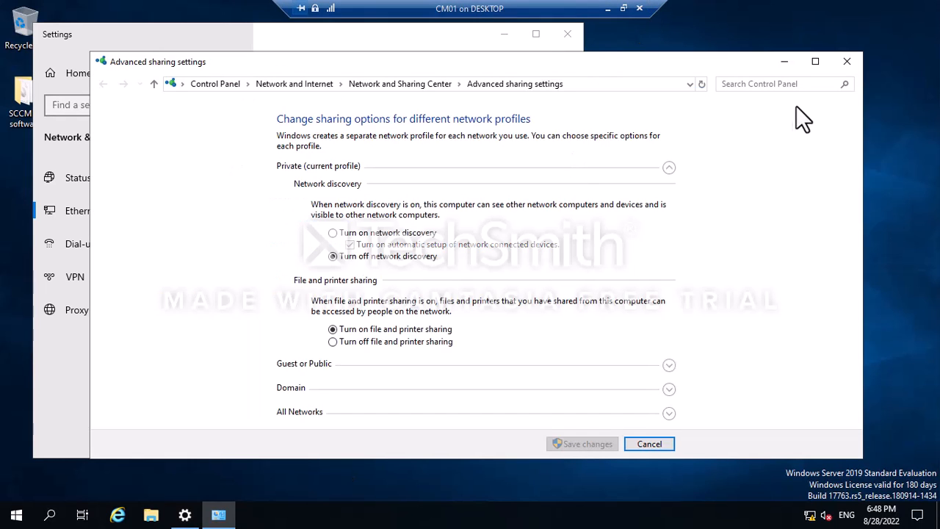
{"action": "left_click", "coordinate": [851, 60]}
{"action": "left_click", "coordinate": [568, 34]}
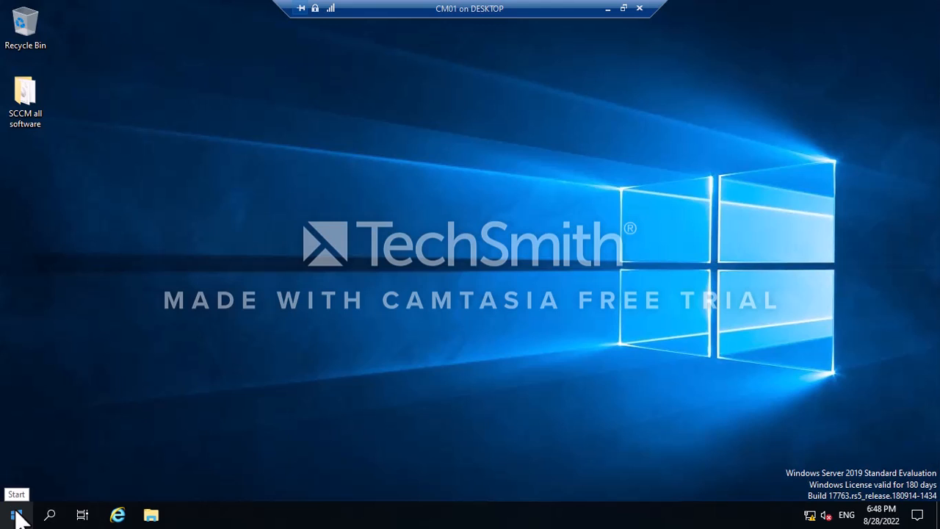
Run ipconfig/all in cmd, showing CM01 at 192.168.0.101 with DNS 192.168.0.100, then open File Explorer.
{"action": "key", "text": "super+r"}
{"action": "type", "text": "cmd"}
{"action": "key", "text": "Return"}
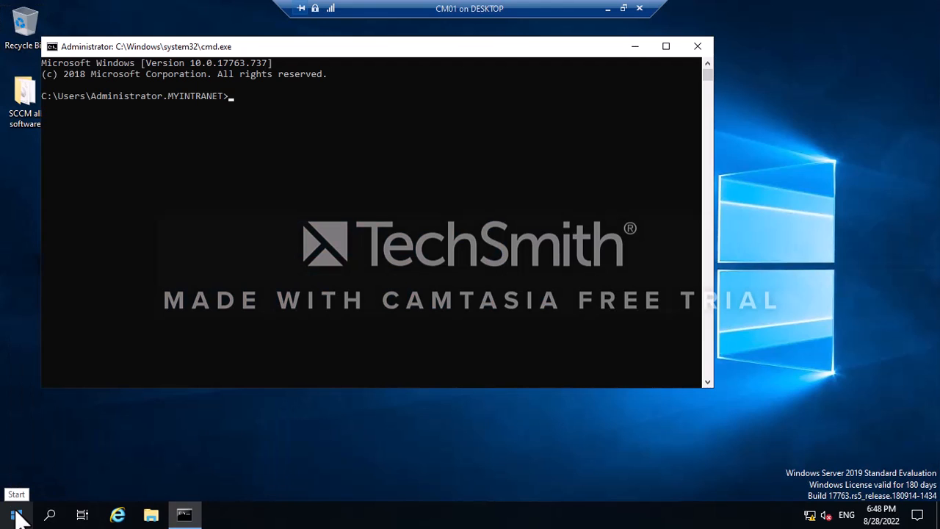
{"action": "type", "text": "Ipconfig/all"}
{"action": "key", "text": "Return"}
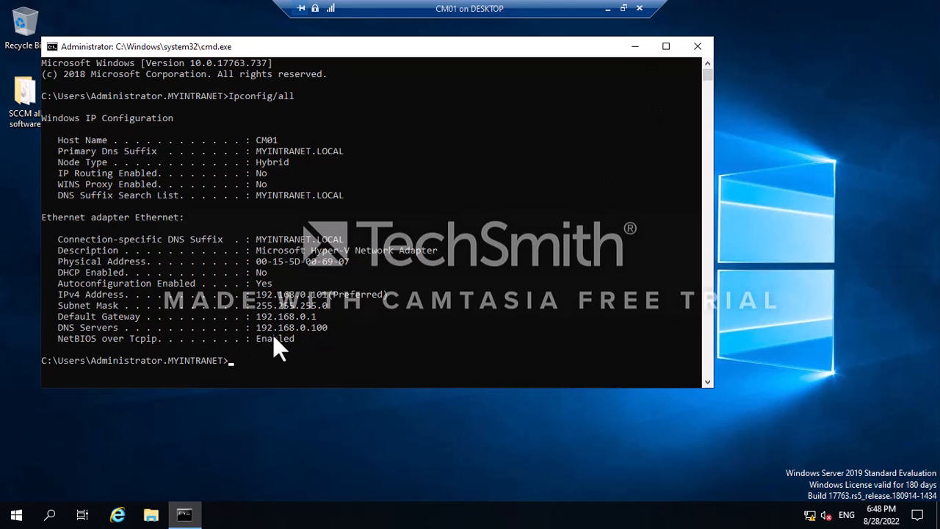
{"action": "left_click", "coordinate": [685, 48]}
{"action": "left_click", "coordinate": [150, 514]}
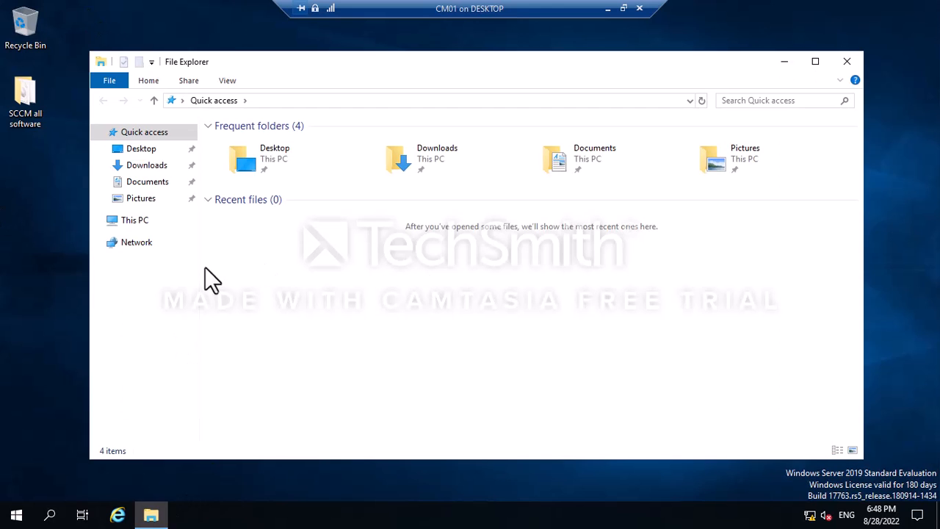
Check This PC's System properties showing domain MYINTRANET.LOCAL, close it, and leave the CM01 session.
{"action": "right_click", "coordinate": [145, 222]}
{"action": "left_click", "coordinate": [196, 404]}
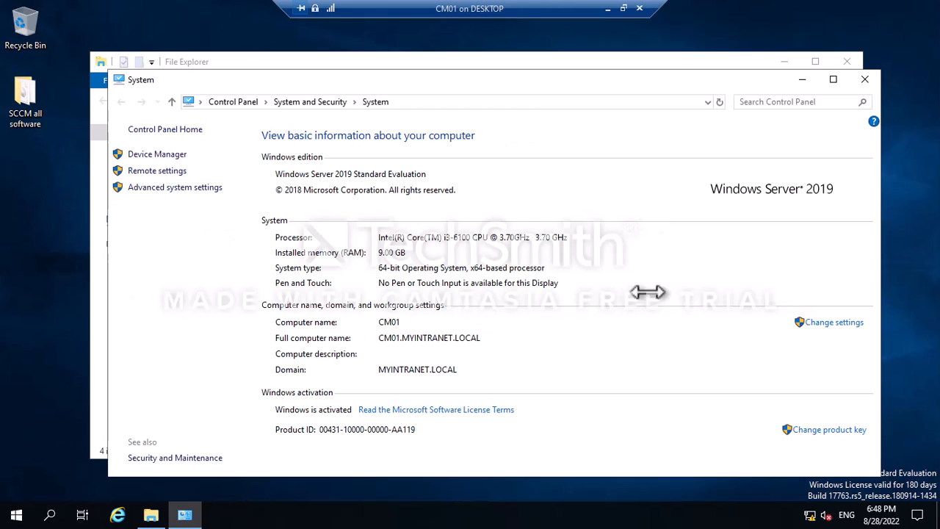
{"action": "left_click_drag", "start_coordinate": [756, 81], "coordinate": [739, 64]}
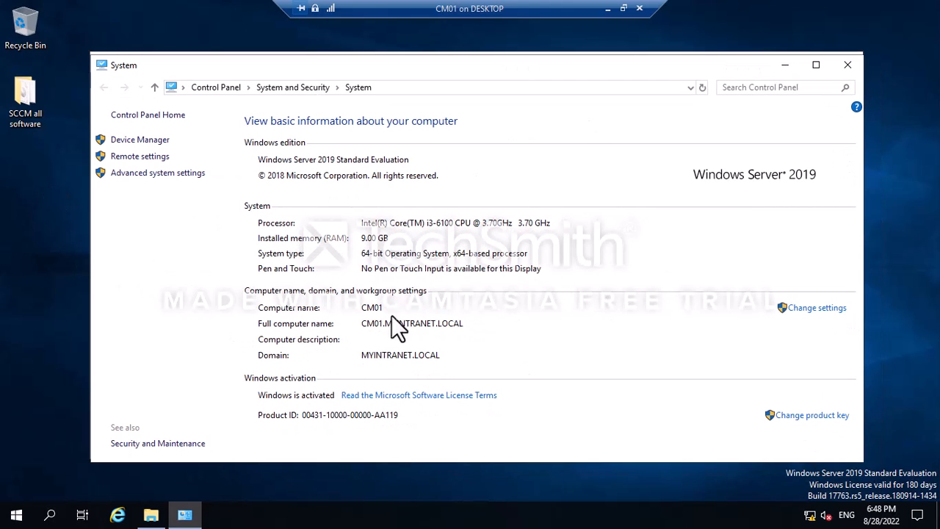
{"action": "left_click", "coordinate": [848, 65]}
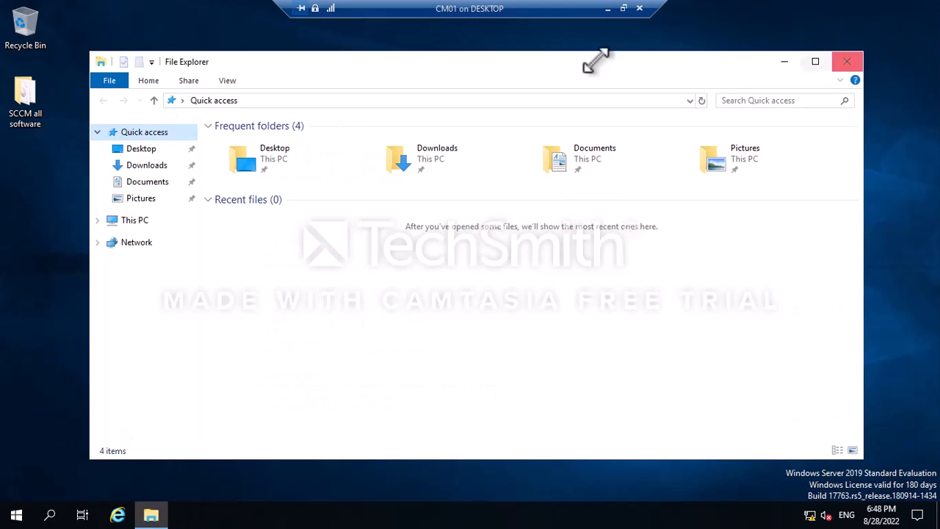
{"action": "left_click", "coordinate": [608, 8]}
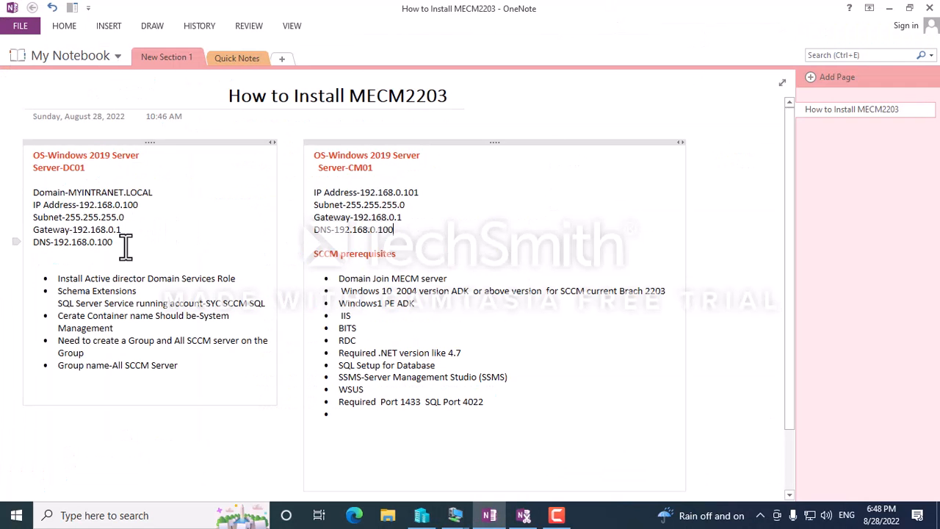
{"action": "left_click_drag", "start_coordinate": [436, 277], "coordinate": [338, 278]}
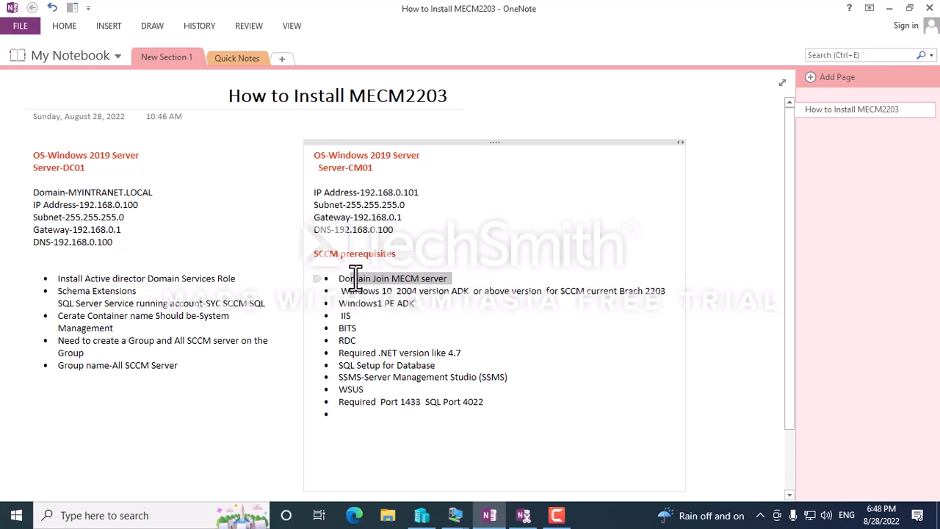
{"action": "left_click_drag", "start_coordinate": [315, 192], "coordinate": [393, 232]}
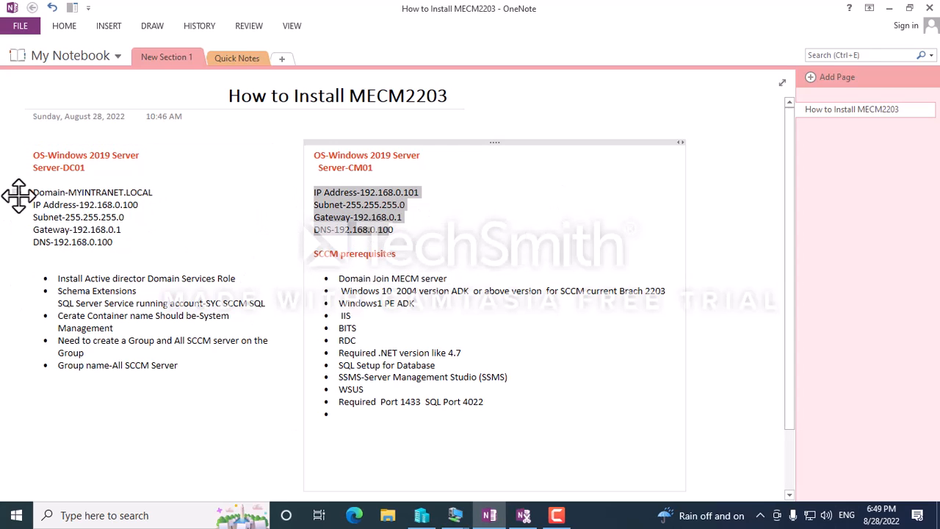
{"action": "mouse_move", "coordinate": [458, 521]}
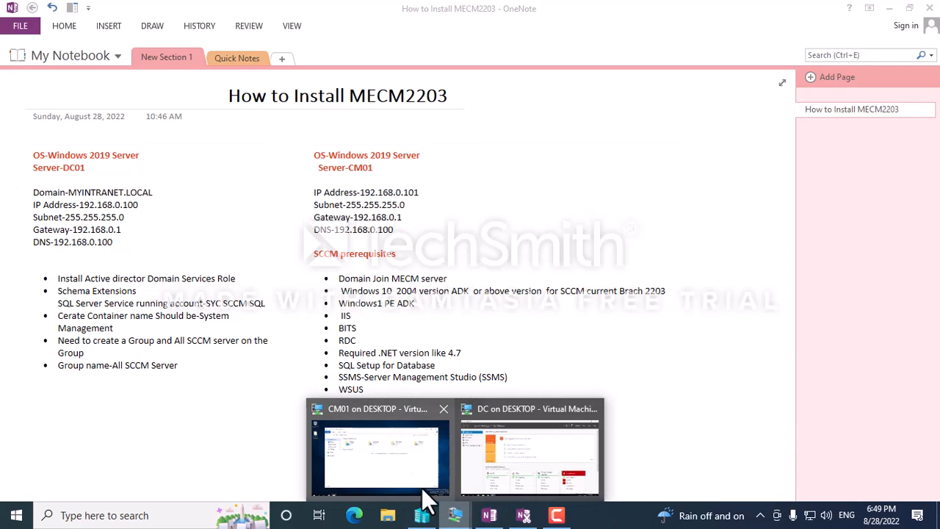
On the DC, close Server Manager and launch Active Directory Users and Computers from Administrative Tools.
{"action": "left_click", "coordinate": [504, 452]}
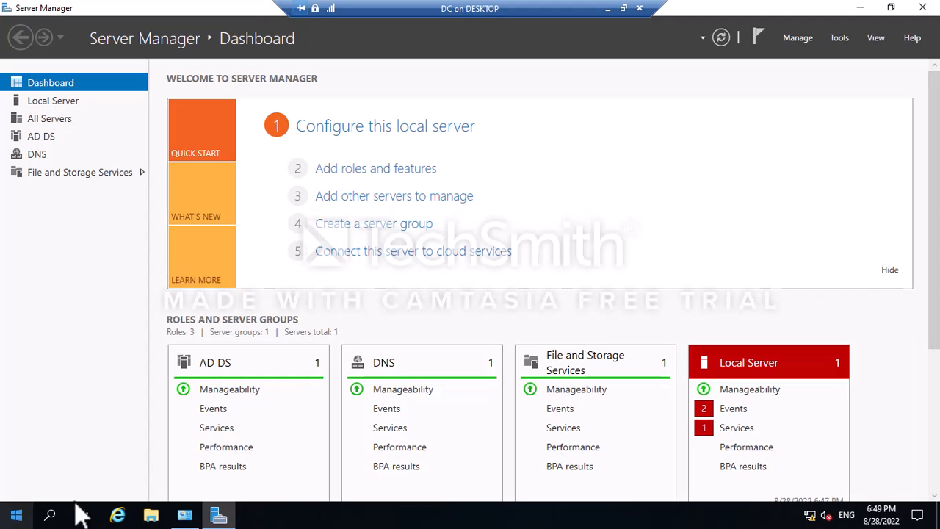
{"action": "left_click", "coordinate": [923, 7]}
{"action": "left_click", "coordinate": [4, 519]}
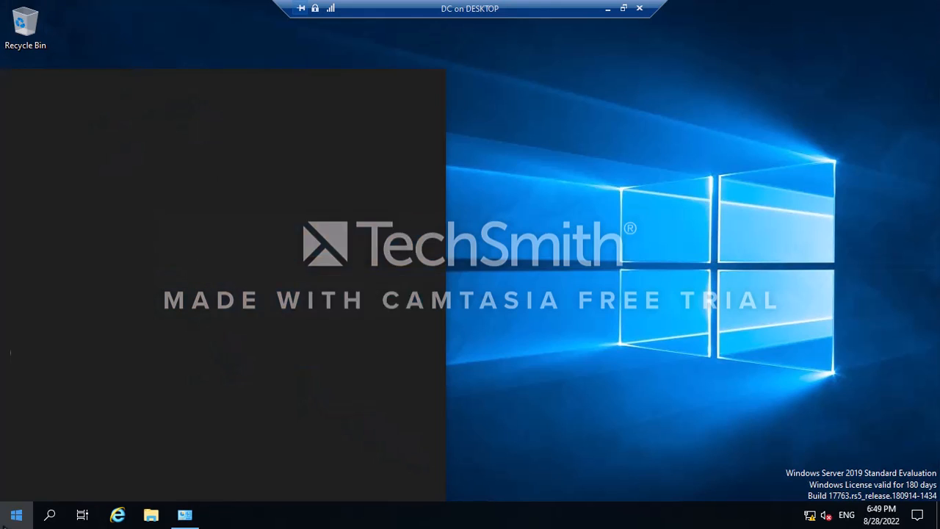
{"action": "left_click", "coordinate": [259, 217]}
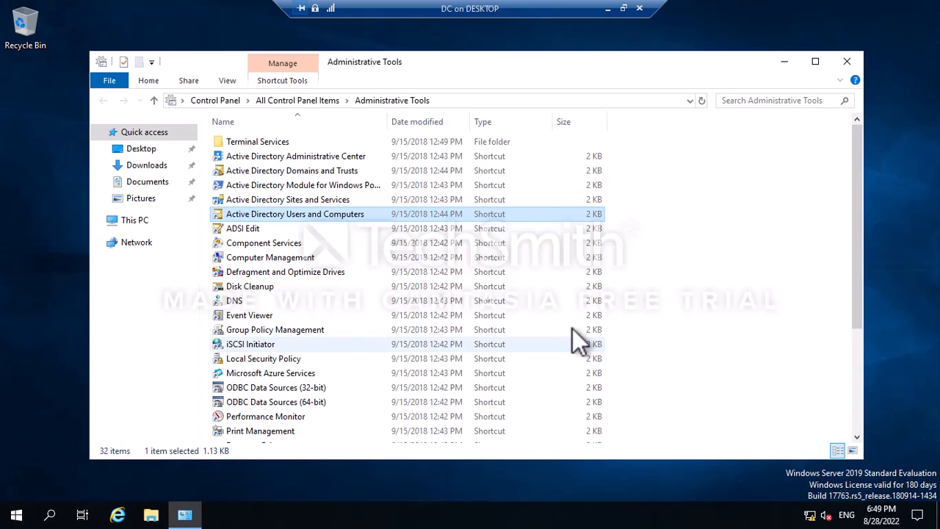
{"action": "left_click", "coordinate": [328, 214]}
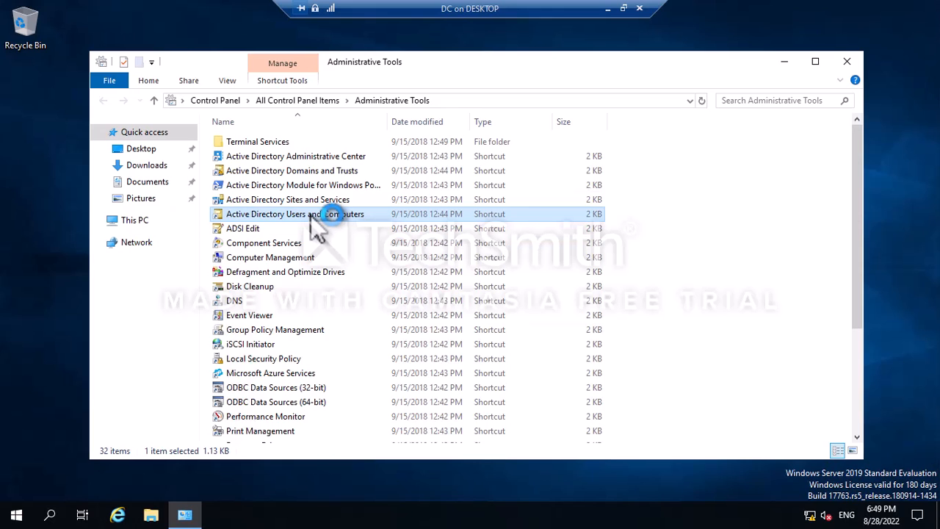
{"action": "double_click", "coordinate": [310, 214]}
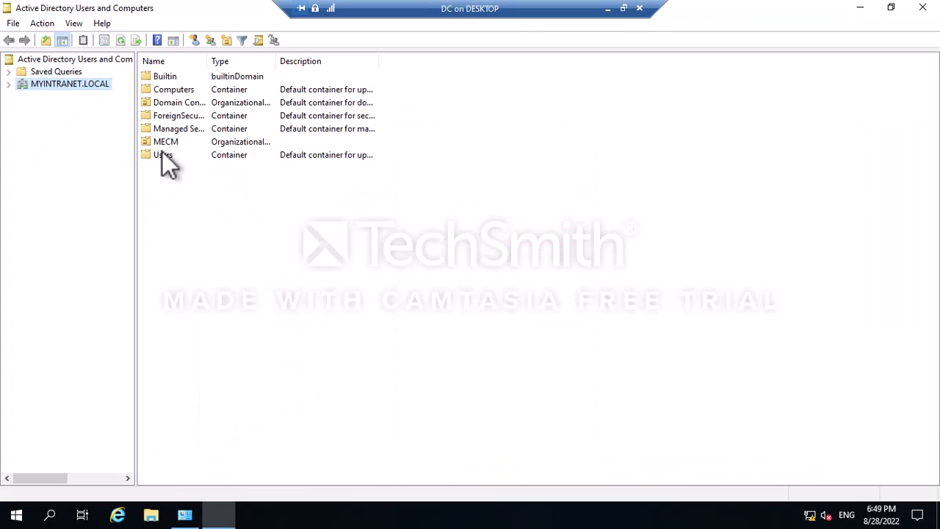
Expand the MYINTRANET.LOCAL domain and view its New object options.
{"action": "left_click", "coordinate": [8, 84]}
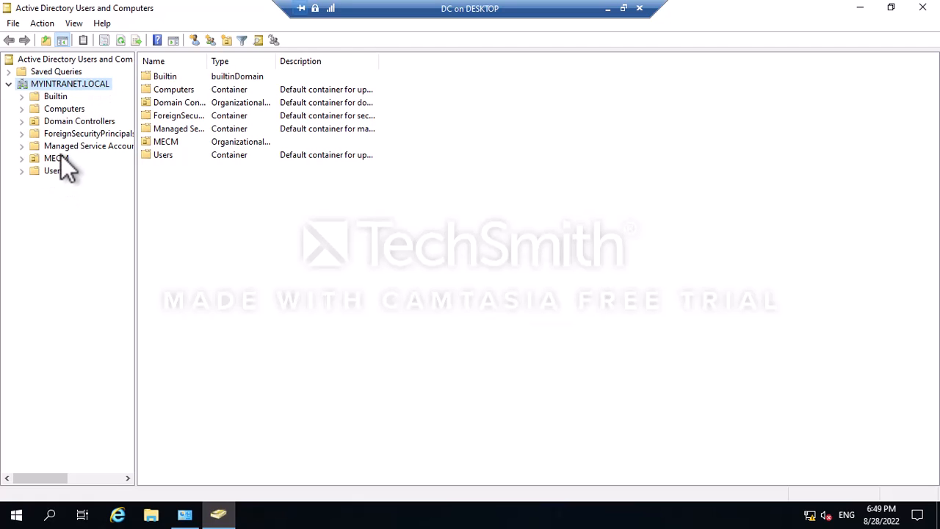
{"action": "right_click", "coordinate": [77, 85]}
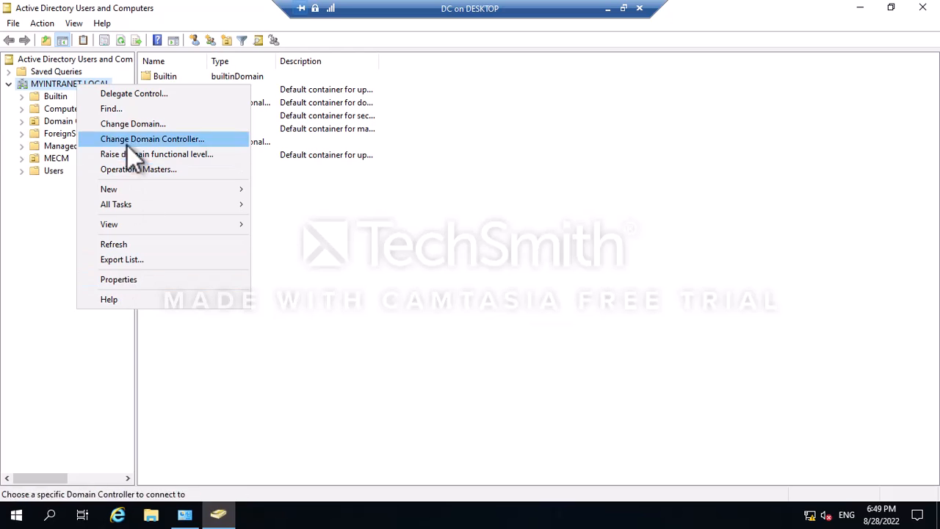
{"action": "left_click", "coordinate": [144, 191]}
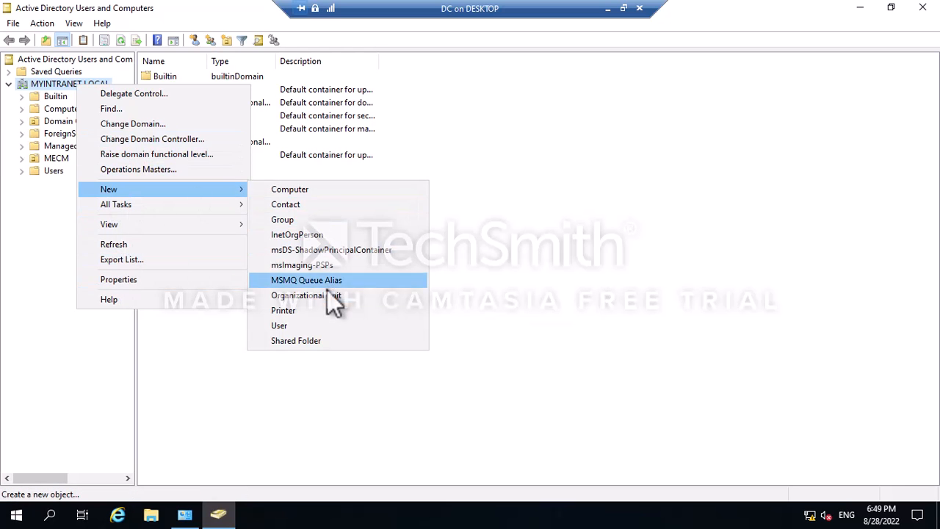
Expand the MECM OU and select its Computers OU to reveal the CM01 computer object.
{"action": "left_click", "coordinate": [811, 381]}
{"action": "left_click", "coordinate": [52, 160]}
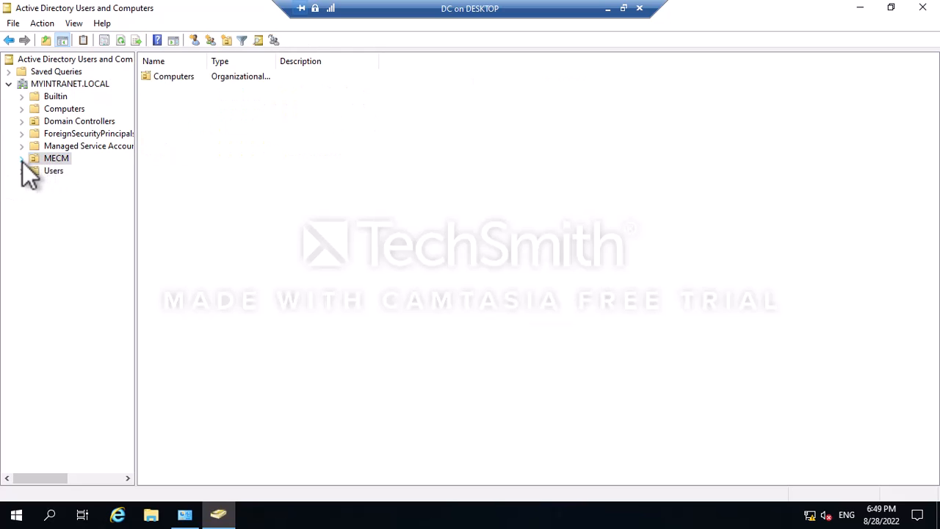
{"action": "left_click", "coordinate": [22, 159]}
{"action": "left_click", "coordinate": [70, 174]}
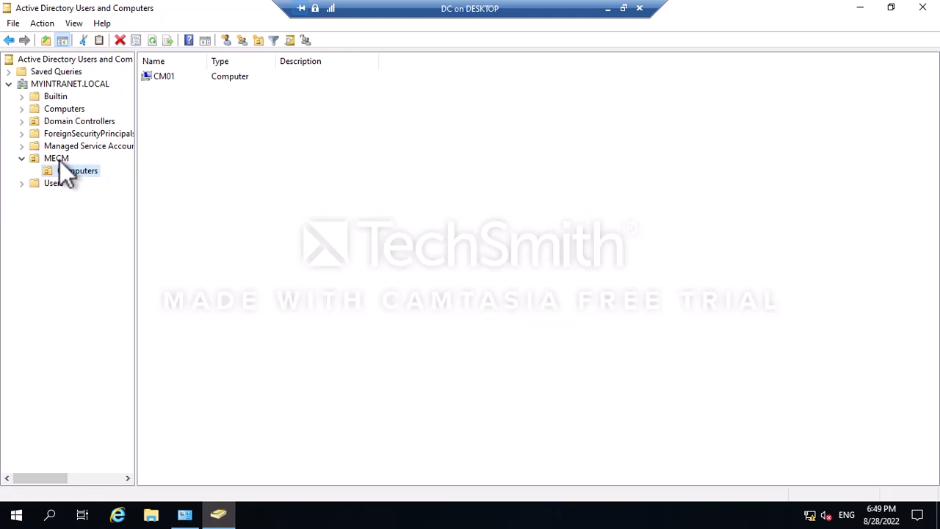
Set aside the DC session and review CM01's network details in the MECM2203 install notes.
{"action": "left_click", "coordinate": [609, 9]}
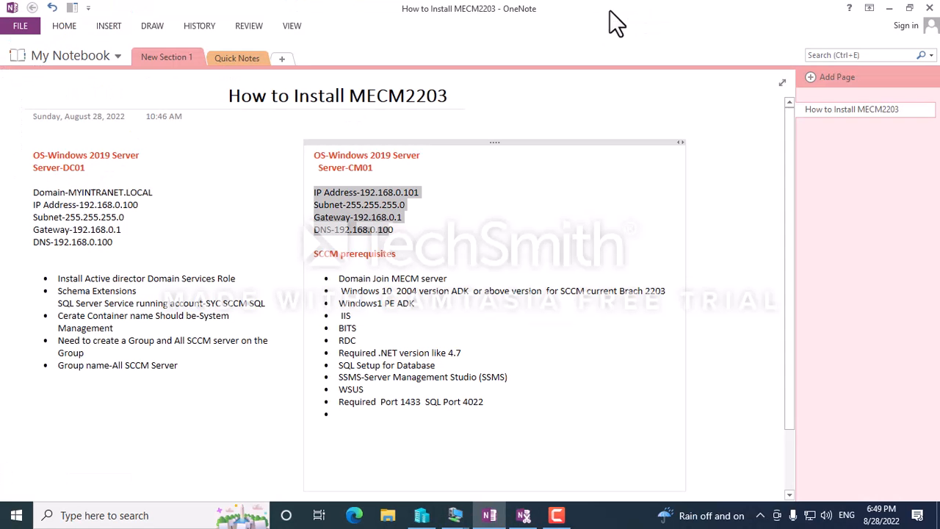
{"action": "left_click", "coordinate": [478, 238]}
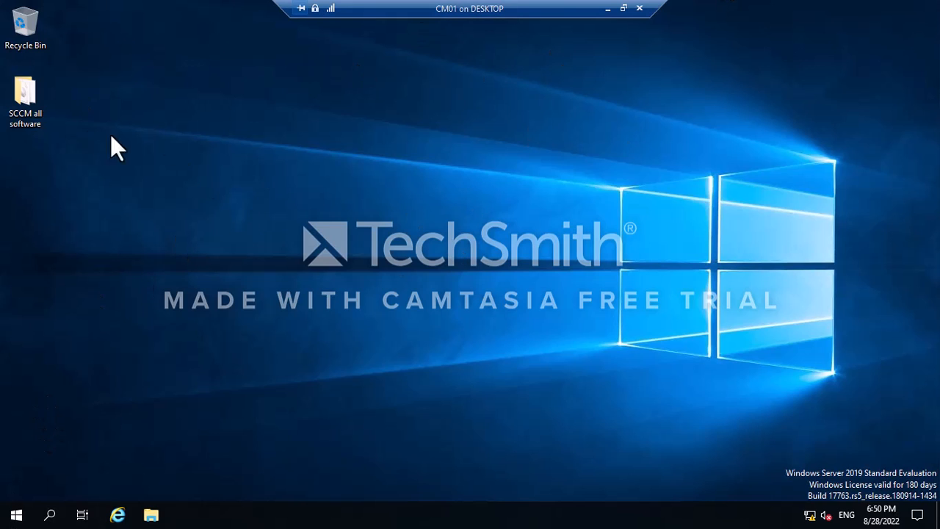
Run the MEM_Configmgr_2203 self-extractor from SCCM all software, unzipping 3907 files into C:\MEM_Configmgr_2203.
{"action": "double_click", "coordinate": [39, 103]}
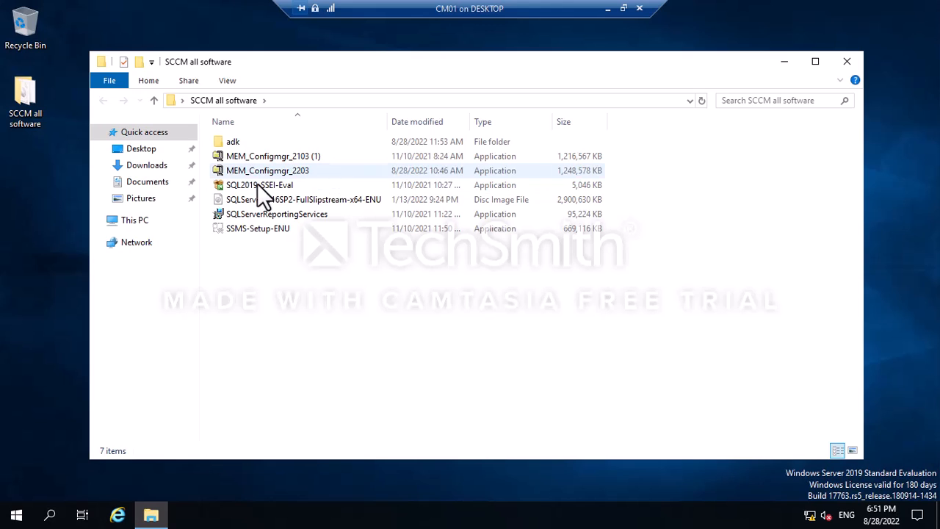
{"action": "right_click", "coordinate": [281, 170]}
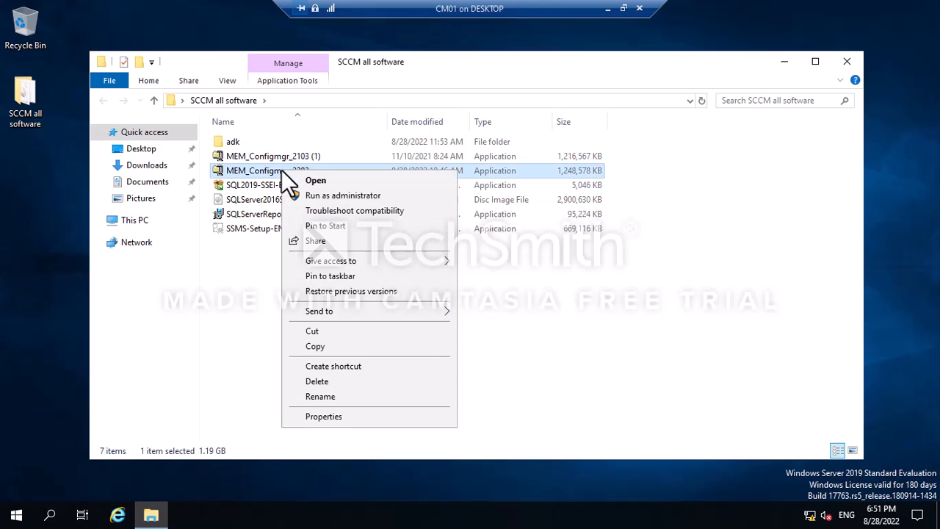
{"action": "left_click", "coordinate": [328, 183]}
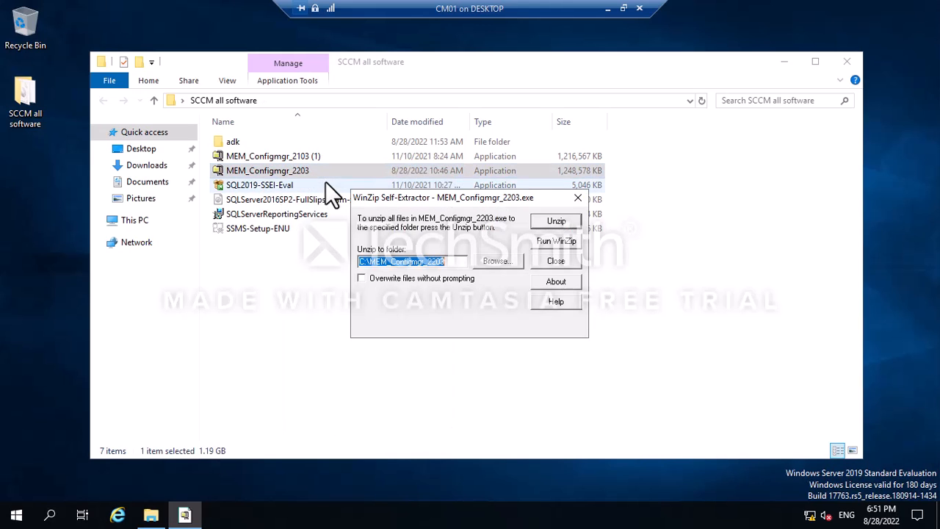
{"action": "left_click", "coordinate": [554, 220]}
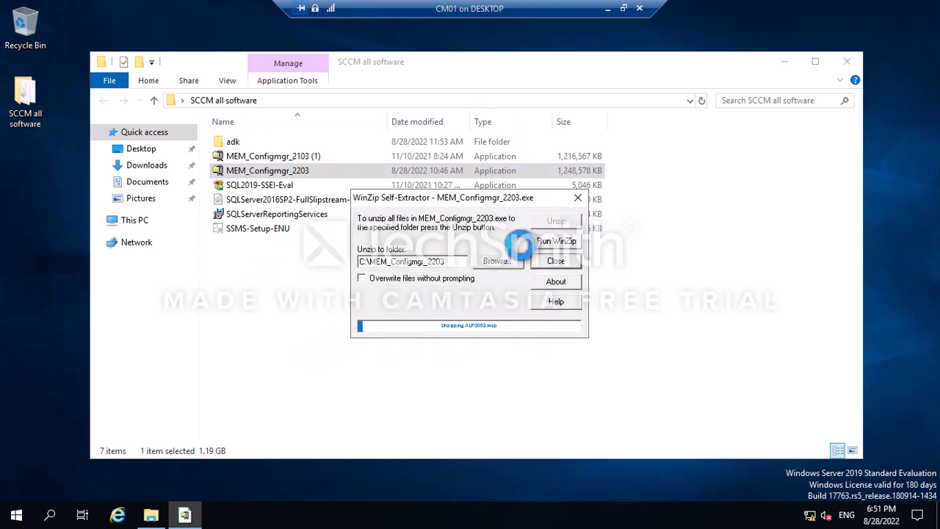
{"action": "left_click", "coordinate": [131, 224]}
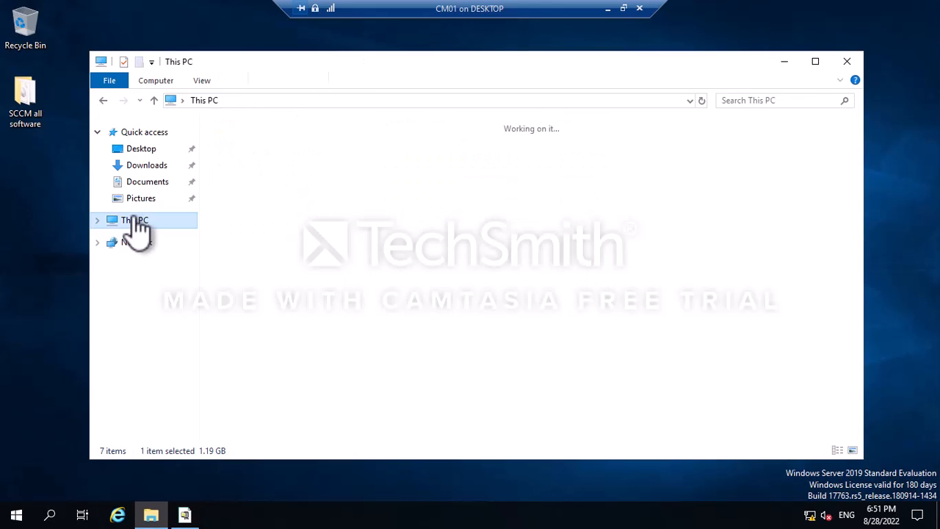
{"action": "double_click", "coordinate": [454, 300]}
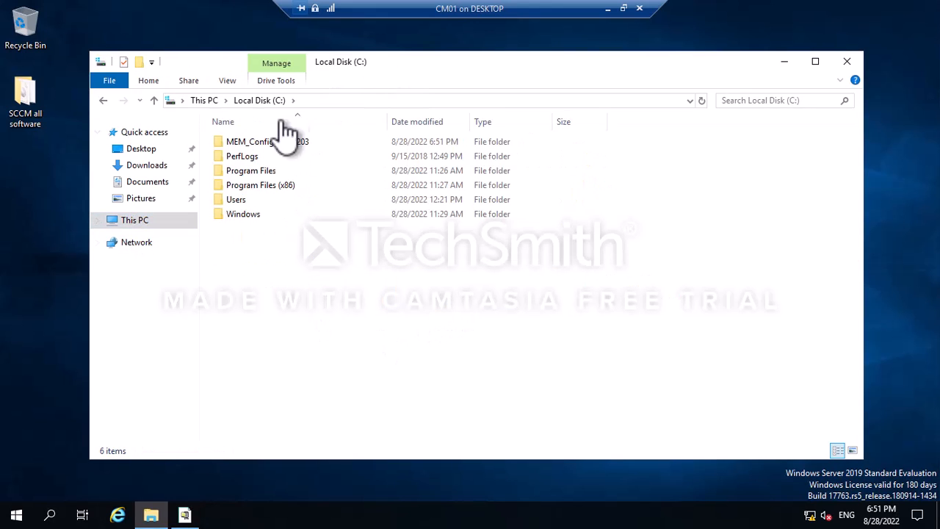
{"action": "left_click", "coordinate": [186, 514]}
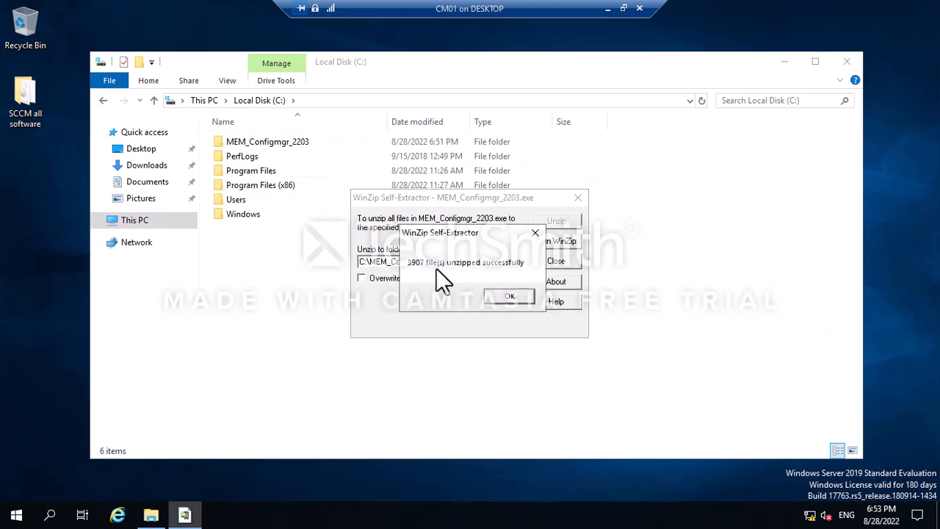
{"action": "left_click", "coordinate": [493, 299]}
Close the self-extractor and browse into C:\MEM_Configmgr_2203\SMSSETUP\BIN\X64.
{"action": "left_click", "coordinate": [578, 198]}
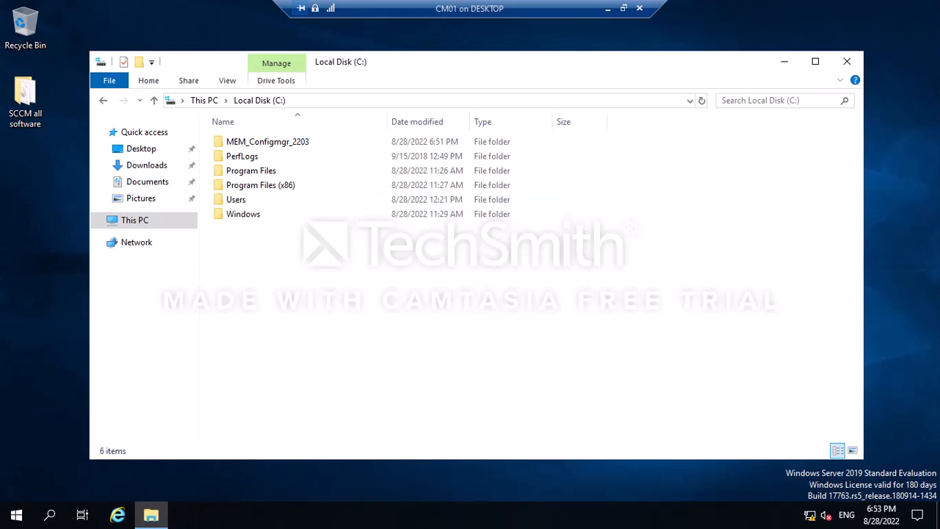
{"action": "double_click", "coordinate": [280, 144]}
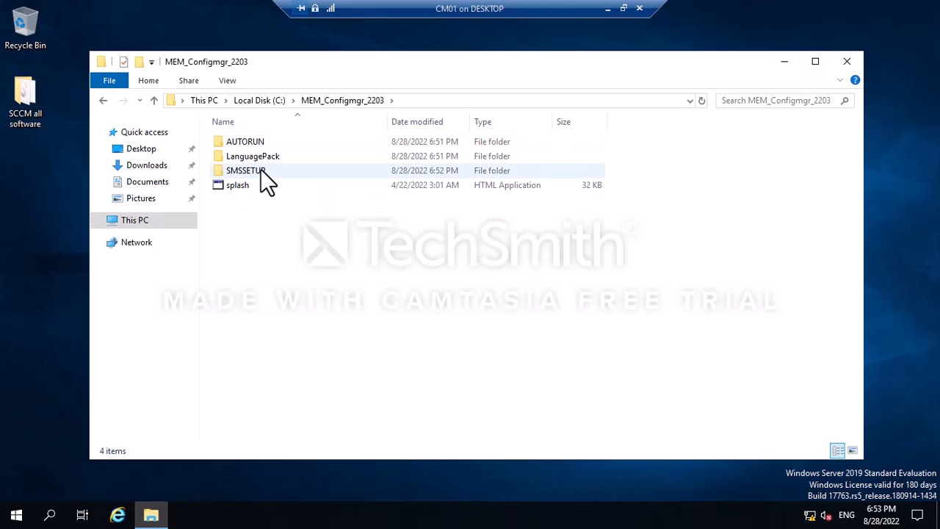
{"action": "double_click", "coordinate": [266, 172]}
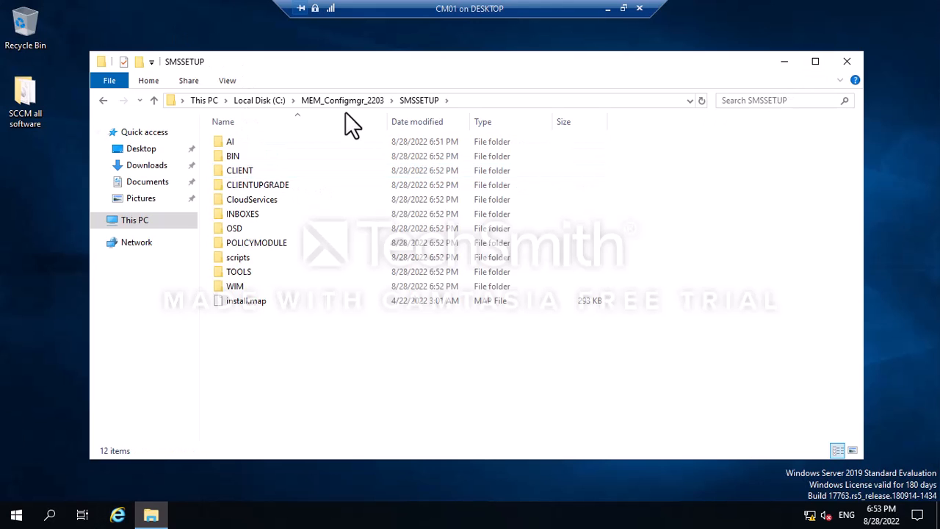
{"action": "double_click", "coordinate": [247, 158]}
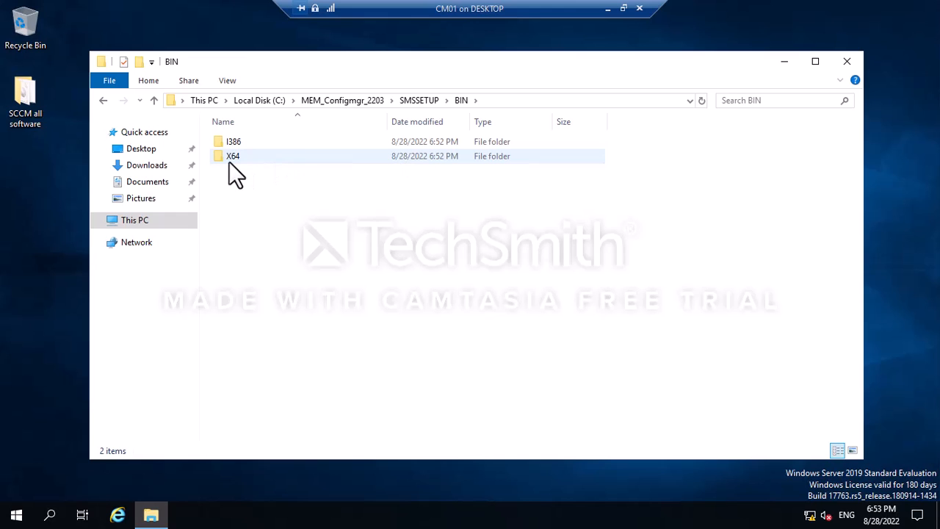
{"action": "double_click", "coordinate": [241, 156]}
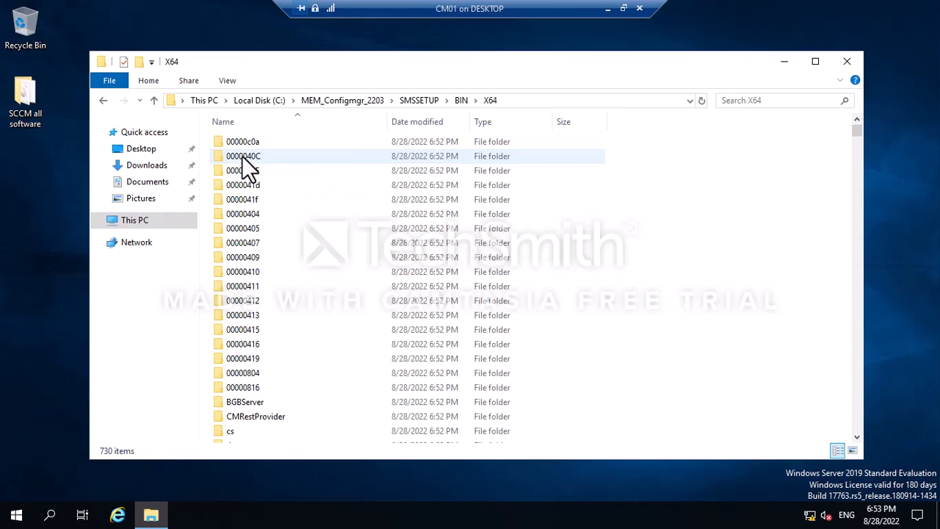
Locate and select the prereqchk application in the X64 folder, closing the extra SCCM all software window.
{"action": "scroll", "coordinate": [610, 215], "scroll_direction": "down", "scroll_amount": 4}
{"action": "scroll", "coordinate": [610, 216], "scroll_direction": "down", "scroll_amount": 20}
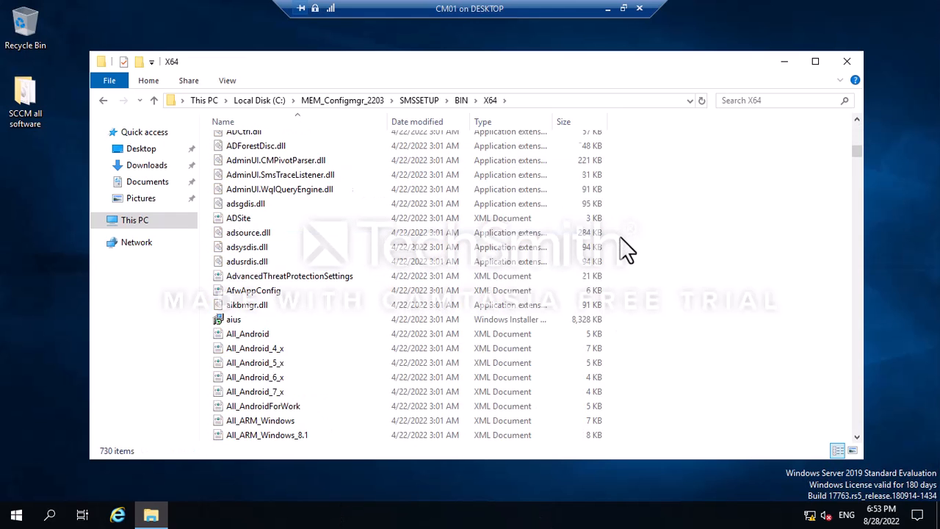
{"action": "scroll", "coordinate": [626, 250], "scroll_direction": "down", "scroll_amount": 20}
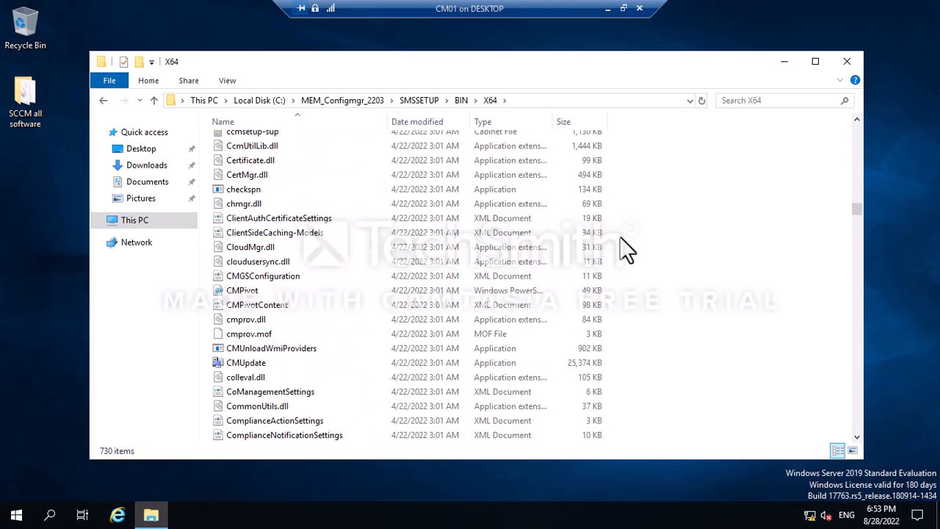
{"action": "key", "text": "p"}
{"action": "key", "text": "p"}
{"action": "key", "text": "p"}
{"action": "key", "text": "p"}
{"action": "key", "text": "p"}
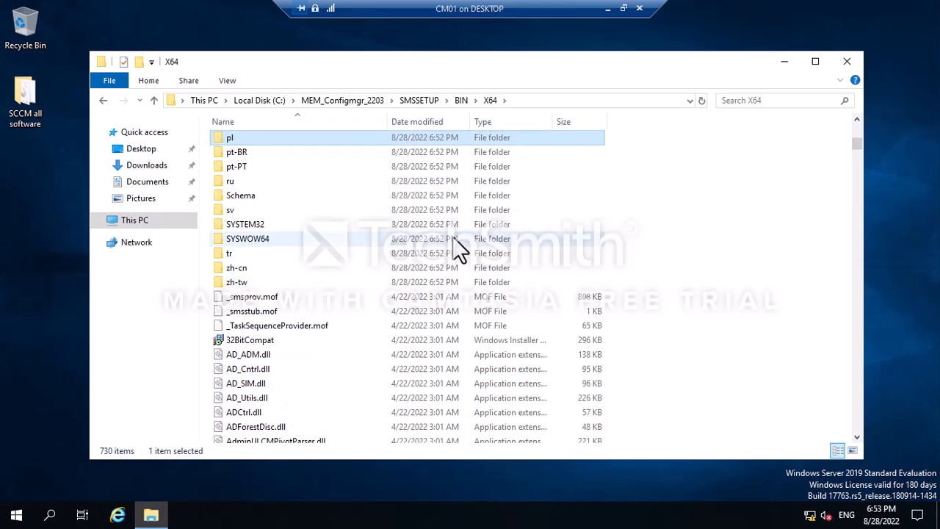
{"action": "key", "text": "p"}
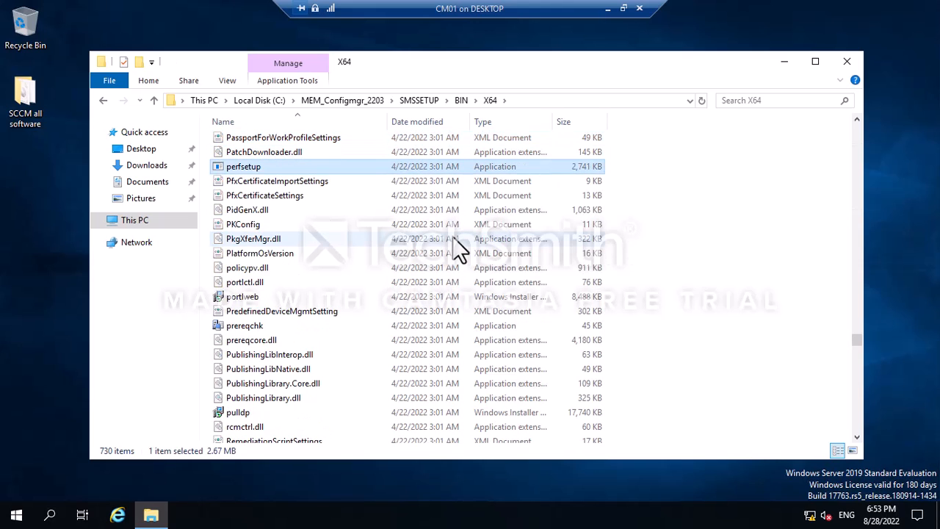
{"action": "left_click", "coordinate": [254, 327]}
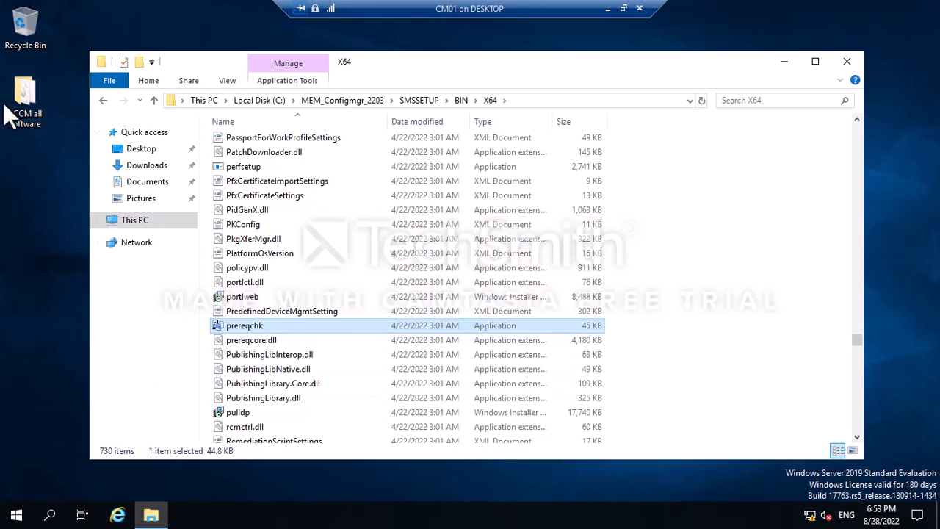
{"action": "double_click", "coordinate": [39, 110]}
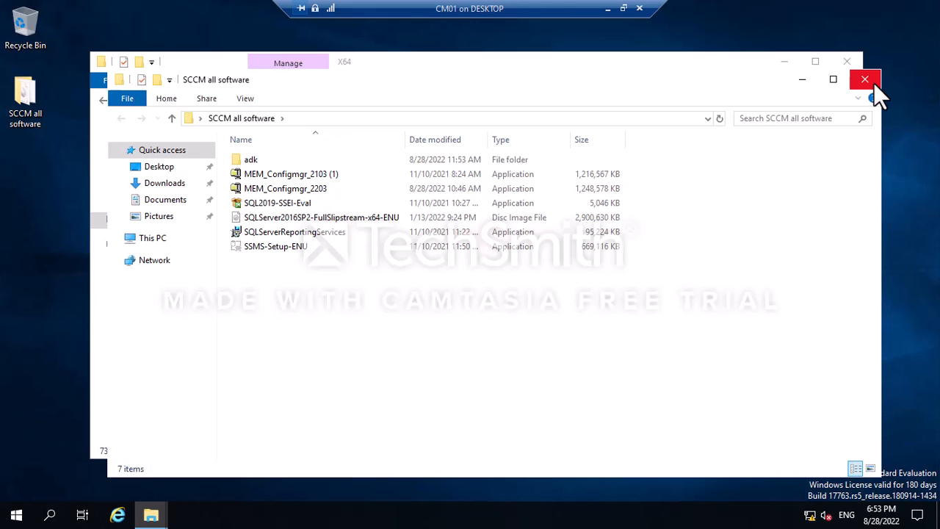
{"action": "left_click", "coordinate": [799, 80]}
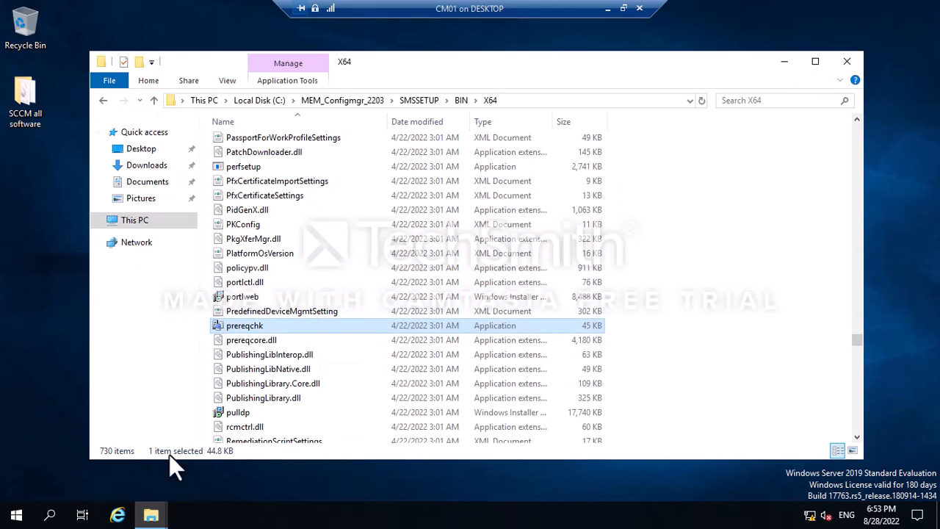
Launch Command Prompt as administrator on CM01.
{"action": "left_click", "coordinate": [44, 516]}
{"action": "type", "text": "cmd"}
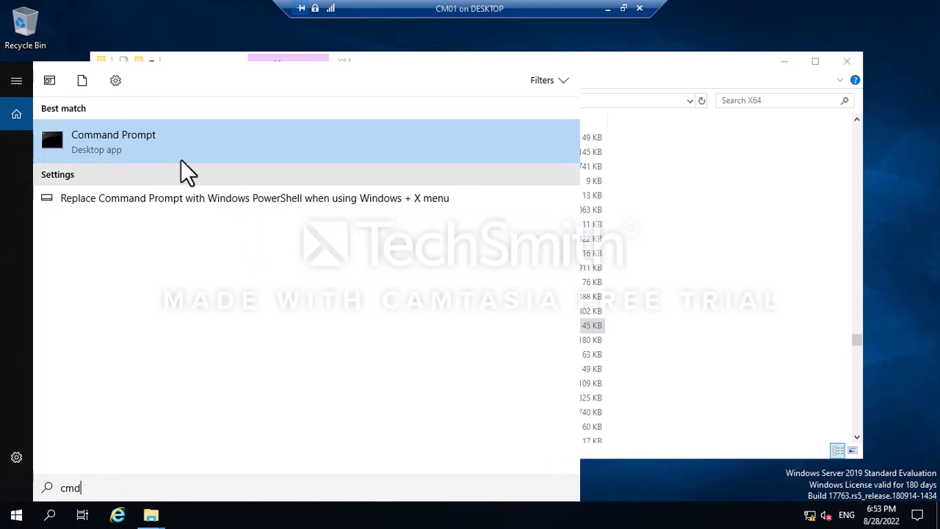
{"action": "right_click", "coordinate": [149, 139]}
{"action": "left_click", "coordinate": [206, 158]}
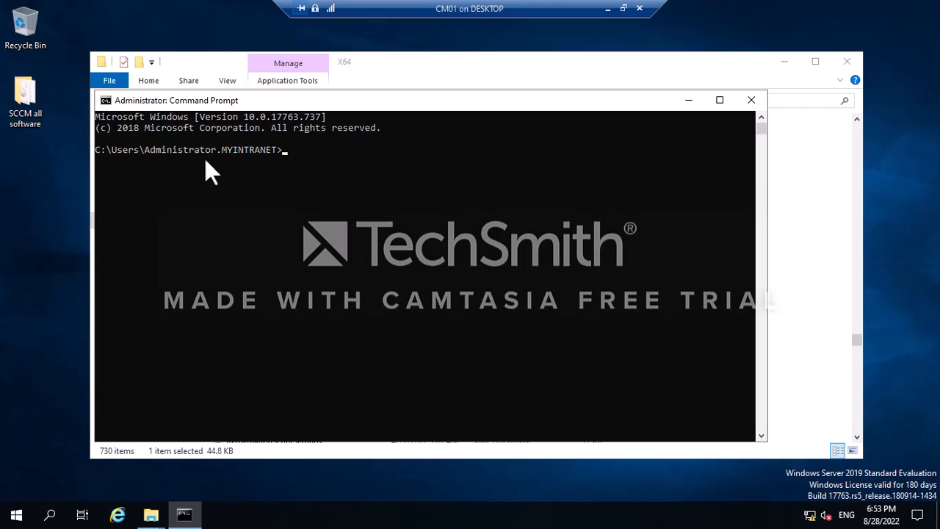
{"action": "left_click_drag", "start_coordinate": [369, 101], "coordinate": [379, 245]}
Change into the X64 setup folder and run prereqchk.exe /local.
{"action": "left_click", "coordinate": [540, 95]}
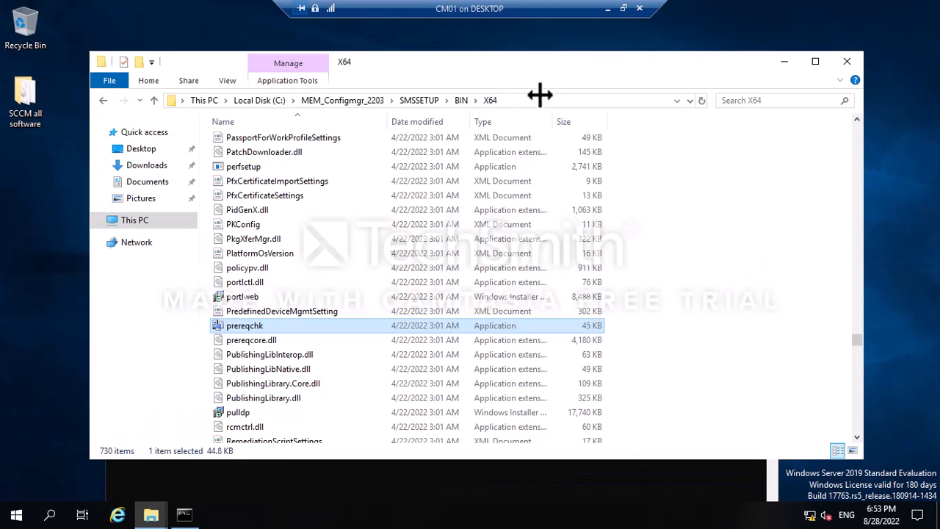
{"action": "left_click", "coordinate": [291, 476]}
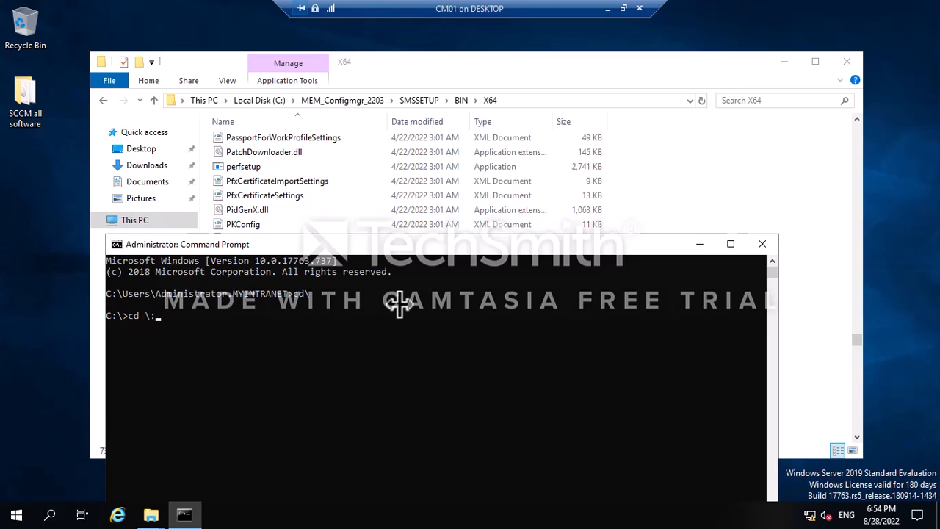
{"action": "type", "text": "C:\\MEM_Configmgr_2203\\SMSSETUP\\BIN\\X64"}
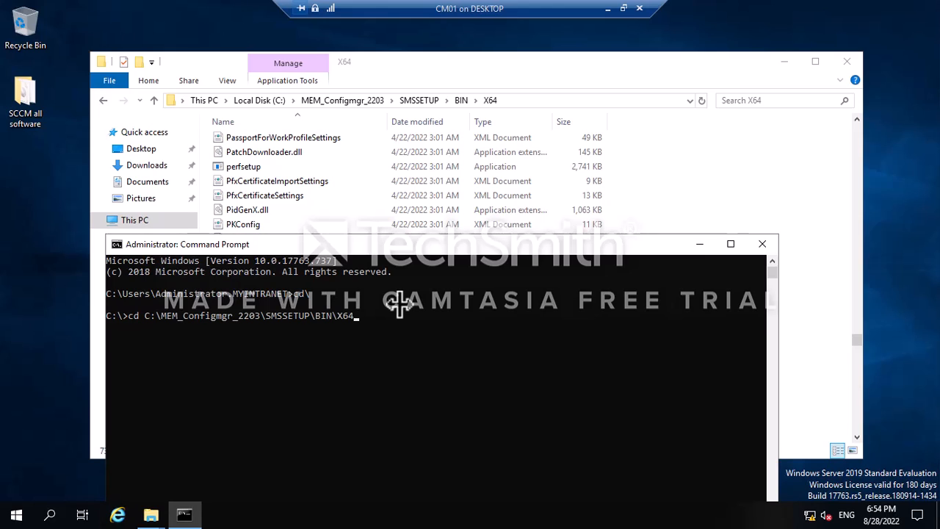
{"action": "key", "text": "Return"}
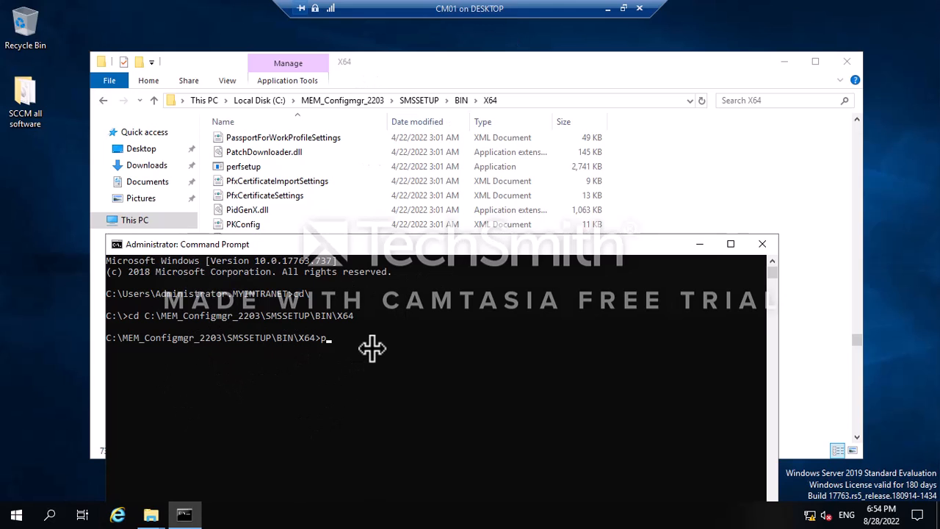
{"action": "type", "text": "pre"}
{"action": "key", "text": "Tab"}
{"action": "key", "text": "Tab"}
{"action": "key", "text": "Return"}
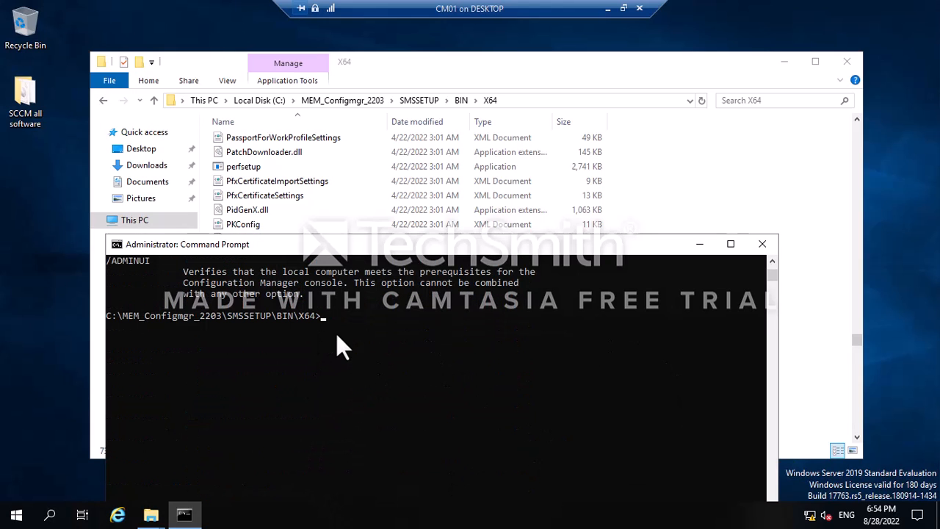
{"action": "scroll", "coordinate": [337, 334], "scroll_direction": "up", "scroll_amount": 20}
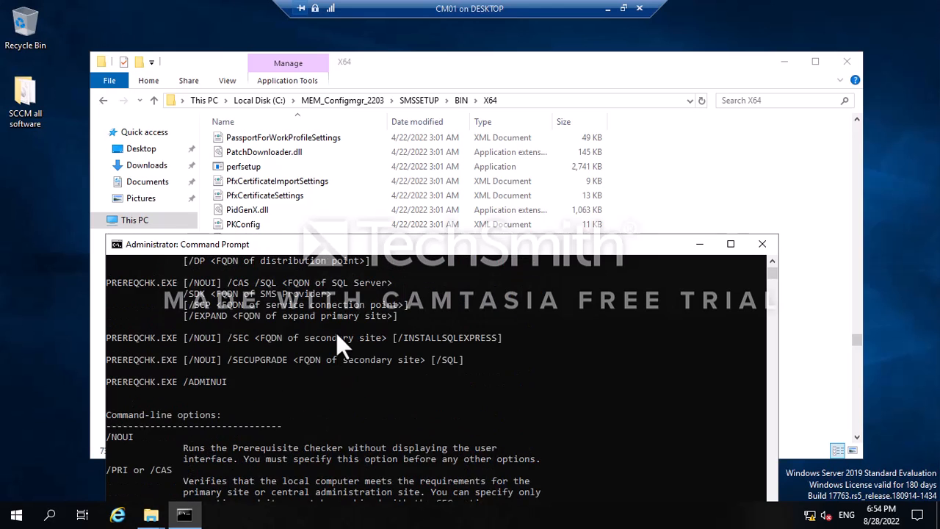
{"action": "scroll", "coordinate": [337, 333], "scroll_direction": "up", "scroll_amount": 4}
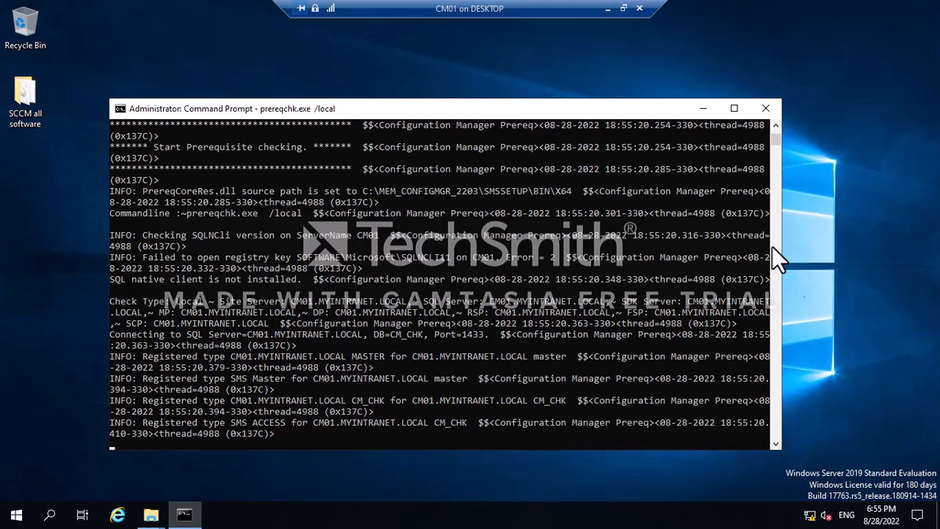
Let the Installation Prerequisite Check start, then minimize CM01 to show OneNote's 'How to Install MECM2203' page.
{"action": "left_click", "coordinate": [775, 127]}
{"action": "left_click", "coordinate": [775, 127]}
{"action": "left_click", "coordinate": [774, 127]}
{"action": "left_click", "coordinate": [774, 127]}
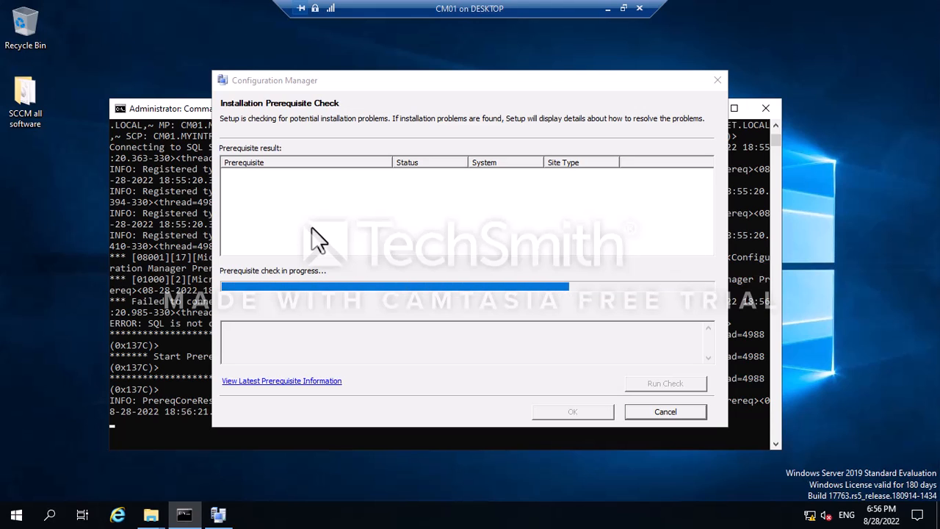
{"action": "left_click", "coordinate": [608, 9]}
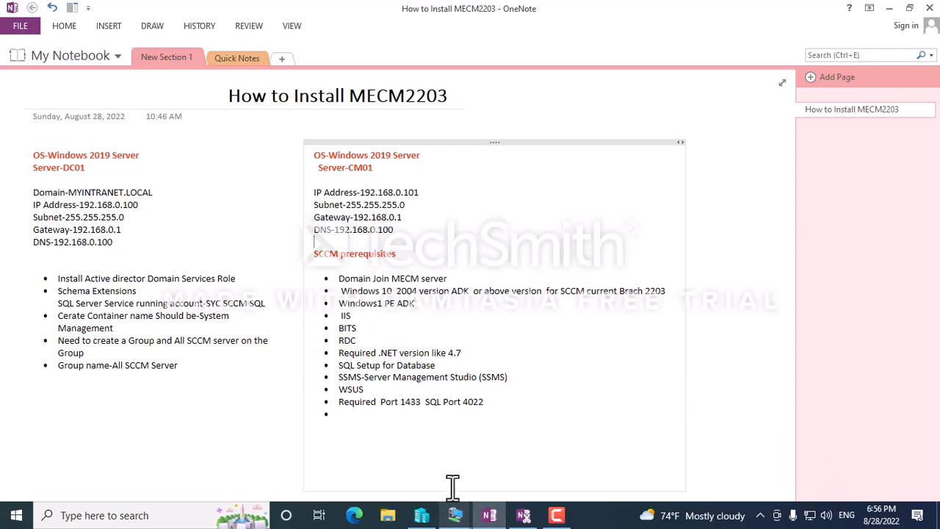
Highlight the SCCM prerequisite lines from BITS to ports in OneNote, then switch back to CM01.
{"action": "left_click_drag", "start_coordinate": [473, 399], "coordinate": [343, 291]}
{"action": "left_click", "coordinate": [456, 515]}
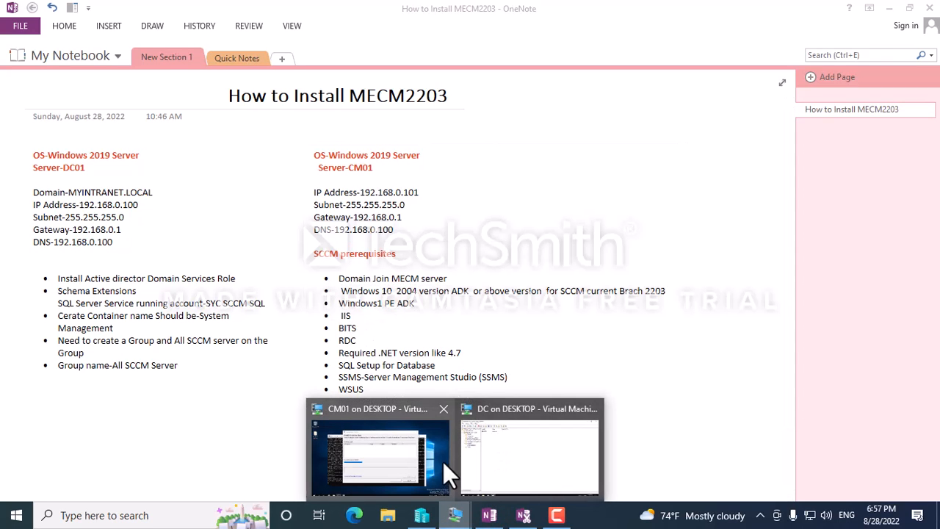
{"action": "left_click", "coordinate": [440, 461]}
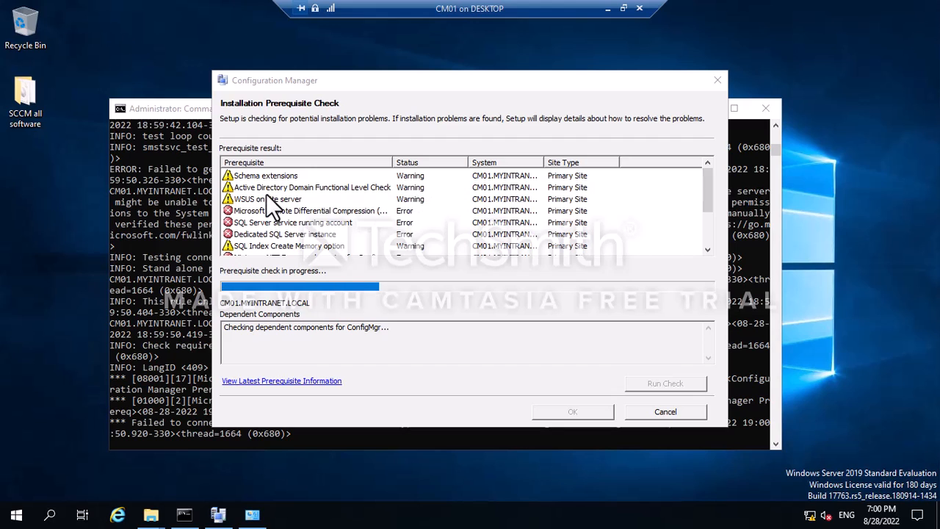
Inspect the Schema extensions, WSUS, Remote Differential Compression and SQL service account results, then return to OneNote.
{"action": "left_click", "coordinate": [246, 178]}
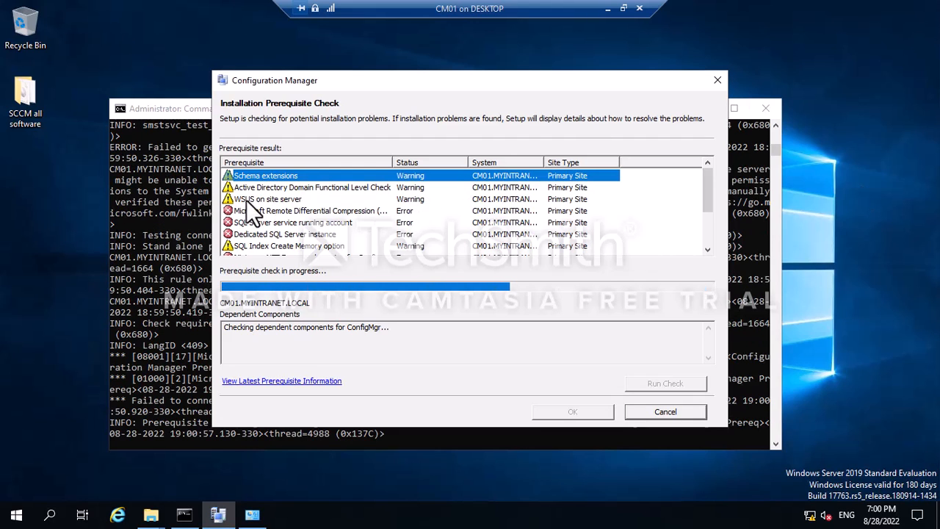
{"action": "left_click", "coordinate": [247, 200]}
{"action": "left_click", "coordinate": [269, 213]}
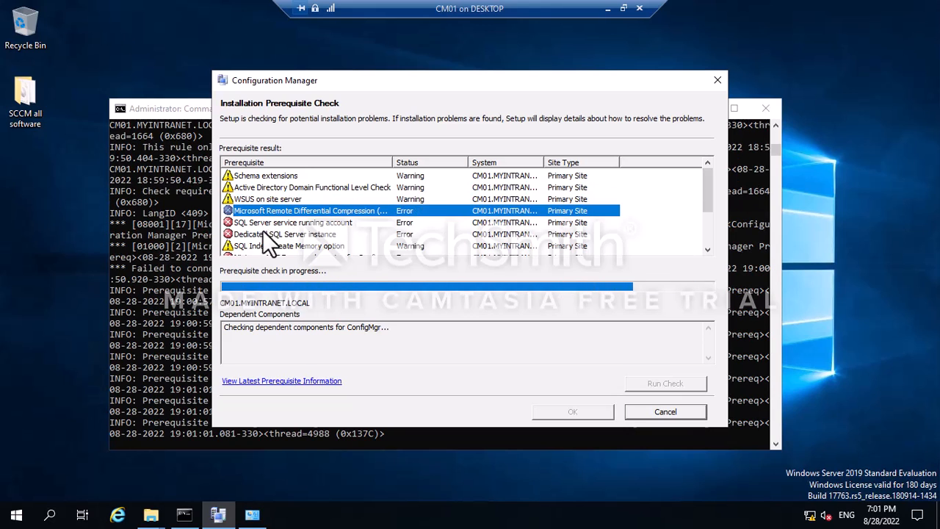
{"action": "left_click", "coordinate": [250, 224]}
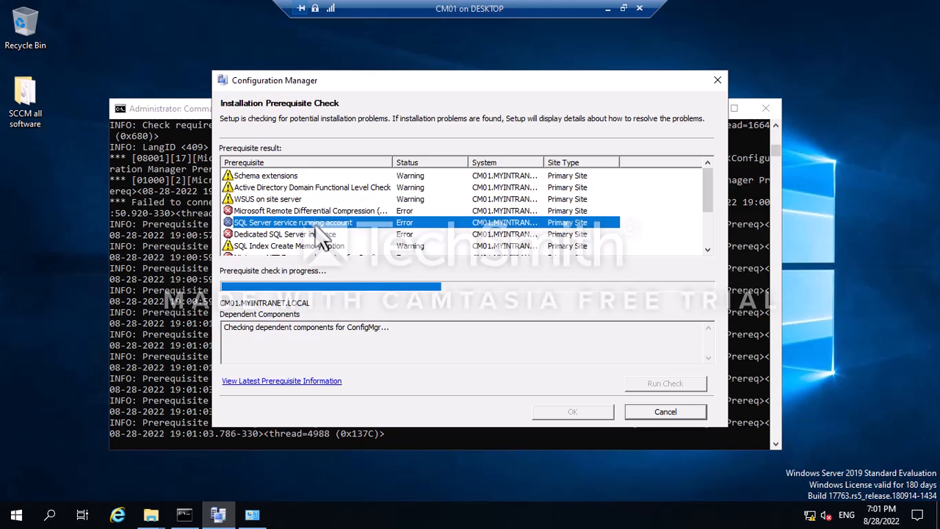
{"action": "left_click", "coordinate": [609, 9]}
{"action": "left_click", "coordinate": [489, 515]}
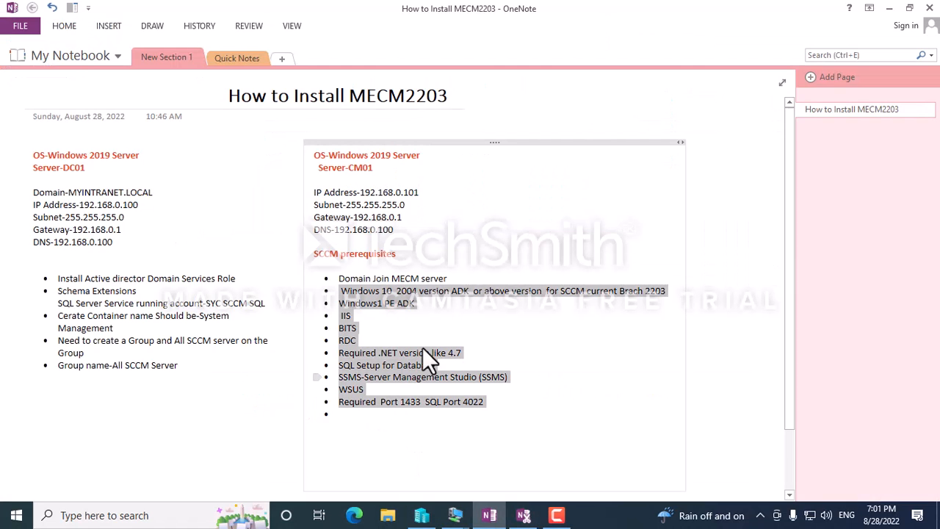
Select the SQL Server service account name in the DC01 server notes.
{"action": "left_click", "coordinate": [62, 309]}
{"action": "left_click_drag", "start_coordinate": [63, 308], "coordinate": [270, 303]}
{"action": "left_click", "coordinate": [255, 314]}
{"action": "left_click", "coordinate": [268, 308]}
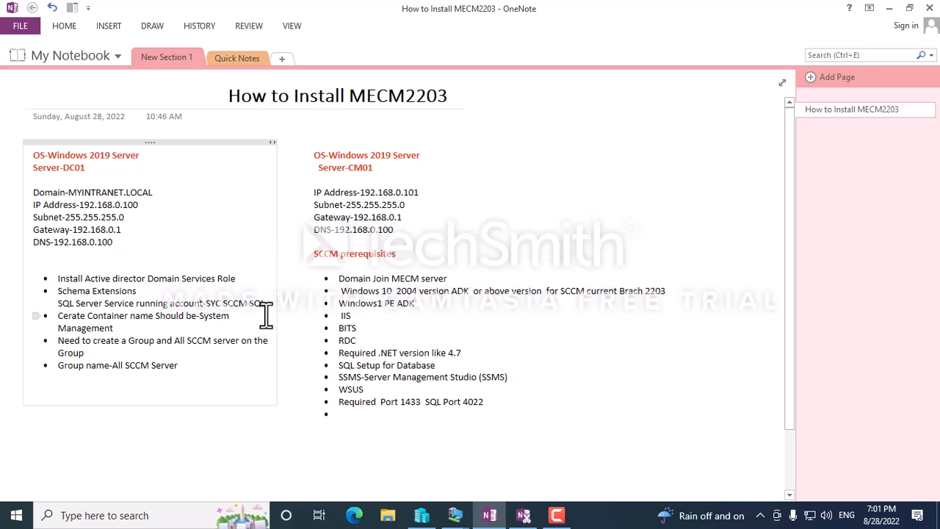
{"action": "left_click_drag", "start_coordinate": [206, 304], "coordinate": [263, 303]}
{"action": "left_click", "coordinate": [270, 303]}
{"action": "left_click_drag", "start_coordinate": [207, 307], "coordinate": [242, 308]}
Briefly view the DC virtual machine, then switch back to CM01's prerequisite check.
{"action": "mouse_move", "coordinate": [456, 518]}
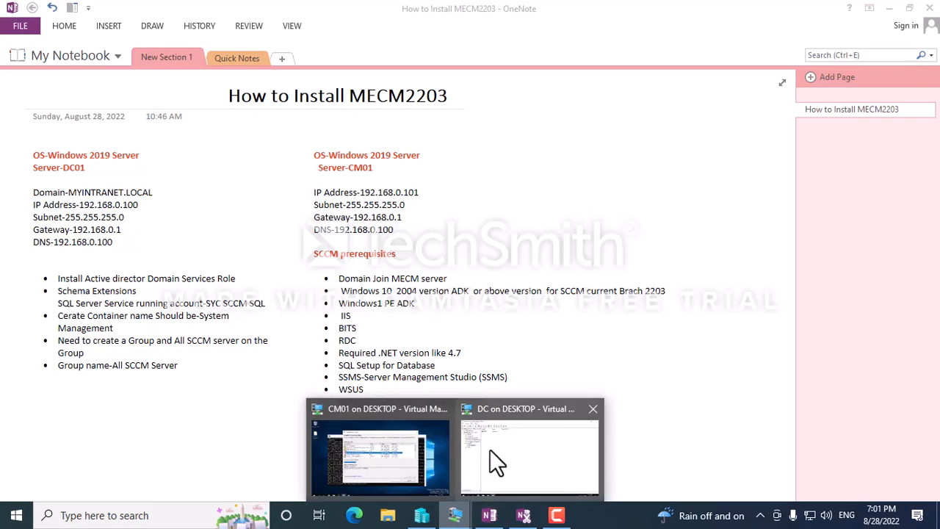
{"action": "left_click", "coordinate": [492, 452]}
{"action": "left_click", "coordinate": [607, 16]}
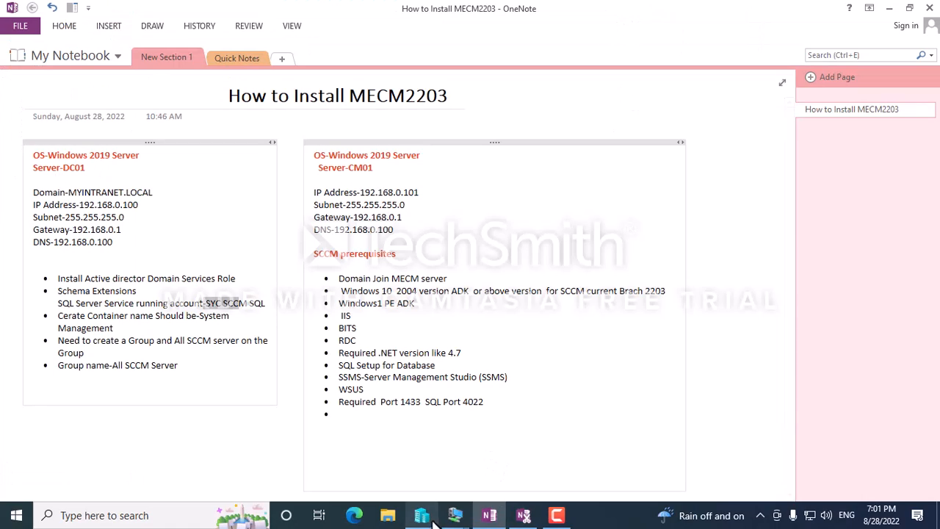
{"action": "mouse_move", "coordinate": [456, 517]}
{"action": "left_click", "coordinate": [365, 466]}
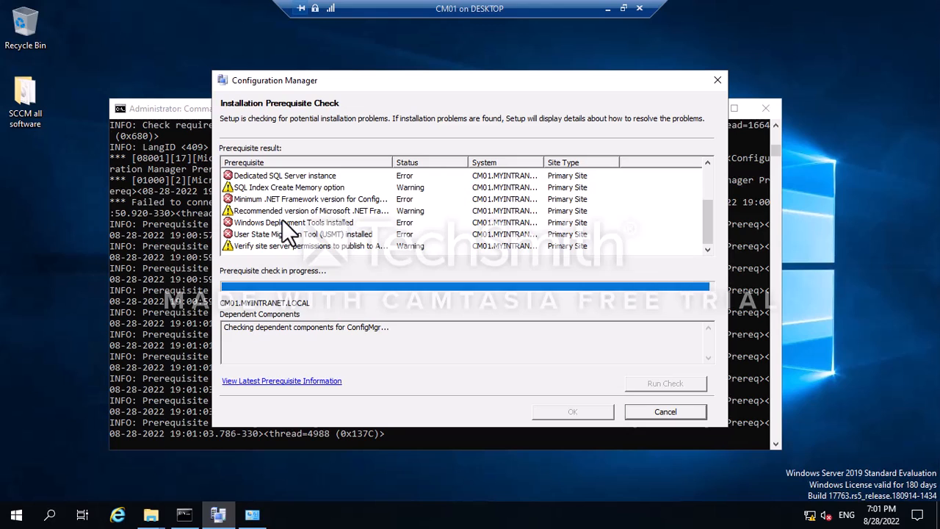
{"action": "left_click", "coordinate": [246, 176]}
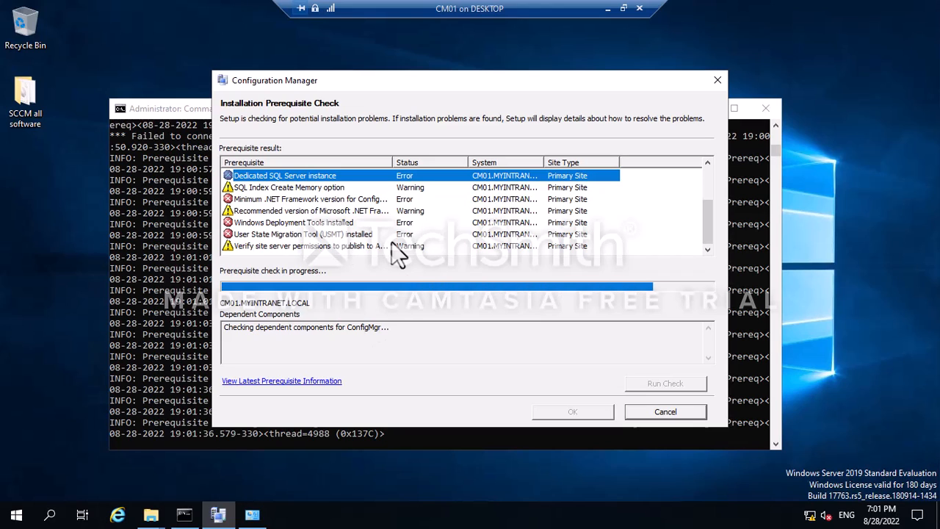
{"action": "left_click", "coordinate": [254, 188]}
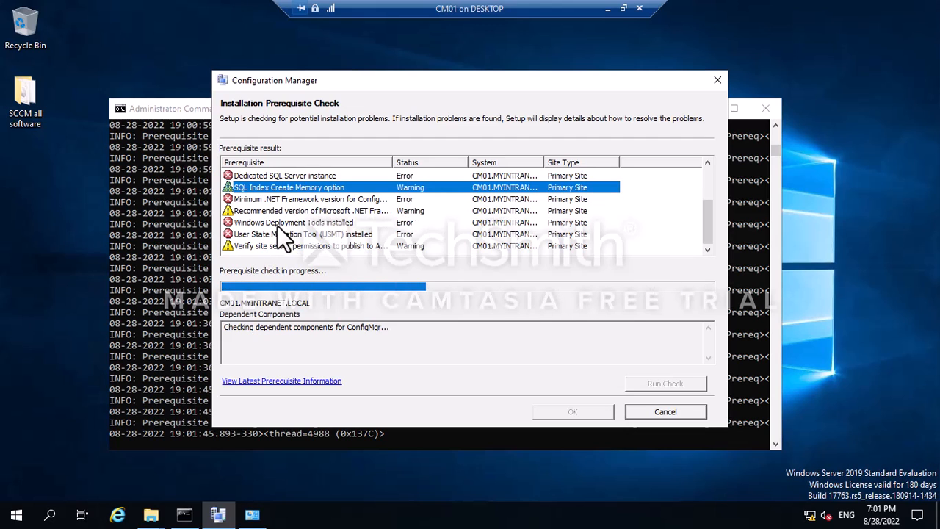
{"action": "scroll", "coordinate": [277, 226], "scroll_direction": "up", "scroll_amount": 2}
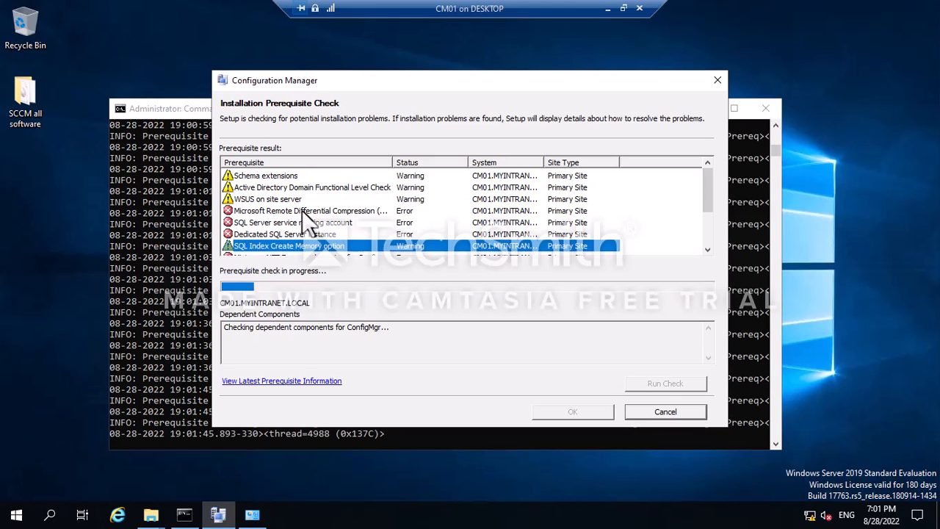
{"action": "left_click", "coordinate": [301, 210]}
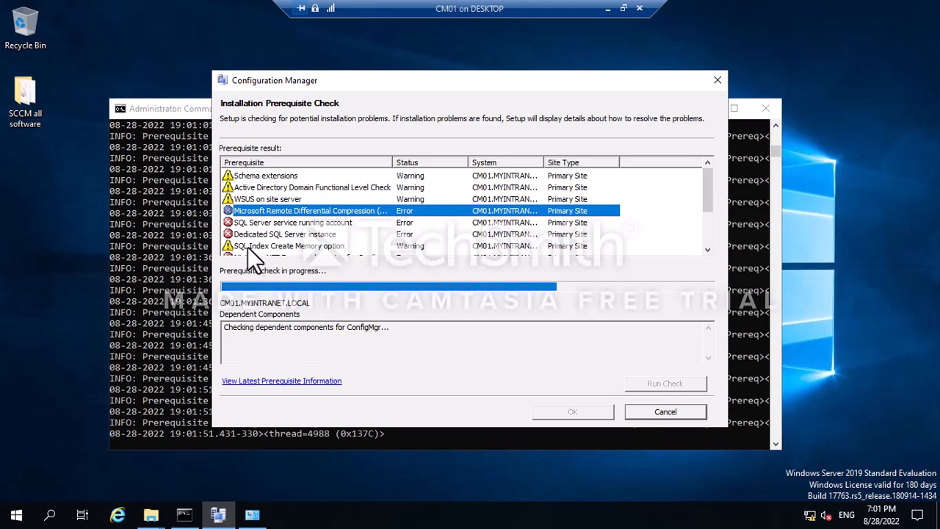
{"action": "left_click", "coordinate": [297, 223]}
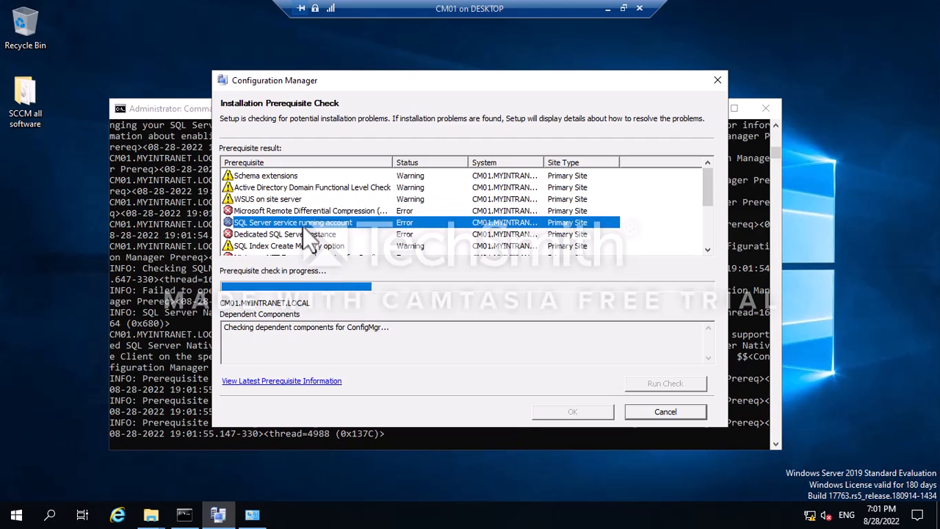
{"action": "scroll", "coordinate": [295, 230], "scroll_direction": "down", "scroll_amount": 3}
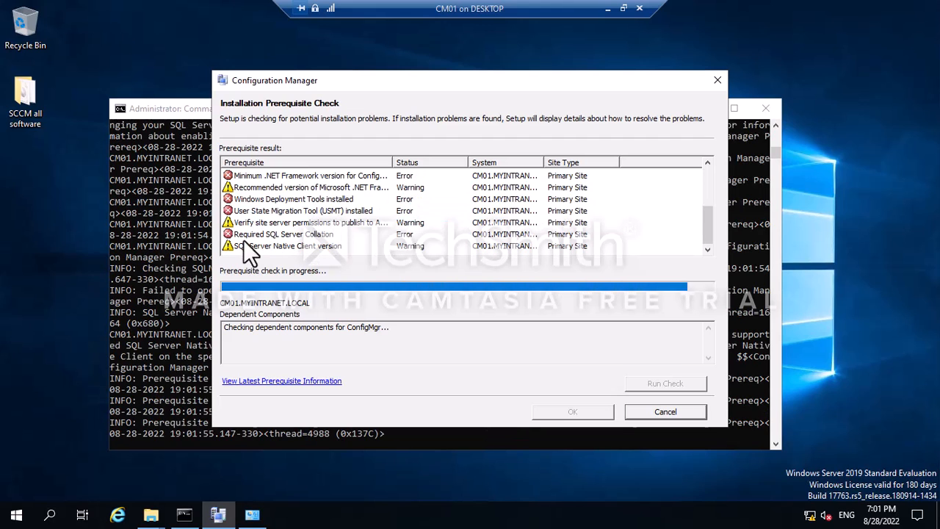
{"action": "left_click", "coordinate": [289, 200]}
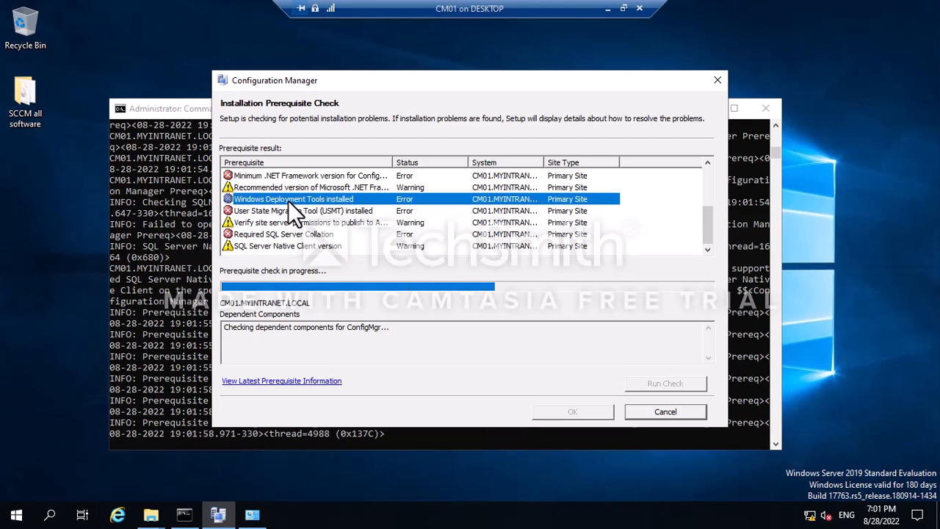
{"action": "left_click", "coordinate": [298, 175]}
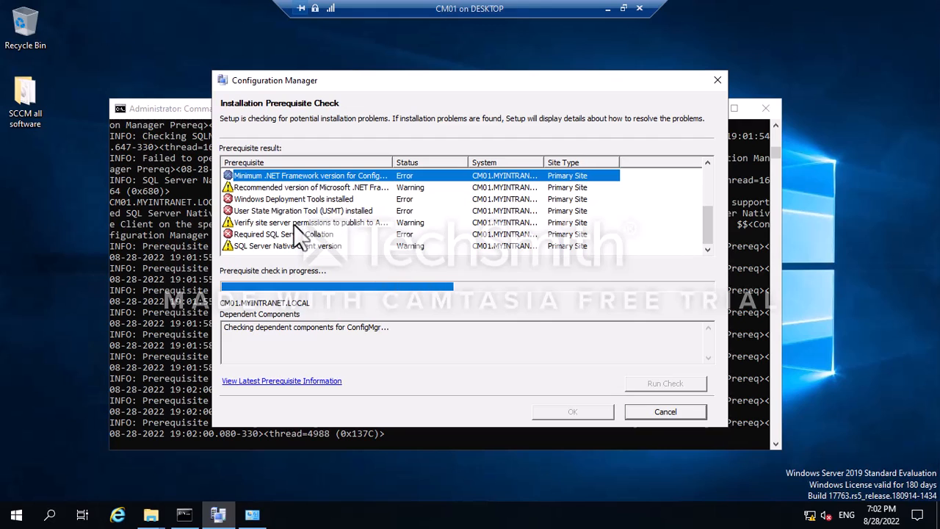
{"action": "scroll", "coordinate": [289, 225], "scroll_direction": "up", "scroll_amount": 3}
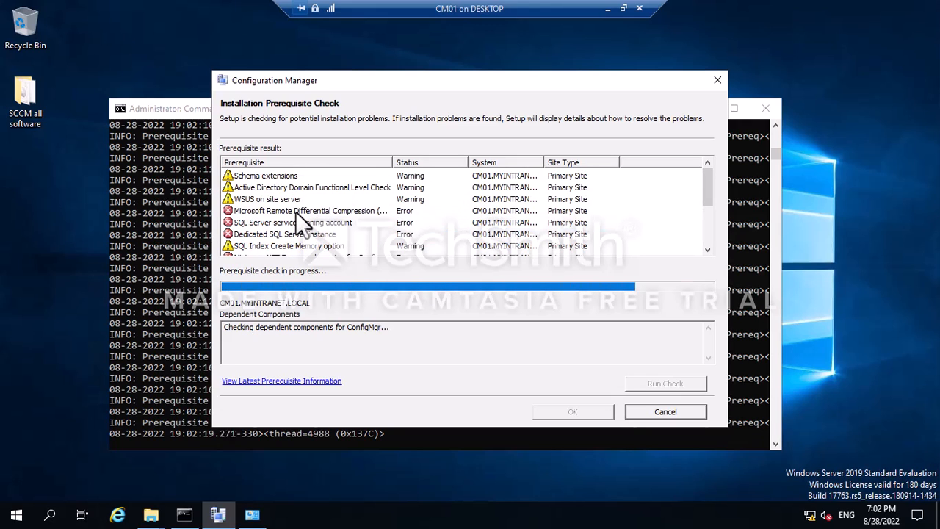
{"action": "left_click", "coordinate": [295, 212]}
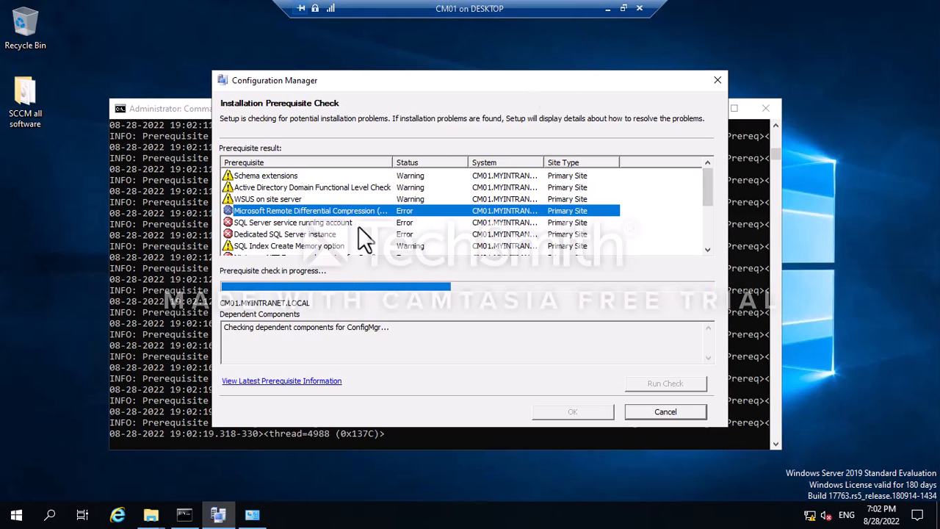
{"action": "left_click", "coordinate": [607, 10]}
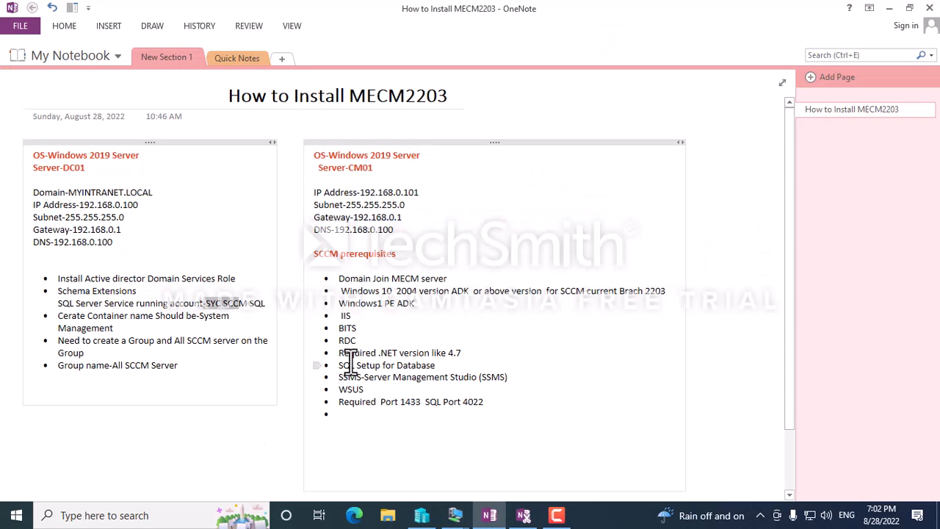
{"action": "double_click", "coordinate": [344, 316]}
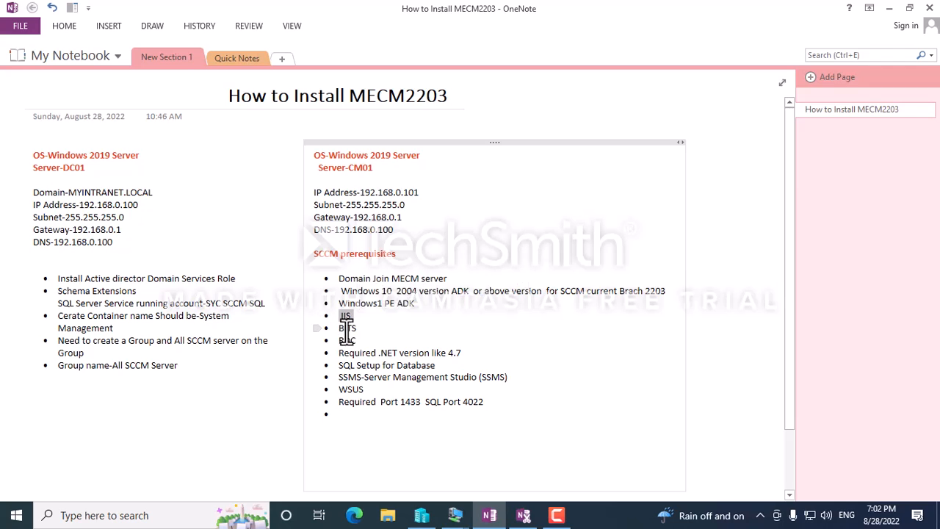
{"action": "double_click", "coordinate": [348, 340]}
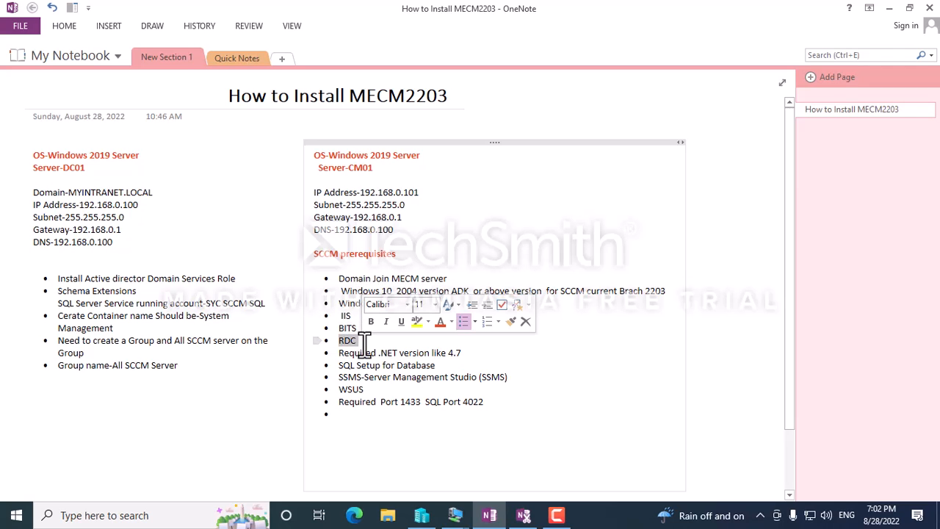
{"action": "left_click", "coordinate": [455, 515]}
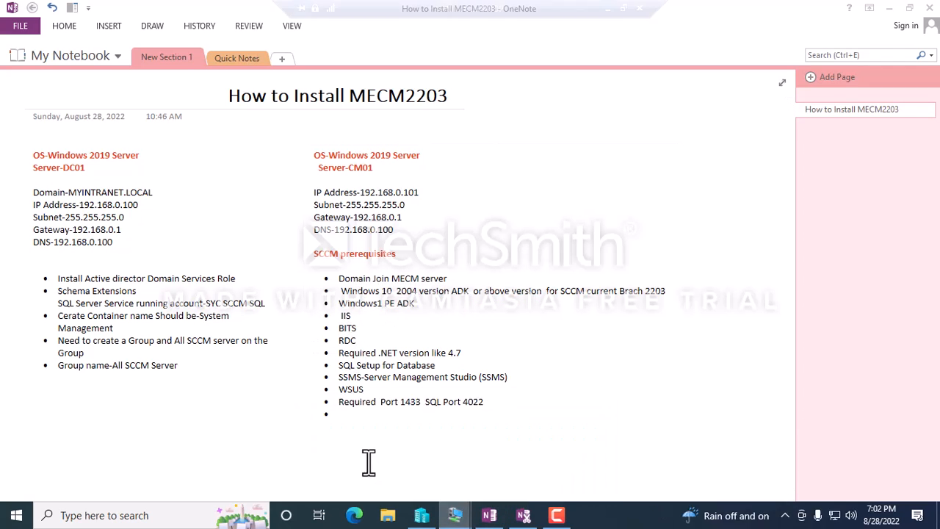
{"action": "scroll", "coordinate": [327, 210], "scroll_direction": "down", "scroll_amount": 1}
{"action": "scroll", "coordinate": [314, 226], "scroll_direction": "up", "scroll_amount": 3}
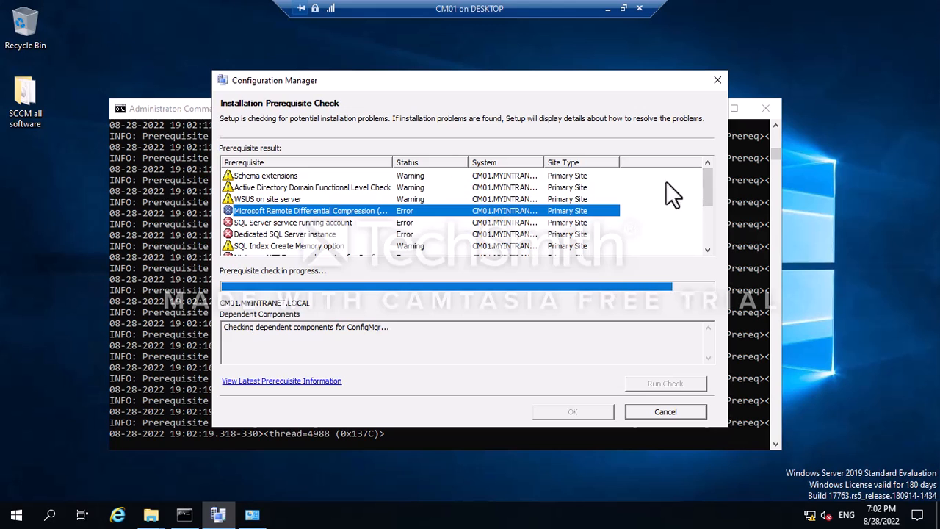
Minimize Command Prompt to reveal the running check and launch Server Manager.
{"action": "left_click", "coordinate": [178, 111]}
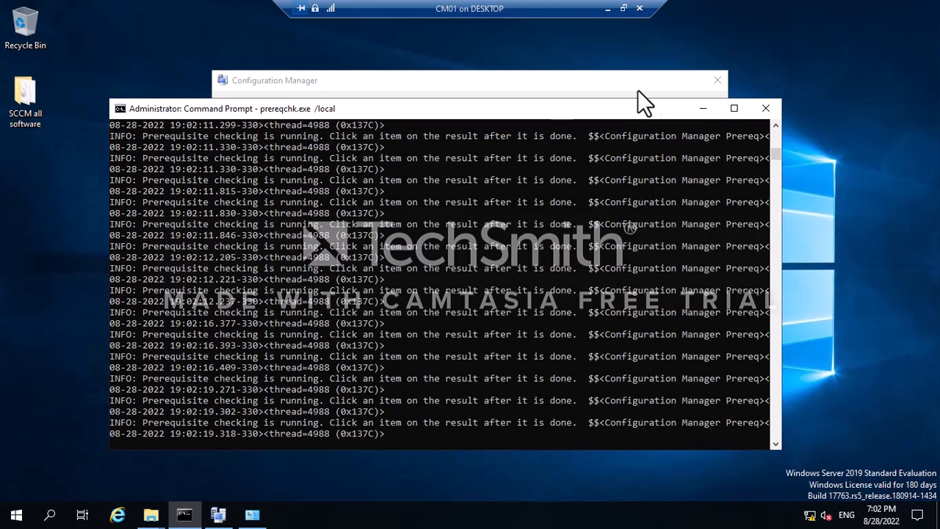
{"action": "left_click", "coordinate": [698, 109]}
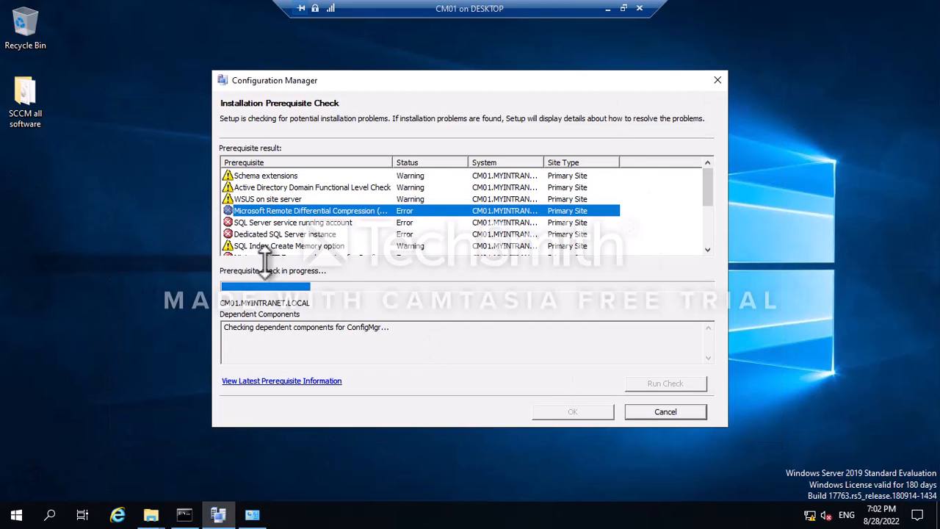
{"action": "left_click", "coordinate": [6, 514]}
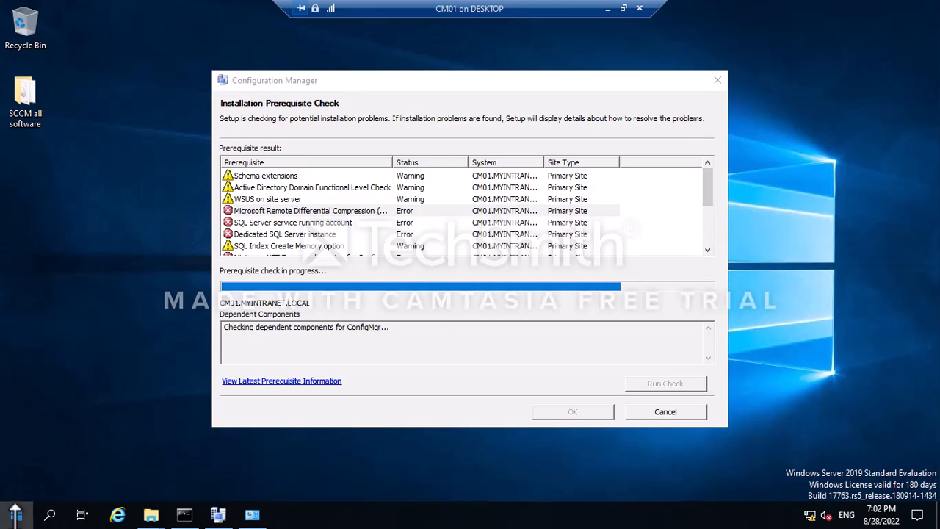
{"action": "left_click", "coordinate": [499, 462]}
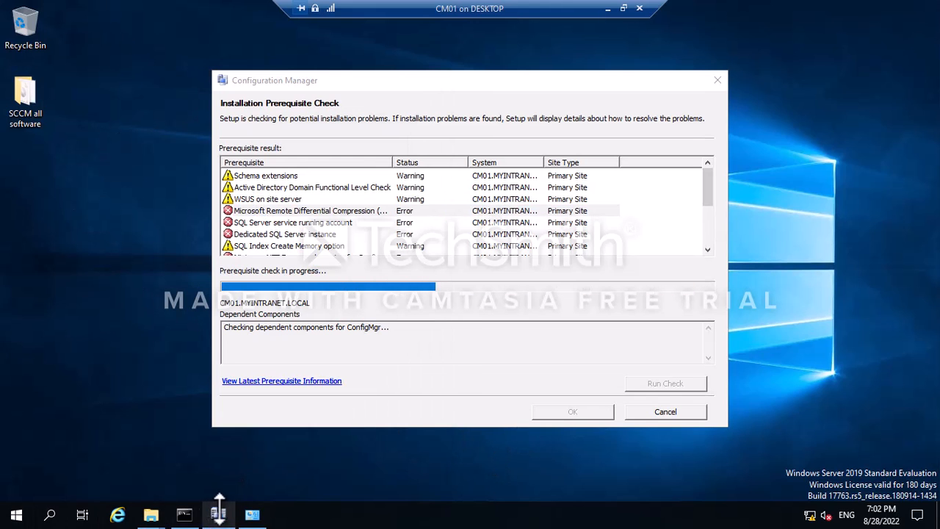
{"action": "left_click", "coordinate": [4, 514]}
{"action": "left_click", "coordinate": [257, 136]}
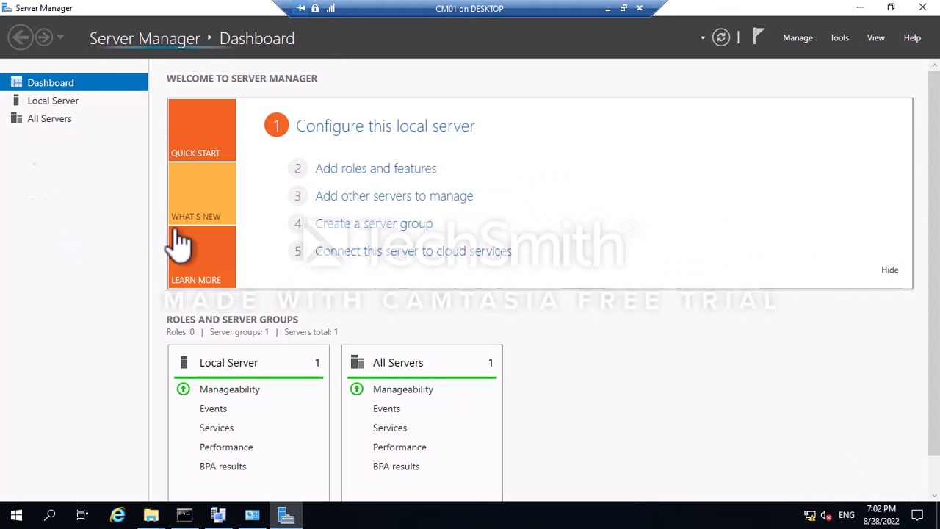
Start the Add Roles and Features Wizard from the Server Manager Dashboard.
{"action": "left_click", "coordinate": [47, 103]}
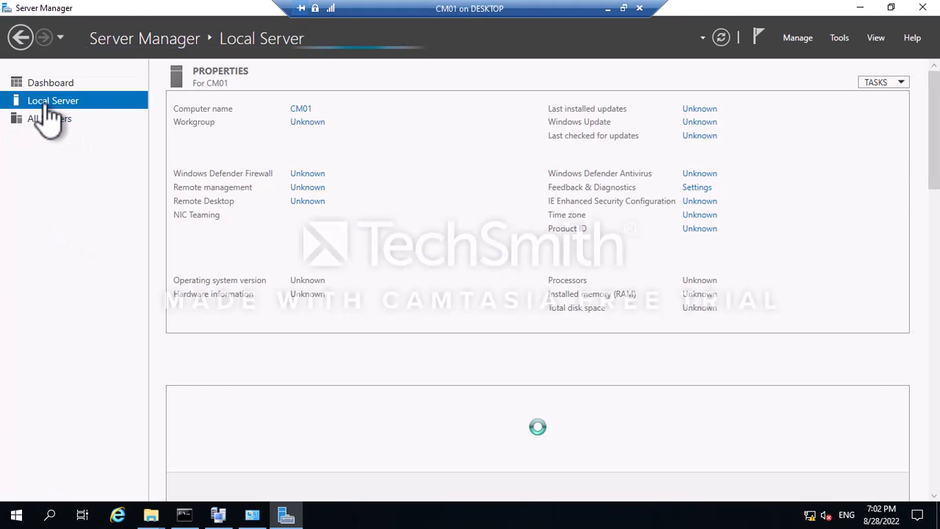
{"action": "left_click", "coordinate": [59, 84]}
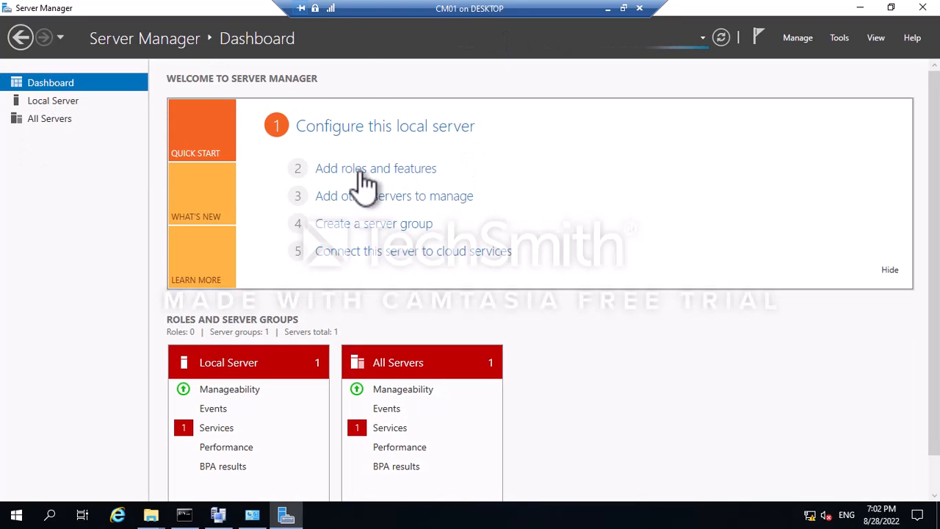
{"action": "left_click", "coordinate": [366, 176]}
{"action": "left_click_drag", "start_coordinate": [463, 117], "coordinate": [321, 16]}
Choose role-based installation on CM01, add Web Server (IIS) with its required features, and continue.
{"action": "left_click", "coordinate": [387, 376]}
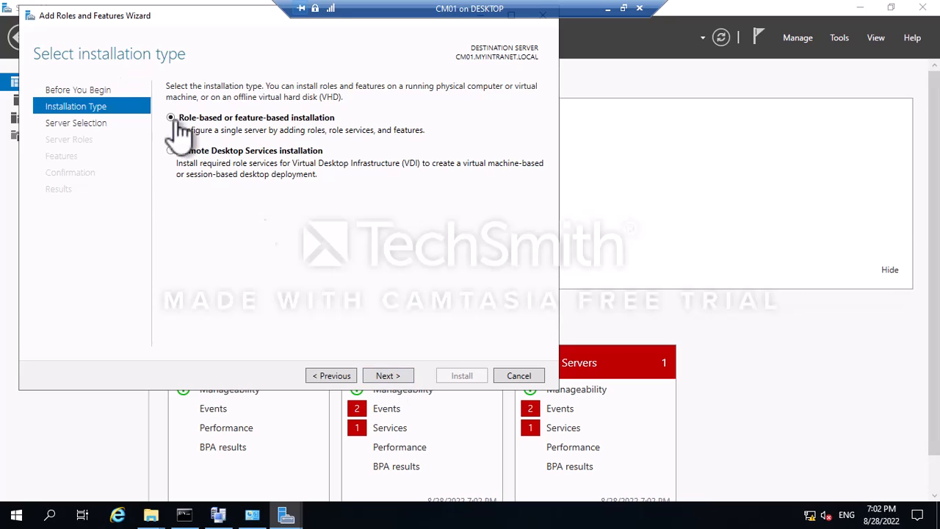
{"action": "left_click", "coordinate": [388, 377]}
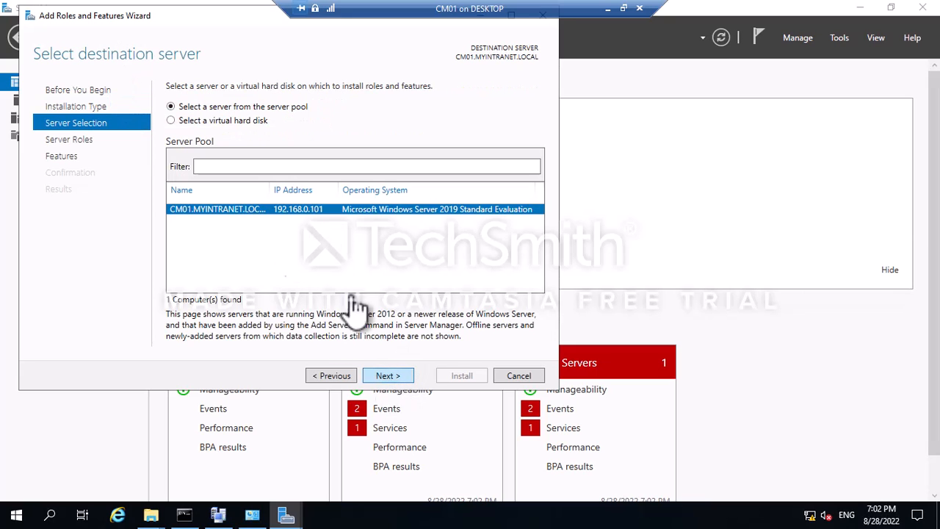
{"action": "left_click", "coordinate": [388, 377]}
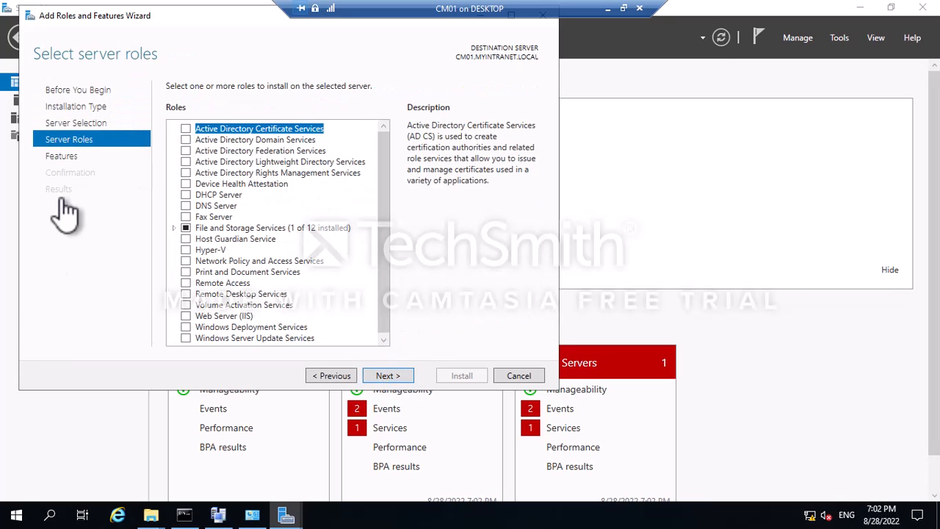
{"action": "left_click", "coordinate": [186, 317]}
{"action": "left_click", "coordinate": [320, 316]}
{"action": "scroll", "coordinate": [234, 286], "scroll_direction": "down", "scroll_amount": 1}
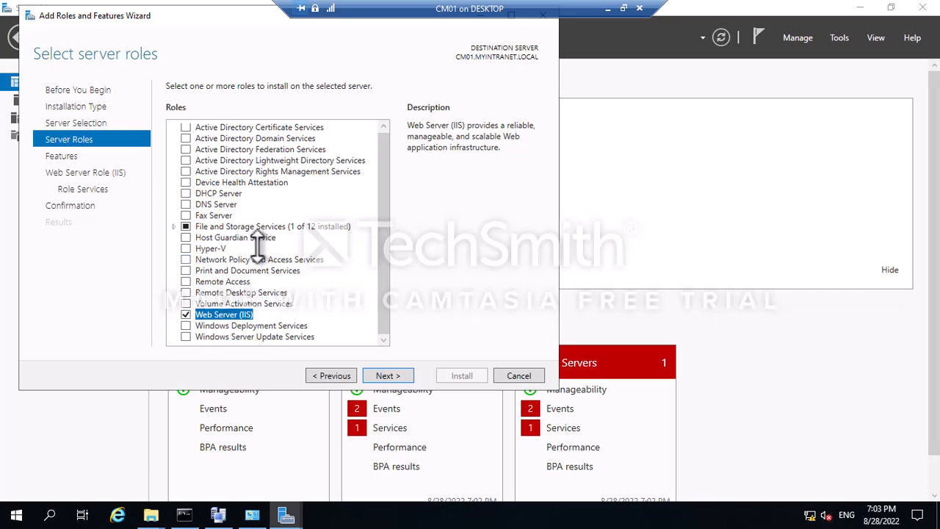
{"action": "scroll", "coordinate": [263, 246], "scroll_direction": "up", "scroll_amount": 1}
{"action": "left_click", "coordinate": [385, 375]}
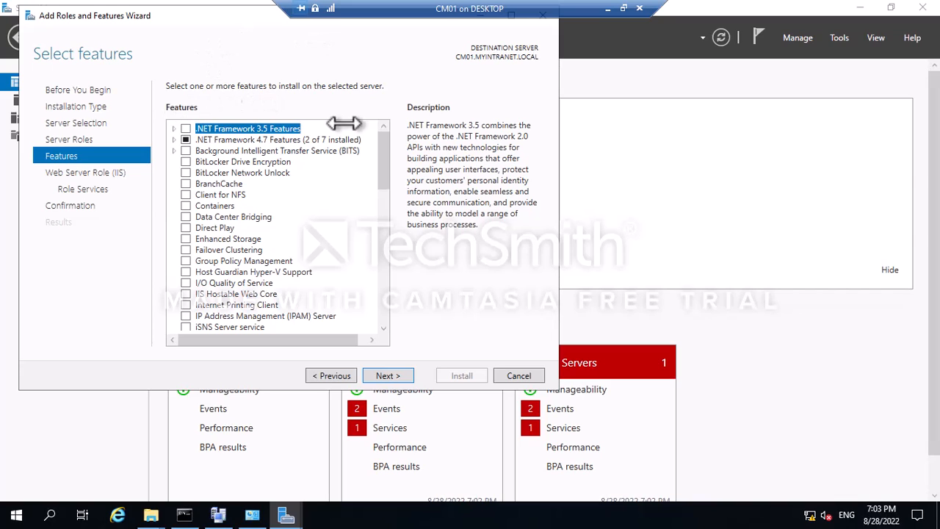
Add .NET 3.5 HTTP/Non-HTTP Activation and WCF HTTP, MSMQ, Named Pipe and TCP Activation.
{"action": "left_click", "coordinate": [186, 129]}
{"action": "left_click", "coordinate": [174, 129]}
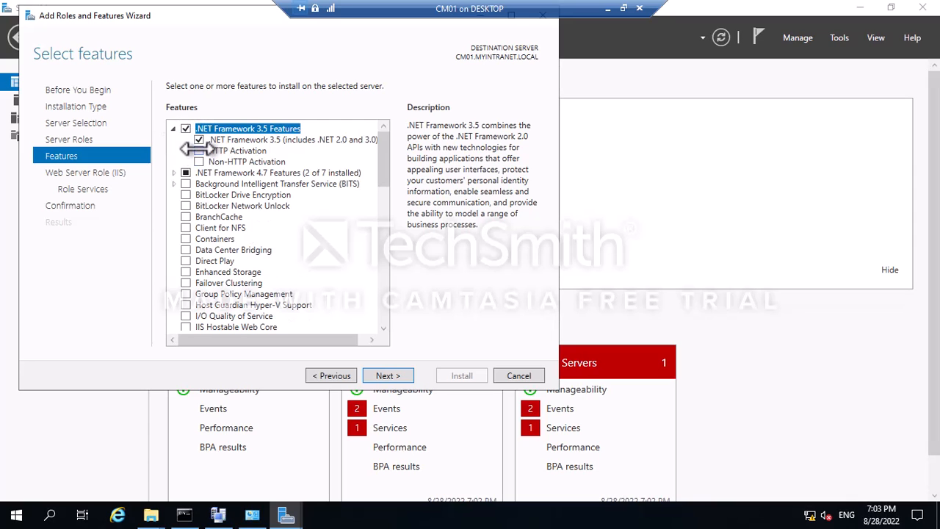
{"action": "left_click", "coordinate": [198, 151]}
{"action": "left_click", "coordinate": [331, 312]}
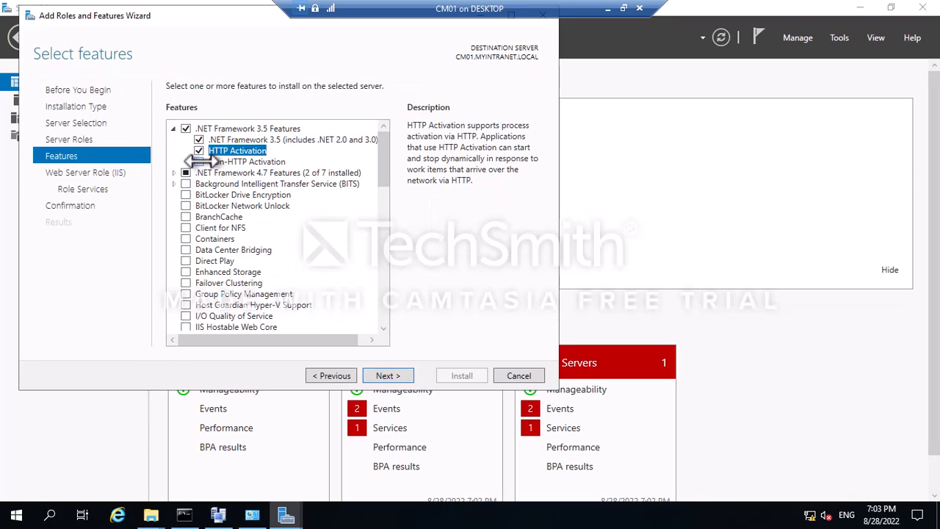
{"action": "left_click", "coordinate": [198, 162]}
{"action": "left_click", "coordinate": [174, 173]}
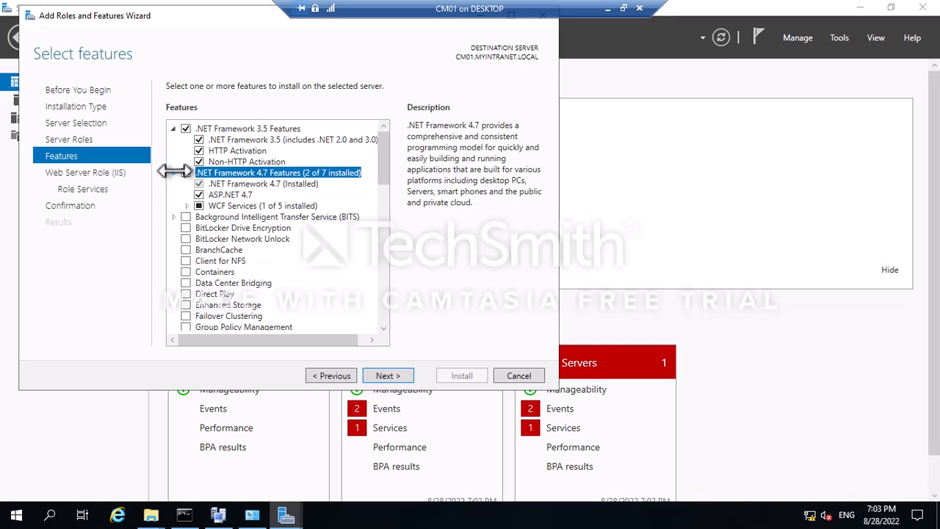
{"action": "left_click", "coordinate": [187, 206]}
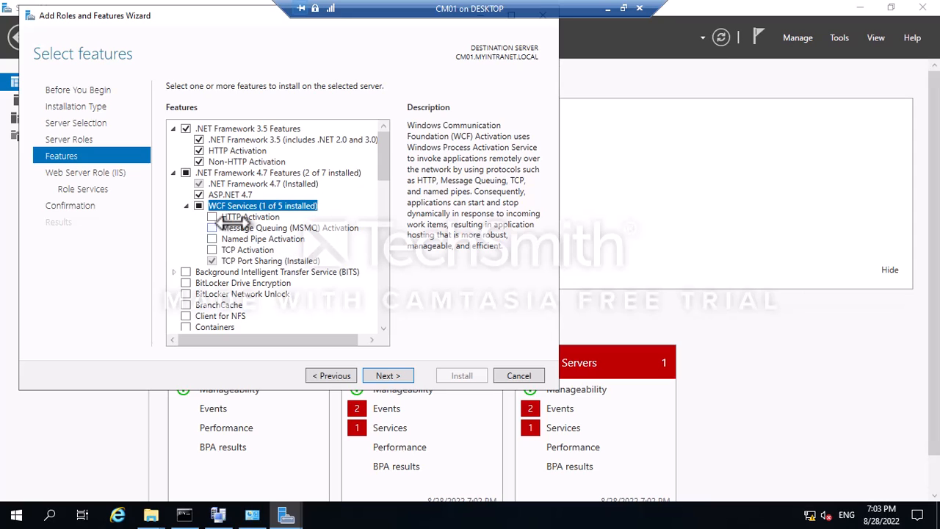
{"action": "left_click", "coordinate": [212, 216]}
{"action": "left_click", "coordinate": [326, 314]}
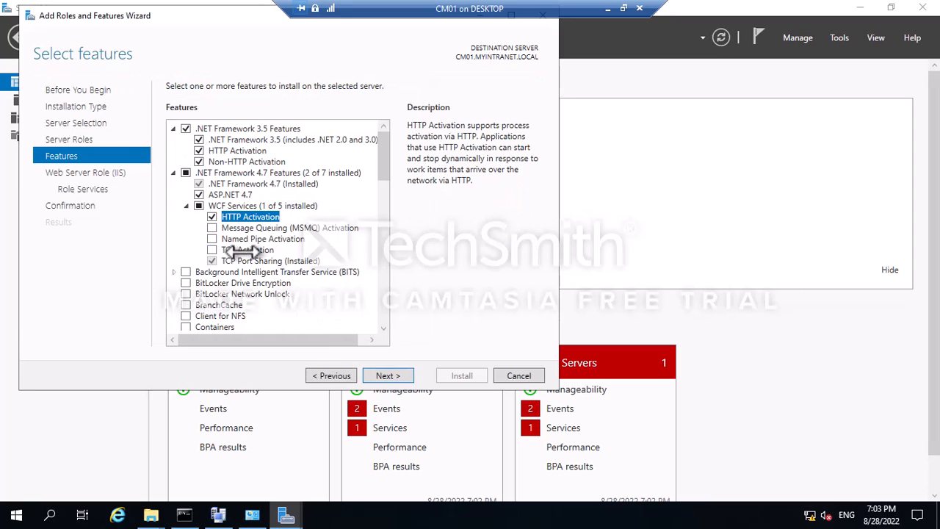
{"action": "left_click", "coordinate": [212, 228]}
{"action": "left_click", "coordinate": [329, 317]}
{"action": "left_click", "coordinate": [211, 239]}
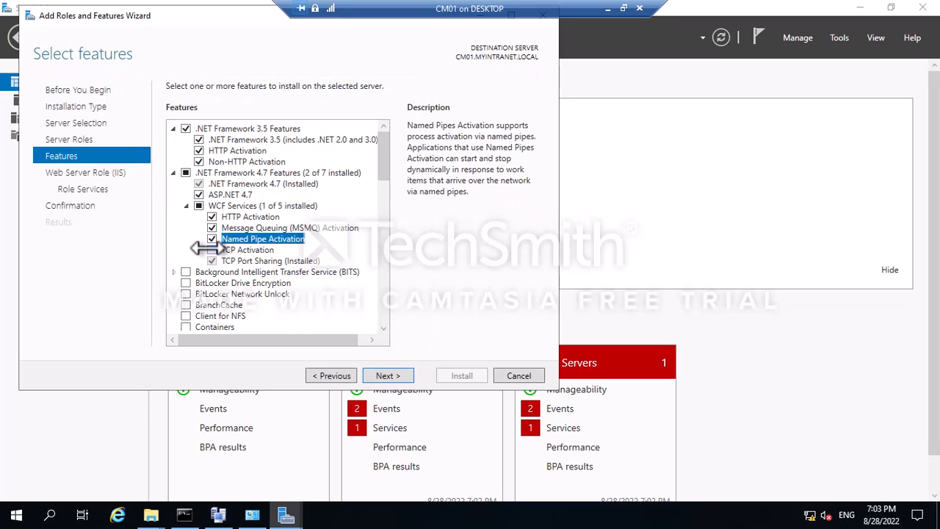
{"action": "left_click", "coordinate": [212, 249]}
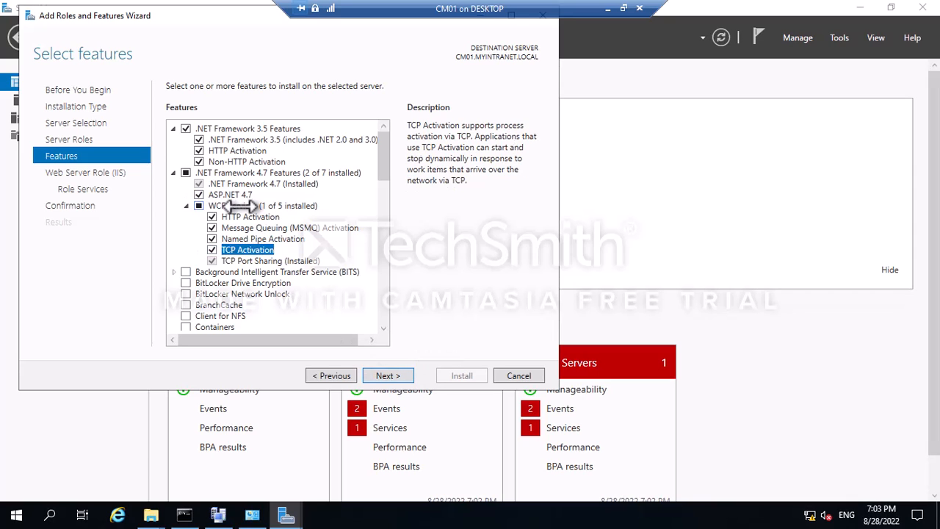
Add BITS with Compact Server and Remote Differential Compression, then continue to the Web Server Role step.
{"action": "scroll", "coordinate": [240, 205], "scroll_direction": "down", "scroll_amount": 1}
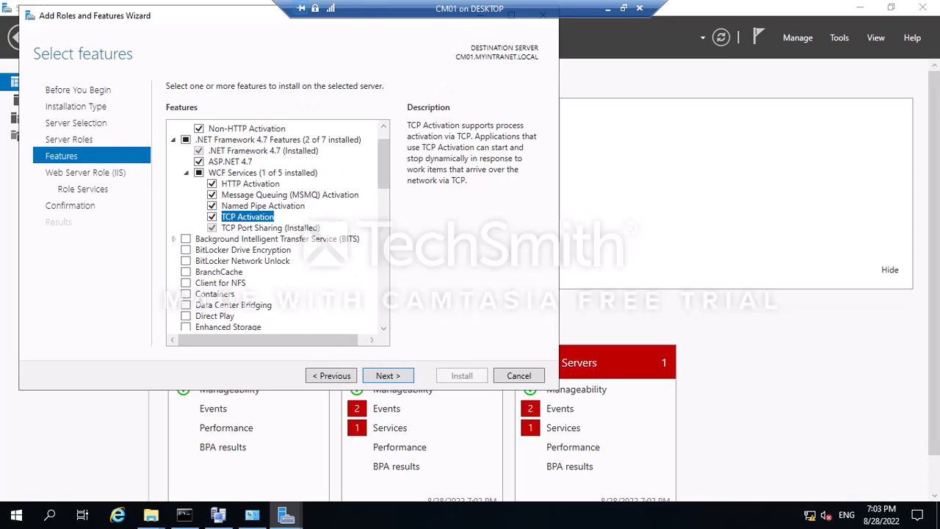
{"action": "left_click", "coordinate": [186, 238]}
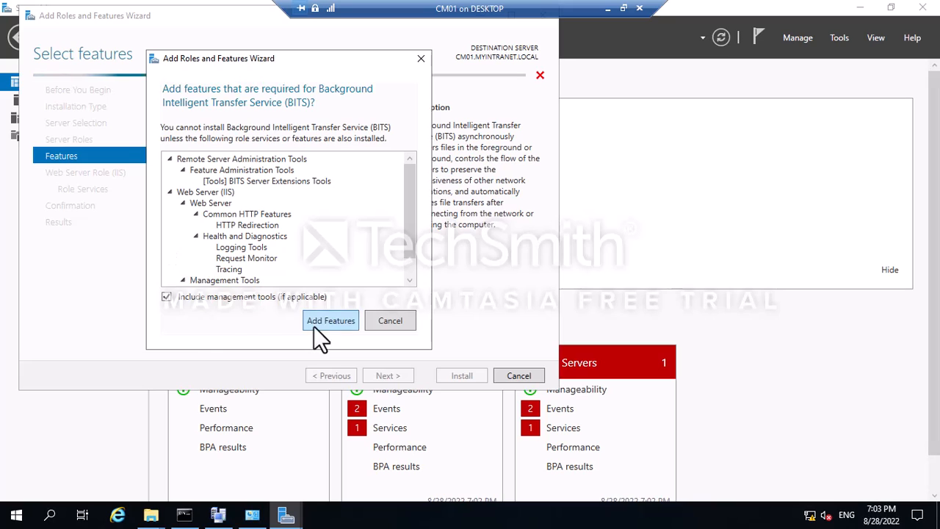
{"action": "left_click", "coordinate": [334, 325]}
{"action": "left_click", "coordinate": [174, 240]}
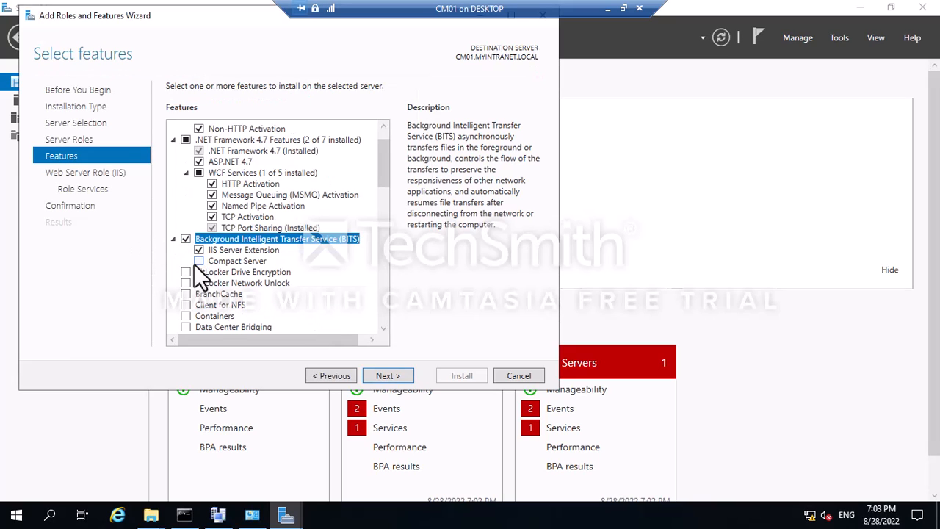
{"action": "left_click", "coordinate": [198, 261]}
{"action": "scroll", "coordinate": [208, 254], "scroll_direction": "down", "scroll_amount": 1}
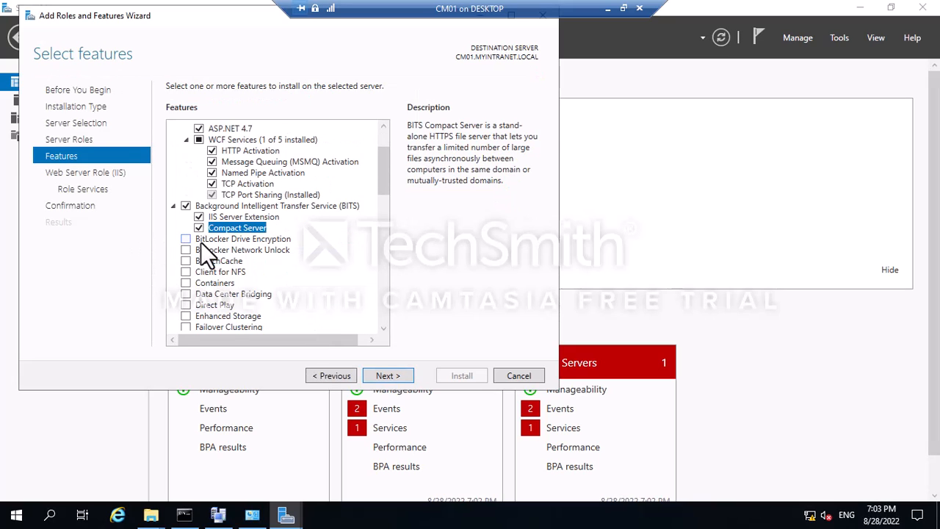
{"action": "scroll", "coordinate": [356, 227], "scroll_direction": "down", "scroll_amount": 2}
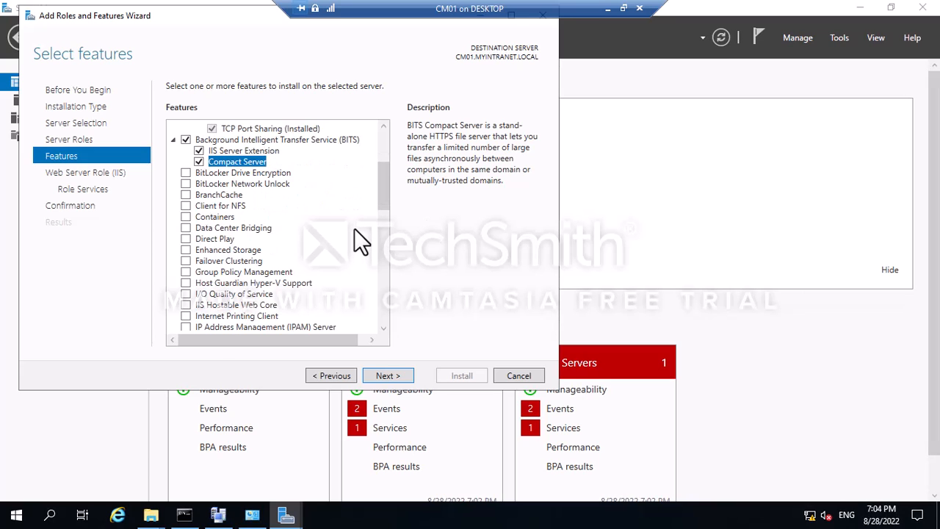
{"action": "scroll", "coordinate": [354, 228], "scroll_direction": "down", "scroll_amount": 5}
{"action": "scroll", "coordinate": [301, 315], "scroll_direction": "down", "scroll_amount": 1}
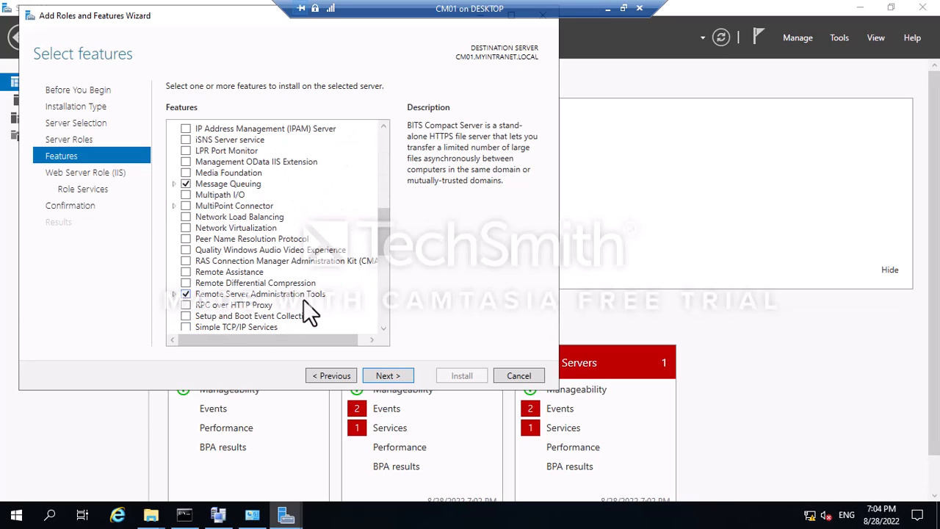
{"action": "left_click", "coordinate": [187, 284]}
{"action": "scroll", "coordinate": [275, 196], "scroll_direction": "down", "scroll_amount": 3}
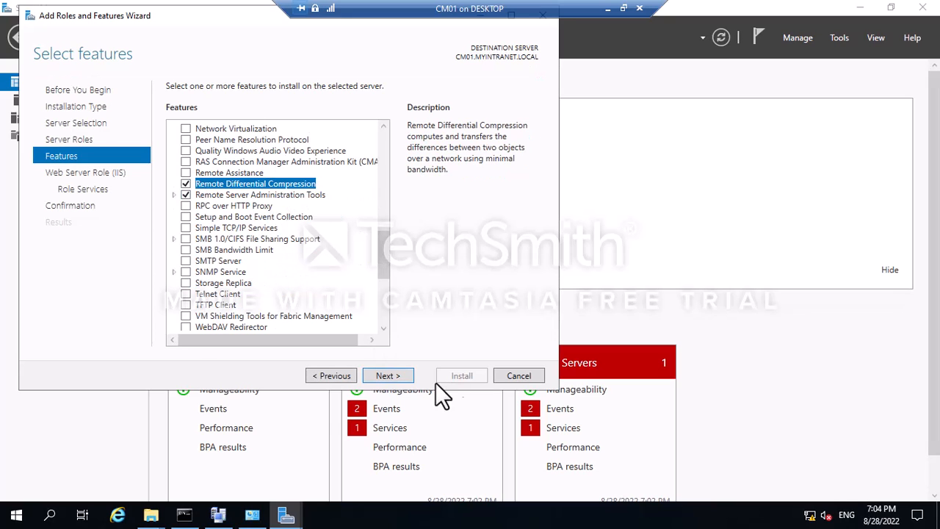
{"action": "scroll", "coordinate": [212, 231], "scroll_direction": "up", "scroll_amount": 13}
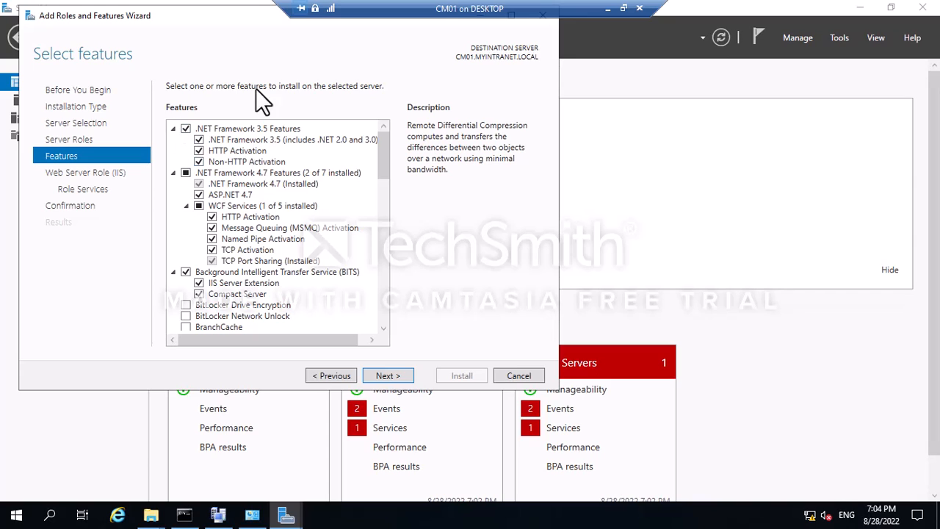
{"action": "left_click", "coordinate": [185, 206]}
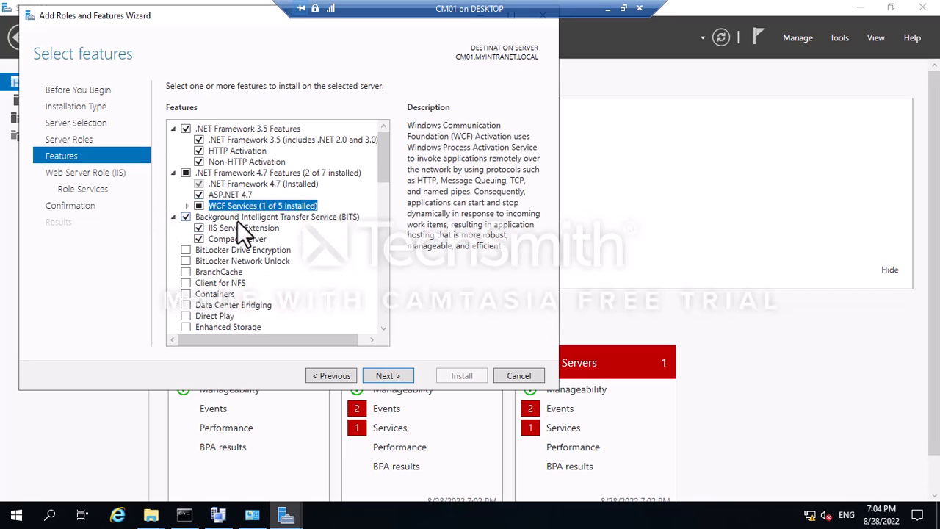
{"action": "scroll", "coordinate": [206, 291], "scroll_direction": "down", "scroll_amount": 4}
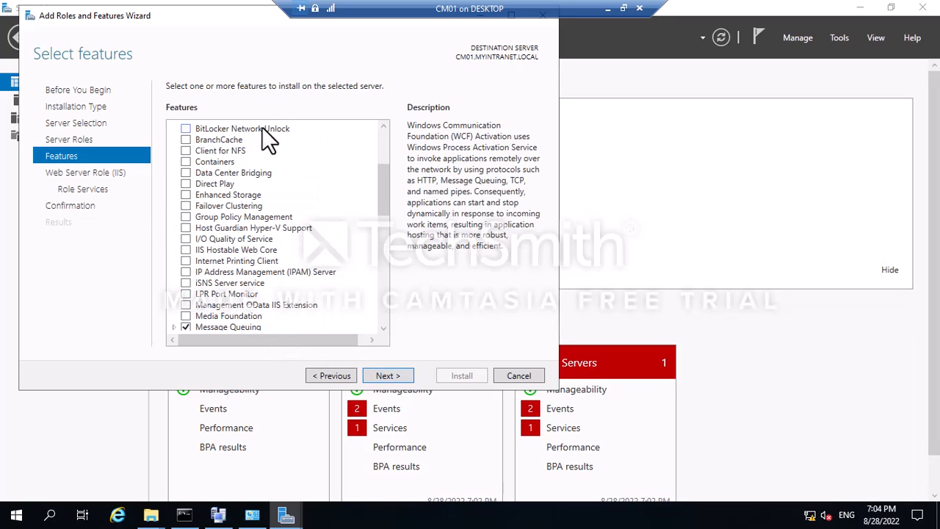
{"action": "left_click", "coordinate": [388, 374]}
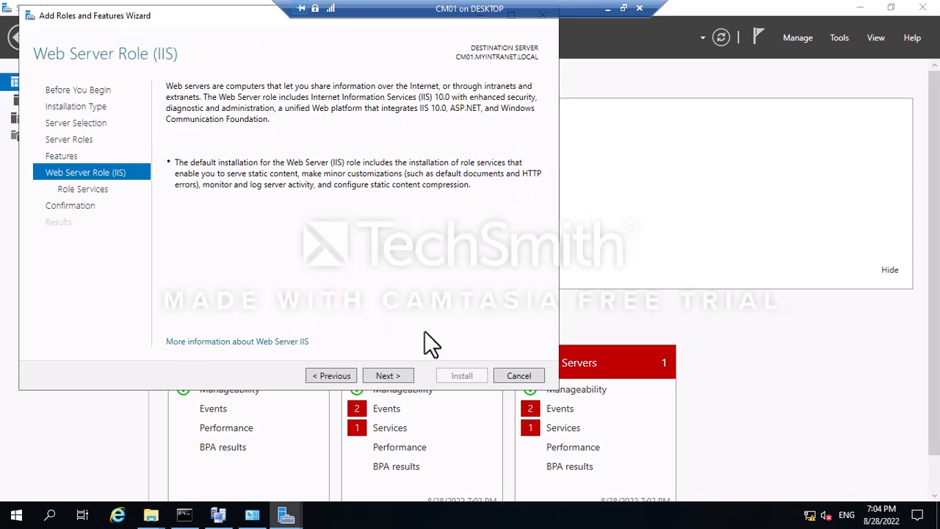
Add all IIS Security role services: Basic, Client Certificate, Digest, URL and Windows Authentication, IP Restrictions.
{"action": "left_click", "coordinate": [387, 375]}
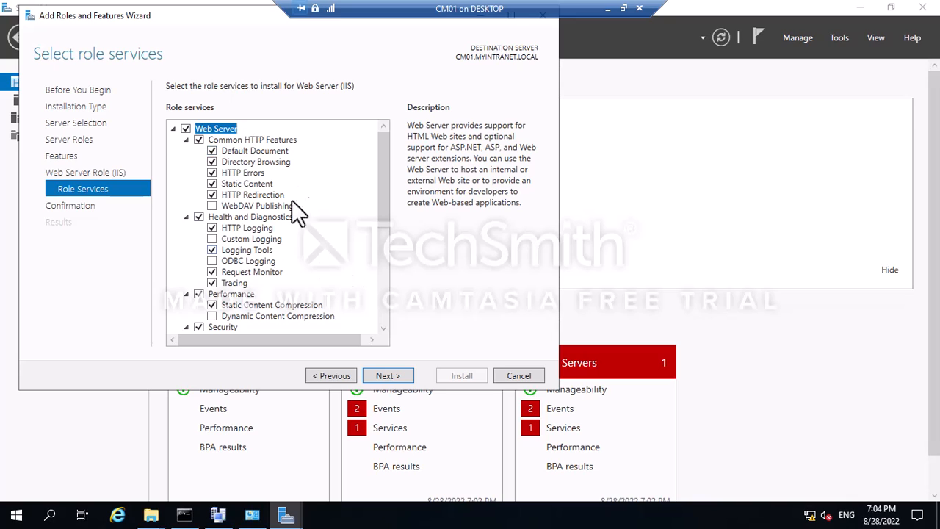
{"action": "scroll", "coordinate": [323, 217], "scroll_direction": "down", "scroll_amount": 1}
{"action": "scroll", "coordinate": [323, 216], "scroll_direction": "up", "scroll_amount": 1}
{"action": "scroll", "coordinate": [242, 188], "scroll_direction": "down", "scroll_amount": 6}
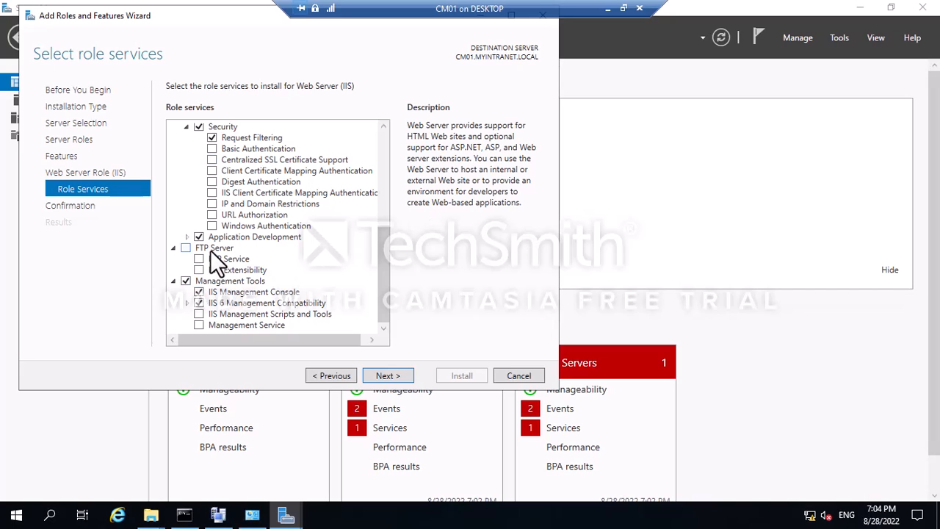
{"action": "left_click", "coordinate": [212, 148]}
{"action": "left_click", "coordinate": [212, 159]}
{"action": "left_click", "coordinate": [212, 170]}
{"action": "left_click", "coordinate": [212, 182]}
{"action": "left_click", "coordinate": [212, 193]}
{"action": "left_click", "coordinate": [211, 203]}
{"action": "left_click", "coordinate": [211, 214]}
{"action": "left_click", "coordinate": [212, 226]}
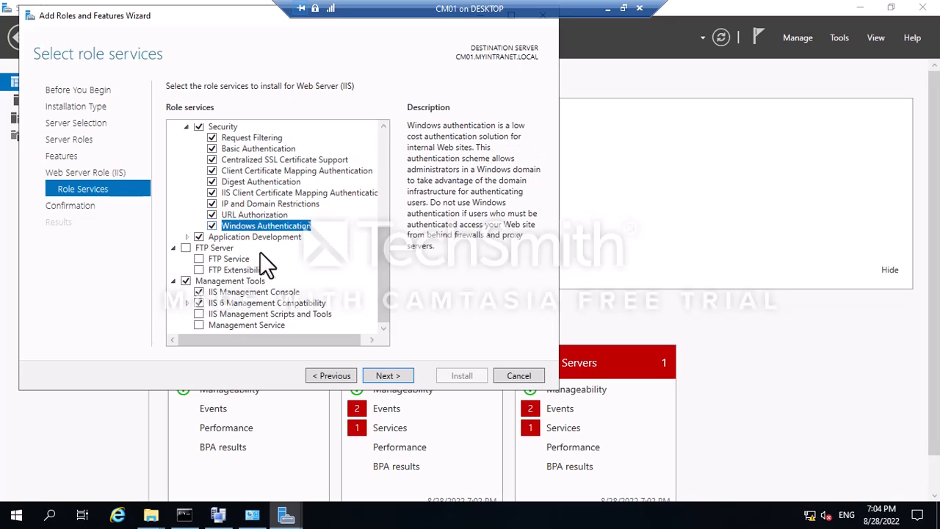
Add Application Initialization, ASP, ASP.NET 3.5, CGI, Server Side Includes and WebSocket Protocol.
{"action": "left_click", "coordinate": [188, 237]}
{"action": "scroll", "coordinate": [245, 243], "scroll_direction": "down", "scroll_amount": 2}
{"action": "left_click", "coordinate": [212, 214]}
{"action": "left_click", "coordinate": [212, 204]}
{"action": "left_click", "coordinate": [212, 225]}
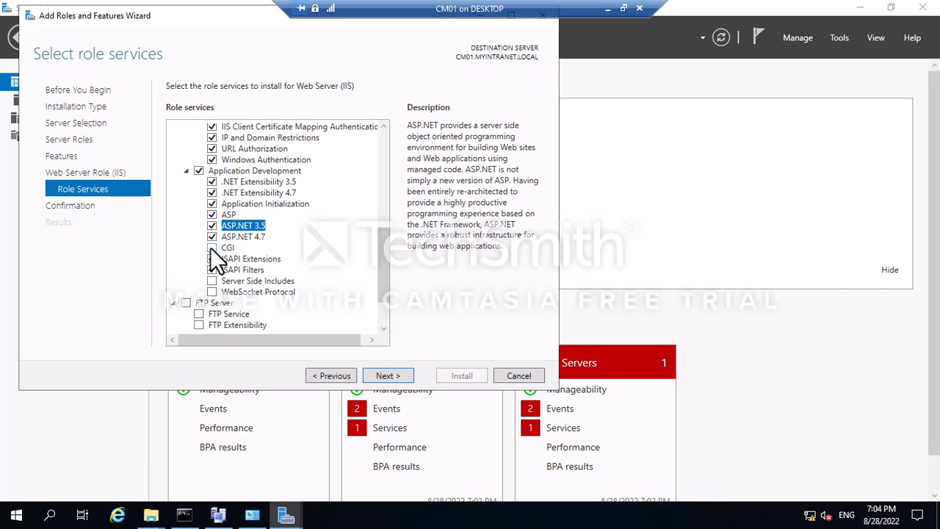
{"action": "left_click", "coordinate": [211, 247]}
{"action": "left_click", "coordinate": [212, 281]}
{"action": "left_click", "coordinate": [212, 291]}
{"action": "scroll", "coordinate": [211, 290], "scroll_direction": "down", "scroll_amount": 2}
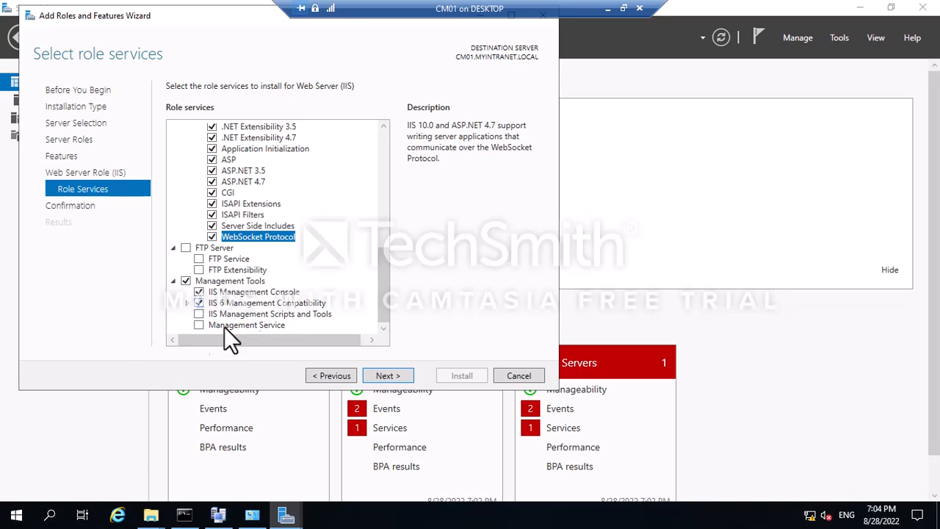
Add IIS 6 Management Console and Scripting Tools, IIS Management Scripts and Tools, and Management Service.
{"action": "left_click", "coordinate": [186, 303]}
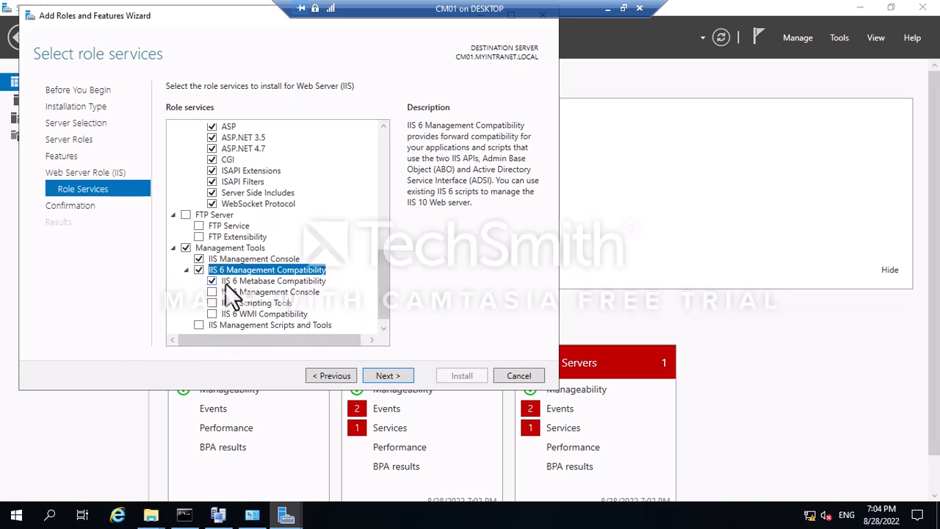
{"action": "left_click", "coordinate": [211, 281]}
{"action": "left_click", "coordinate": [212, 291]}
{"action": "left_click", "coordinate": [323, 318]}
{"action": "left_click", "coordinate": [208, 314]}
{"action": "left_click", "coordinate": [207, 325]}
{"action": "scroll", "coordinate": [199, 313], "scroll_direction": "up", "scroll_amount": 10}
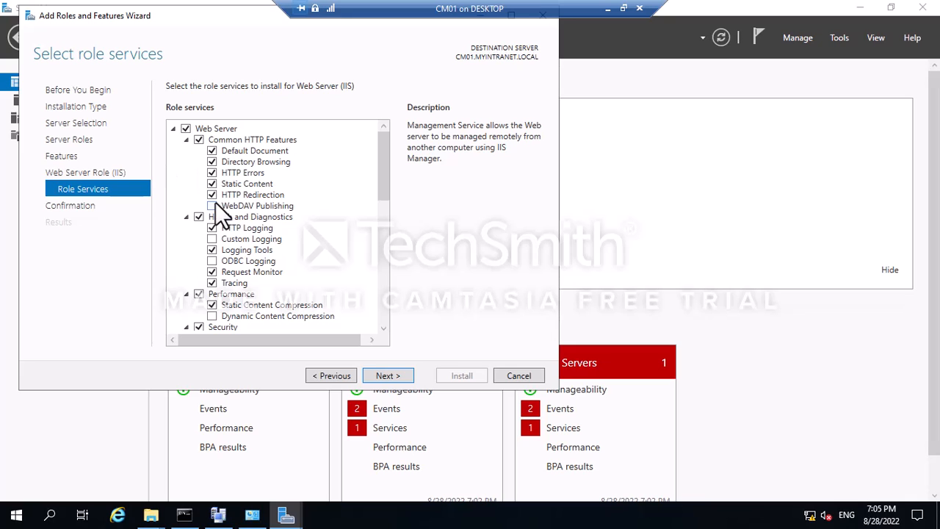
Add WebDAV Publishing, Custom and ODBC Logging, and Dynamic Content Compression, then proceed to confirmation.
{"action": "left_click", "coordinate": [212, 206]}
{"action": "left_click", "coordinate": [211, 238]}
{"action": "left_click", "coordinate": [212, 261]}
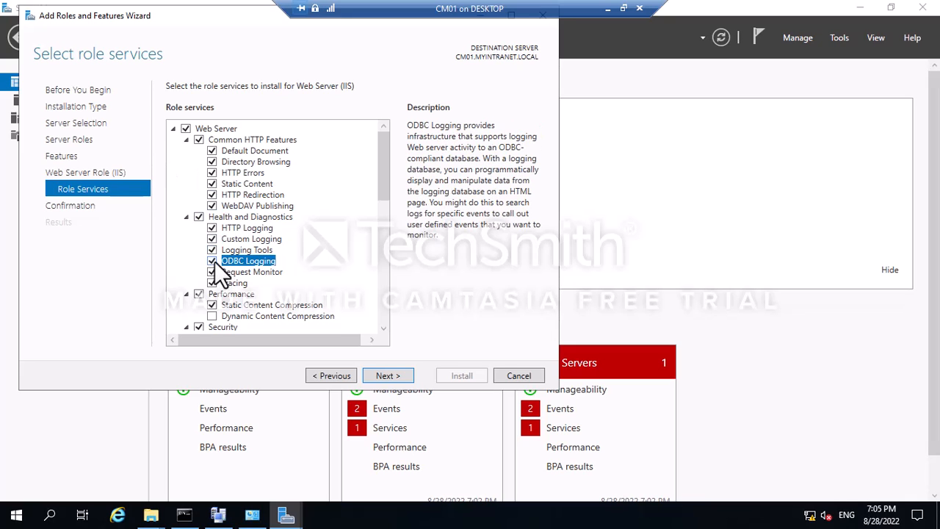
{"action": "scroll", "coordinate": [215, 260], "scroll_direction": "down", "scroll_amount": 4}
{"action": "left_click", "coordinate": [212, 184]}
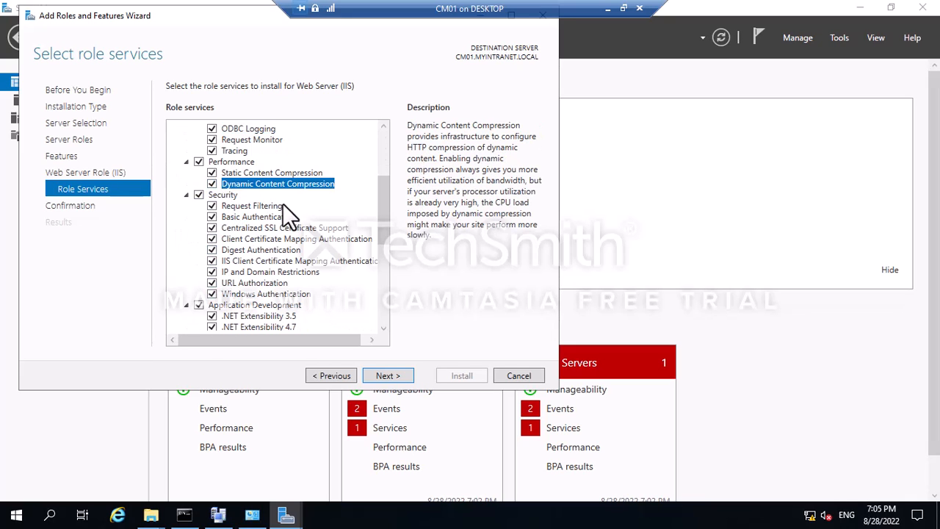
{"action": "scroll", "coordinate": [282, 205], "scroll_direction": "down", "scroll_amount": 7}
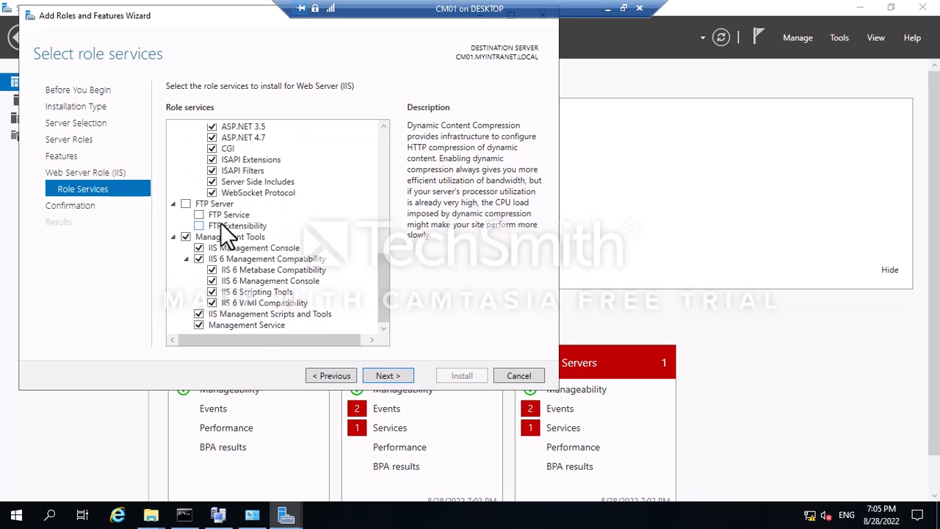
{"action": "scroll", "coordinate": [235, 221], "scroll_direction": "up", "scroll_amount": 11}
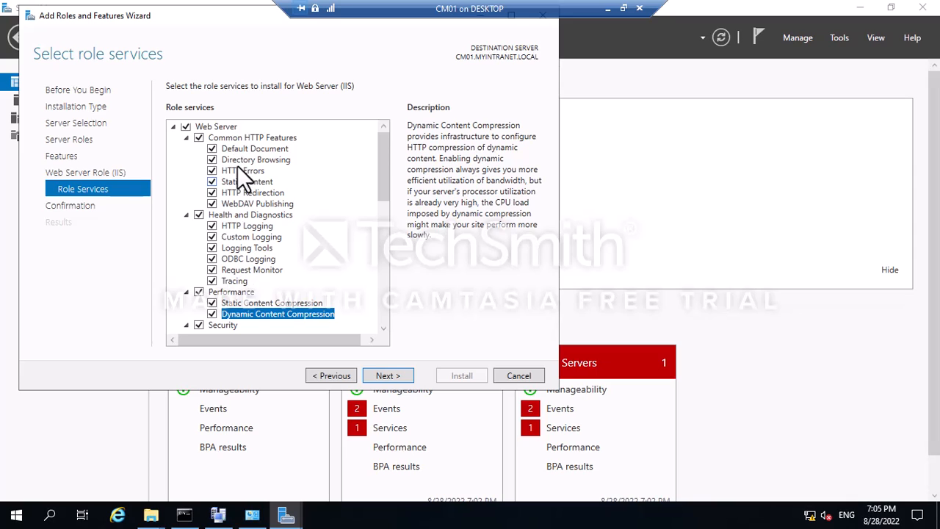
{"action": "scroll", "coordinate": [298, 222], "scroll_direction": "down", "scroll_amount": 5}
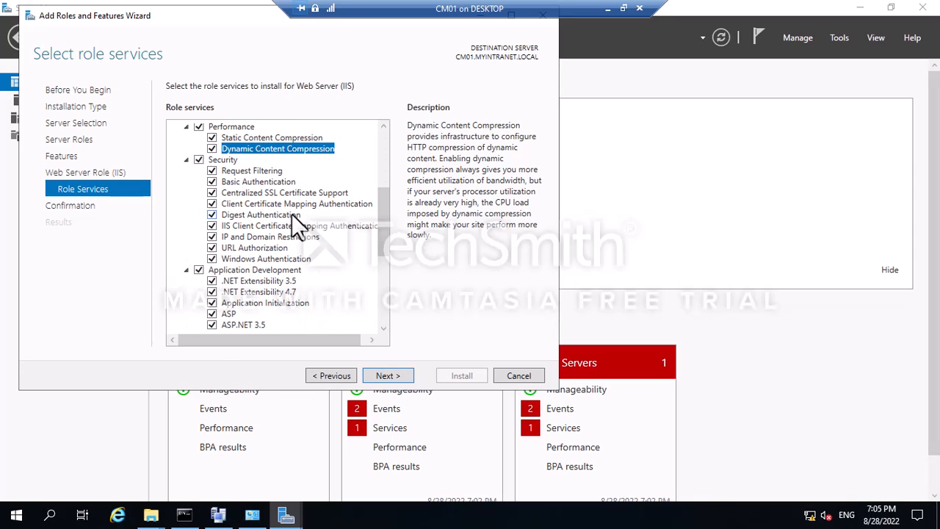
{"action": "left_click", "coordinate": [388, 375]}
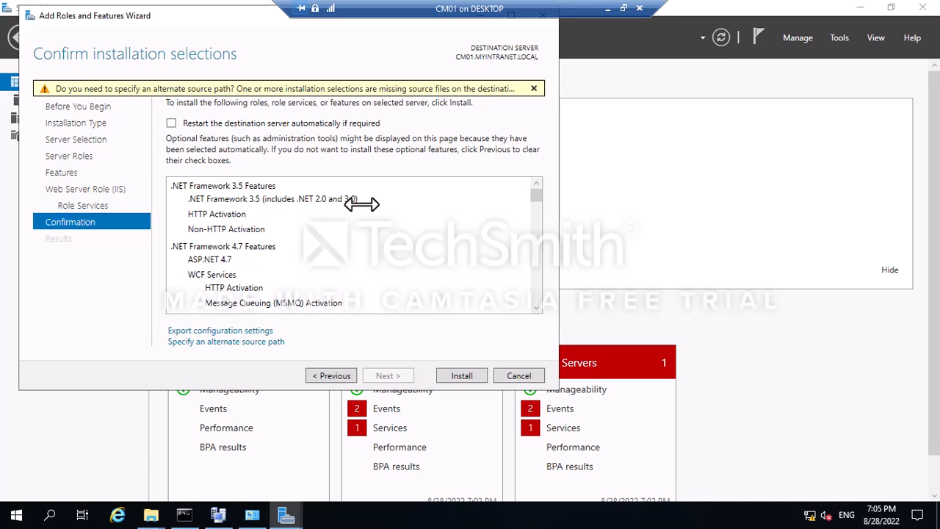
Browse in Explorer to the D:\sources\sxs folder on the Windows Server install DVD.
{"action": "left_click", "coordinate": [233, 342]}
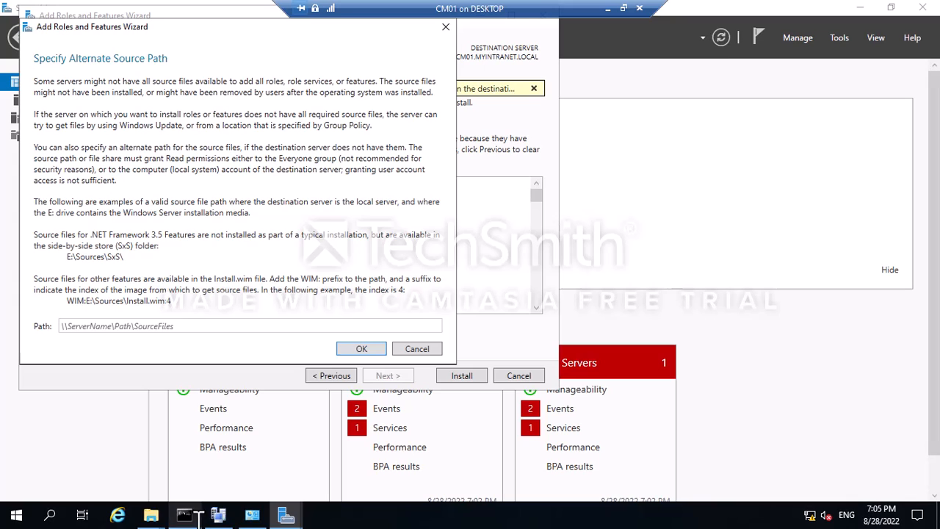
{"action": "left_click", "coordinate": [150, 515]}
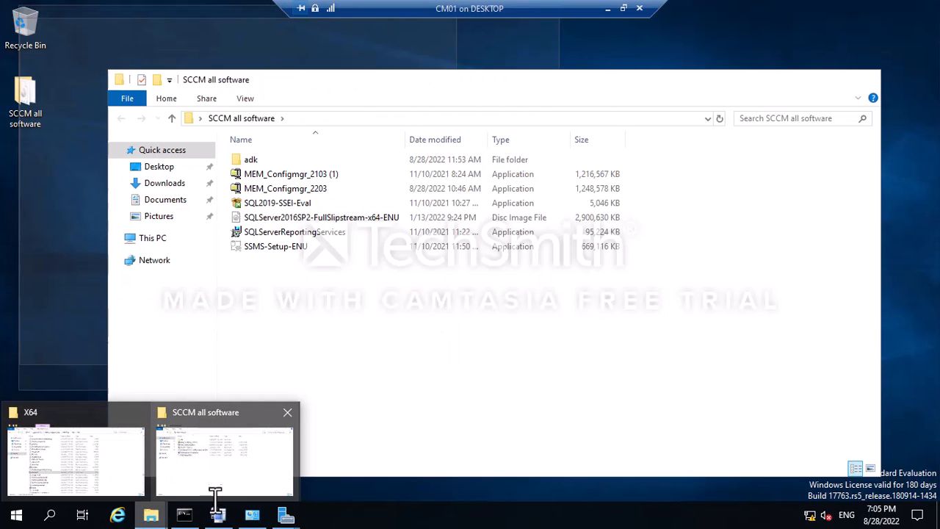
{"action": "left_click", "coordinate": [214, 477]}
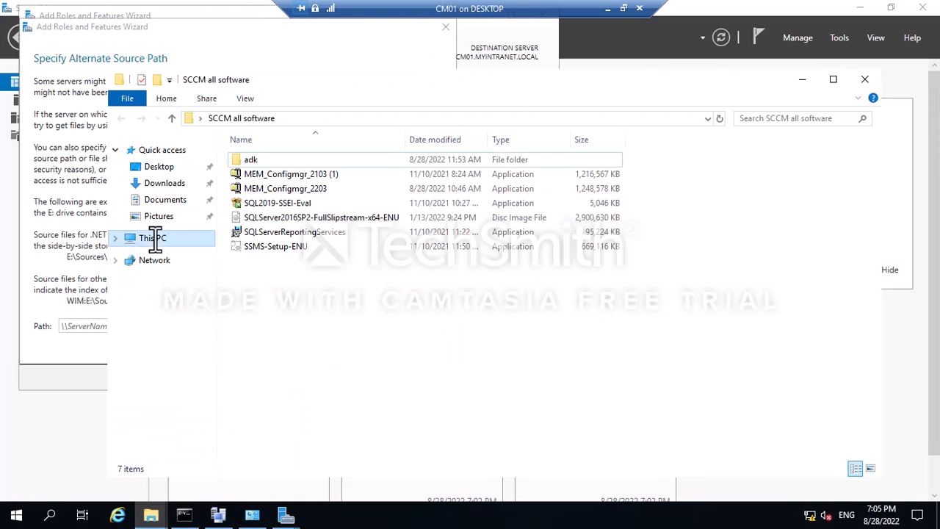
{"action": "left_click", "coordinate": [152, 238]}
{"action": "double_click", "coordinate": [652, 308]}
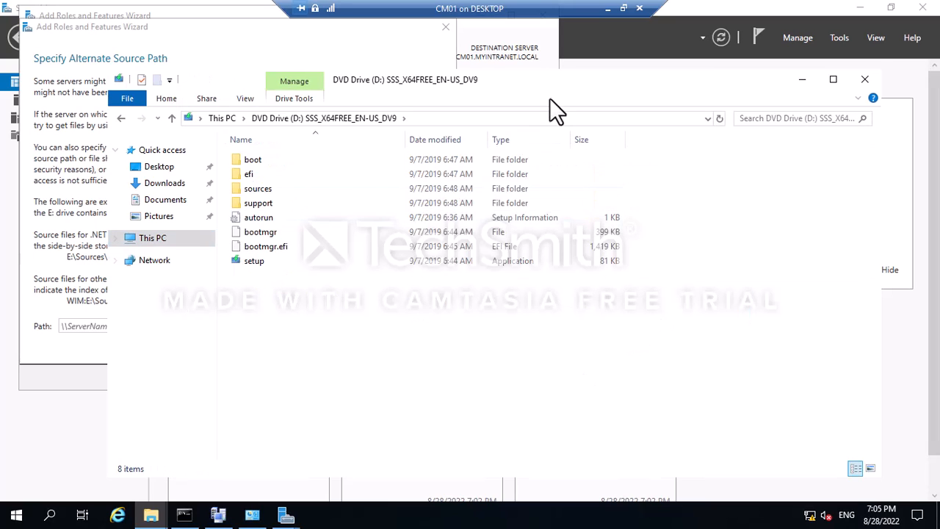
{"action": "left_click", "coordinate": [267, 191]}
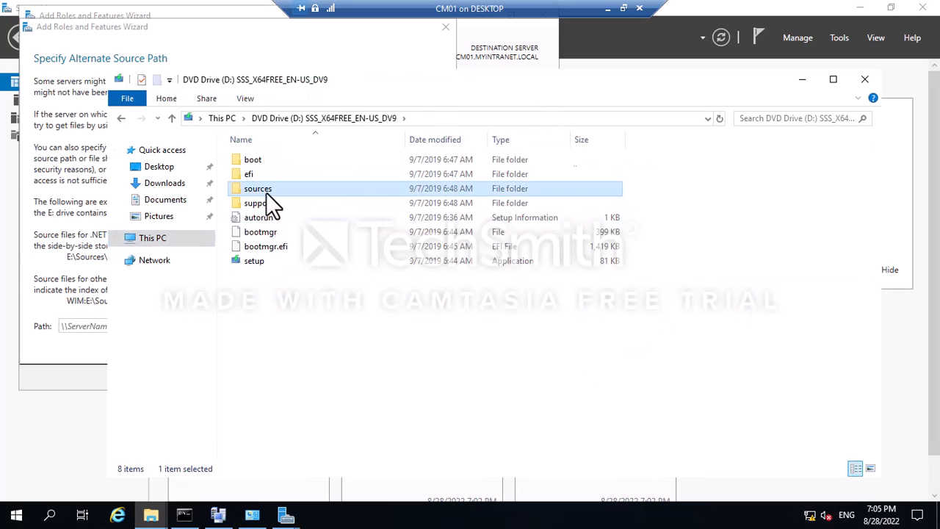
{"action": "double_click", "coordinate": [267, 191]}
{"action": "double_click", "coordinate": [267, 246]}
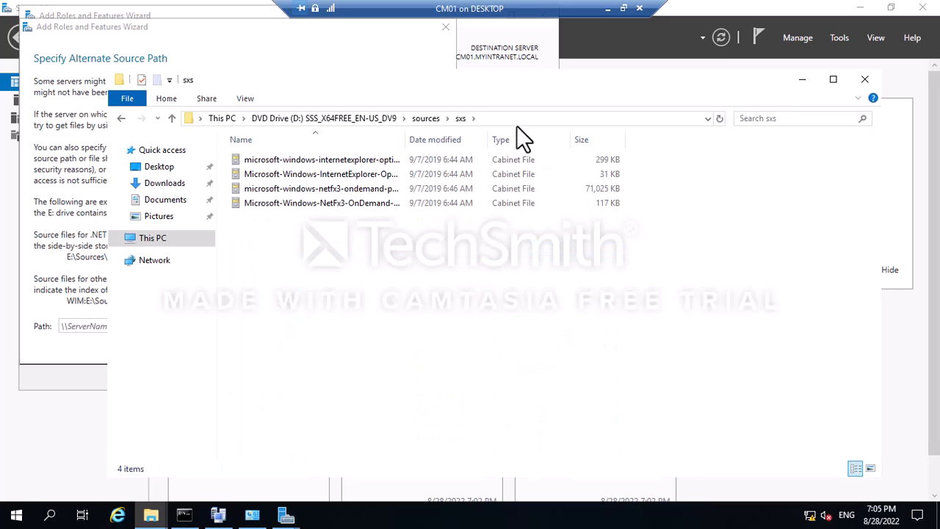
Paste D:\sources\sxs as the alternate source path, confirm it, and start the installation.
{"action": "left_click", "coordinate": [517, 119]}
{"action": "key", "text": "ctrl+c"}
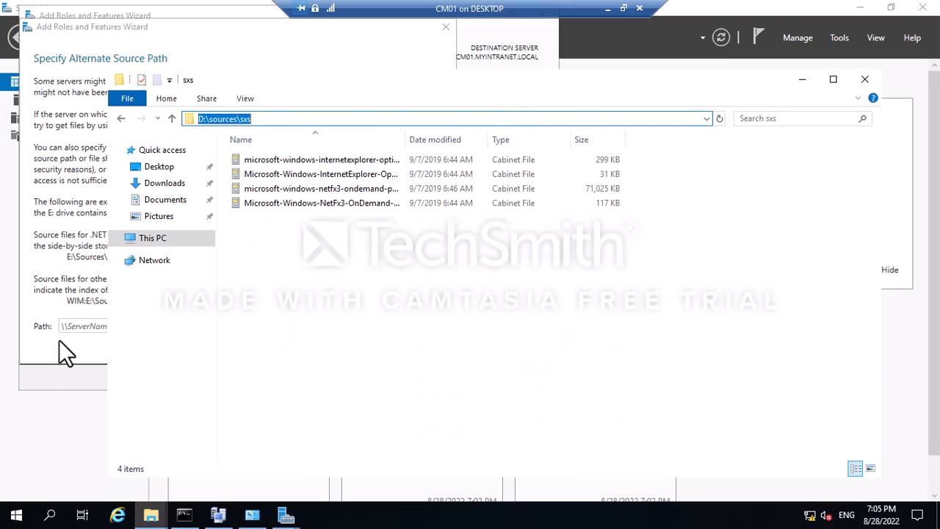
{"action": "left_click", "coordinate": [81, 327]}
{"action": "key", "text": "ctrl+v"}
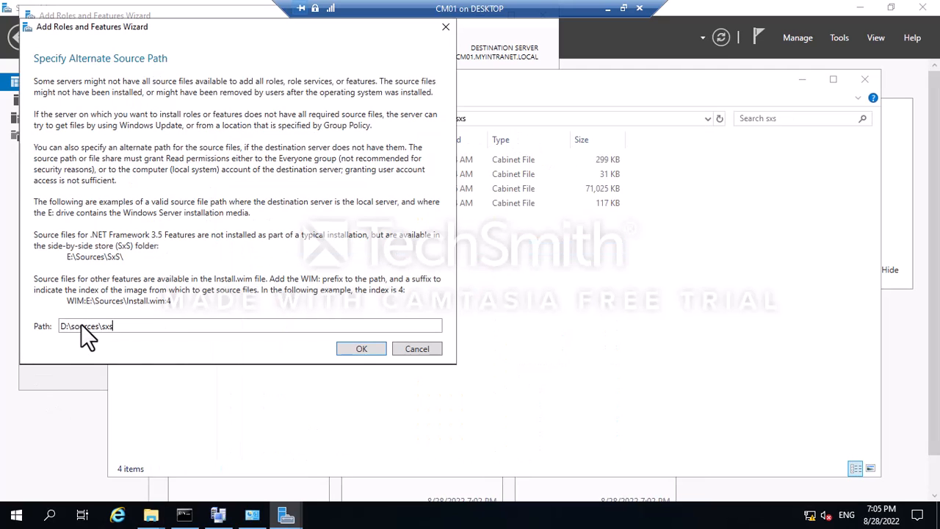
{"action": "left_click", "coordinate": [368, 350]}
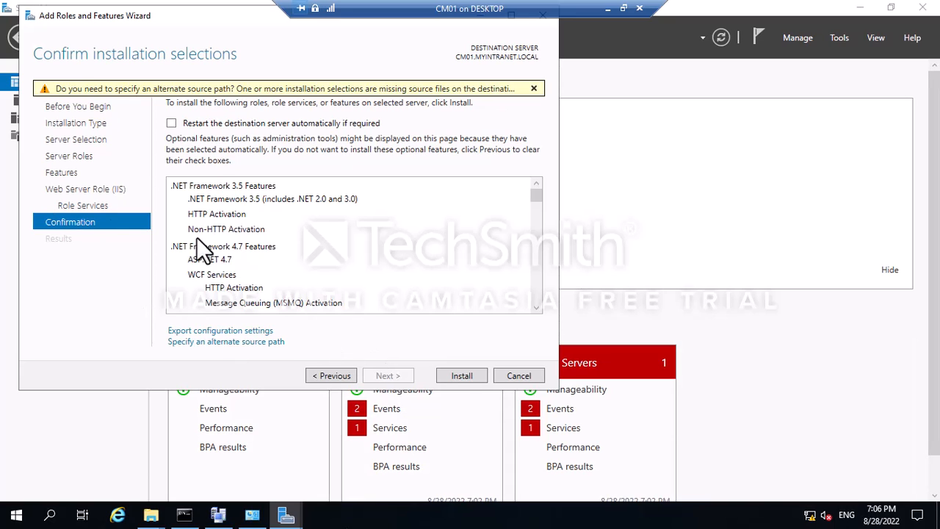
{"action": "left_click", "coordinate": [454, 379]}
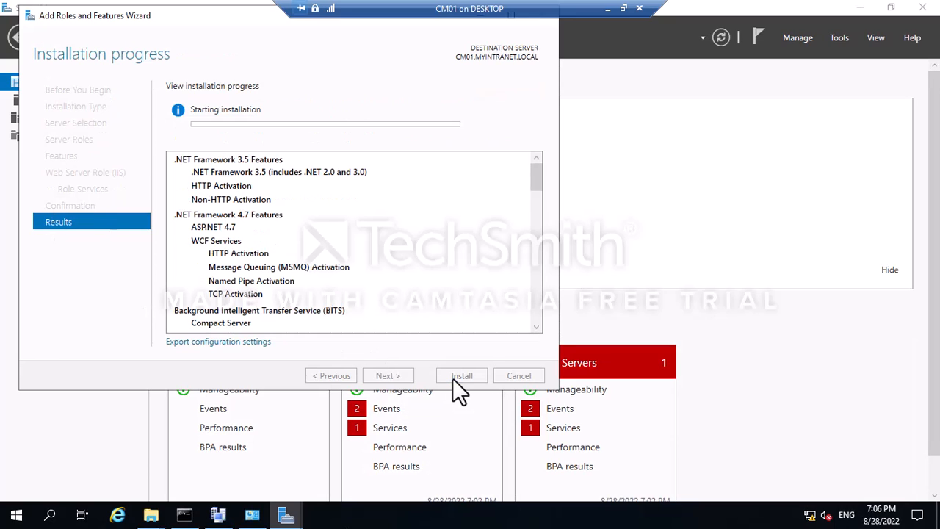
{"action": "left_click", "coordinate": [218, 515]}
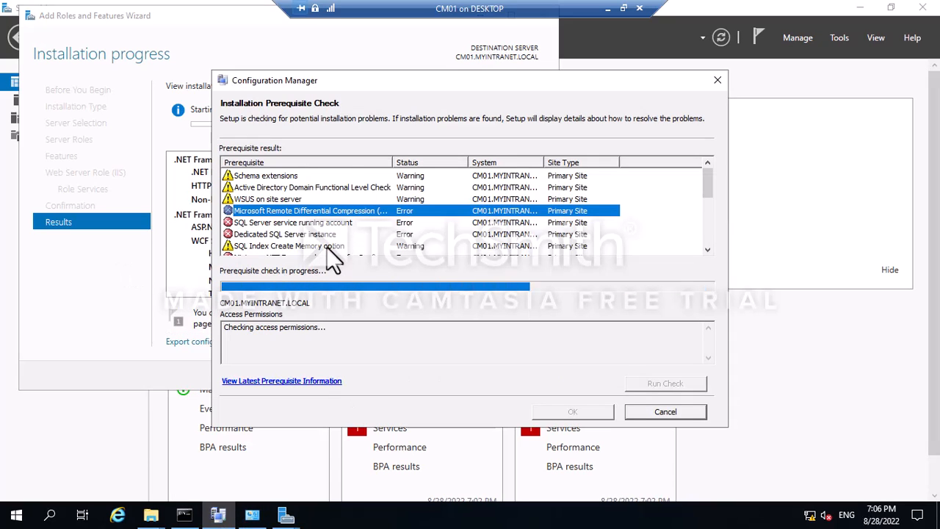
Review the IIS, USMT, Windows Deployment Tools, SQL Server Collation and sysadmin rights results.
{"action": "scroll", "coordinate": [327, 247], "scroll_direction": "down", "scroll_amount": 5}
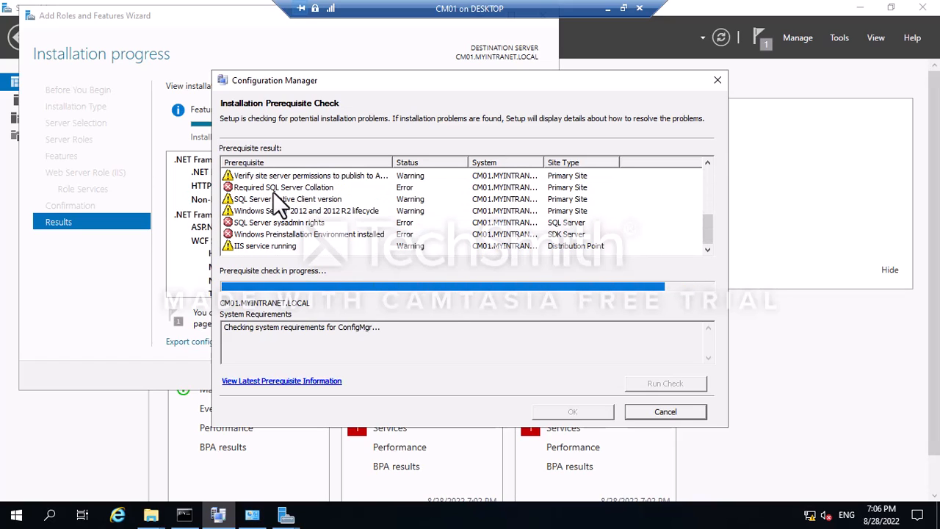
{"action": "left_click", "coordinate": [254, 246]}
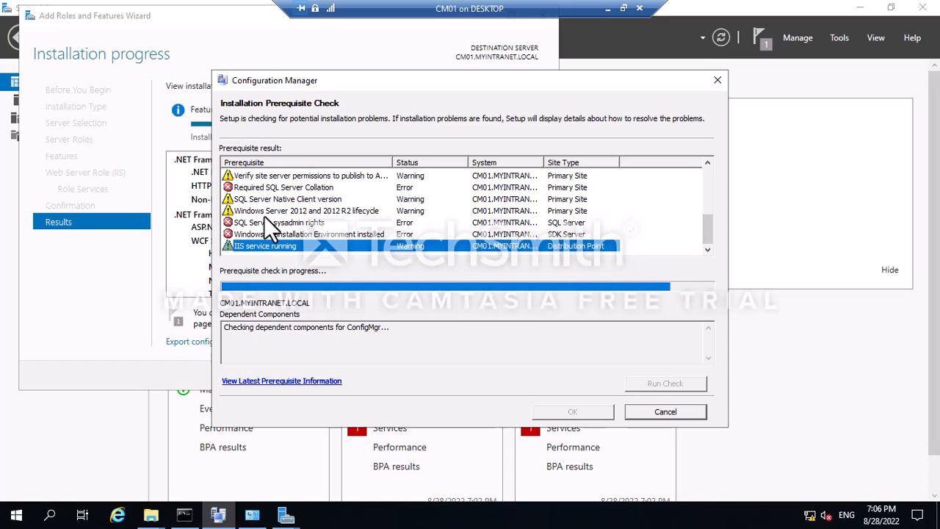
{"action": "left_click", "coordinate": [167, 43]}
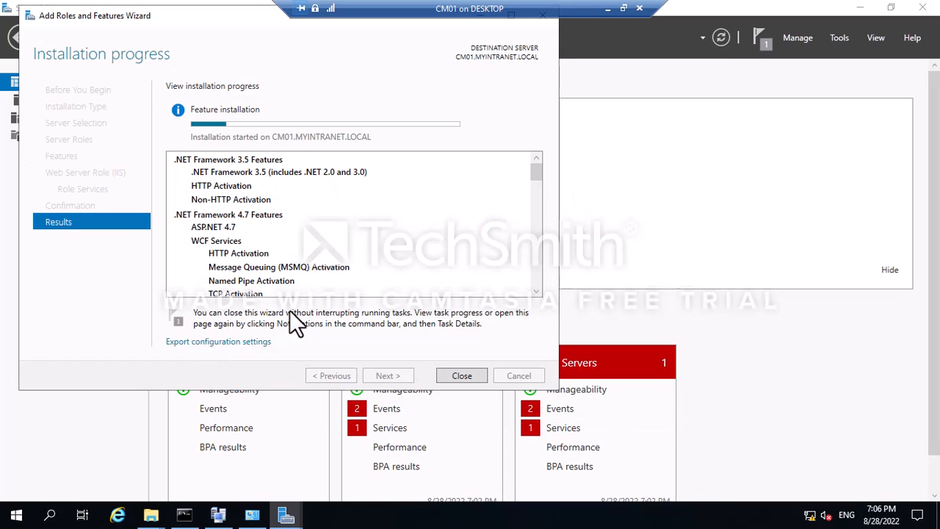
{"action": "left_click", "coordinate": [218, 514]}
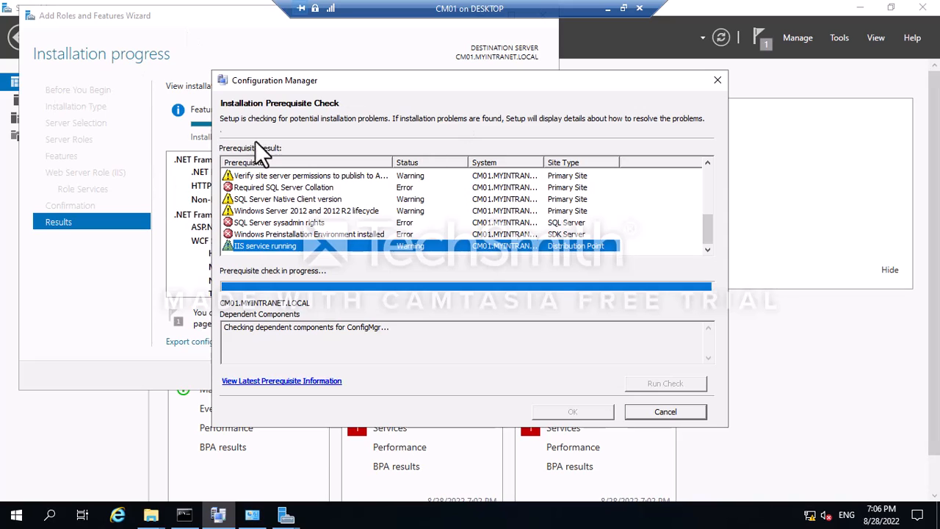
{"action": "scroll", "coordinate": [258, 205], "scroll_direction": "up", "scroll_amount": 4}
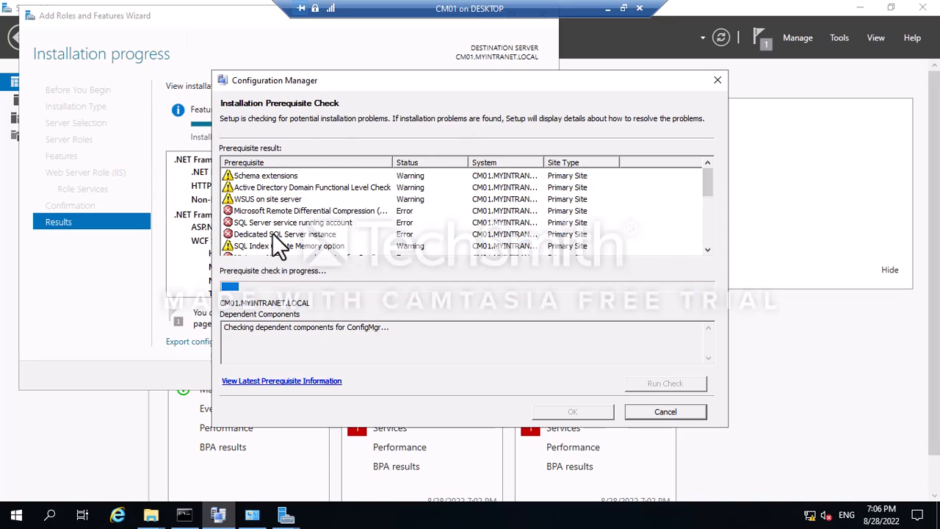
{"action": "scroll", "coordinate": [273, 234], "scroll_direction": "down", "scroll_amount": 3}
{"action": "left_click", "coordinate": [307, 188]}
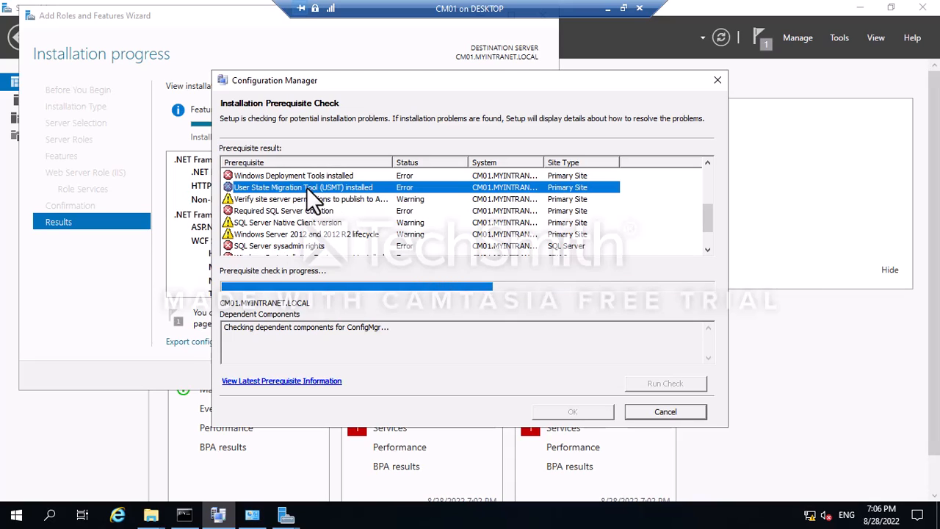
{"action": "left_click", "coordinate": [294, 180]}
{"action": "left_click", "coordinate": [294, 213]}
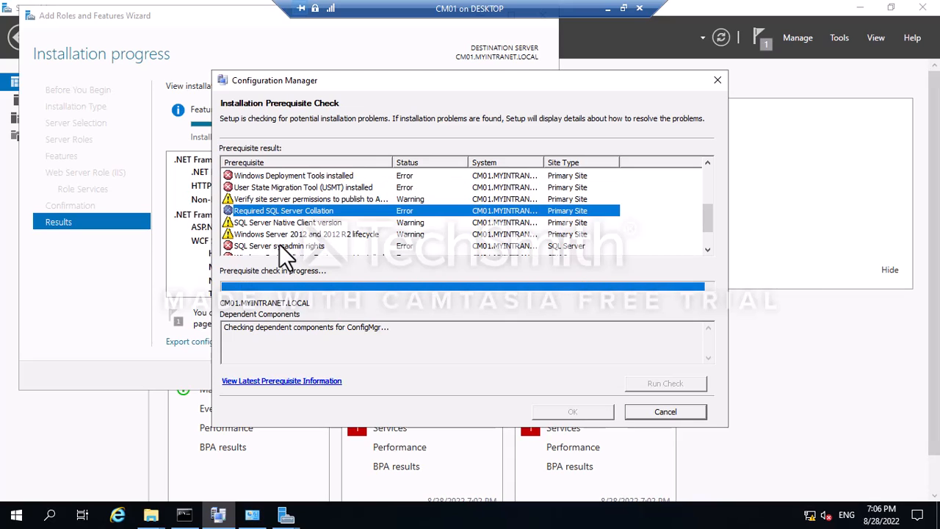
{"action": "left_click", "coordinate": [280, 244]}
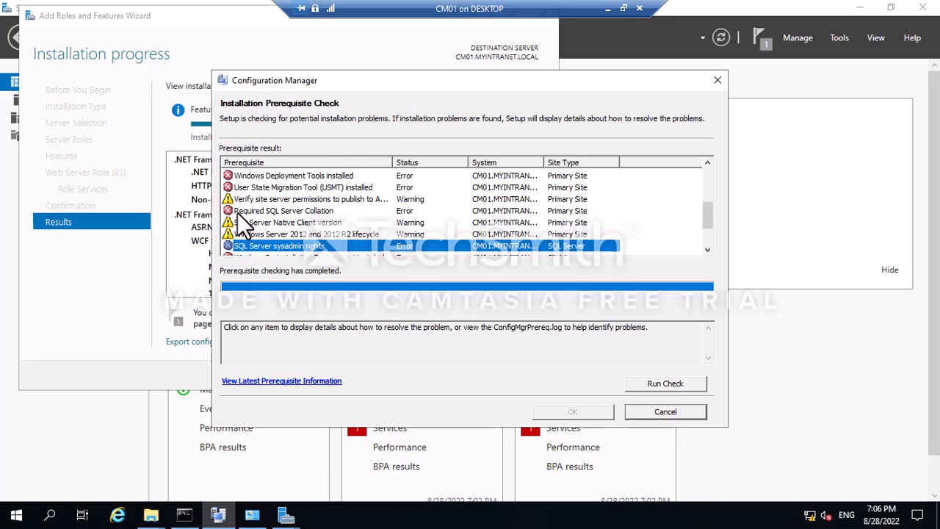
Read the IIS service running, BITS installed and BITS enabled warning details.
{"action": "scroll", "coordinate": [272, 213], "scroll_direction": "down", "scroll_amount": 2}
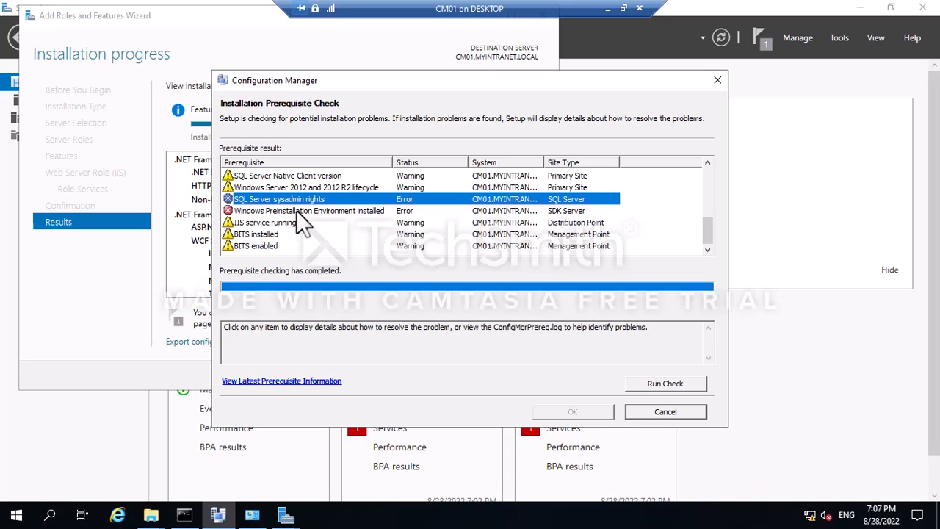
{"action": "left_click", "coordinate": [257, 222]}
{"action": "left_click", "coordinate": [249, 233]}
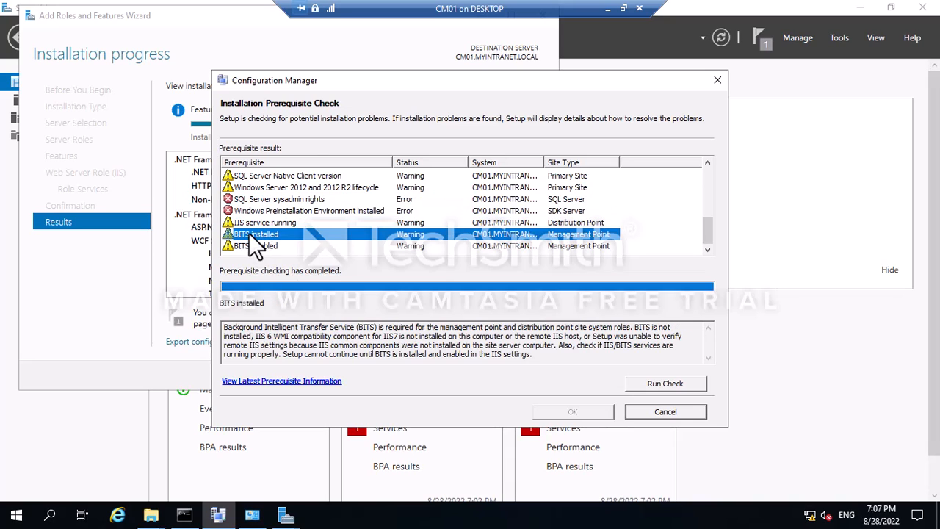
{"action": "left_click", "coordinate": [267, 249]}
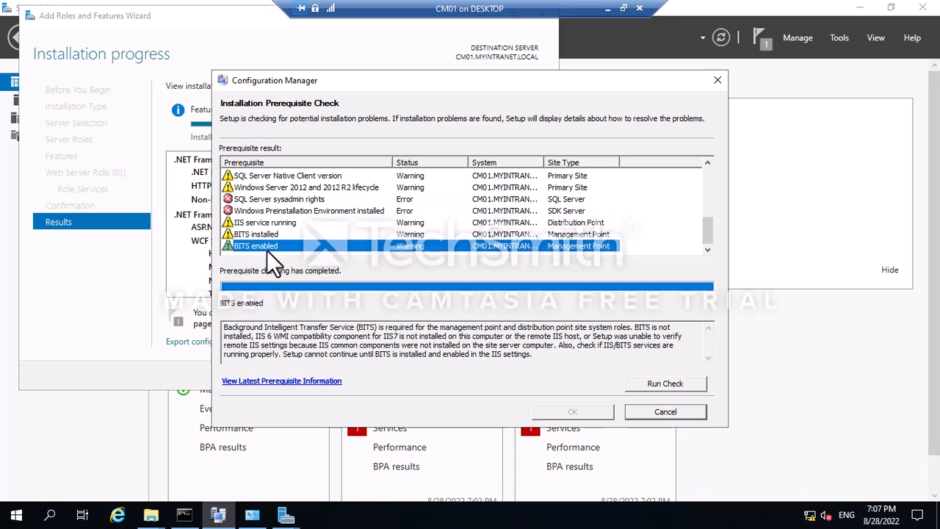
{"action": "left_click", "coordinate": [176, 53]}
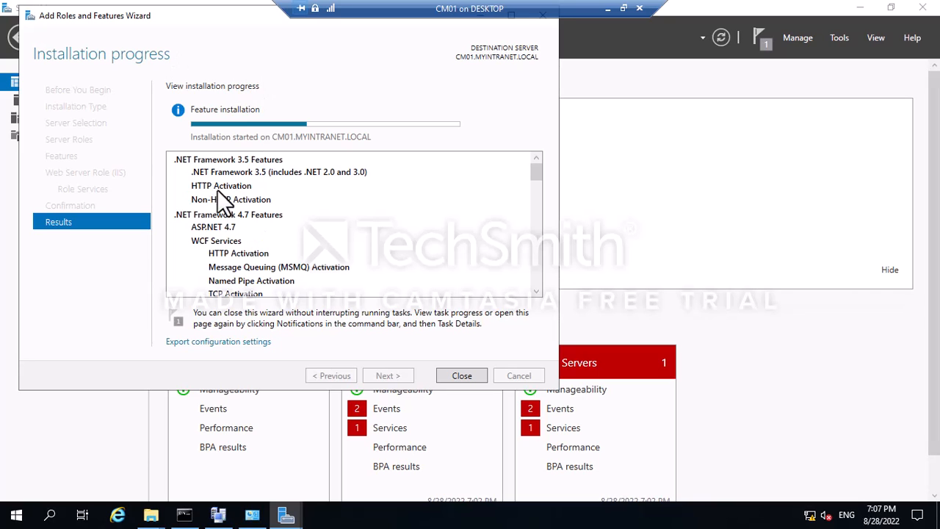
{"action": "left_click", "coordinate": [218, 514]}
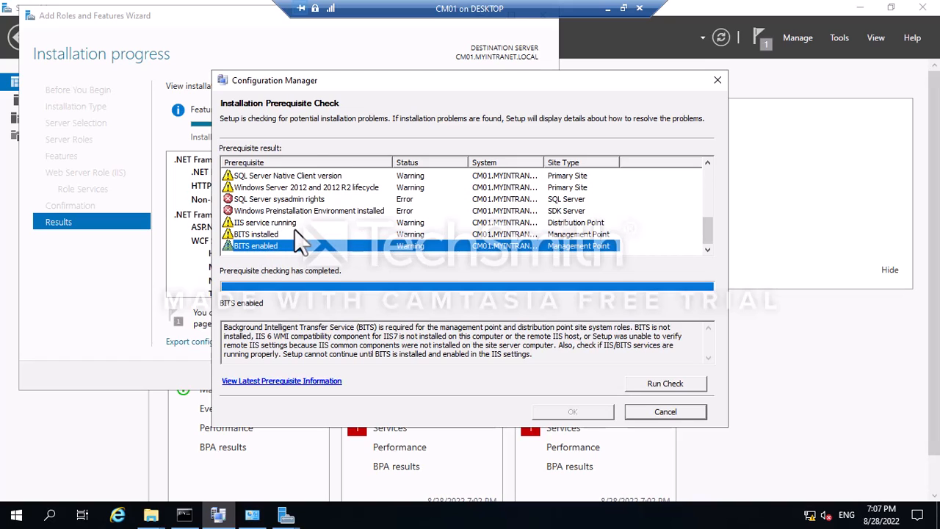
Scroll through the completed results and read the Remote Differential Compression error details.
{"action": "scroll", "coordinate": [293, 230], "scroll_direction": "up", "scroll_amount": 1}
{"action": "scroll", "coordinate": [296, 229], "scroll_direction": "up", "scroll_amount": 4}
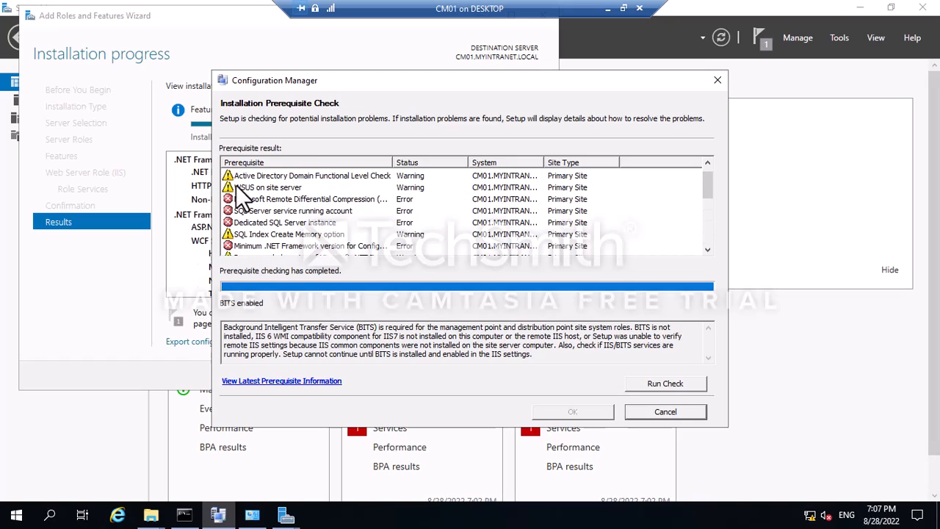
{"action": "scroll", "coordinate": [298, 218], "scroll_direction": "down", "scroll_amount": 3}
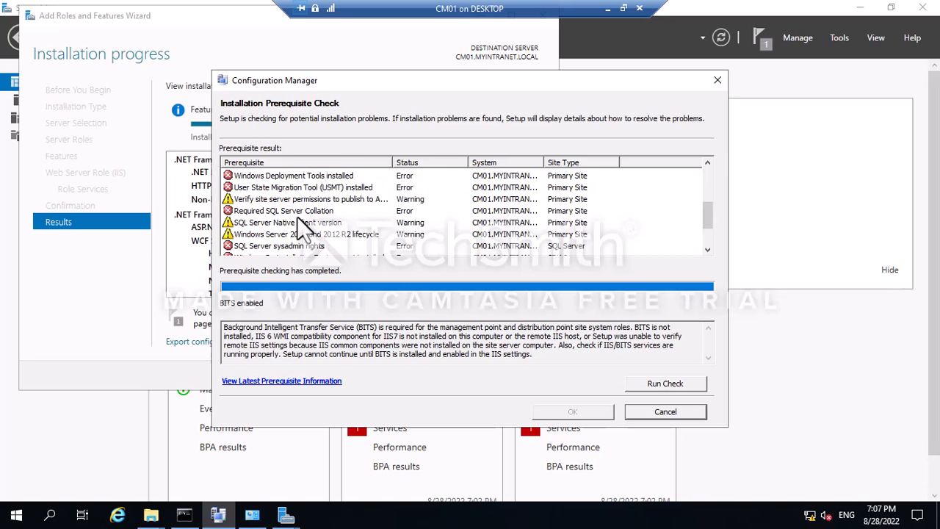
{"action": "scroll", "coordinate": [294, 220], "scroll_direction": "down", "scroll_amount": 1}
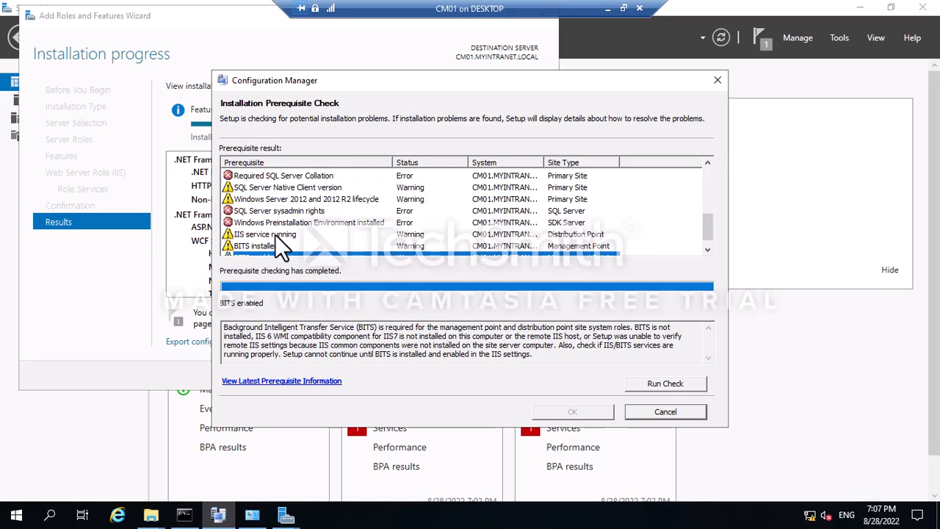
{"action": "scroll", "coordinate": [283, 236], "scroll_direction": "up", "scroll_amount": 3}
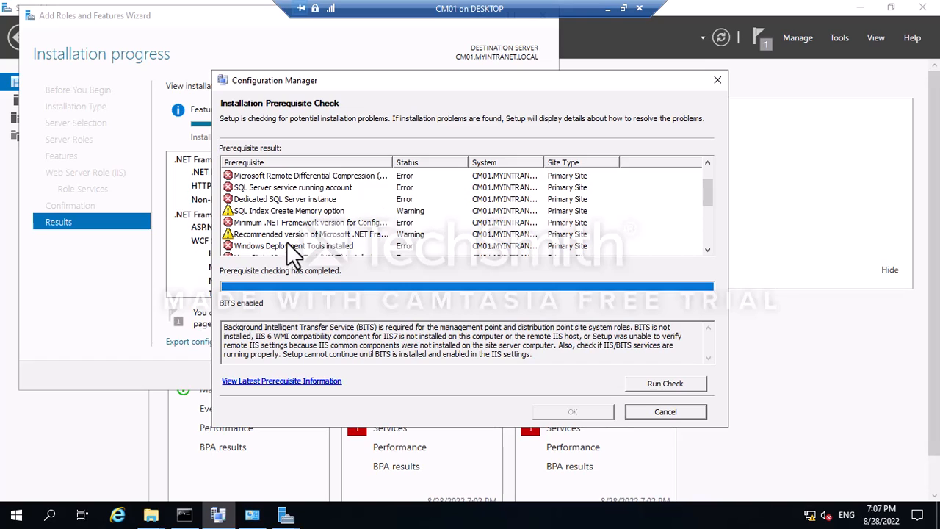
{"action": "left_click", "coordinate": [294, 179]}
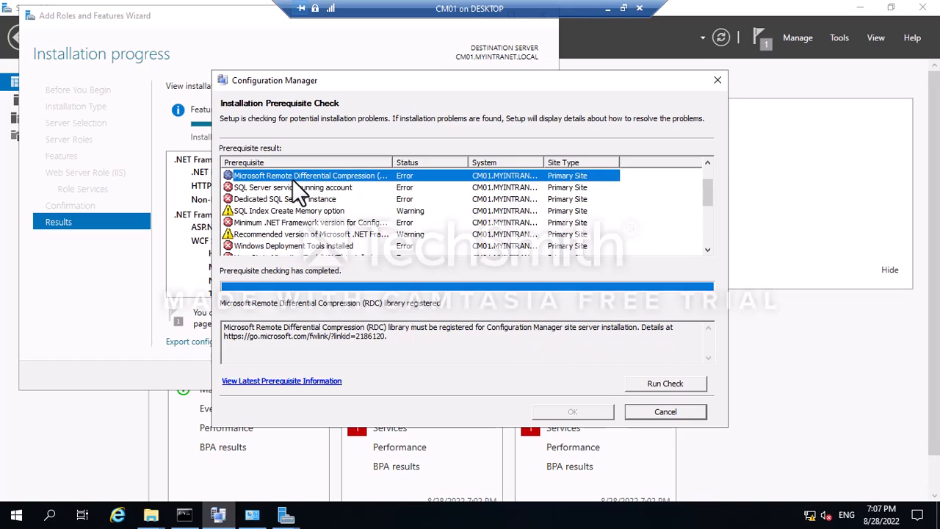
{"action": "scroll", "coordinate": [312, 261], "scroll_direction": "down", "scroll_amount": 4}
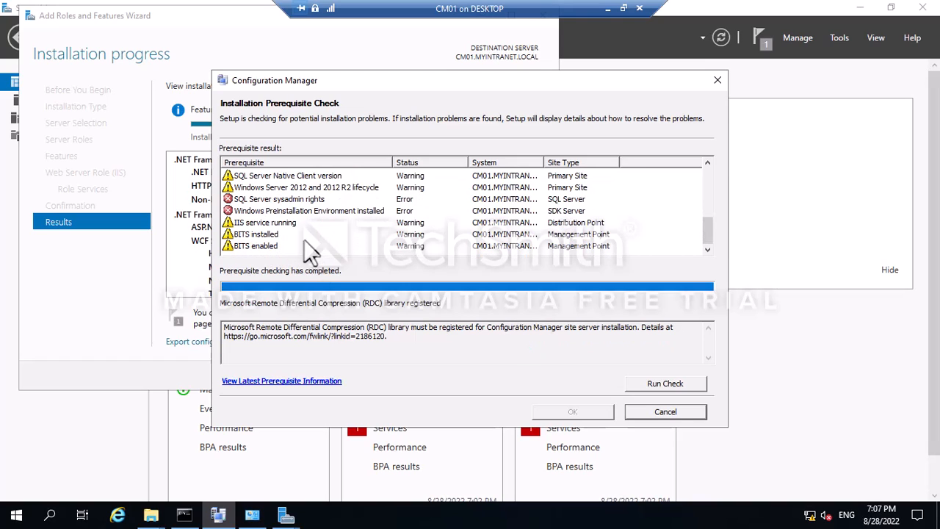
{"action": "scroll", "coordinate": [305, 235], "scroll_direction": "up", "scroll_amount": 5}
{"action": "scroll", "coordinate": [302, 235], "scroll_direction": "up", "scroll_amount": 1}
{"action": "scroll", "coordinate": [287, 224], "scroll_direction": "down", "scroll_amount": 5}
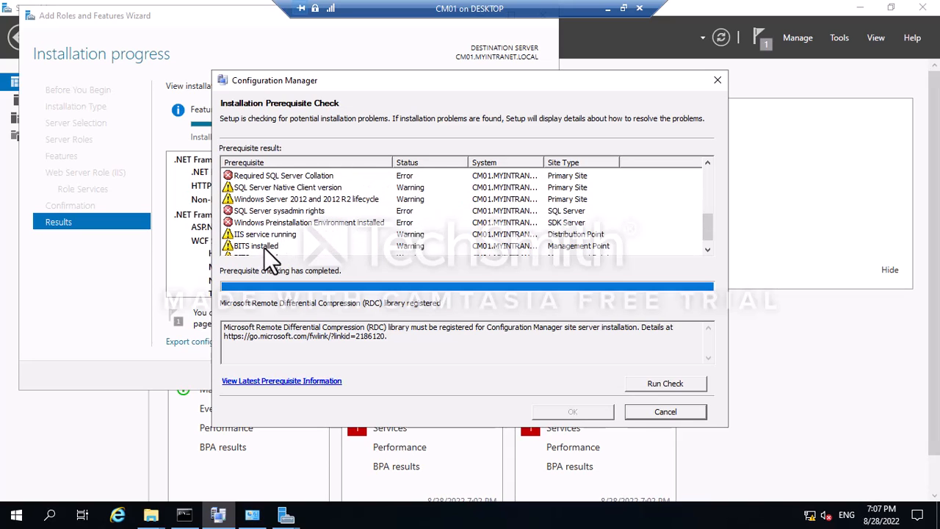
{"action": "scroll", "coordinate": [273, 236], "scroll_direction": "up", "scroll_amount": 5}
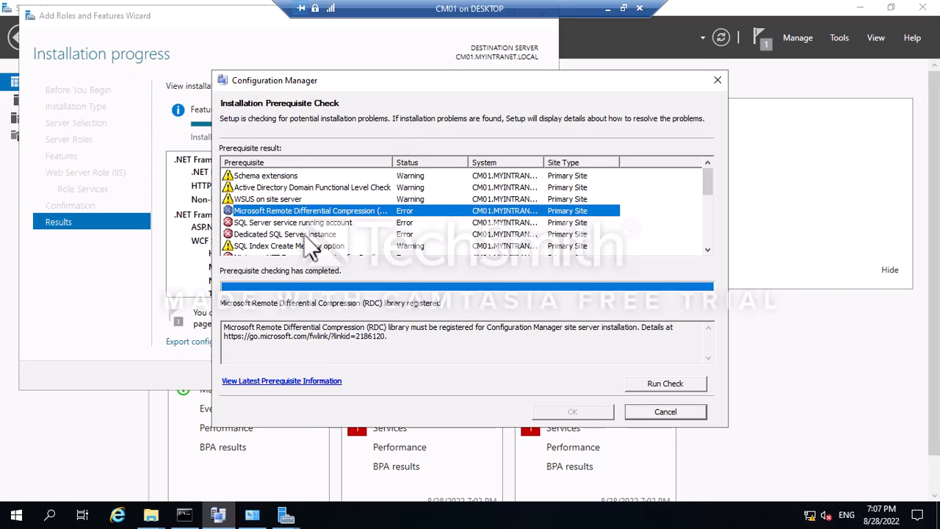
{"action": "scroll", "coordinate": [310, 227], "scroll_direction": "down", "scroll_amount": 5}
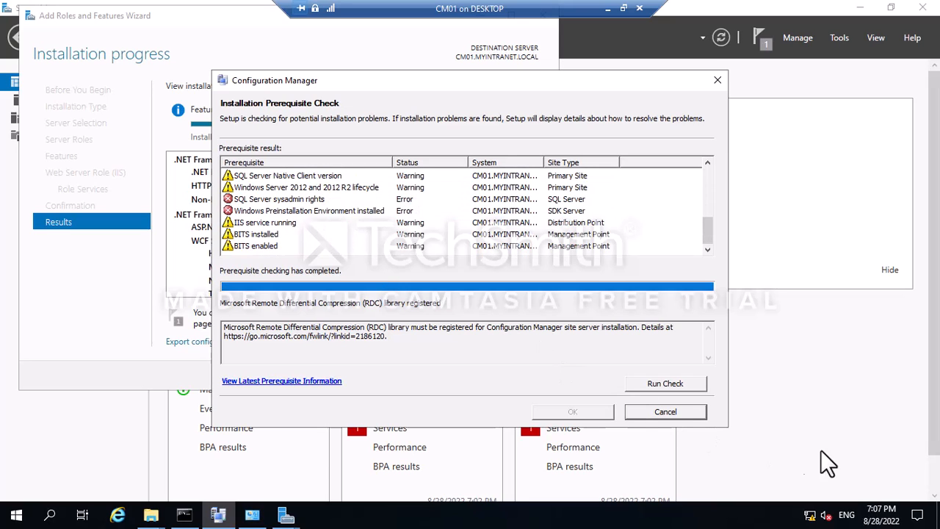
Append 'Done' to the IIS, BITS, RDC and .NET 4.7 lines in the OneNote SCCM prerequisites list.
{"action": "left_click", "coordinate": [608, 8]}
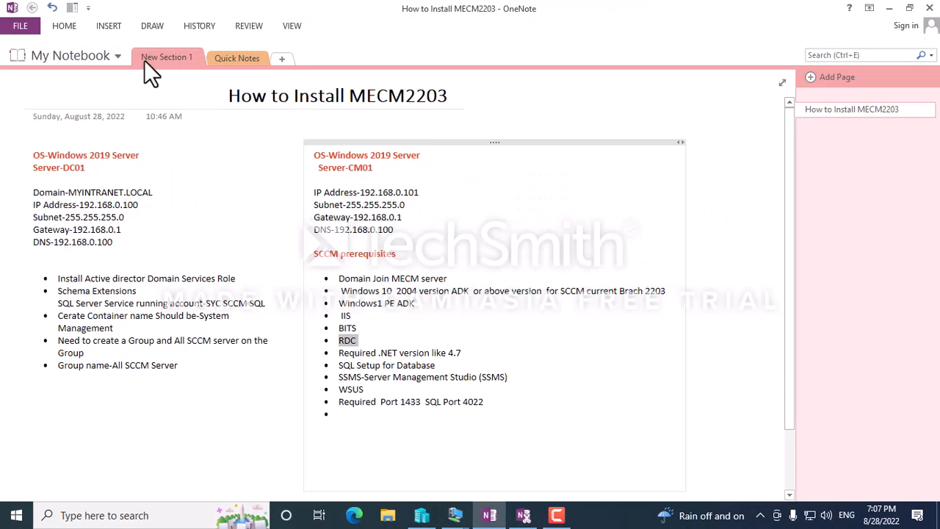
{"action": "left_click", "coordinate": [453, 279]}
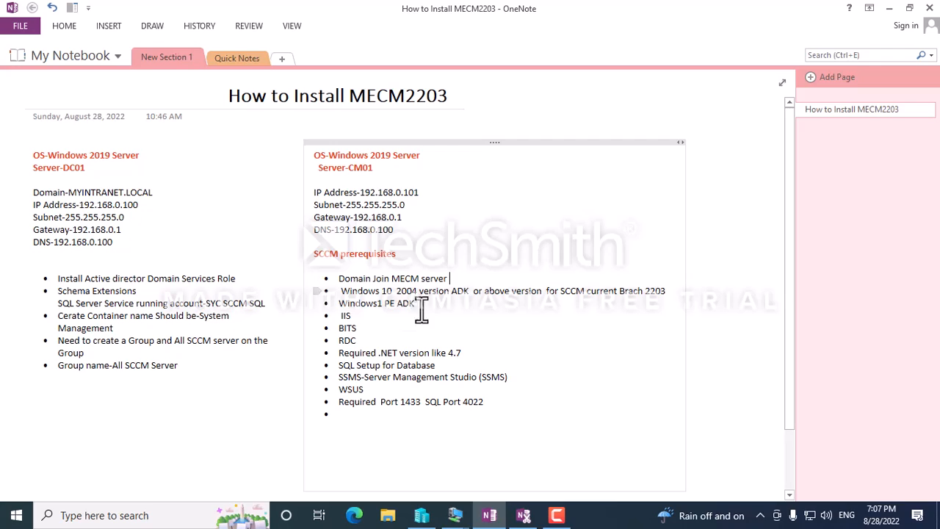
{"action": "type", "text": "DO"}
{"action": "key", "text": "BackSpace"}
{"action": "key", "text": "BackSpace"}
{"action": "type", "text": "ne"}
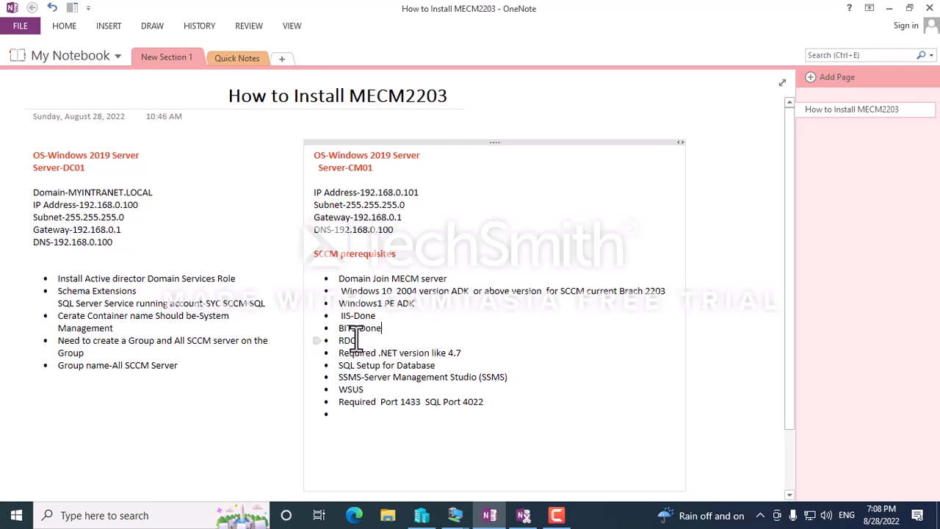
{"action": "type", "text": "one"}
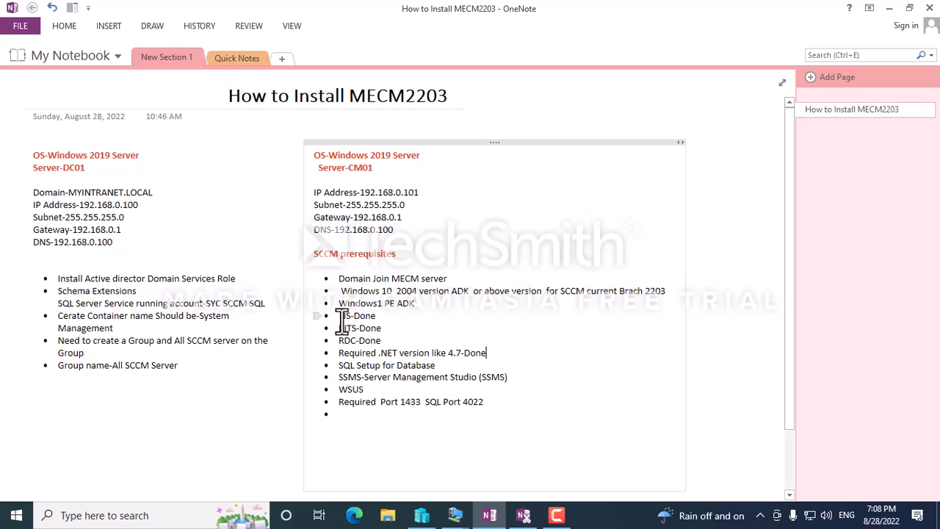
{"action": "left_click_drag", "start_coordinate": [341, 316], "coordinate": [488, 354]}
Back on CM01, scroll the prerequisite list up and bring the Add Roles and Features Wizard forward.
{"action": "mouse_move", "coordinate": [456, 515]}
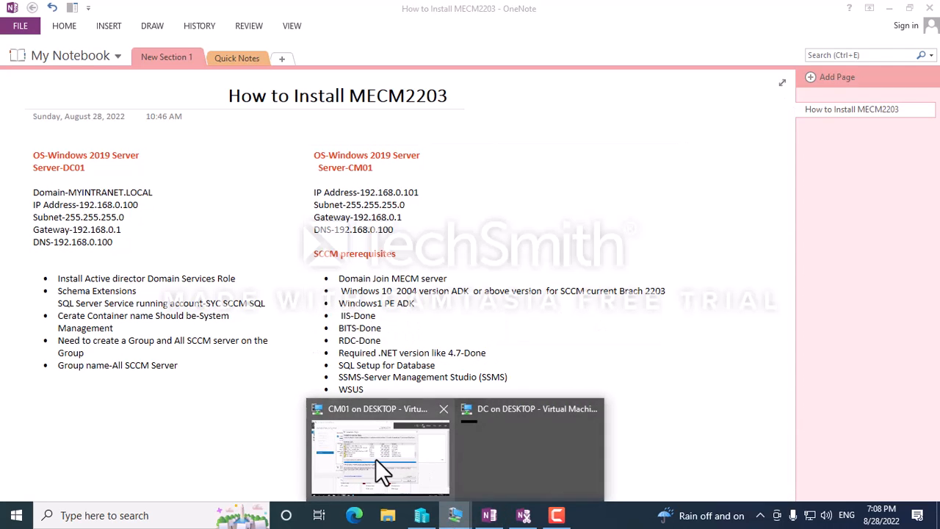
{"action": "left_click", "coordinate": [376, 458]}
{"action": "scroll", "coordinate": [277, 214], "scroll_direction": "up", "scroll_amount": 4}
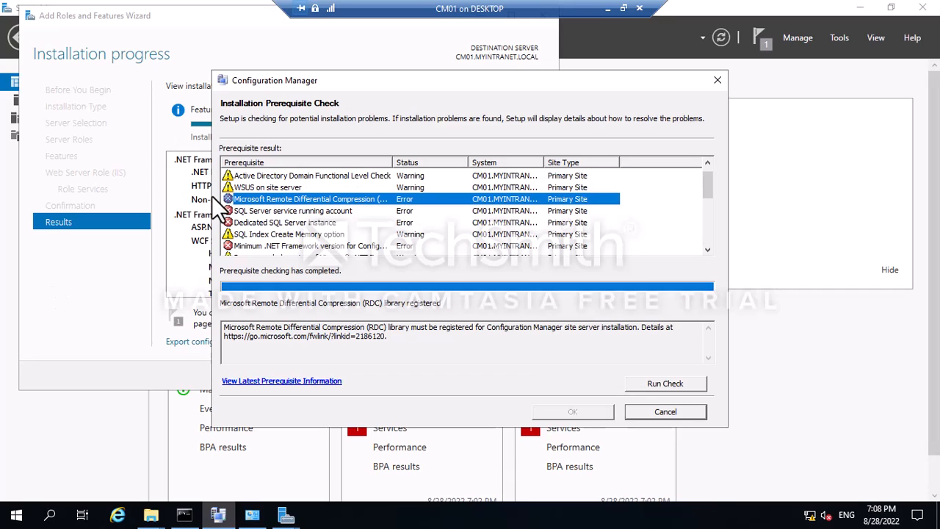
{"action": "left_click", "coordinate": [164, 125]}
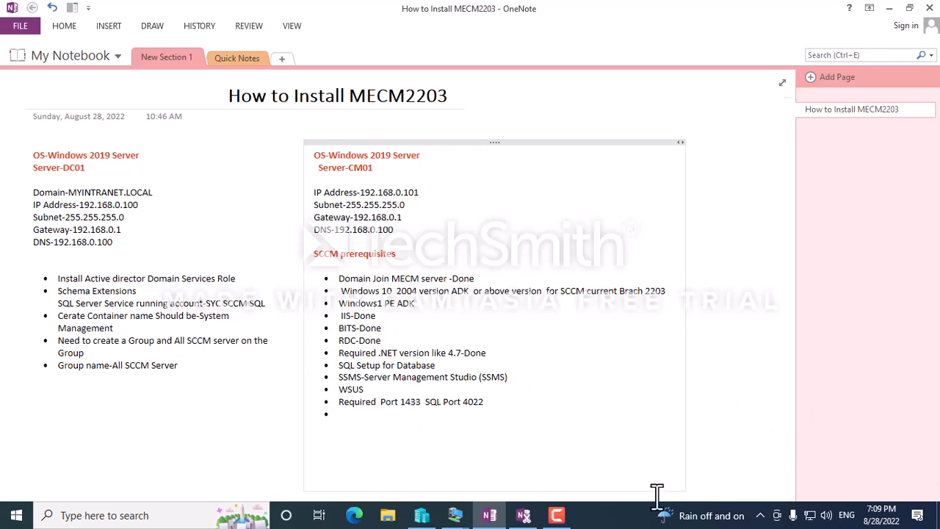
{"action": "left_click", "coordinate": [456, 515]}
{"action": "left_click", "coordinate": [400, 483]}
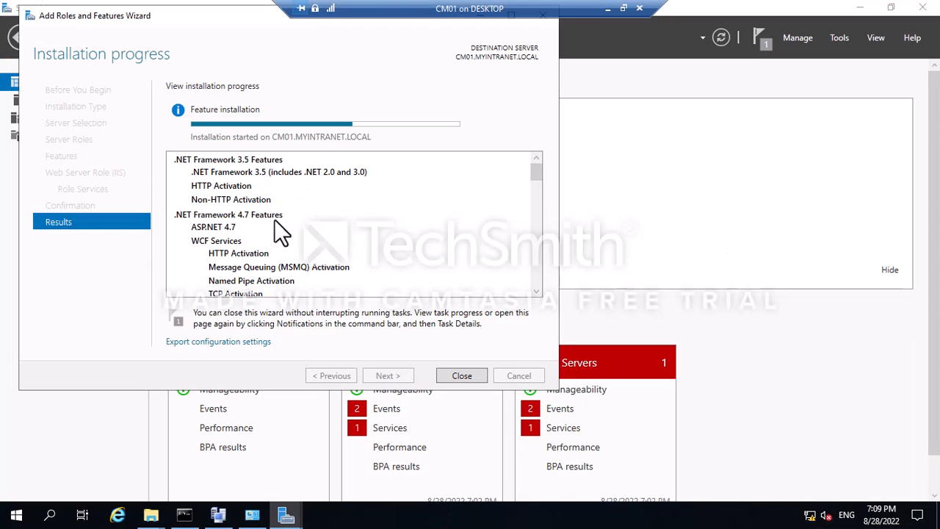
{"action": "scroll", "coordinate": [295, 250], "scroll_direction": "down", "scroll_amount": 2}
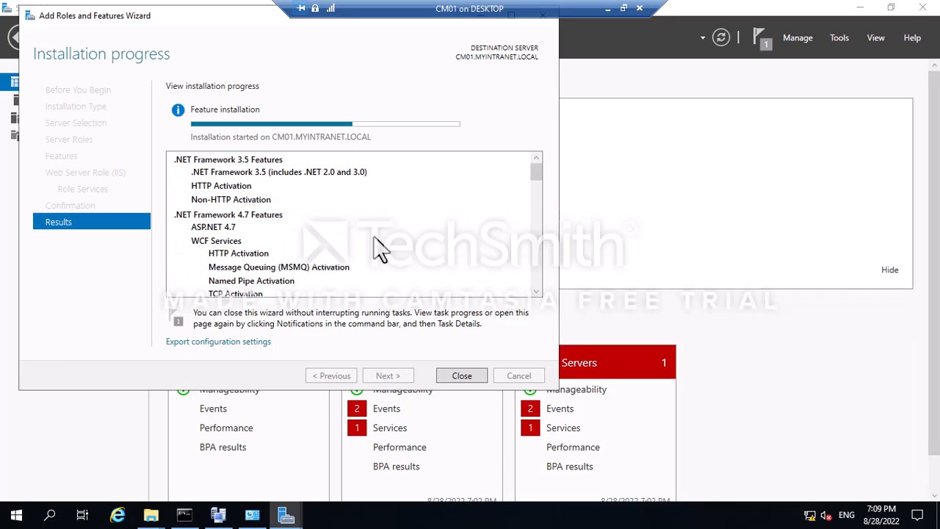
{"action": "scroll", "coordinate": [357, 227], "scroll_direction": "down", "scroll_amount": 5}
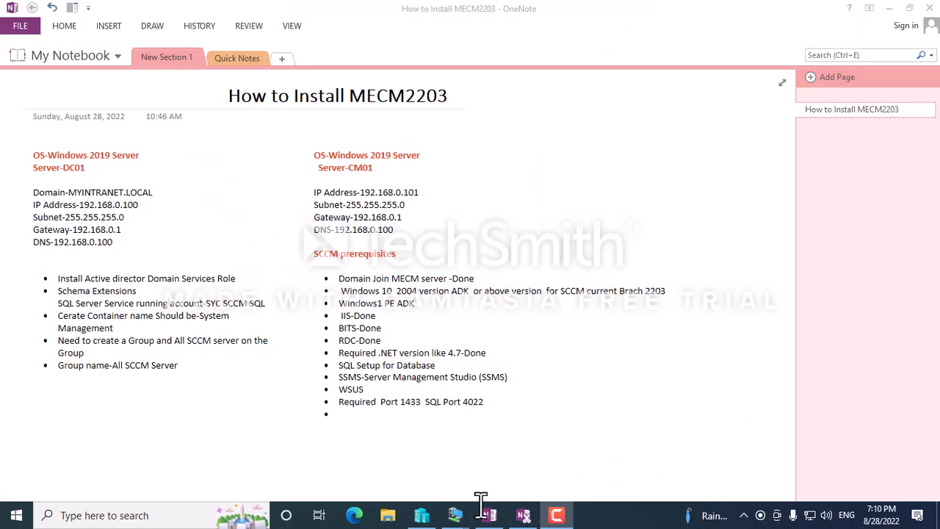
{"action": "mouse_move", "coordinate": [482, 505]}
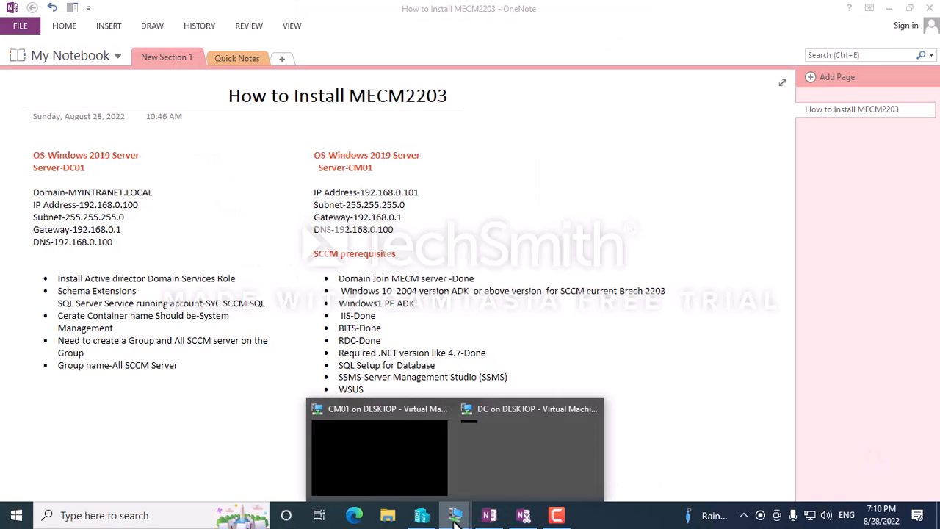
On CM01, run adksetup from the adk folder and choose to download the kit.
{"action": "left_click", "coordinate": [397, 472]}
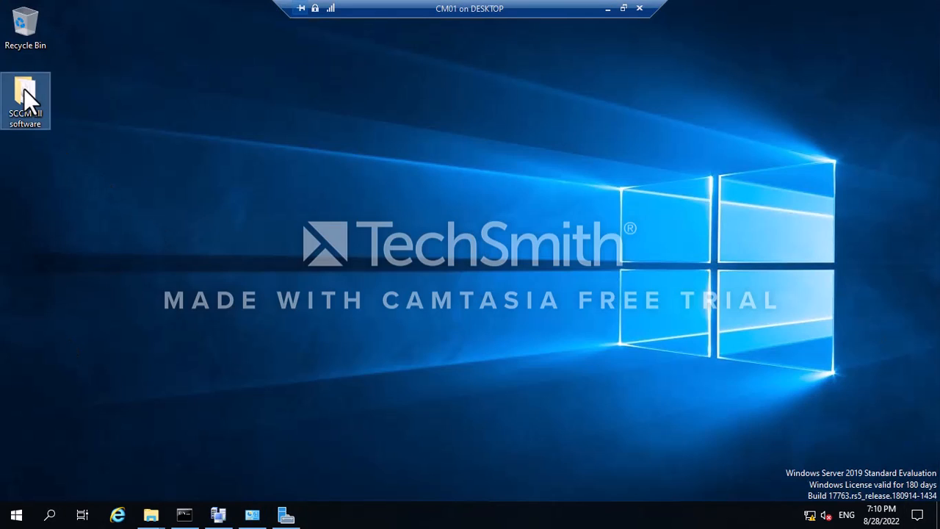
{"action": "double_click", "coordinate": [24, 88]}
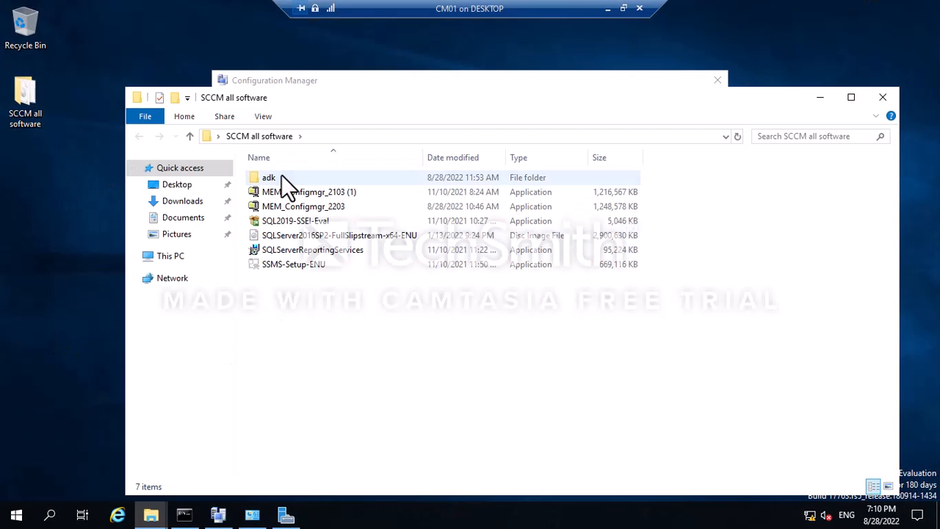
{"action": "double_click", "coordinate": [282, 177]}
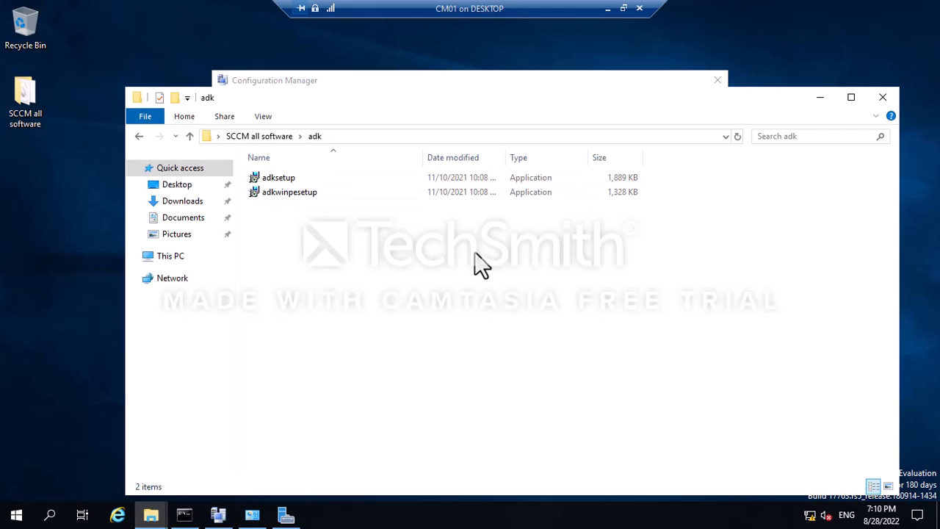
{"action": "left_click", "coordinate": [270, 179]}
{"action": "double_click", "coordinate": [270, 178]}
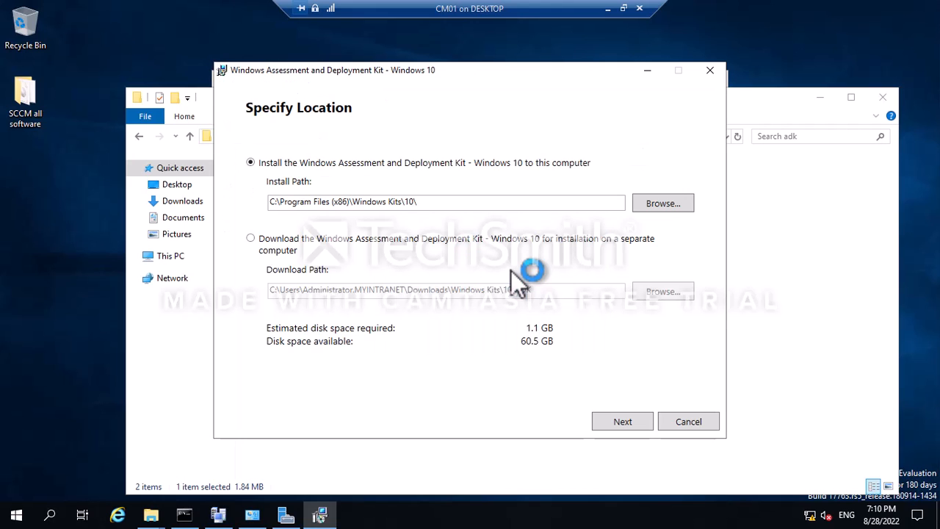
{"action": "left_click", "coordinate": [250, 240]}
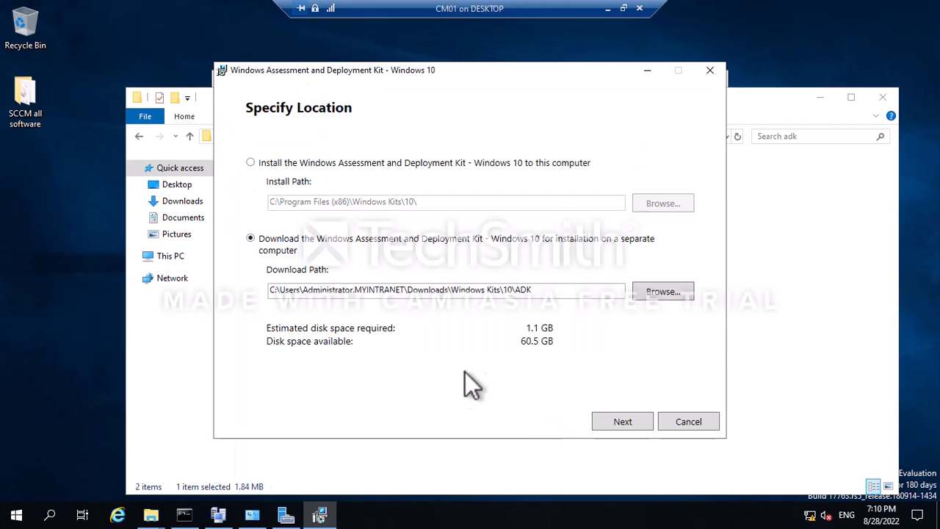
Create a new Desktop folder named ADK and set it as the download location.
{"action": "left_click", "coordinate": [648, 288]}
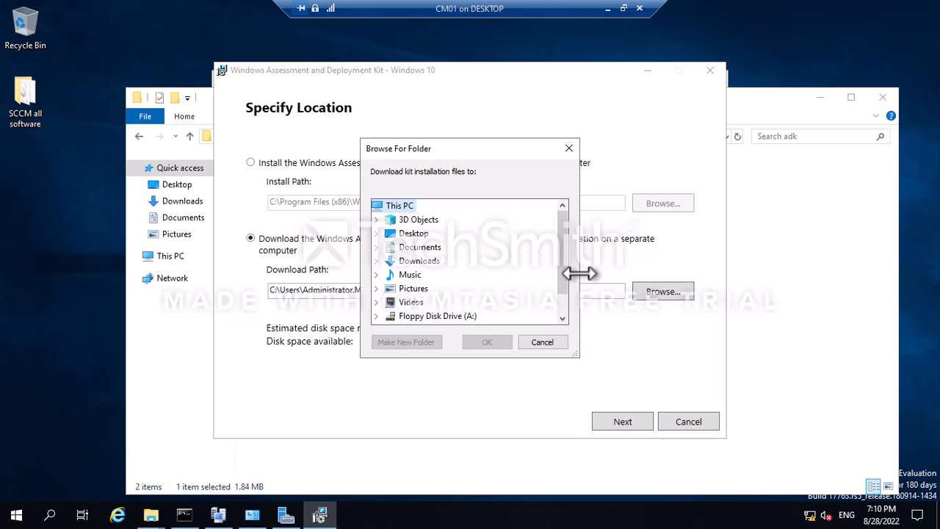
{"action": "double_click", "coordinate": [414, 234]}
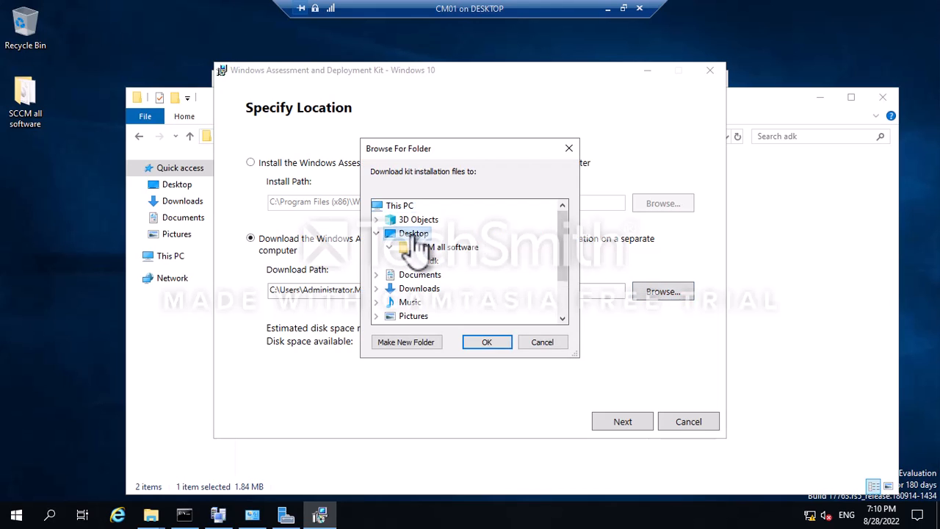
{"action": "left_click", "coordinate": [387, 344]}
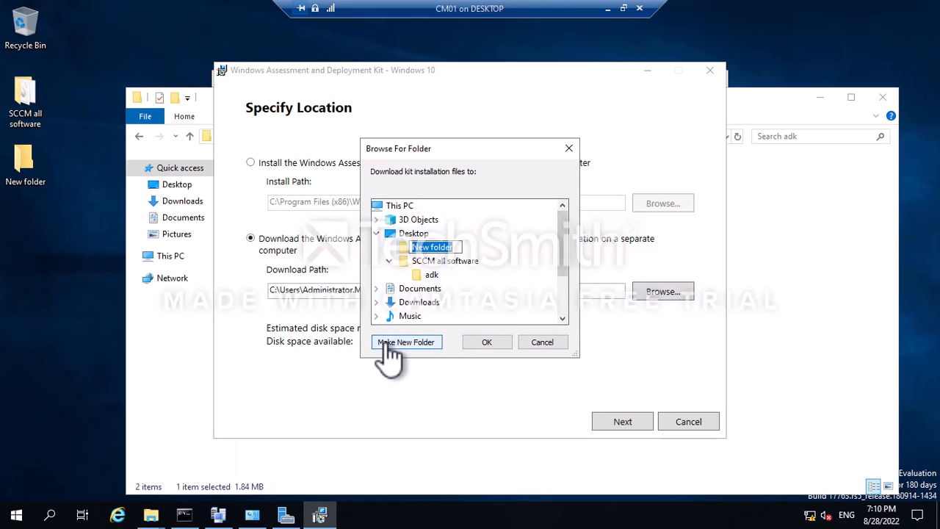
{"action": "type", "text": "ADK or"}
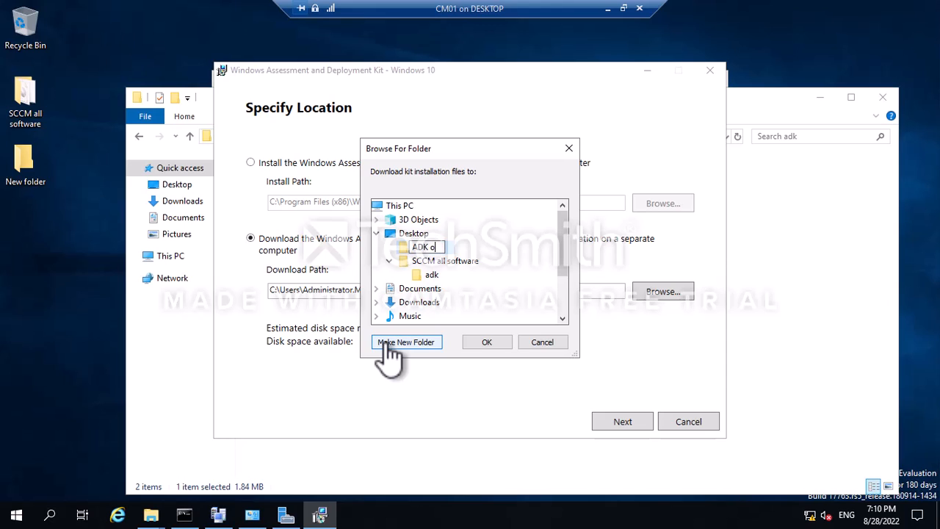
{"action": "key", "text": "Return"}
{"action": "right_click", "coordinate": [444, 247]}
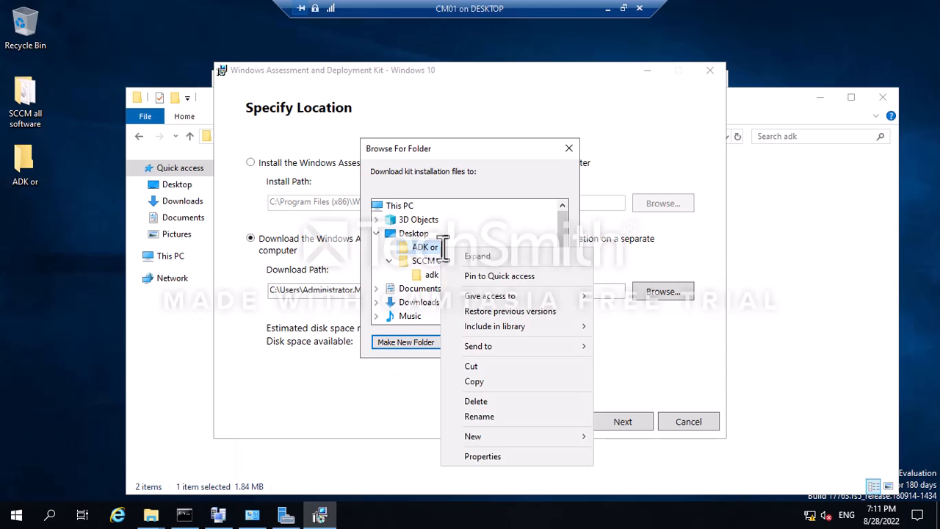
{"action": "left_click", "coordinate": [502, 414]}
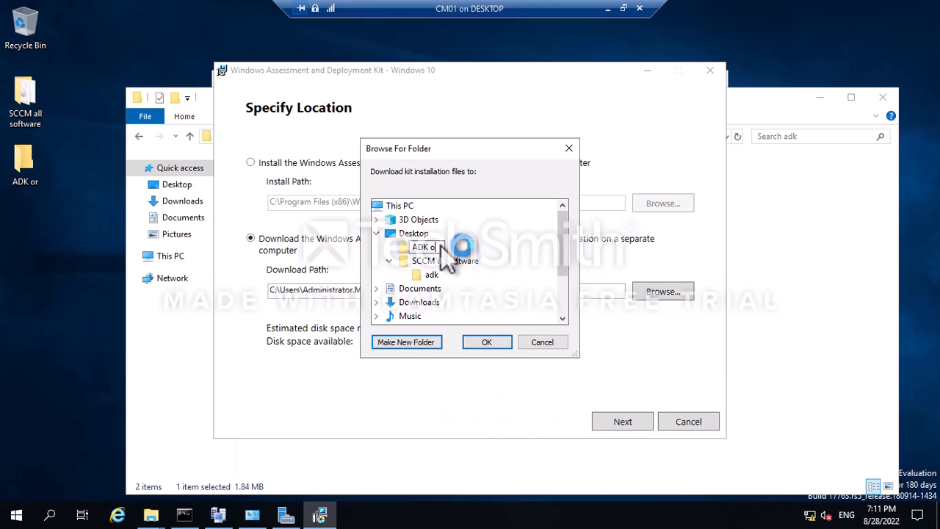
{"action": "left_click", "coordinate": [419, 247]}
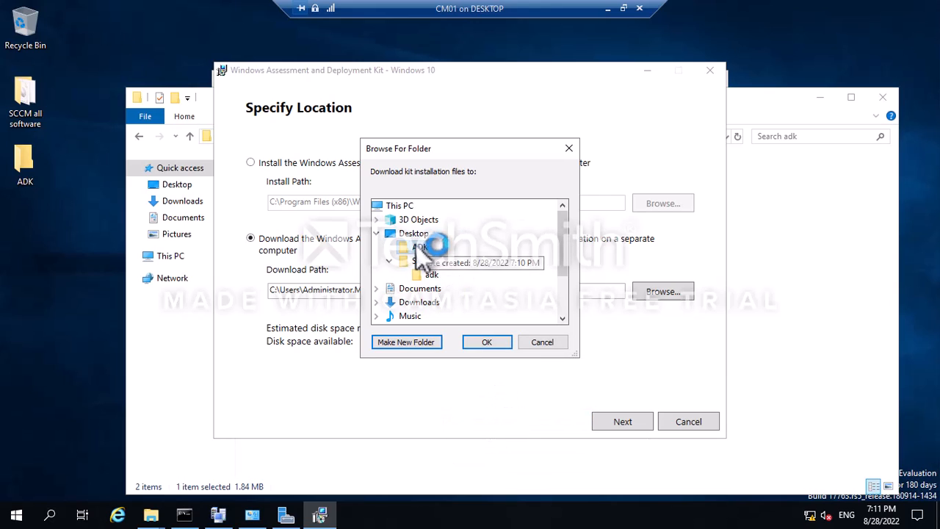
{"action": "left_click", "coordinate": [487, 342]}
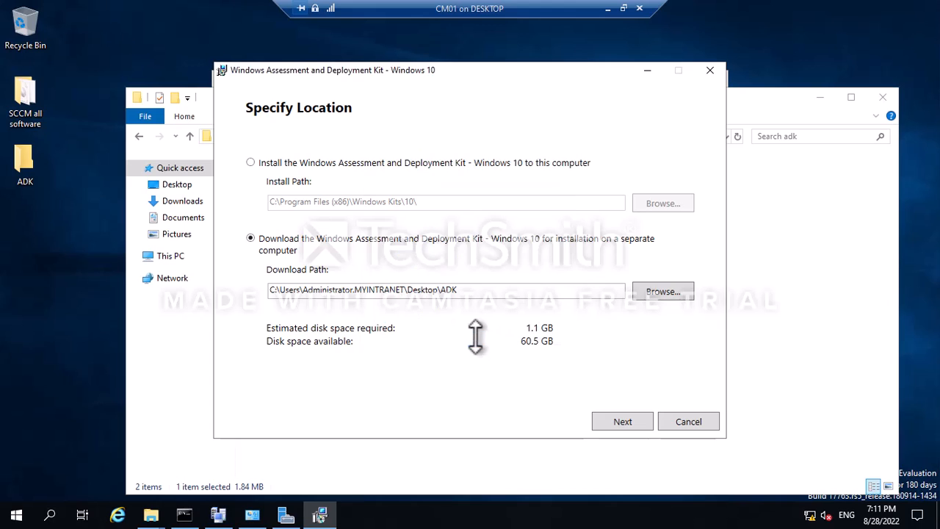
Continue past the location and privacy pages and accept the license terms.
{"action": "left_click", "coordinate": [631, 416]}
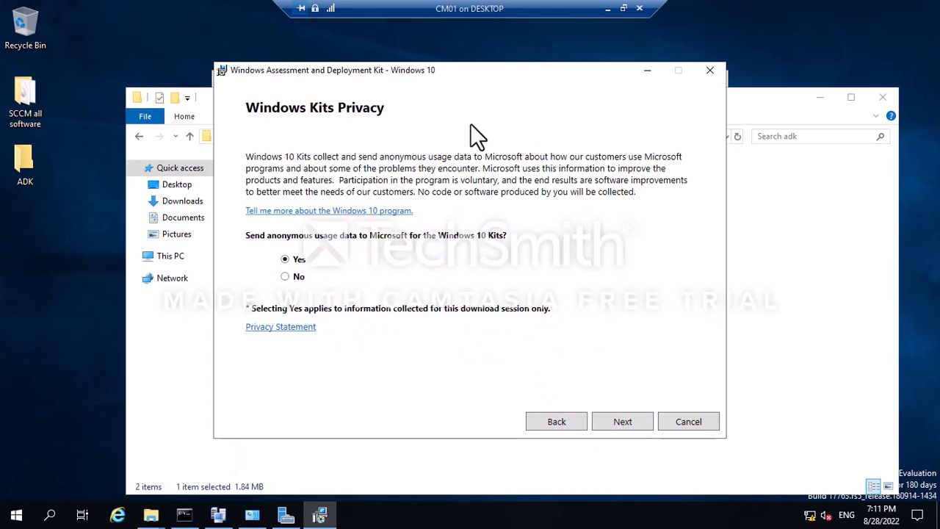
{"action": "left_click", "coordinate": [622, 415]}
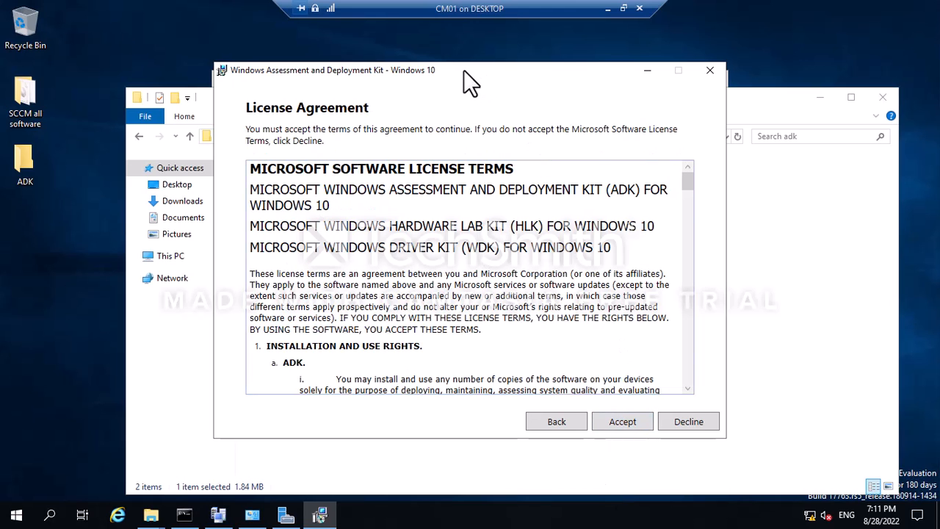
{"action": "left_click_drag", "start_coordinate": [465, 71], "coordinate": [227, 55]}
{"action": "left_click", "coordinate": [403, 405]}
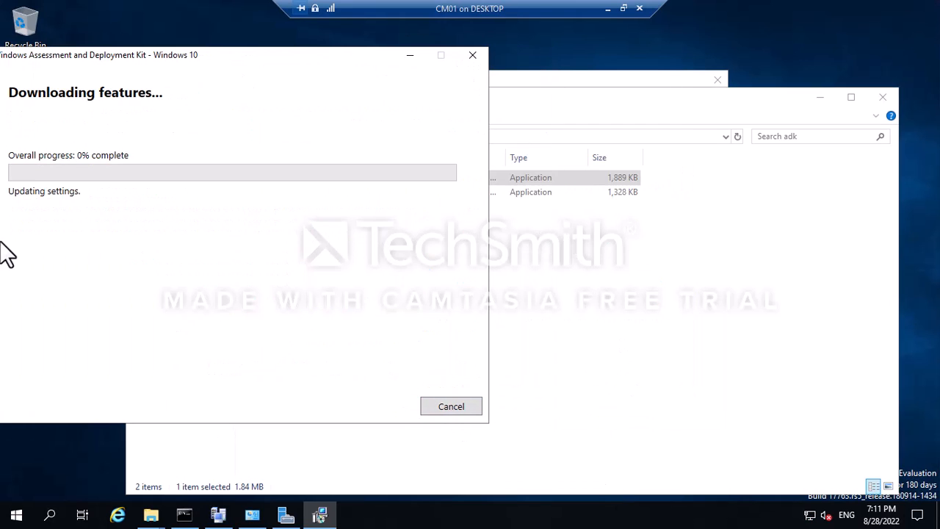
Move the ADK Downloading features window aside and minimize it.
{"action": "left_click_drag", "start_coordinate": [161, 62], "coordinate": [195, 71]}
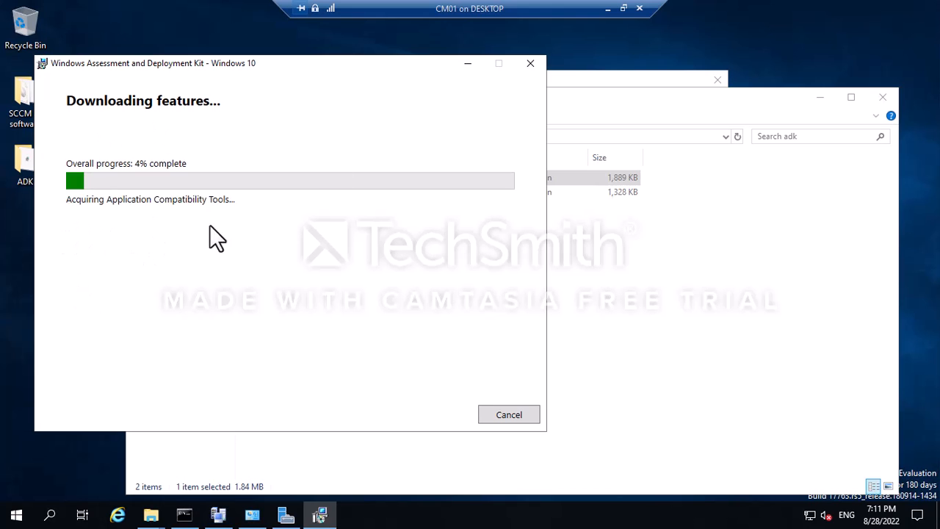
{"action": "left_click", "coordinate": [463, 64]}
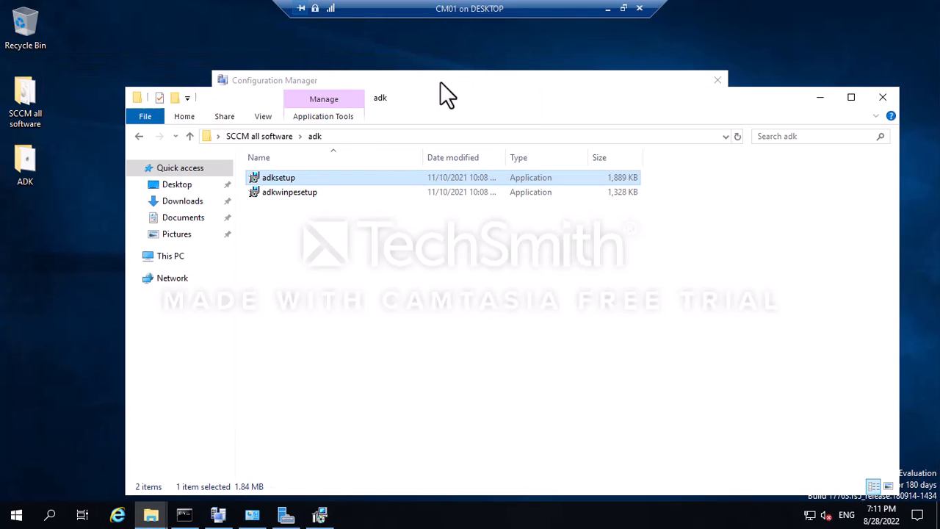
Check the successful IIS and feature installation results and close the Add Roles and Features Wizard.
{"action": "left_click", "coordinate": [286, 515]}
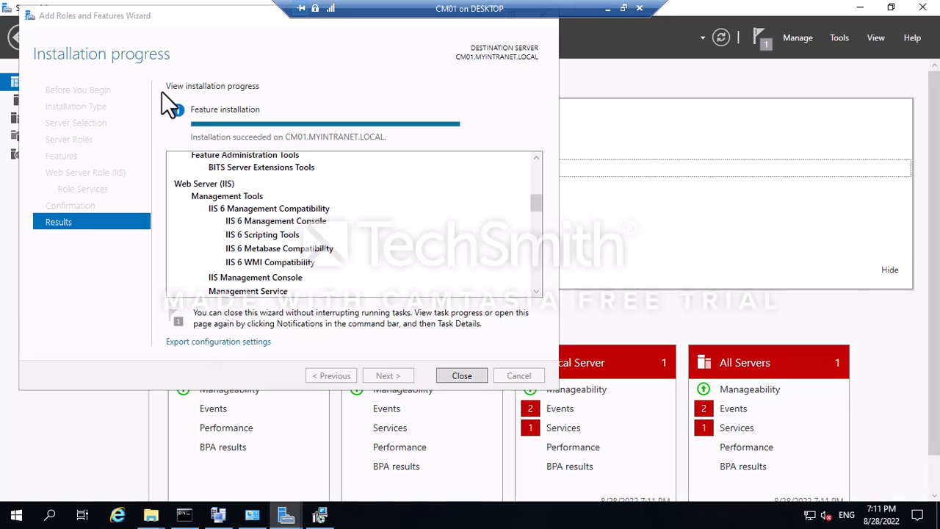
{"action": "left_click_drag", "start_coordinate": [535, 206], "coordinate": [532, 169]}
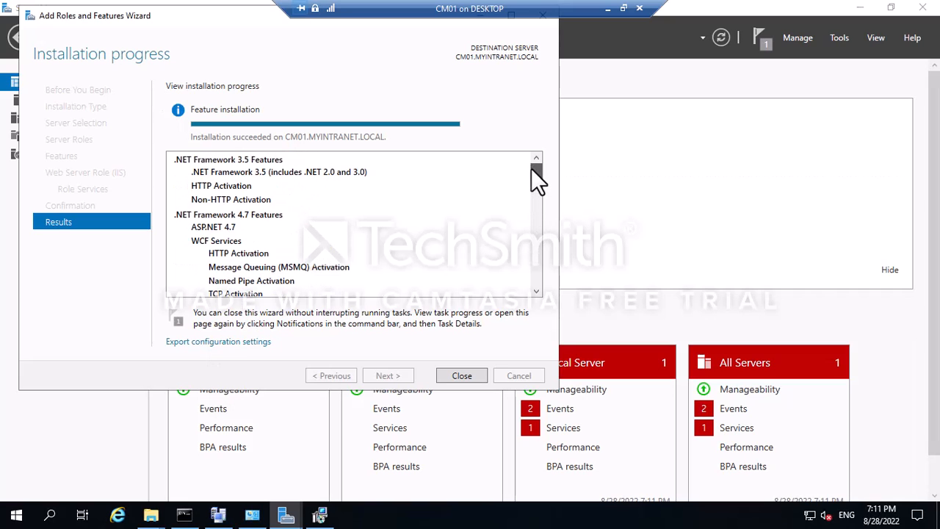
{"action": "left_click", "coordinate": [462, 375]}
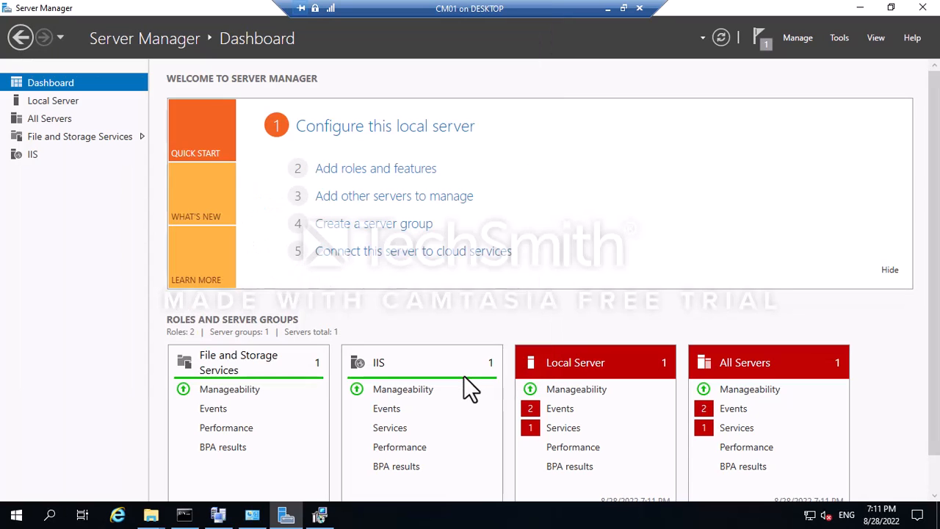
Bring up the prerequisite check results and review the BITS enabled warning.
{"action": "left_click", "coordinate": [320, 516]}
{"action": "left_click", "coordinate": [218, 516]}
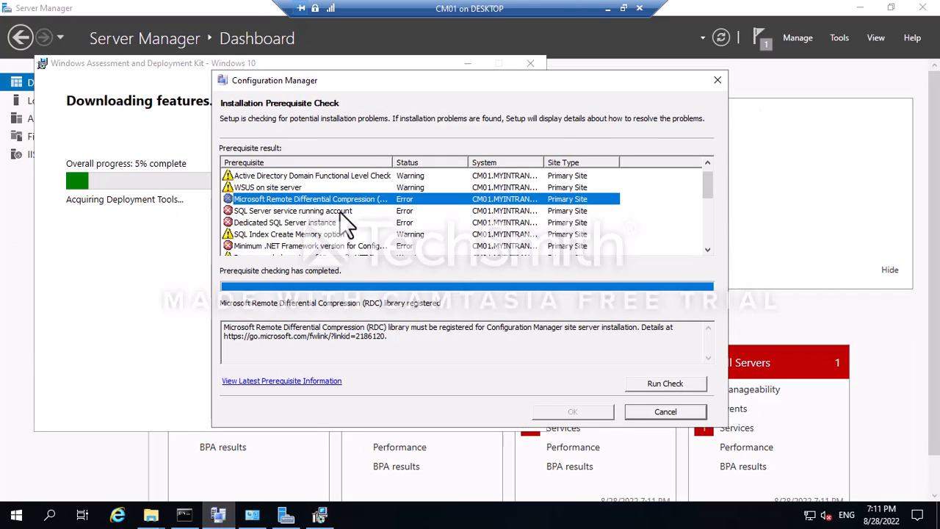
{"action": "scroll", "coordinate": [341, 213], "scroll_direction": "down", "scroll_amount": 3}
{"action": "scroll", "coordinate": [340, 215], "scroll_direction": "down", "scroll_amount": 2}
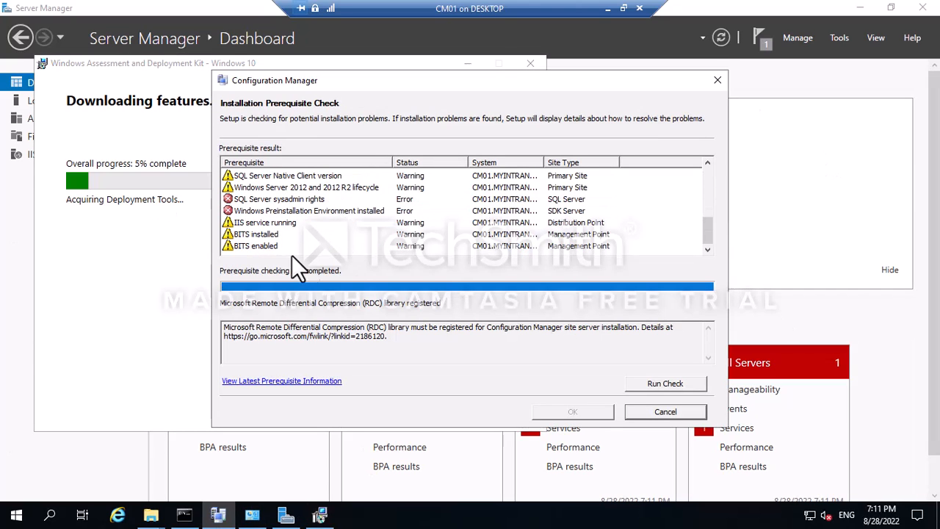
{"action": "left_click", "coordinate": [250, 246]}
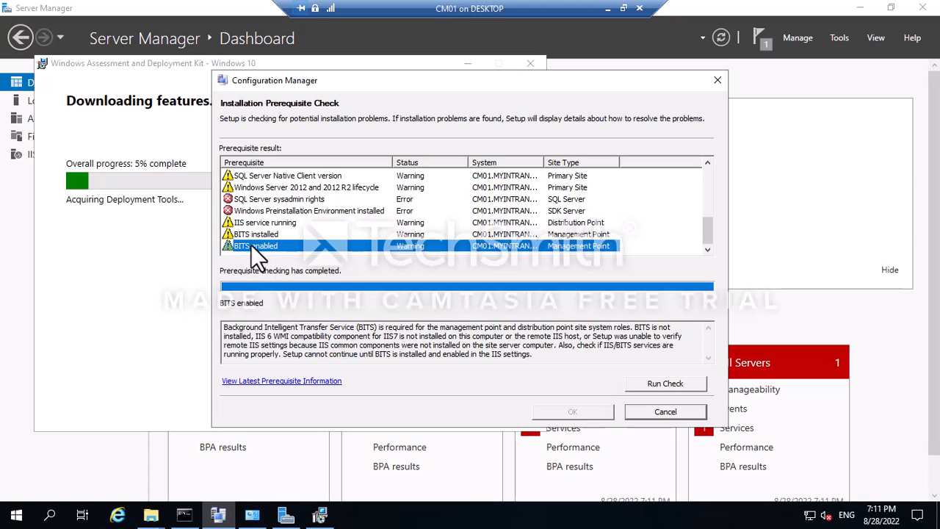
{"action": "scroll", "coordinate": [264, 235], "scroll_direction": "up", "scroll_amount": 5}
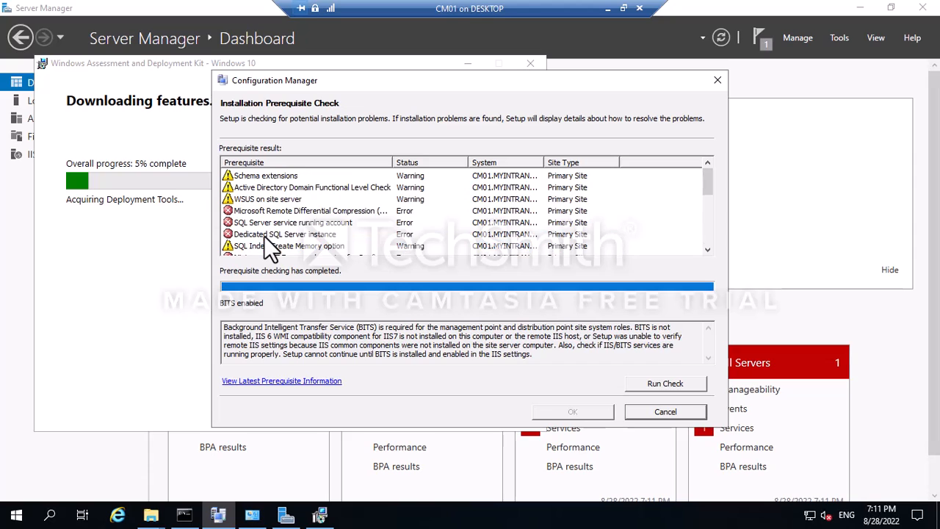
{"action": "scroll", "coordinate": [280, 206], "scroll_direction": "down", "scroll_amount": 5}
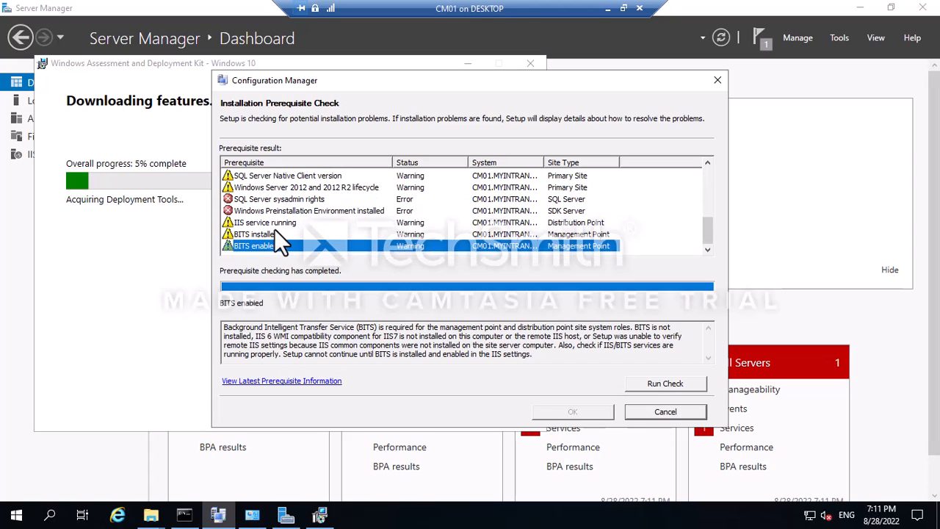
Rerun the check and inspect the Windows Deployment Tools, SQL Index Create Memory and .NET Framework results.
{"action": "left_click", "coordinate": [659, 386]}
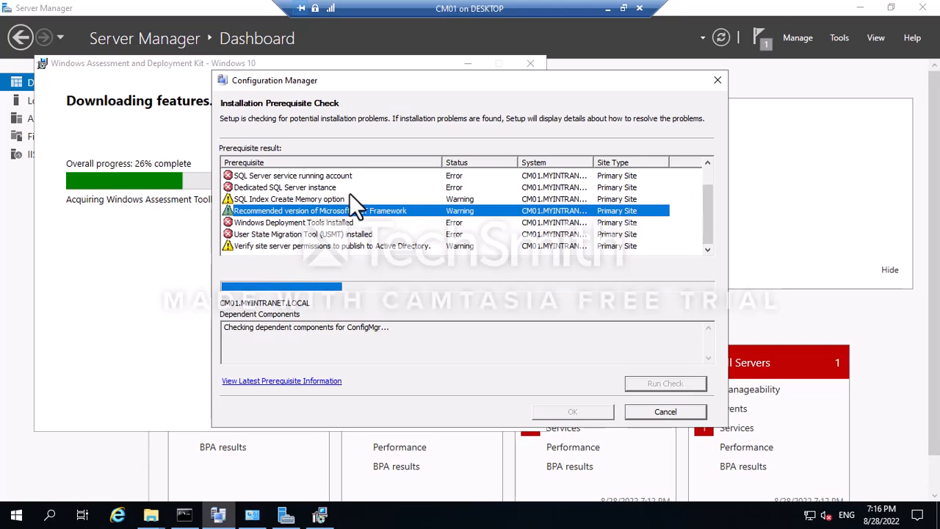
{"action": "left_click", "coordinate": [264, 220]}
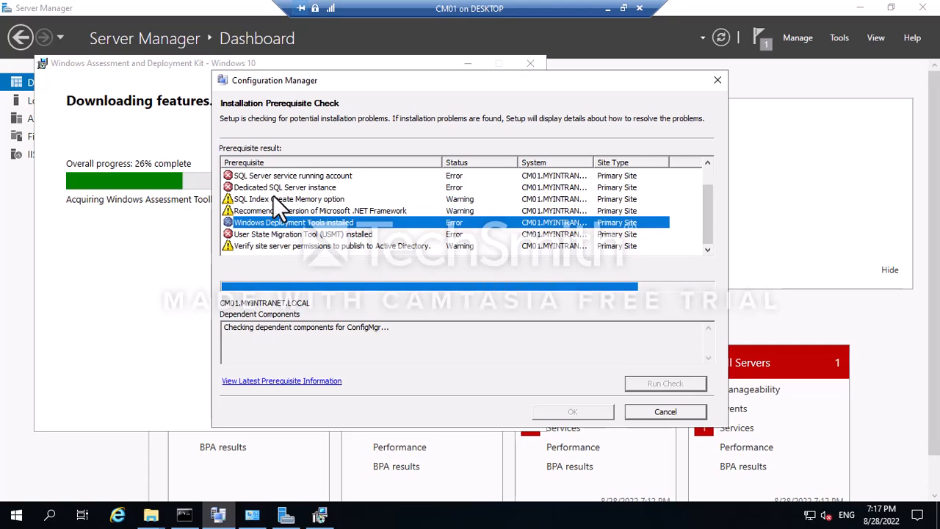
{"action": "left_click", "coordinate": [272, 198]}
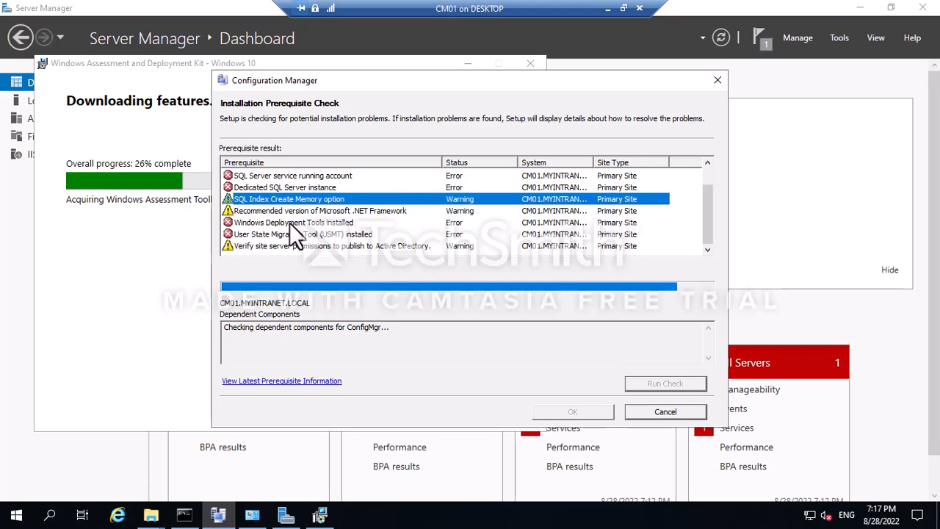
{"action": "left_click", "coordinate": [251, 211]}
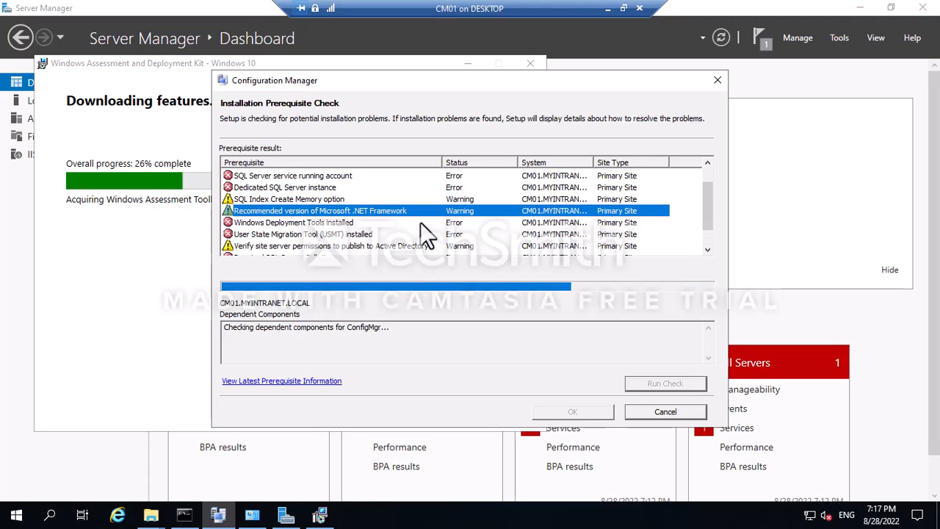
On the host, download the .NET Framework 4.8 offline installer from the Edge article, then return to CM01.
{"action": "left_click", "coordinate": [607, 9]}
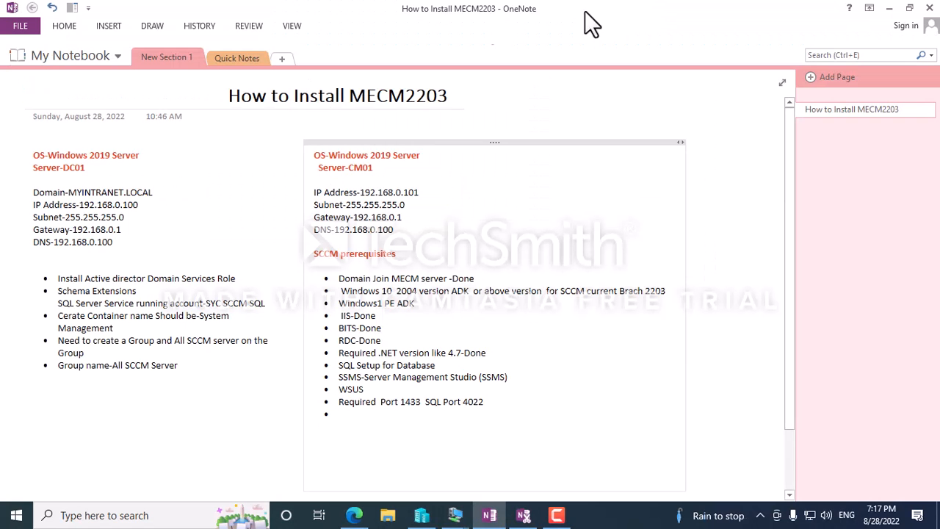
{"action": "left_click", "coordinate": [354, 515]}
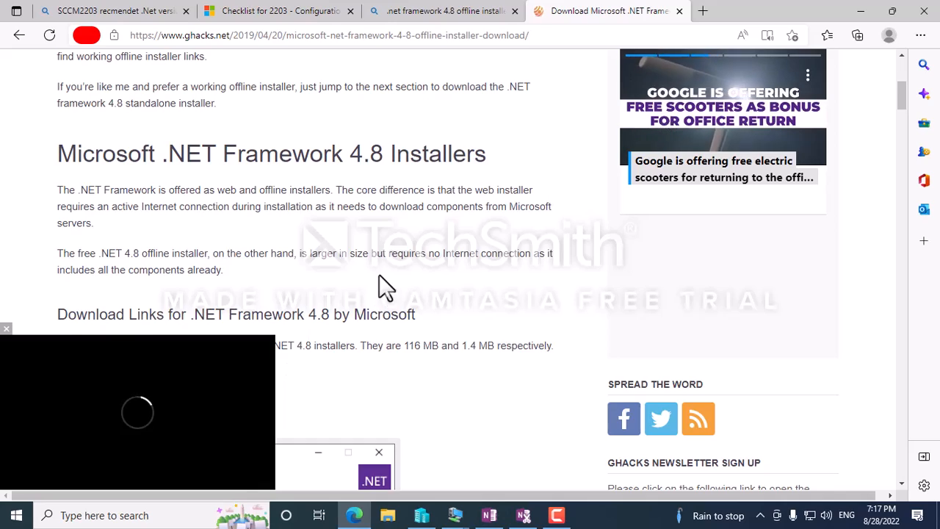
{"action": "scroll", "coordinate": [377, 283], "scroll_direction": "down", "scroll_amount": 5}
{"action": "scroll", "coordinate": [358, 298], "scroll_direction": "up", "scroll_amount": 1}
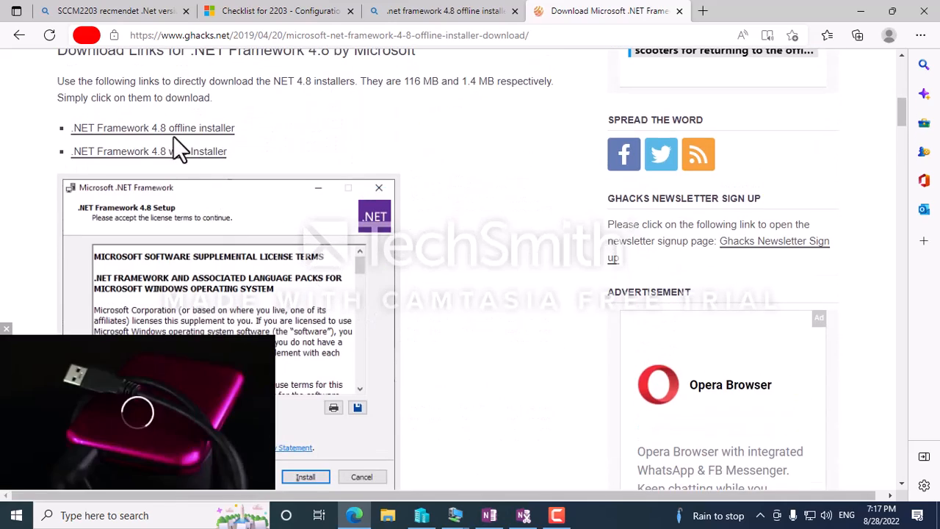
{"action": "left_click", "coordinate": [177, 130]}
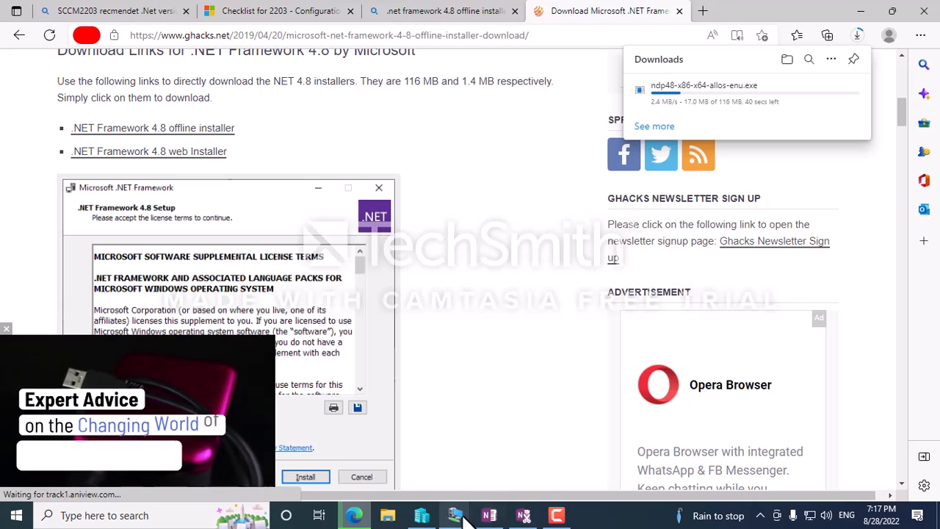
{"action": "mouse_move", "coordinate": [525, 517]}
{"action": "left_click", "coordinate": [458, 475]}
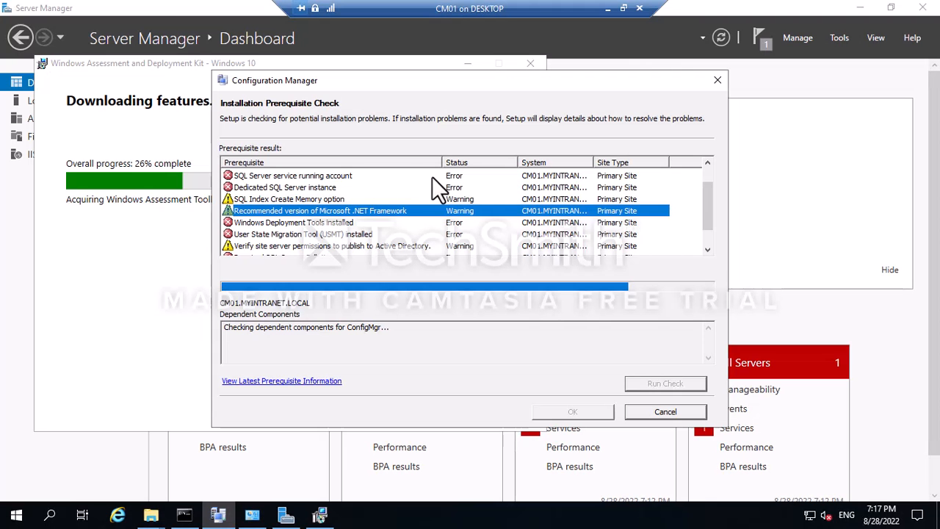
{"action": "scroll", "coordinate": [353, 212], "scroll_direction": "down", "scroll_amount": 1}
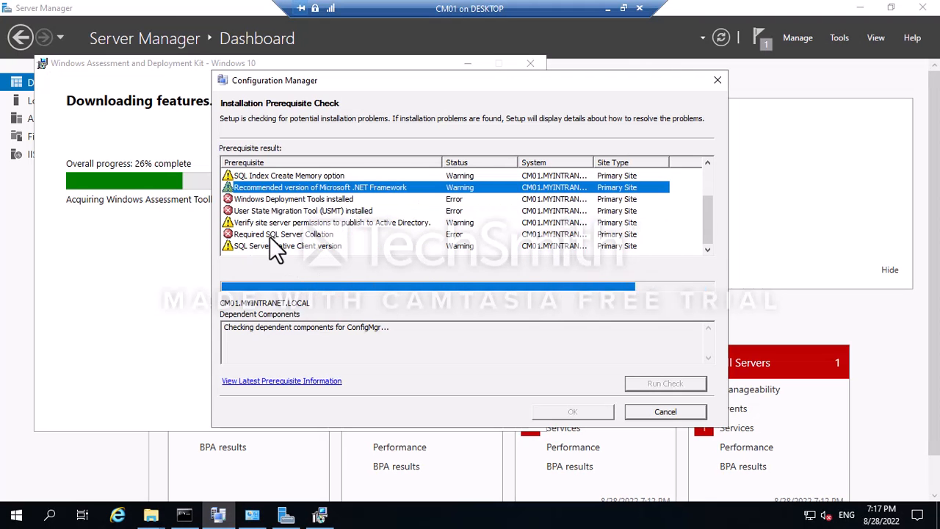
{"action": "scroll", "coordinate": [294, 226], "scroll_direction": "up", "scroll_amount": 2}
{"action": "scroll", "coordinate": [333, 191], "scroll_direction": "down", "scroll_amount": 2}
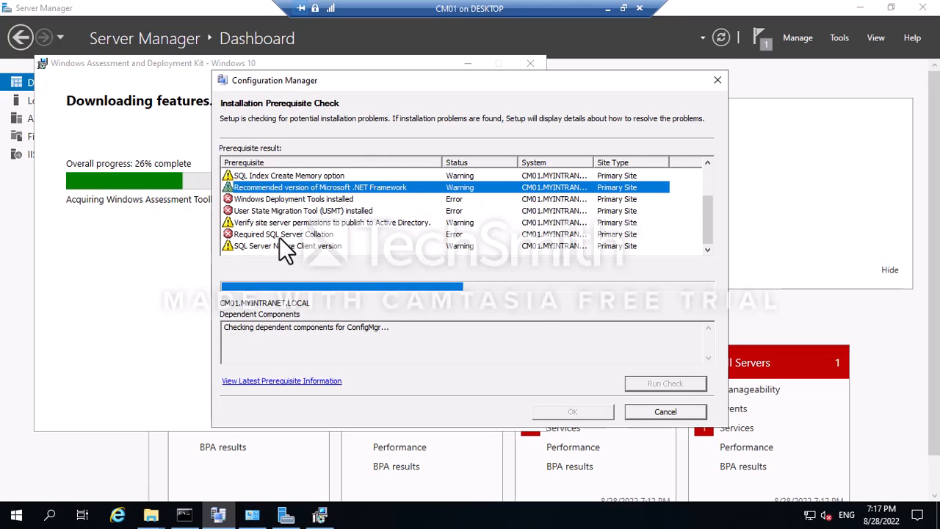
{"action": "scroll", "coordinate": [279, 237], "scroll_direction": "up", "scroll_amount": 2}
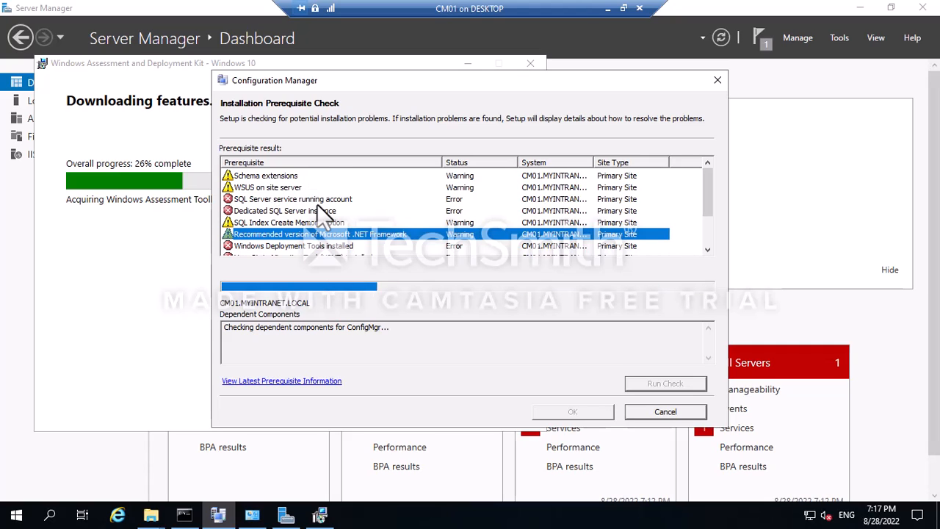
{"action": "scroll", "coordinate": [317, 204], "scroll_direction": "down", "scroll_amount": 2}
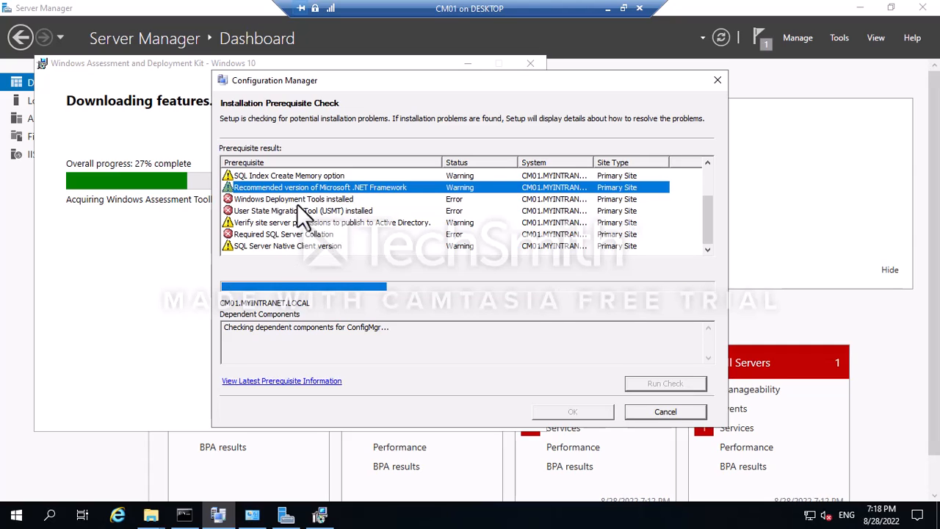
{"action": "scroll", "coordinate": [314, 229], "scroll_direction": "up", "scroll_amount": 2}
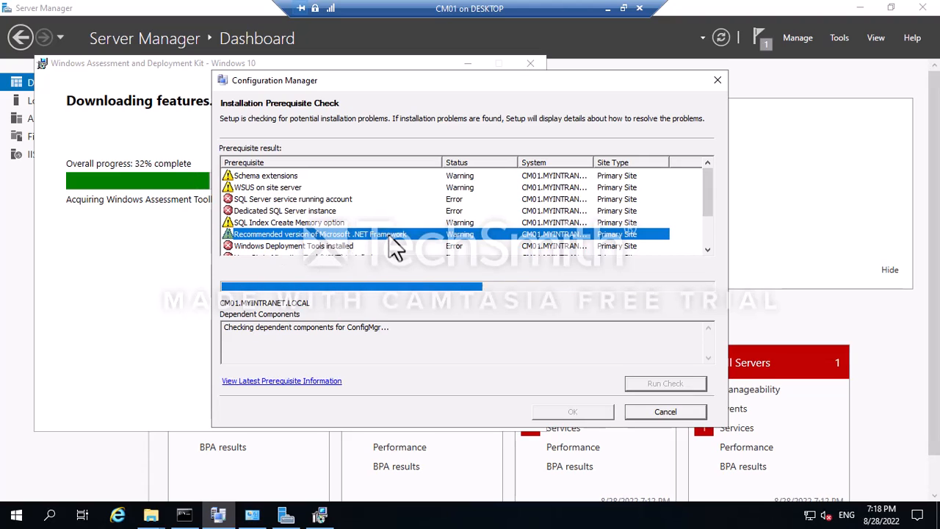
{"action": "scroll", "coordinate": [351, 227], "scroll_direction": "down", "scroll_amount": 2}
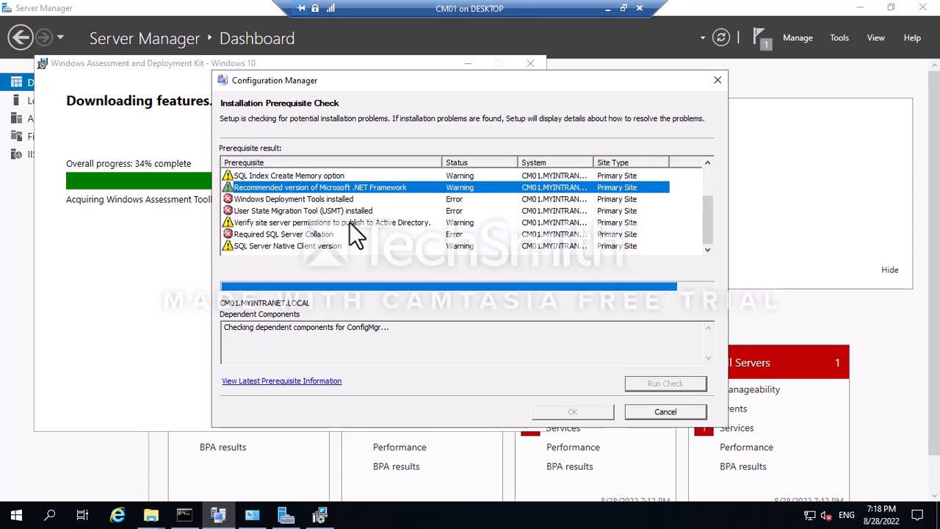
{"action": "left_click", "coordinate": [299, 231]}
{"action": "scroll", "coordinate": [299, 224], "scroll_direction": "up", "scroll_amount": 2}
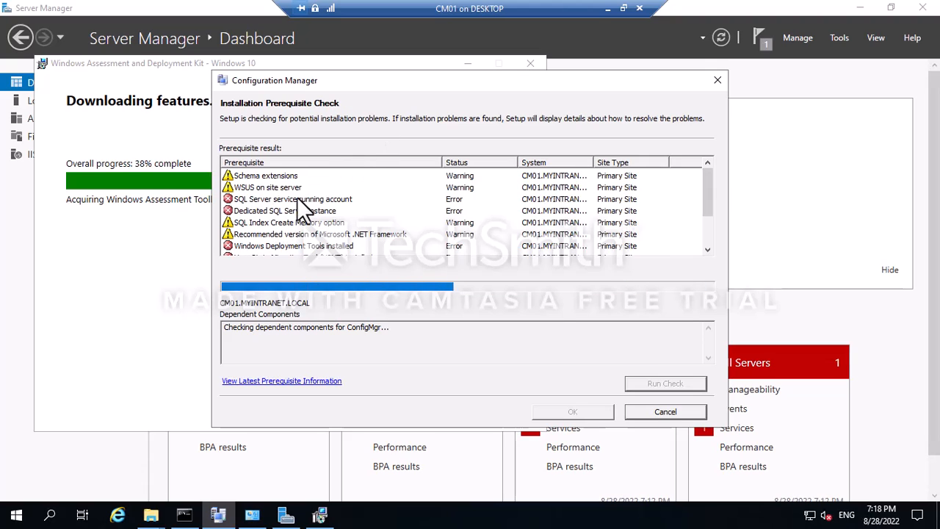
Open the How to Install MECM2203 OneNote page and highlight the System Management container name.
{"action": "left_click", "coordinate": [607, 8]}
{"action": "left_click", "coordinate": [489, 515]}
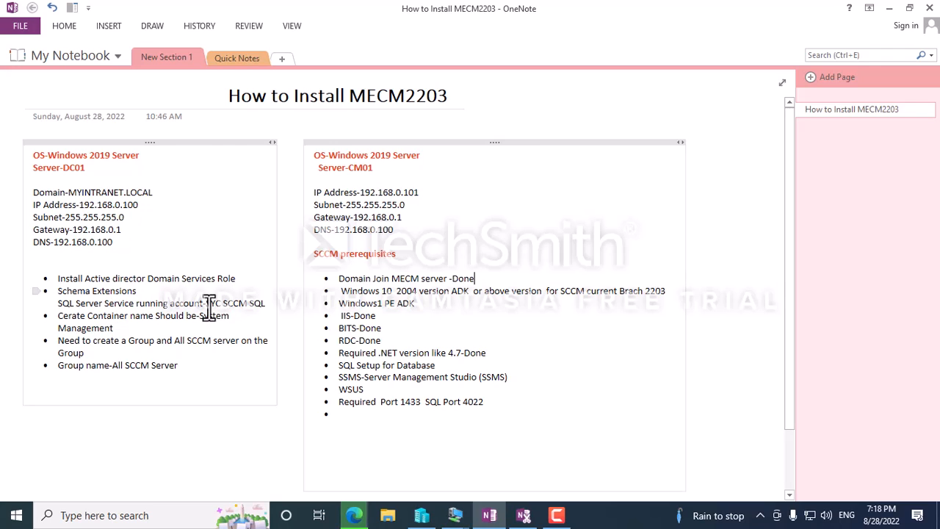
{"action": "left_click_drag", "start_coordinate": [207, 303], "coordinate": [261, 303]}
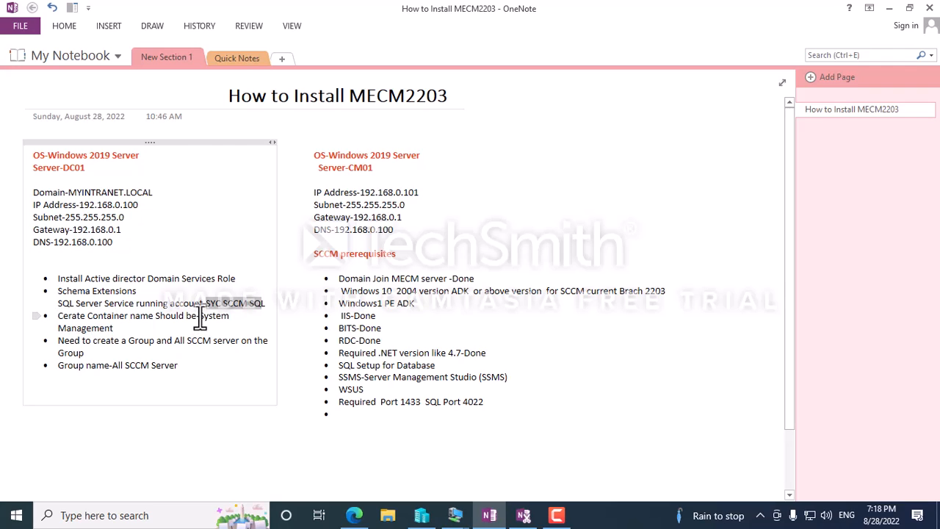
{"action": "left_click_drag", "start_coordinate": [199, 318], "coordinate": [222, 327]}
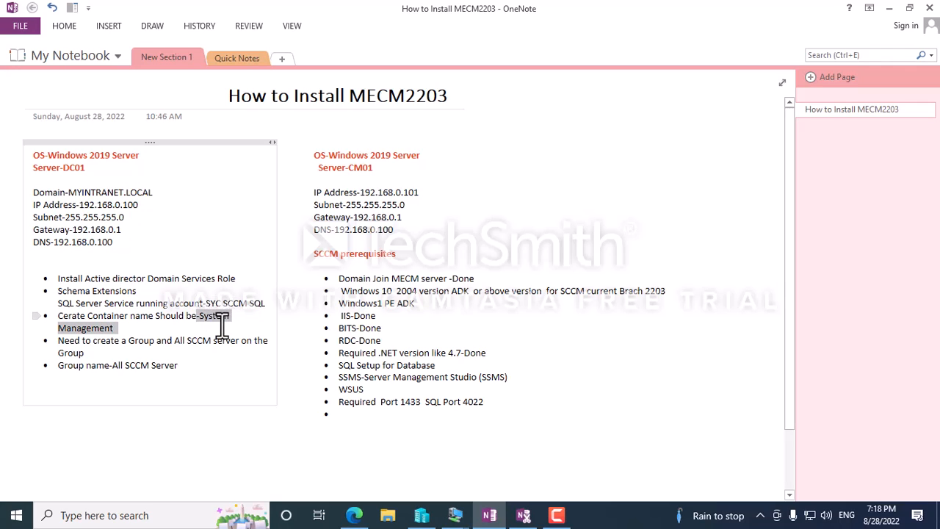
{"action": "left_click", "coordinate": [133, 332]}
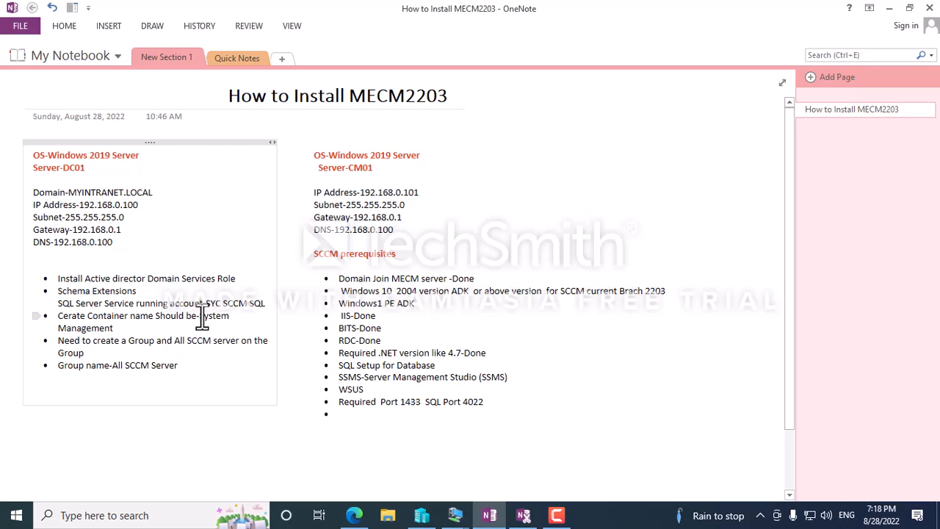
{"action": "left_click_drag", "start_coordinate": [222, 321], "coordinate": [182, 334]}
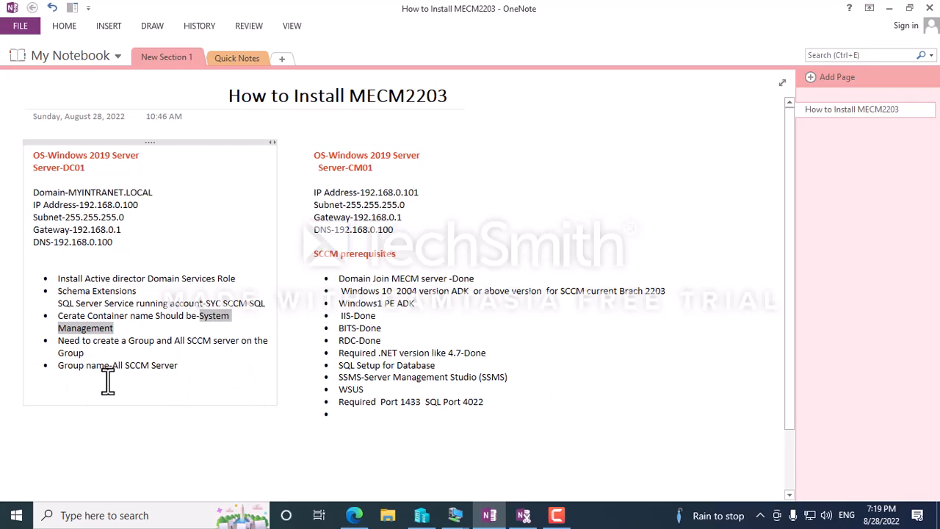
Locate the downloaded ndp48-x86-x64-allos-enu.exe in its folder and copy the file.
{"action": "left_click", "coordinate": [453, 516]}
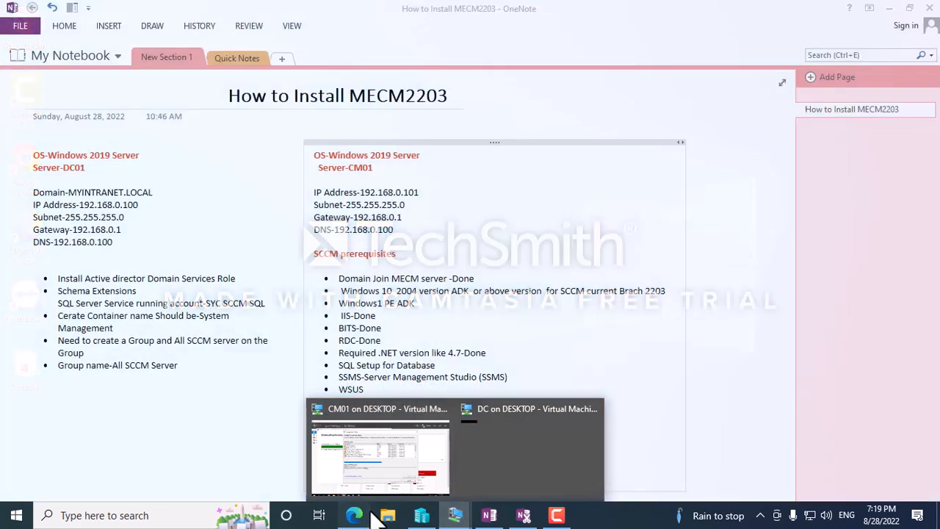
{"action": "left_click", "coordinate": [413, 459]}
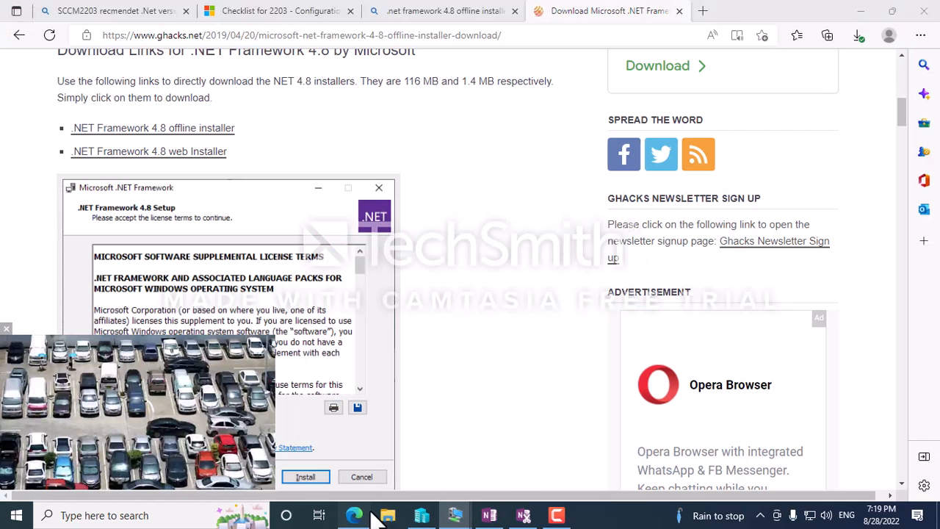
{"action": "left_click", "coordinate": [861, 37]}
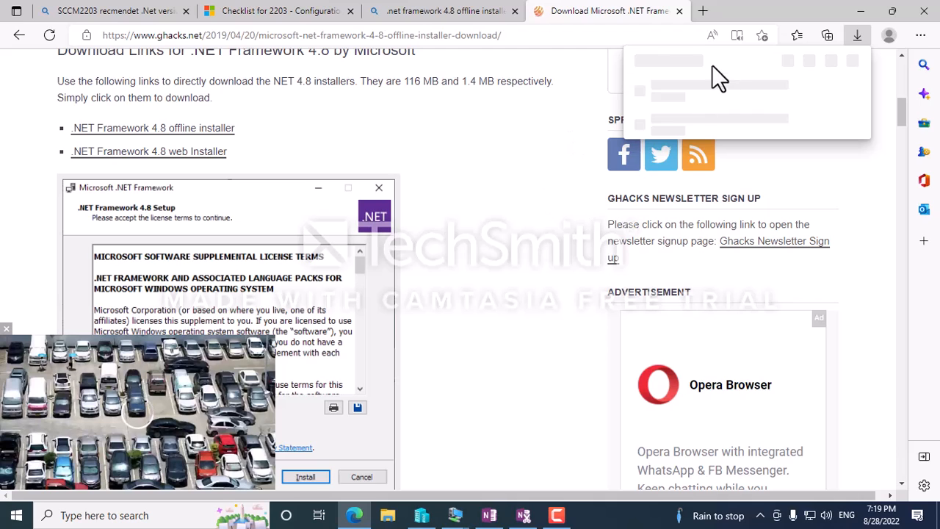
{"action": "left_click", "coordinate": [807, 93]}
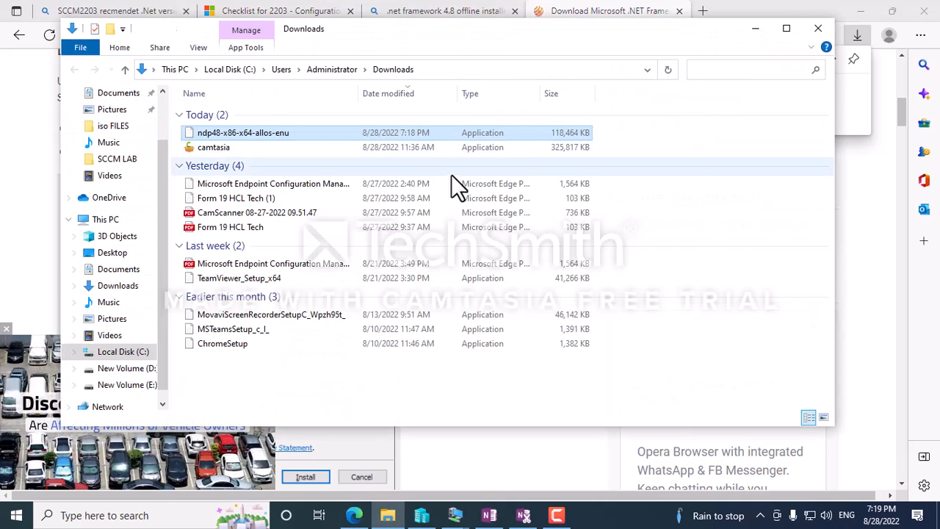
{"action": "right_click", "coordinate": [246, 133]}
{"action": "left_click", "coordinate": [282, 355]}
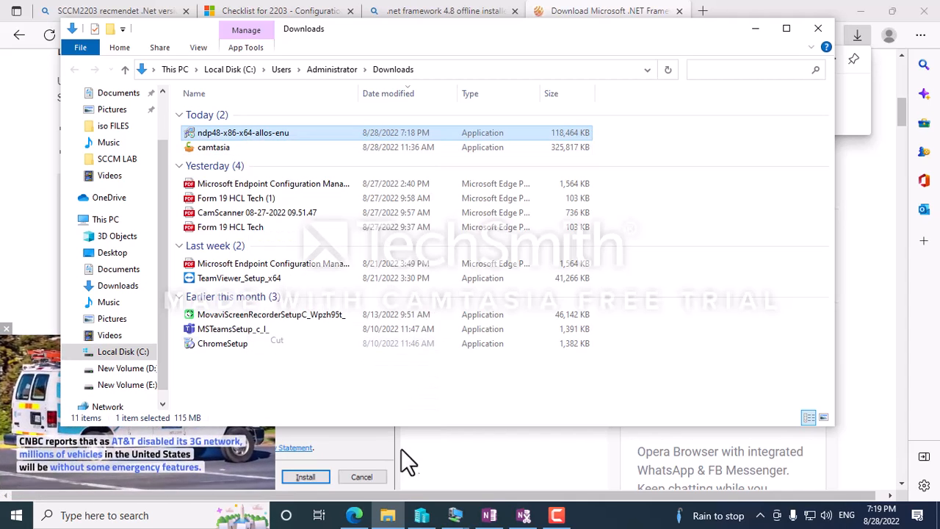
Paste the ndp48 installer onto the CM01 desktop.
{"action": "mouse_move", "coordinate": [457, 514]}
{"action": "left_click", "coordinate": [379, 447]}
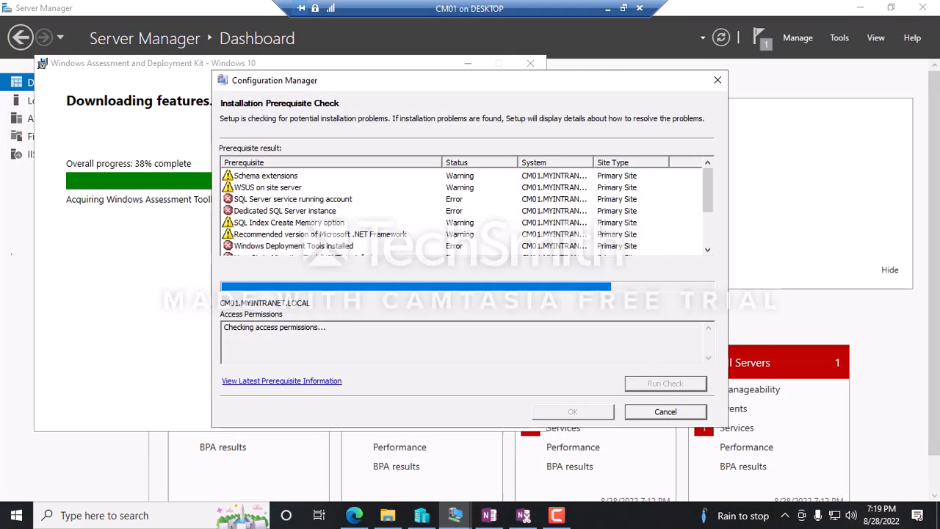
{"action": "key", "text": "super+d"}
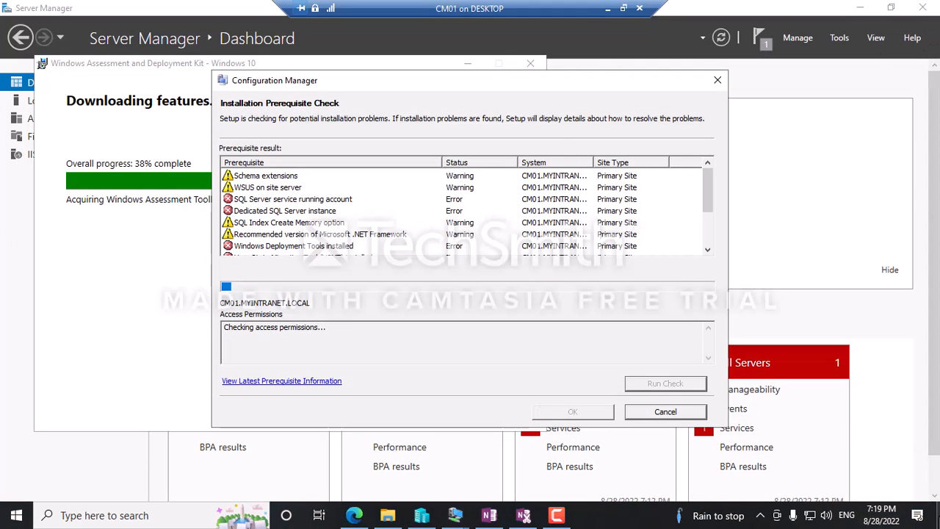
{"action": "right_click", "coordinate": [219, 124]}
{"action": "left_click", "coordinate": [456, 515]}
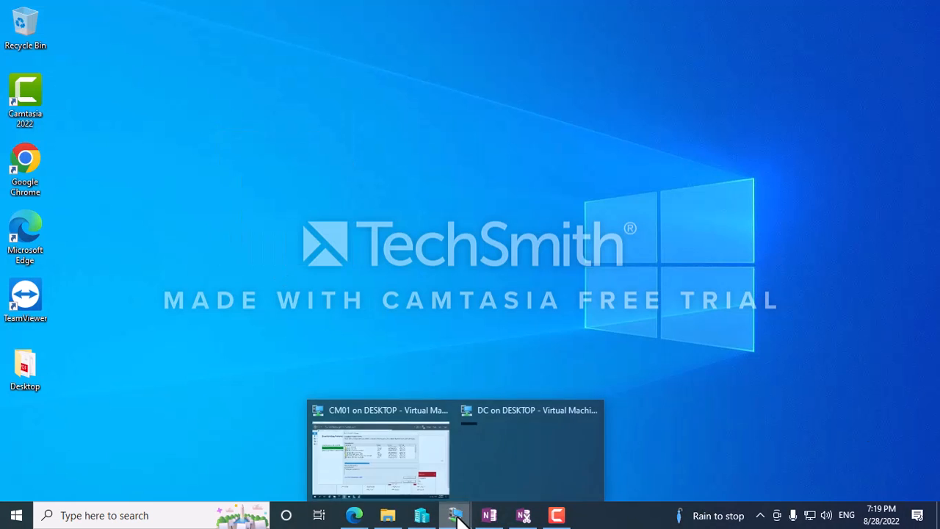
{"action": "left_click", "coordinate": [418, 491]}
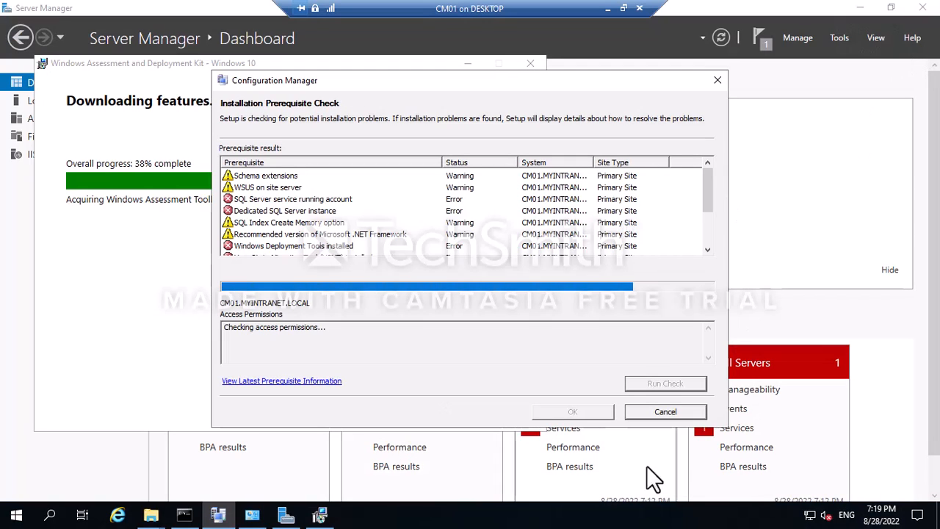
{"action": "left_click", "coordinate": [860, 11]}
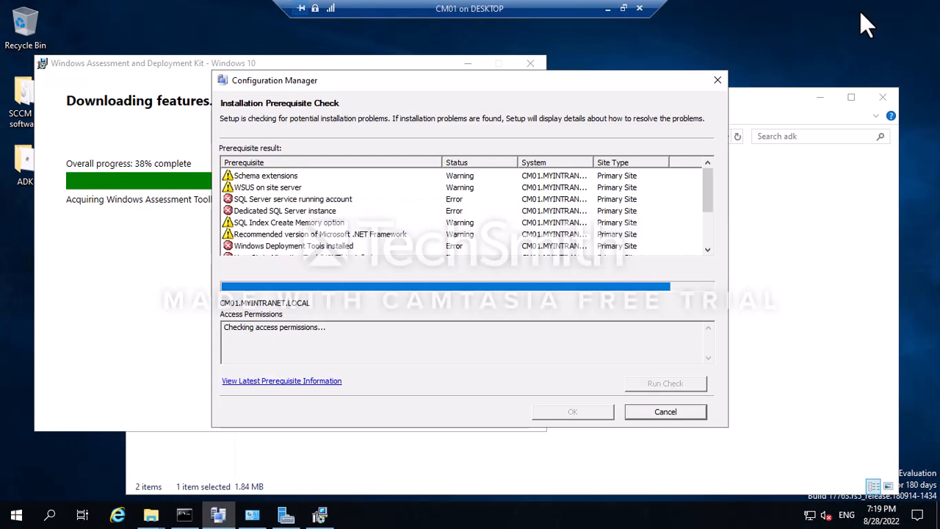
{"action": "left_click", "coordinate": [820, 98]}
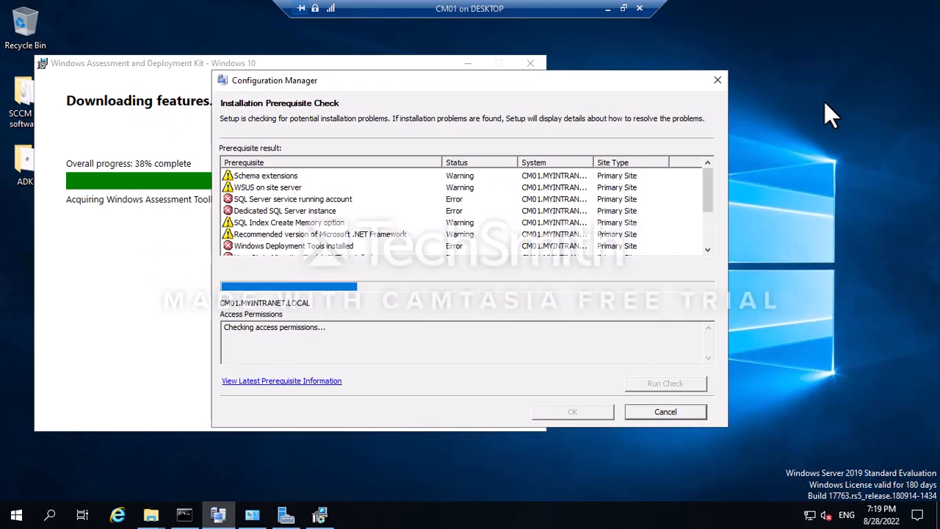
{"action": "right_click", "coordinate": [823, 102]}
{"action": "left_click", "coordinate": [823, 160]}
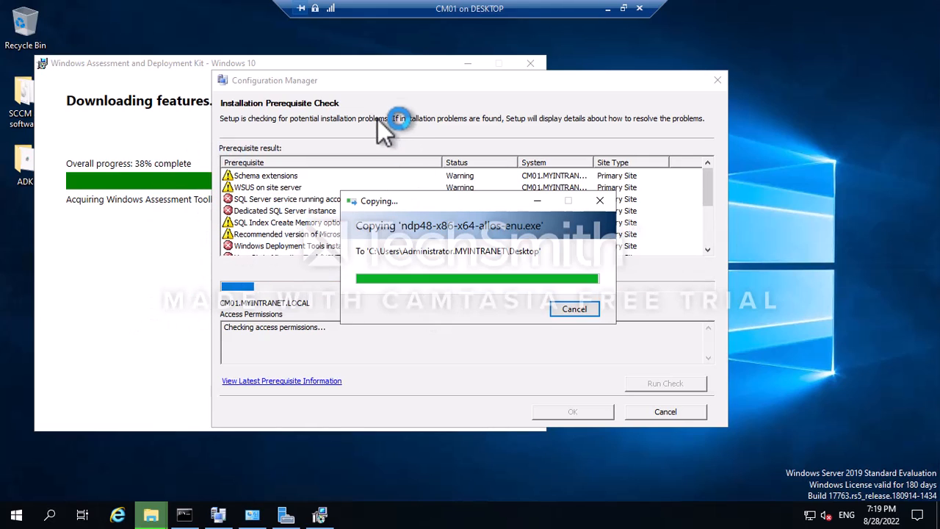
Run the copied .NET Framework 4.8 offline installer from the CM01 desktop.
{"action": "left_click", "coordinate": [370, 71]}
{"action": "left_click", "coordinate": [467, 63]}
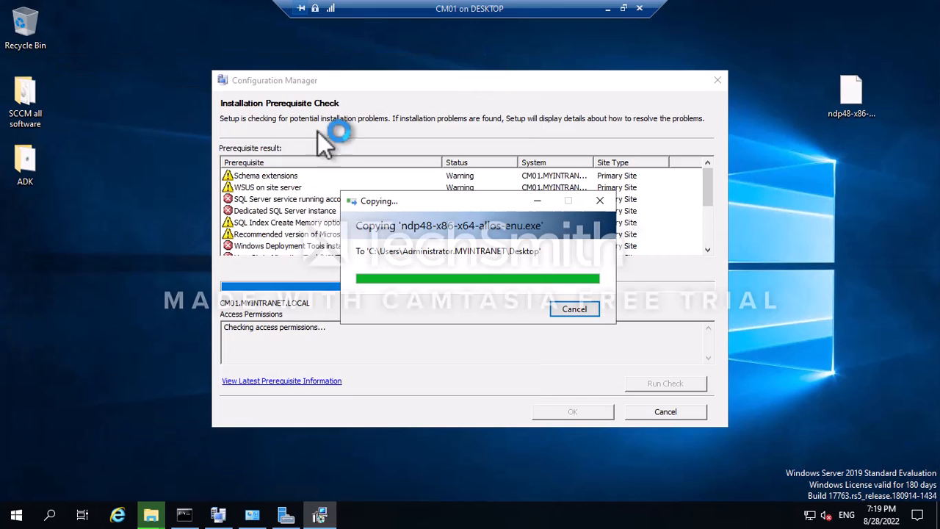
{"action": "double_click", "coordinate": [863, 95]}
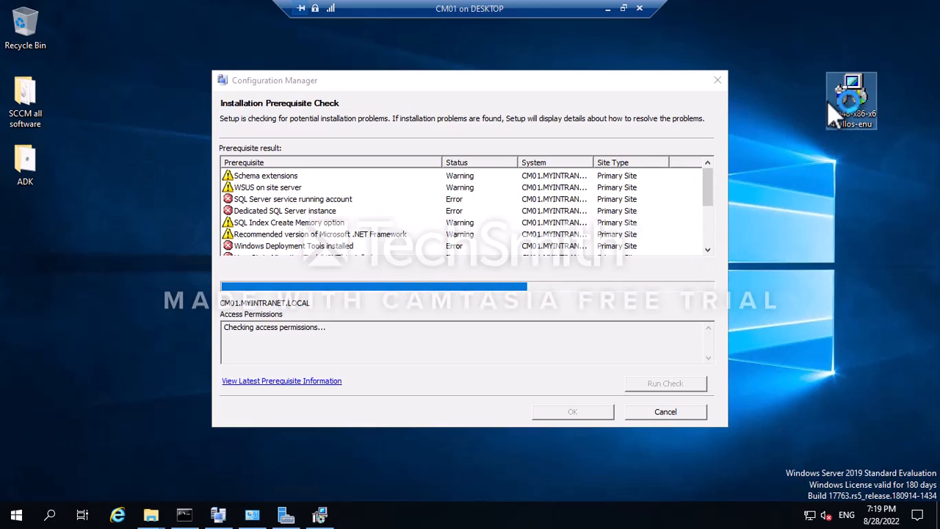
{"action": "double_click", "coordinate": [830, 103]}
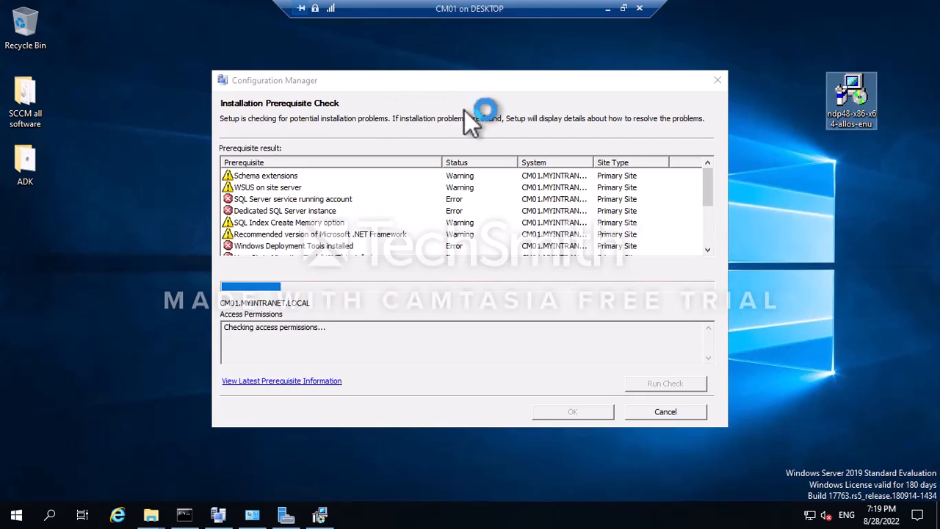
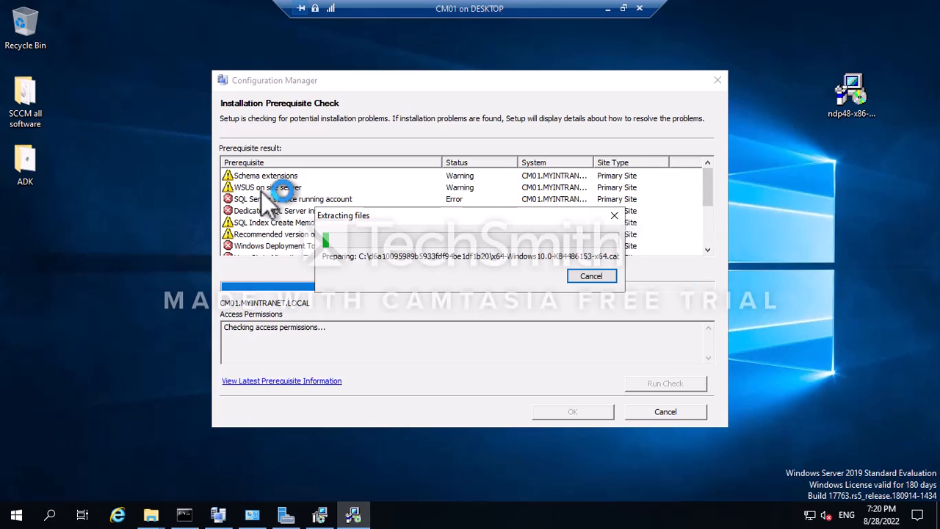
Scroll the CM01 prerequisite check results, then minimize the CM01 session to the host desktop.
{"action": "scroll", "coordinate": [272, 209], "scroll_direction": "down", "scroll_amount": 2}
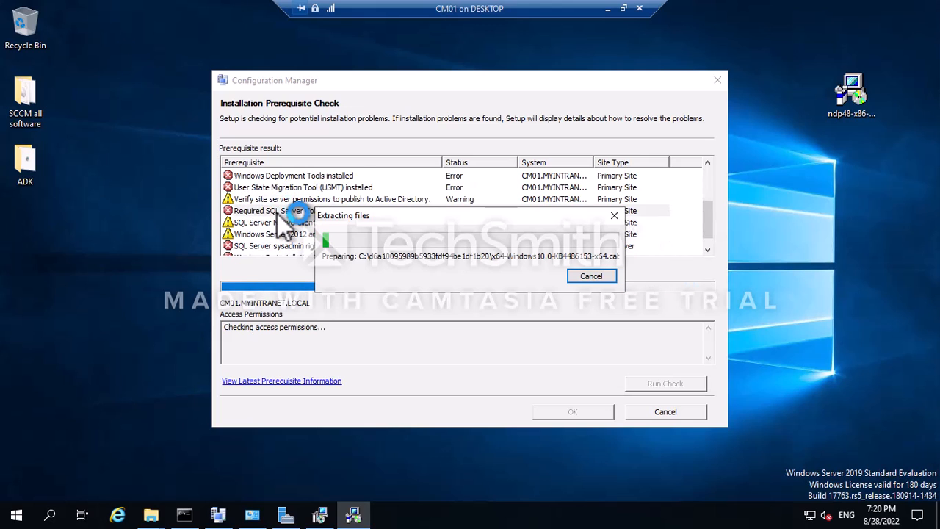
{"action": "scroll", "coordinate": [279, 213], "scroll_direction": "down", "scroll_amount": 1}
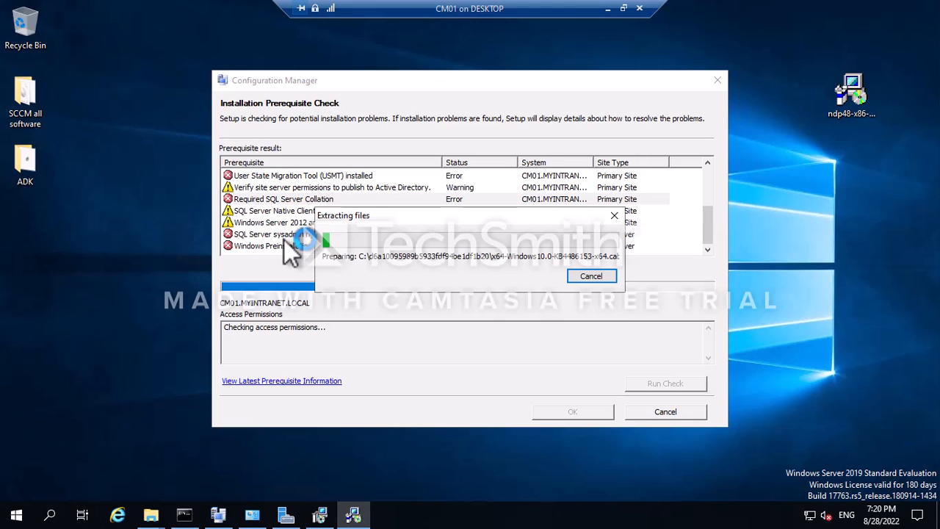
{"action": "left_click", "coordinate": [607, 8]}
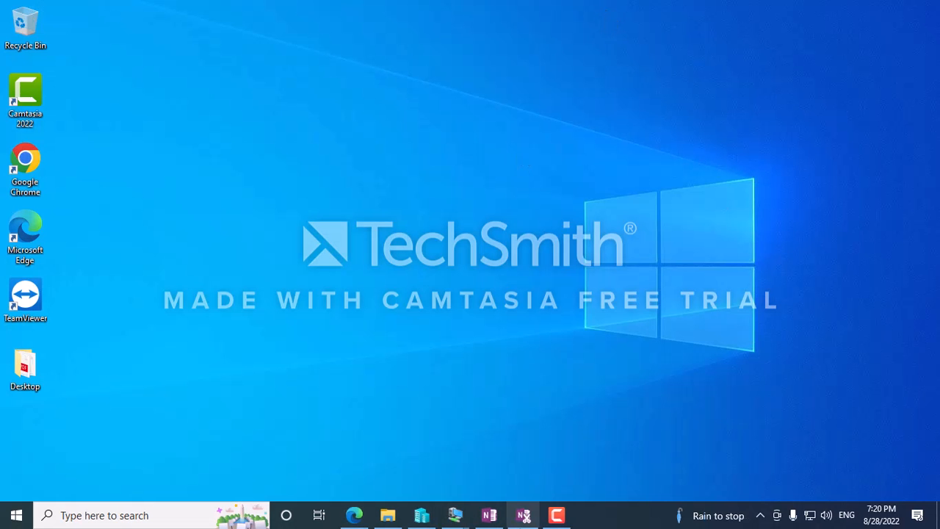
On the DC, start a new group in the MECM OU named 'All SCCM Server'.
{"action": "mouse_move", "coordinate": [454, 515]}
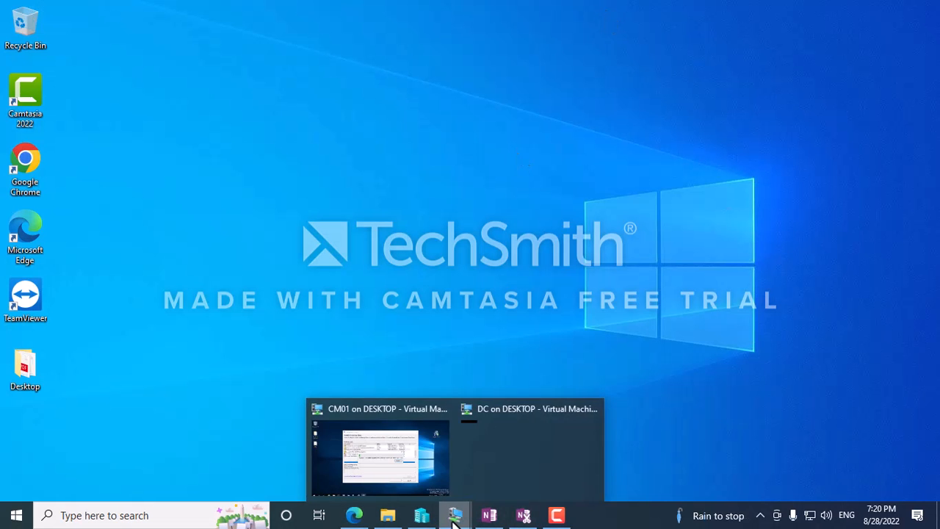
{"action": "left_click", "coordinate": [517, 441]}
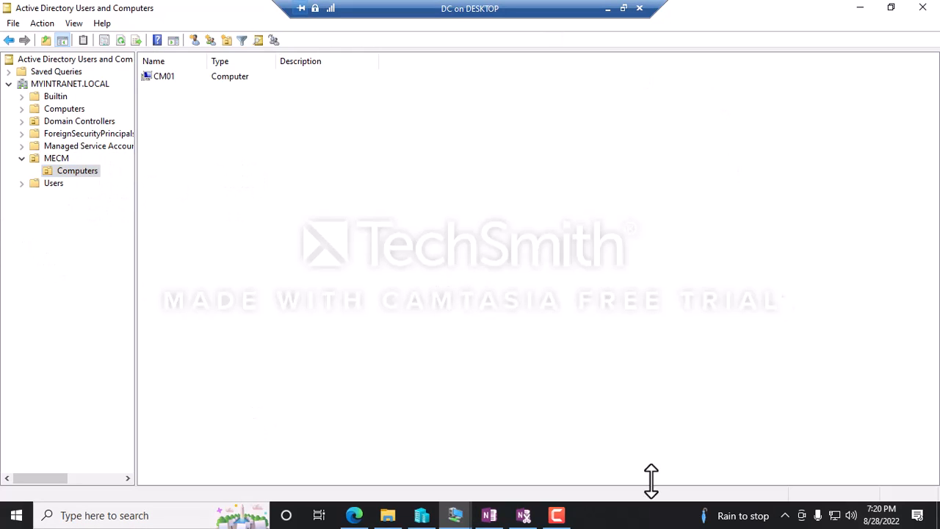
{"action": "left_click", "coordinate": [56, 158]}
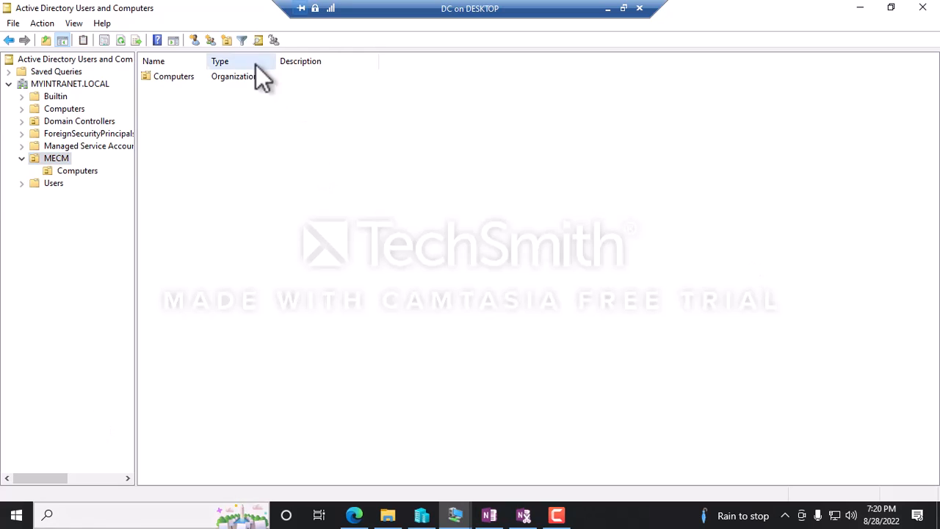
{"action": "left_click", "coordinate": [211, 44]}
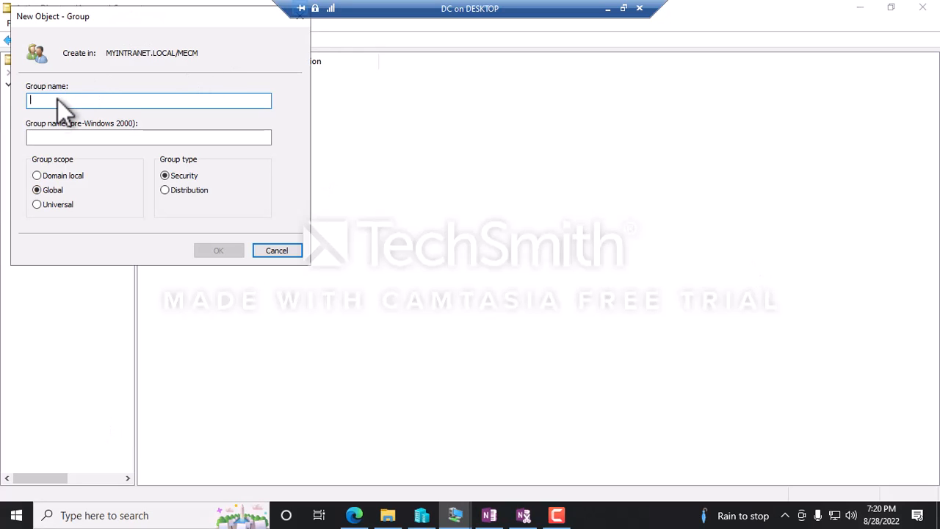
{"action": "type", "text": "All"}
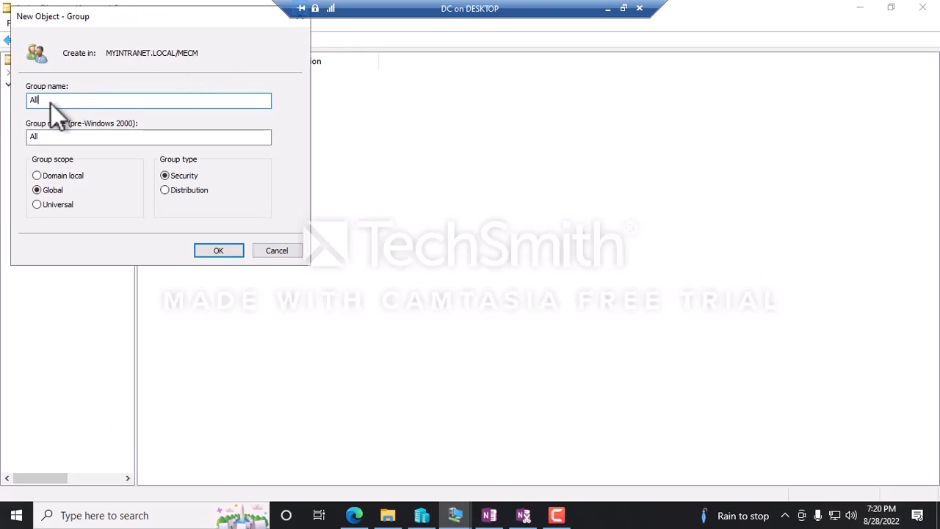
{"action": "type", "text": " SCCM Server"}
Create the All SCCM Server group and add members from its properties, with Computers as an object type.
{"action": "left_click", "coordinate": [213, 250]}
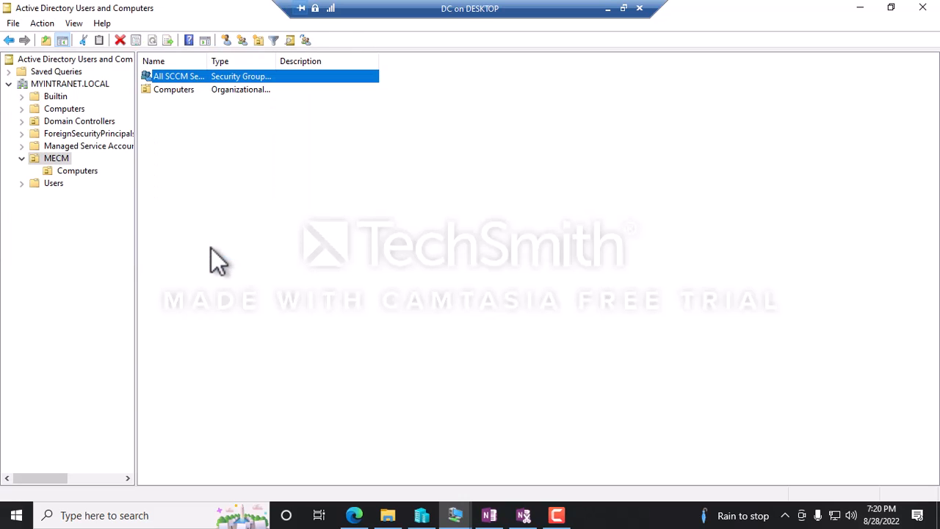
{"action": "right_click", "coordinate": [201, 79]}
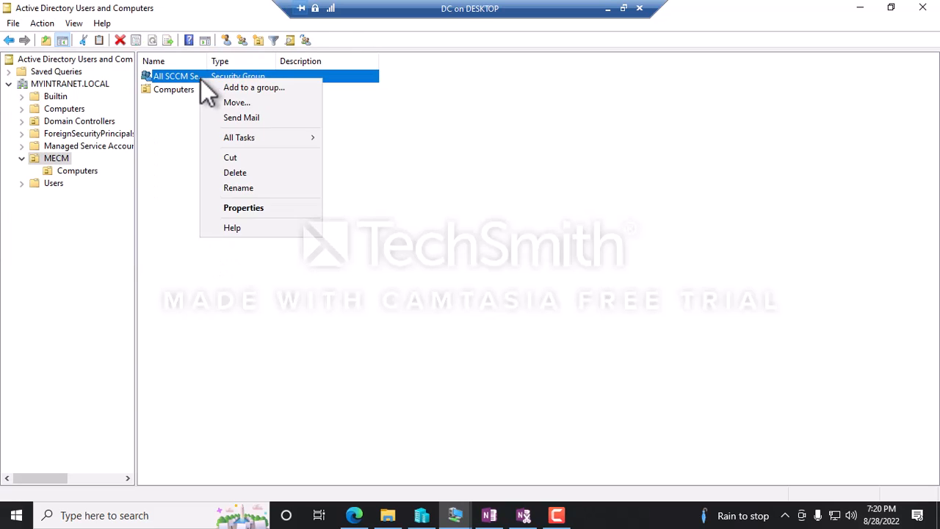
{"action": "left_click", "coordinate": [238, 210]}
{"action": "left_click", "coordinate": [389, 125]}
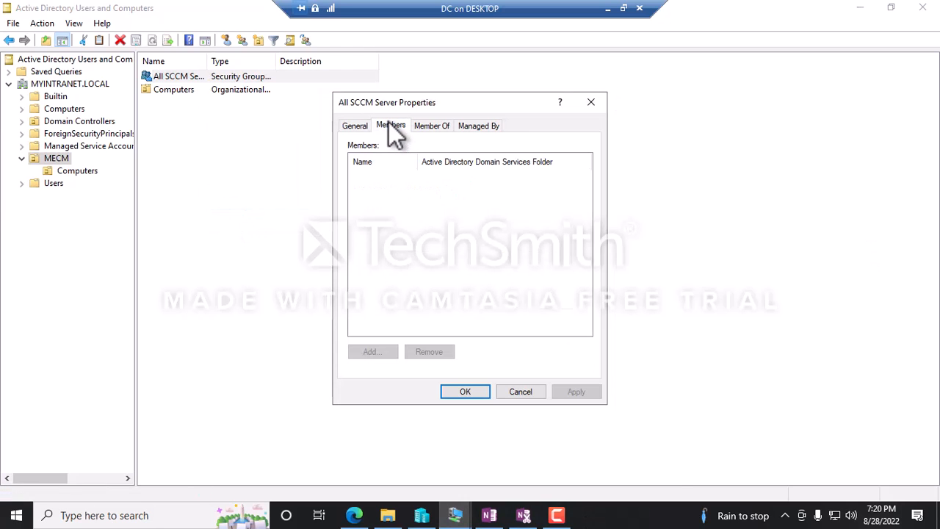
{"action": "left_click", "coordinate": [371, 352]}
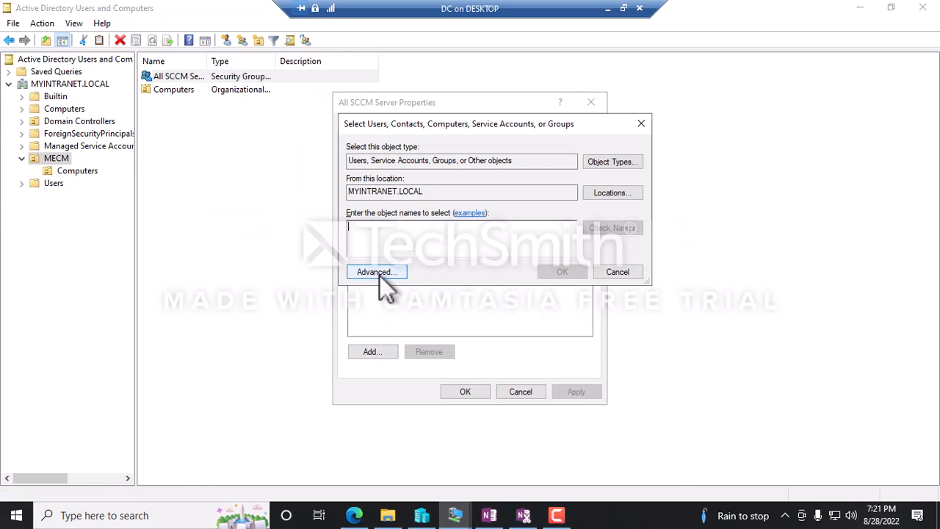
{"action": "left_click", "coordinate": [600, 163]}
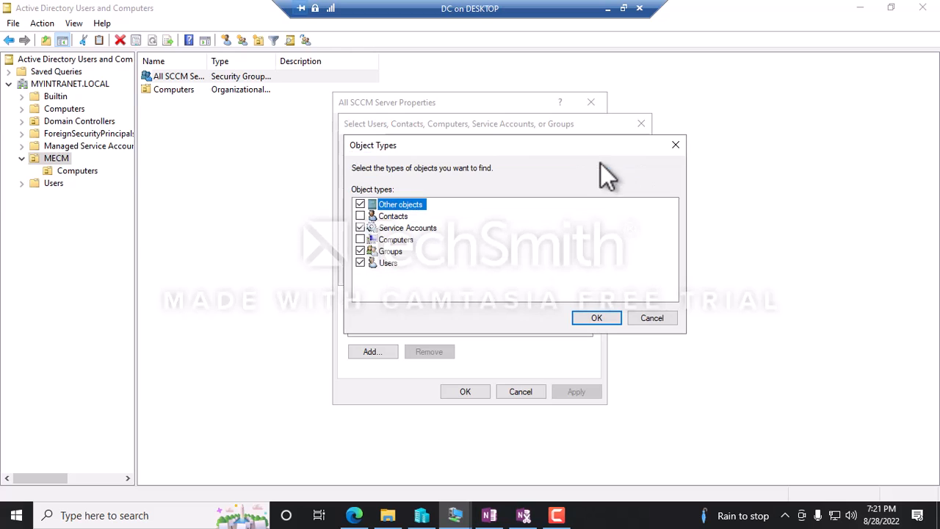
{"action": "left_click", "coordinate": [360, 240]}
{"action": "left_click", "coordinate": [581, 319]}
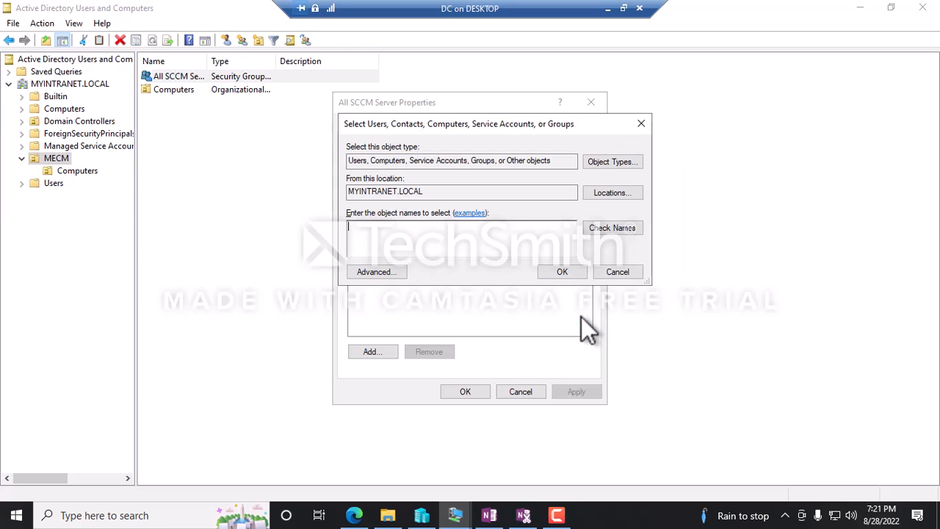
Find CM01 in the directory, add it to the group's members, apply, and close properties.
{"action": "left_click", "coordinate": [362, 274]}
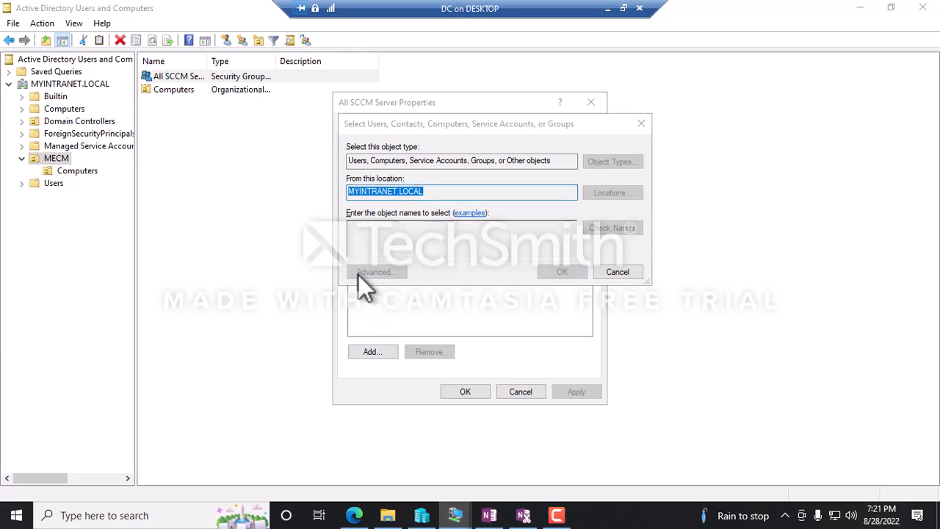
{"action": "left_click", "coordinate": [670, 240]}
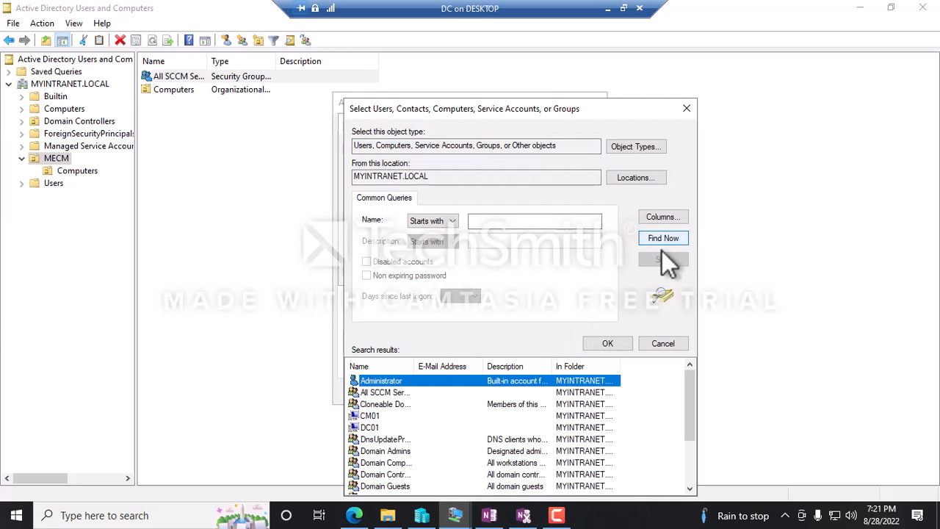
{"action": "left_click", "coordinate": [372, 417]}
{"action": "double_click", "coordinate": [389, 416]}
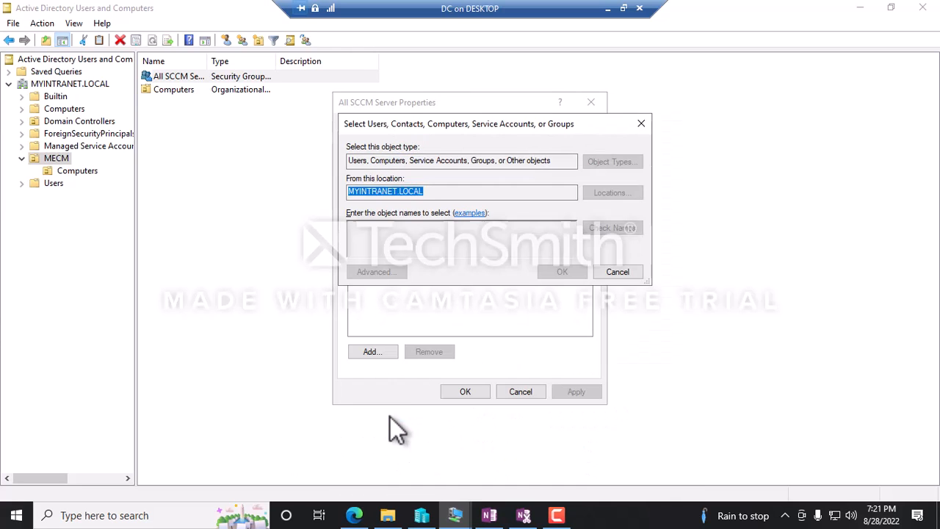
{"action": "left_click", "coordinate": [563, 274]}
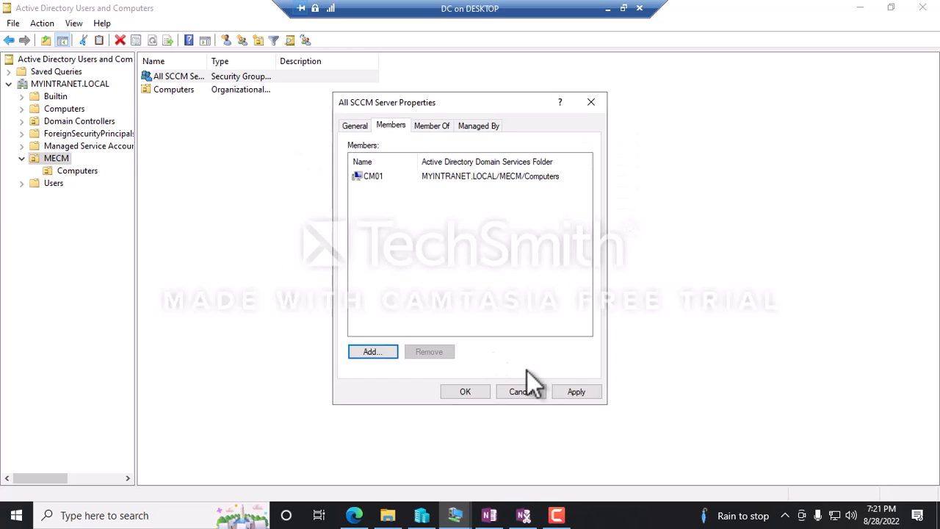
{"action": "left_click", "coordinate": [579, 396]}
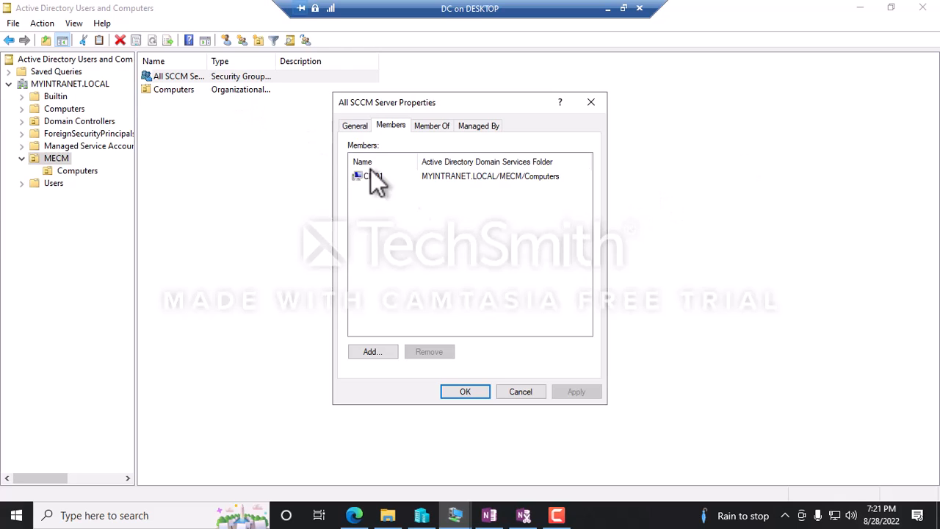
{"action": "key", "text": "Escape"}
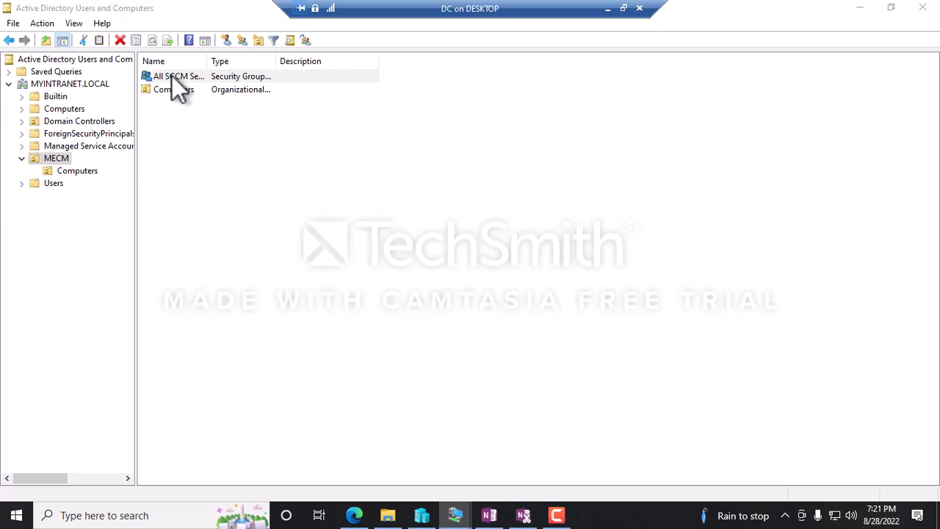
Widen the Name column and deselect the All SCCM Server group in the DC window.
{"action": "left_click_drag", "start_coordinate": [210, 61], "coordinate": [249, 65]}
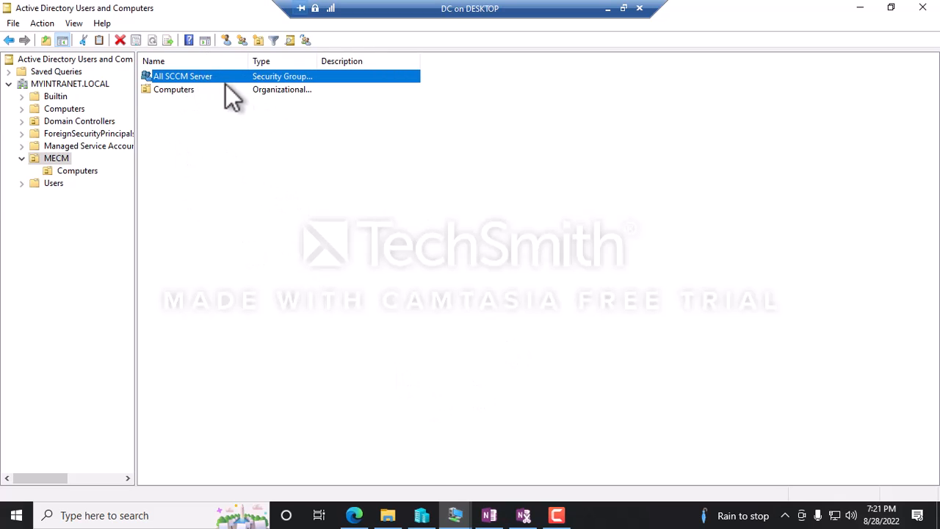
{"action": "mouse_move", "coordinate": [455, 515]}
{"action": "left_click", "coordinate": [523, 446]}
{"action": "left_click", "coordinate": [181, 207]}
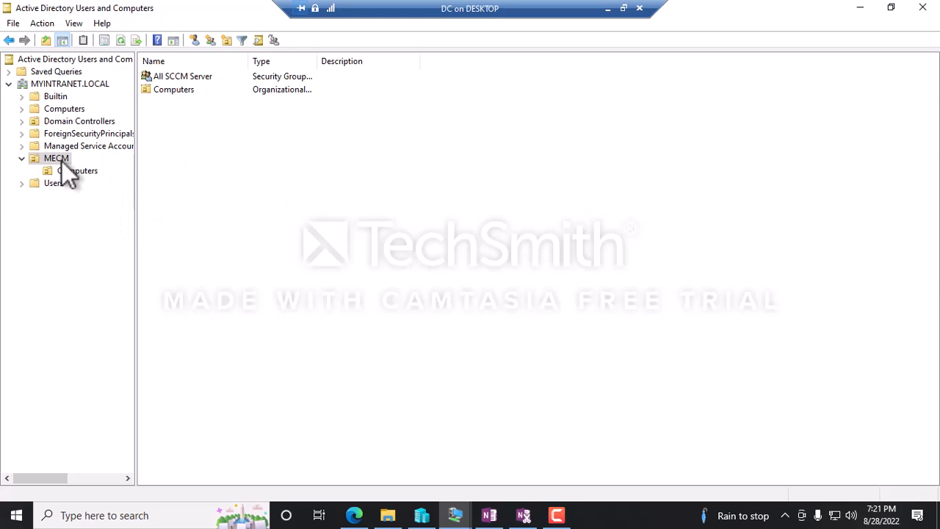
Start a new user copied from the Administrator account in the Users container.
{"action": "left_click", "coordinate": [51, 184]}
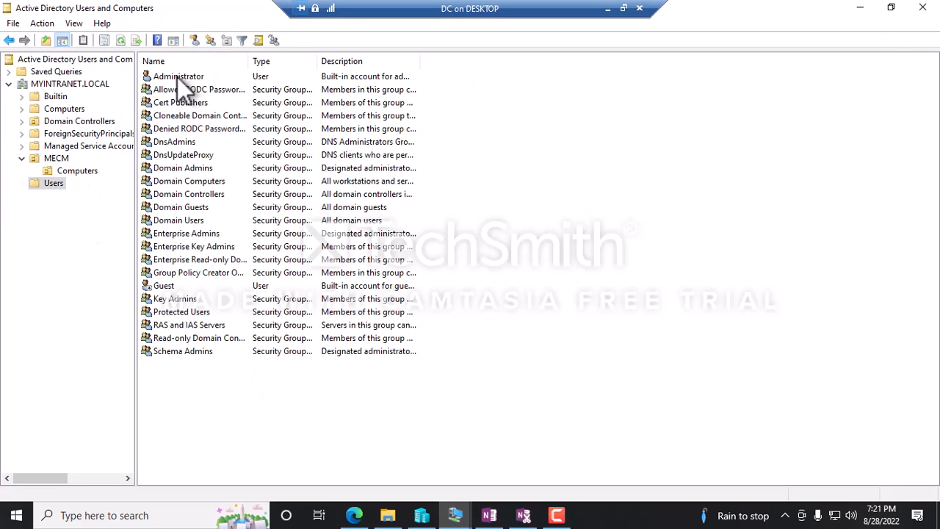
{"action": "left_click", "coordinate": [177, 77]}
{"action": "right_click", "coordinate": [177, 76]}
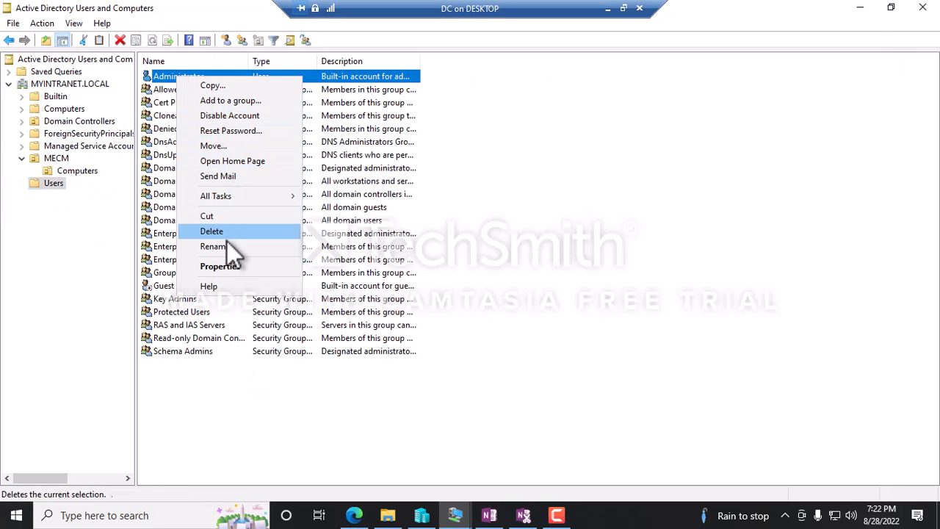
{"action": "left_click", "coordinate": [214, 85]}
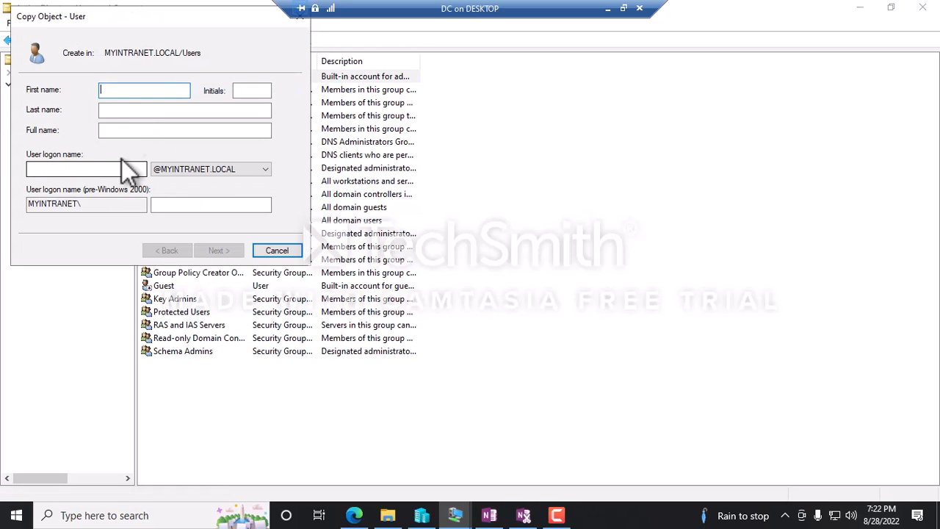
Copy the SQL service account name from the MECM notes and paste it as the first name.
{"action": "left_click", "coordinate": [608, 8]}
{"action": "left_click", "coordinate": [504, 515]}
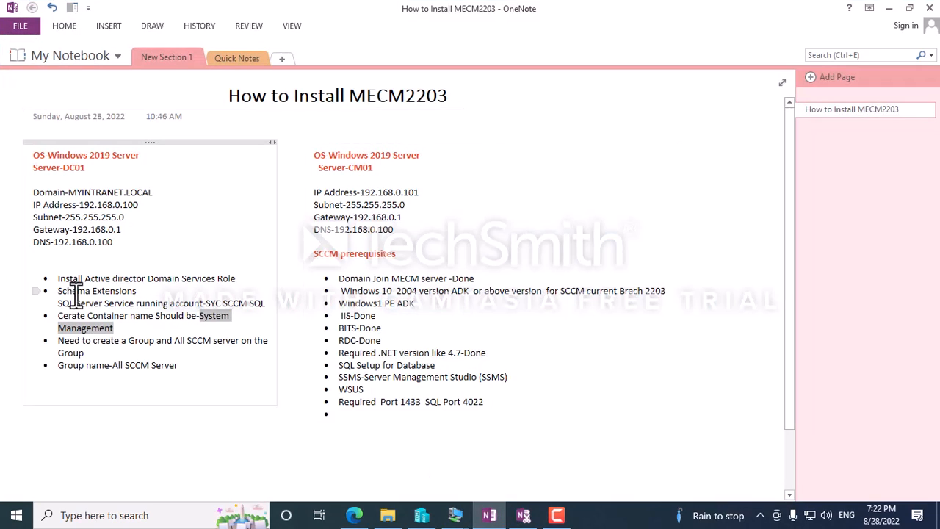
{"action": "left_click_drag", "start_coordinate": [208, 302], "coordinate": [267, 307]}
{"action": "key", "text": "ctrl+c"}
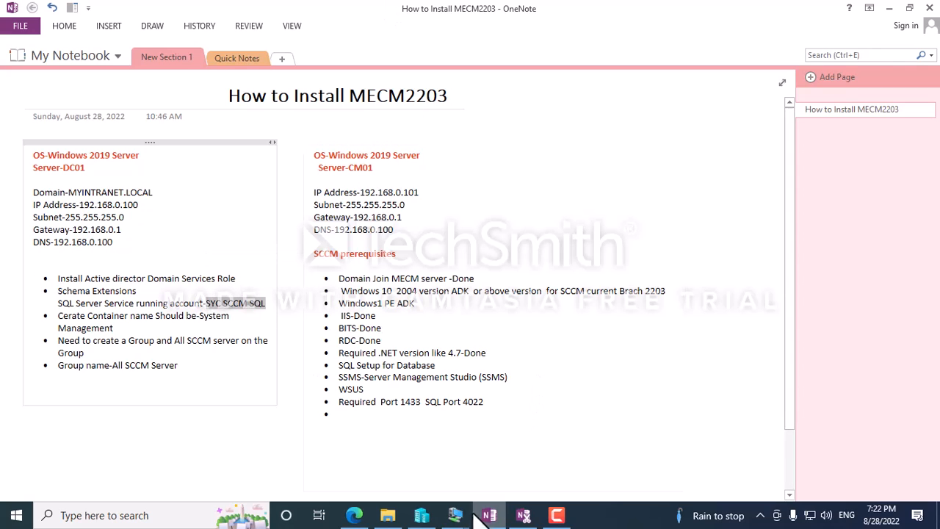
{"action": "mouse_move", "coordinate": [456, 515]}
{"action": "mouse_move", "coordinate": [389, 463]}
{"action": "left_click", "coordinate": [540, 440]}
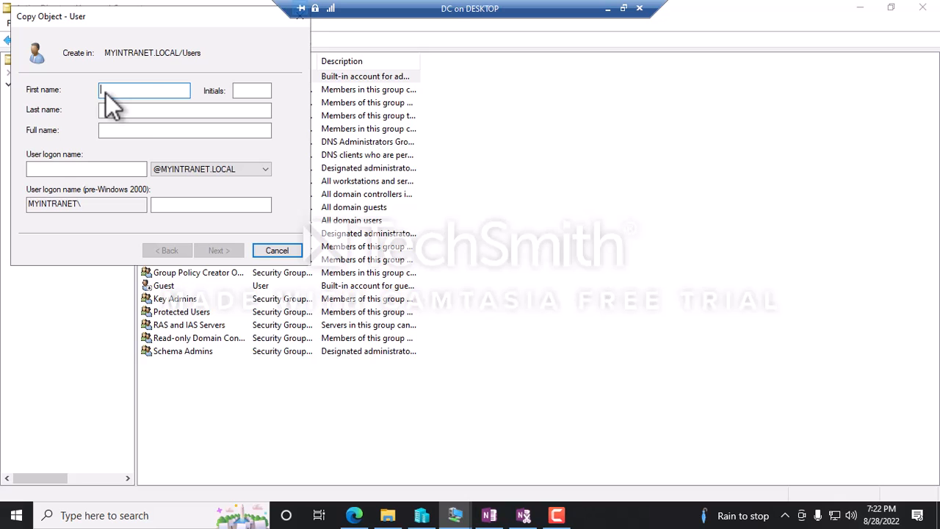
{"action": "key", "text": "ctrl+v"}
Reuse the same account name as the user logon name and continue to the password page.
{"action": "left_click_drag", "start_coordinate": [118, 30], "coordinate": [418, 134]}
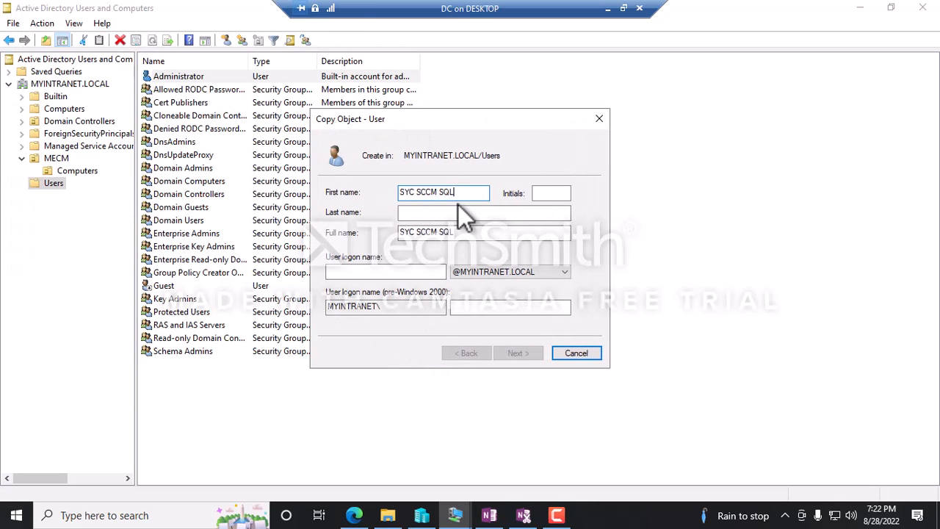
{"action": "key", "text": "ctrl+a"}
{"action": "key", "text": "ctrl+c"}
{"action": "left_click", "coordinate": [345, 271]}
{"action": "key", "text": "ctrl+v"}
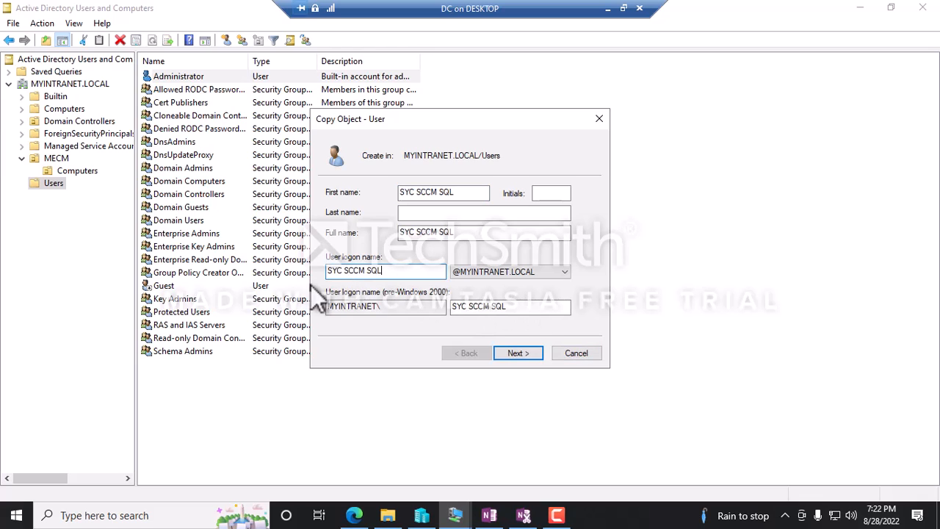
{"action": "left_click", "coordinate": [520, 354]}
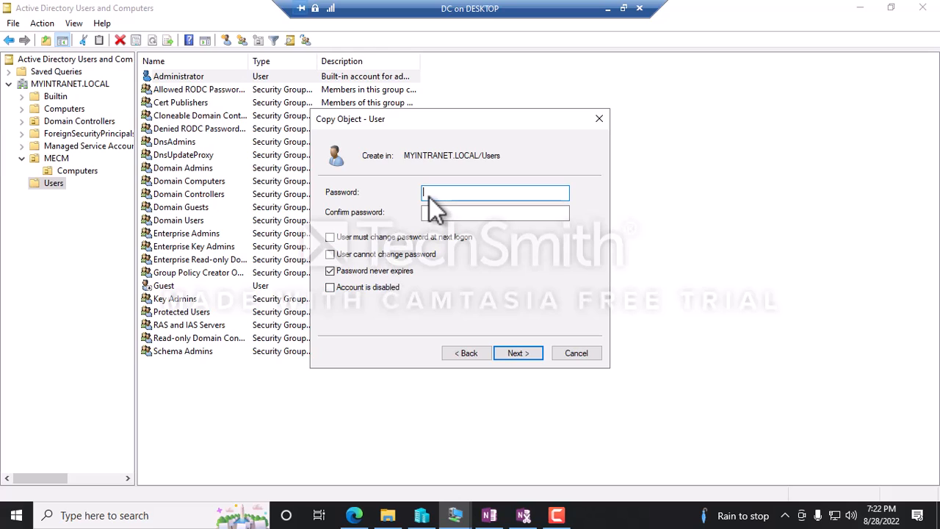
Enter and confirm the password, uncheck Password never expires, and dismiss the mismatch error.
{"action": "type", "text": "••••••••"}
{"action": "key", "text": "Tab"}
{"action": "type", "text": "•"}
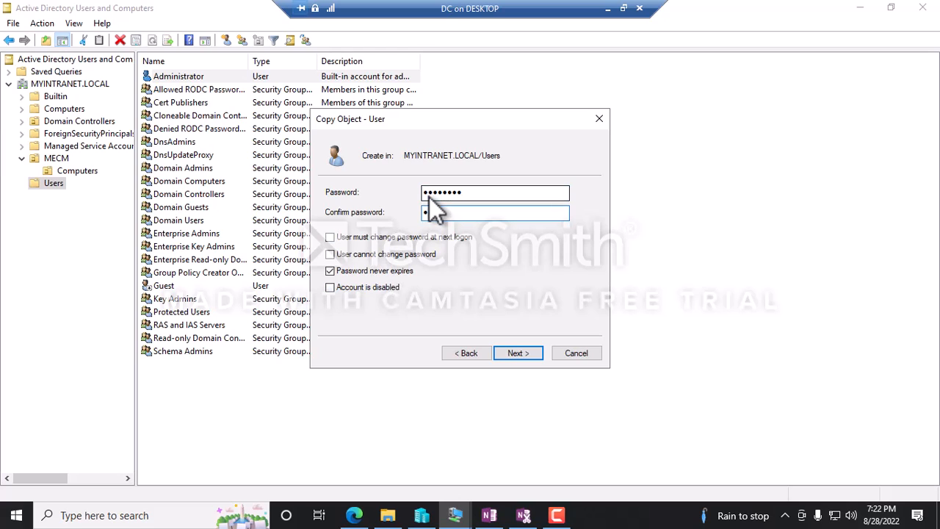
{"action": "type", "text": "•••••••"}
{"action": "left_click", "coordinate": [330, 271]}
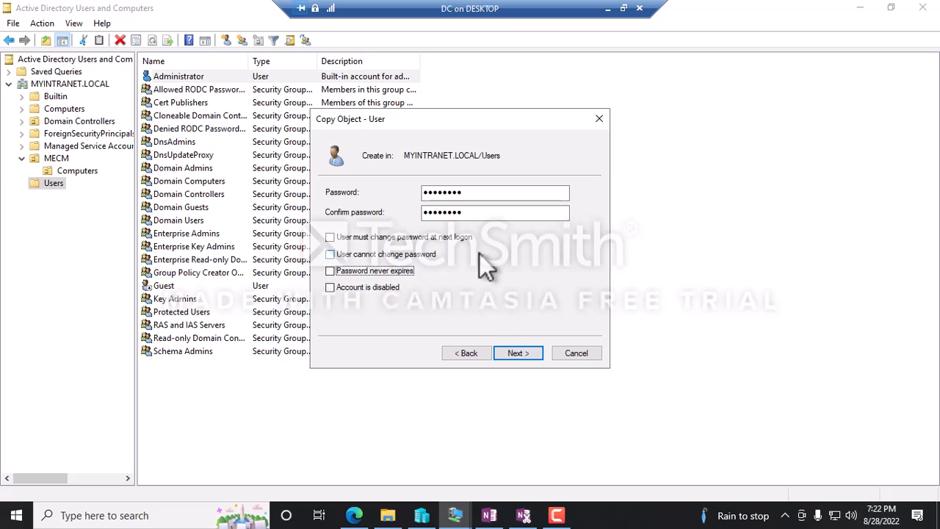
{"action": "left_click", "coordinate": [520, 359]}
{"action": "left_click", "coordinate": [536, 313]}
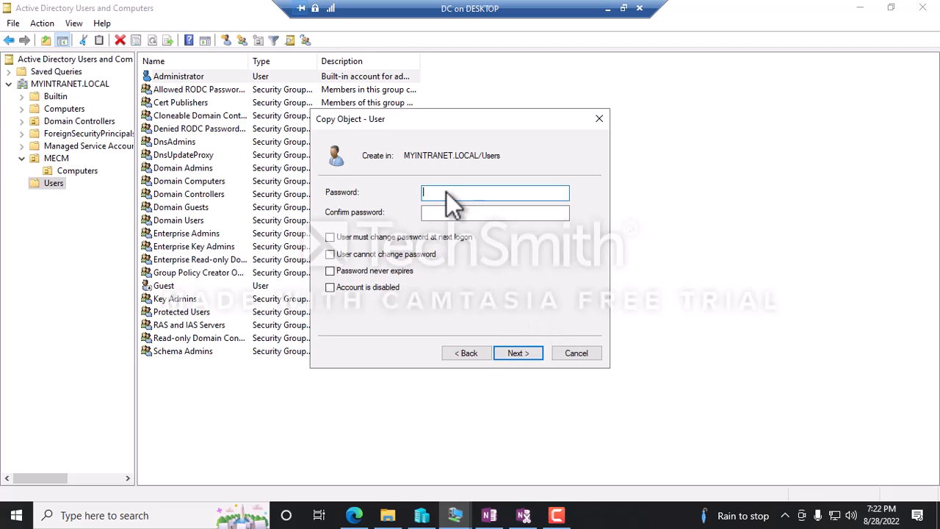
Re-enter the matching password, finish creating the SYC SCCM SQL account, and minimize the DC session.
{"action": "type", "text": "********"}
{"action": "key", "text": "Tab"}
{"action": "type", "text": "****"}
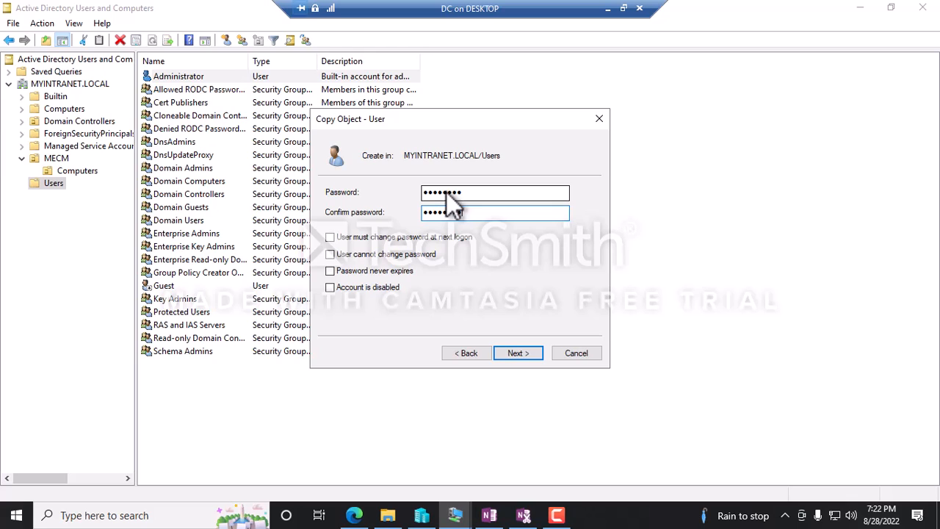
{"action": "left_click", "coordinate": [511, 358]}
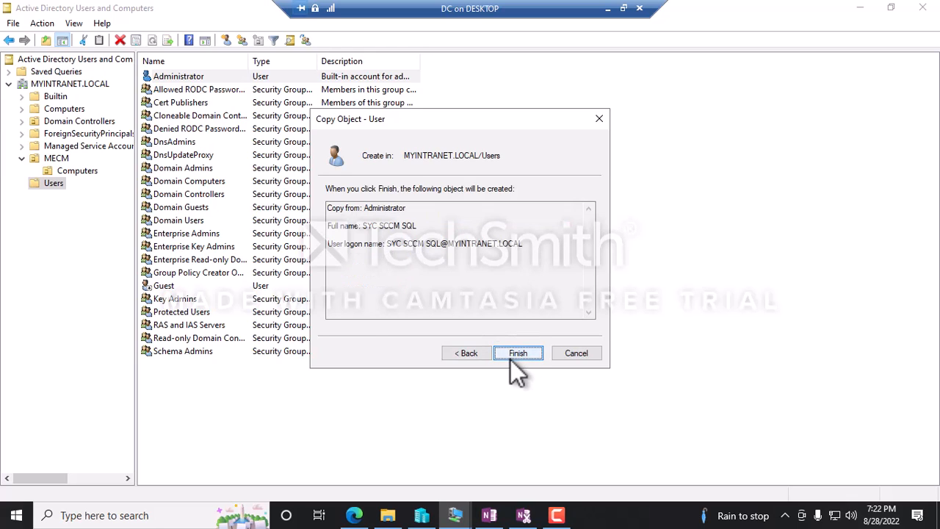
{"action": "left_click", "coordinate": [511, 359]}
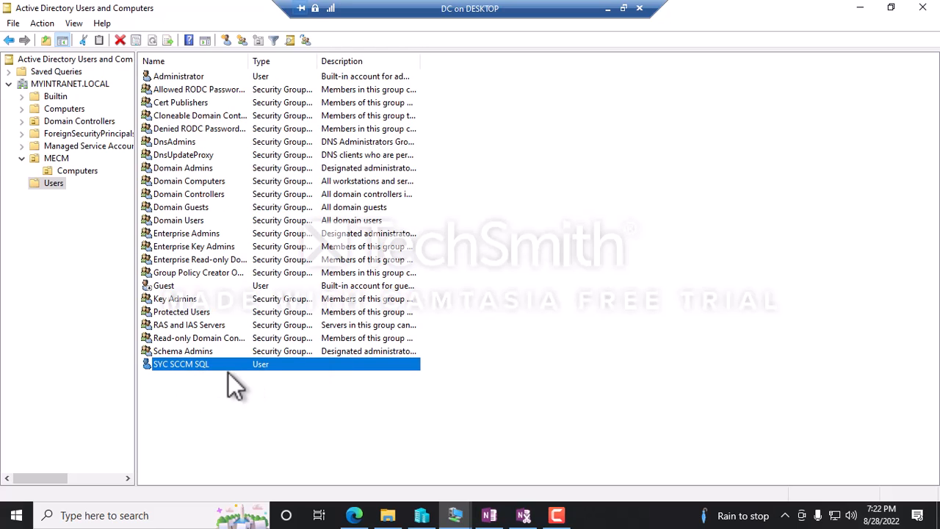
{"action": "left_click", "coordinate": [608, 8]}
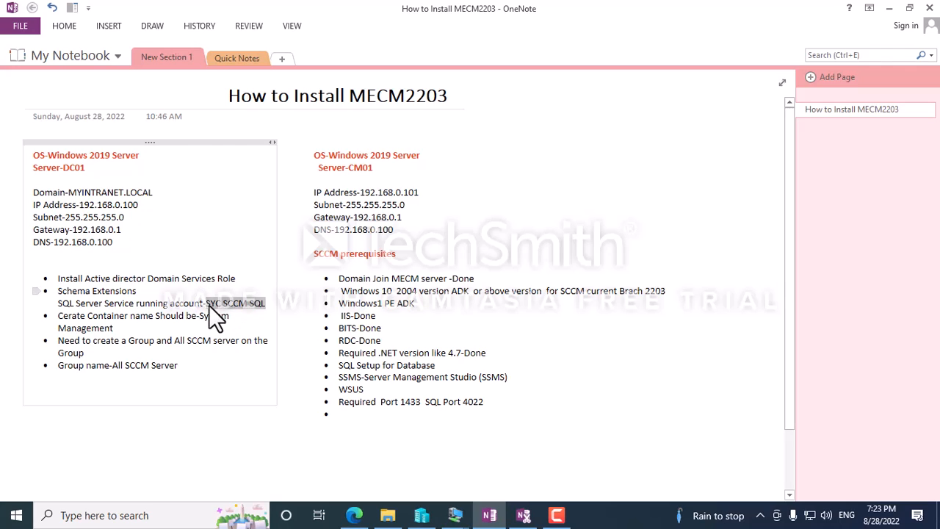
Append '-Done' to the SQL service account and Group name lines in the OneNote notes.
{"action": "left_click", "coordinate": [271, 306]}
{"action": "type", "text": "-Done"}
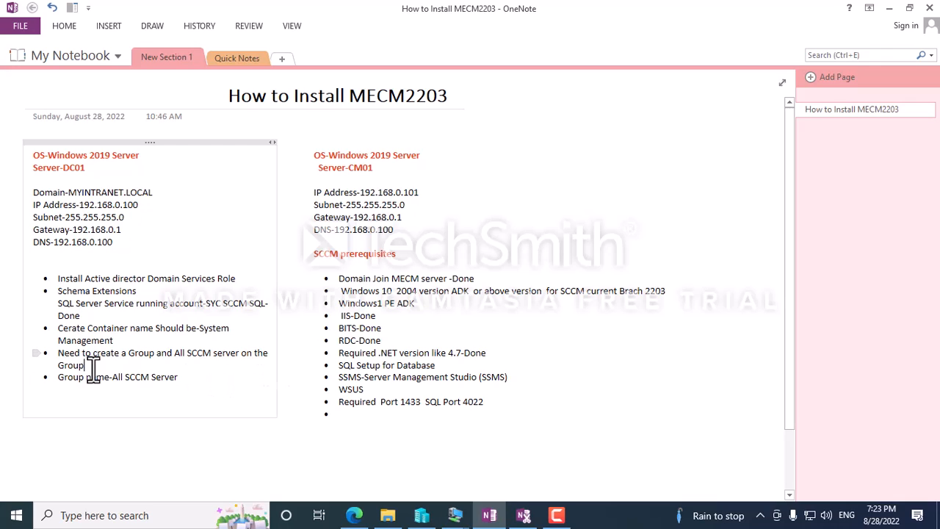
{"action": "left_click", "coordinate": [188, 379]}
{"action": "type", "text": "-Done"}
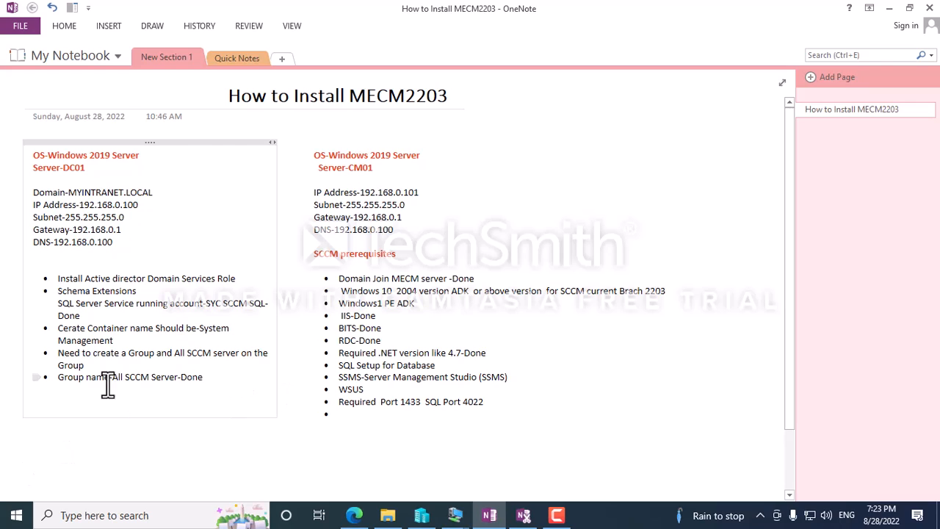
Switch from the DC window to the CM01 virtual machine window via the taskbar.
{"action": "left_click", "coordinate": [455, 516]}
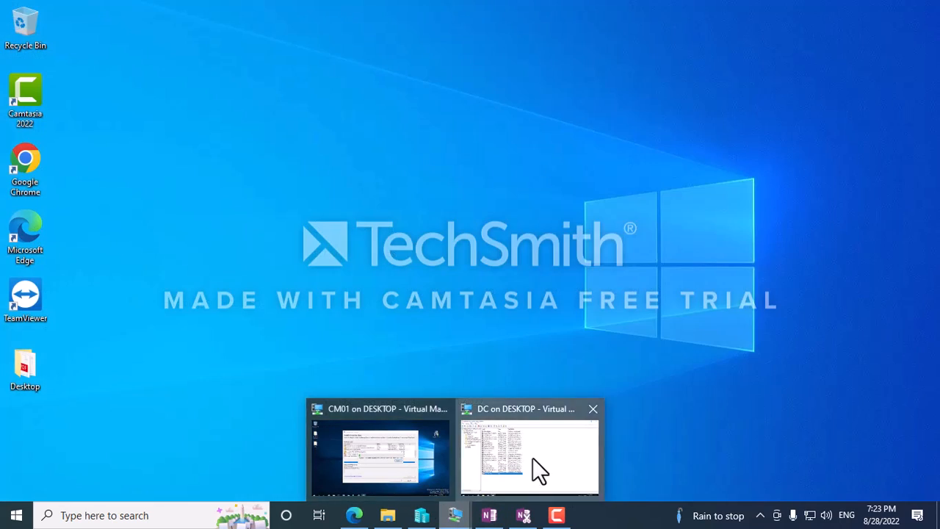
{"action": "left_click", "coordinate": [535, 469]}
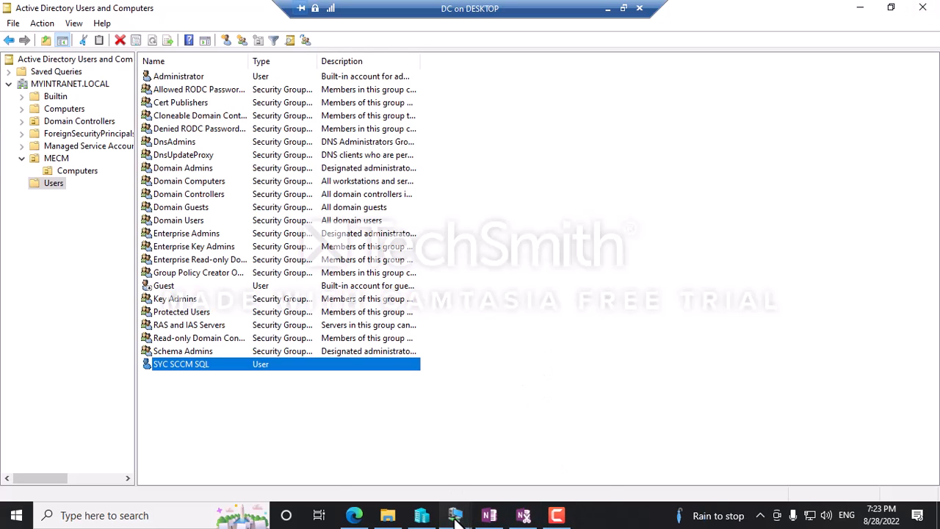
{"action": "mouse_move", "coordinate": [456, 515]}
{"action": "left_click", "coordinate": [384, 468]}
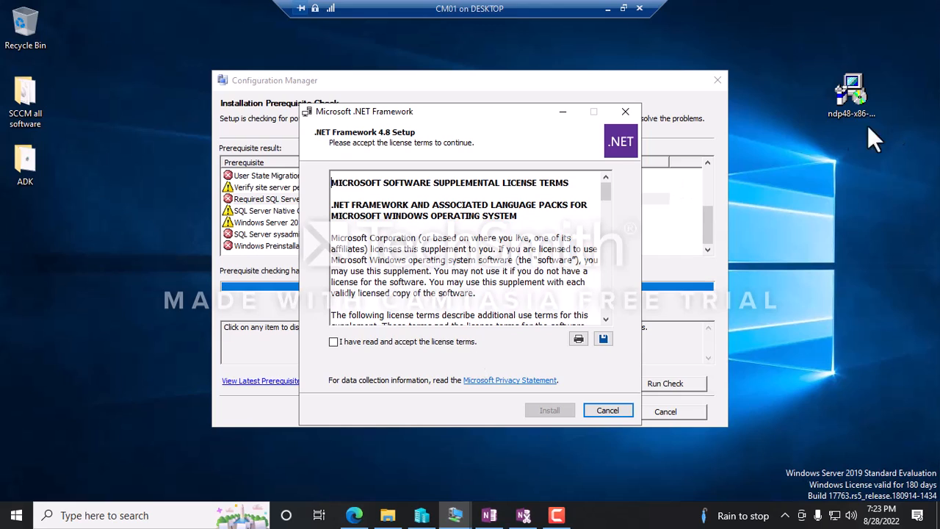
Accept the .NET Framework 4.8 license and install it, then scroll through the prerequisite errors and warnings.
{"action": "left_click", "coordinate": [333, 342]}
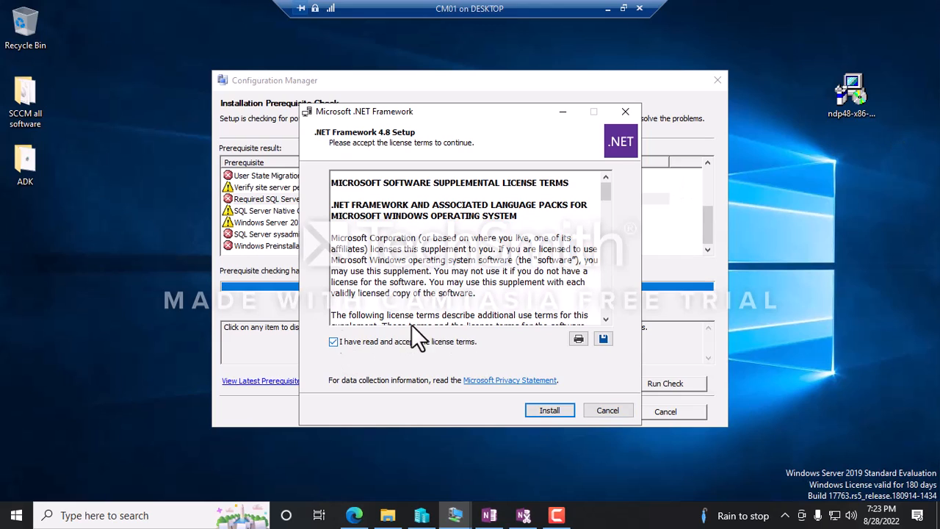
{"action": "left_click", "coordinate": [543, 410]}
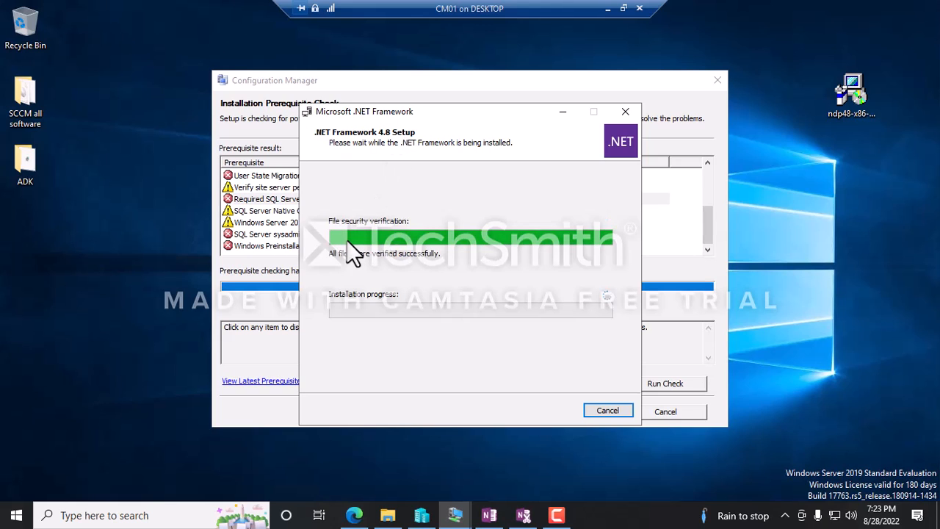
{"action": "left_click", "coordinate": [272, 189]}
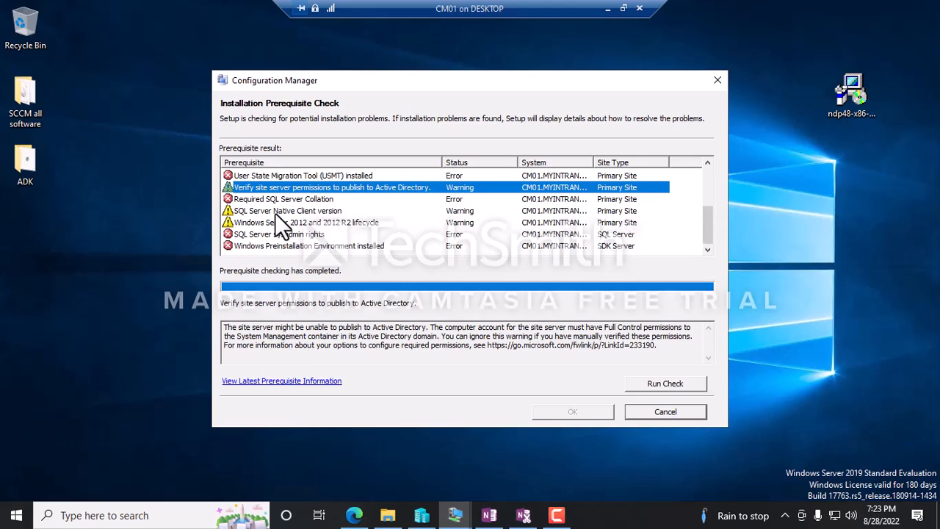
{"action": "scroll", "coordinate": [275, 213], "scroll_direction": "up", "scroll_amount": 3}
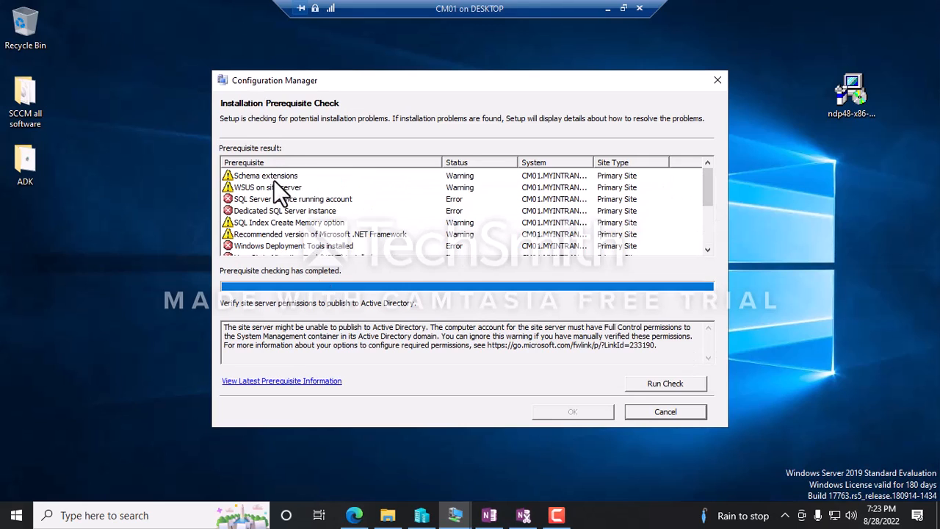
{"action": "scroll", "coordinate": [301, 209], "scroll_direction": "down", "scroll_amount": 2}
{"action": "scroll", "coordinate": [285, 235], "scroll_direction": "down", "scroll_amount": 1}
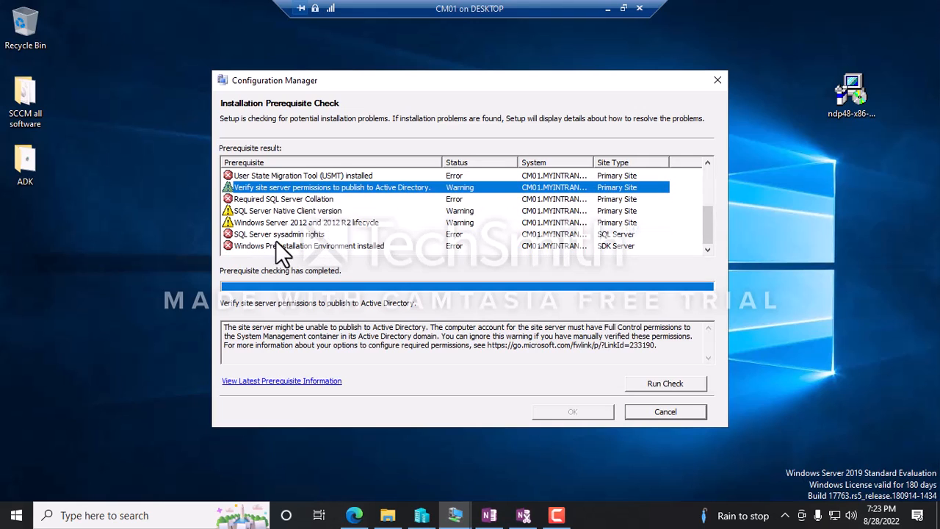
{"action": "scroll", "coordinate": [277, 241], "scroll_direction": "up", "scroll_amount": 2}
{"action": "scroll", "coordinate": [273, 242], "scroll_direction": "up", "scroll_amount": 1}
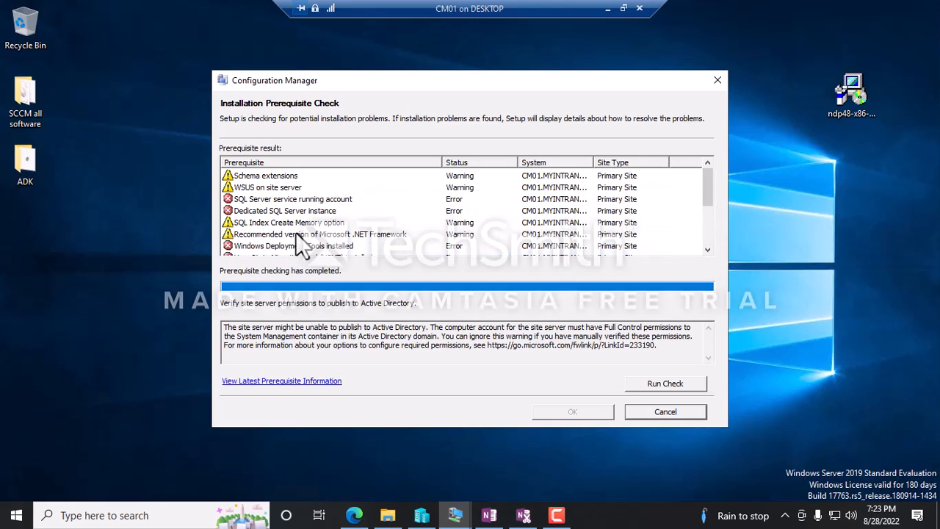
{"action": "scroll", "coordinate": [312, 228], "scroll_direction": "down", "scroll_amount": 3}
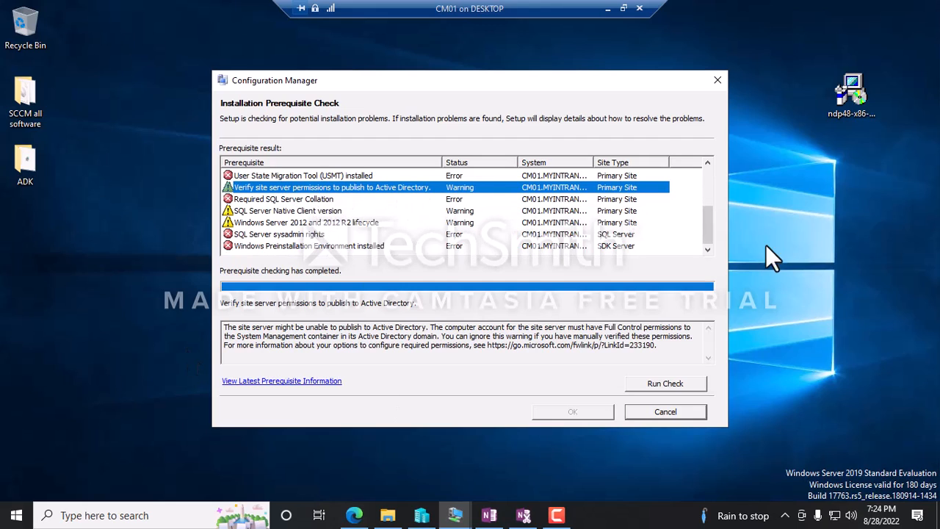
{"action": "scroll", "coordinate": [297, 211], "scroll_direction": "up", "scroll_amount": 3}
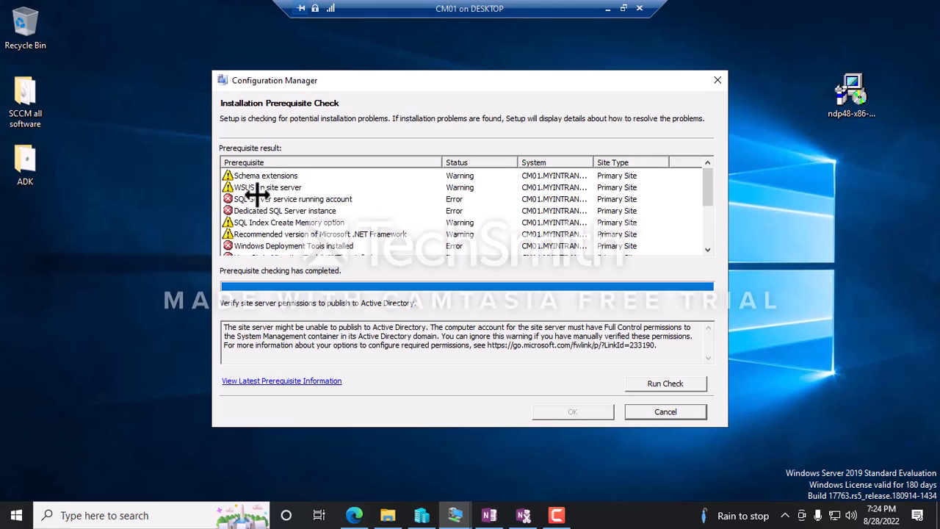
{"action": "scroll", "coordinate": [276, 211], "scroll_direction": "down", "scroll_amount": 3}
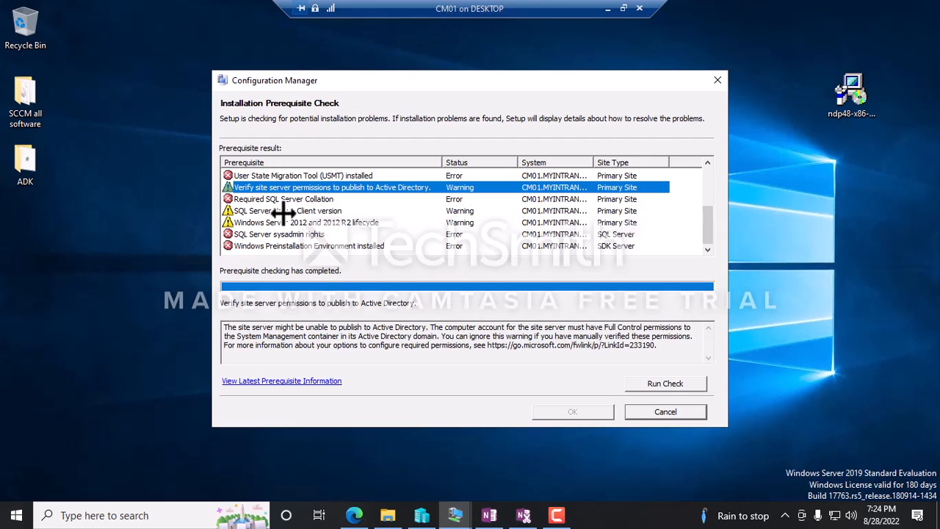
{"action": "scroll", "coordinate": [279, 212], "scroll_direction": "up", "scroll_amount": 2}
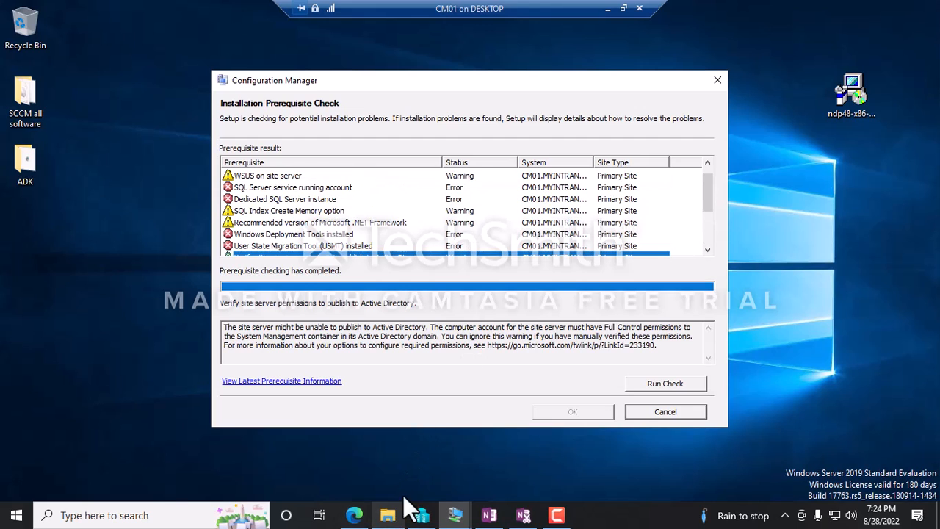
Minimize CM01 and close the old CM01 and DC connection windows from Hyper-V Manager.
{"action": "left_click", "coordinate": [136, 480]}
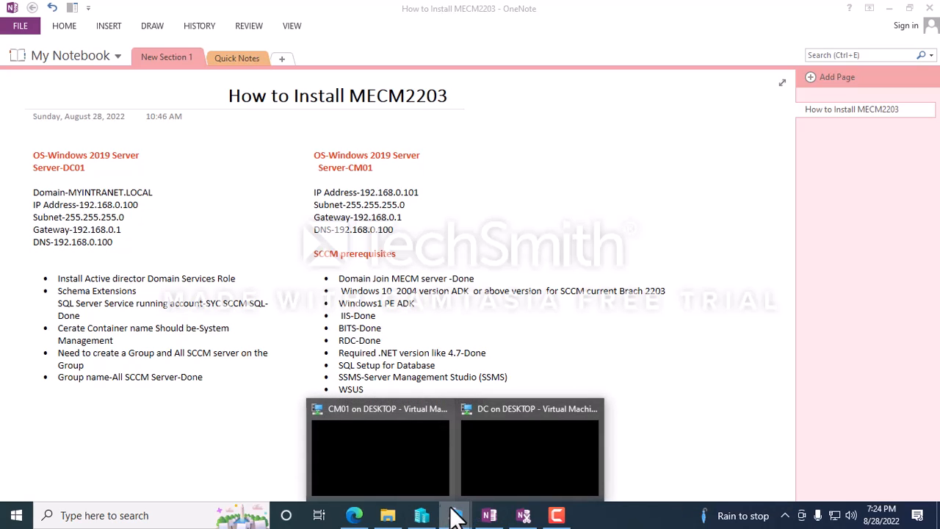
{"action": "left_click", "coordinate": [422, 515]}
{"action": "right_click", "coordinate": [173, 128]}
{"action": "left_click", "coordinate": [215, 131]}
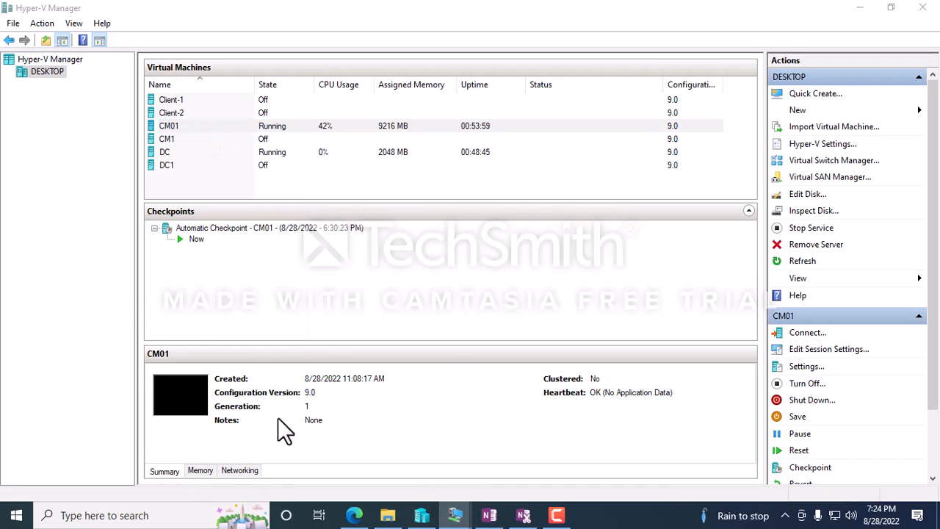
{"action": "mouse_move", "coordinate": [456, 515]}
{"action": "left_click", "coordinate": [440, 408]}
{"action": "left_click", "coordinate": [512, 408]}
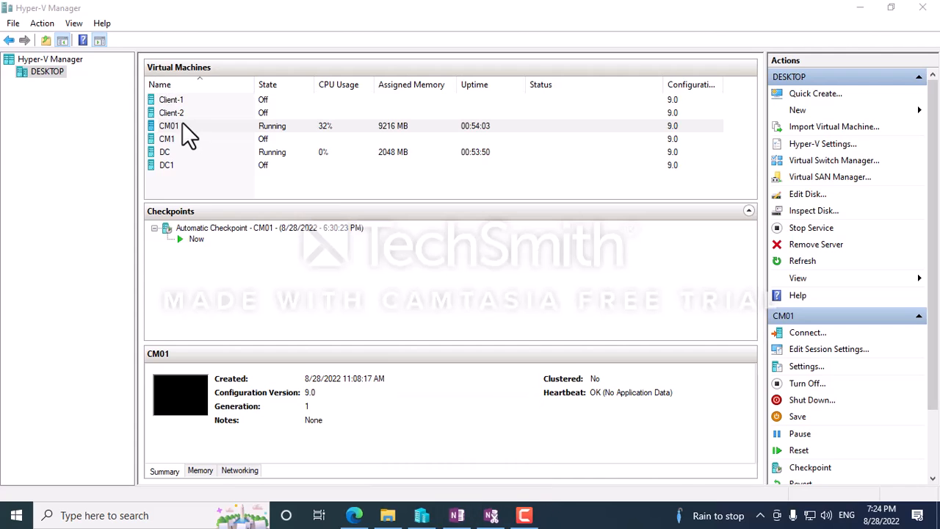
Open a new connection to CM01 and sign in with the password.
{"action": "right_click", "coordinate": [182, 123]}
{"action": "left_click", "coordinate": [194, 133]}
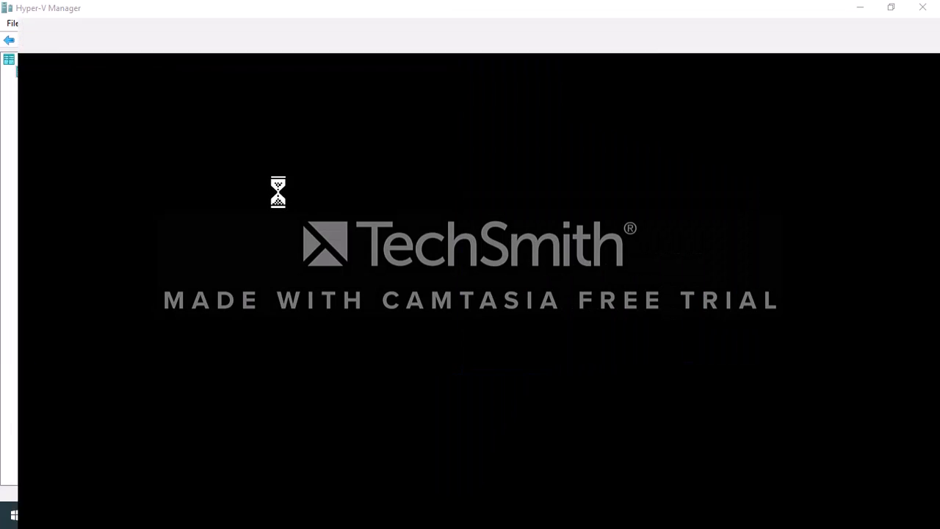
{"action": "type", "text": "P"}
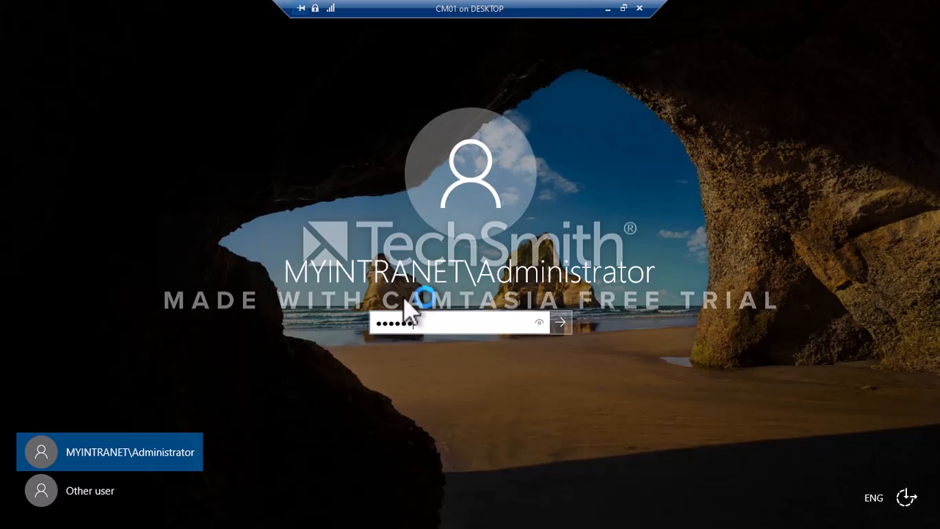
{"action": "key", "text": "Return"}
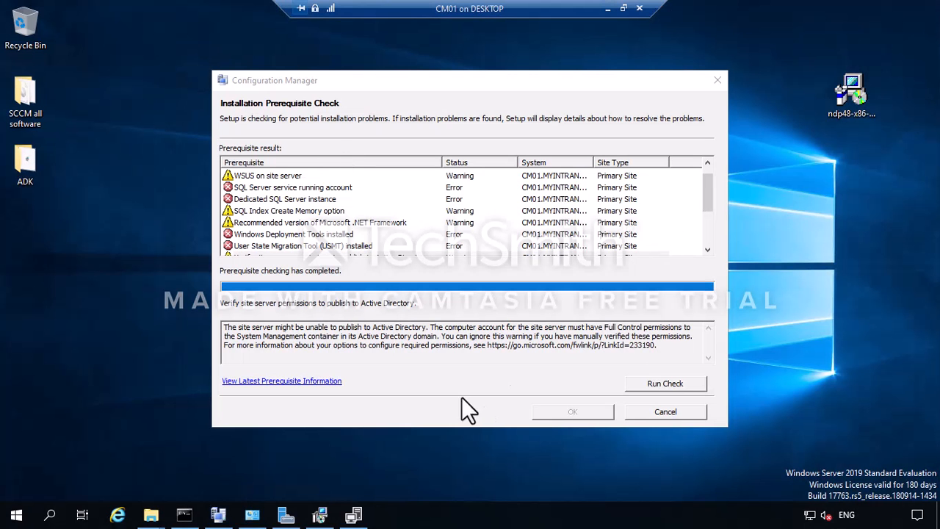
{"action": "scroll", "coordinate": [310, 239], "scroll_direction": "down", "scroll_amount": 3}
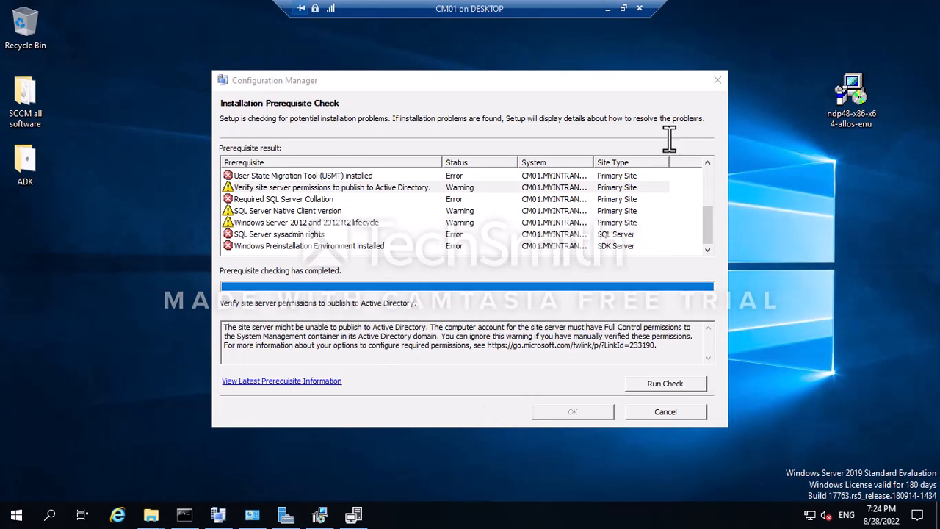
Check the .NET Framework 4.8 setup and ADK download progress on CM01.
{"action": "left_click", "coordinate": [353, 515]}
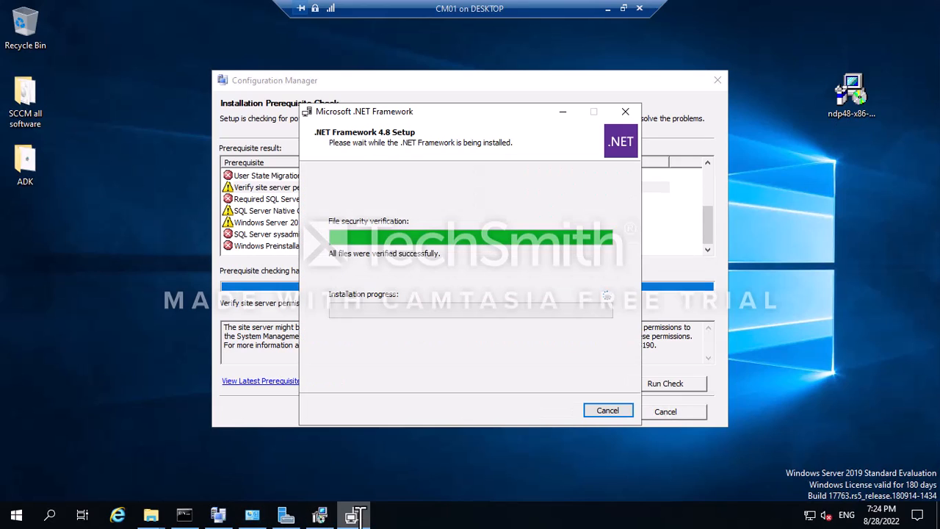
{"action": "left_click", "coordinate": [319, 514]}
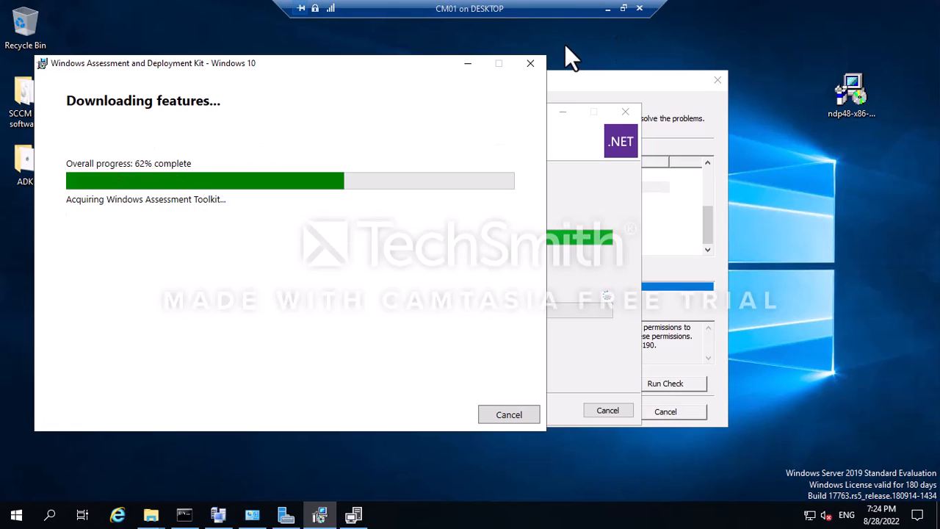
{"action": "left_click", "coordinate": [607, 9]}
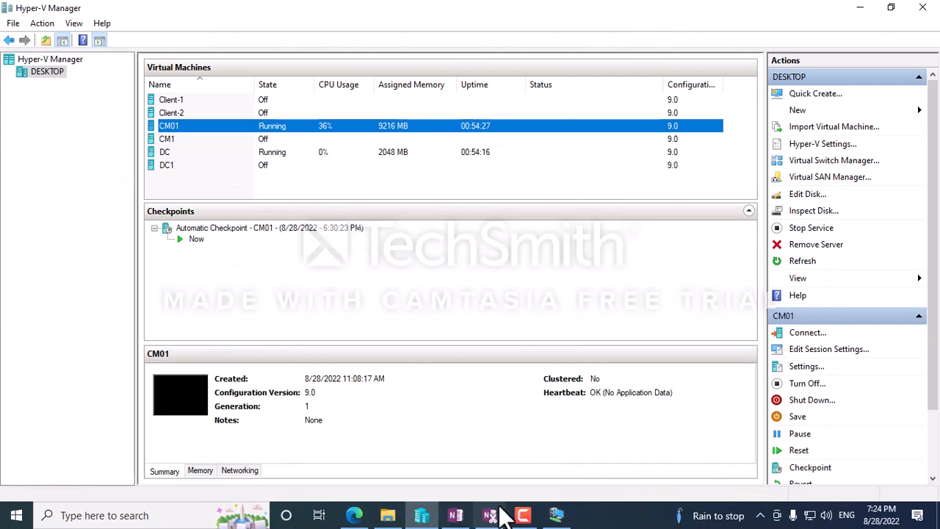
{"action": "left_click", "coordinate": [556, 516]}
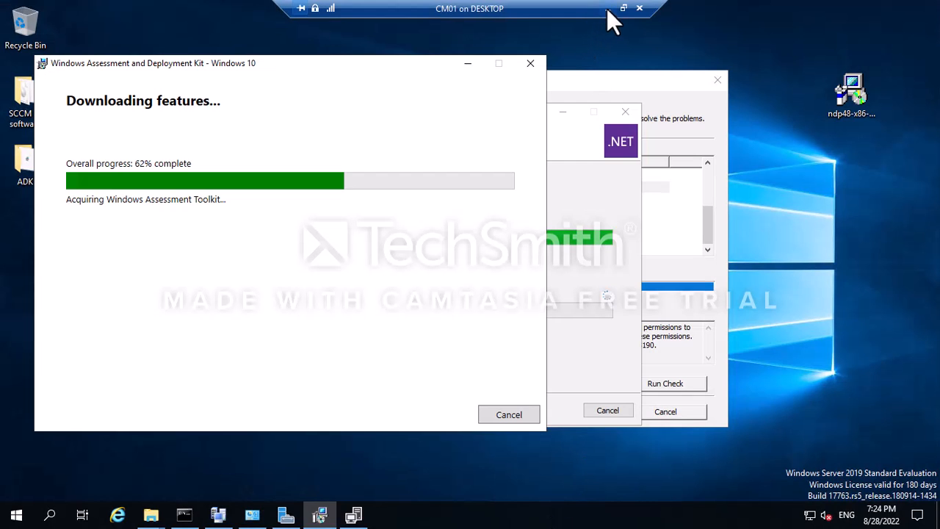
{"action": "left_click", "coordinate": [598, 217]}
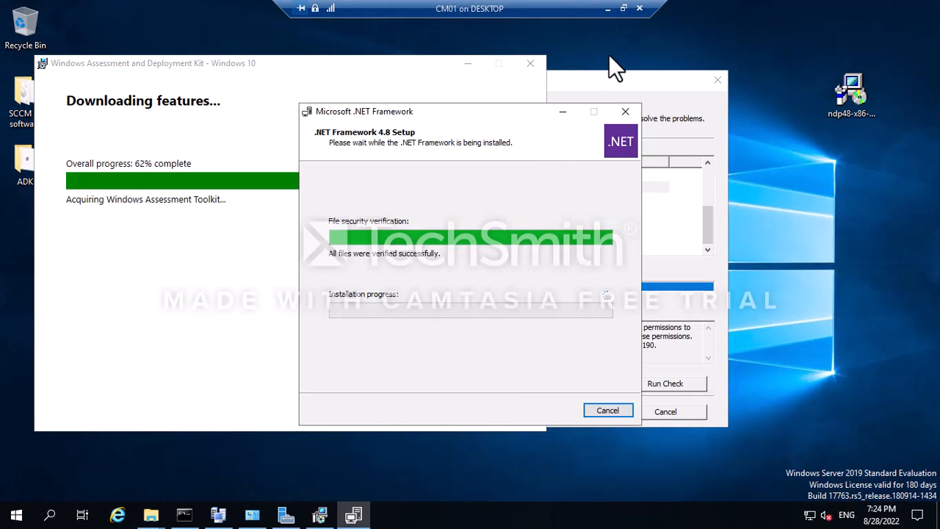
{"action": "left_click", "coordinate": [607, 9]}
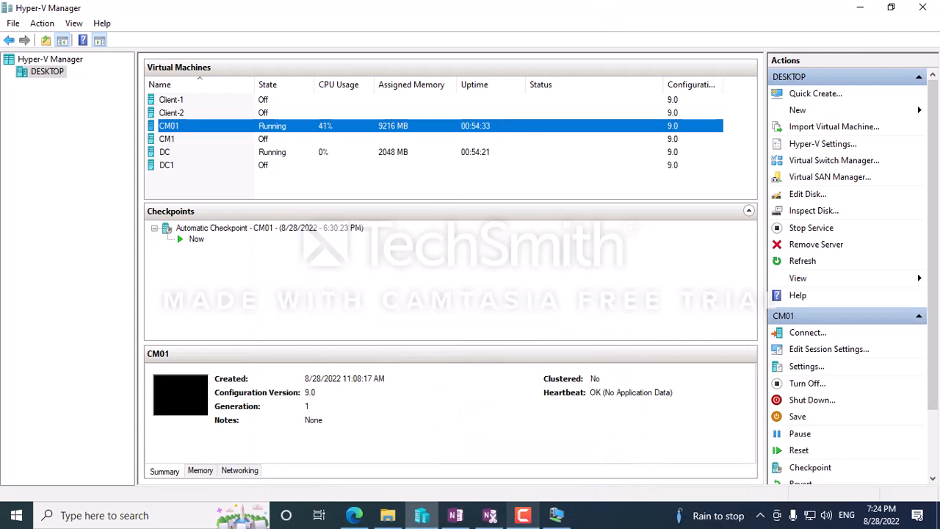
{"action": "left_click", "coordinate": [556, 515]}
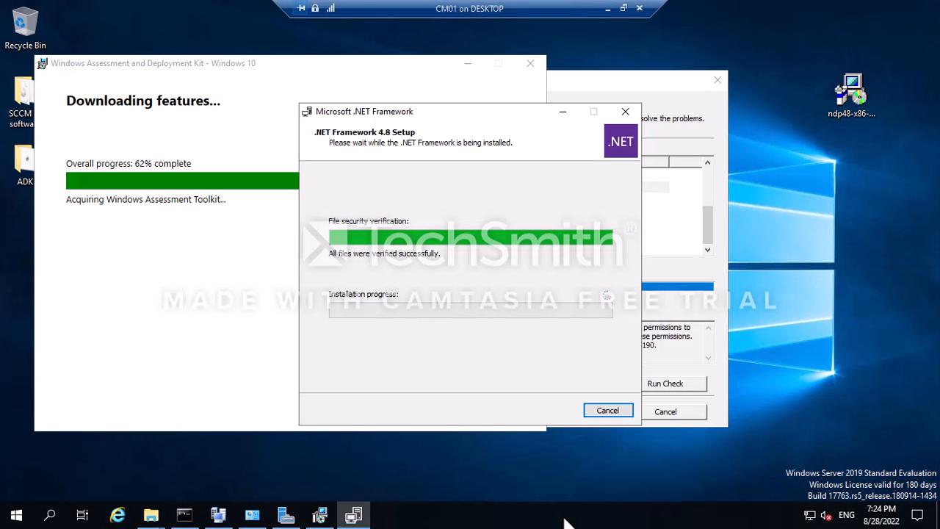
Minimize the CM01 console and connect to the DC virtual machine in Hyper-V Manager.
{"action": "left_click", "coordinate": [607, 9]}
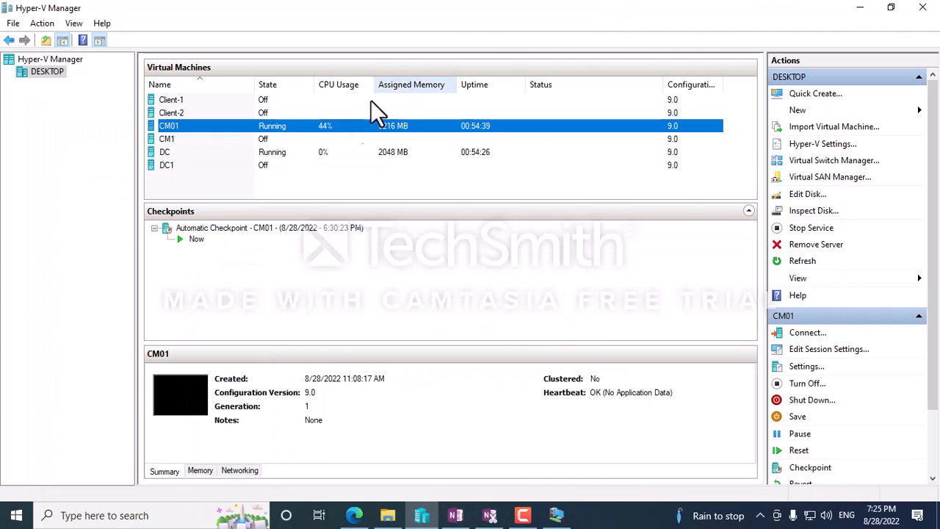
{"action": "right_click", "coordinate": [201, 152]}
{"action": "left_click", "coordinate": [249, 161]}
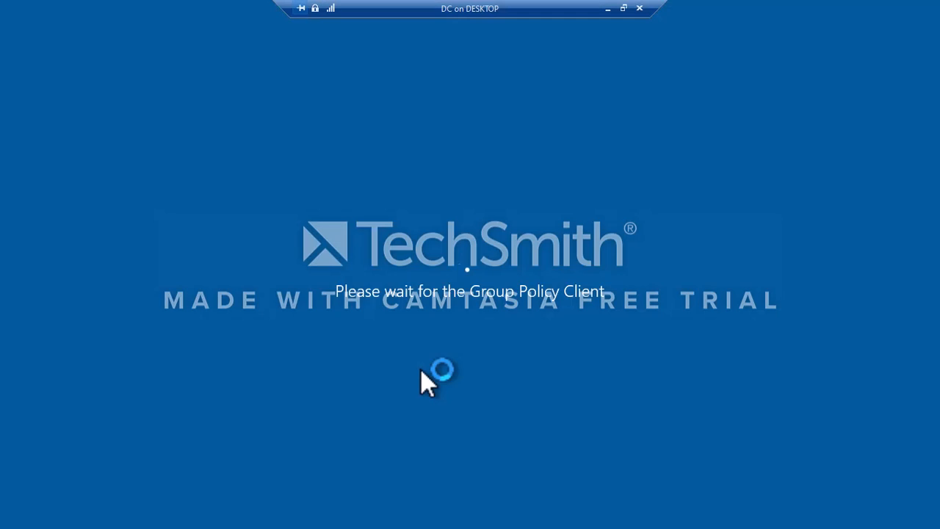
Sign in to DC as Myintranet\Administrator, correcting the misspelled user name first.
{"action": "type", "text": "Myintranet\\Administartro"}
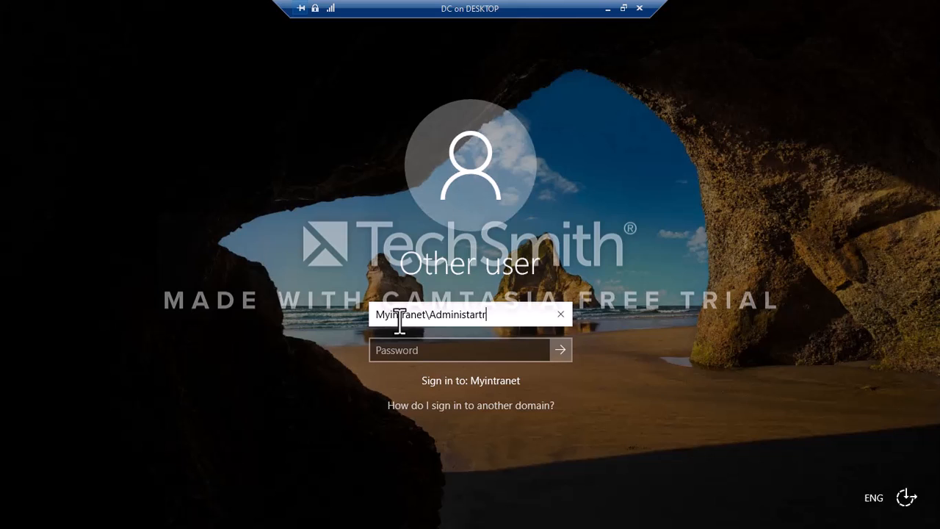
{"action": "key", "text": "Tab"}
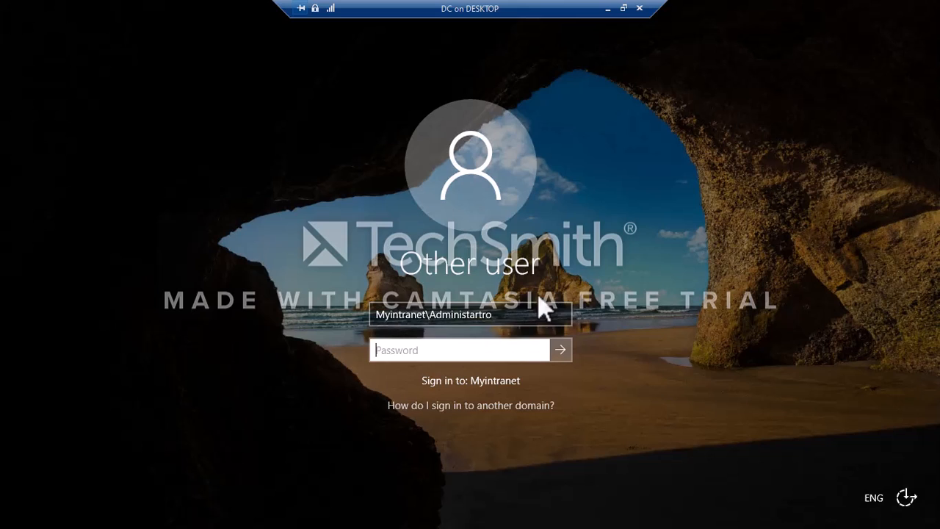
{"action": "left_click_drag", "start_coordinate": [488, 317], "coordinate": [462, 318]}
{"action": "left_click", "coordinate": [495, 318]}
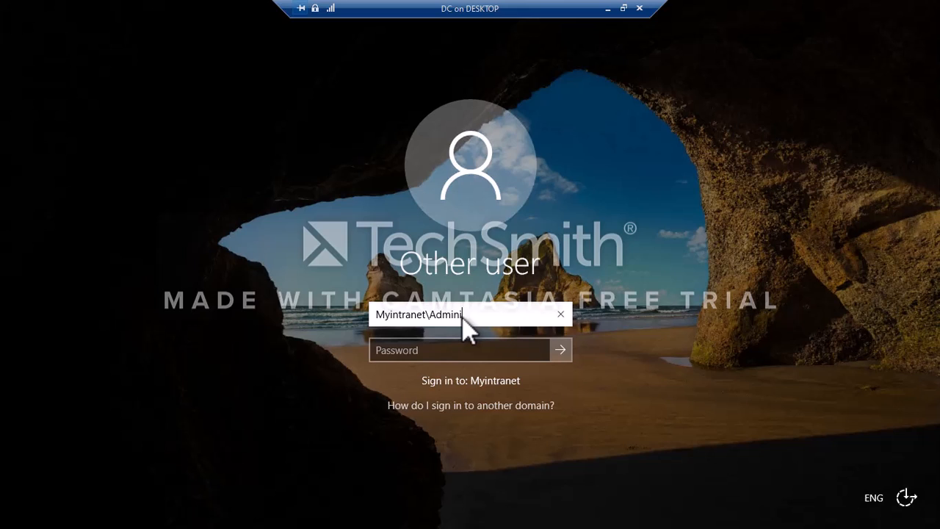
{"action": "type", "text": "strator"}
{"action": "key", "text": "Tab"}
{"action": "type", "text": "••••••••"}
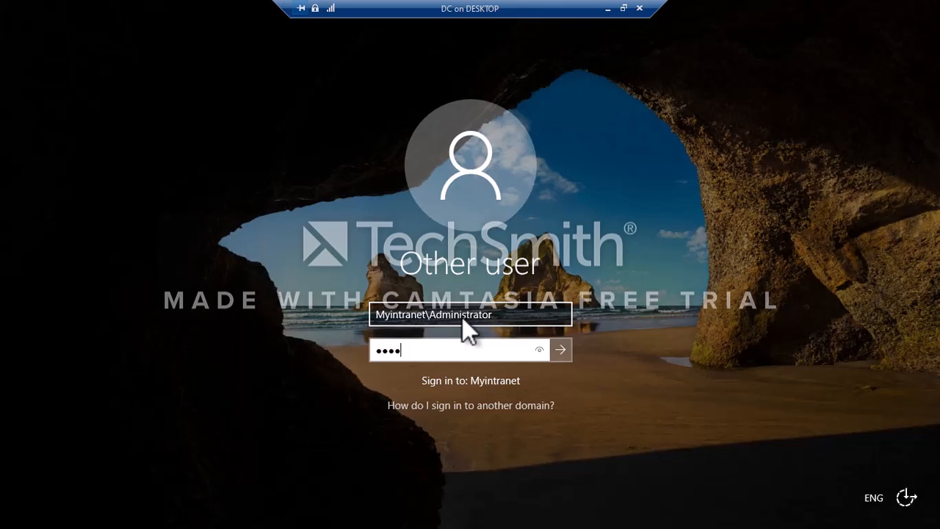
{"action": "key", "text": "Return"}
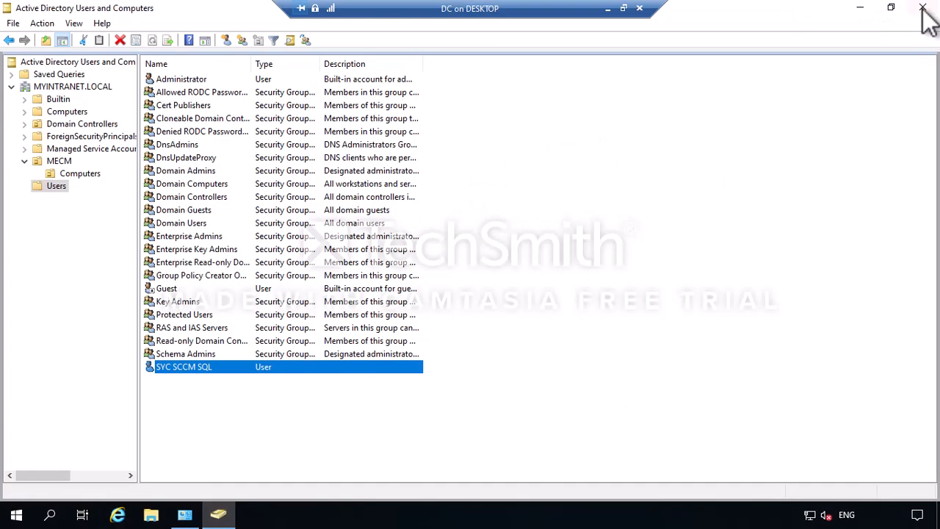
Close the open properties dialog and Active Directory Users and Computers, then minimize the DC session.
{"action": "left_click", "coordinate": [923, 7]}
{"action": "left_click", "coordinate": [556, 287]}
{"action": "left_click", "coordinate": [448, 389]}
{"action": "left_click", "coordinate": [923, 7]}
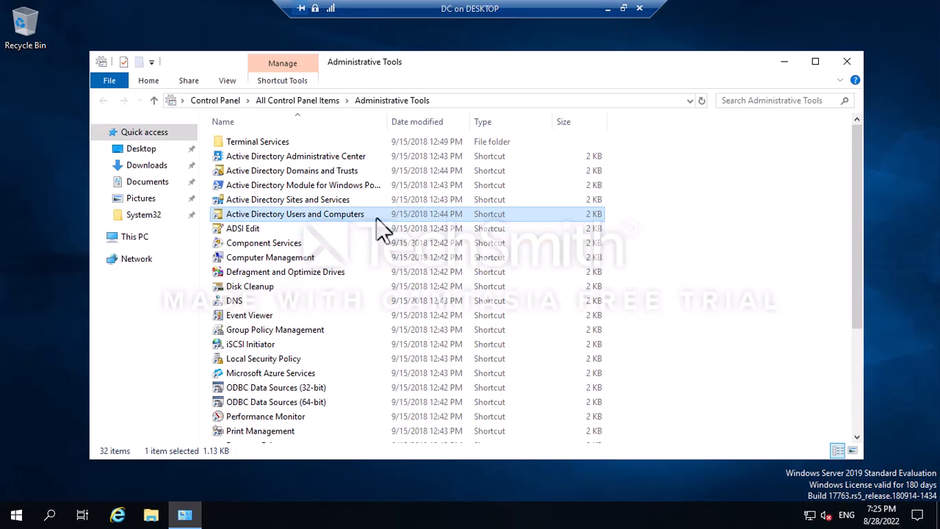
{"action": "left_click", "coordinate": [606, 9]}
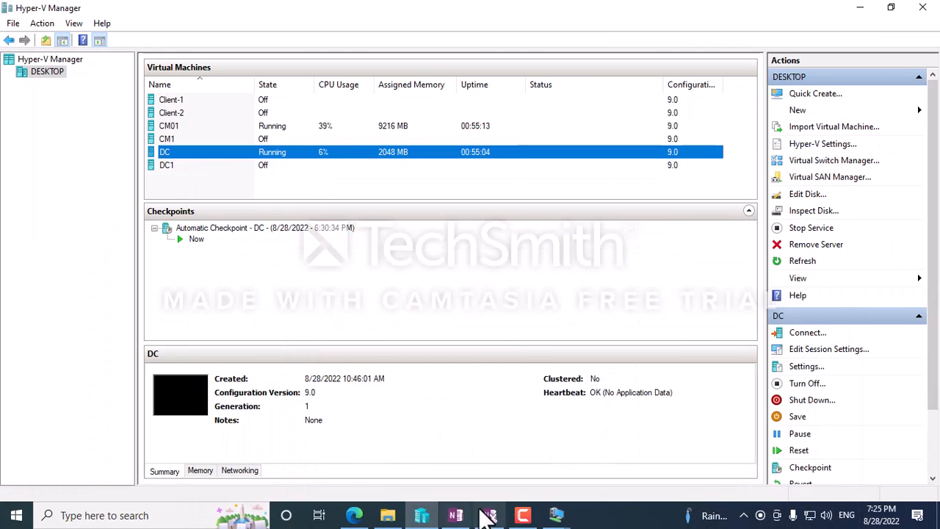
Switch to the CM01 console and bring the ADK download window forward.
{"action": "left_click", "coordinate": [556, 512]}
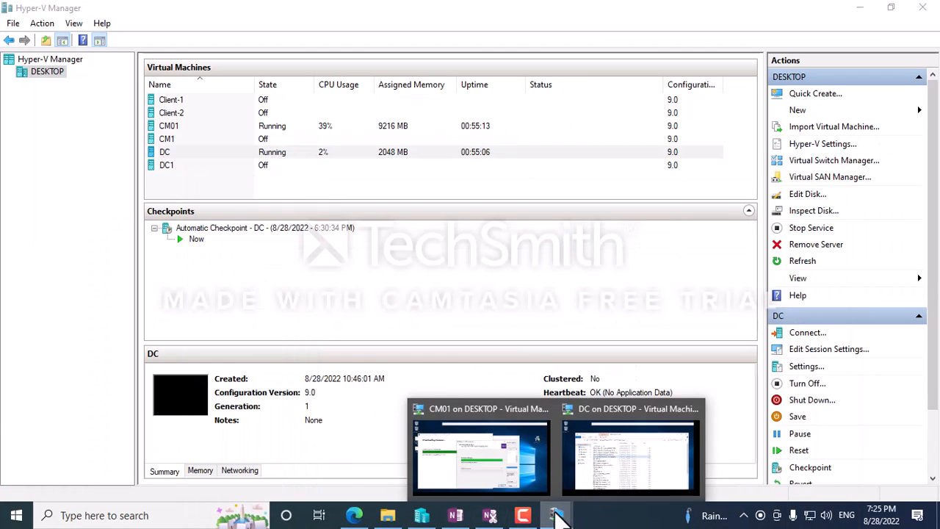
{"action": "left_click", "coordinate": [519, 447]}
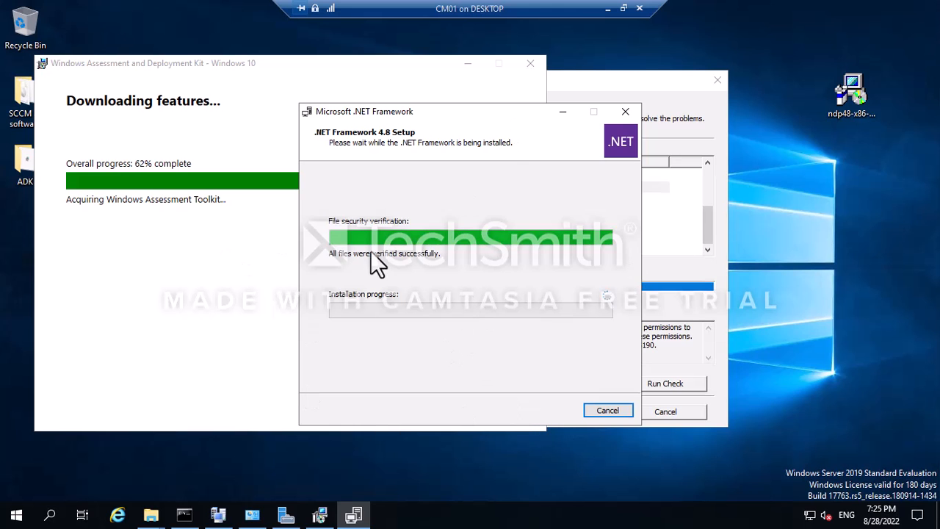
{"action": "left_click", "coordinate": [164, 123]}
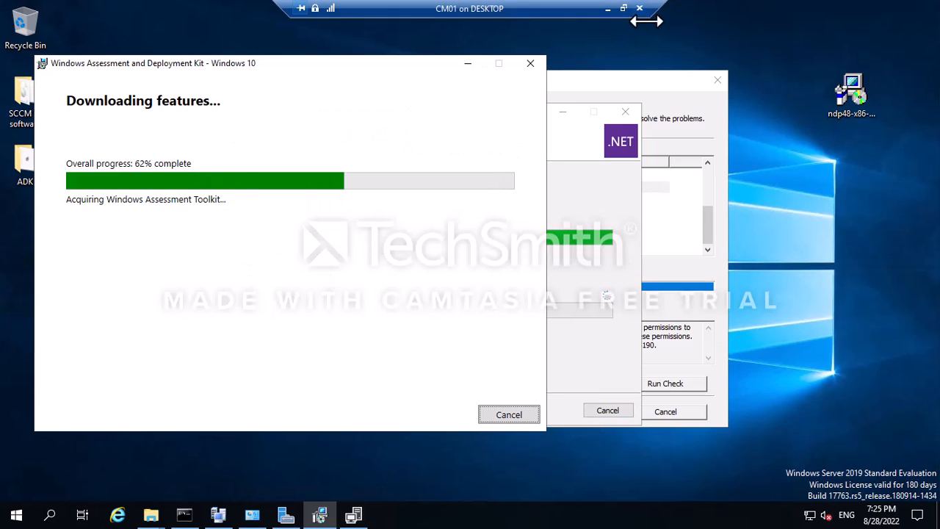
{"action": "left_click", "coordinate": [608, 9]}
Finish the .NET Framework 4.8 setup and choose Restart Later.
{"action": "mouse_move", "coordinate": [557, 516]}
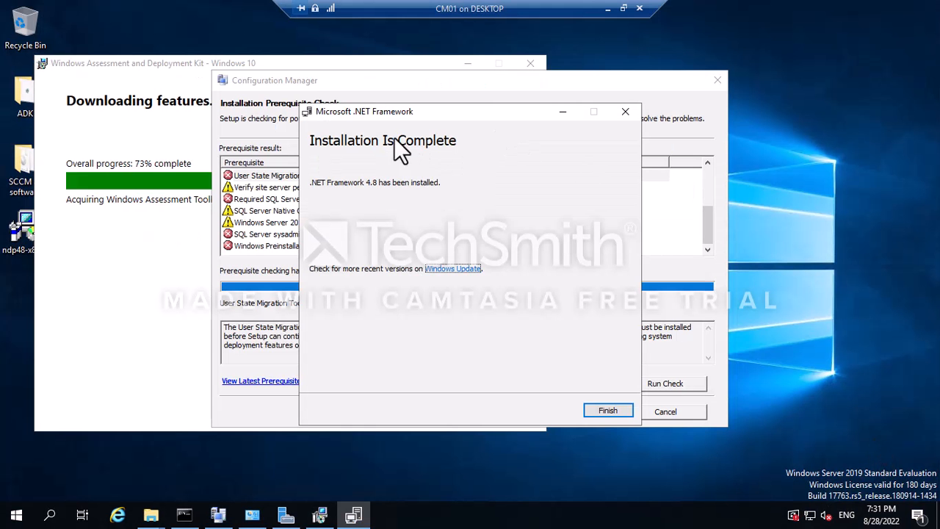
{"action": "left_click", "coordinate": [607, 411]}
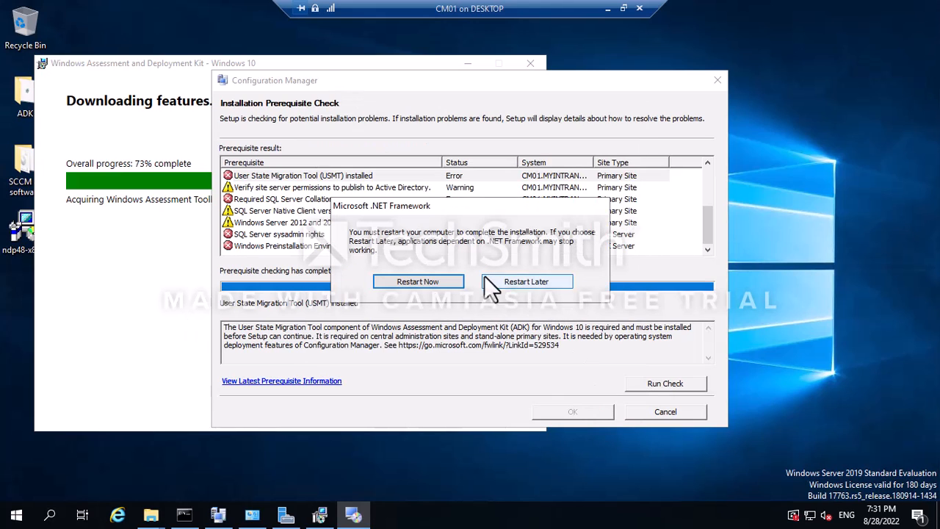
{"action": "left_click_drag", "start_coordinate": [411, 211], "coordinate": [397, 193]}
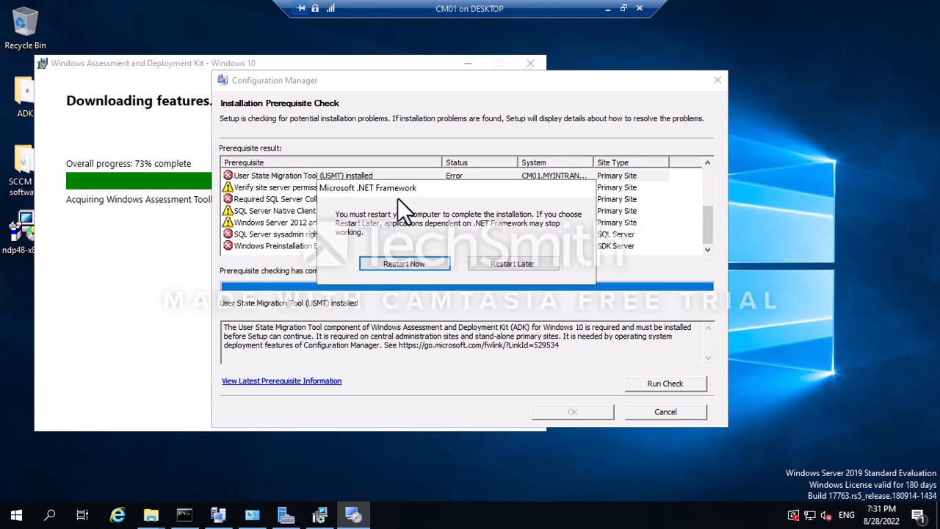
{"action": "left_click", "coordinate": [502, 266]}
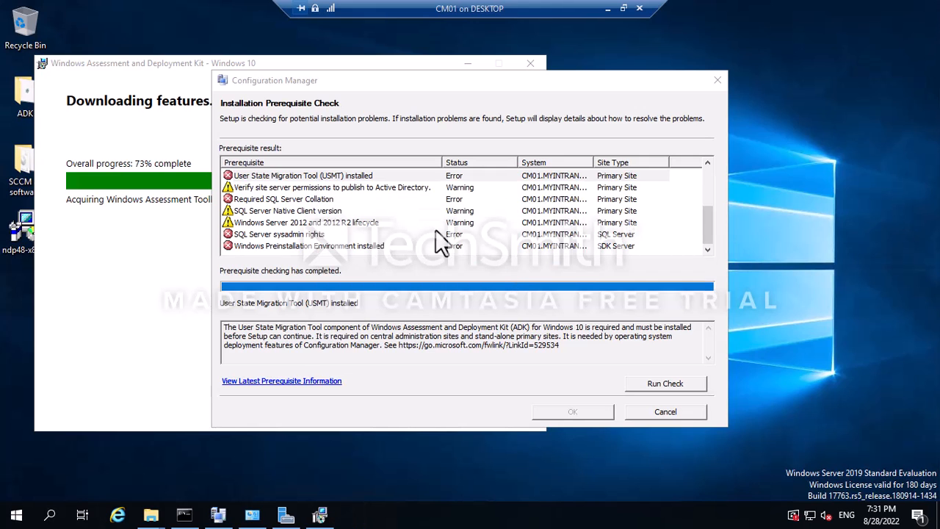
Move the Configuration Manager setup window up and bring the ADK download window forward.
{"action": "left_click_drag", "start_coordinate": [491, 86], "coordinate": [497, 50]}
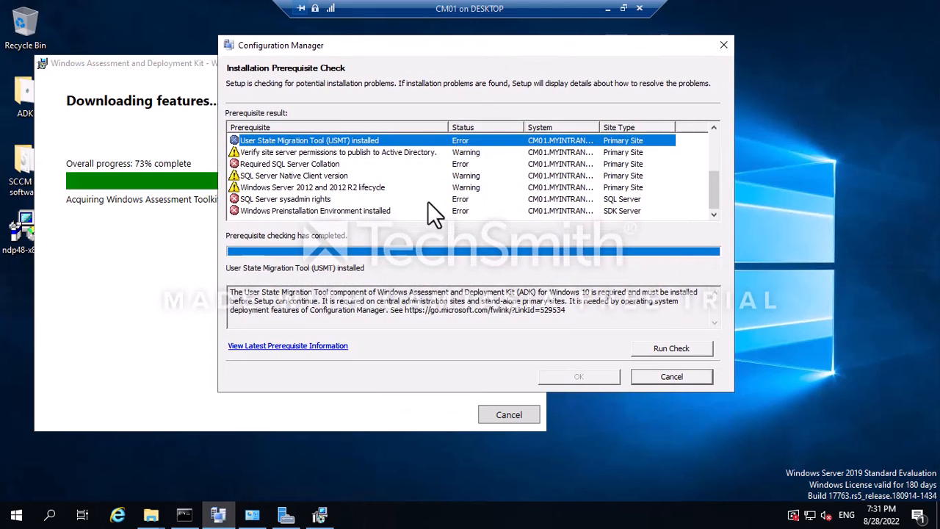
{"action": "left_click", "coordinate": [130, 163]}
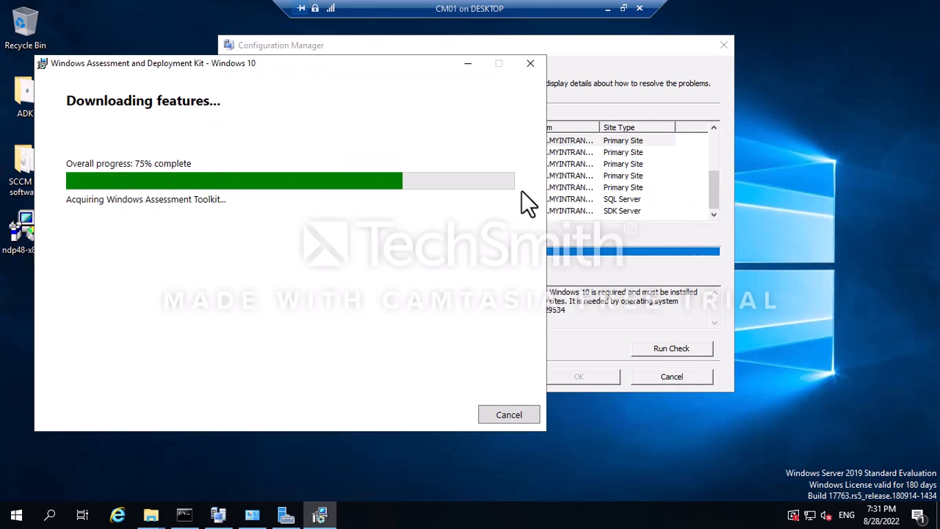
{"action": "left_click_drag", "start_coordinate": [713, 197], "coordinate": [716, 143]}
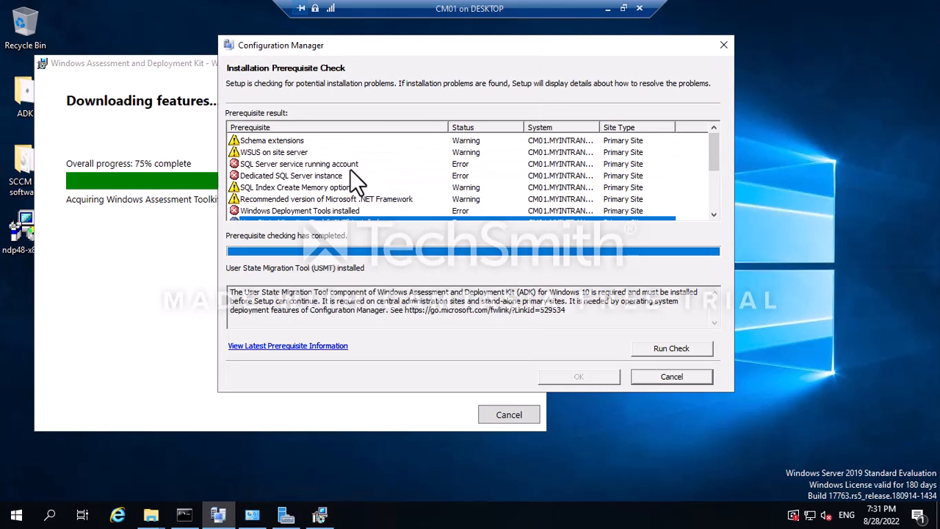
Read the failure details for the SQL Server service account and Dedicated SQL Server instance checks.
{"action": "left_click", "coordinate": [270, 163]}
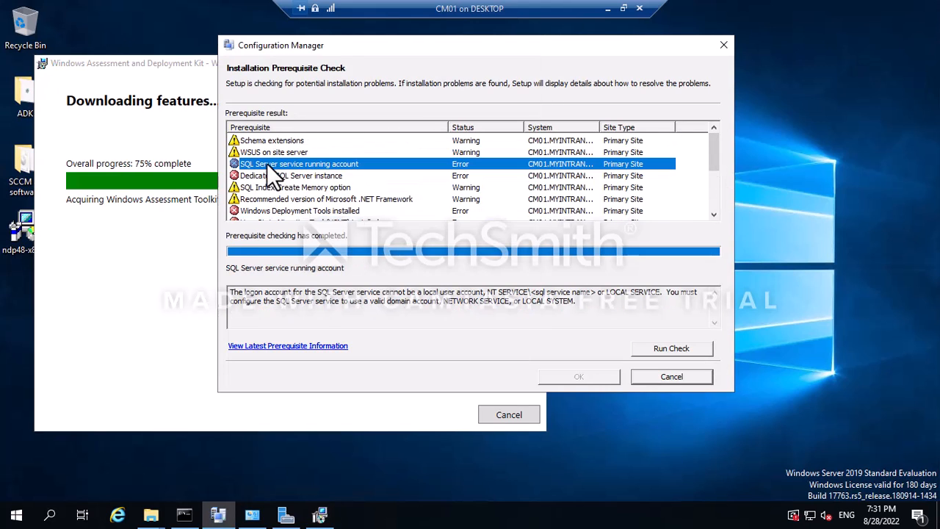
{"action": "scroll", "coordinate": [517, 204], "scroll_direction": "down", "scroll_amount": 3}
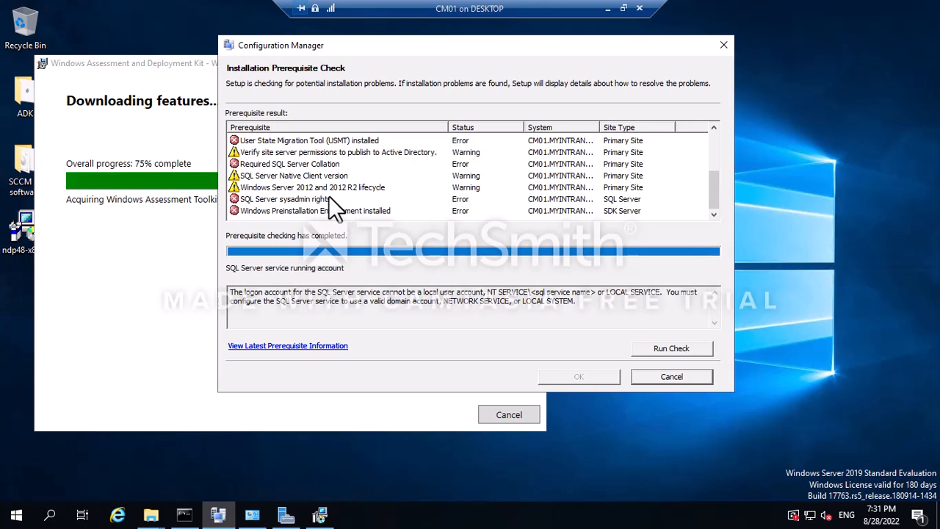
{"action": "scroll", "coordinate": [328, 196], "scroll_direction": "up", "scroll_amount": 3}
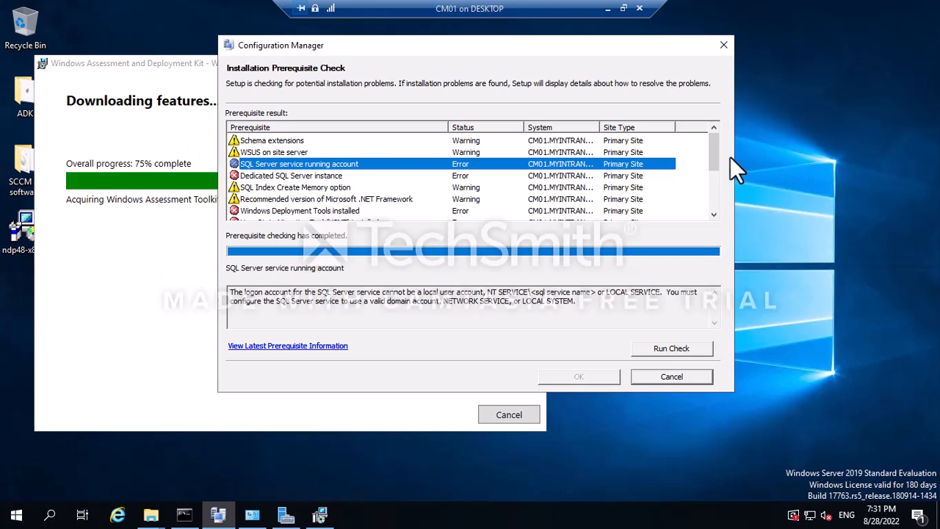
{"action": "left_click", "coordinate": [308, 176]}
{"action": "scroll", "coordinate": [470, 192], "scroll_direction": "down", "scroll_amount": 2}
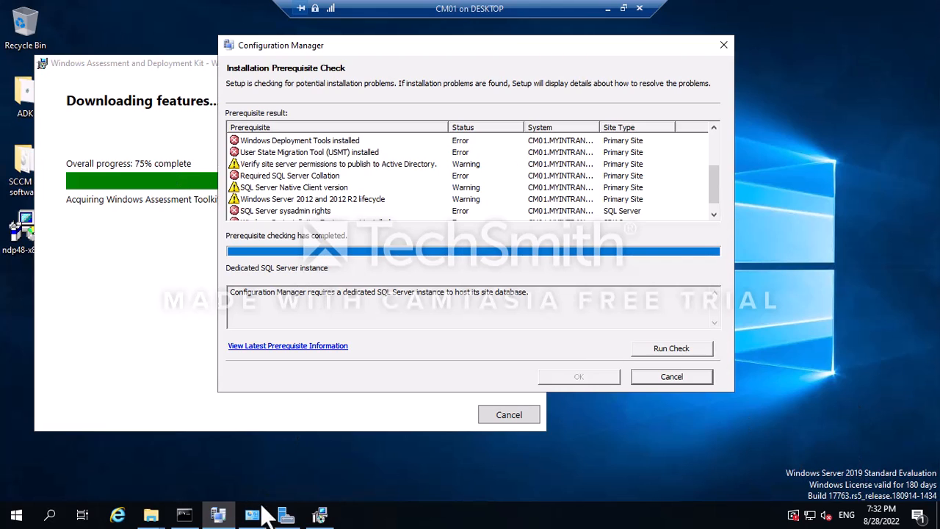
Close the sxs, adk and X64 File Explorer windows.
{"action": "left_click", "coordinate": [151, 514]}
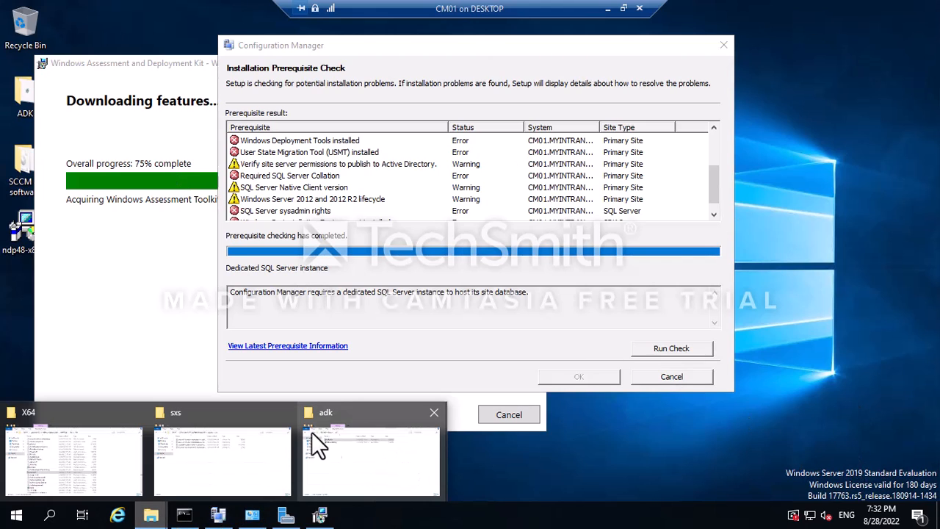
{"action": "left_click", "coordinate": [284, 412]}
{"action": "left_click", "coordinate": [289, 412]}
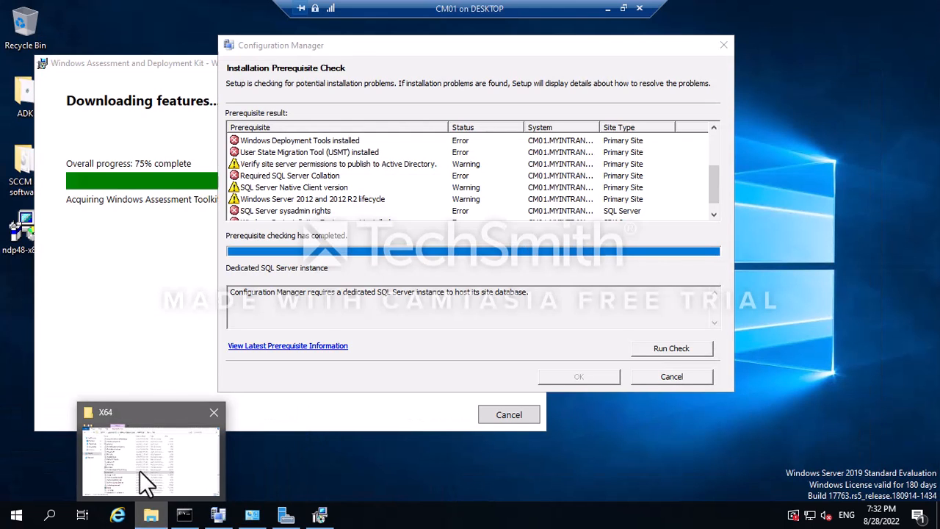
{"action": "left_click", "coordinate": [211, 413]}
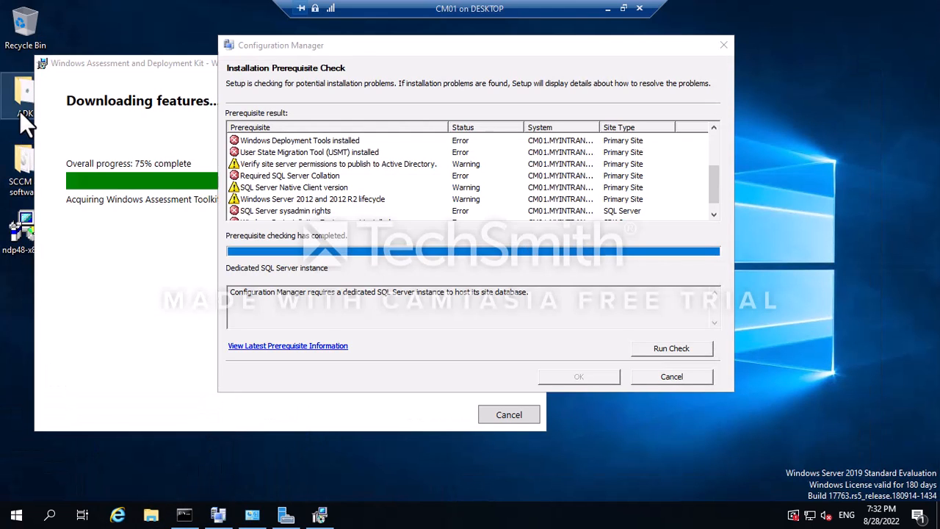
Mount the SQL Server 2016 SP2 disc image from the SCCM all software folder and launch setup.
{"action": "double_click", "coordinate": [21, 153]}
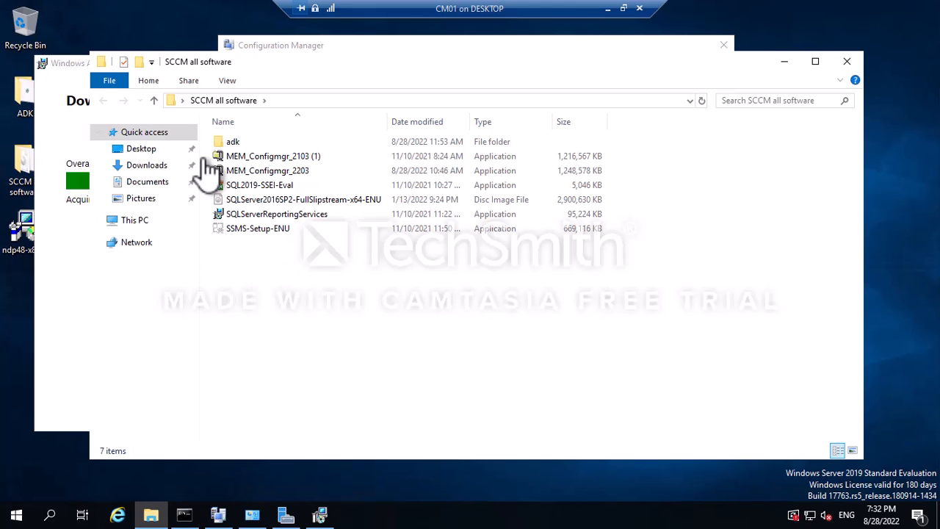
{"action": "left_click", "coordinate": [254, 189]}
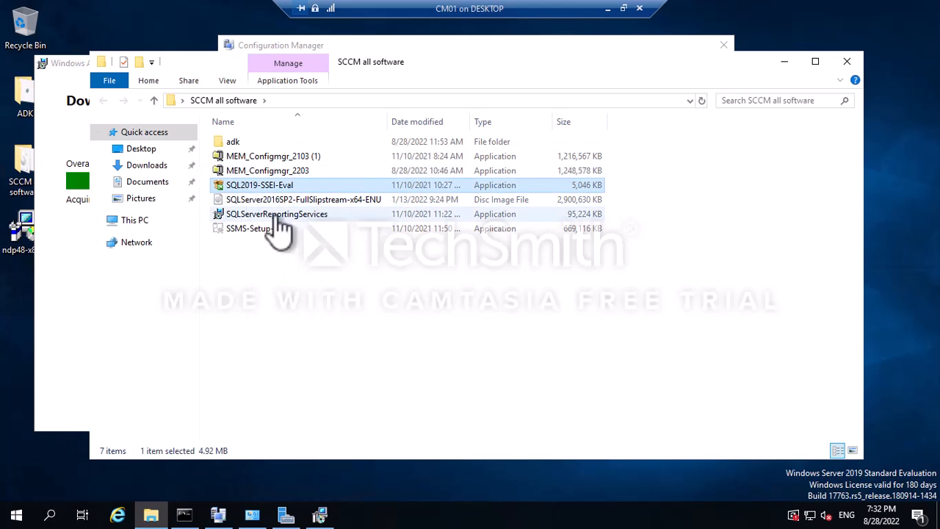
{"action": "left_click", "coordinate": [289, 202]}
{"action": "double_click", "coordinate": [290, 208]}
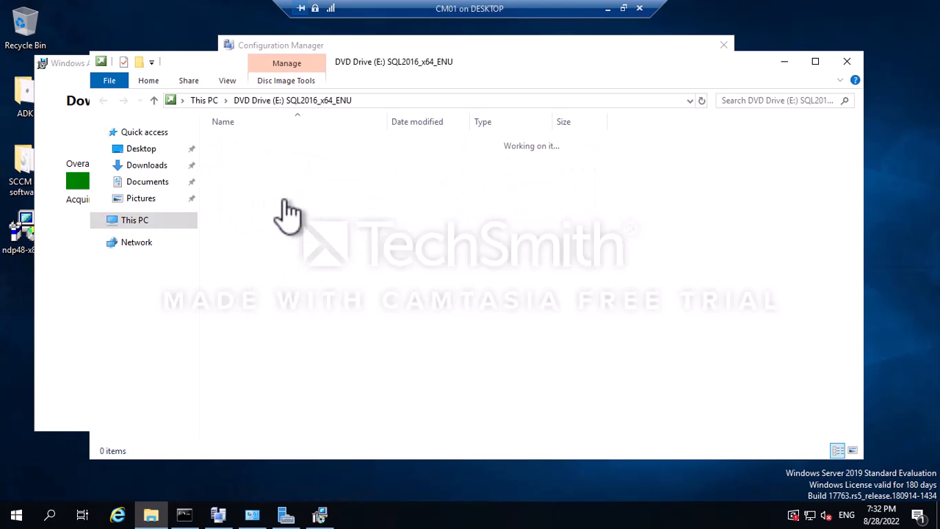
{"action": "left_click", "coordinate": [270, 260]}
{"action": "double_click", "coordinate": [270, 261]}
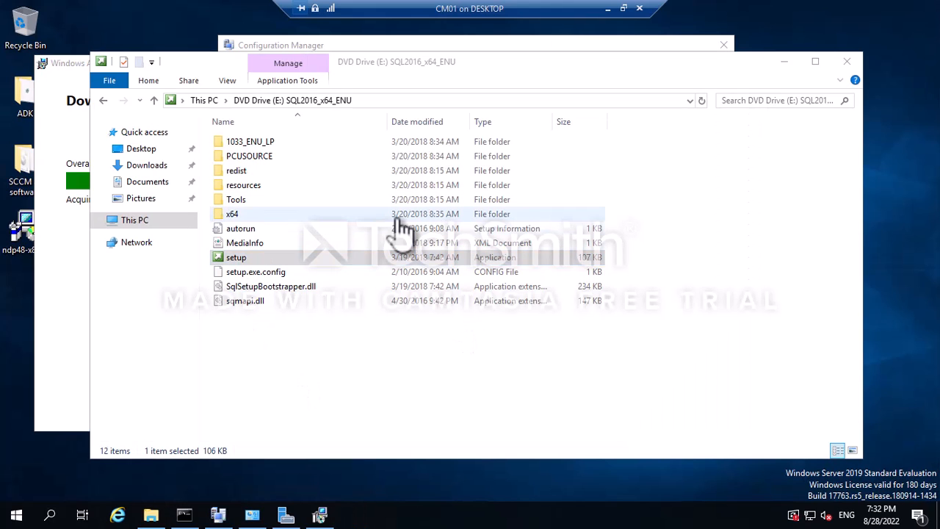
Check the ADK download progress and move the disc and prerequisite windows aside.
{"action": "left_click", "coordinate": [68, 145]}
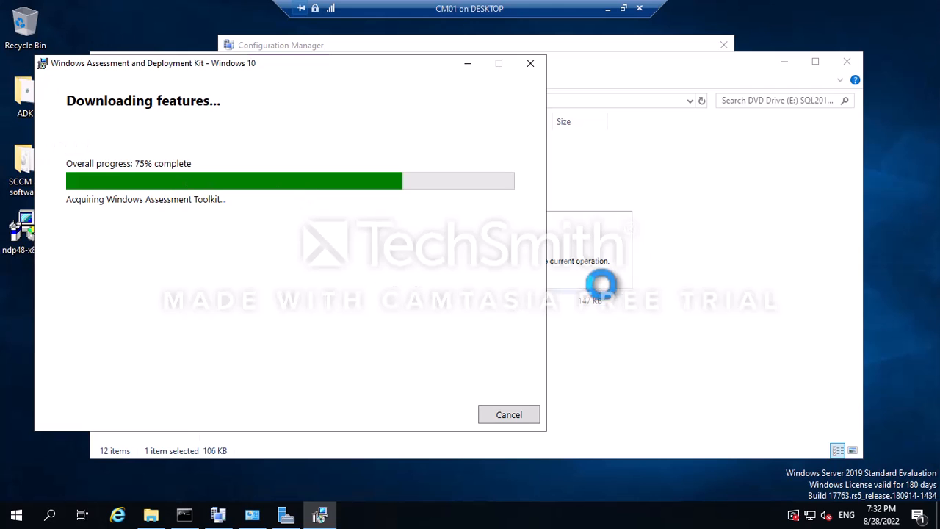
{"action": "left_click", "coordinate": [468, 63]}
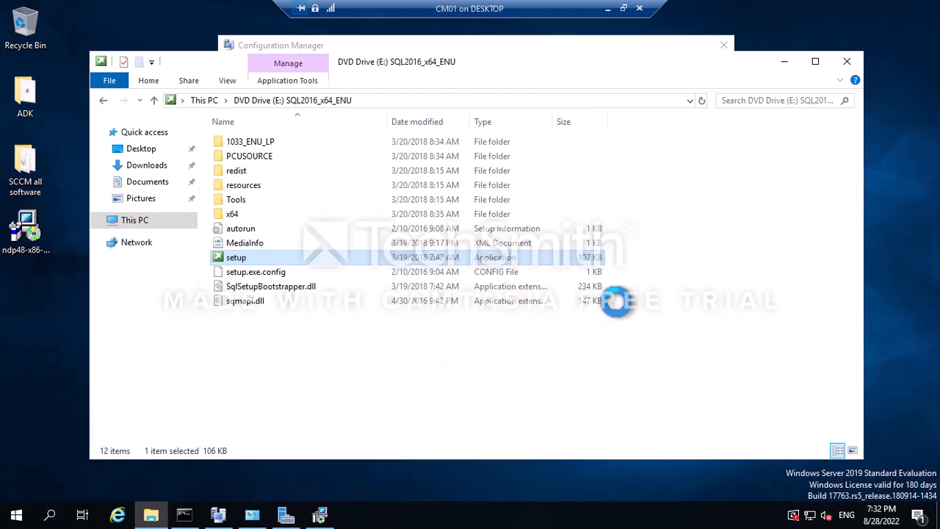
{"action": "left_click", "coordinate": [784, 61]}
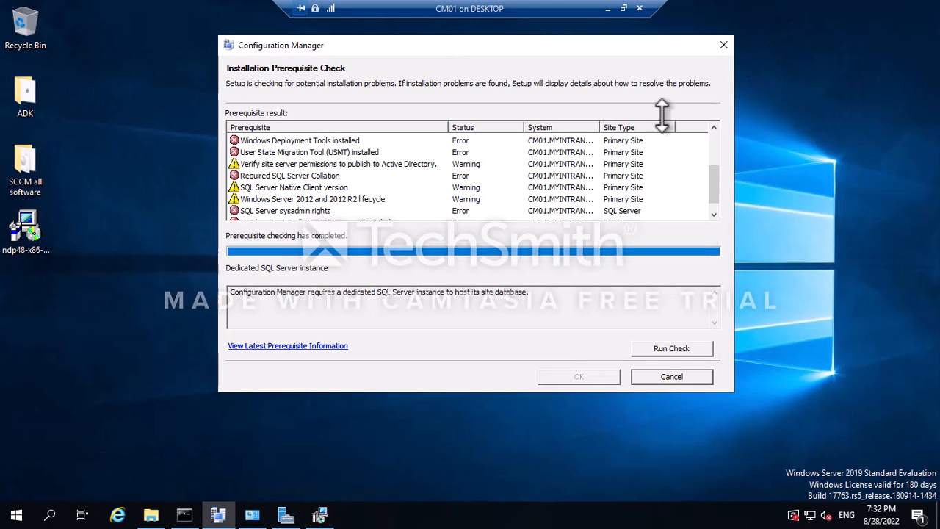
{"action": "left_click_drag", "start_coordinate": [602, 44], "coordinate": [726, 29]}
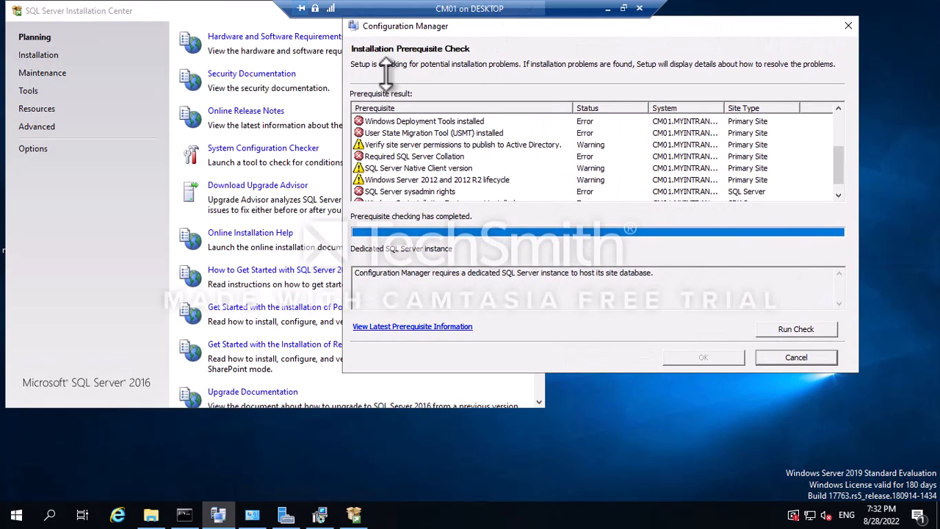
Start a new stand-alone SQL Server installation from the Installation page, then minimise CM01.
{"action": "left_click", "coordinate": [41, 56]}
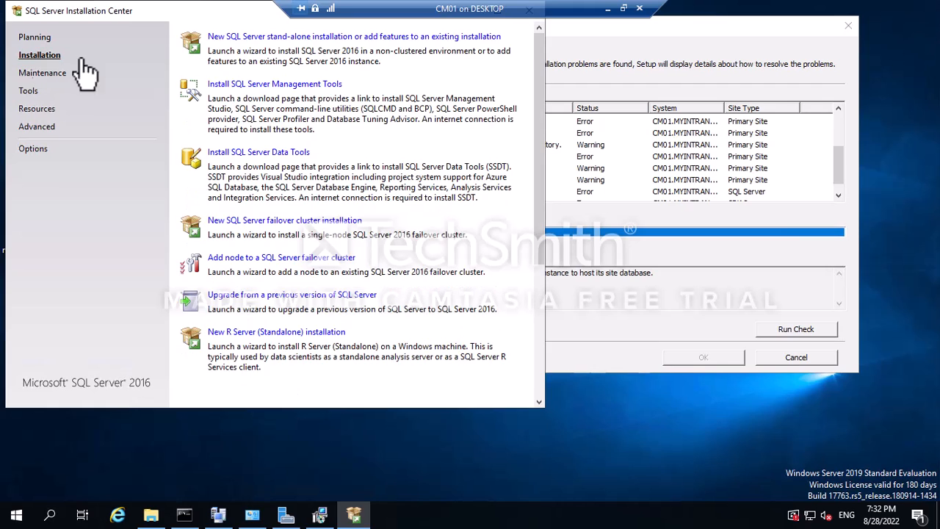
{"action": "left_click", "coordinate": [313, 38]}
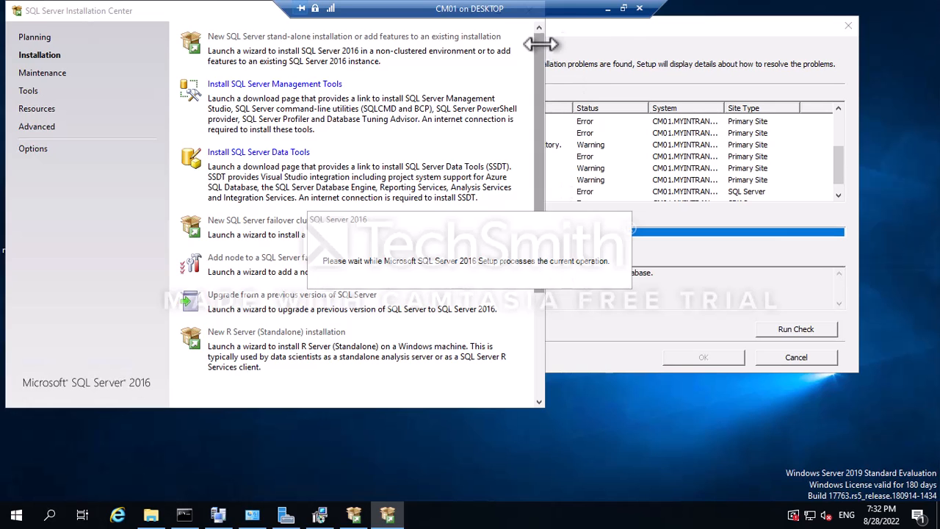
{"action": "left_click", "coordinate": [609, 8]}
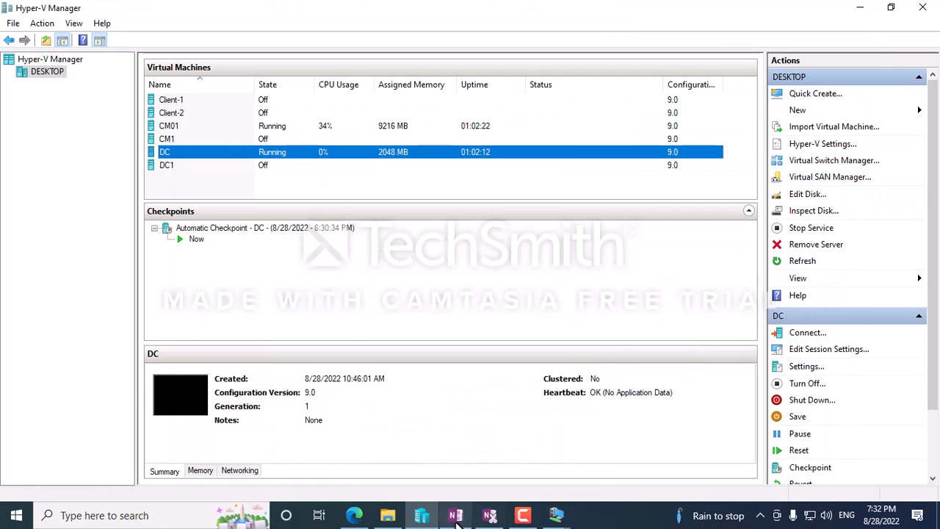
Look up SQL ports 1433 and 4022 in the OneNote notes, then return to CM01.
{"action": "left_click", "coordinate": [456, 515]}
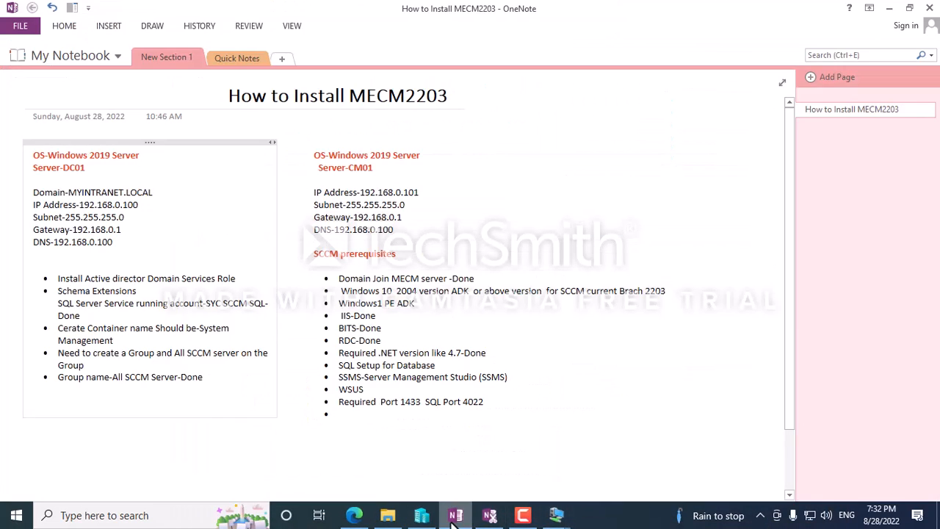
{"action": "double_click", "coordinate": [407, 404]}
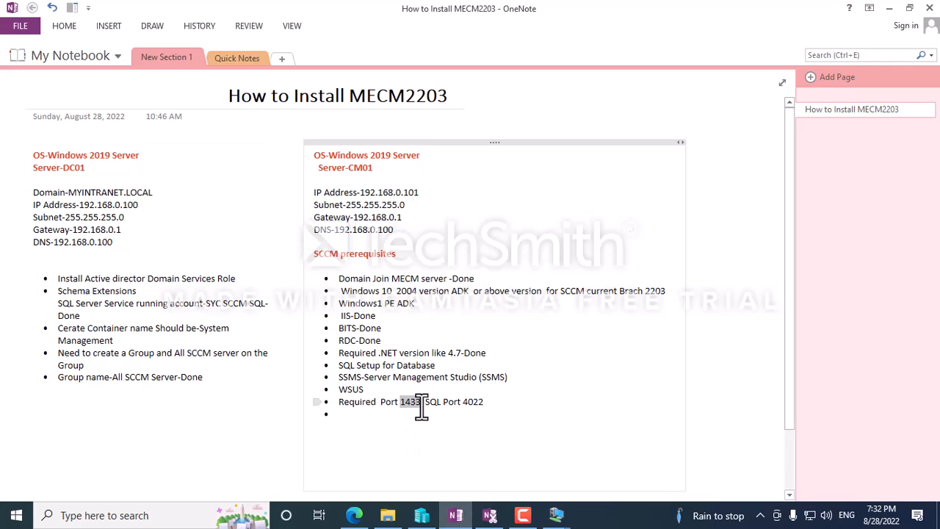
{"action": "double_click", "coordinate": [476, 403]}
{"action": "mouse_move", "coordinate": [558, 518]}
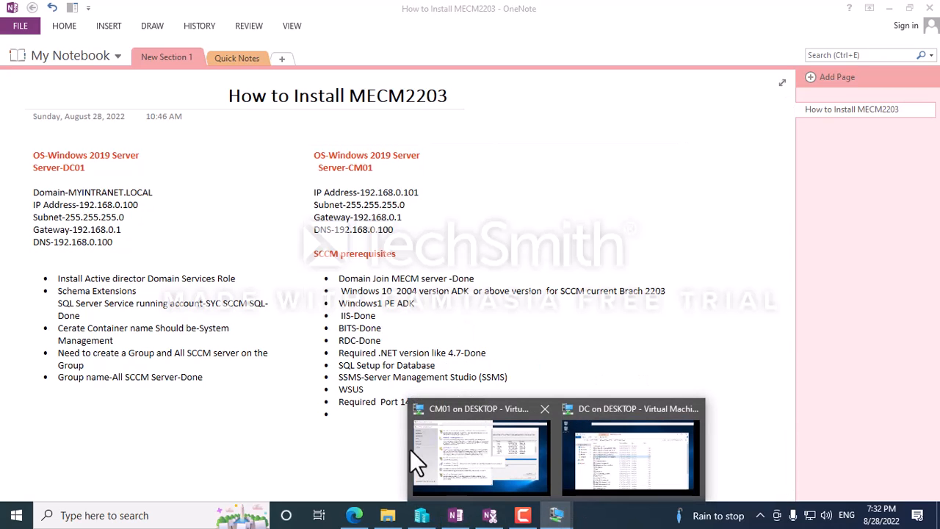
{"action": "left_click", "coordinate": [481, 447]}
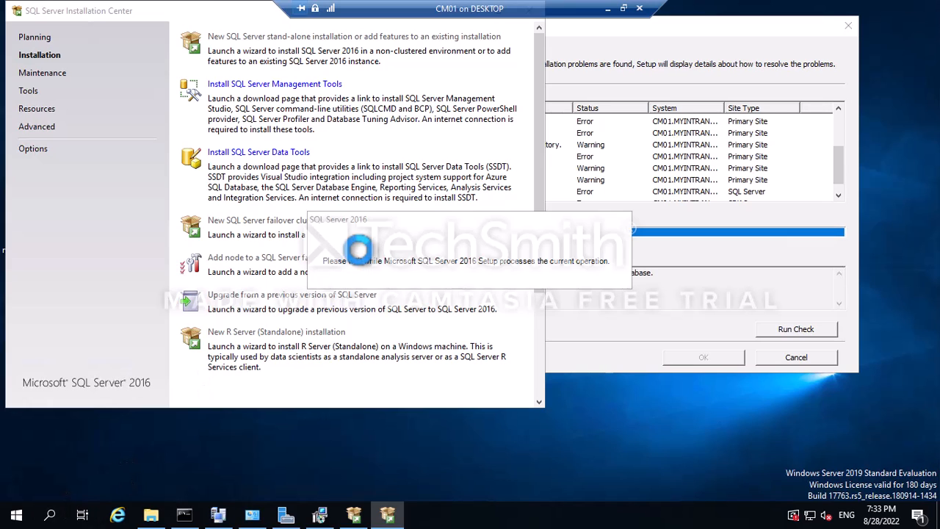
Open Control Panel and reposition the SQL Server setup wizard.
{"action": "left_click", "coordinate": [17, 514]}
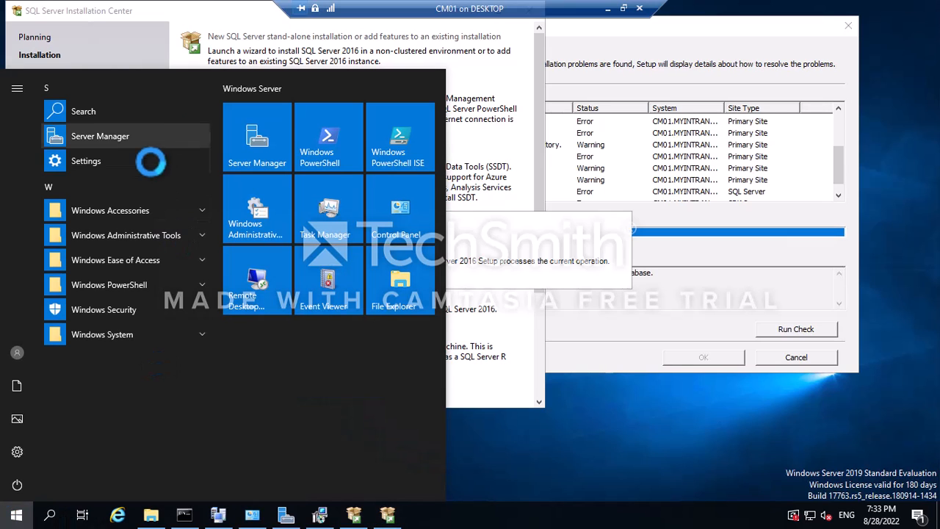
{"action": "left_click", "coordinate": [390, 222]}
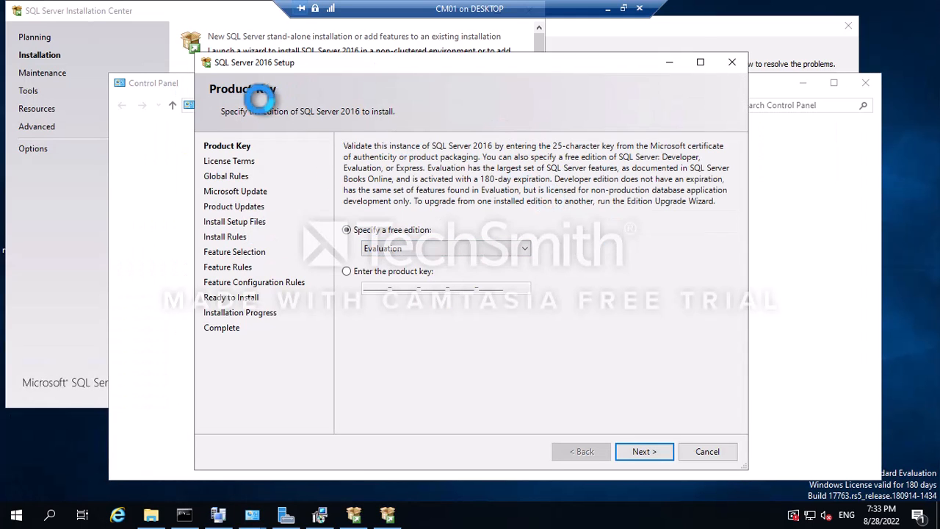
{"action": "left_click_drag", "start_coordinate": [285, 63], "coordinate": [192, 34]}
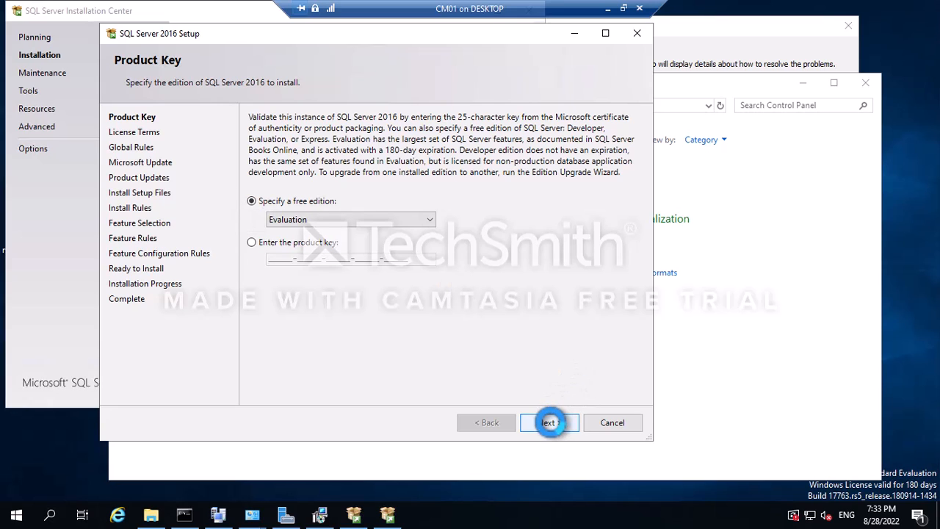
Keep the Evaluation edition, accept the licence terms, and re-run the Global Rules check.
{"action": "left_click", "coordinate": [550, 422]}
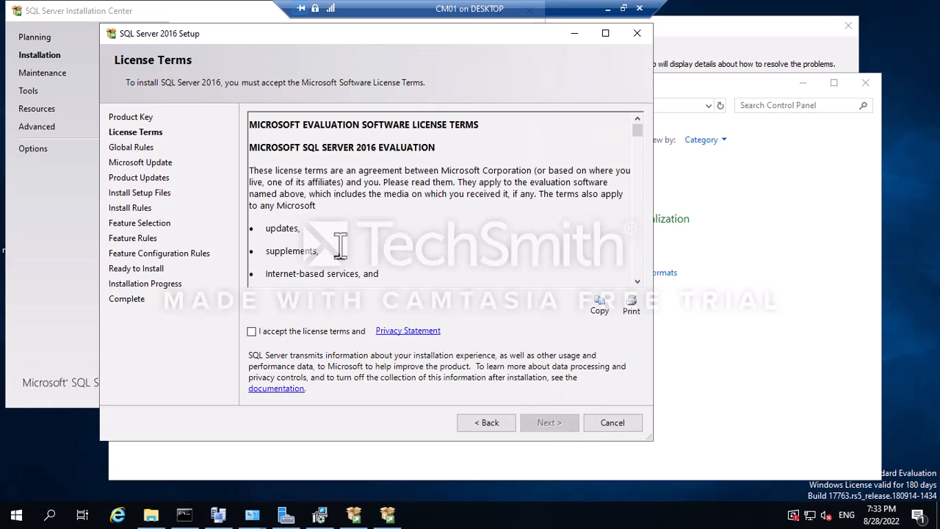
{"action": "left_click", "coordinate": [253, 331]}
{"action": "left_click", "coordinate": [540, 422]}
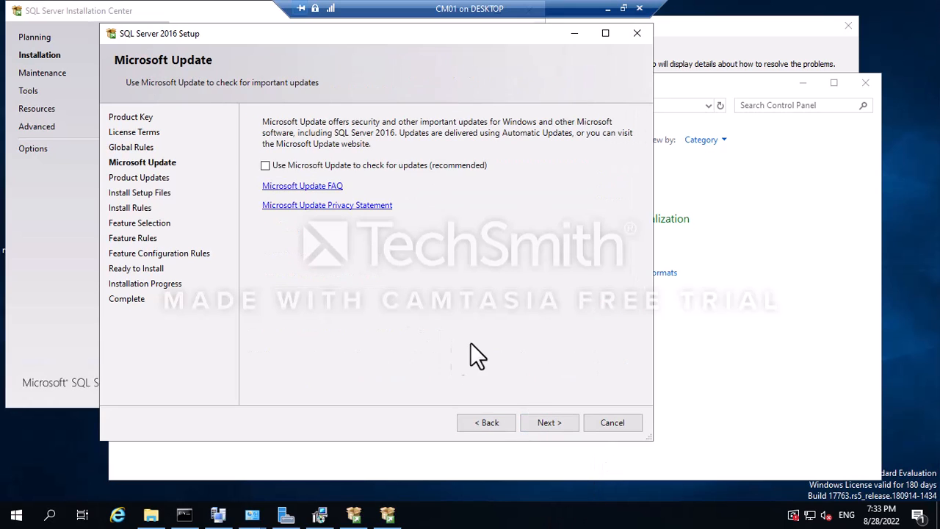
{"action": "left_click", "coordinate": [502, 423]}
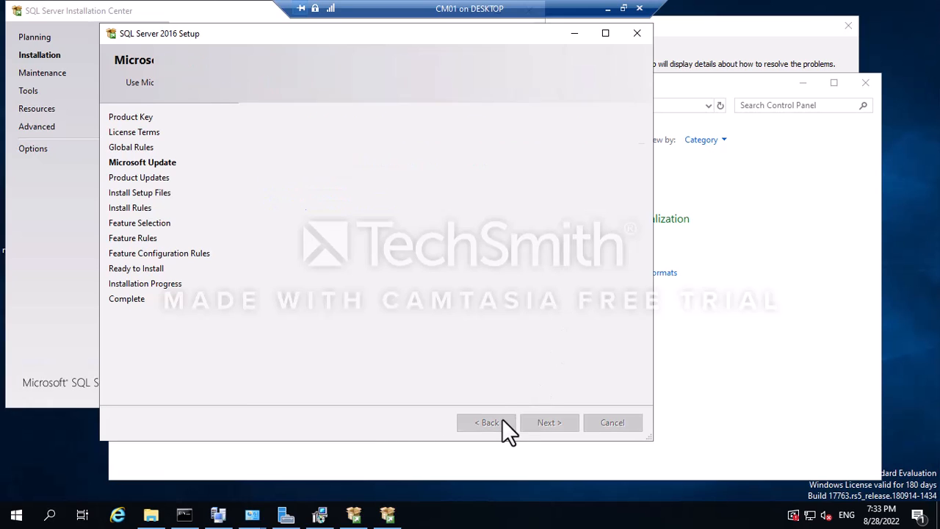
{"action": "left_click", "coordinate": [286, 163]}
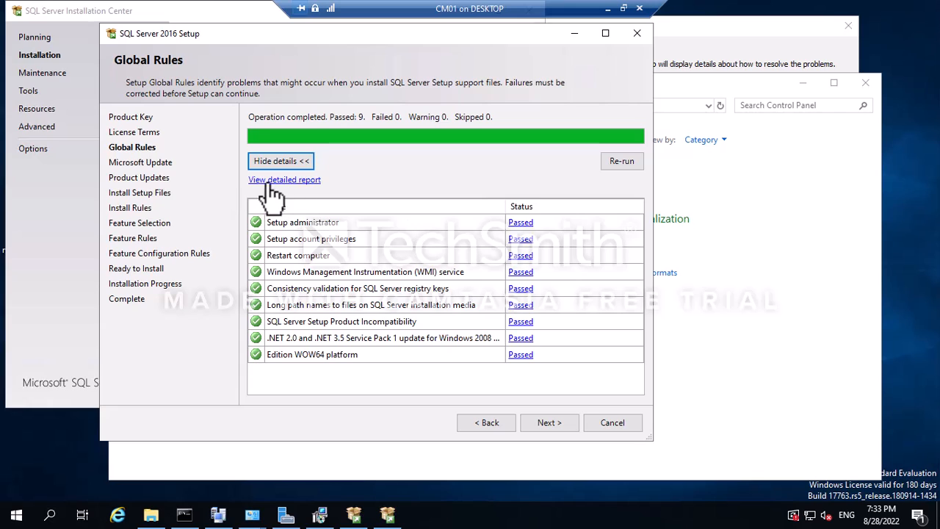
{"action": "left_click", "coordinate": [617, 161]}
Opt in to Microsoft Update and continue through the product updates check.
{"action": "left_click", "coordinate": [554, 428]}
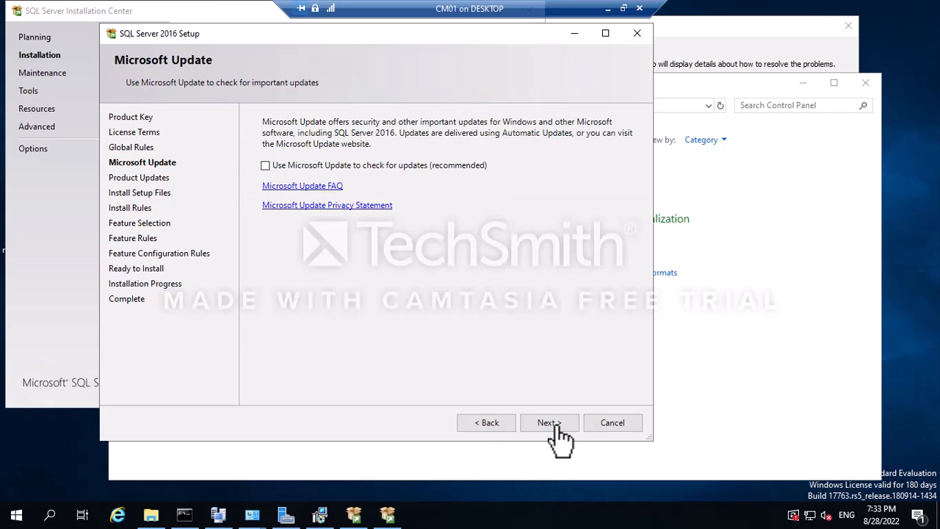
{"action": "left_click", "coordinate": [266, 166]}
{"action": "left_click", "coordinate": [558, 426]}
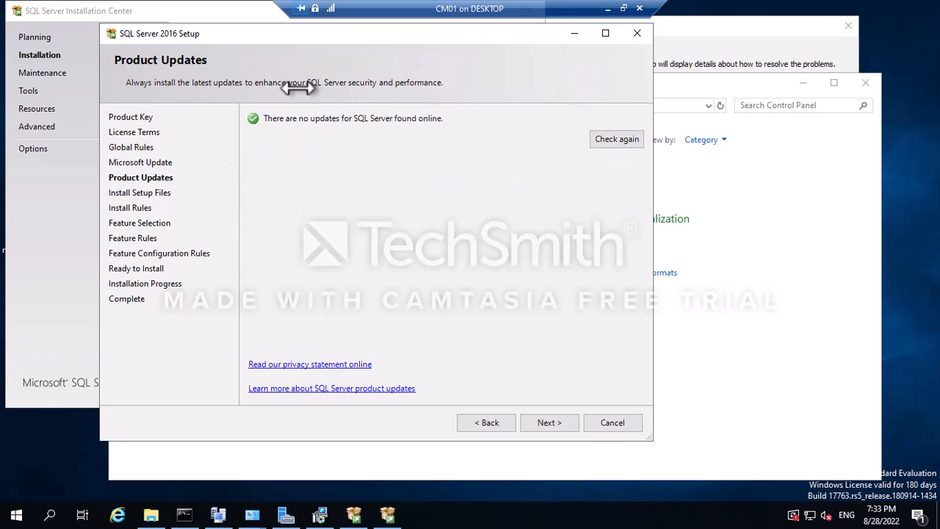
{"action": "left_click", "coordinate": [534, 423]}
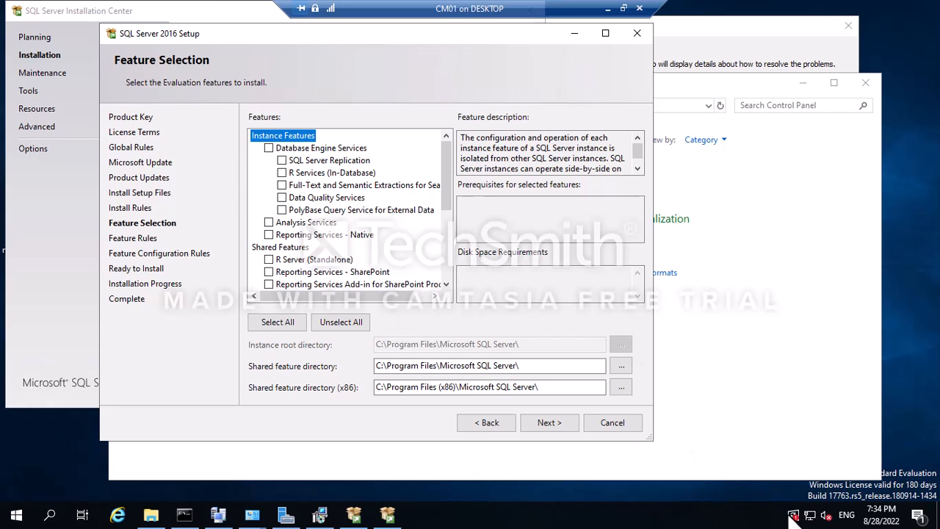
Open Control Panel in Small icons view and go to Windows Defender Firewall's Advanced settings.
{"action": "left_click", "coordinate": [21, 518]}
{"action": "left_click", "coordinate": [403, 220]}
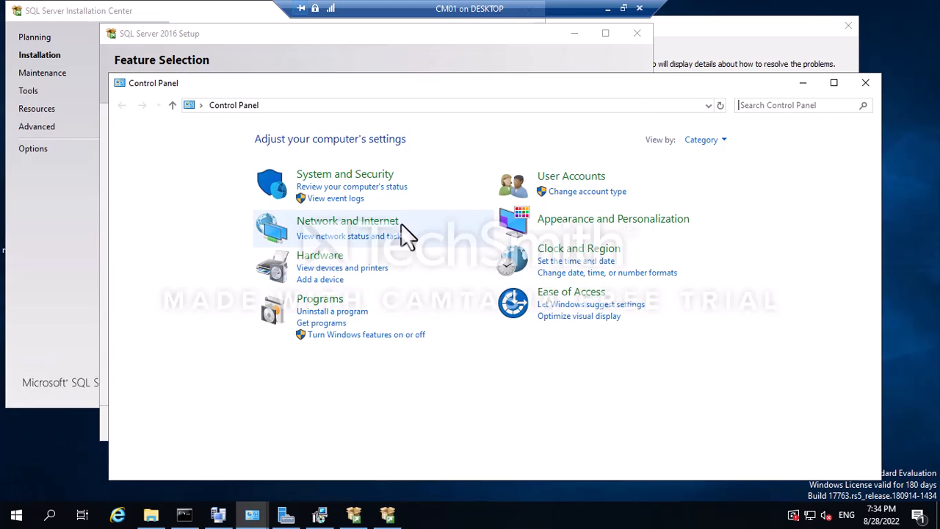
{"action": "left_click", "coordinate": [722, 141]}
{"action": "left_click", "coordinate": [723, 192]}
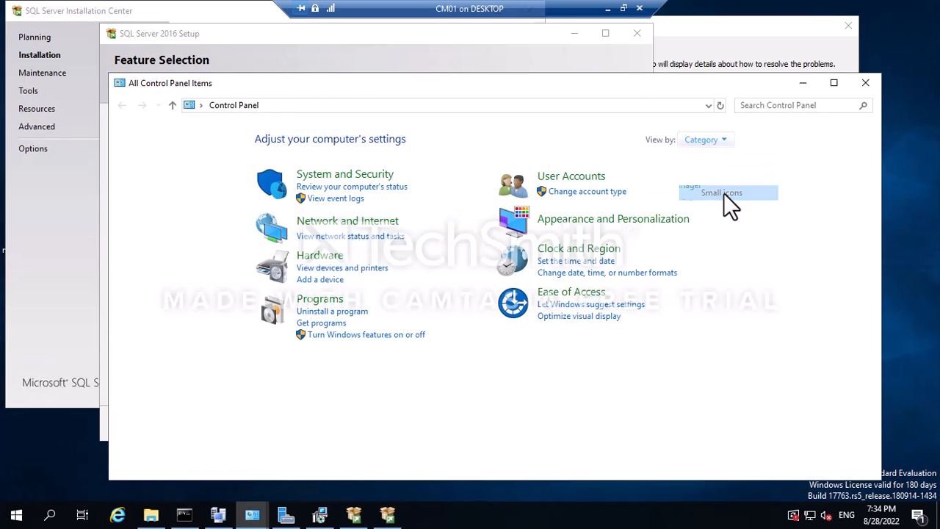
{"action": "left_click", "coordinate": [373, 325]}
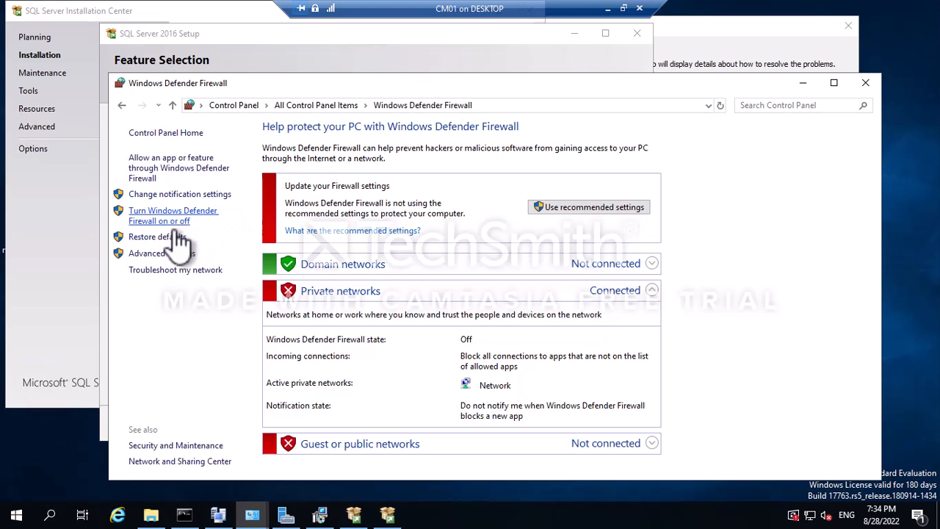
{"action": "left_click", "coordinate": [161, 253]}
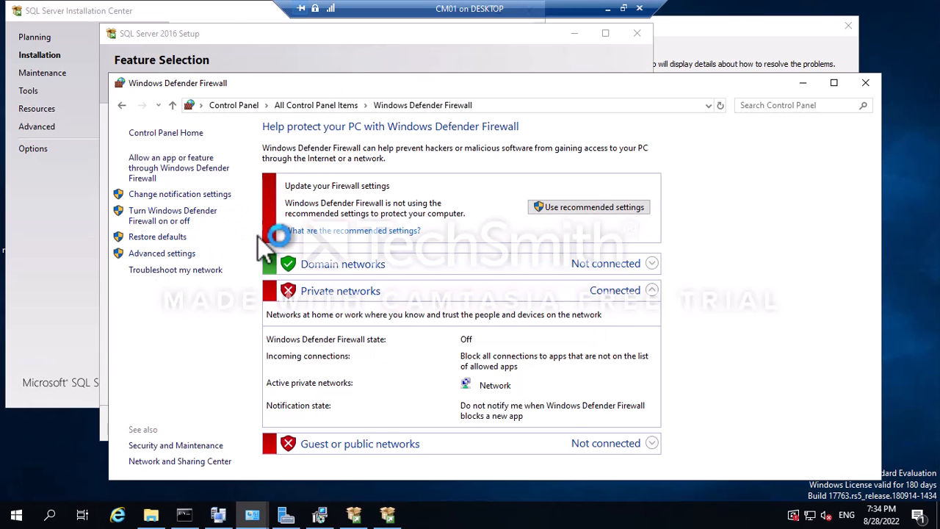
Start a new inbound firewall rule of type Port for a specific local port.
{"action": "left_click", "coordinate": [88, 77]}
{"action": "right_click", "coordinate": [93, 78]}
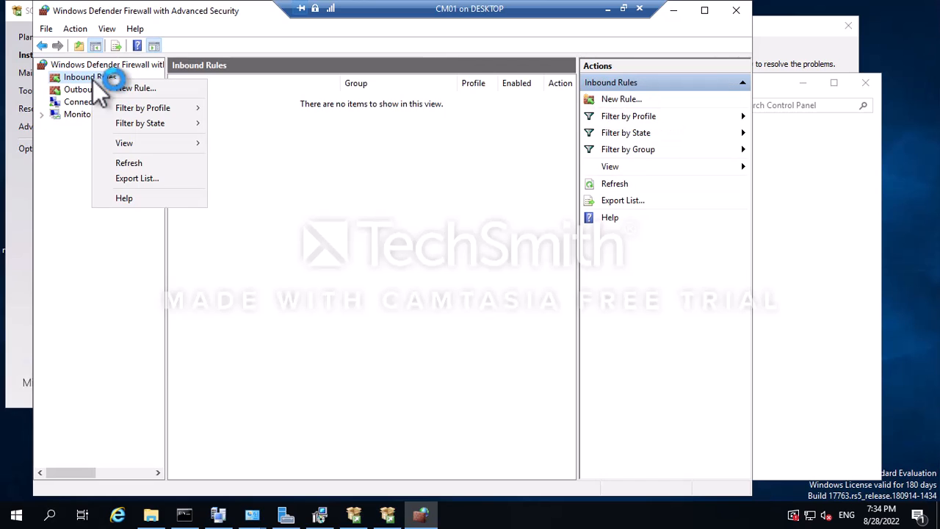
{"action": "left_click", "coordinate": [124, 89]}
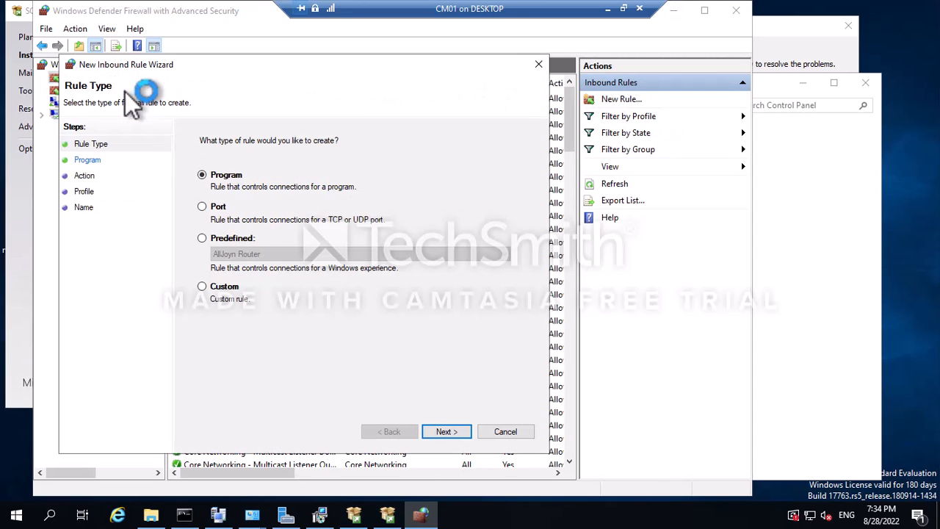
{"action": "left_click", "coordinate": [203, 208]}
{"action": "left_click", "coordinate": [445, 437]}
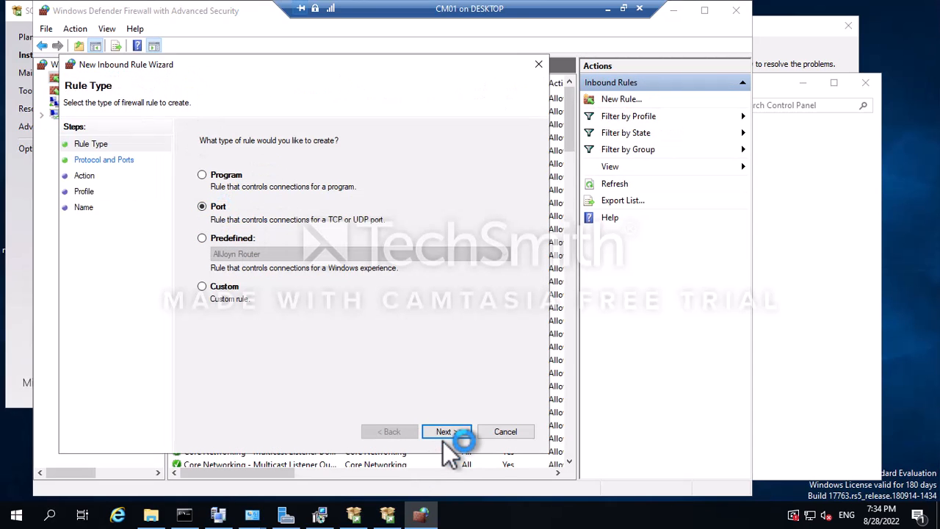
{"action": "left_click", "coordinate": [329, 250]}
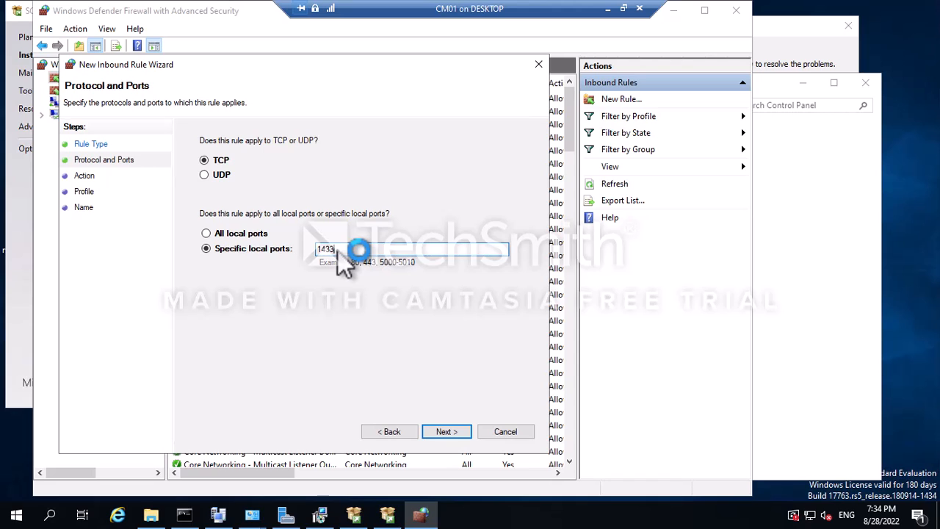
{"action": "left_click", "coordinate": [439, 433]}
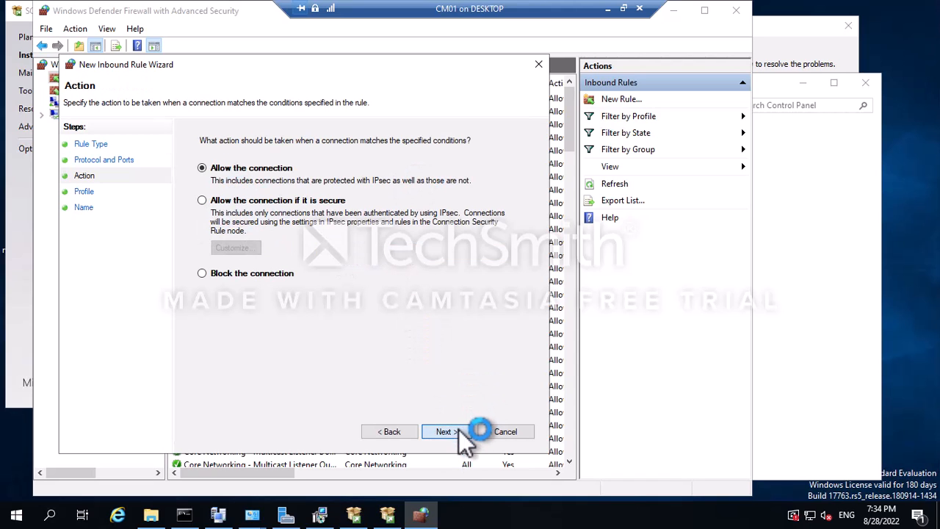
Allow the connection on the Domain profile only and name the rule 'SQL port-1433'.
{"action": "left_click", "coordinate": [457, 432]}
{"action": "left_click", "coordinate": [202, 242]}
{"action": "left_click", "coordinate": [203, 207]}
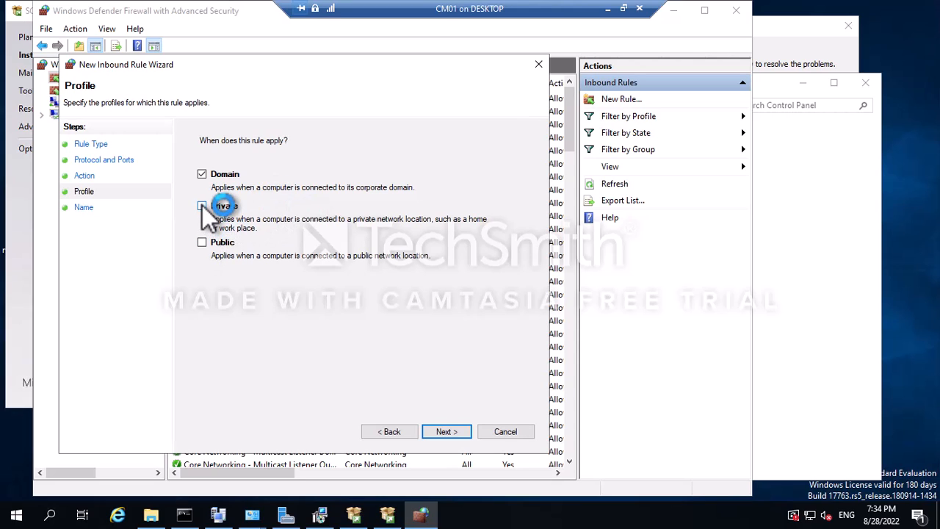
{"action": "left_click", "coordinate": [464, 432]}
{"action": "left_click", "coordinate": [288, 202]}
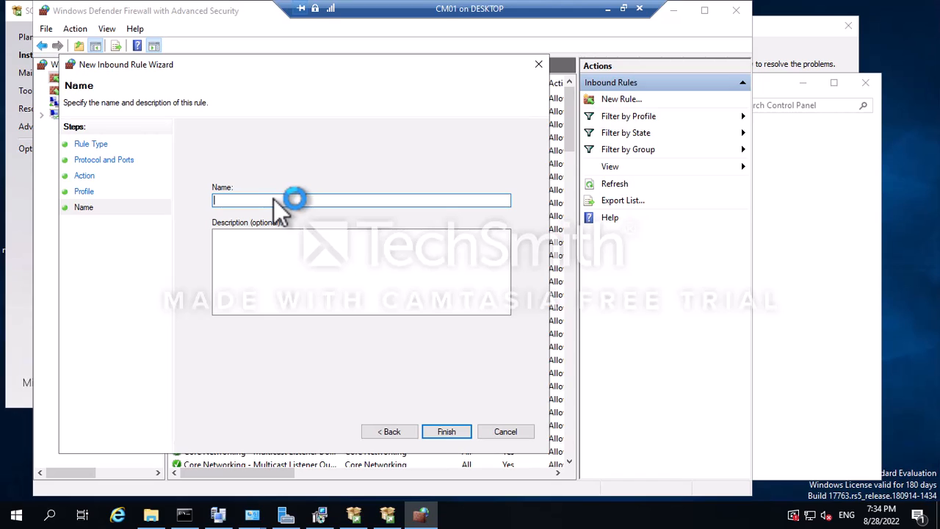
{"action": "type", "text": "SQL pr"}
{"action": "key", "text": "BackSpace"}
{"action": "type", "text": "ort-1433"}
Finish the SQL port-1433 rule and start a new inbound port rule for local port 4022.
{"action": "left_click", "coordinate": [463, 431]}
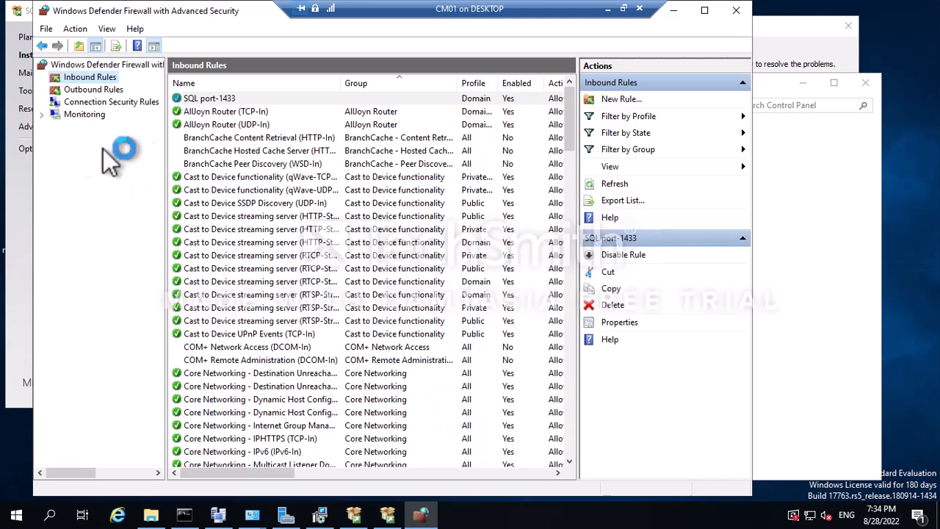
{"action": "right_click", "coordinate": [97, 67]}
{"action": "right_click", "coordinate": [87, 78]}
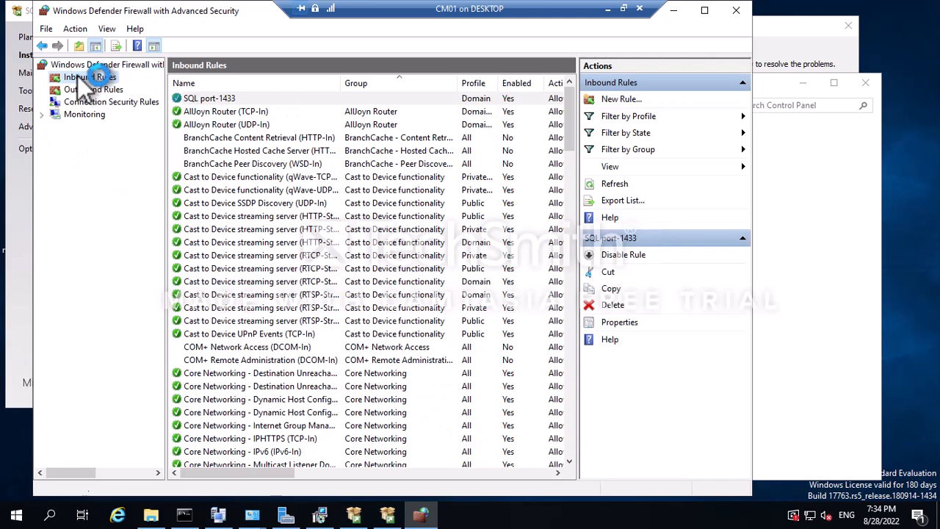
{"action": "left_click", "coordinate": [127, 82]}
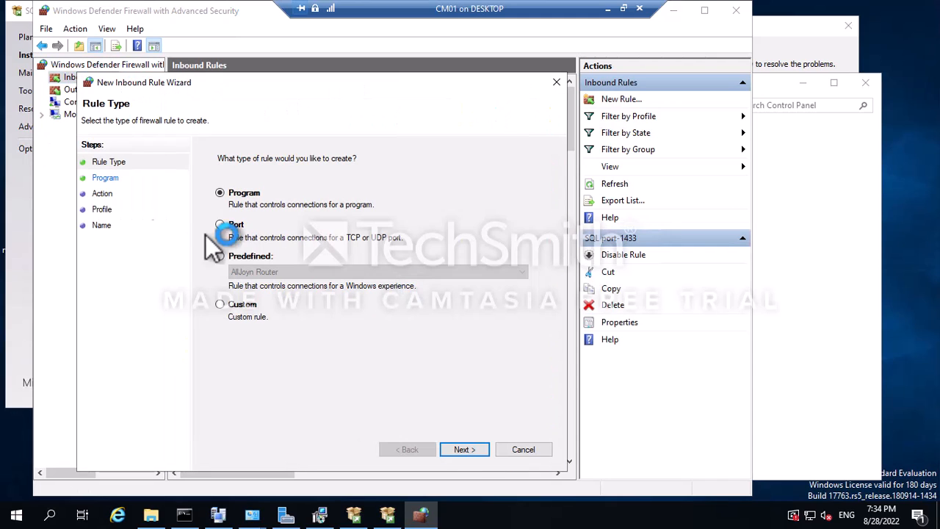
{"action": "left_click", "coordinate": [233, 223]}
{"action": "left_click", "coordinate": [451, 449]}
{"action": "left_click", "coordinate": [369, 271]}
{"action": "type", "text": "4022"}
Allow the connection on all three profiles and finish the SQL4022 rule.
{"action": "left_click", "coordinate": [463, 448]}
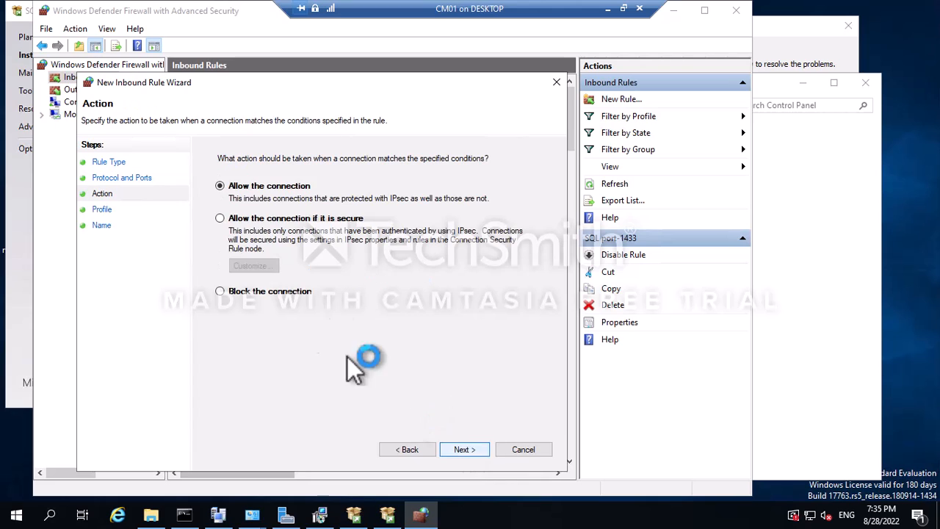
{"action": "left_click", "coordinate": [464, 450]}
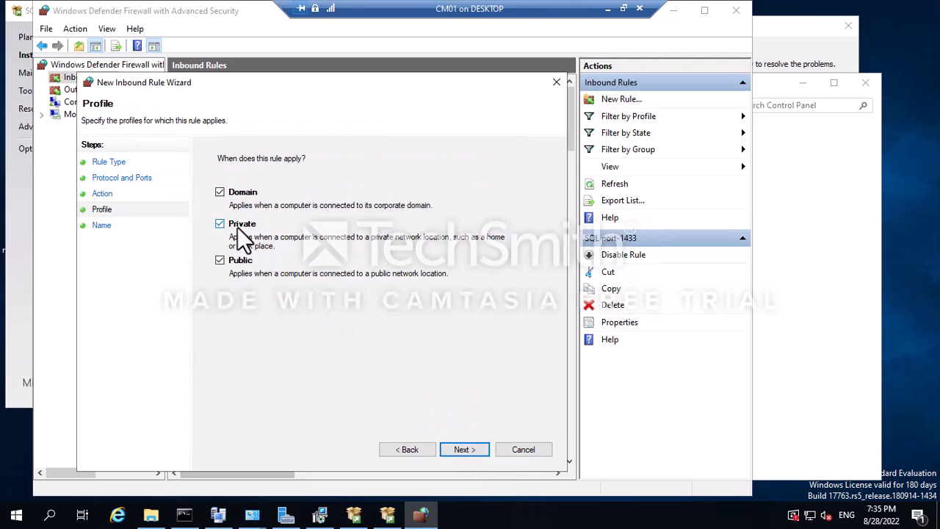
{"action": "left_click", "coordinate": [470, 447]}
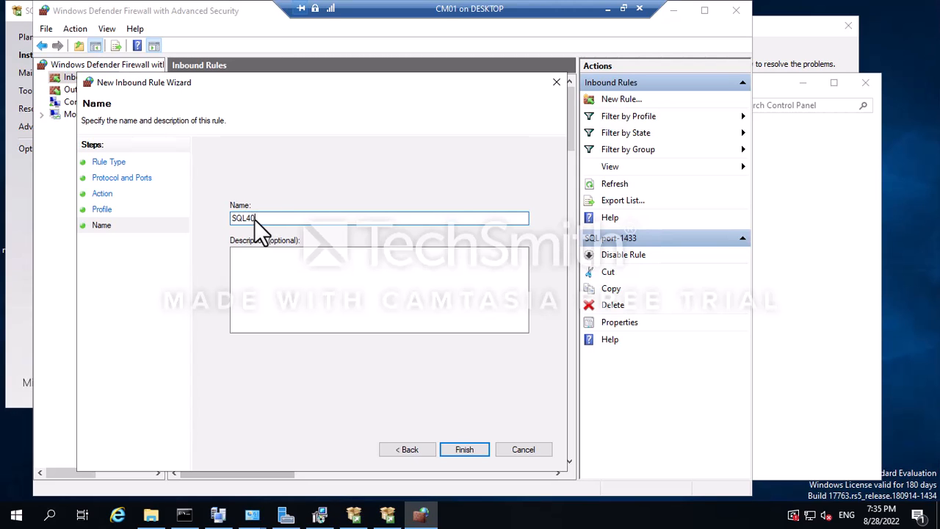
{"action": "left_click", "coordinate": [455, 448]}
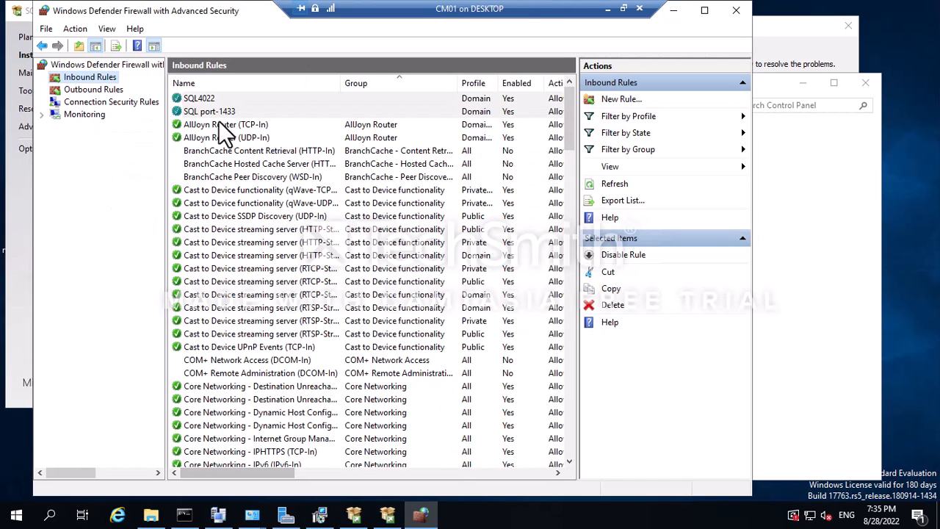
Inspect the SQL port-1433 and SQL4022 rules, then close both firewall windows.
{"action": "left_click", "coordinate": [192, 111]}
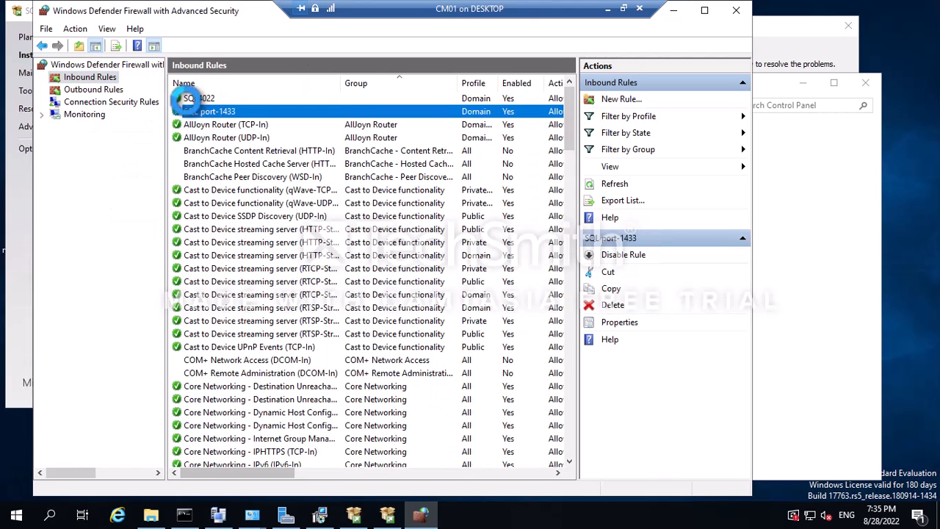
{"action": "left_click", "coordinate": [200, 99]}
{"action": "left_click", "coordinate": [210, 111]}
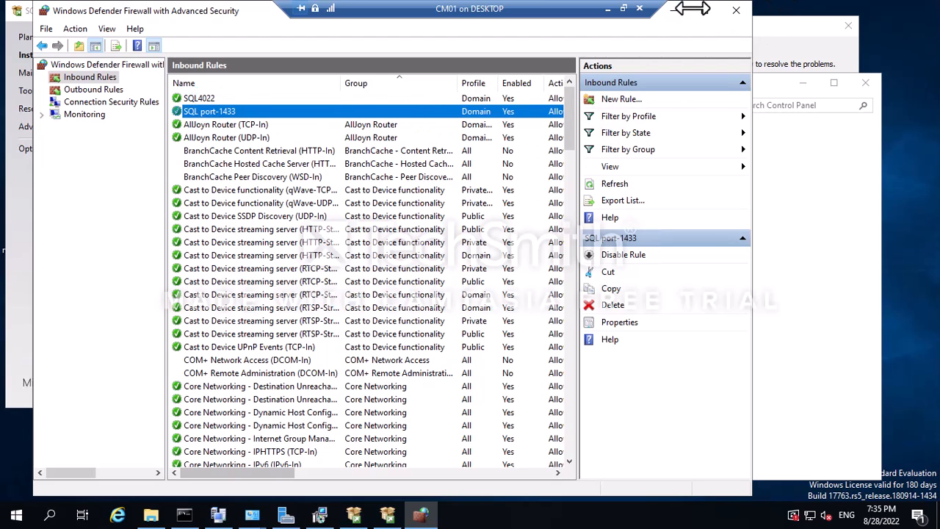
{"action": "left_click", "coordinate": [736, 10]}
{"action": "left_click", "coordinate": [872, 91]}
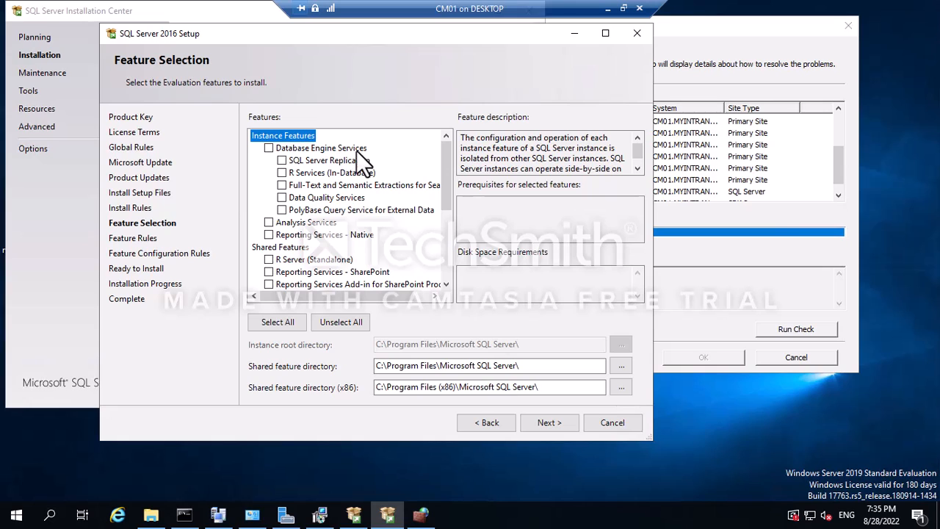
Tick Database Engine Services and Reporting Services - Native, trying Select All then clearing it.
{"action": "left_click", "coordinate": [269, 148]}
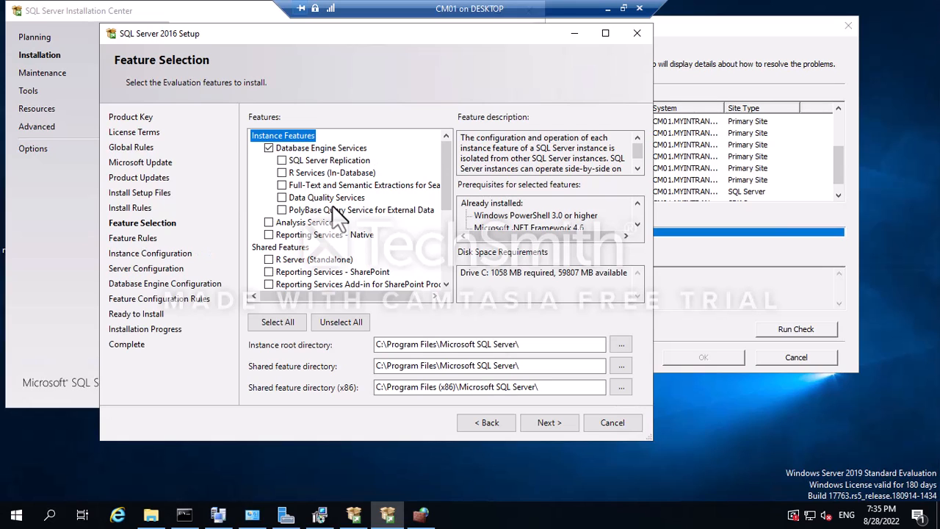
{"action": "scroll", "coordinate": [332, 205], "scroll_direction": "down", "scroll_amount": 1}
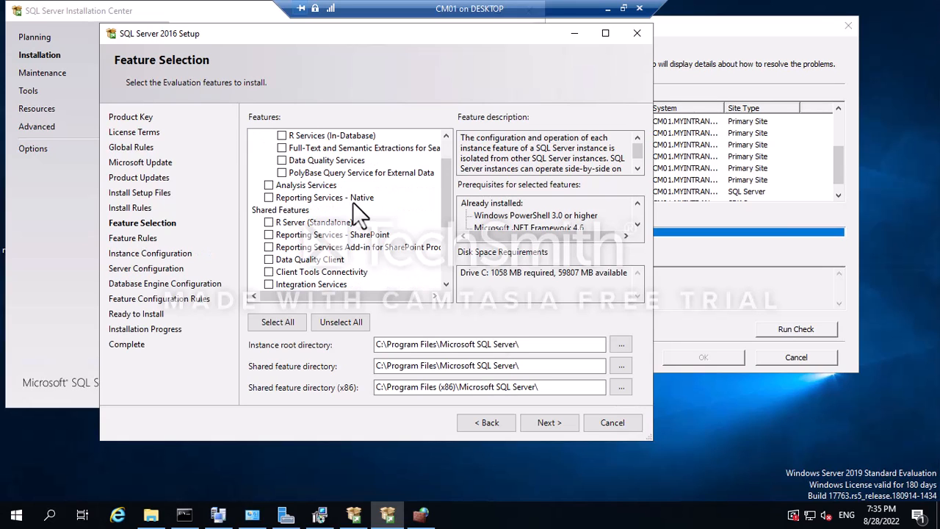
{"action": "left_click", "coordinate": [268, 235]}
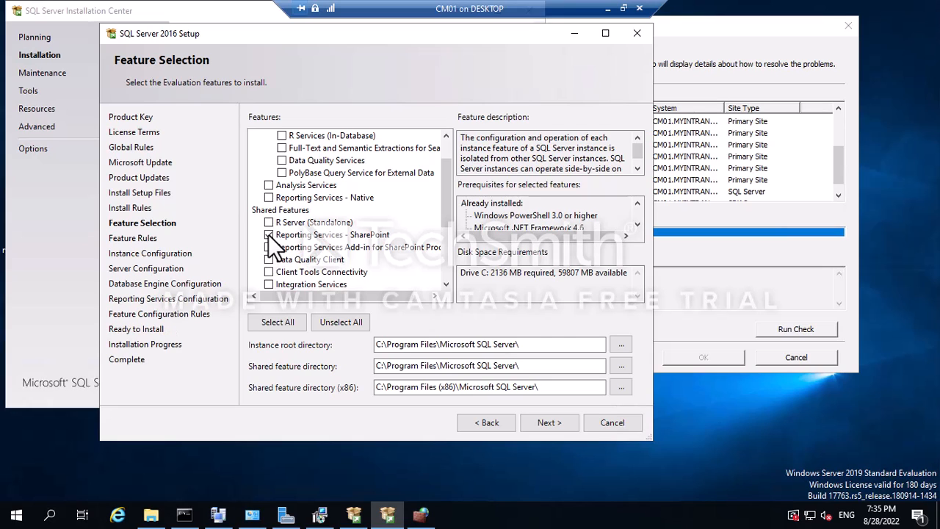
{"action": "left_click", "coordinate": [268, 234]}
{"action": "left_click", "coordinate": [269, 197]}
{"action": "scroll", "coordinate": [323, 232], "scroll_direction": "down", "scroll_amount": 2}
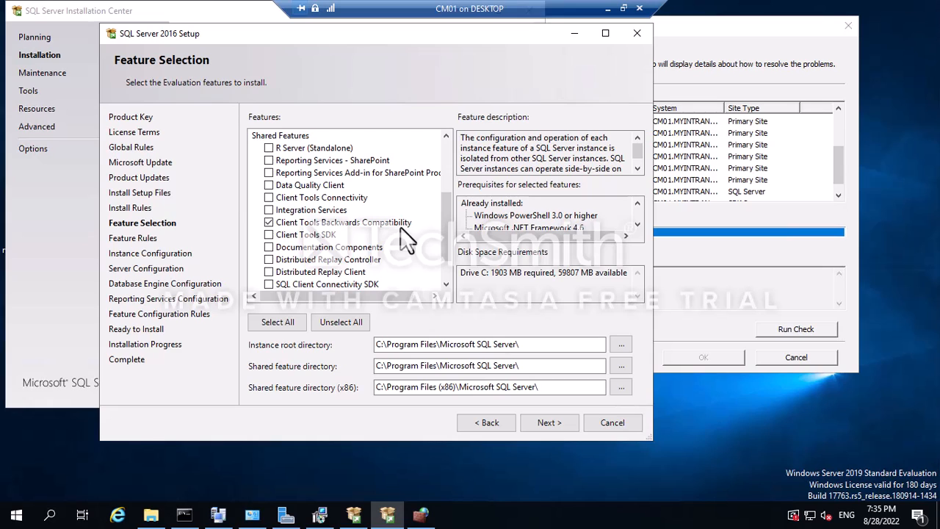
{"action": "scroll", "coordinate": [400, 227], "scroll_direction": "down", "scroll_amount": 1}
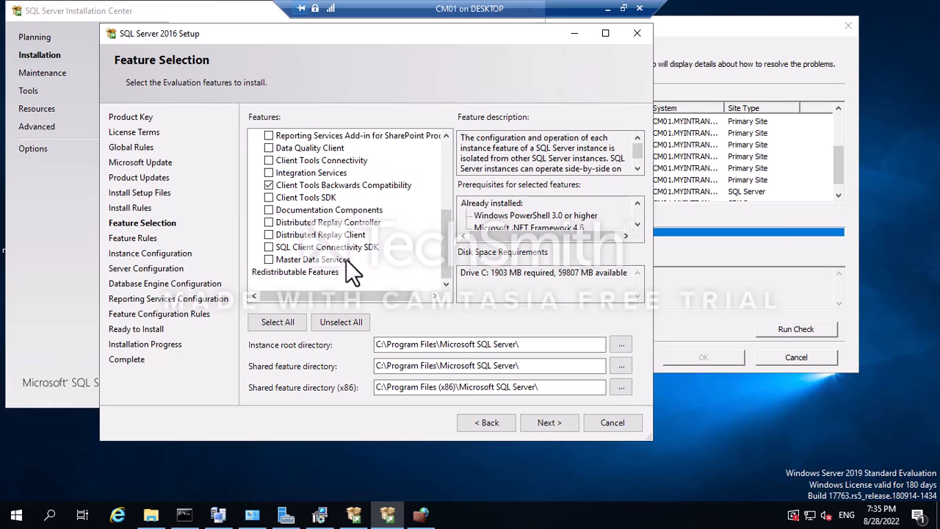
{"action": "scroll", "coordinate": [380, 257], "scroll_direction": "up", "scroll_amount": 4}
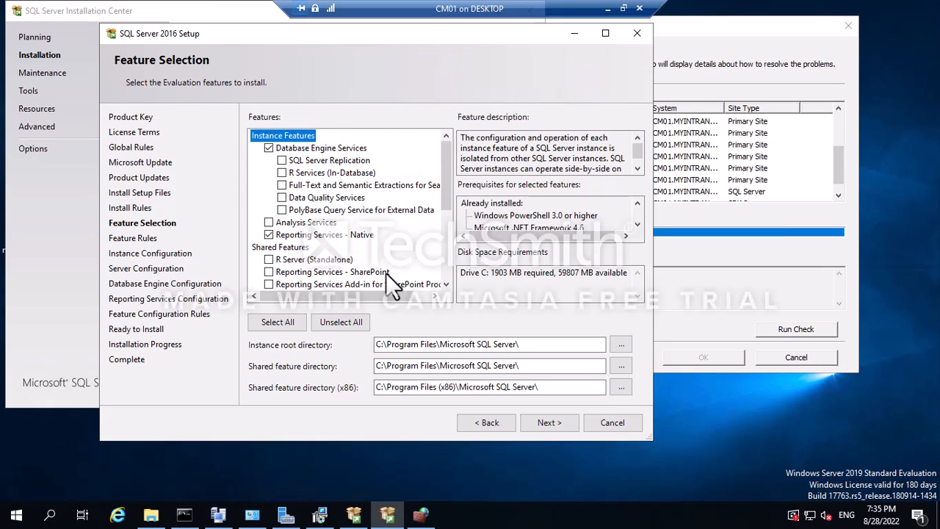
{"action": "scroll", "coordinate": [324, 196], "scroll_direction": "down", "scroll_amount": 3}
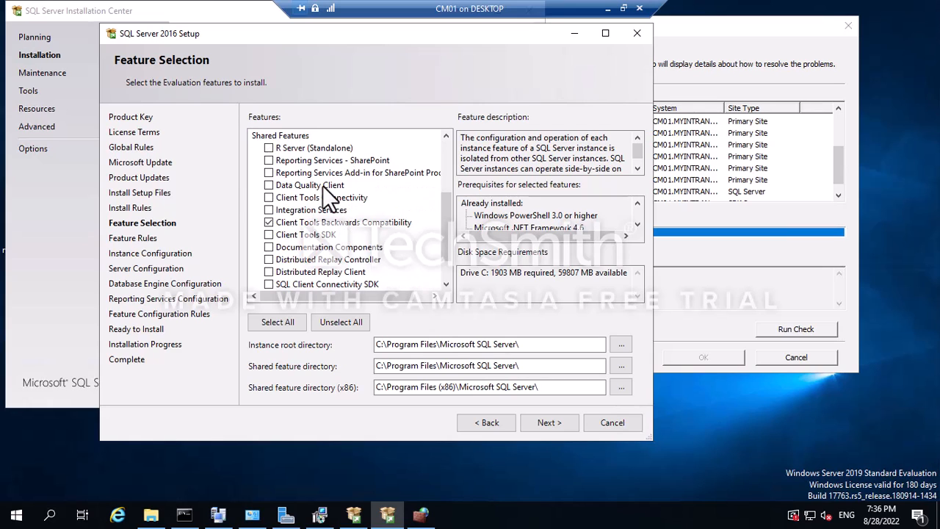
{"action": "left_click", "coordinate": [284, 323]}
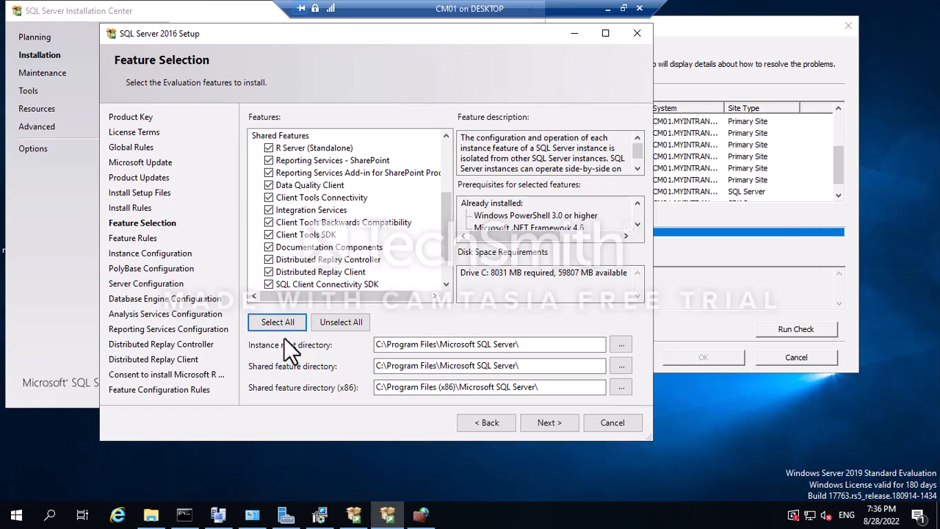
{"action": "left_click", "coordinate": [324, 325]}
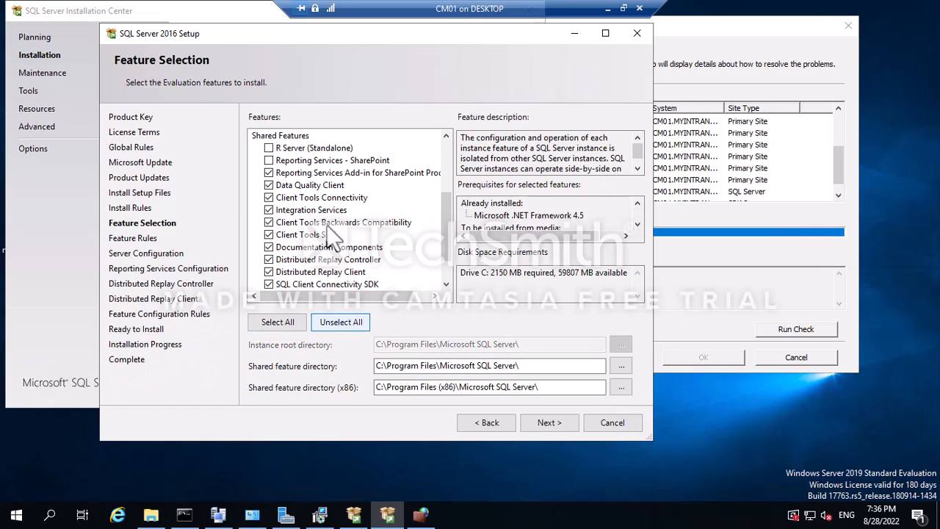
Re-tick those features, select all features, and continue past Feature Selection.
{"action": "scroll", "coordinate": [331, 216], "scroll_direction": "up", "scroll_amount": 3}
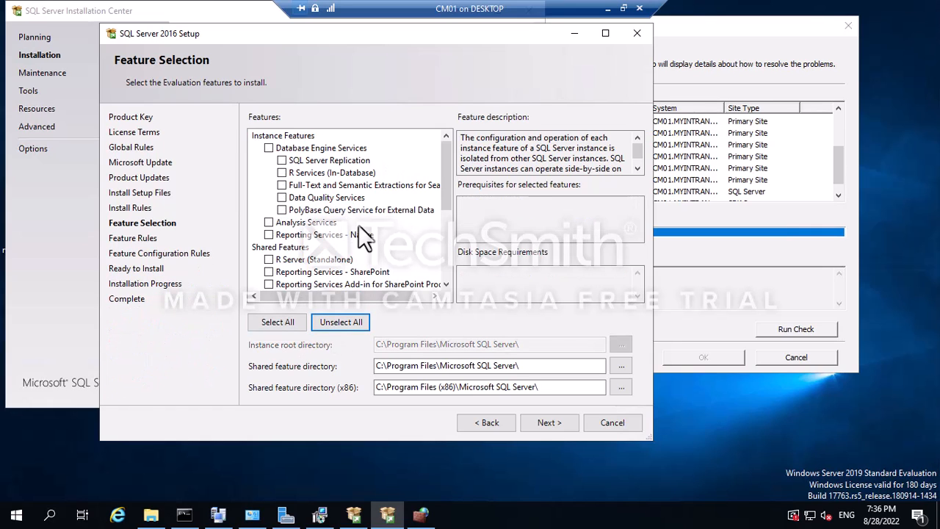
{"action": "left_click", "coordinate": [269, 148]}
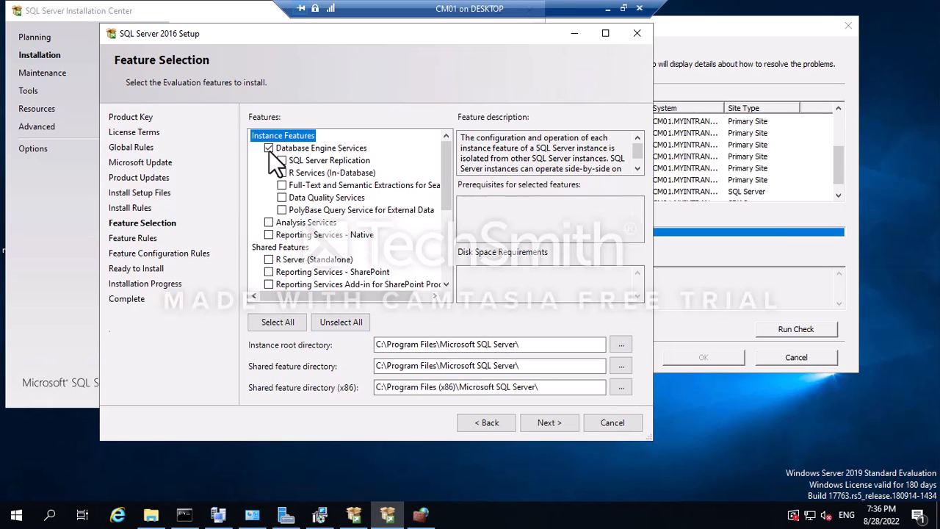
{"action": "left_click", "coordinate": [269, 236]}
{"action": "scroll", "coordinate": [384, 245], "scroll_direction": "down", "scroll_amount": 3}
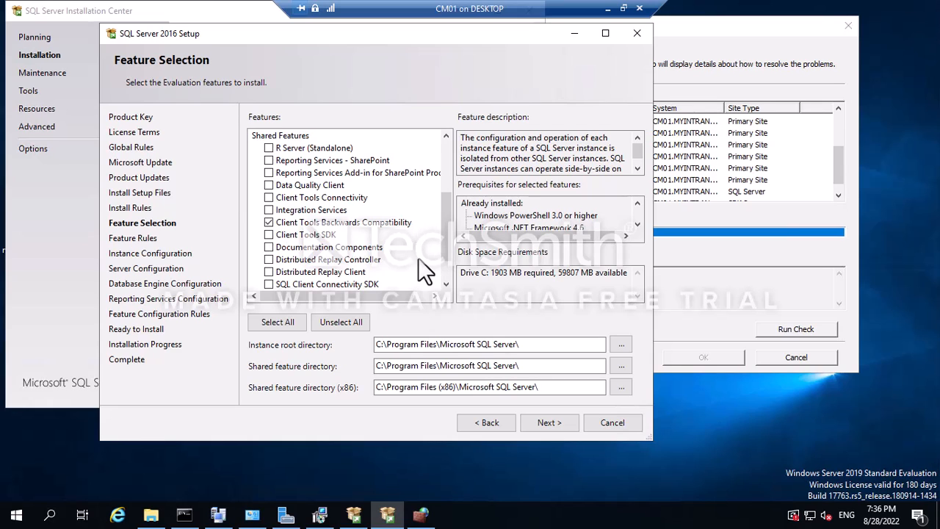
{"action": "scroll", "coordinate": [418, 257], "scroll_direction": "down", "scroll_amount": 1}
{"action": "left_click", "coordinate": [278, 322]}
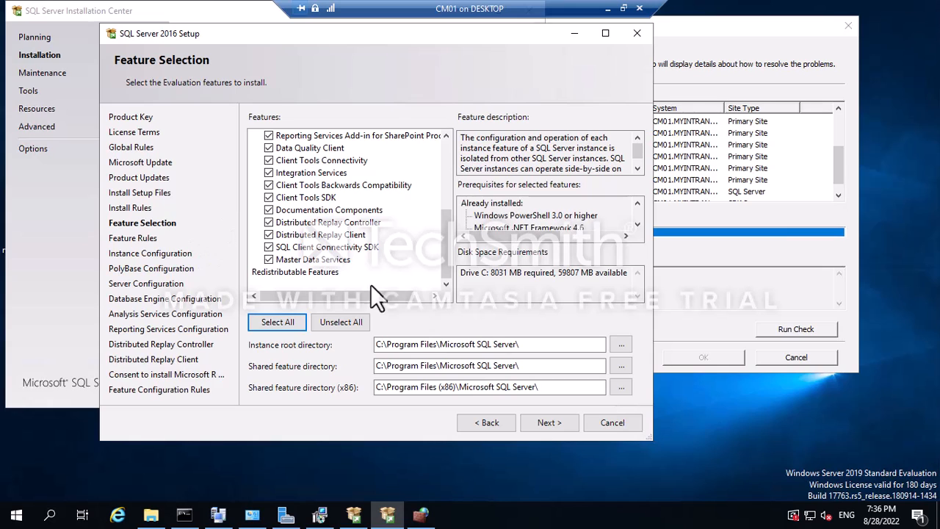
{"action": "left_click", "coordinate": [549, 424]}
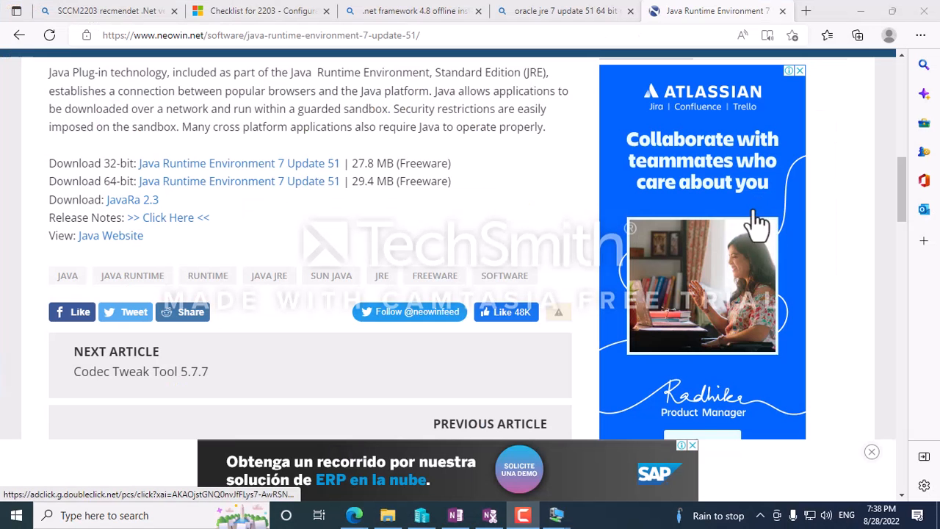
Download the Java Runtime Environment 7 Update 51 installer from the Neowin page.
{"action": "scroll", "coordinate": [775, 224], "scroll_direction": "up", "scroll_amount": 3}
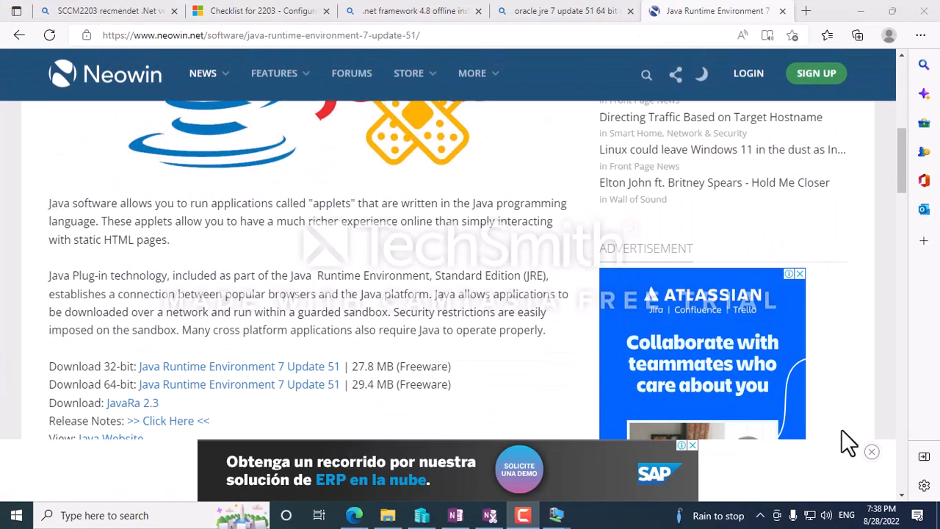
{"action": "scroll", "coordinate": [435, 278], "scroll_direction": "up", "scroll_amount": 2}
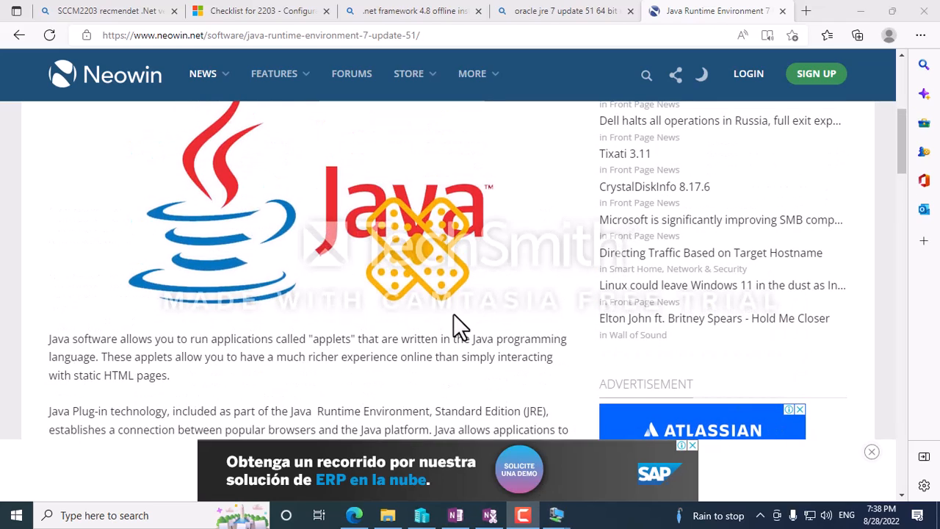
{"action": "scroll", "coordinate": [532, 316], "scroll_direction": "down", "scroll_amount": 3}
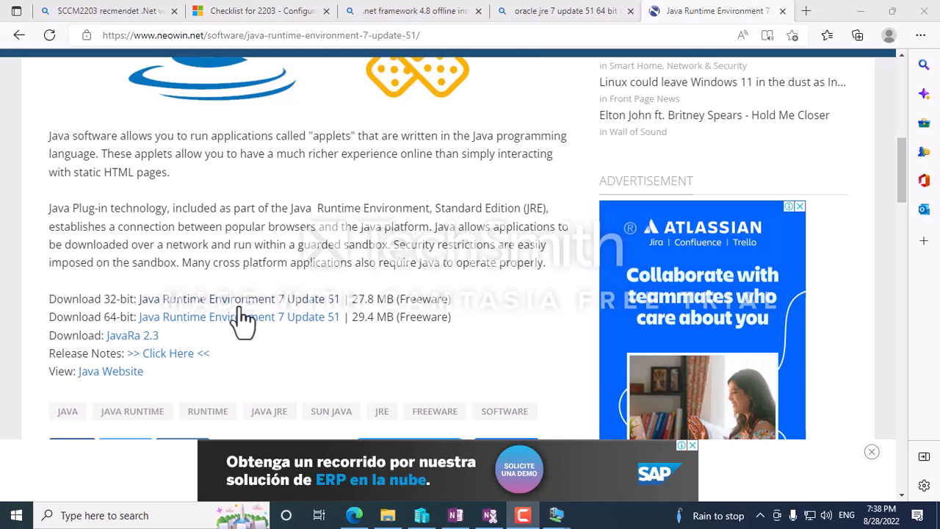
{"action": "left_click", "coordinate": [263, 302]}
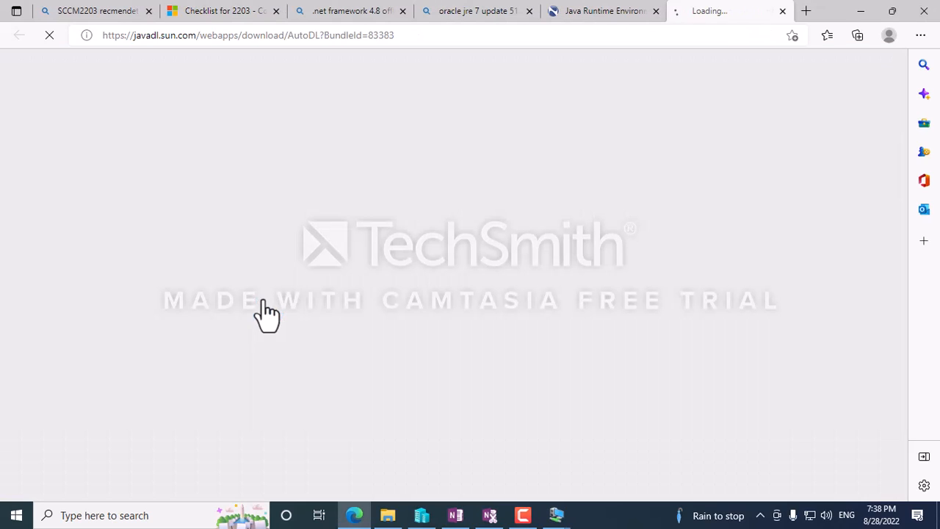
Return to CM01 and move the SQL Server 2016 Setup window down and right.
{"action": "mouse_move", "coordinate": [556, 518]}
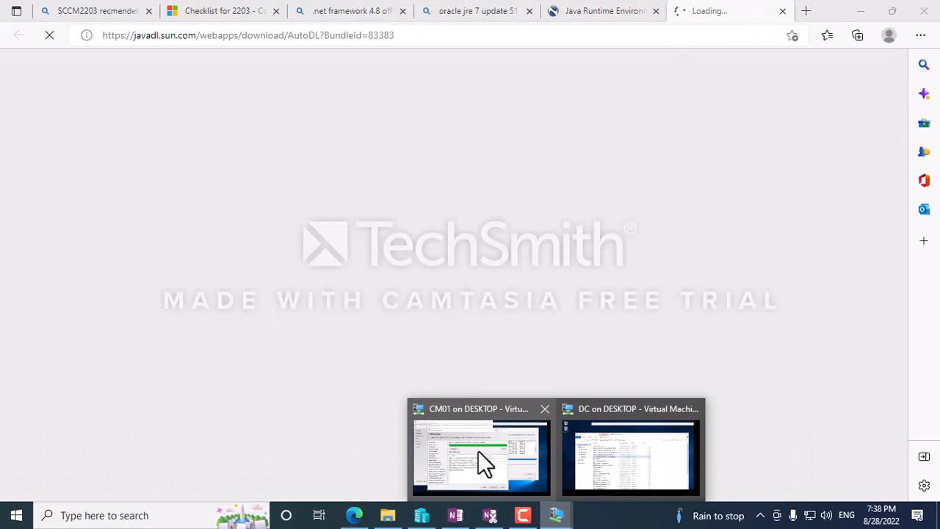
{"action": "left_click", "coordinate": [479, 456]}
{"action": "left_click_drag", "start_coordinate": [186, 37], "coordinate": [235, 95]}
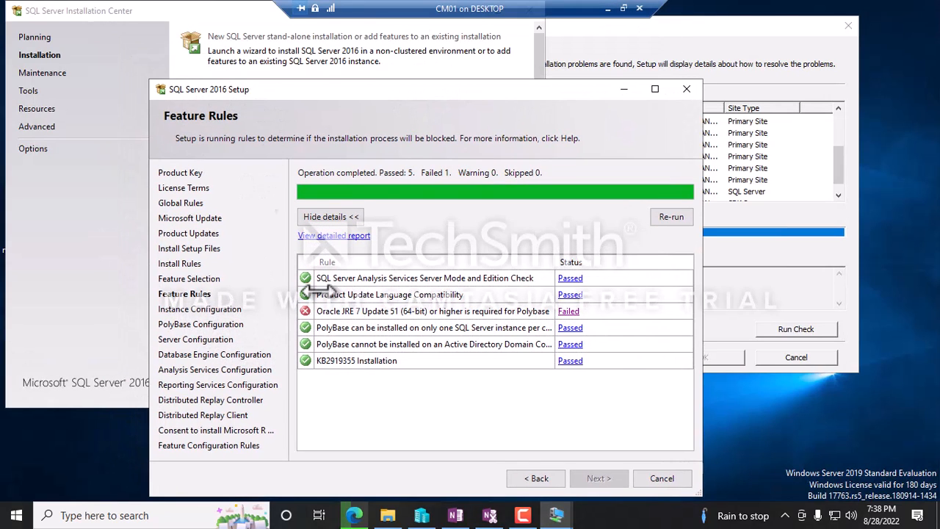
Cut jre-7u51-windows-i586.exe from the host's Downloads folder and paste it onto CM01's desktop.
{"action": "left_click", "coordinate": [609, 9]}
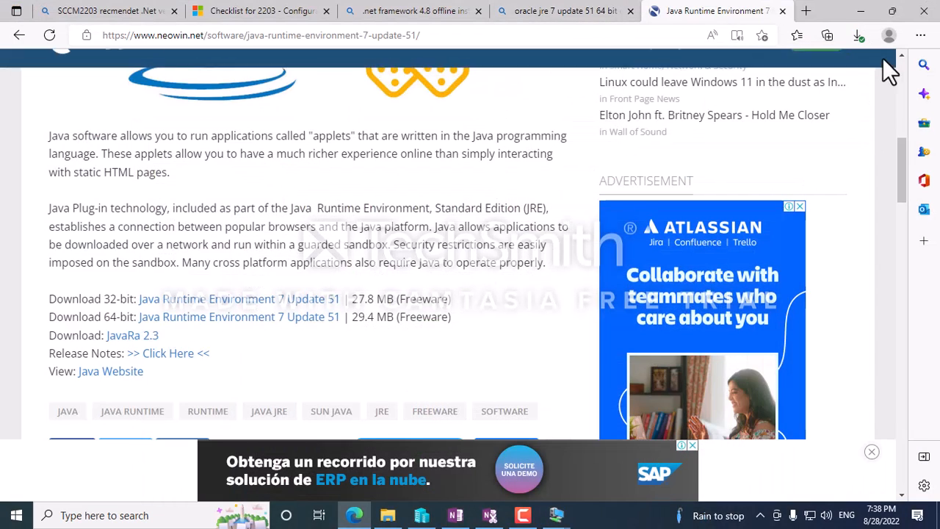
{"action": "left_click", "coordinate": [858, 35]}
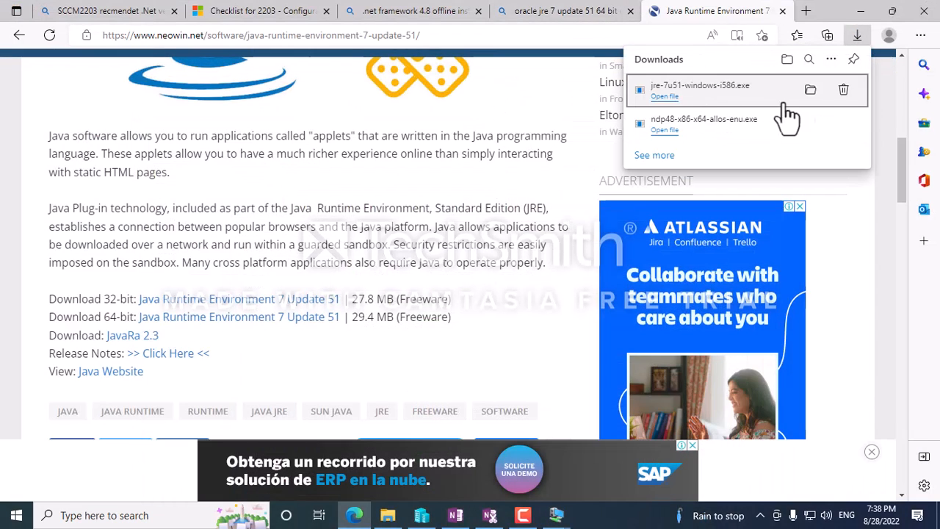
{"action": "left_click", "coordinate": [811, 90]}
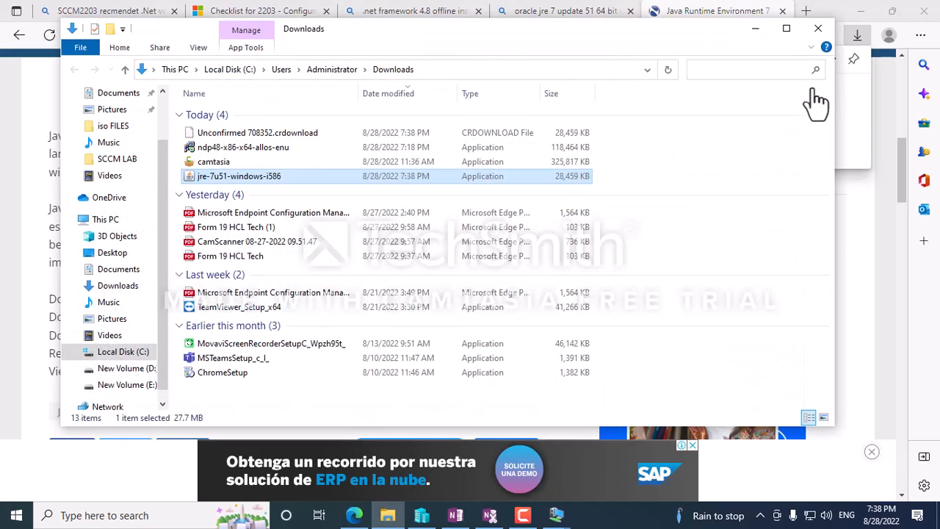
{"action": "right_click", "coordinate": [268, 181]}
{"action": "left_click", "coordinate": [299, 386]}
{"action": "left_click", "coordinate": [572, 519]}
{"action": "left_click", "coordinate": [529, 495]}
{"action": "right_click", "coordinate": [909, 176]}
{"action": "left_click", "coordinate": [875, 234]}
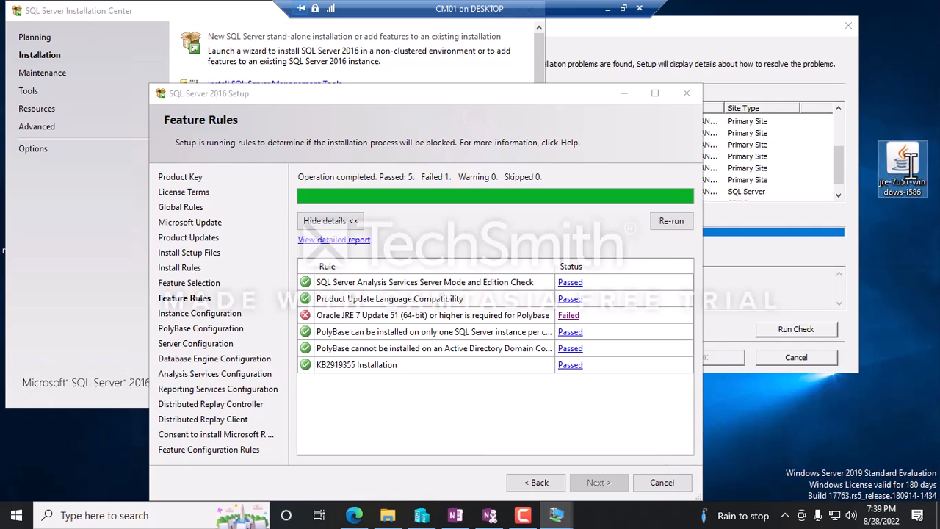
Return SQL Server setup to Feature Selection and move the Java Setup window aside.
{"action": "mouse_move", "coordinate": [911, 165]}
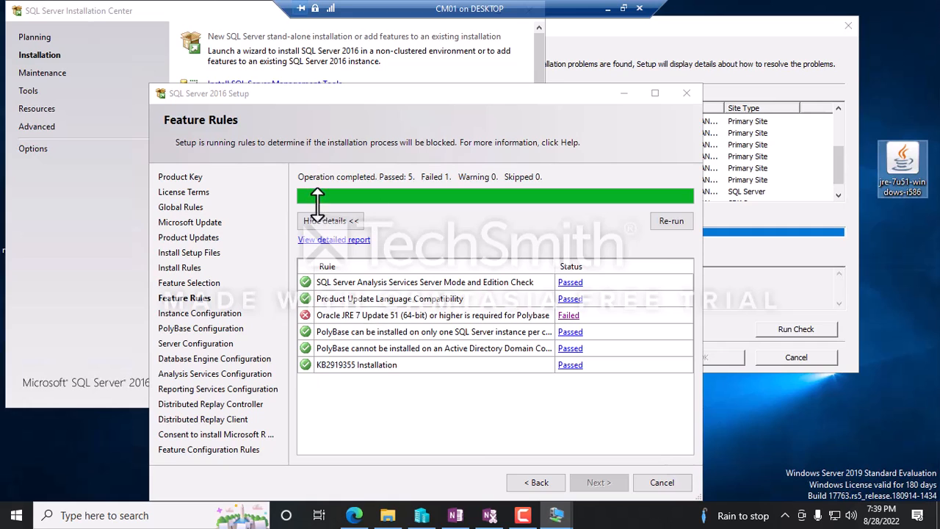
{"action": "left_click", "coordinate": [540, 482]}
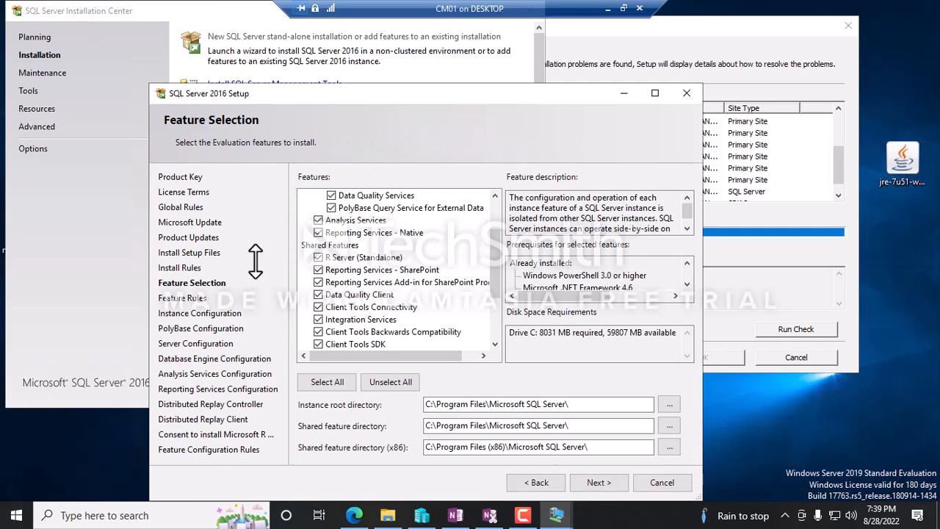
{"action": "scroll", "coordinate": [361, 248], "scroll_direction": "down", "scroll_amount": 2}
{"action": "scroll", "coordinate": [361, 248], "scroll_direction": "up", "scroll_amount": 5}
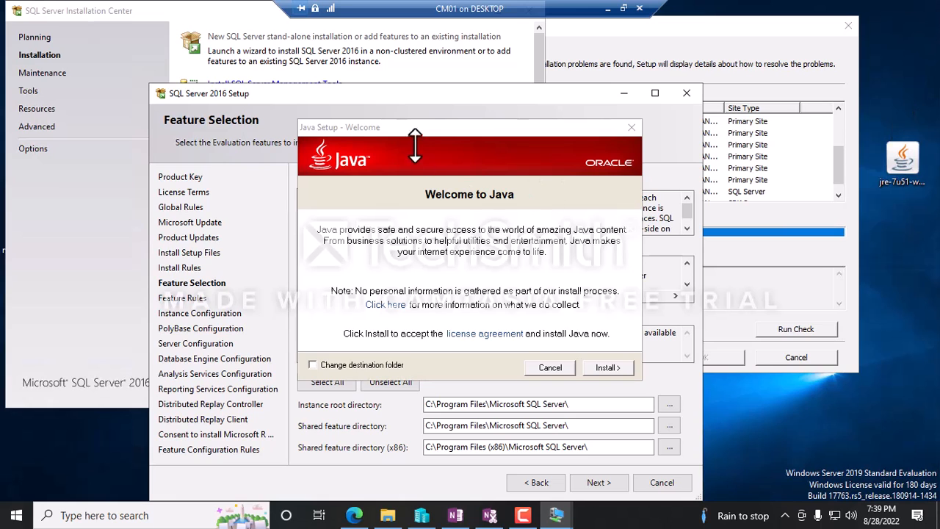
{"action": "left_click_drag", "start_coordinate": [410, 130], "coordinate": [670, 253]}
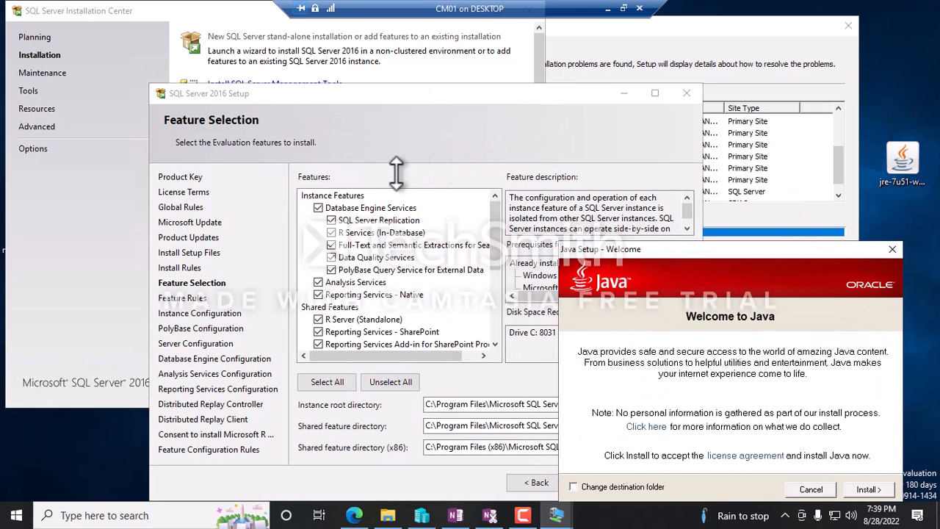
Close the host's Downloads folder and bring the CM01 session back to full screen.
{"action": "left_click", "coordinate": [608, 9]}
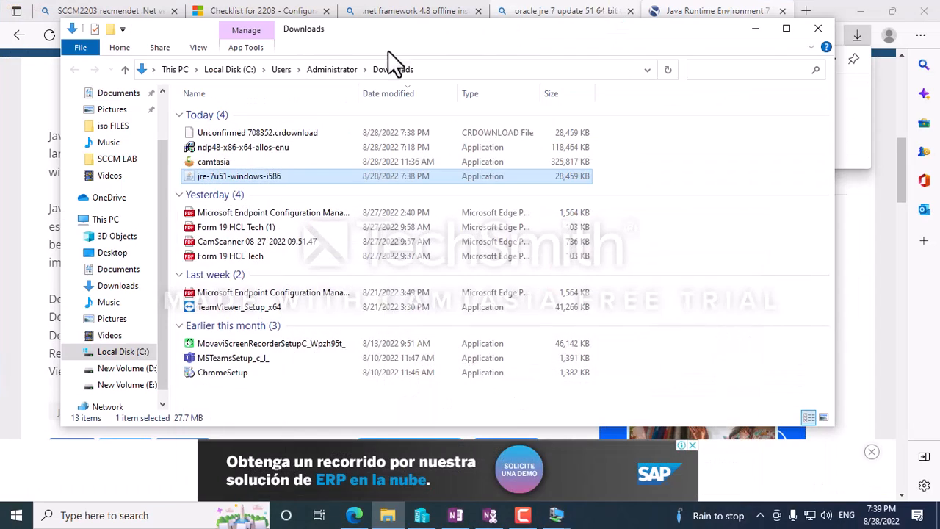
{"action": "left_click", "coordinate": [818, 28]}
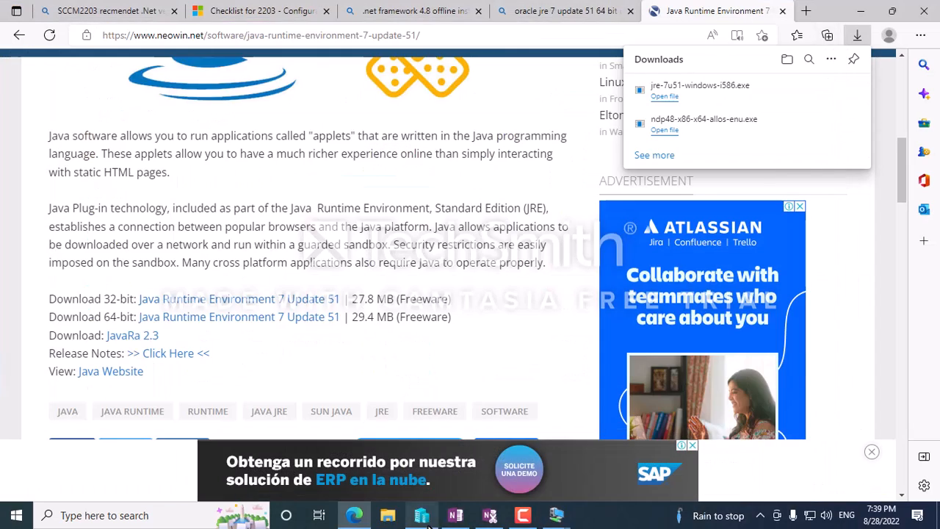
{"action": "key", "text": "alt+Tab"}
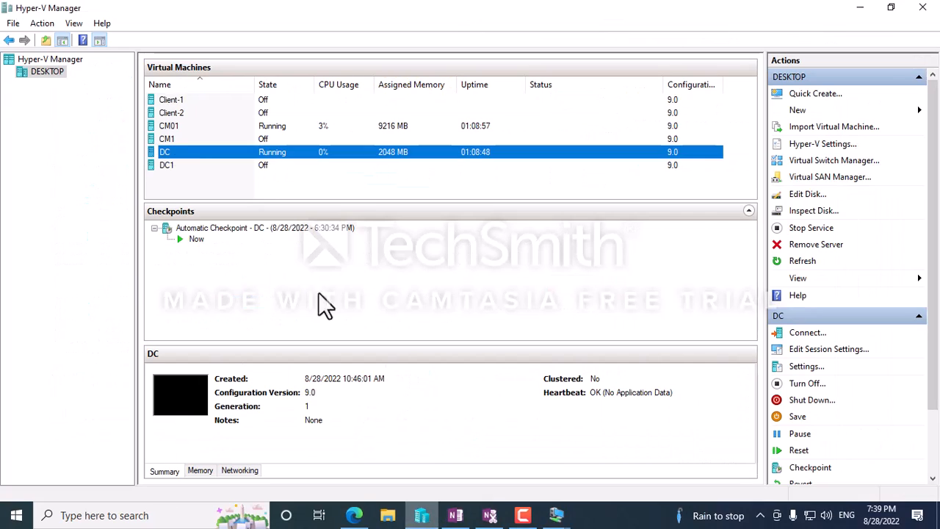
{"action": "left_click", "coordinate": [164, 140]}
{"action": "left_click", "coordinate": [169, 152]}
{"action": "left_click", "coordinate": [170, 139]}
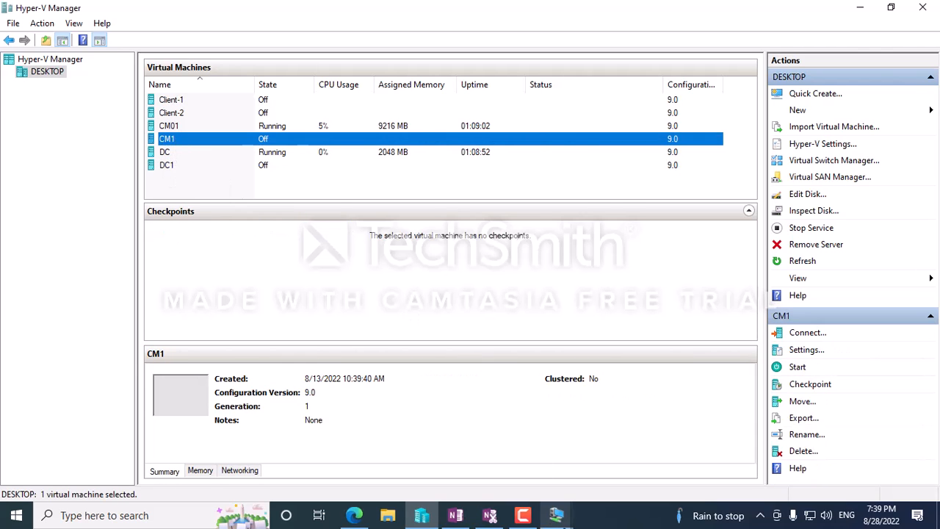
{"action": "left_click", "coordinate": [556, 515]}
{"action": "left_click", "coordinate": [493, 454]}
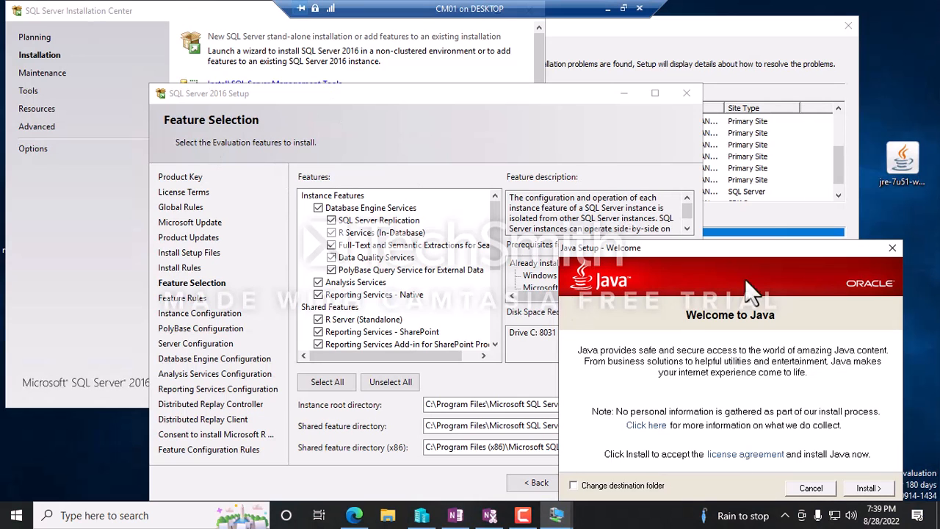
Install Java from the jre-7u51 installer in Java Setup.
{"action": "left_click_drag", "start_coordinate": [352, 105], "coordinate": [343, 84]}
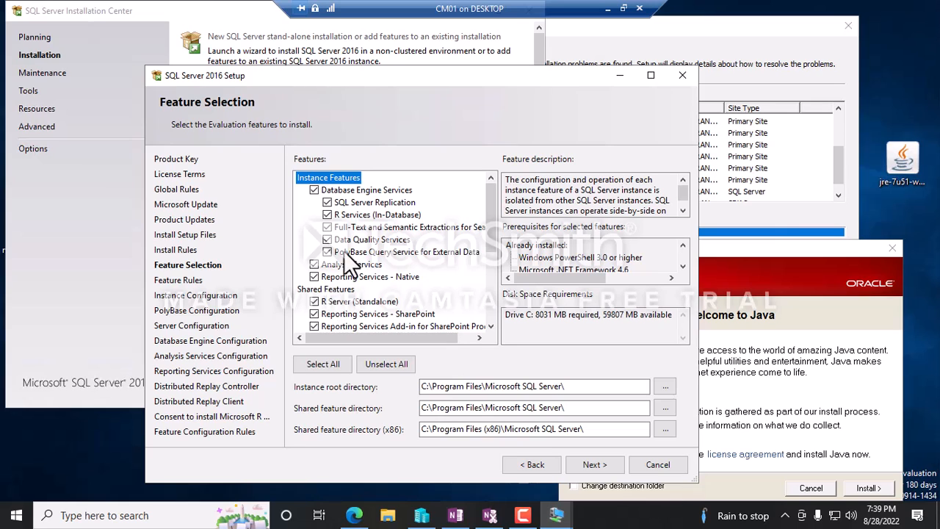
{"action": "left_click", "coordinate": [765, 255]}
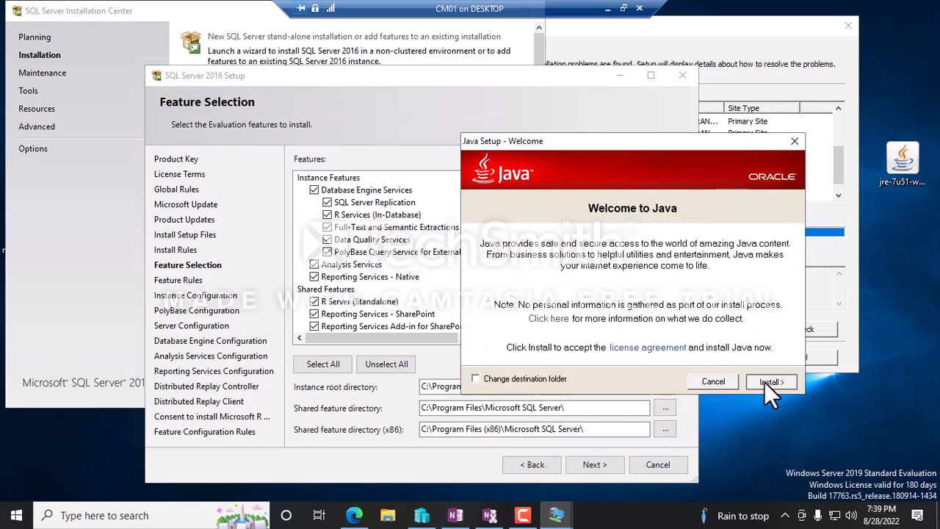
{"action": "left_click", "coordinate": [766, 381]}
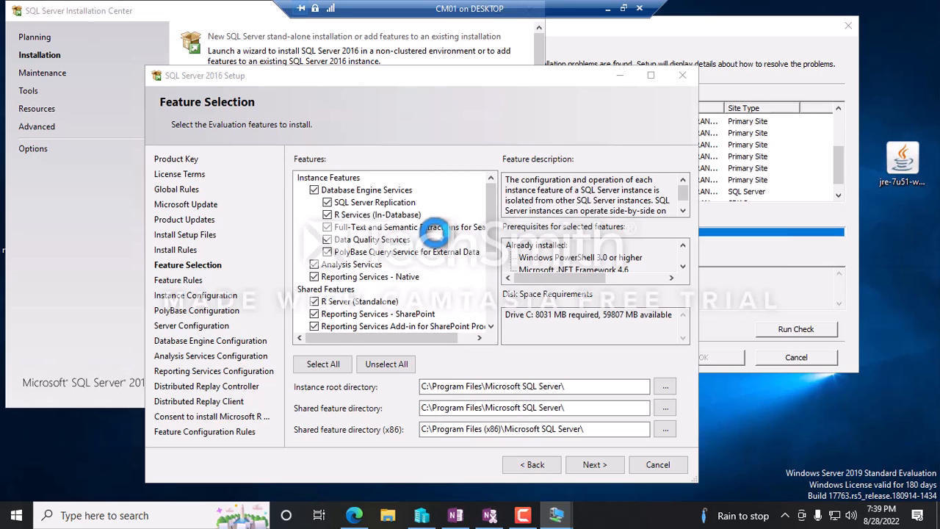
{"action": "left_click_drag", "start_coordinate": [575, 187], "coordinate": [637, 191]}
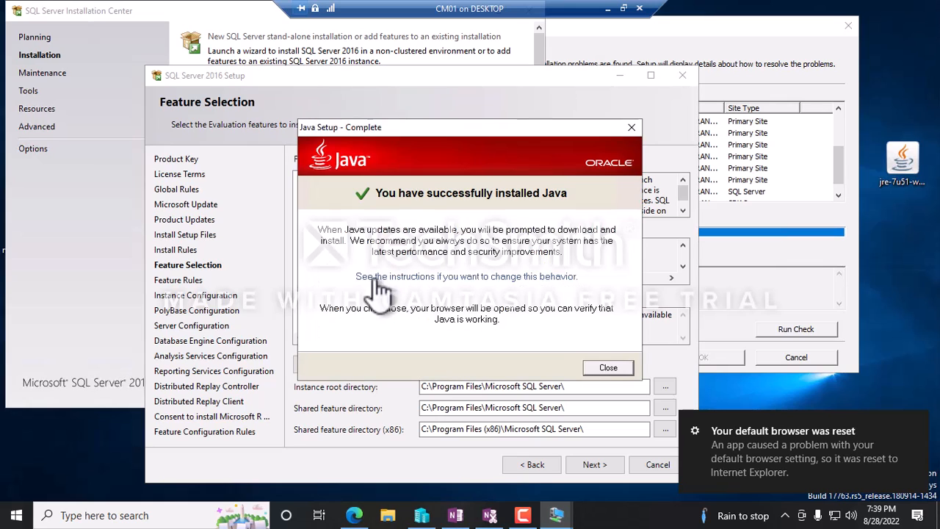
Close Java Setup, dismiss the Security Alert and close the Java verification browser window.
{"action": "left_click", "coordinate": [607, 369]}
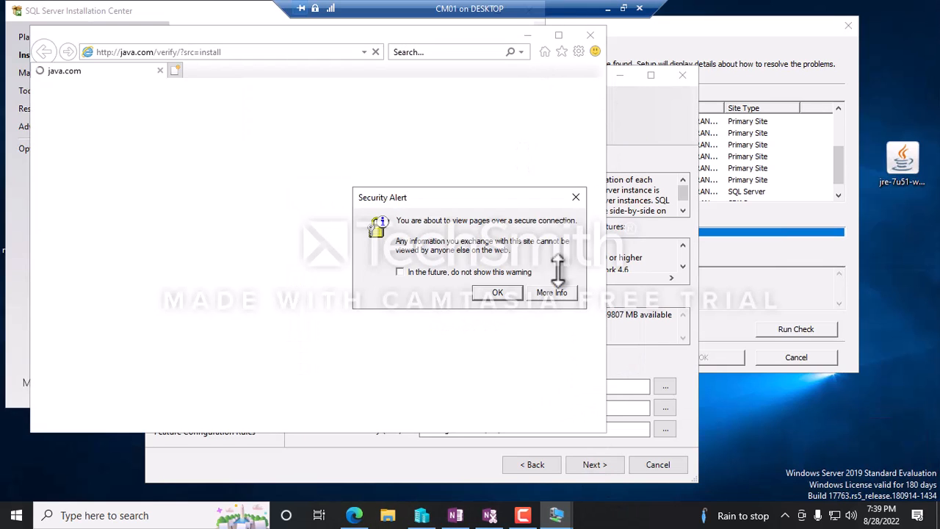
{"action": "left_click", "coordinate": [501, 293]}
{"action": "left_click", "coordinate": [590, 35]}
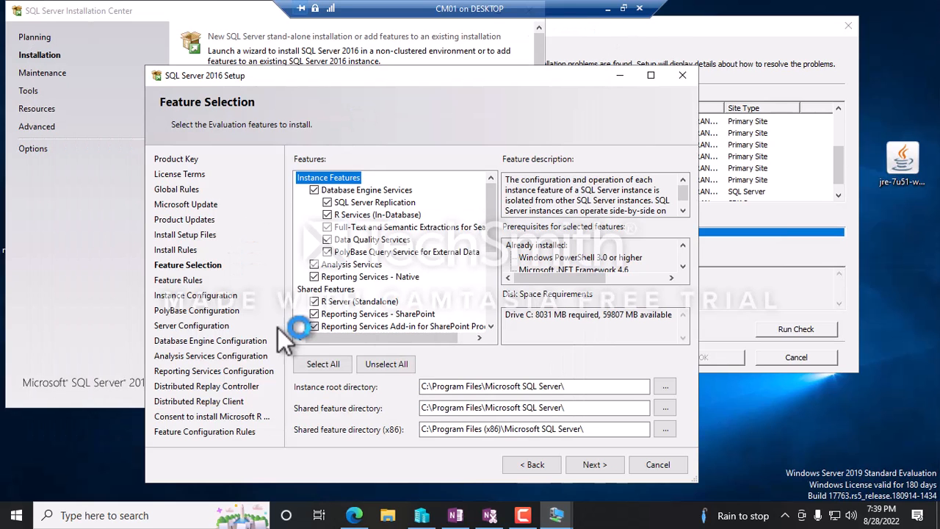
{"action": "left_click", "coordinate": [586, 463]}
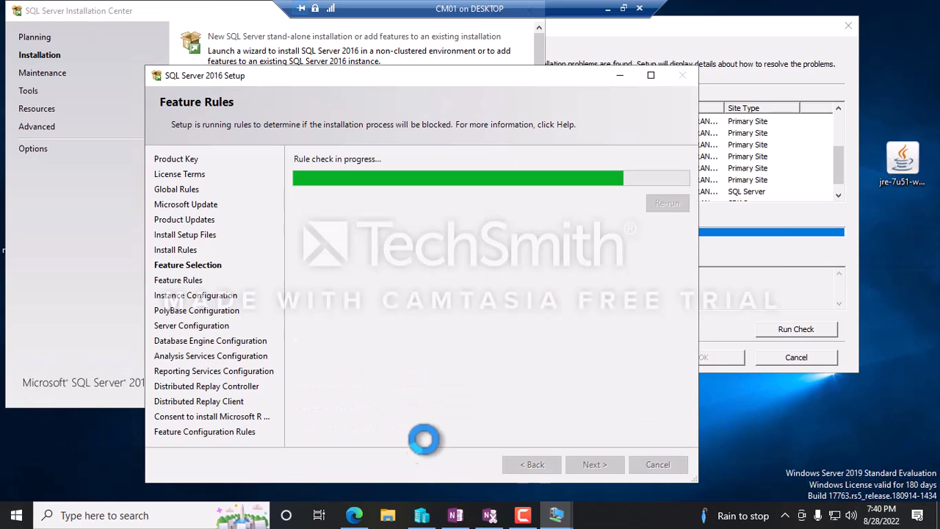
Re-run the Feature Rules check five times; the Oracle JRE 7 Update 51 rule keeps failing.
{"action": "left_click", "coordinate": [664, 206]}
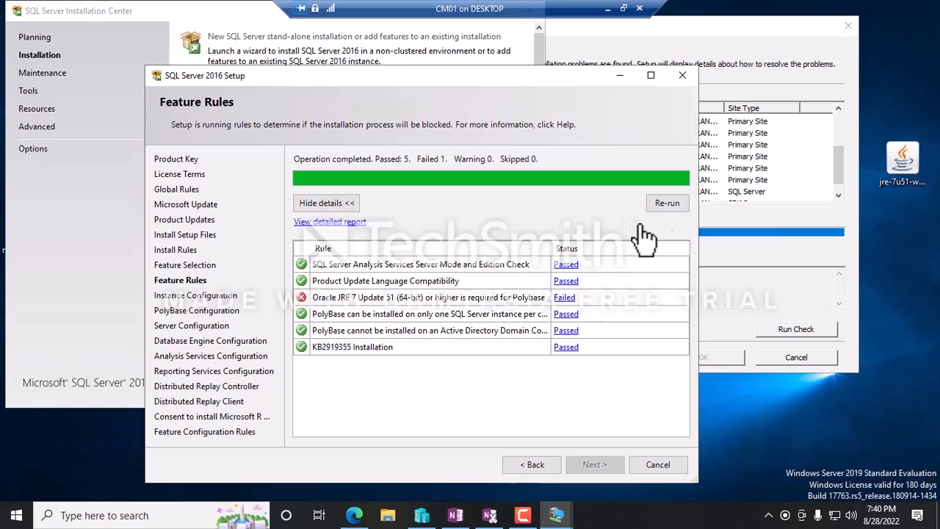
{"action": "left_click", "coordinate": [670, 206]}
{"action": "left_click", "coordinate": [670, 206]}
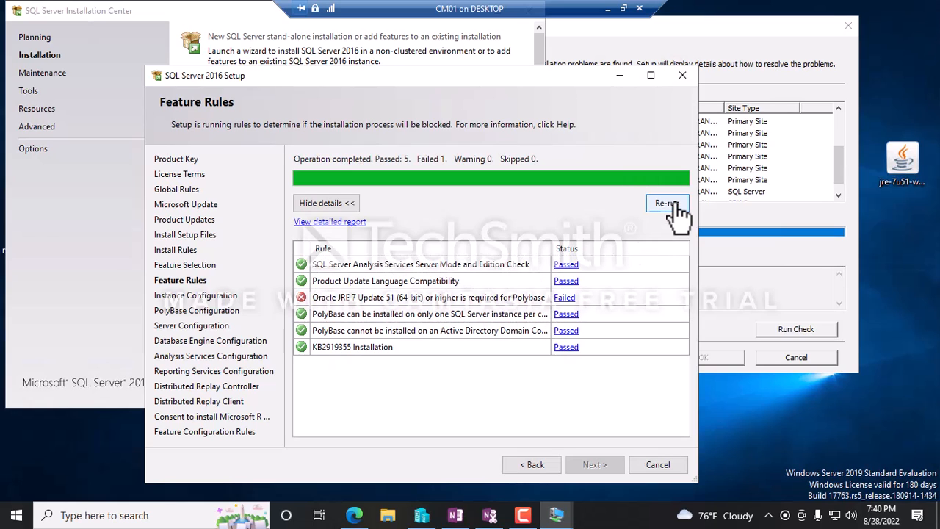
{"action": "left_click", "coordinate": [670, 206]}
{"action": "left_click", "coordinate": [674, 205]}
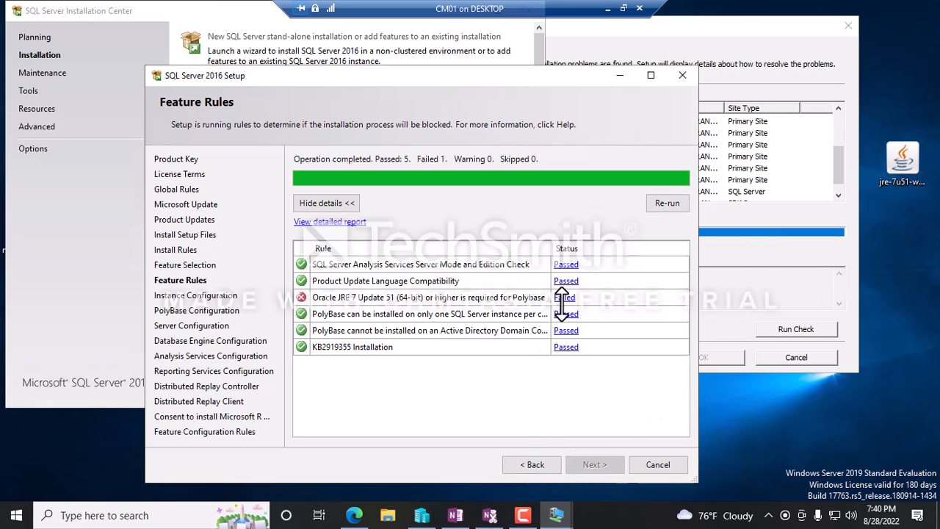
{"action": "left_click", "coordinate": [524, 465]}
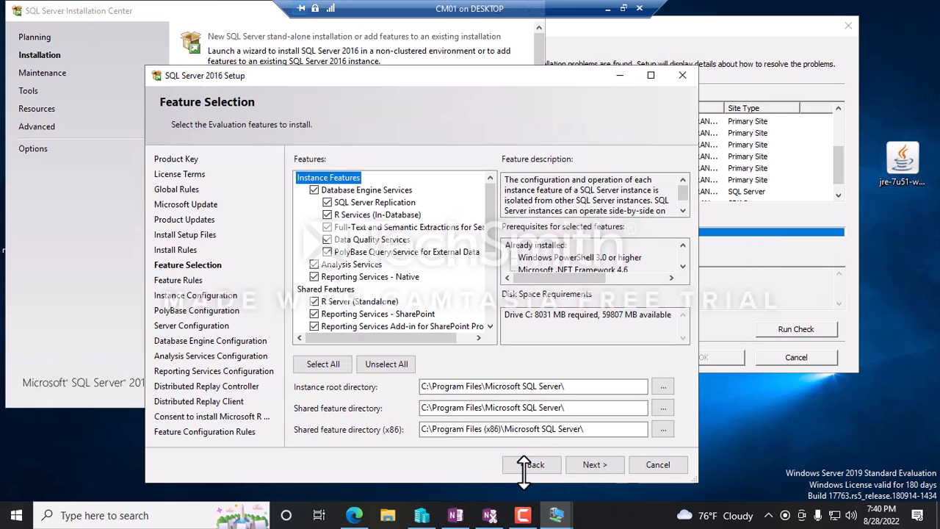
Unselect all features, tick Database Engine, Reporting Services - Native and both Client Tools, then continue.
{"action": "left_click", "coordinate": [387, 364]}
{"action": "left_click", "coordinate": [314, 190]}
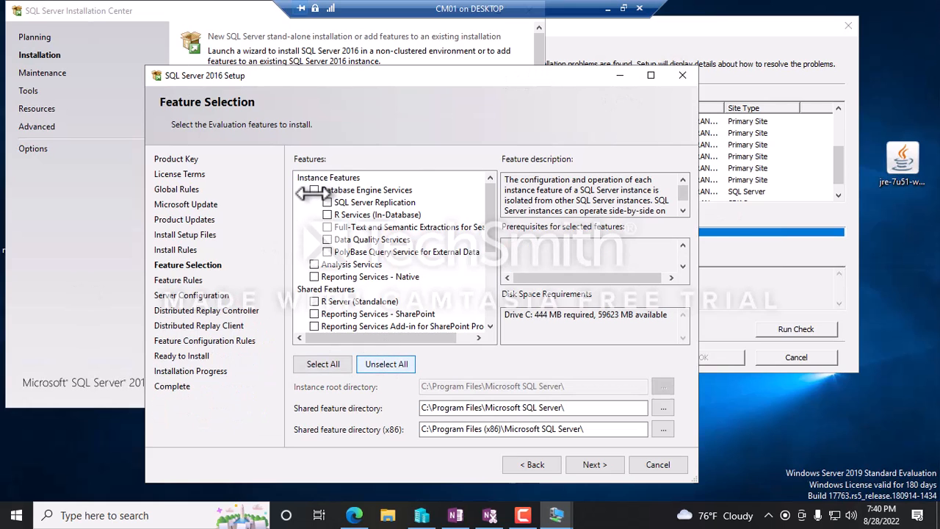
{"action": "scroll", "coordinate": [433, 224], "scroll_direction": "down", "scroll_amount": 1}
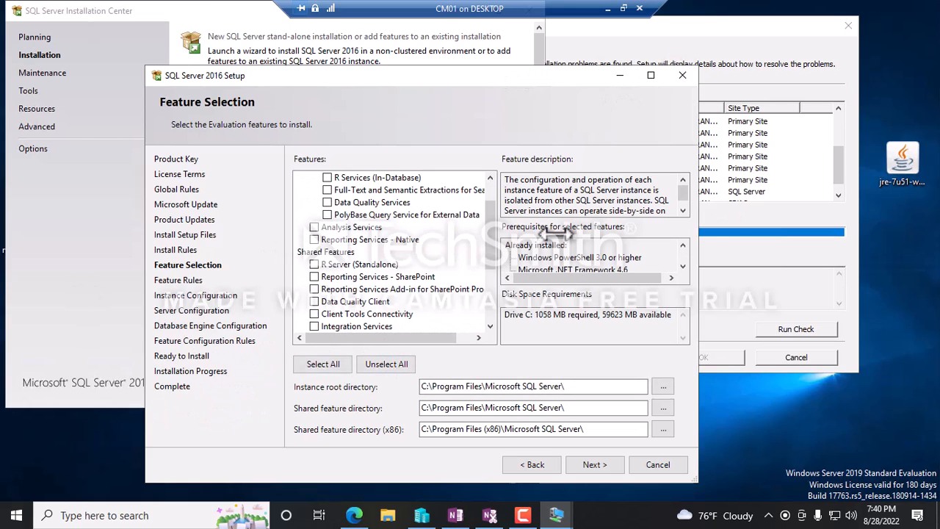
{"action": "left_click", "coordinate": [313, 240]}
{"action": "scroll", "coordinate": [425, 258], "scroll_direction": "down", "scroll_amount": 2}
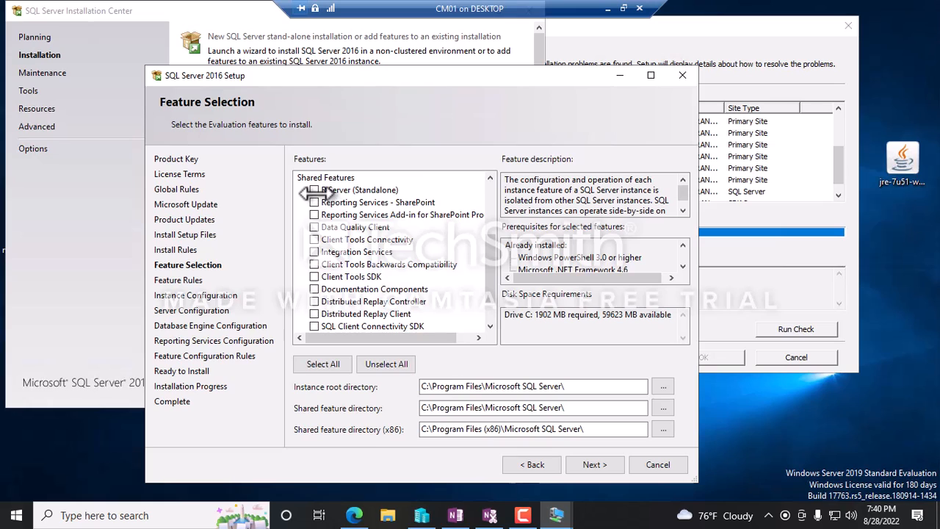
{"action": "left_click", "coordinate": [316, 240]}
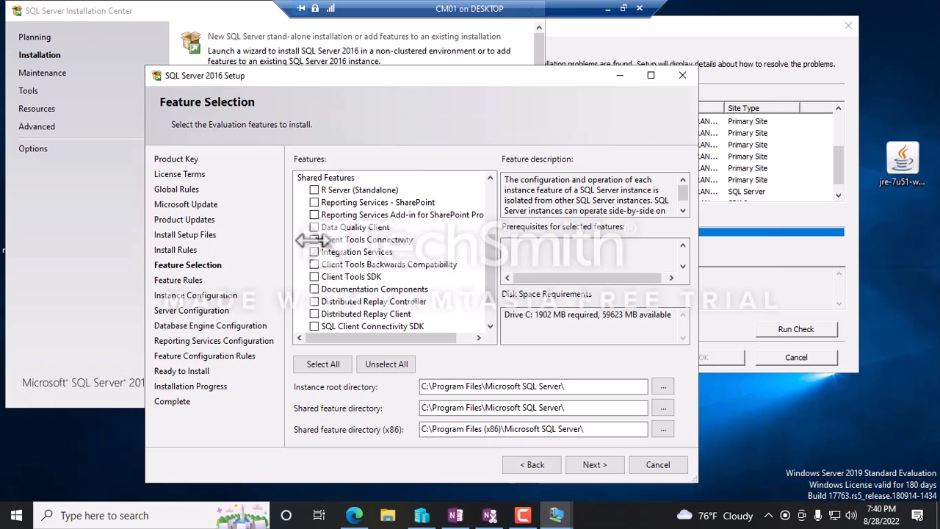
{"action": "left_click", "coordinate": [314, 266]}
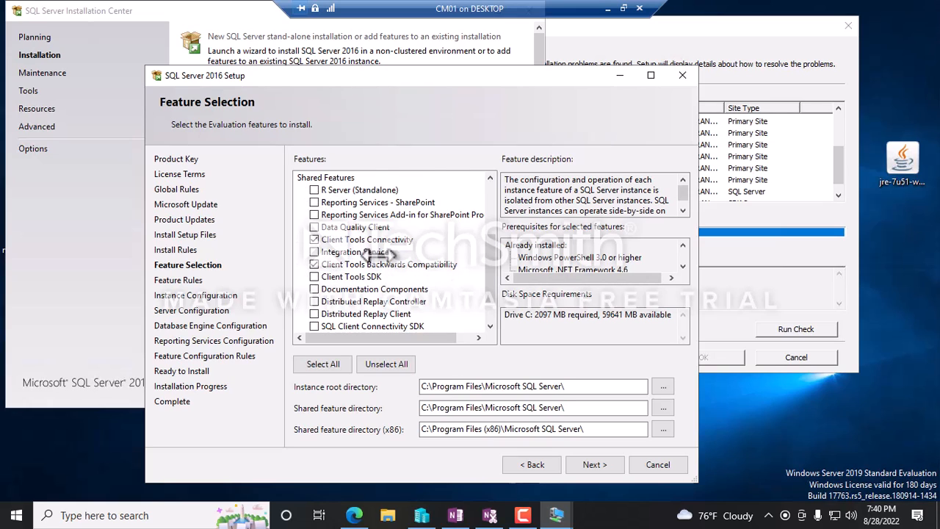
{"action": "scroll", "coordinate": [359, 257], "scroll_direction": "down", "scroll_amount": 1}
{"action": "scroll", "coordinate": [360, 261], "scroll_direction": "up", "scroll_amount": 4}
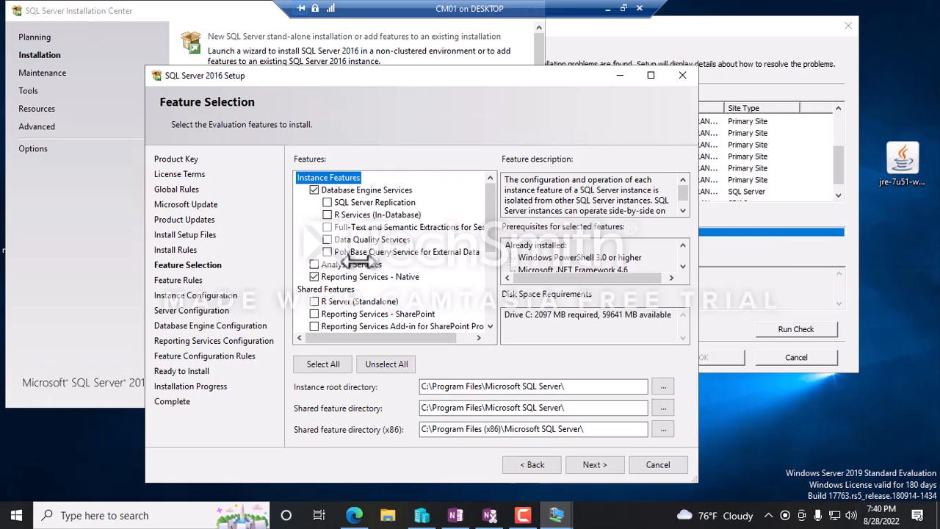
{"action": "left_click", "coordinate": [594, 464]}
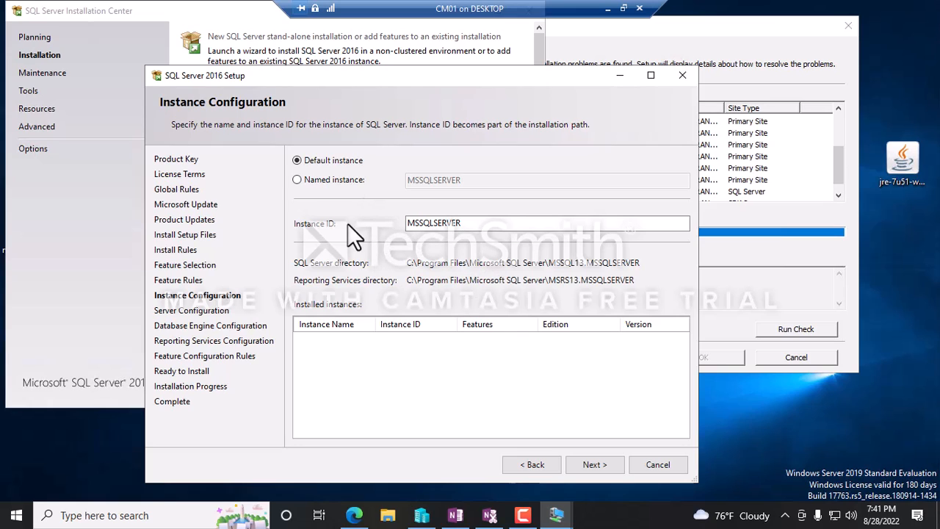
Keep the Default instance with Instance ID MSSQLSERVER and continue to Server Configuration.
{"action": "left_click_drag", "start_coordinate": [466, 225], "coordinate": [406, 222]}
{"action": "left_click", "coordinate": [472, 227]}
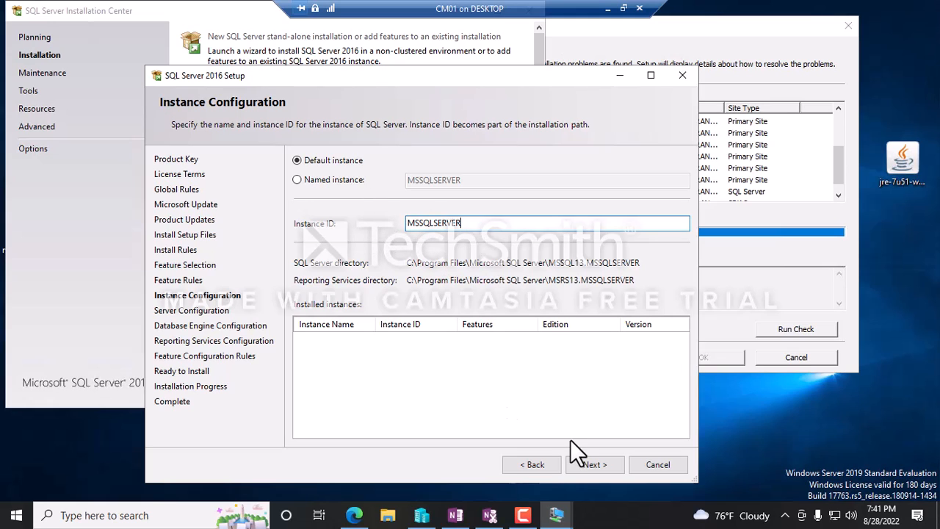
{"action": "left_click", "coordinate": [588, 468]}
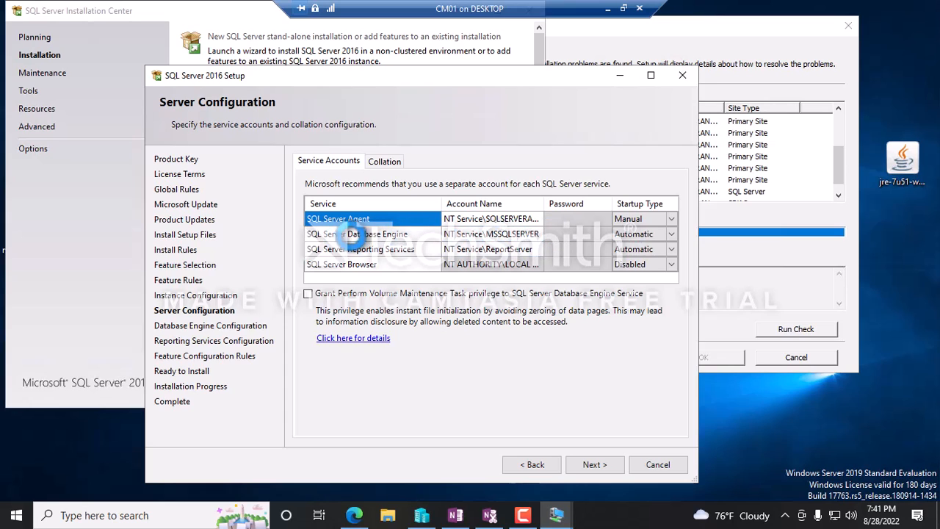
Browse the directory for a new Database Engine service account, confirming the searched object types.
{"action": "left_click", "coordinate": [500, 233]}
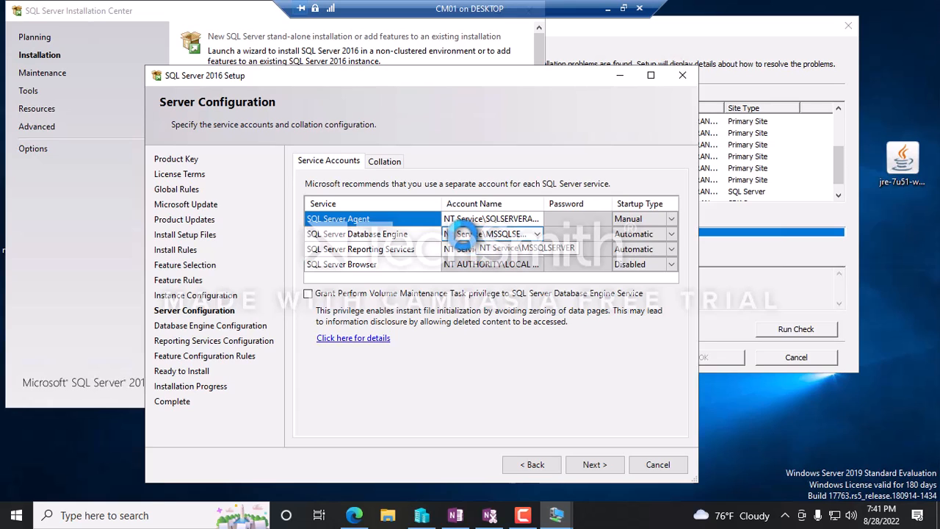
{"action": "left_click", "coordinate": [537, 234]}
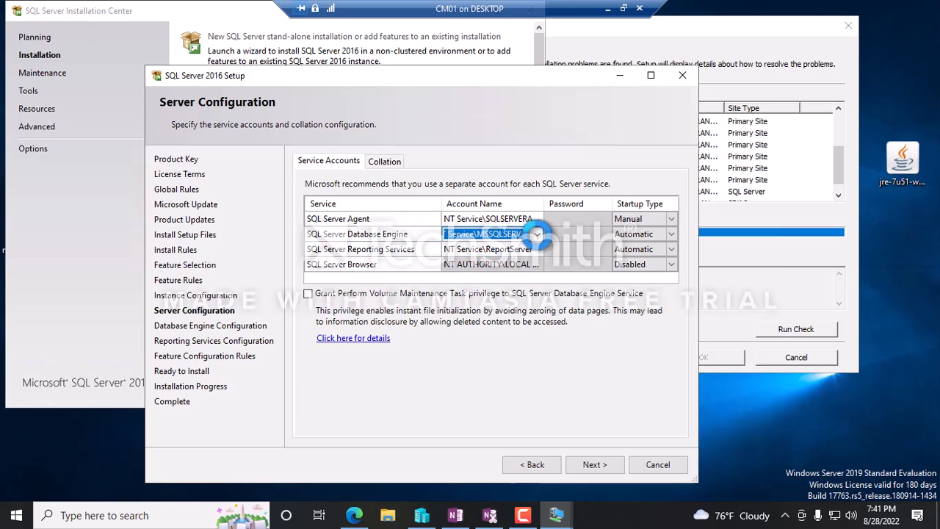
{"action": "left_click", "coordinate": [538, 233]}
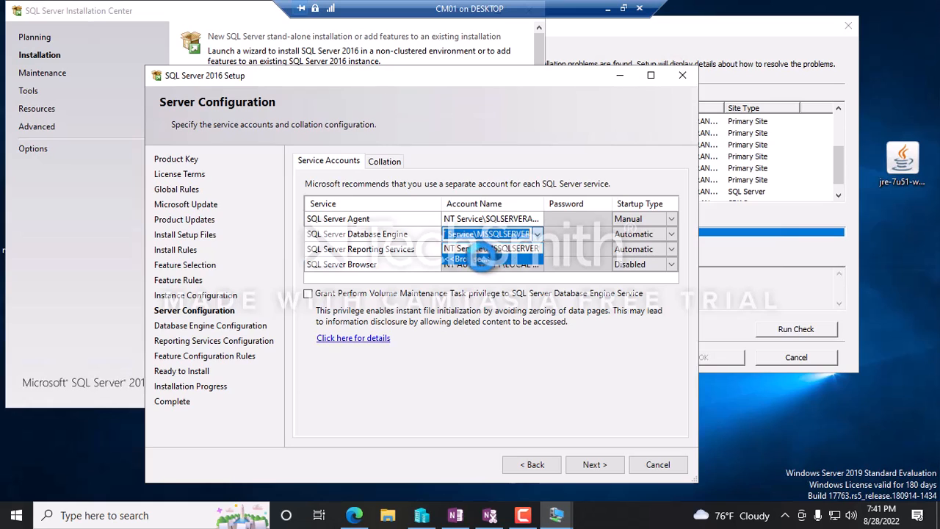
{"action": "left_click", "coordinate": [474, 258]}
{"action": "left_click", "coordinate": [186, 245]}
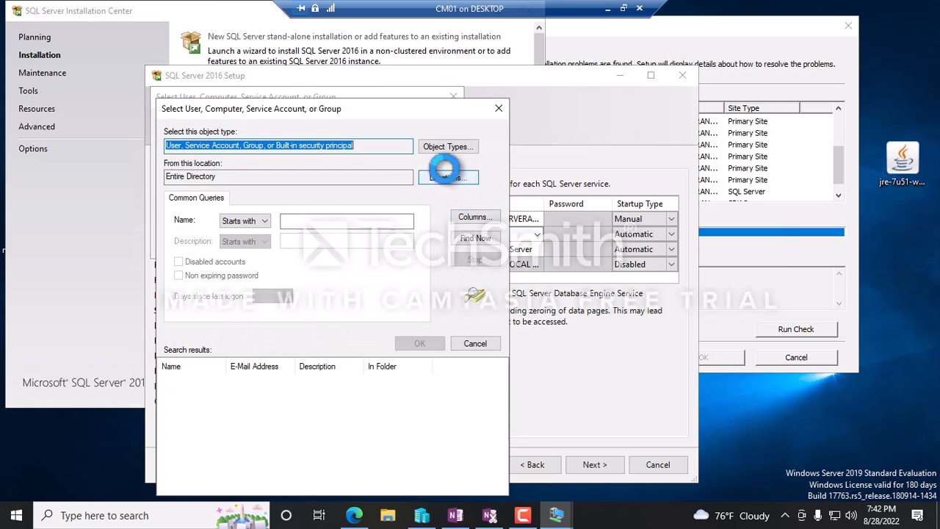
{"action": "left_click", "coordinate": [441, 146]}
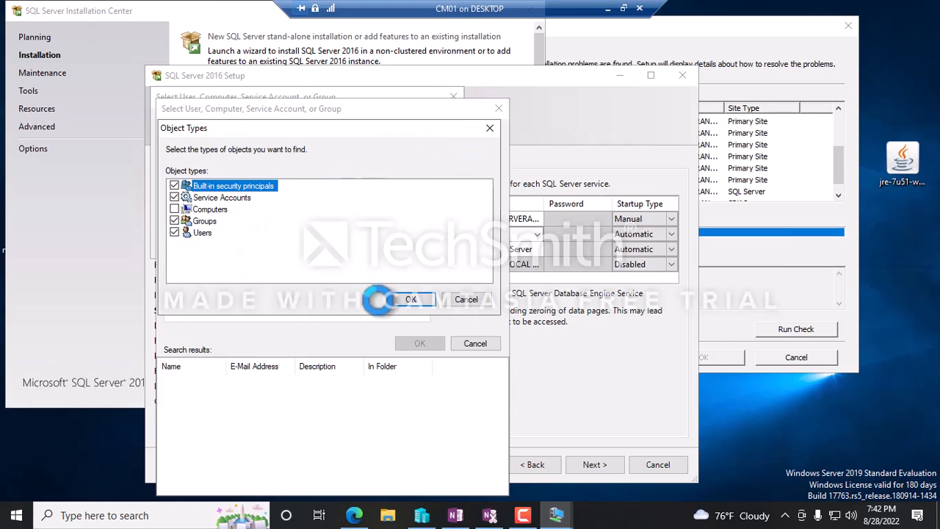
{"action": "left_click", "coordinate": [411, 299]}
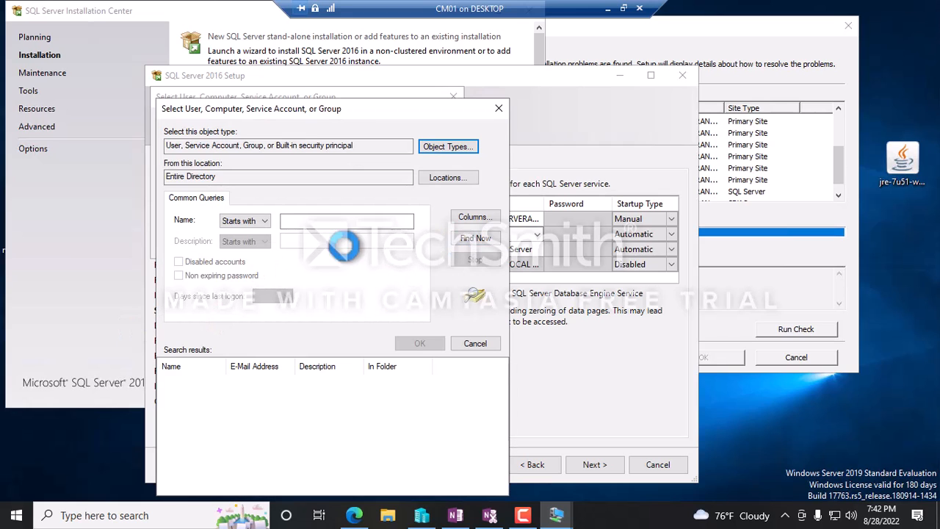
List all directory accounts and pick the SCCM SQL domain account for the Database Engine.
{"action": "left_click", "coordinate": [470, 238]}
{"action": "scroll", "coordinate": [210, 445], "scroll_direction": "down", "scroll_amount": 2}
{"action": "scroll", "coordinate": [235, 463], "scroll_direction": "up", "scroll_amount": 2}
{"action": "scroll", "coordinate": [223, 431], "scroll_direction": "down", "scroll_amount": 2}
{"action": "scroll", "coordinate": [220, 416], "scroll_direction": "down", "scroll_amount": 10}
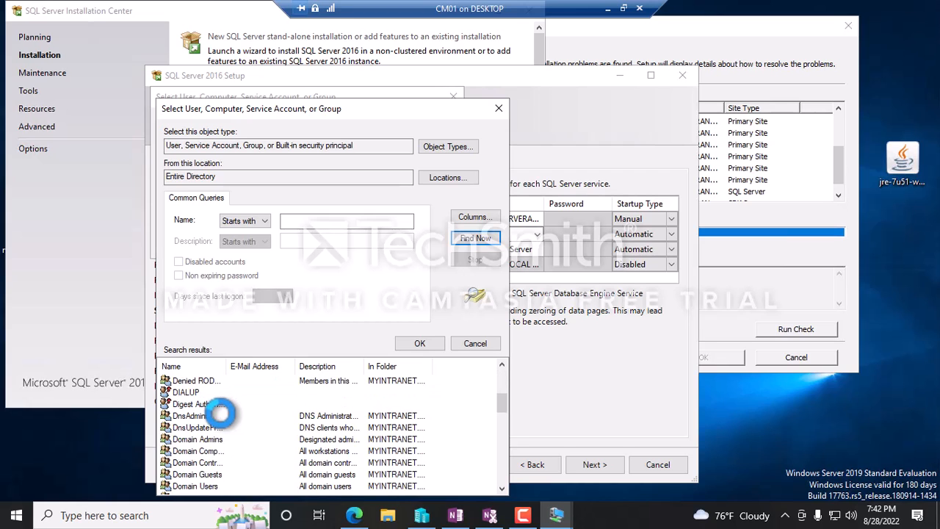
{"action": "scroll", "coordinate": [230, 426], "scroll_direction": "down", "scroll_amount": 2}
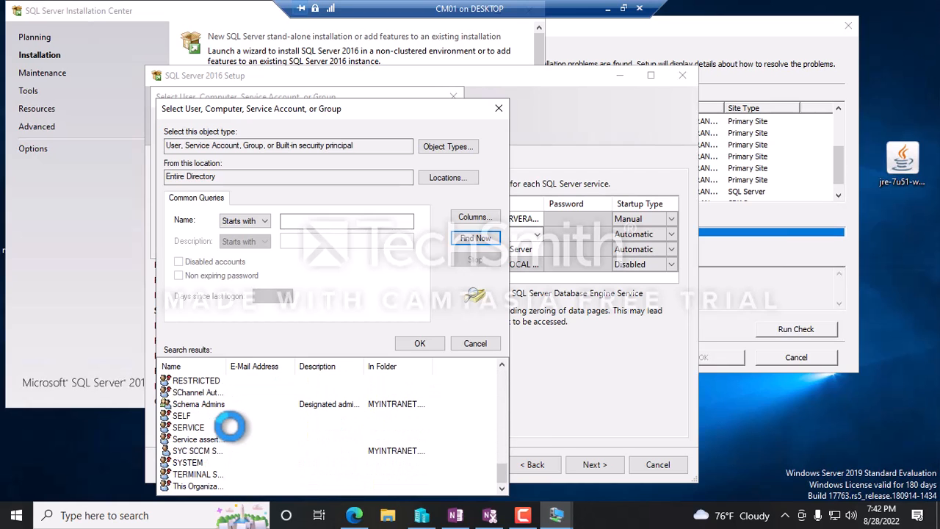
{"action": "double_click", "coordinate": [193, 451]}
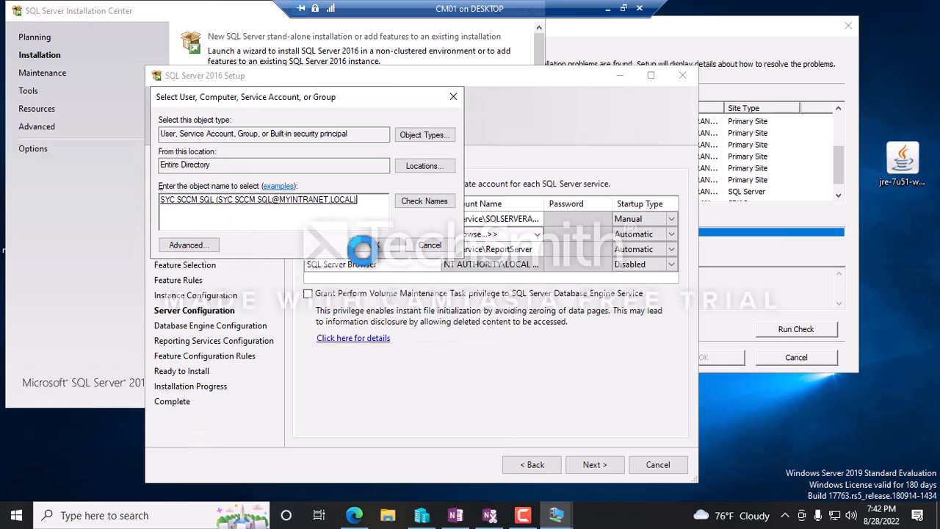
{"action": "left_click", "coordinate": [369, 246]}
Enter the SCCM SQL account's password and grant Perform Volume Maintenance Task.
{"action": "left_click", "coordinate": [554, 234]}
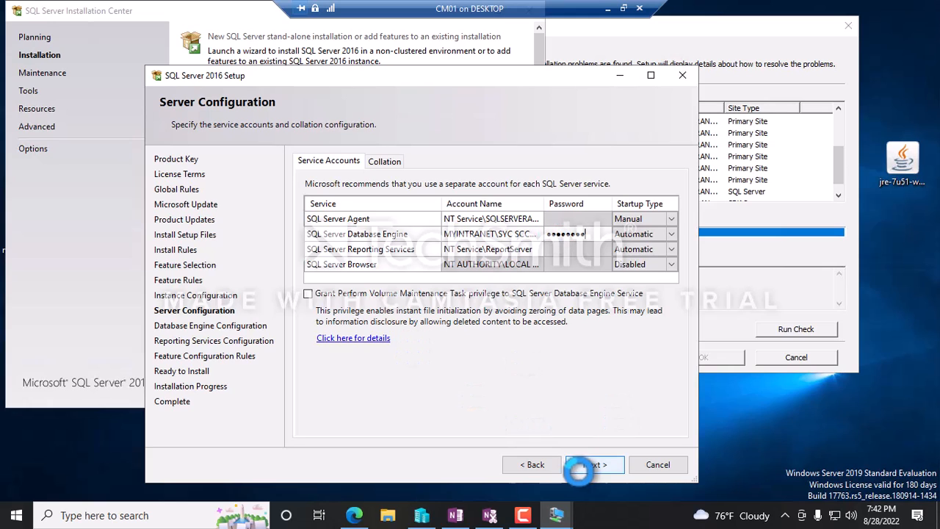
{"action": "left_click", "coordinate": [309, 295]}
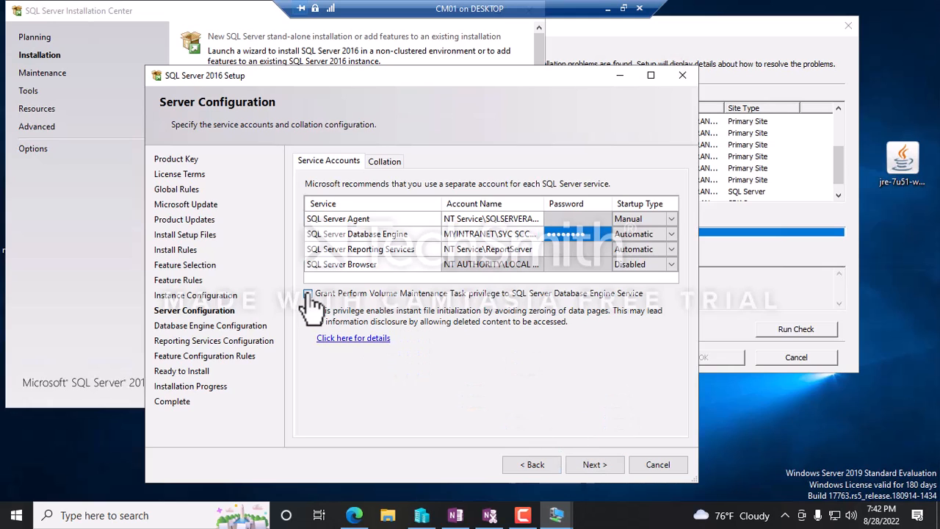
{"action": "left_click", "coordinate": [586, 470]}
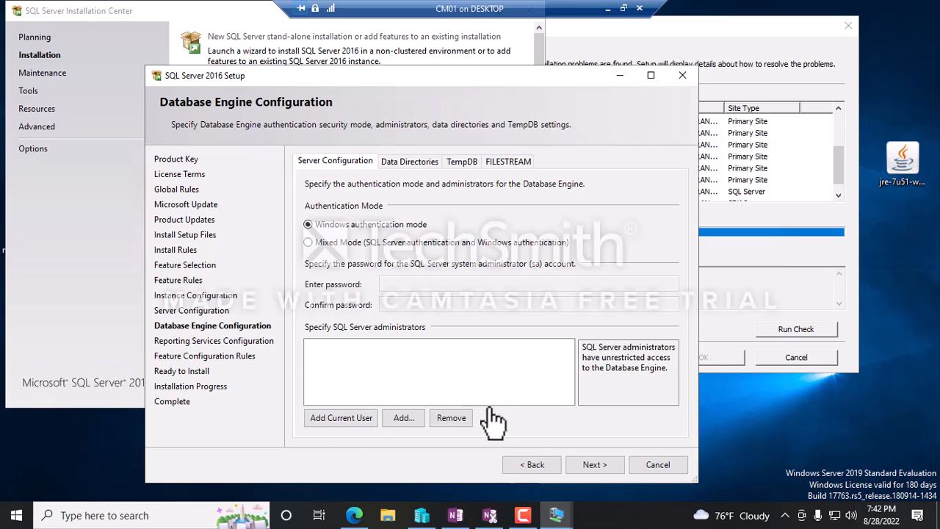
Review the Database Engine collation on the Collation tab, then continue.
{"action": "left_click", "coordinate": [529, 466]}
{"action": "left_click", "coordinate": [383, 166]}
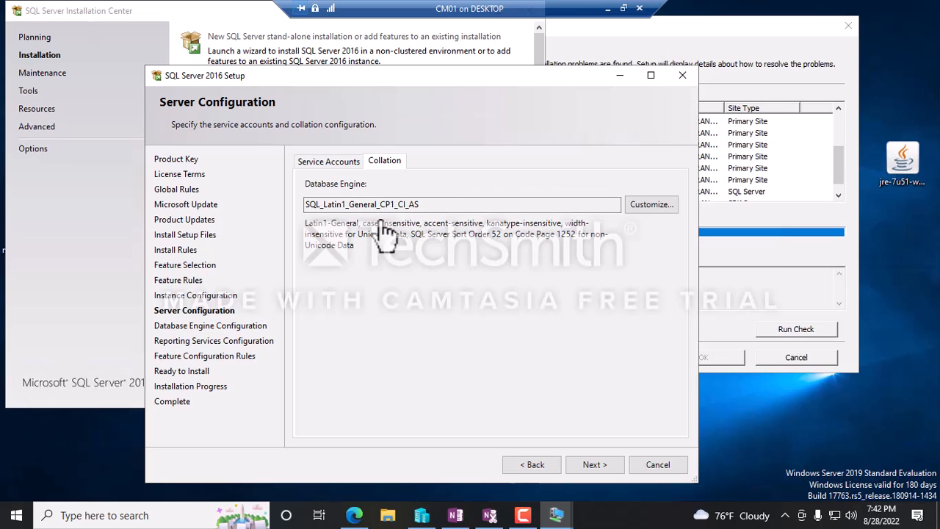
{"action": "left_click", "coordinate": [334, 164]}
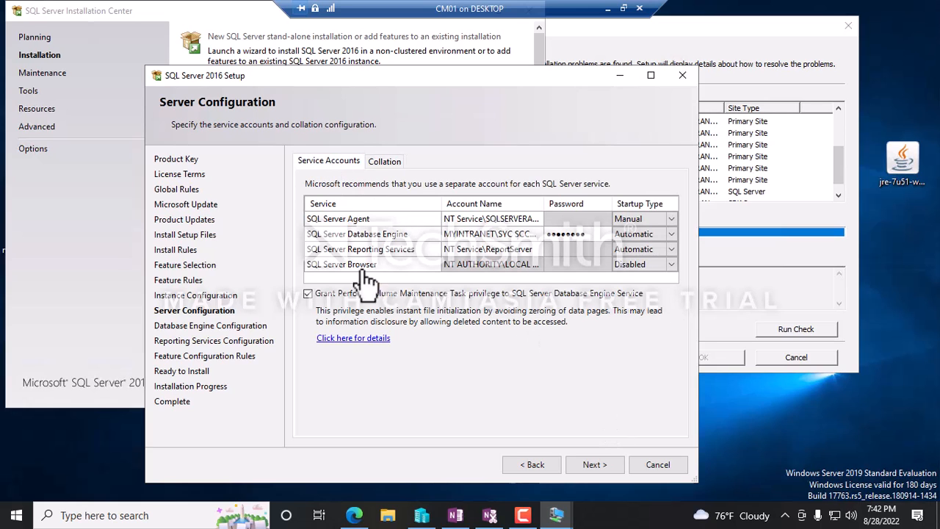
{"action": "left_click", "coordinate": [588, 468]}
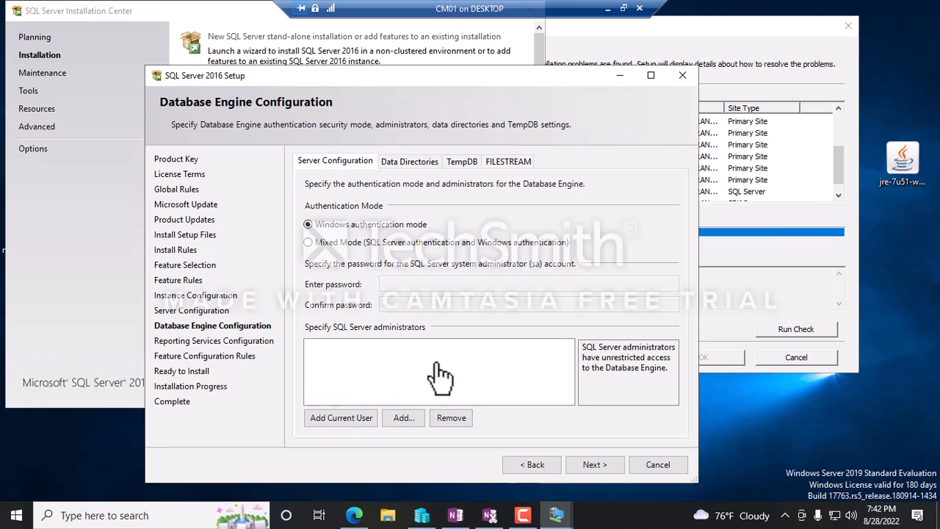
Add the current Administrator as SQL Server administrator and keep Reporting Services install-and-configure.
{"action": "left_click", "coordinate": [322, 425]}
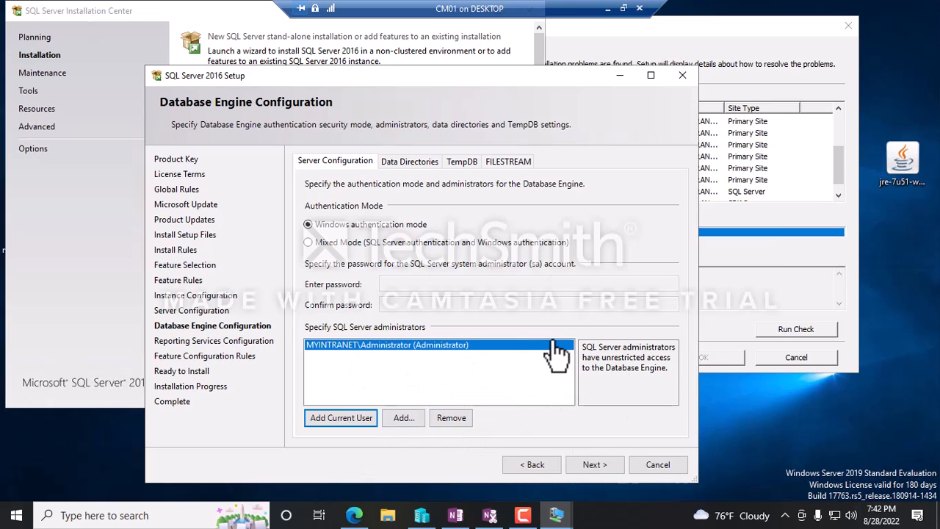
{"action": "left_click", "coordinate": [595, 464]}
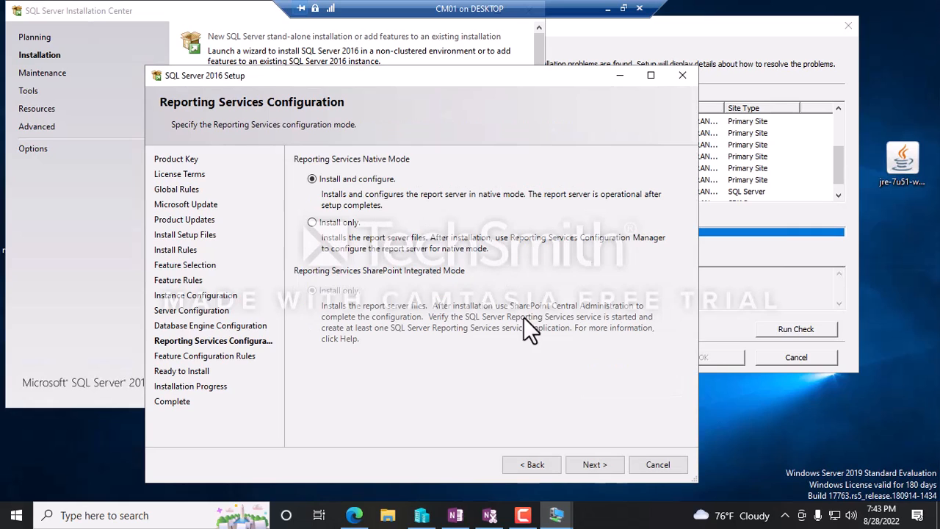
{"action": "left_click", "coordinate": [588, 465]}
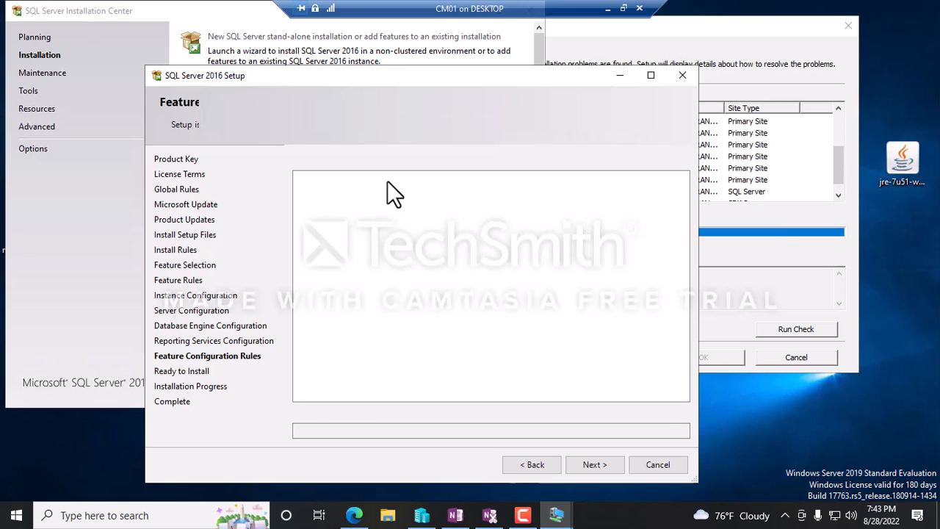
Review the Ready to Install feature summary tree and begin the SQL Server 2016 installation.
{"action": "scroll", "coordinate": [517, 320], "scroll_direction": "down", "scroll_amount": 5}
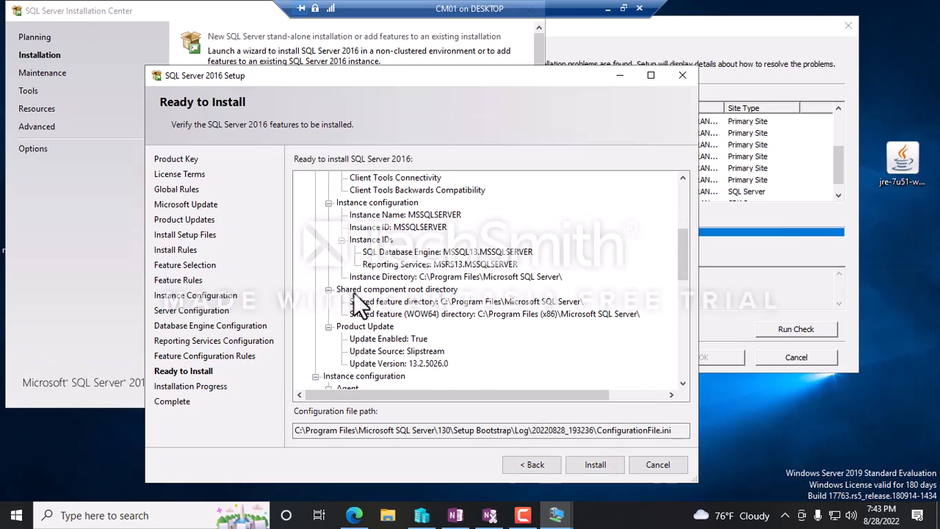
{"action": "scroll", "coordinate": [410, 227], "scroll_direction": "up", "scroll_amount": 5}
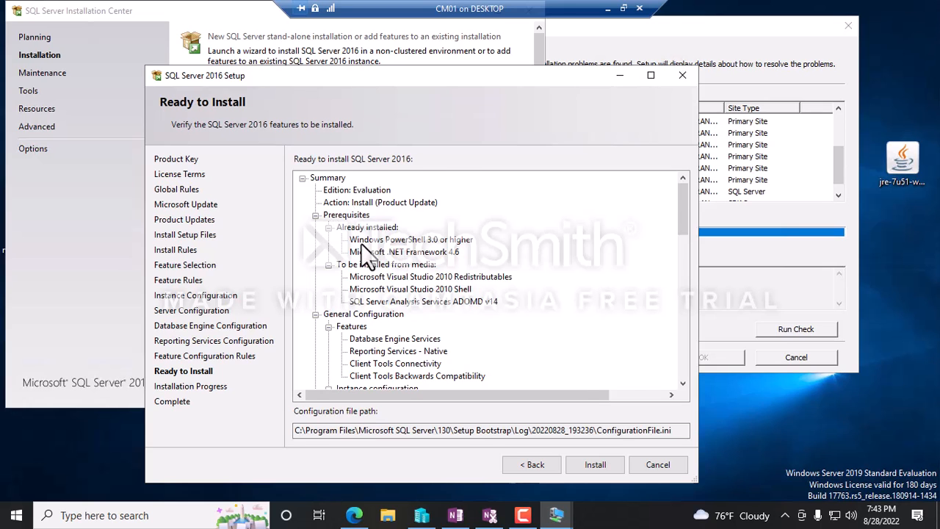
{"action": "scroll", "coordinate": [361, 245], "scroll_direction": "down", "scroll_amount": 10}
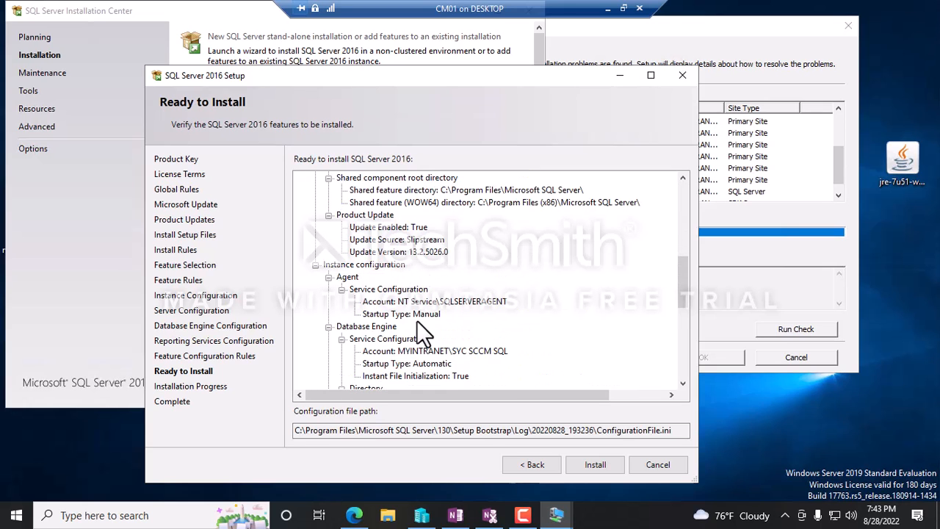
{"action": "scroll", "coordinate": [417, 321], "scroll_direction": "up", "scroll_amount": 8}
{"action": "scroll", "coordinate": [391, 235], "scroll_direction": "down", "scroll_amount": 4}
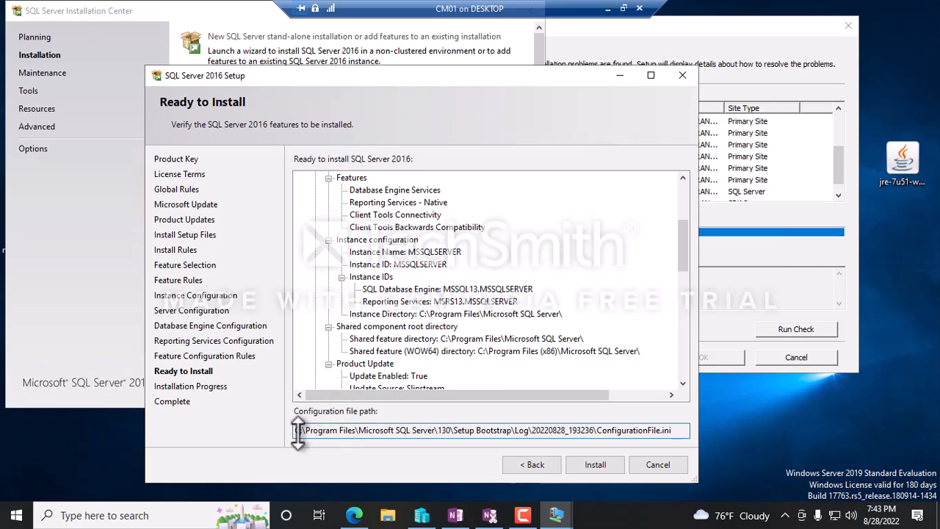
{"action": "scroll", "coordinate": [495, 304], "scroll_direction": "down", "scroll_amount": 8}
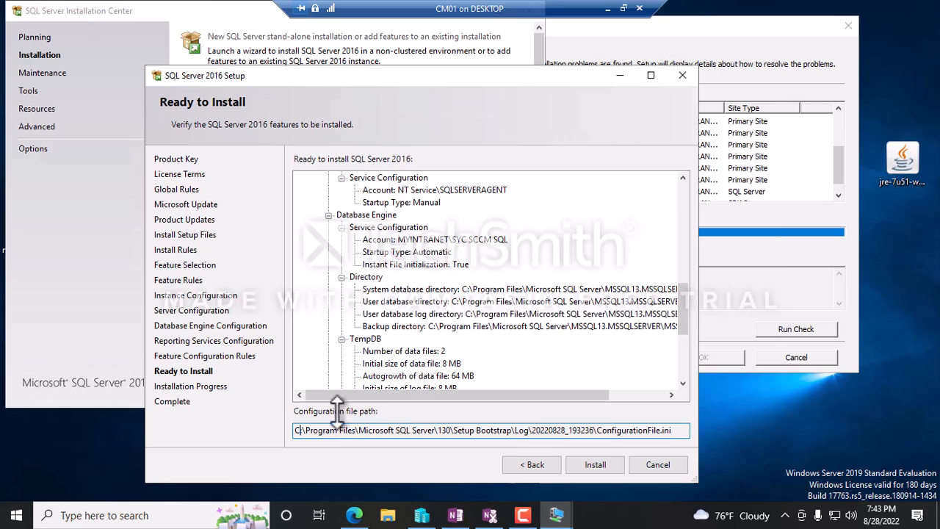
{"action": "scroll", "coordinate": [542, 306], "scroll_direction": "down", "scroll_amount": 5}
{"action": "left_click", "coordinate": [601, 465]}
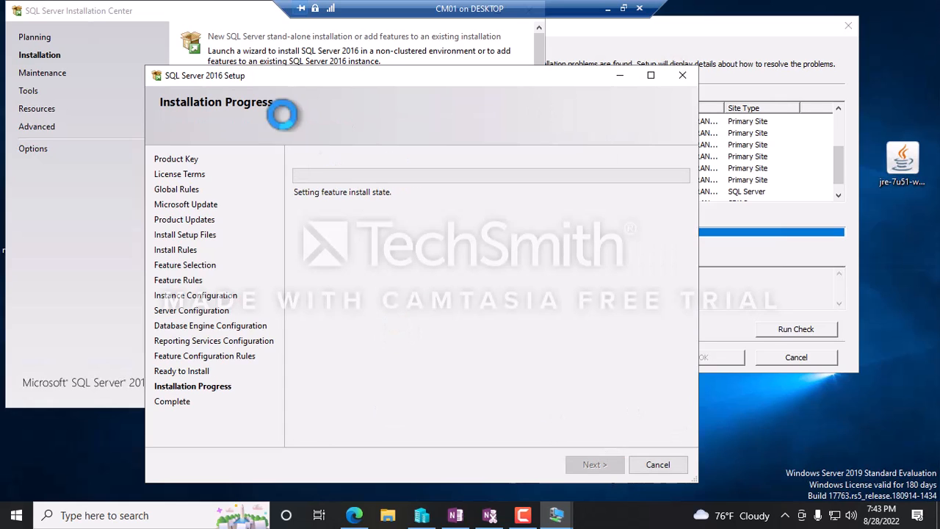
Rearrange the SQL Server Installation Center and installation progress windows on CM01's desktop.
{"action": "left_click", "coordinate": [254, 20]}
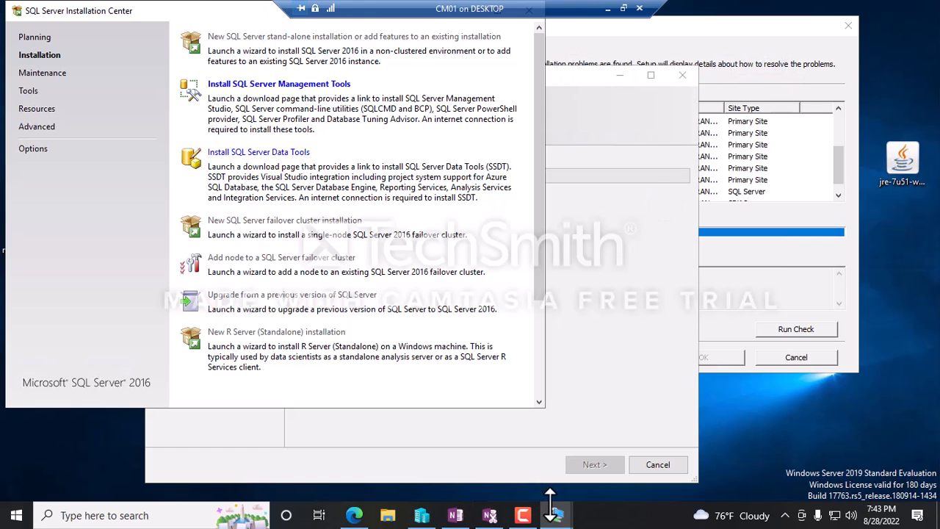
{"action": "mouse_move", "coordinate": [422, 517]}
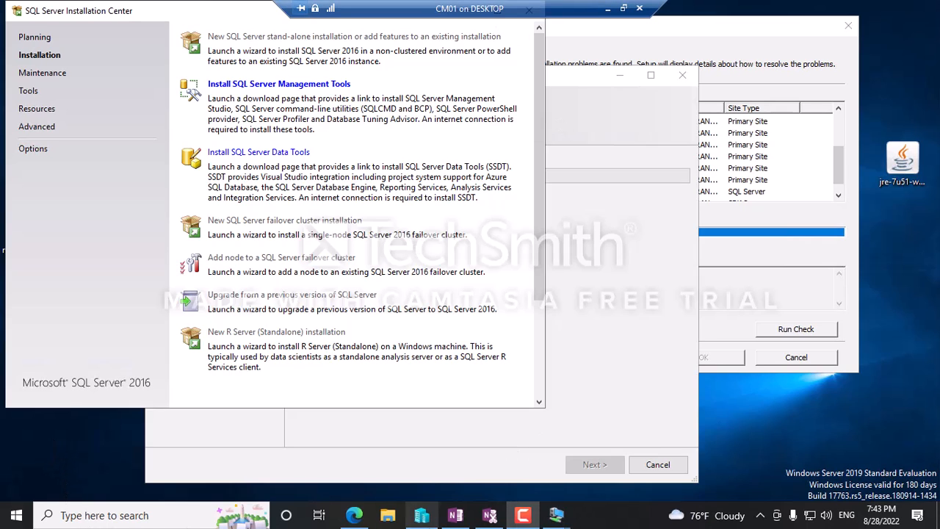
{"action": "left_click", "coordinate": [599, 306]}
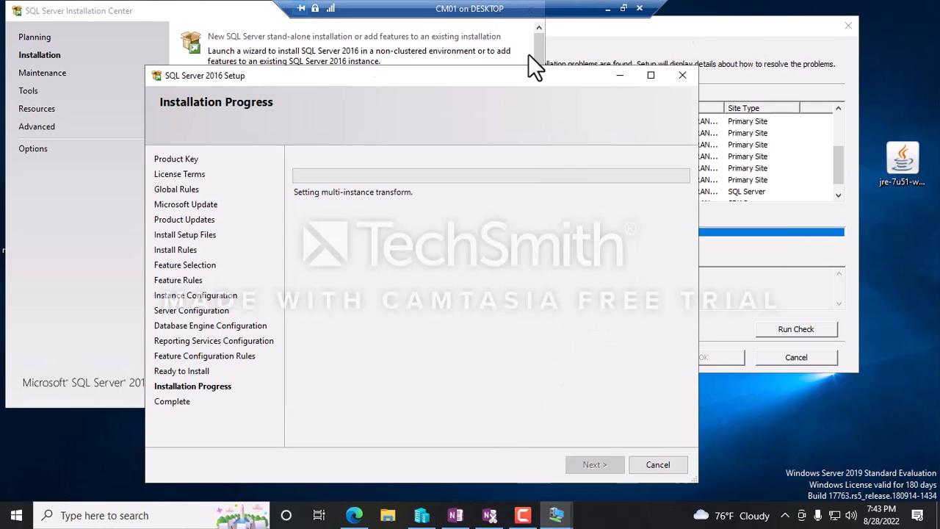
{"action": "left_click_drag", "start_coordinate": [194, 18], "coordinate": [536, 50]}
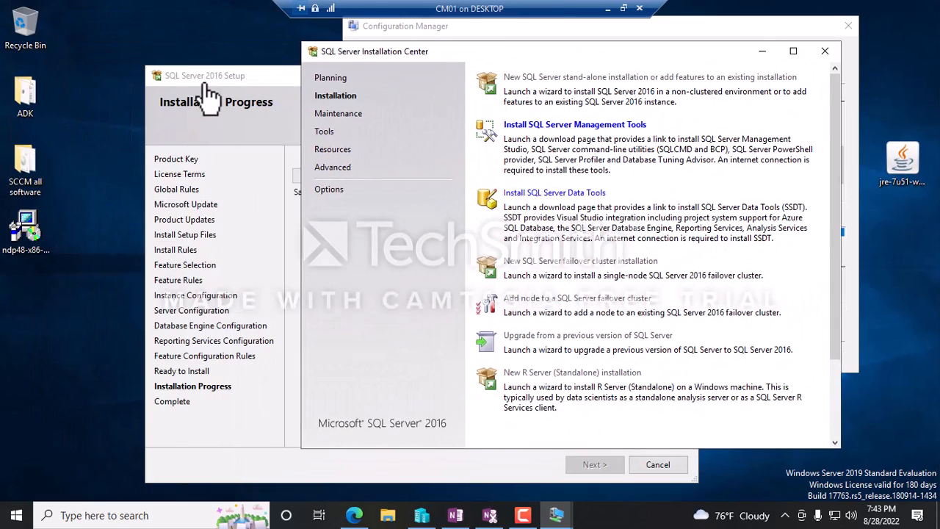
{"action": "left_click", "coordinate": [196, 81]}
{"action": "left_click_drag", "start_coordinate": [197, 82], "coordinate": [133, 25]}
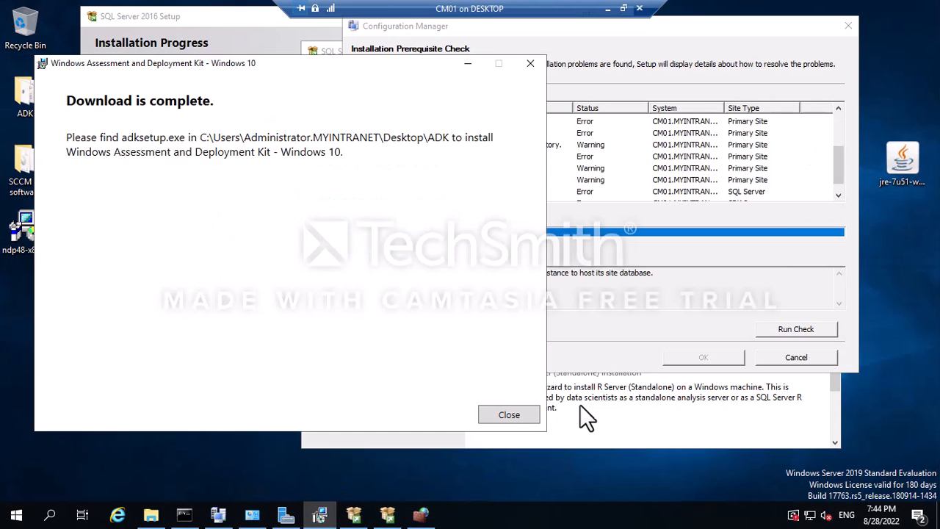
Dismiss the ADK download notice and launch adkwinpesetup from SCCM all software\adk.
{"action": "left_click", "coordinate": [512, 415]}
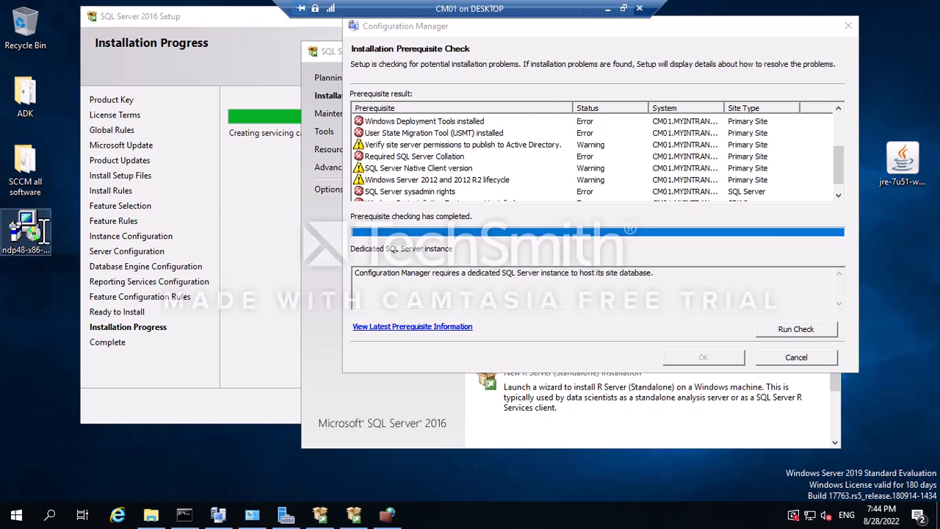
{"action": "double_click", "coordinate": [25, 95]}
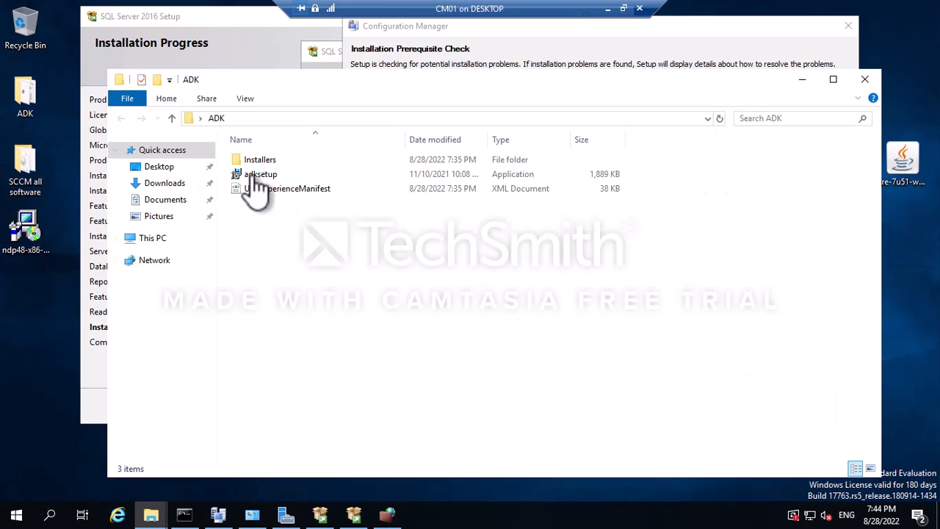
{"action": "double_click", "coordinate": [33, 193]}
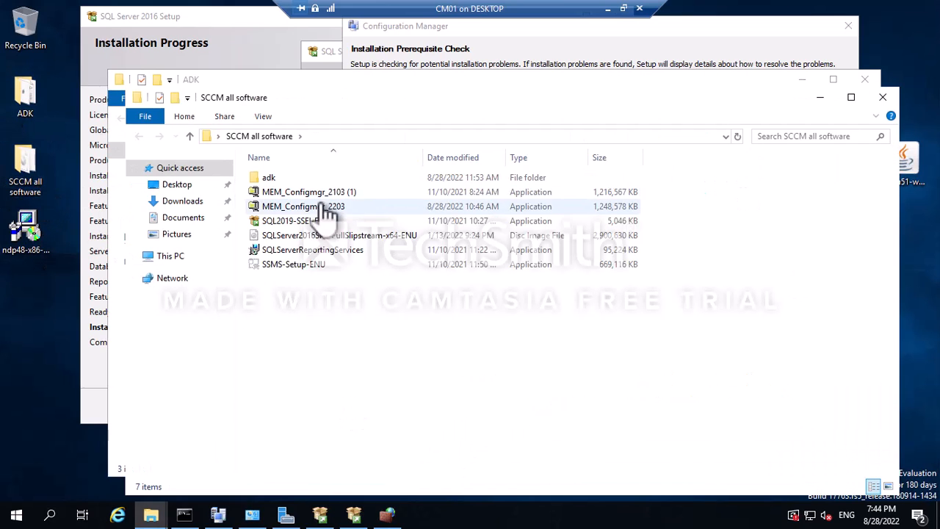
{"action": "double_click", "coordinate": [289, 178]}
{"action": "left_click", "coordinate": [305, 195]}
{"action": "double_click", "coordinate": [305, 194]}
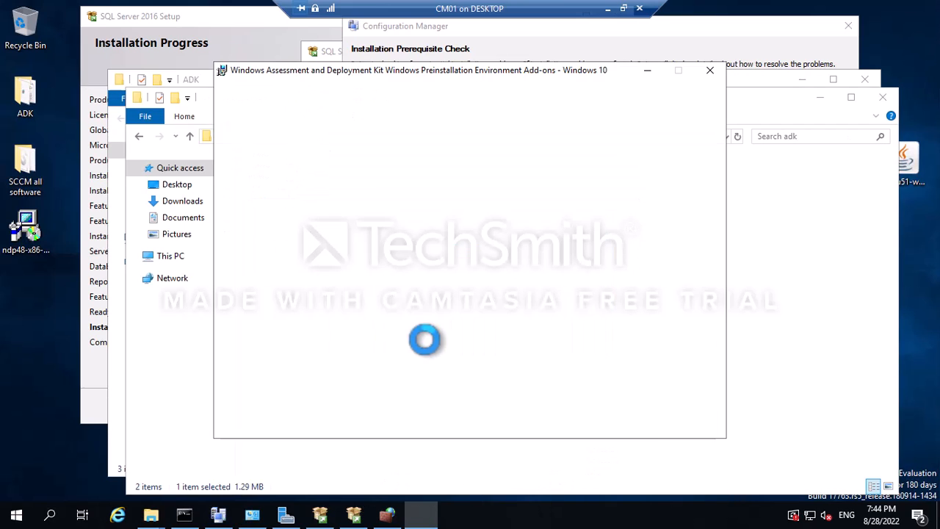
Choose to download the Windows PE add-ons for another computer and accept the licence terms.
{"action": "left_click", "coordinate": [251, 250]}
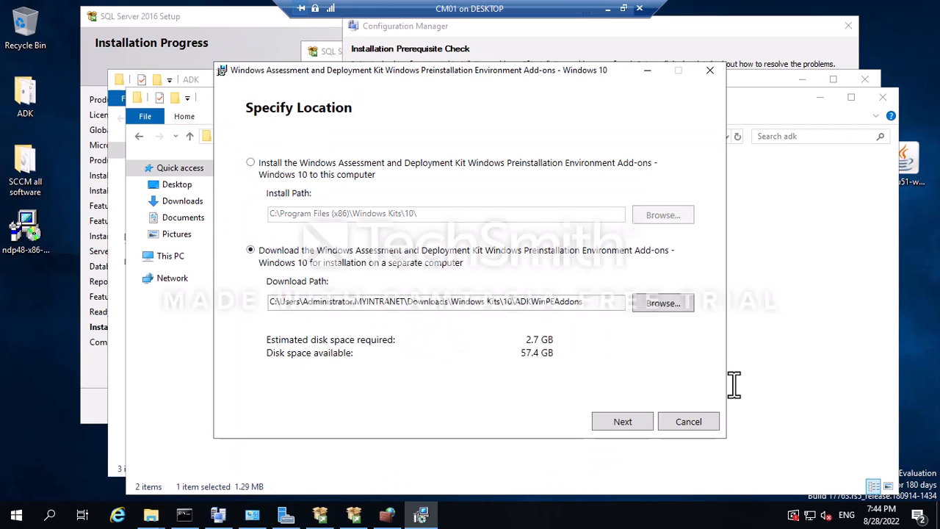
{"action": "left_click", "coordinate": [623, 422]}
{"action": "left_click", "coordinate": [615, 421]}
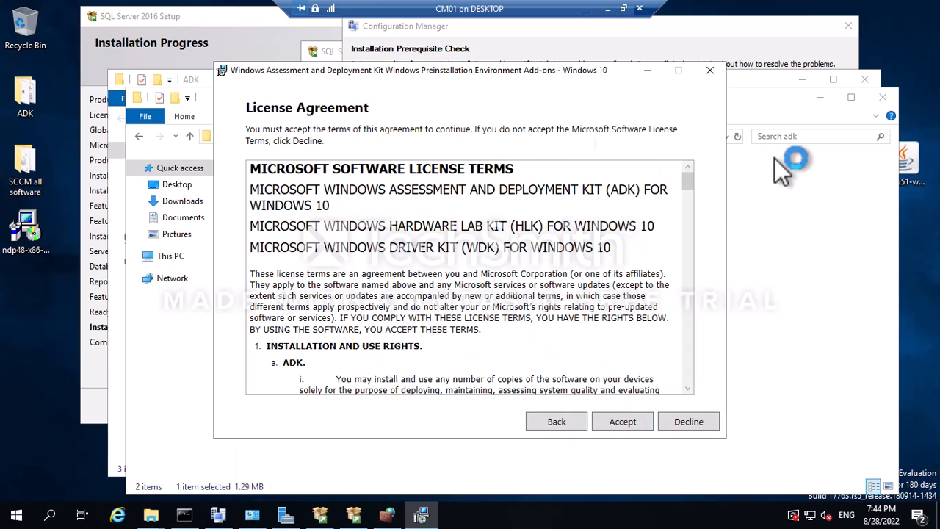
{"action": "left_click", "coordinate": [623, 423]}
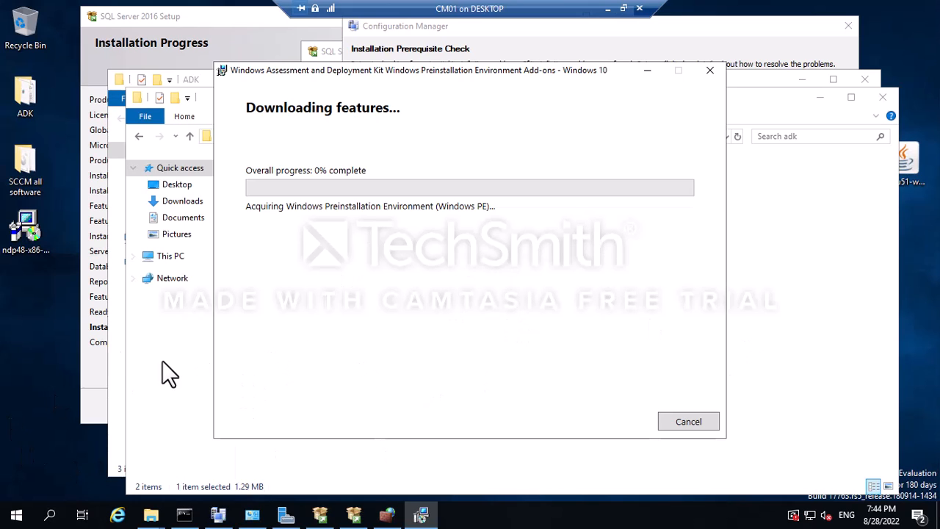
{"action": "left_click", "coordinate": [96, 373]}
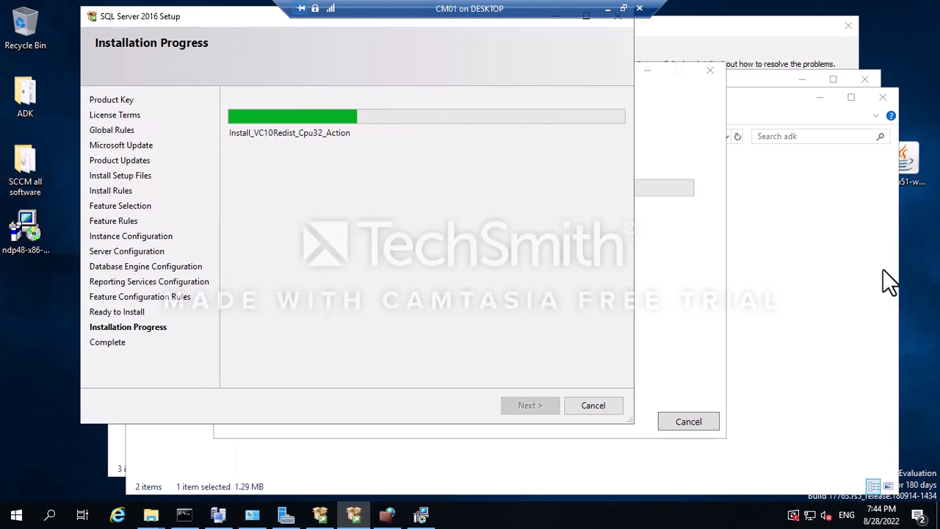
Leave the full-screen CM01 VM view and bring up the OneNote 'How to Install MECM2203' notes.
{"action": "left_click", "coordinate": [609, 8]}
{"action": "left_click", "coordinate": [455, 515]}
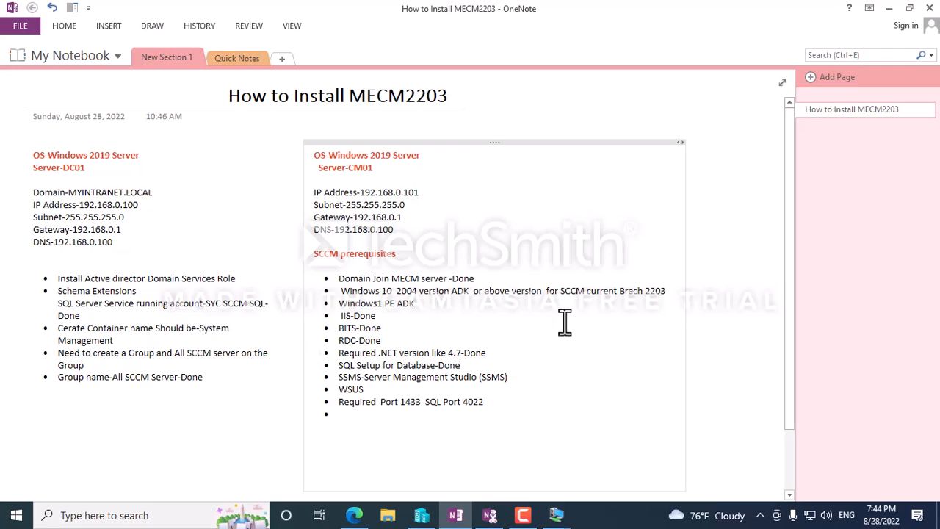
From the DC01 notes, switch to CM01 to check SQL Server 2016 setup progress.
{"action": "left_click", "coordinate": [206, 380]}
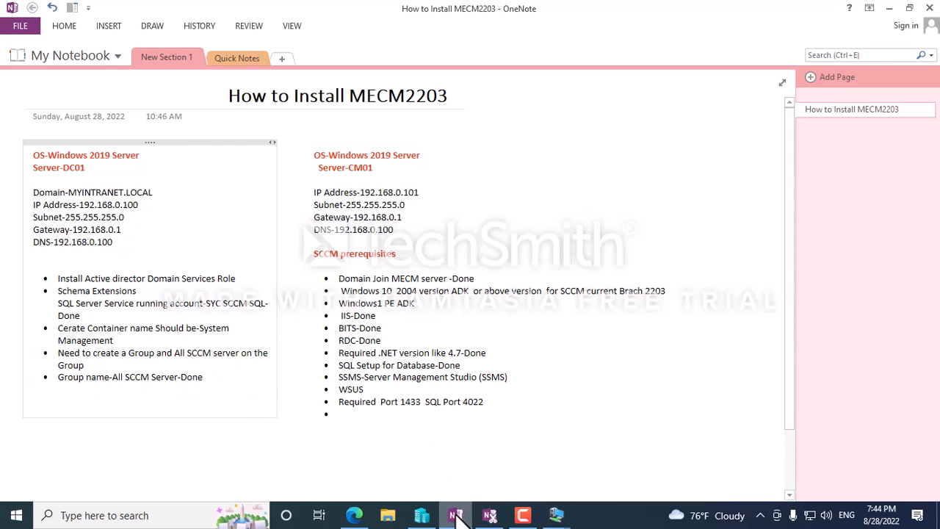
{"action": "left_click", "coordinate": [556, 514]}
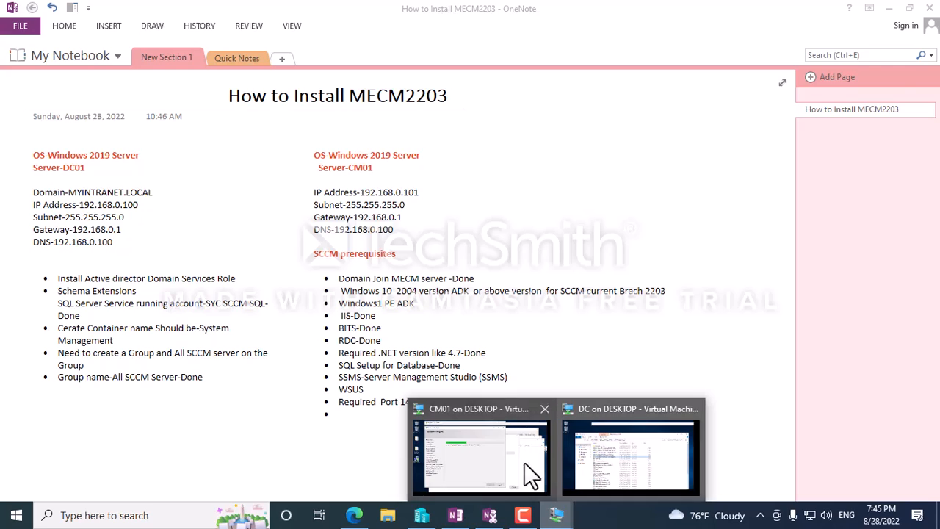
{"action": "left_click", "coordinate": [505, 457]}
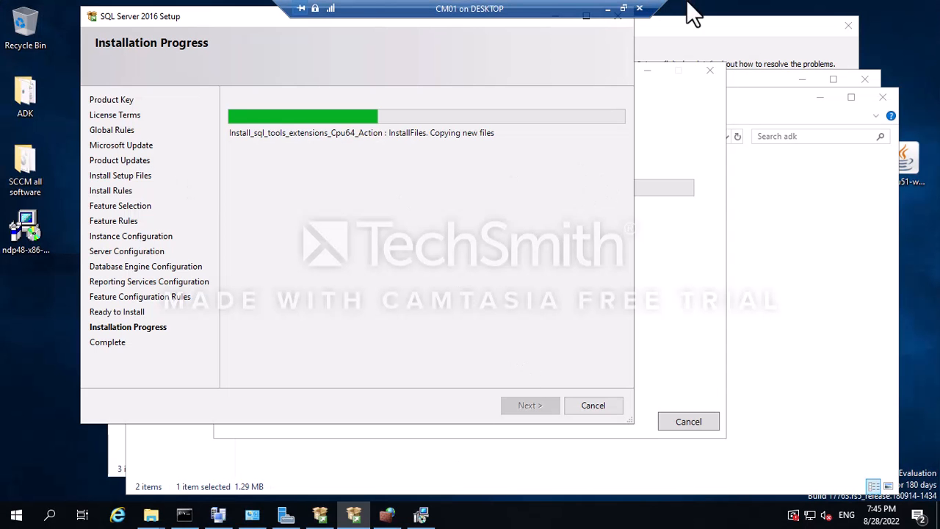
Hide CM01 again and highlight the 'Schema Extensions' task in the DC01 notes.
{"action": "left_click", "coordinate": [607, 10]}
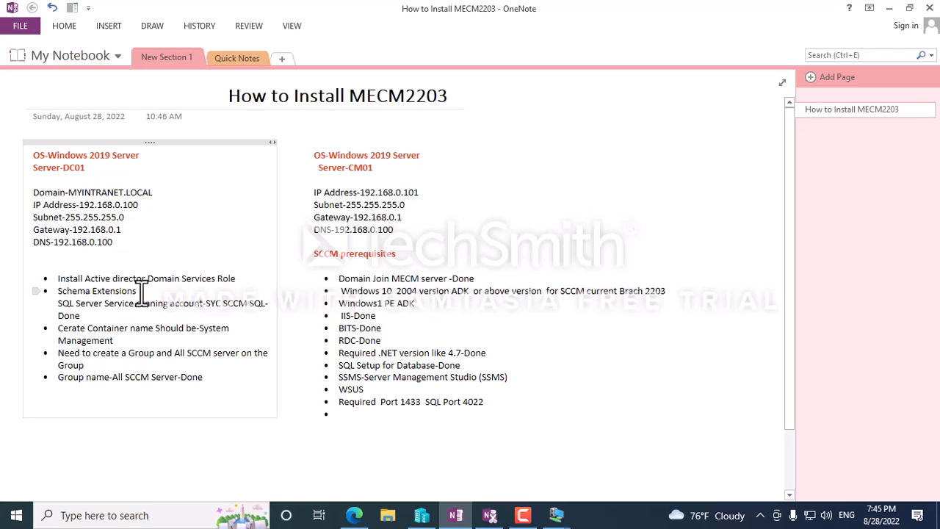
{"action": "left_click_drag", "start_coordinate": [140, 291], "coordinate": [59, 294]}
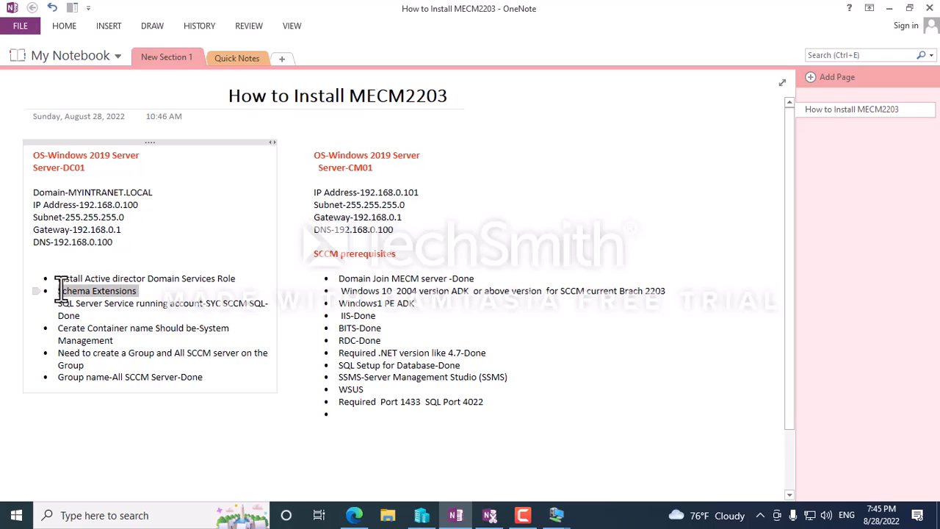
{"action": "mouse_move", "coordinate": [556, 519]}
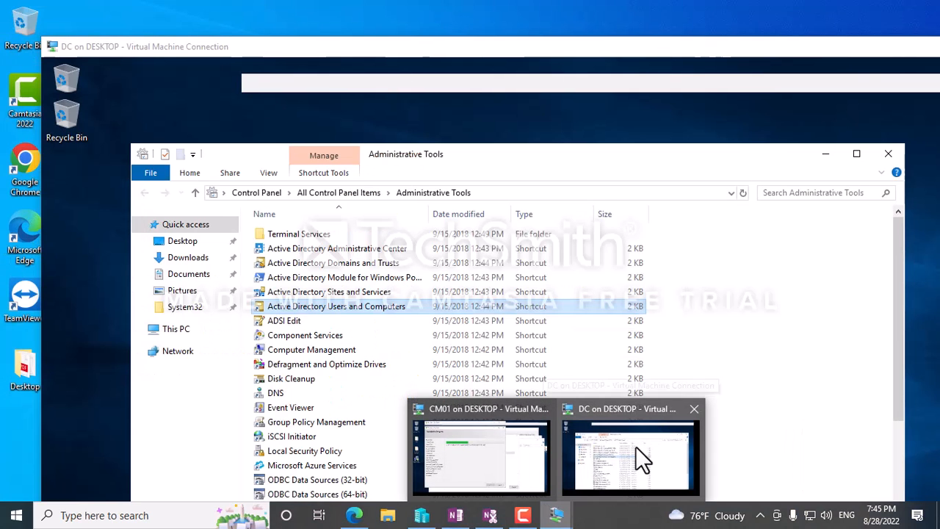
Switch to the DC virtual machine and minimize its Administrative Tools window.
{"action": "left_click", "coordinate": [636, 446]}
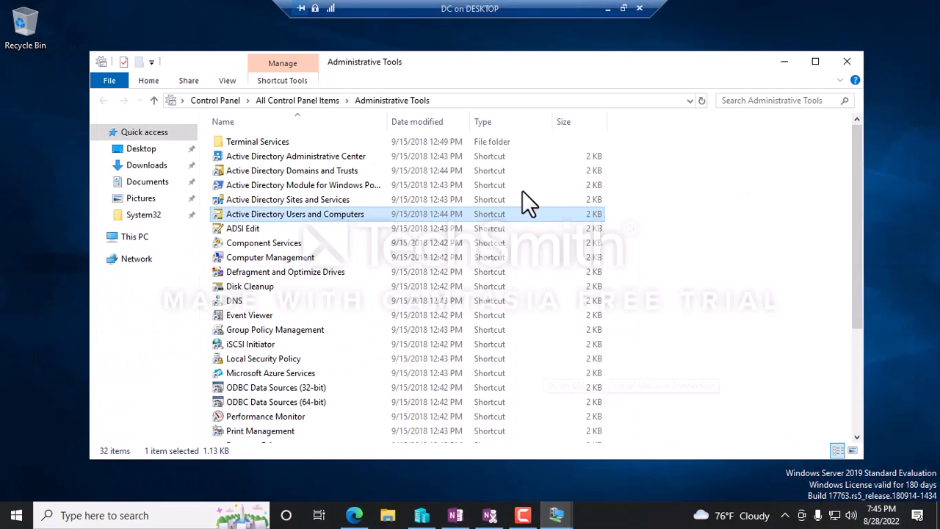
{"action": "left_click", "coordinate": [784, 62]}
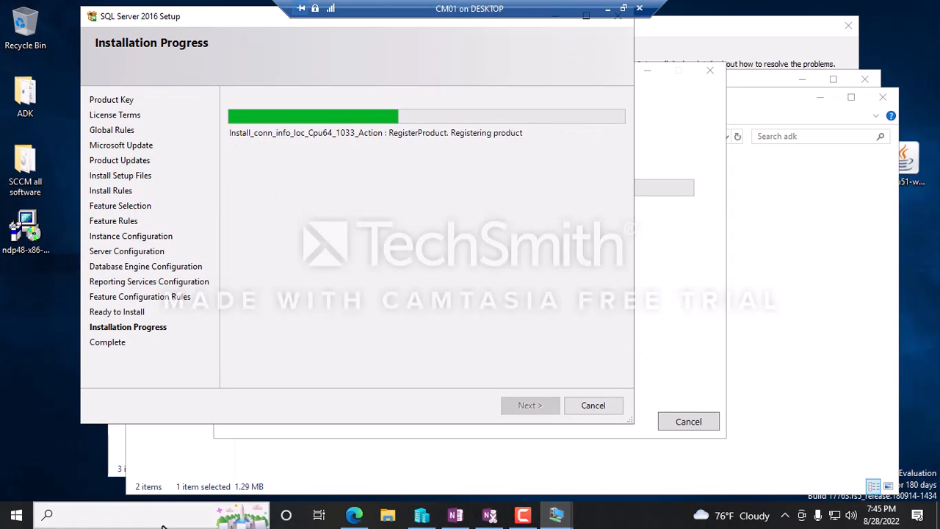
{"action": "left_click", "coordinate": [64, 518]}
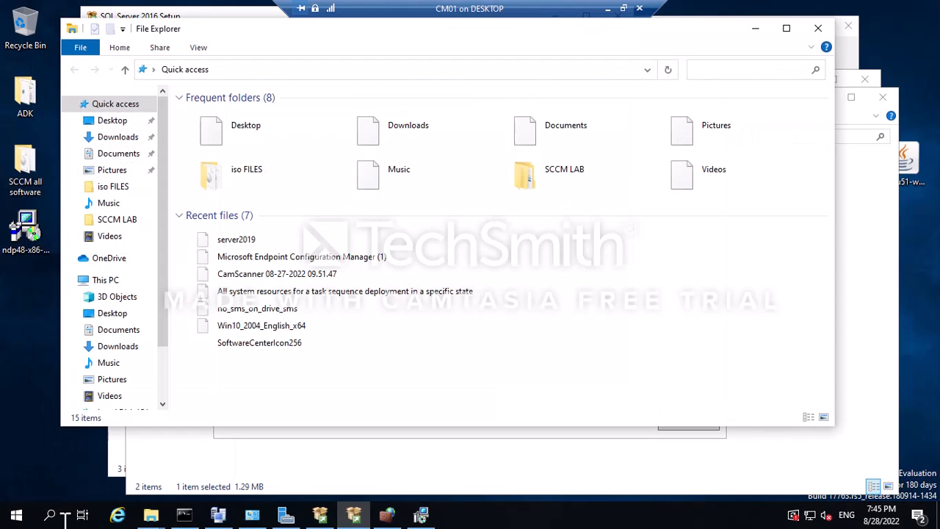
{"action": "left_click", "coordinate": [817, 29]}
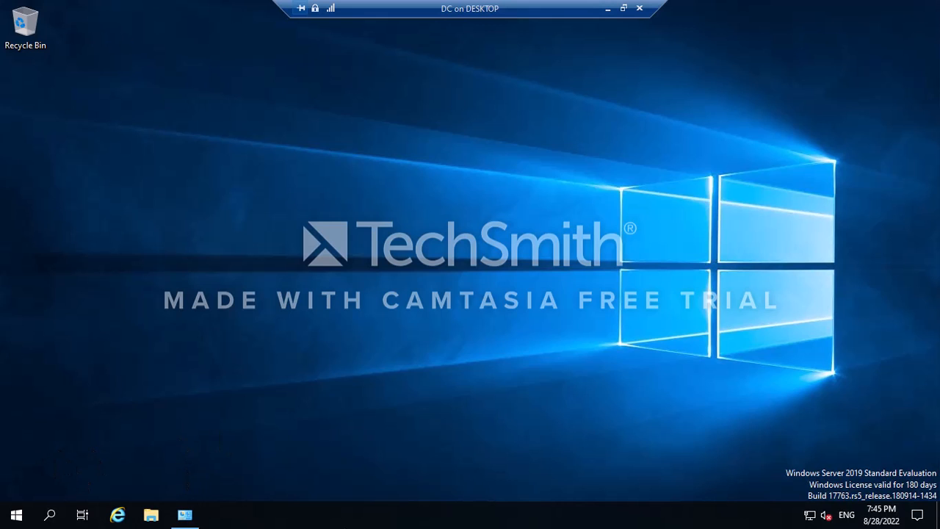
Open CM01's c$ share on the DC by running \\CM01\c$.
{"action": "left_click", "coordinate": [50, 516]}
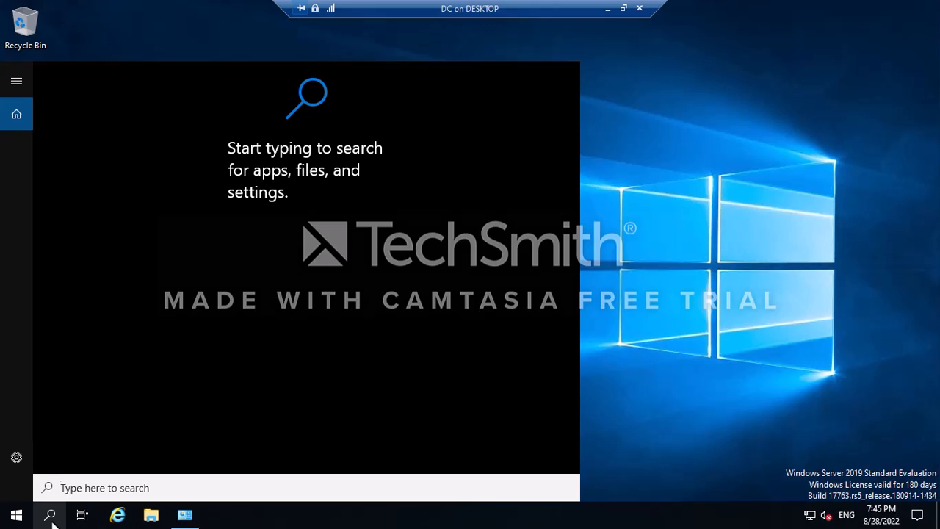
{"action": "key", "text": "super+r"}
{"action": "type", "text": "\\\\"}
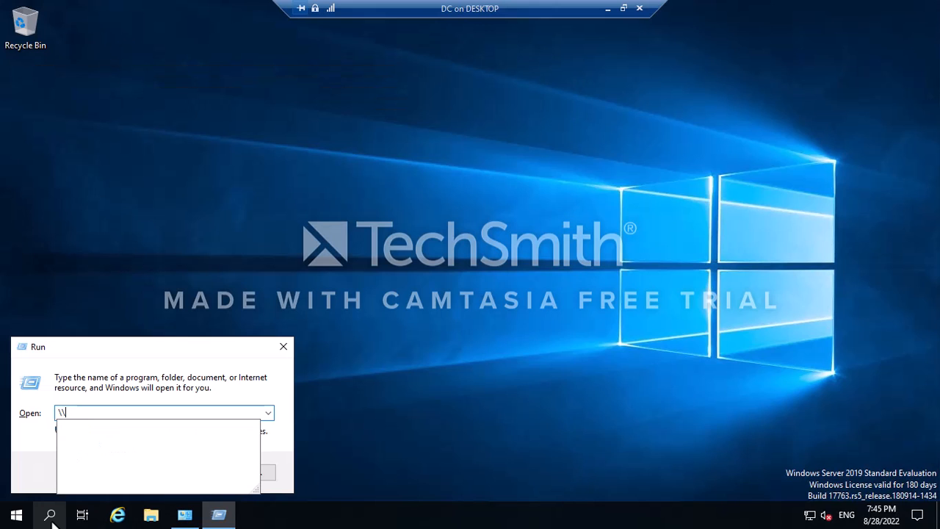
{"action": "type", "text": "CM01\\c$"}
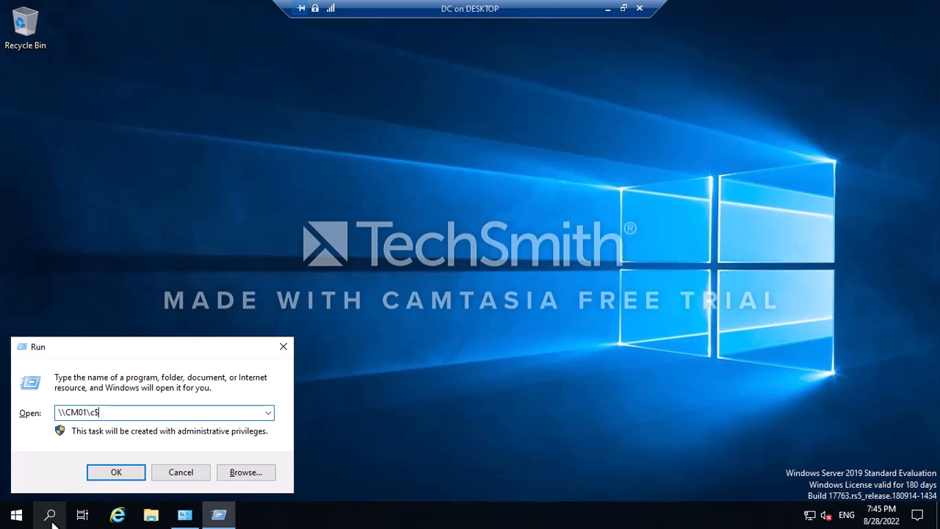
{"action": "key", "text": "Return"}
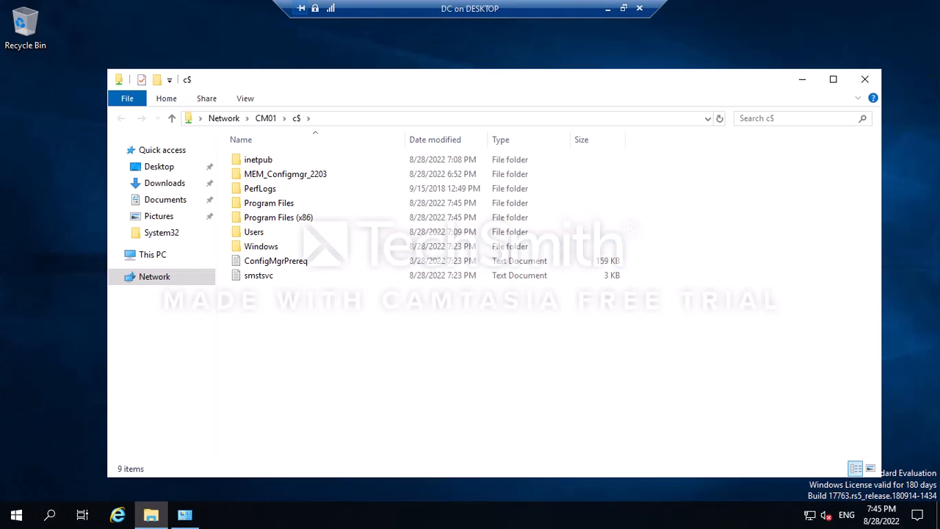
Browse into CM01's MEM_Configmgr_2203\SMSSETUP\BIN\X64 folder.
{"action": "double_click", "coordinate": [297, 178]}
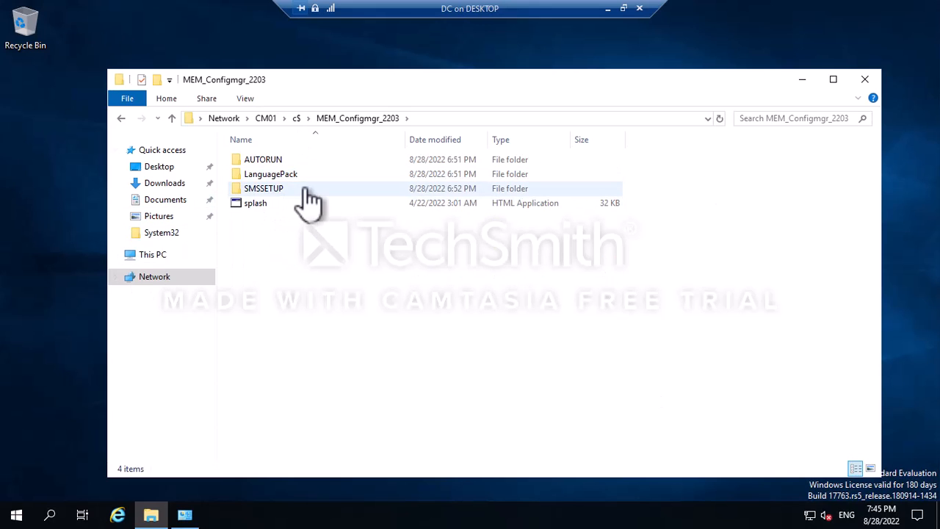
{"action": "double_click", "coordinate": [265, 190]}
{"action": "left_click", "coordinate": [251, 177]}
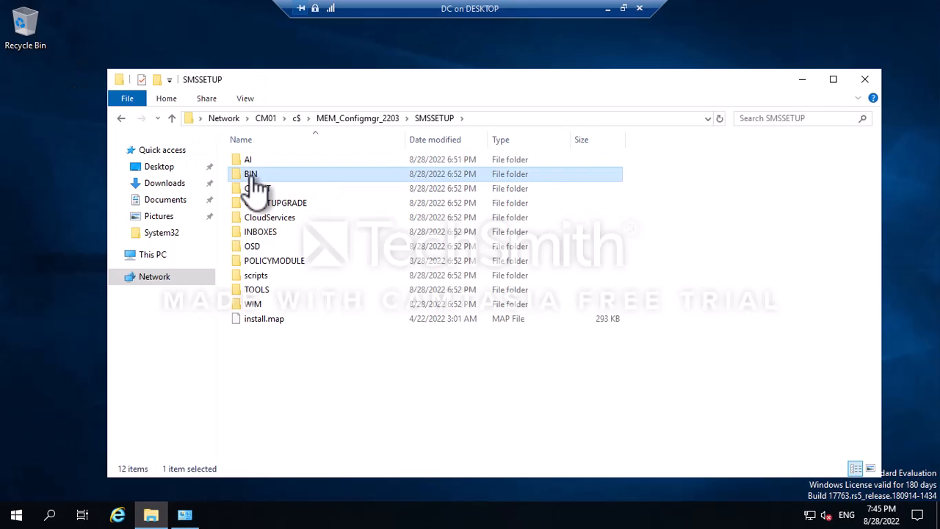
{"action": "double_click", "coordinate": [252, 176]}
{"action": "double_click", "coordinate": [248, 177]}
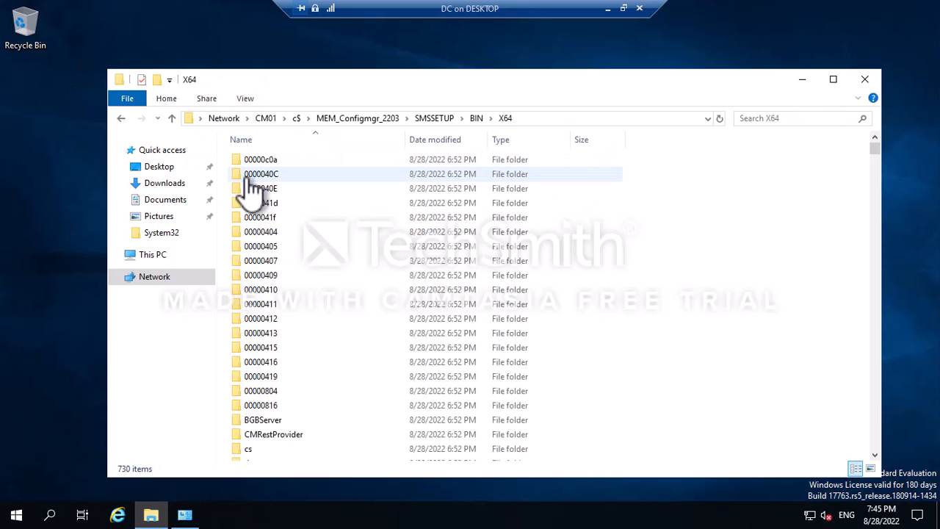
Find and select the extadsch schema extension tool among the X64 files.
{"action": "scroll", "coordinate": [427, 314], "scroll_direction": "down", "scroll_amount": 15}
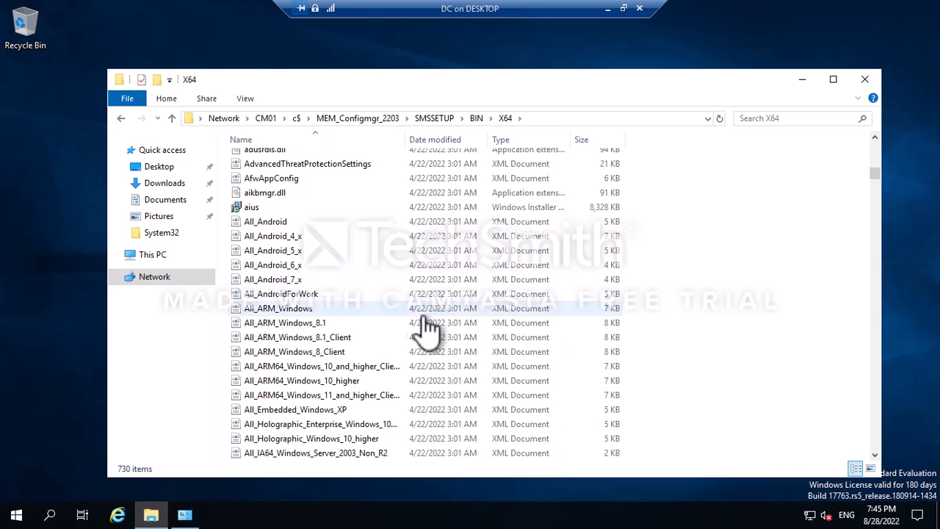
{"action": "scroll", "coordinate": [378, 253], "scroll_direction": "down", "scroll_amount": 11}
{"action": "scroll", "coordinate": [374, 257], "scroll_direction": "down", "scroll_amount": 9}
{"action": "left_click", "coordinate": [360, 394]}
{"action": "scroll", "coordinate": [360, 393], "scroll_direction": "down", "scroll_amount": 15}
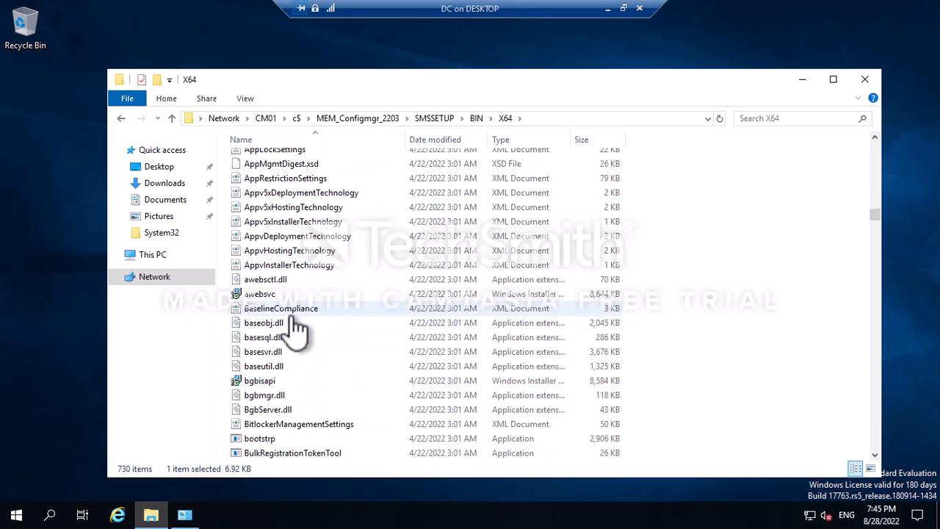
{"action": "scroll", "coordinate": [319, 340], "scroll_direction": "down", "scroll_amount": 2}
{"action": "scroll", "coordinate": [319, 340], "scroll_direction": "up", "scroll_amount": 6}
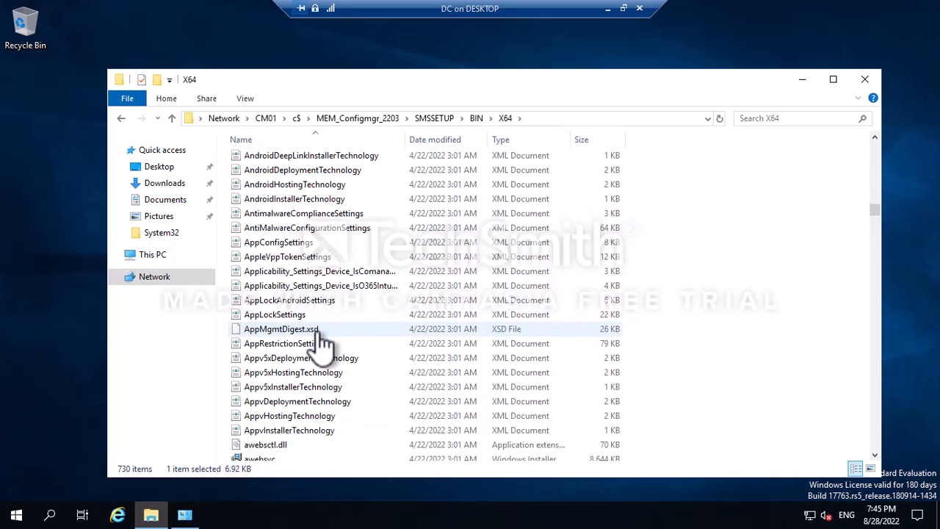
{"action": "scroll", "coordinate": [321, 344], "scroll_direction": "down", "scroll_amount": 11}
{"action": "scroll", "coordinate": [322, 344], "scroll_direction": "down", "scroll_amount": 4}
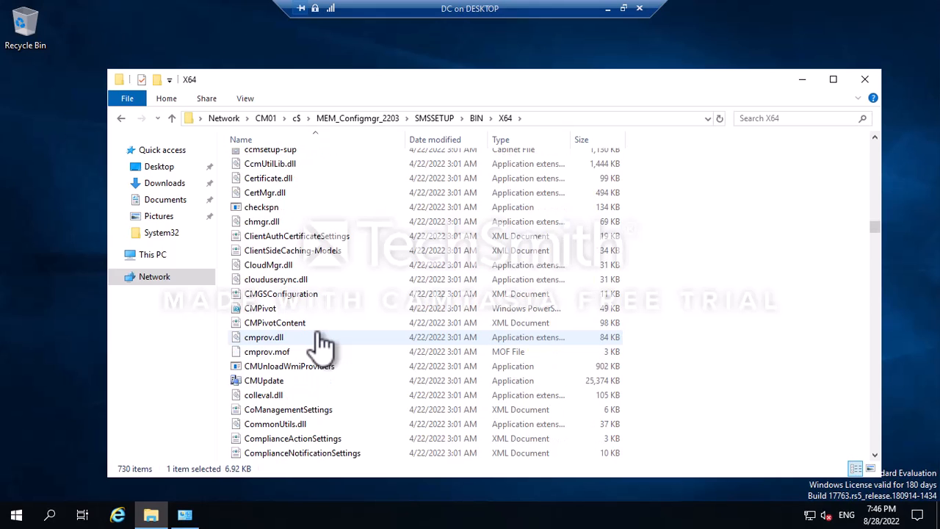
{"action": "key", "text": "e"}
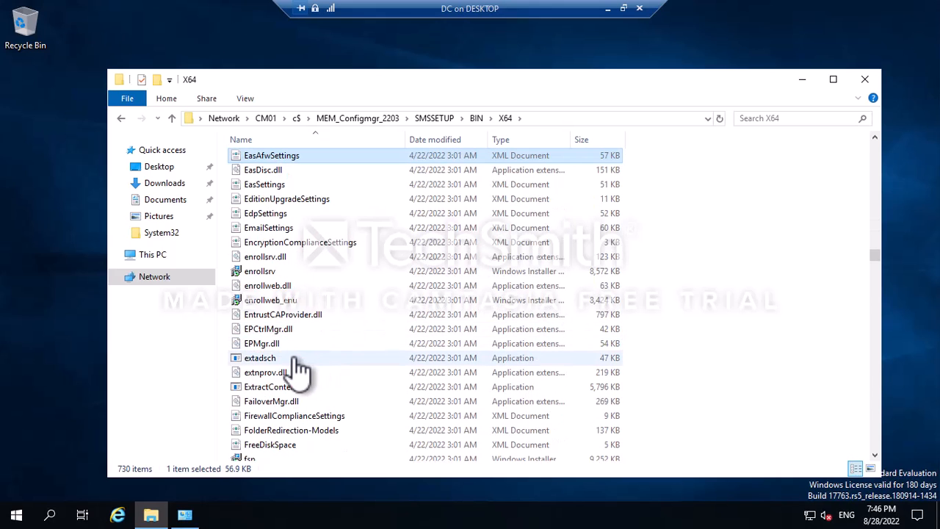
{"action": "left_click", "coordinate": [296, 362]}
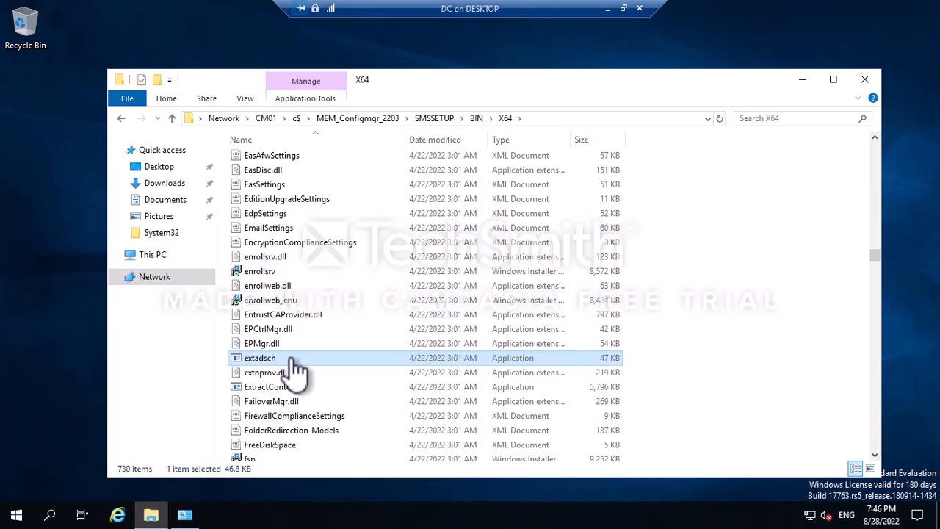
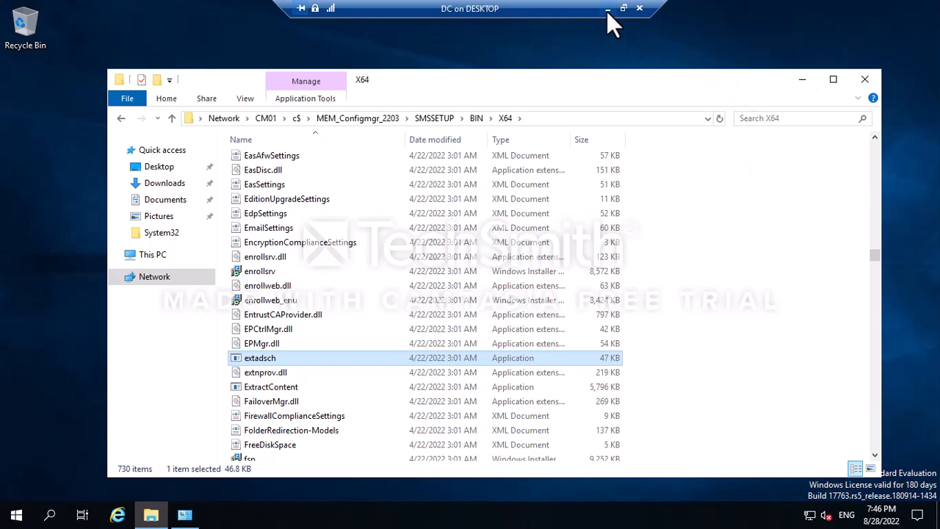
Run extadsch.exe from CM01's SMSSETUP\BIN\X64 share, allowing it past the security warning.
{"action": "left_click", "coordinate": [13, 518]}
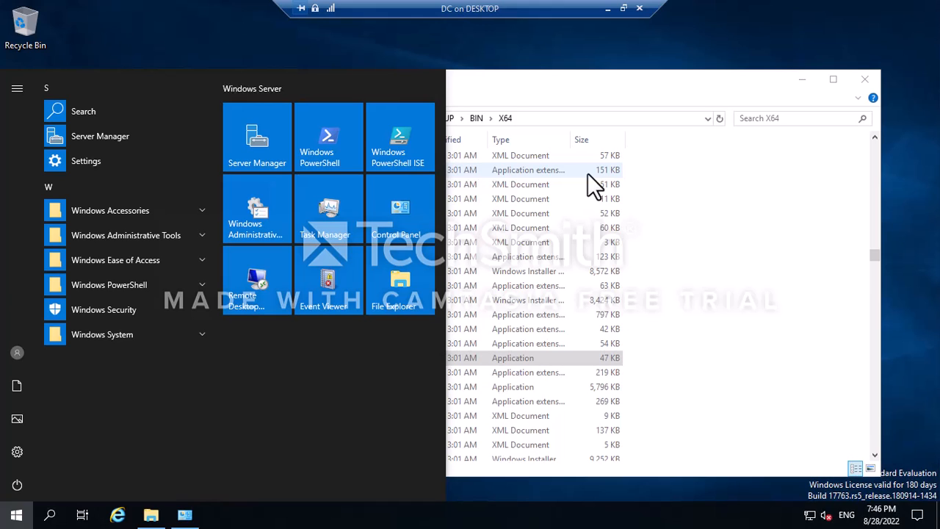
{"action": "left_click", "coordinate": [636, 93]}
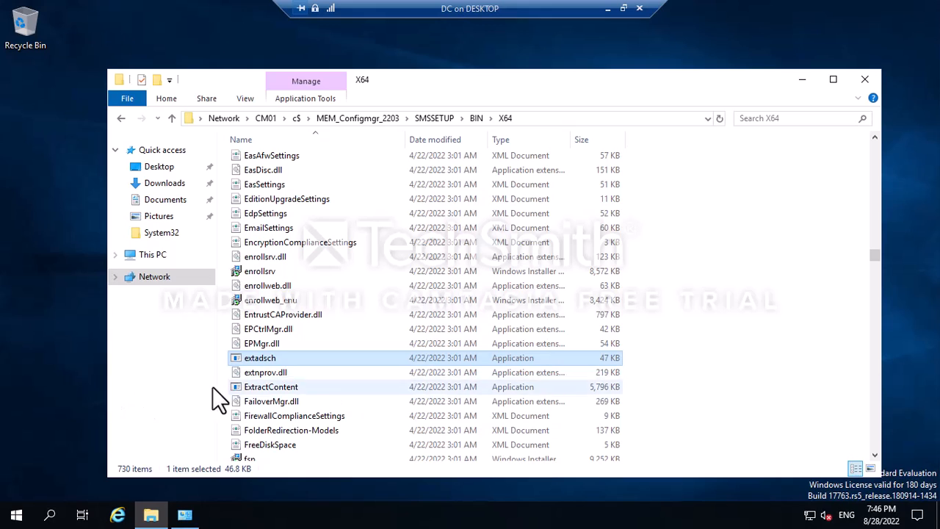
{"action": "double_click", "coordinate": [310, 357]}
{"action": "left_click", "coordinate": [509, 274]}
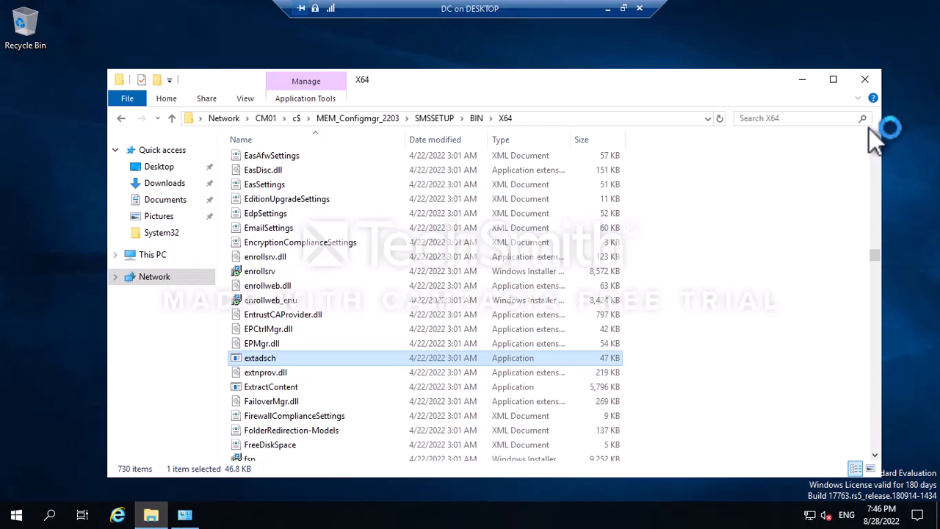
{"action": "left_click", "coordinate": [163, 254]}
Open ExtADSch.txt on drive C, highlight the schema-successfully-extended lines, and close Notepad.
{"action": "double_click", "coordinate": [485, 308]}
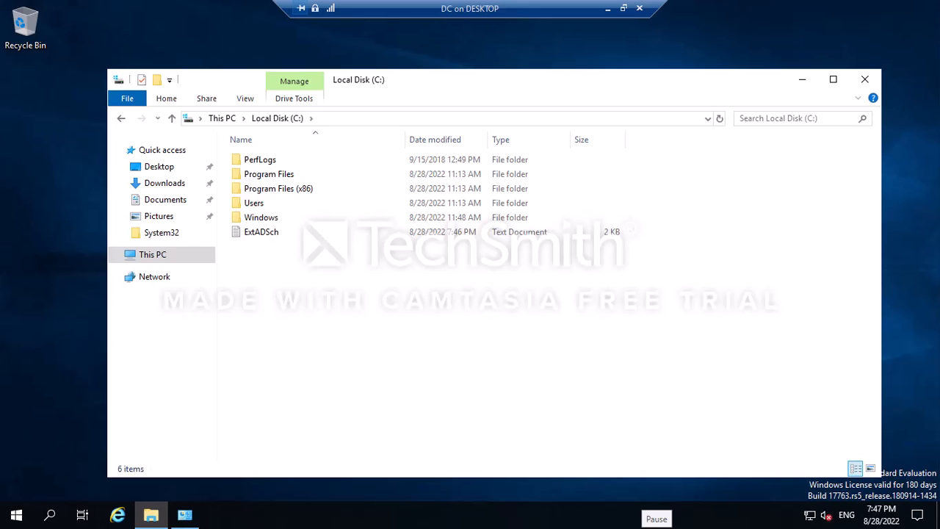
{"action": "left_click", "coordinate": [269, 230]}
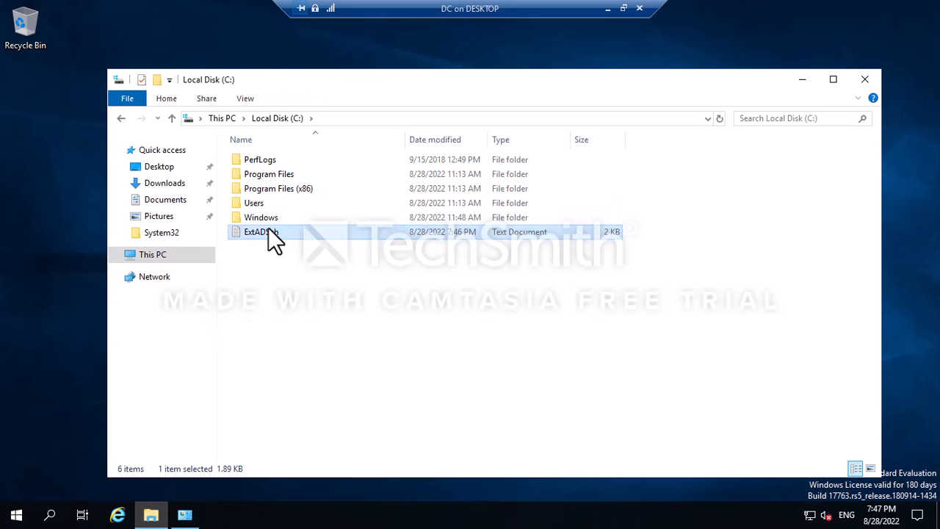
{"action": "double_click", "coordinate": [268, 231]}
{"action": "scroll", "coordinate": [507, 292], "scroll_direction": "down", "scroll_amount": 2}
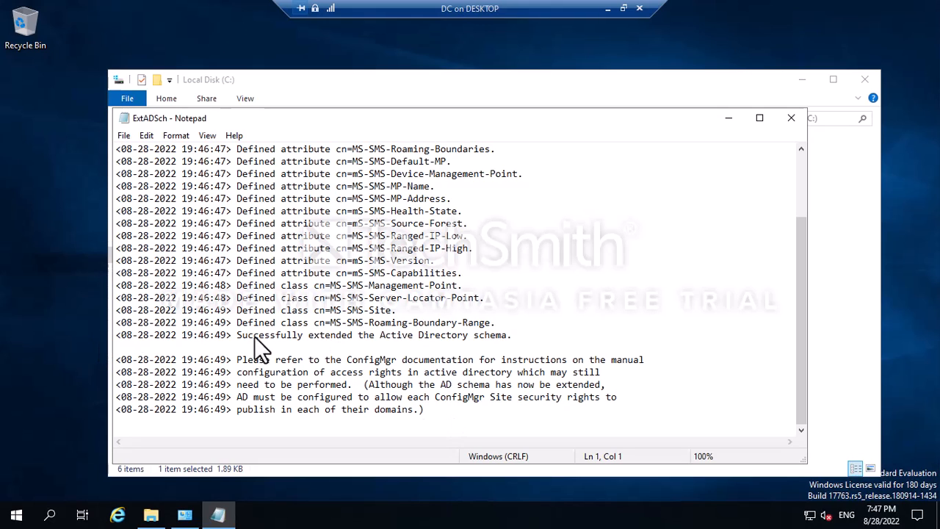
{"action": "left_click", "coordinate": [516, 336]}
{"action": "scroll", "coordinate": [225, 250], "scroll_direction": "up", "scroll_amount": 3}
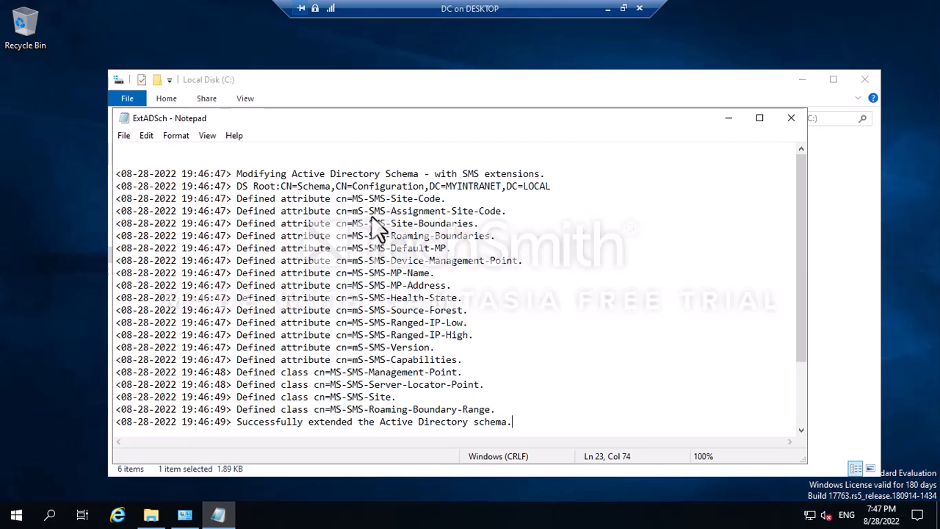
{"action": "scroll", "coordinate": [299, 262], "scroll_direction": "down", "scroll_amount": 2}
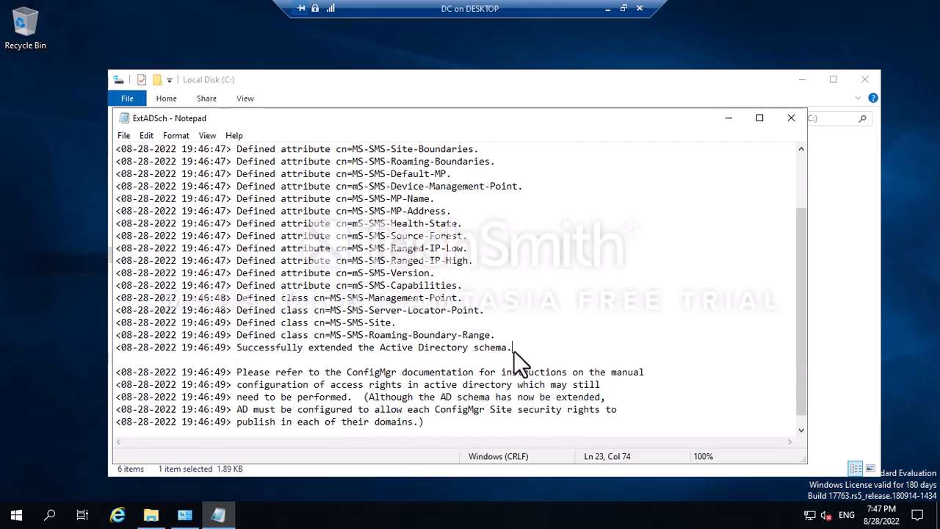
{"action": "left_click_drag", "start_coordinate": [504, 351], "coordinate": [172, 299]}
{"action": "scroll", "coordinate": [514, 246], "scroll_direction": "up", "scroll_amount": 2}
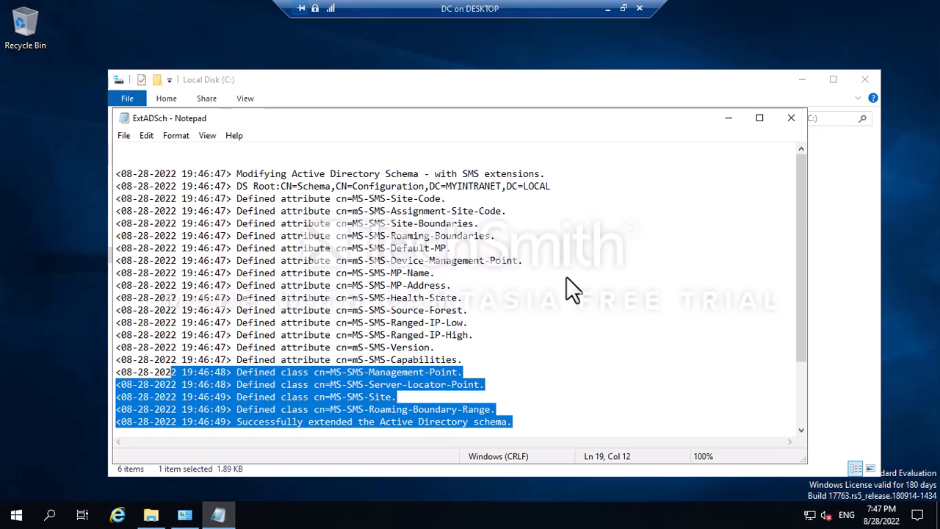
{"action": "scroll", "coordinate": [567, 276], "scroll_direction": "down", "scroll_amount": 3}
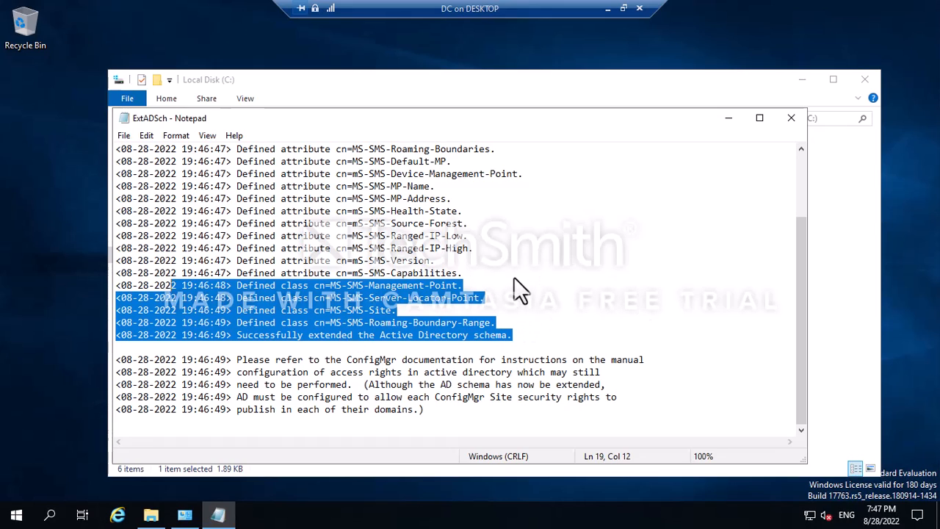
{"action": "scroll", "coordinate": [563, 266], "scroll_direction": "up", "scroll_amount": 3}
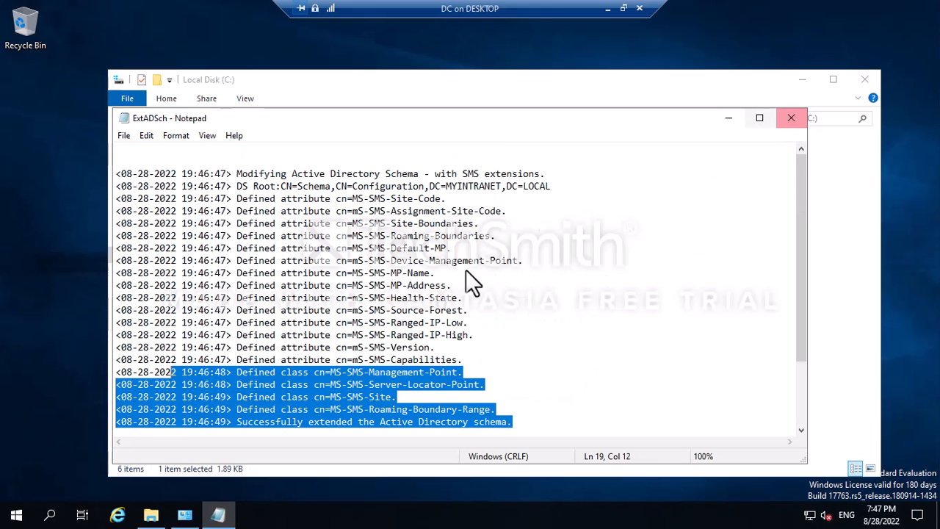
{"action": "left_click", "coordinate": [793, 124]}
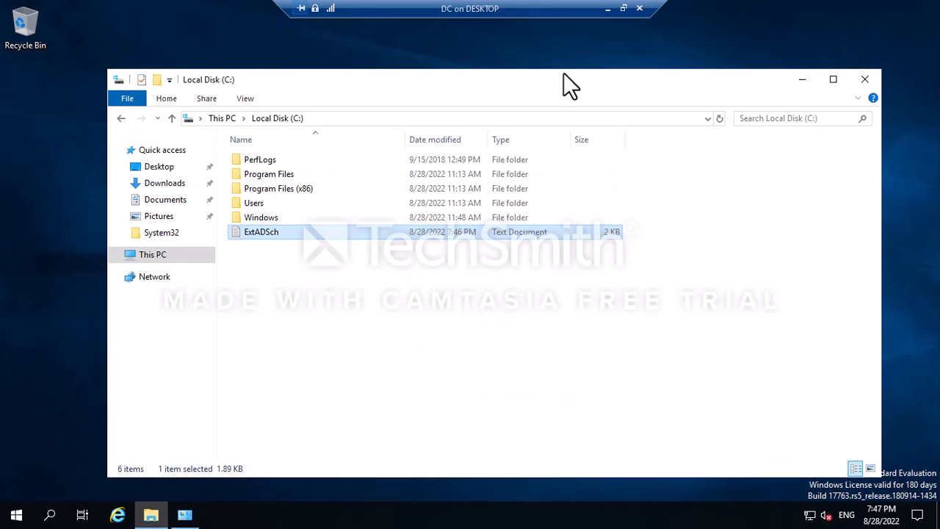
Append '-Done' to the Schema Extensions and Install Active Directory Domain Services Role checklist items.
{"action": "left_click", "coordinate": [608, 9]}
{"action": "left_click", "coordinate": [141, 290]}
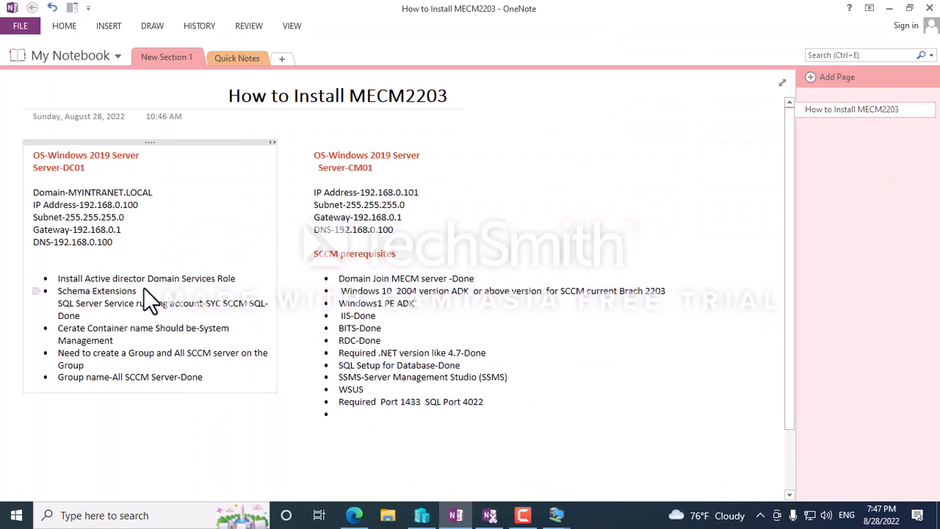
{"action": "type", "text": "-Done"}
{"action": "left_click", "coordinate": [245, 279]}
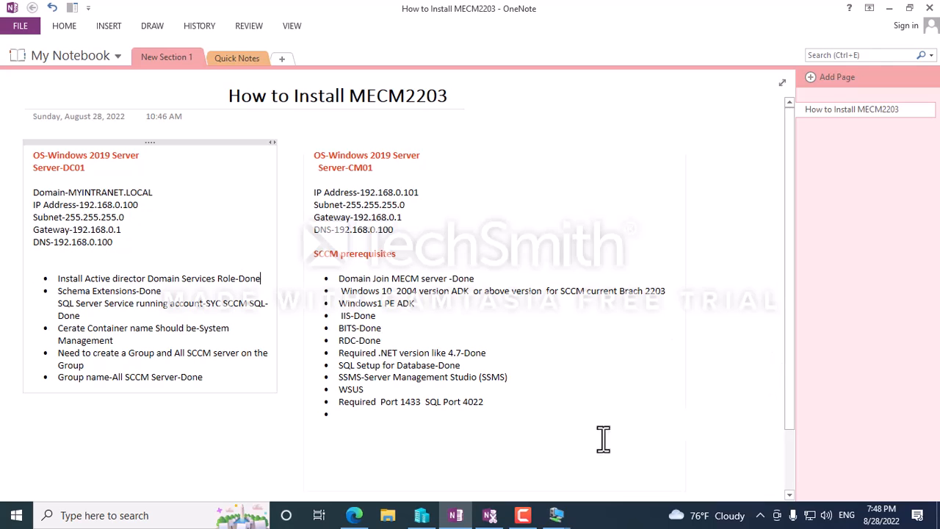
{"action": "left_click", "coordinate": [392, 513]}
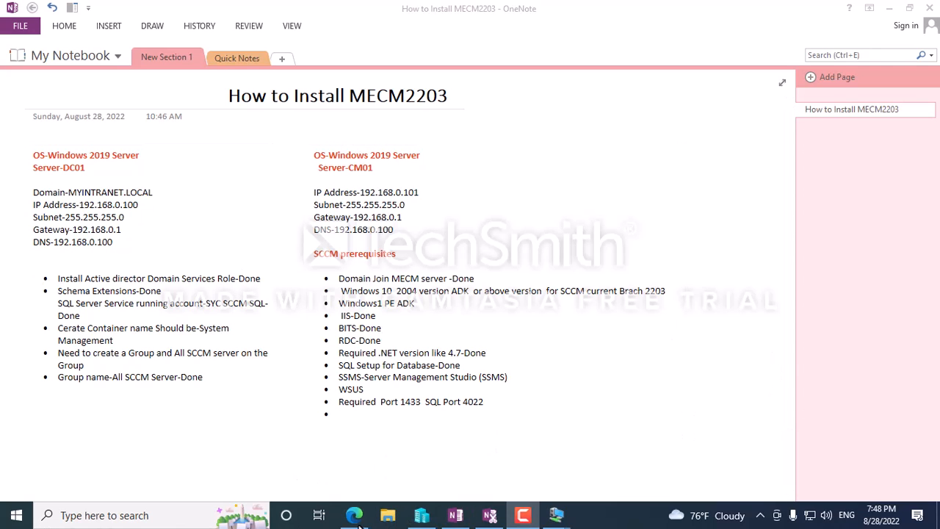
On CM01, rerun the ConfigMgr prerequisite check and watch SQL Server 2016 setup progress.
{"action": "mouse_move", "coordinate": [557, 515]}
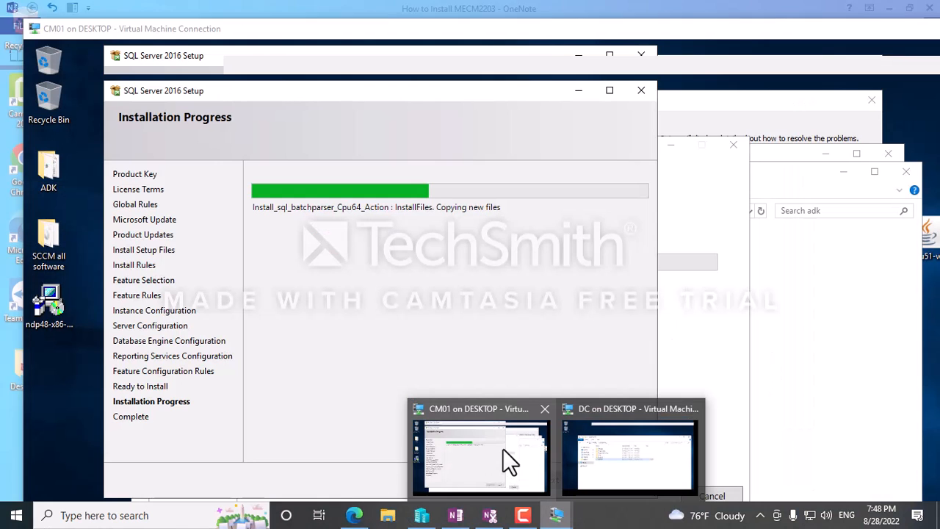
{"action": "left_click", "coordinate": [503, 448]}
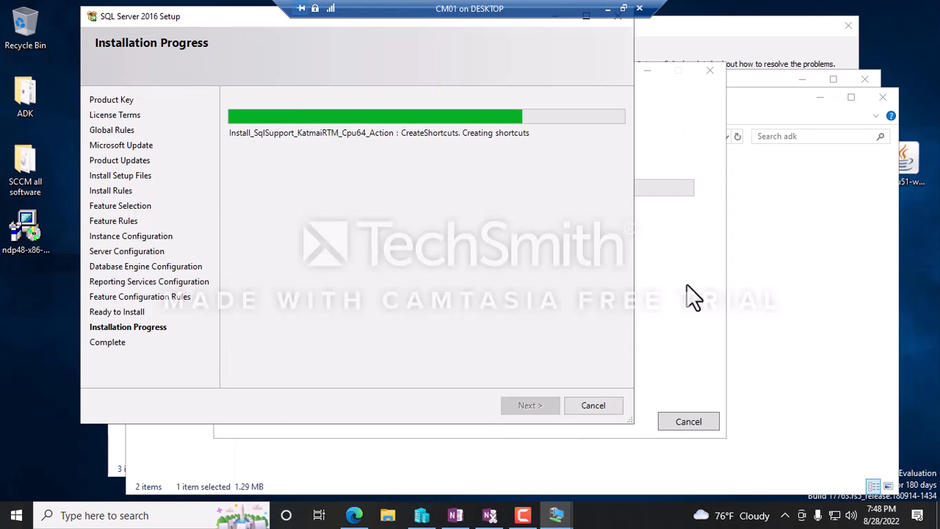
{"action": "left_click", "coordinate": [687, 287]}
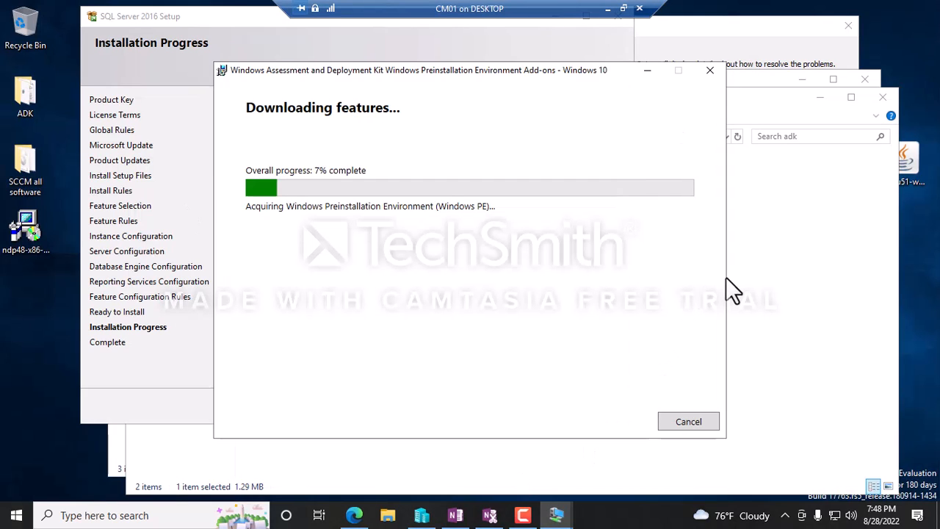
{"action": "left_click", "coordinate": [744, 43]}
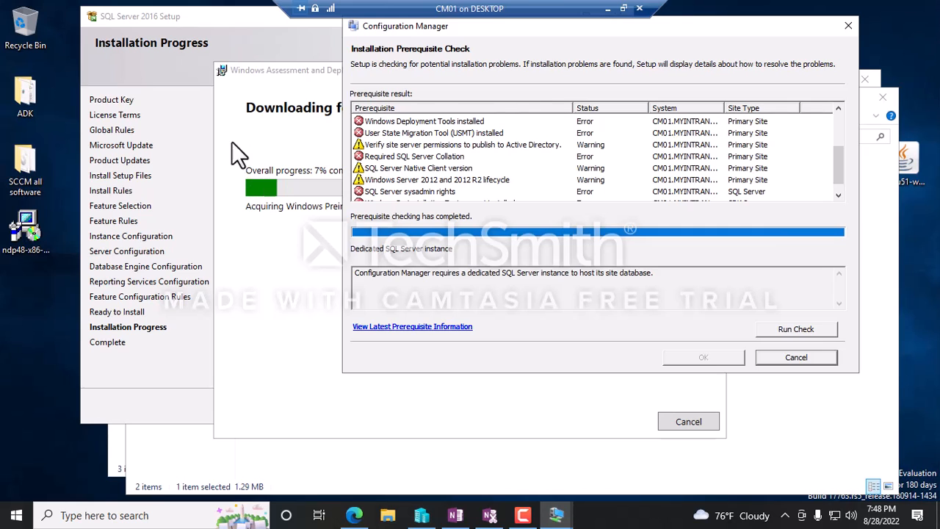
{"action": "left_click", "coordinate": [792, 330]}
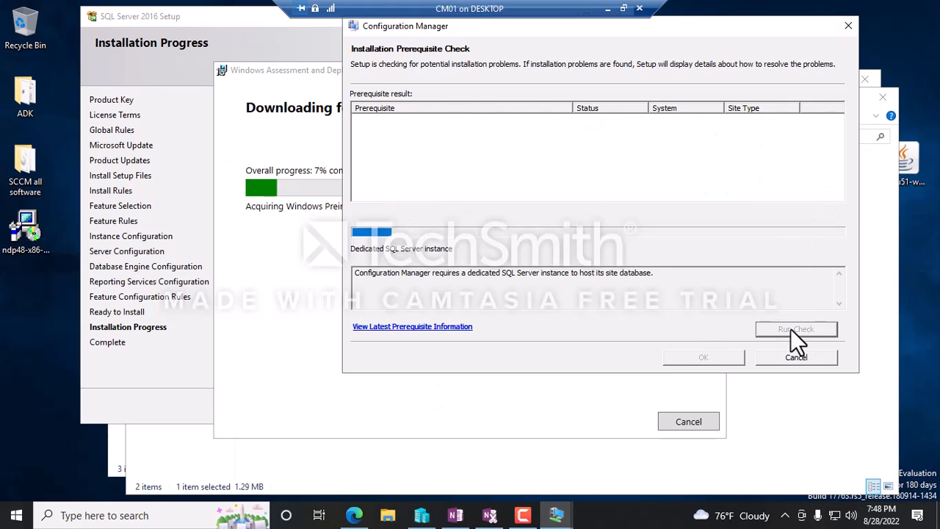
{"action": "left_click_drag", "start_coordinate": [395, 28], "coordinate": [237, 56]}
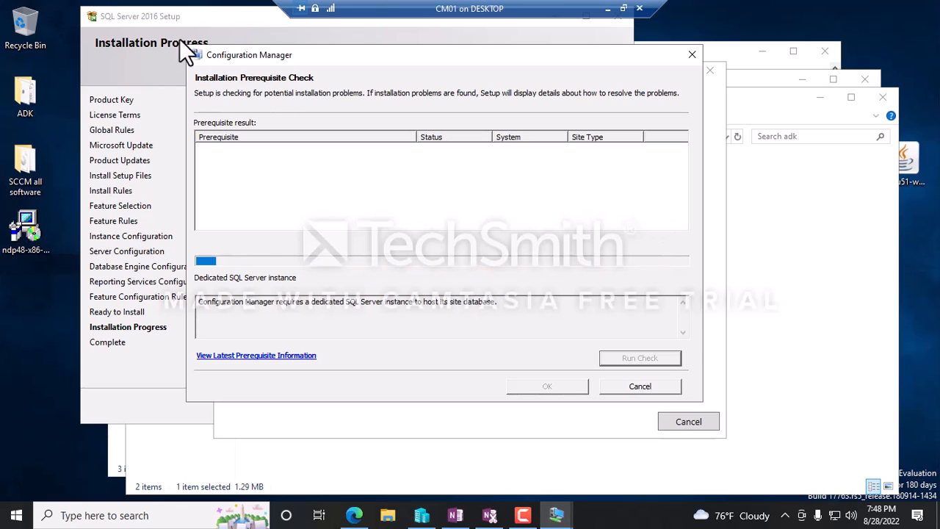
{"action": "left_click", "coordinate": [145, 29]}
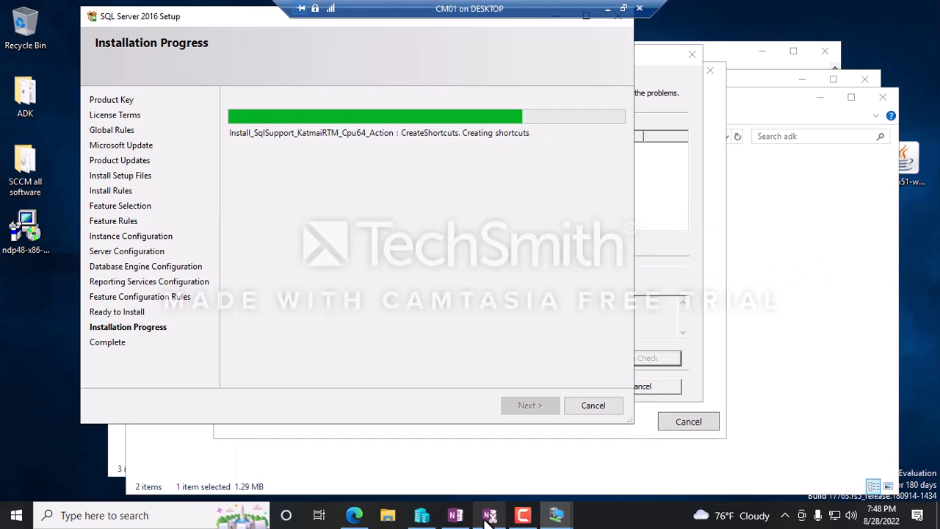
{"action": "left_click", "coordinate": [668, 201]}
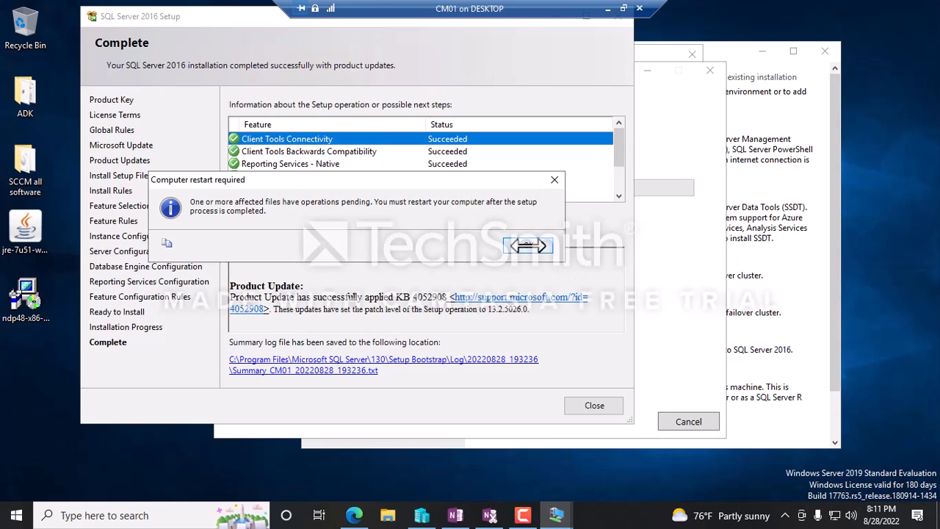
Close the finished SQL Server 2016 setup and run the prerequisite check again.
{"action": "left_click", "coordinate": [528, 245]}
{"action": "left_click", "coordinate": [596, 407]}
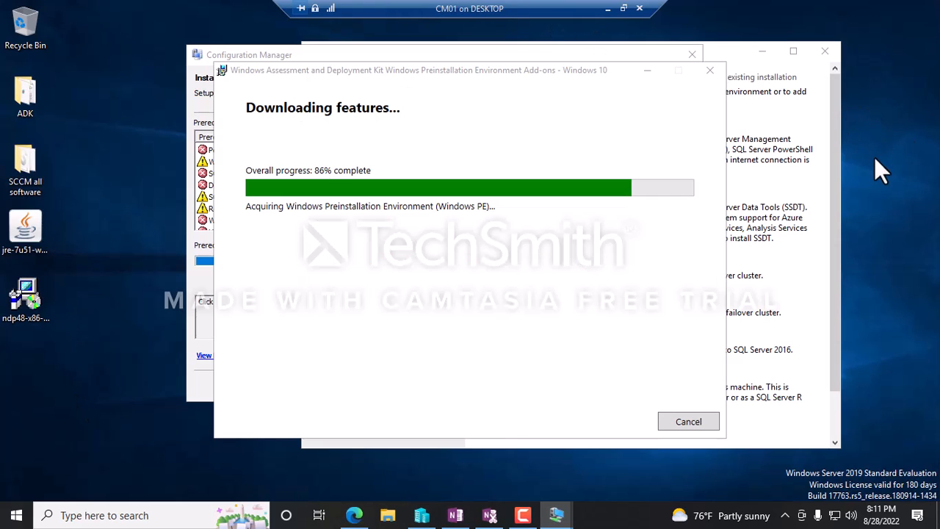
{"action": "left_click", "coordinate": [467, 53]}
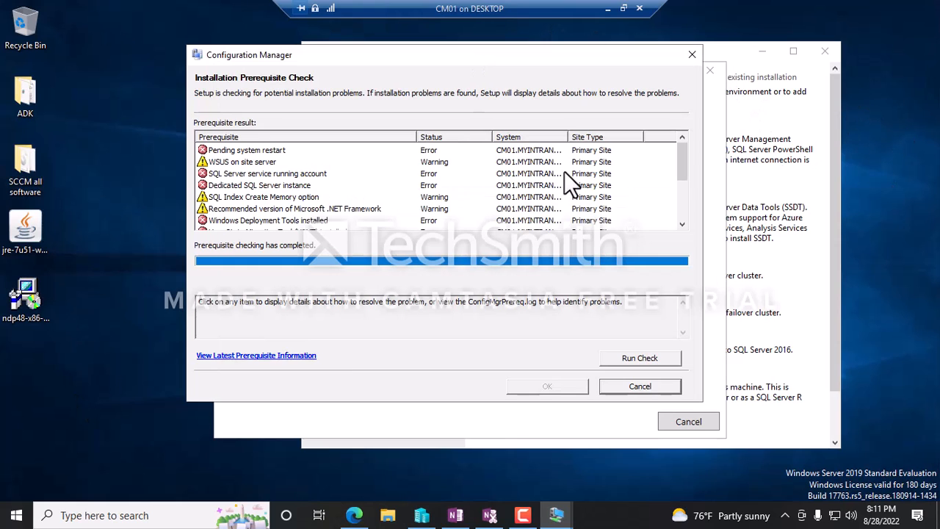
{"action": "mouse_move", "coordinate": [683, 160]}
{"action": "left_mouse_down"}
{"action": "mouse_move", "coordinate": [689, 245]}
{"action": "mouse_move", "coordinate": [673, 155]}
{"action": "left_mouse_up"}
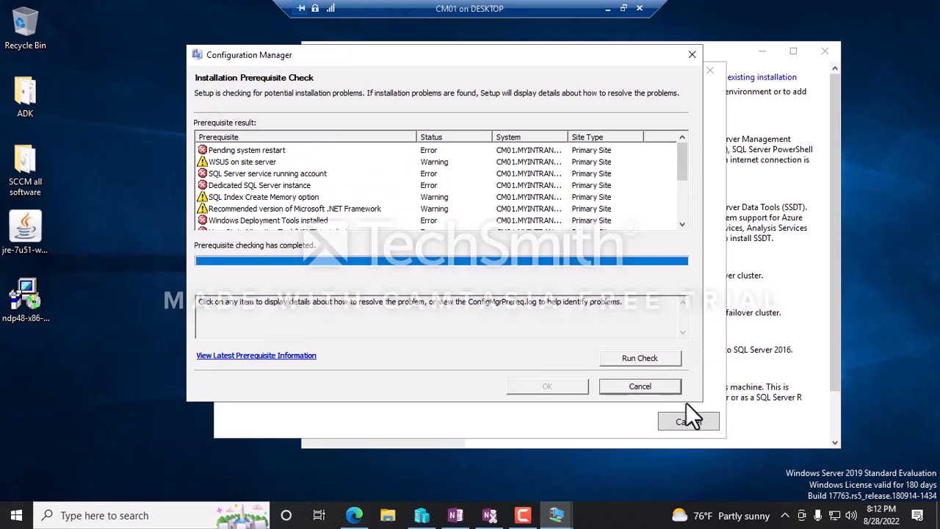
{"action": "left_click", "coordinate": [640, 359]}
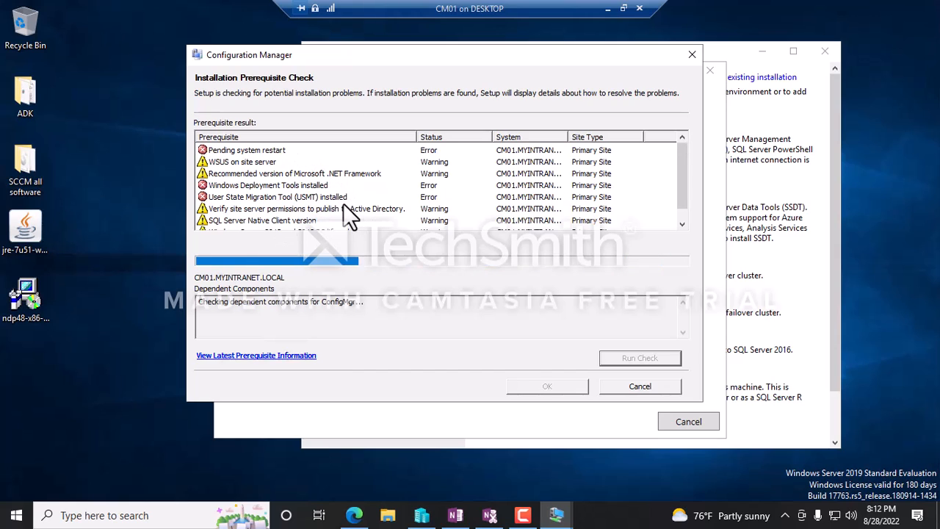
Review the USMT, Windows Deployment Tools and WinPE prerequisite errors, then close SQL Server Installation Center.
{"action": "left_click", "coordinate": [250, 197]}
{"action": "left_click", "coordinate": [234, 185]}
{"action": "scroll", "coordinate": [251, 193], "scroll_direction": "down", "scroll_amount": 1}
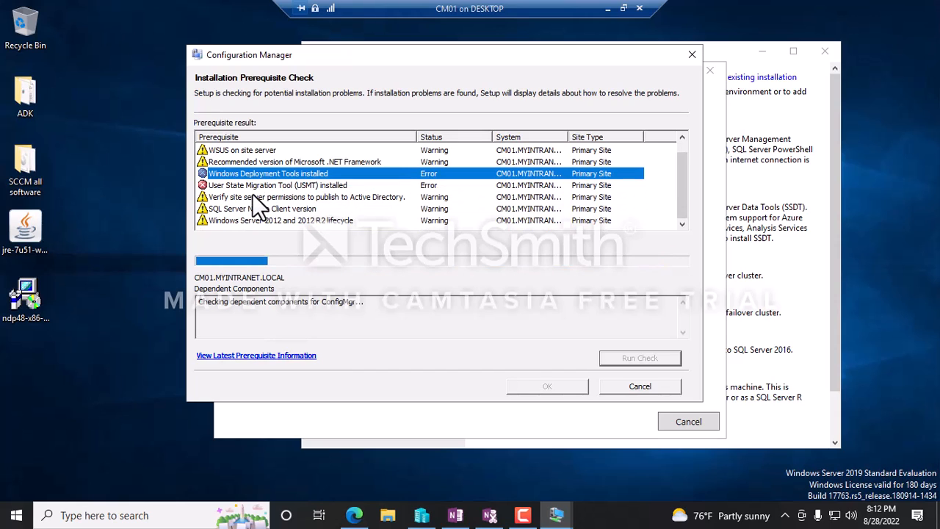
{"action": "scroll", "coordinate": [238, 185], "scroll_direction": "up", "scroll_amount": 1}
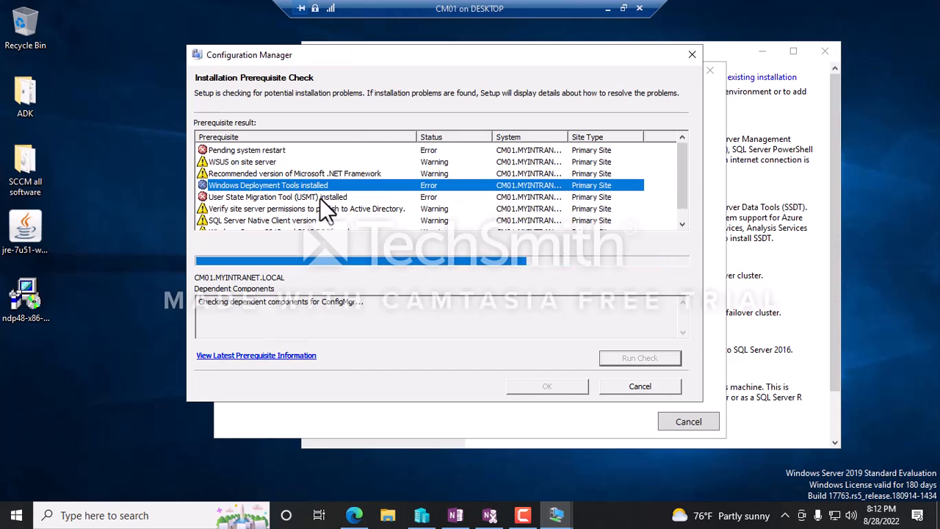
{"action": "left_click", "coordinate": [261, 197]}
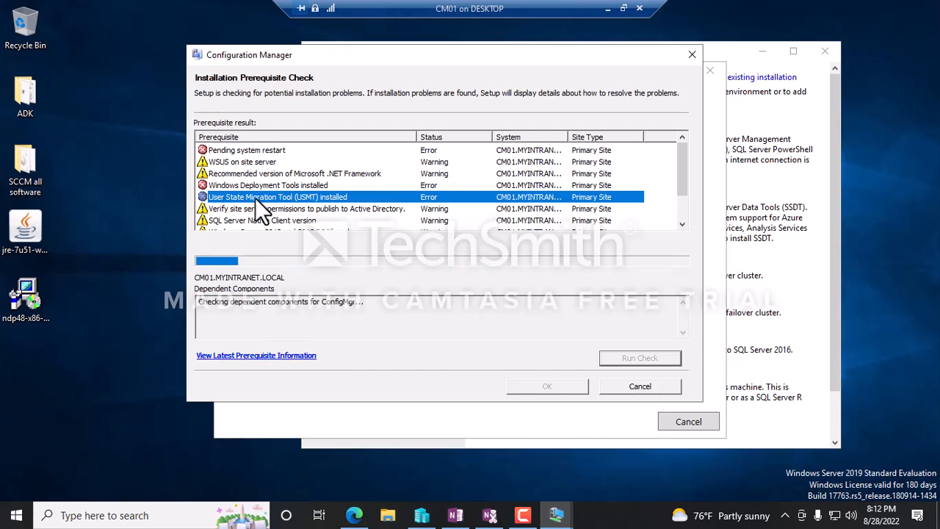
{"action": "left_click", "coordinate": [272, 185]}
{"action": "left_click", "coordinate": [266, 198]}
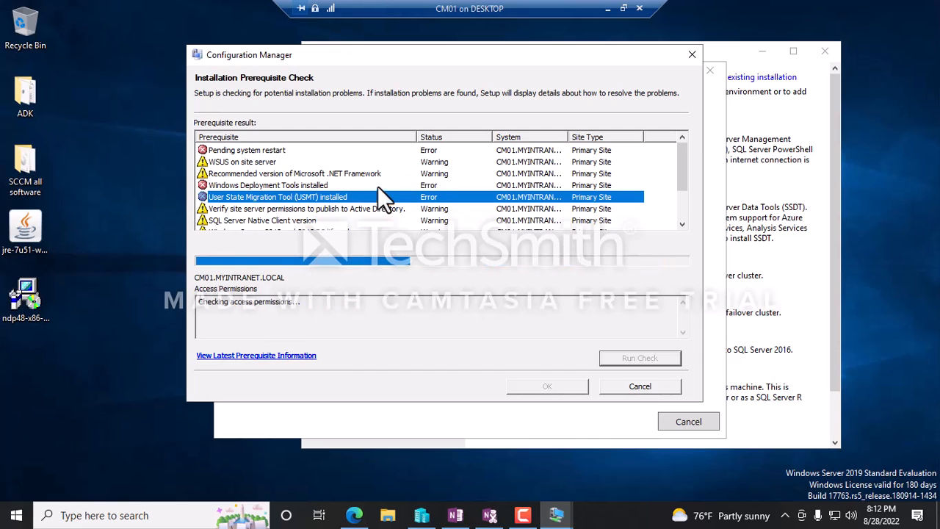
{"action": "left_click", "coordinate": [274, 185]}
{"action": "left_click", "coordinate": [272, 197]}
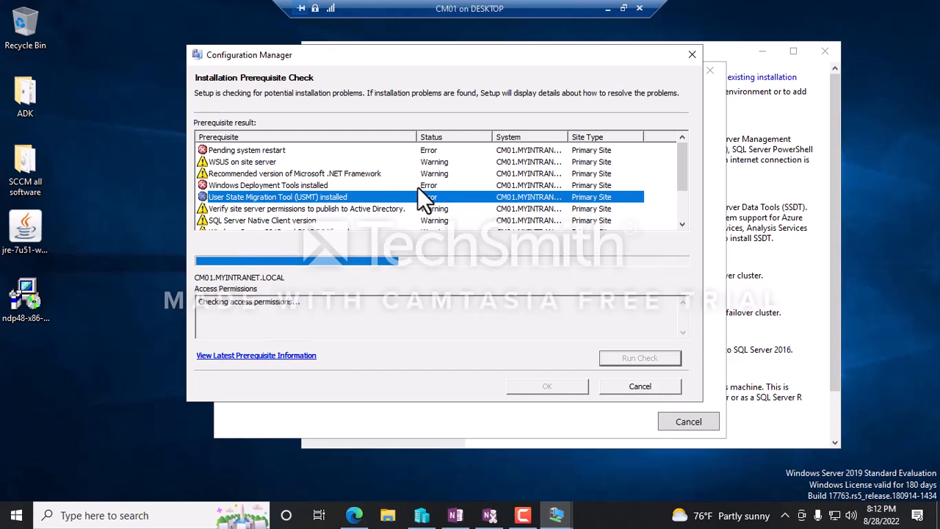
{"action": "left_click", "coordinate": [279, 186]}
{"action": "scroll", "coordinate": [260, 201], "scroll_direction": "down", "scroll_amount": 2}
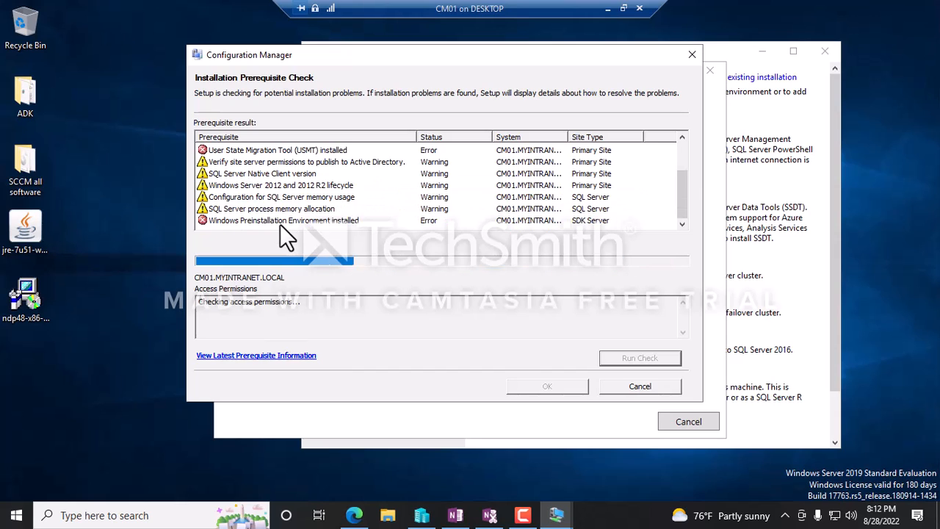
{"action": "left_click", "coordinate": [278, 222]}
{"action": "left_click", "coordinate": [228, 184]}
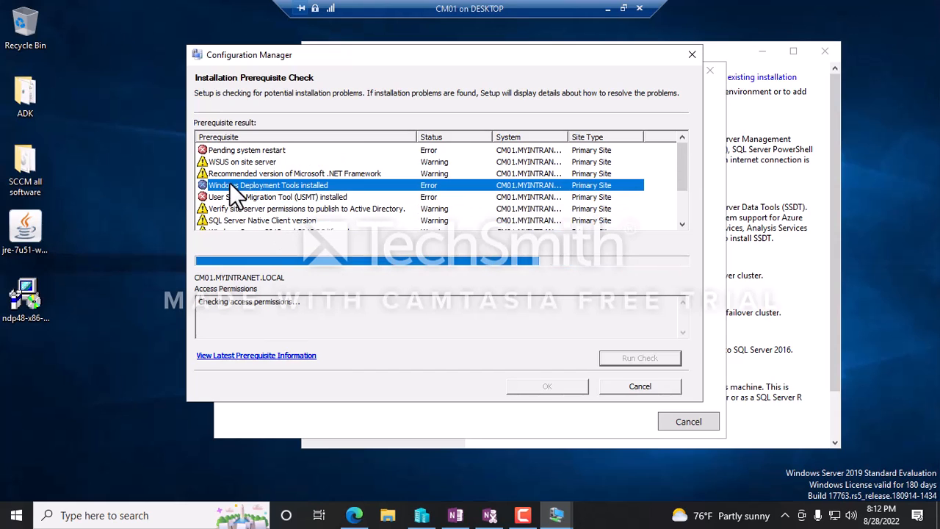
{"action": "left_click", "coordinate": [246, 197]}
{"action": "scroll", "coordinate": [258, 199], "scroll_direction": "down", "scroll_amount": 2}
{"action": "left_click", "coordinate": [249, 221]}
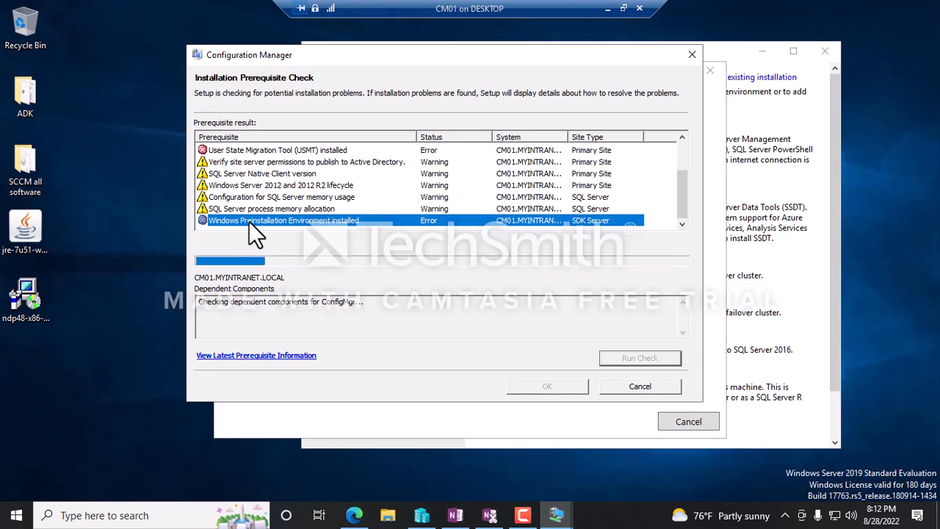
{"action": "left_click", "coordinate": [241, 150]}
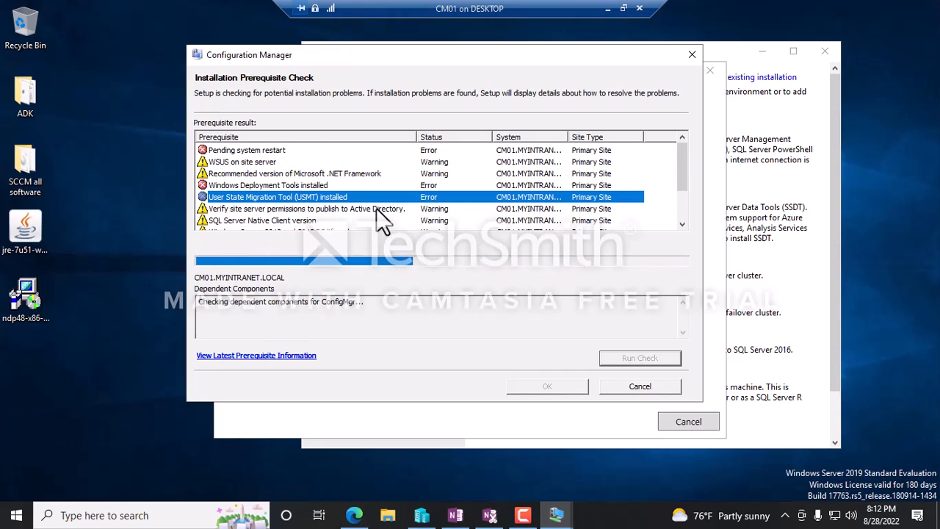
{"action": "left_click", "coordinate": [776, 140]}
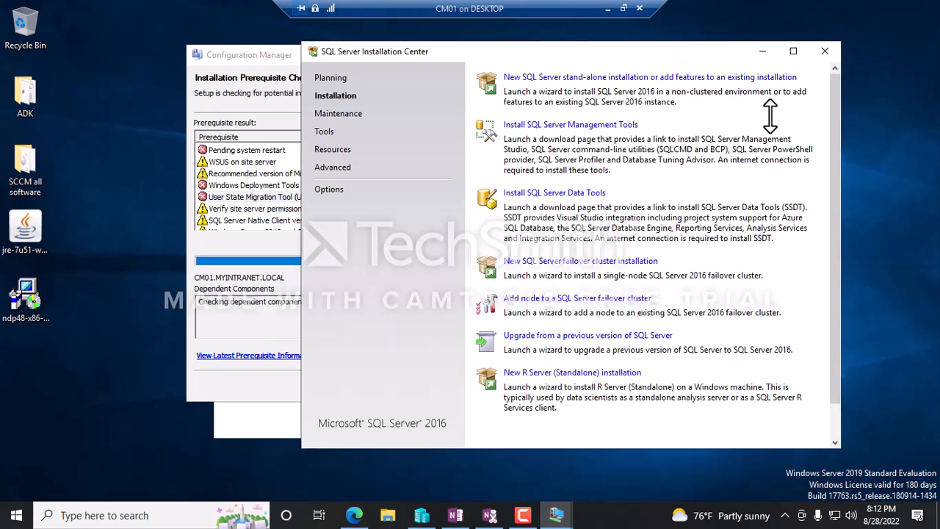
{"action": "left_click", "coordinate": [824, 52]}
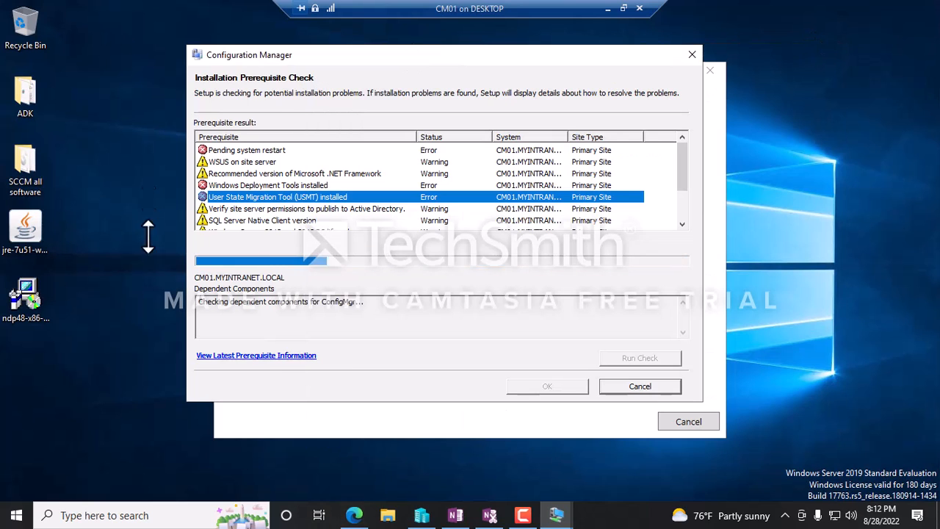
Launch adksetup from the ADK folder and confirm setup is already running.
{"action": "double_click", "coordinate": [25, 95]}
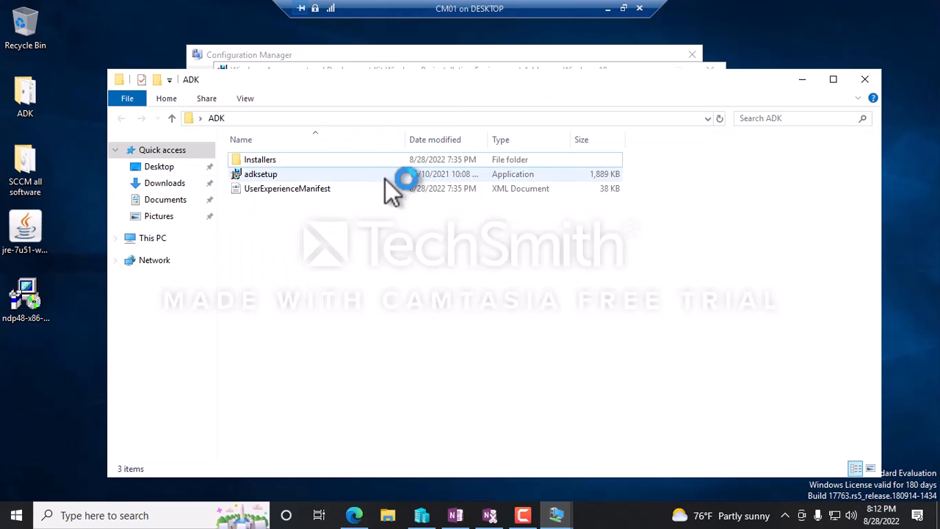
{"action": "left_click", "coordinate": [266, 178]}
{"action": "double_click", "coordinate": [266, 178]}
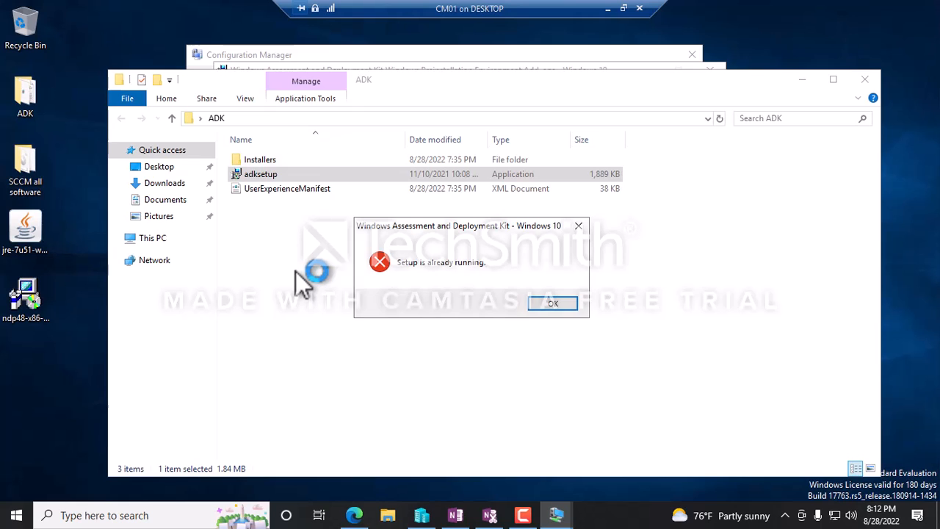
{"action": "left_click", "coordinate": [556, 306]}
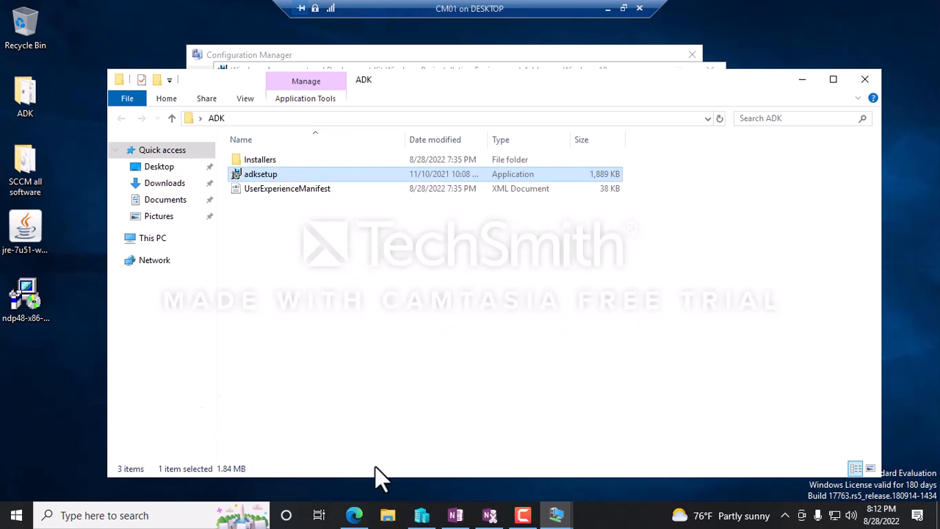
{"action": "left_click", "coordinate": [801, 80]}
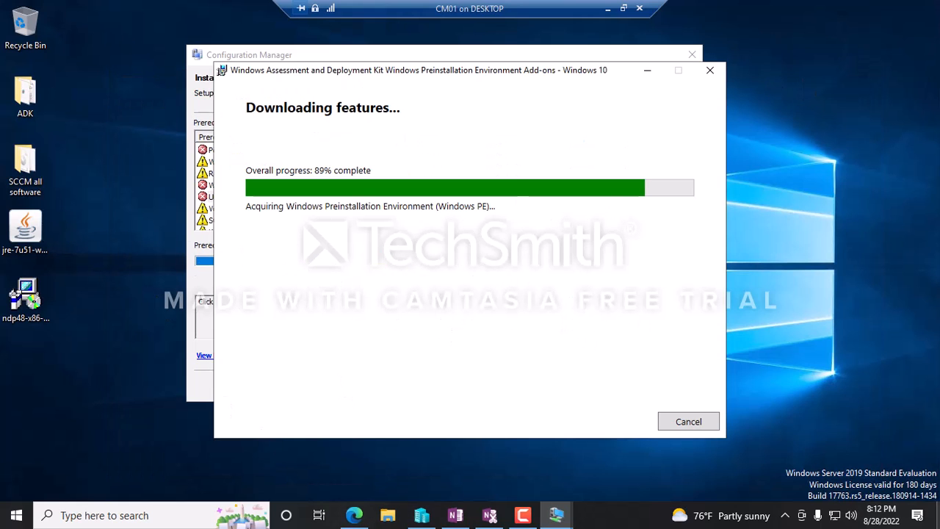
Review the WinPE, .NET Framework, USMT and site server permissions prerequisite rows.
{"action": "left_click", "coordinate": [201, 75]}
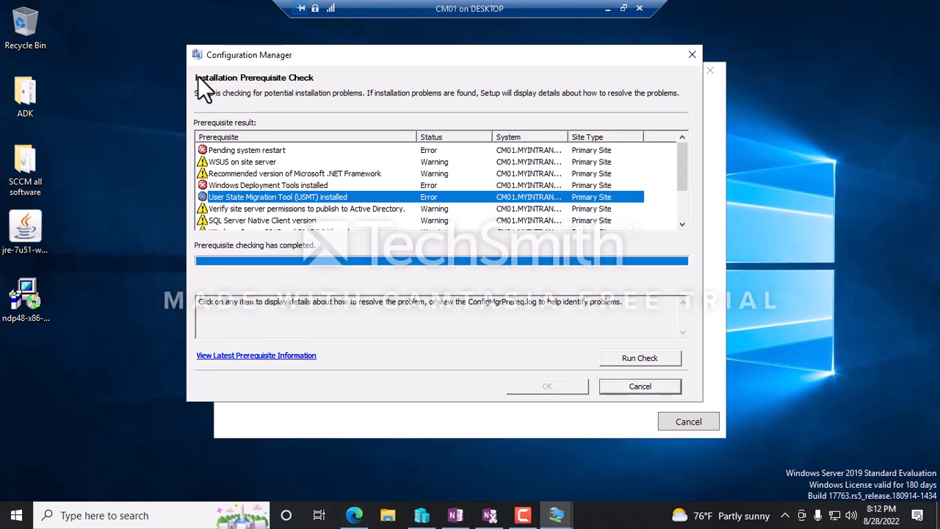
{"action": "scroll", "coordinate": [408, 218], "scroll_direction": "down", "scroll_amount": 2}
{"action": "left_click", "coordinate": [313, 221]}
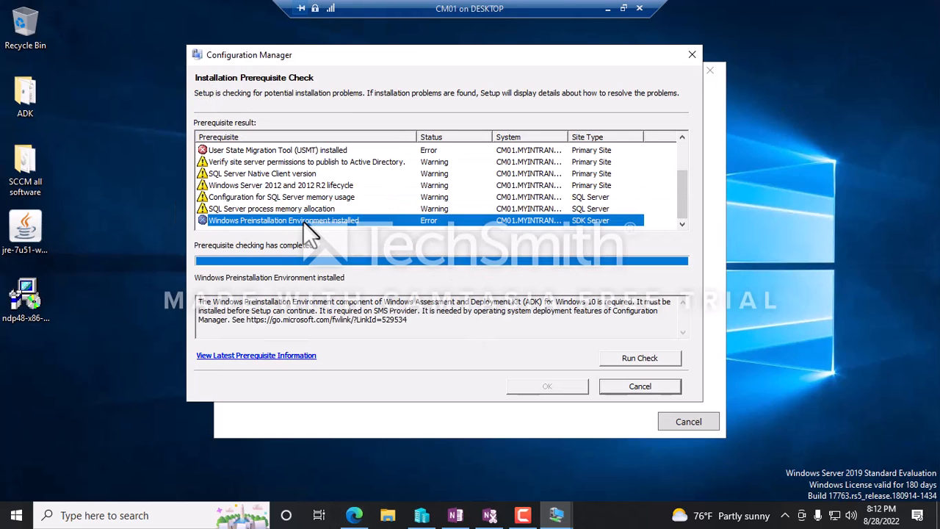
{"action": "scroll", "coordinate": [304, 188], "scroll_direction": "up", "scroll_amount": 2}
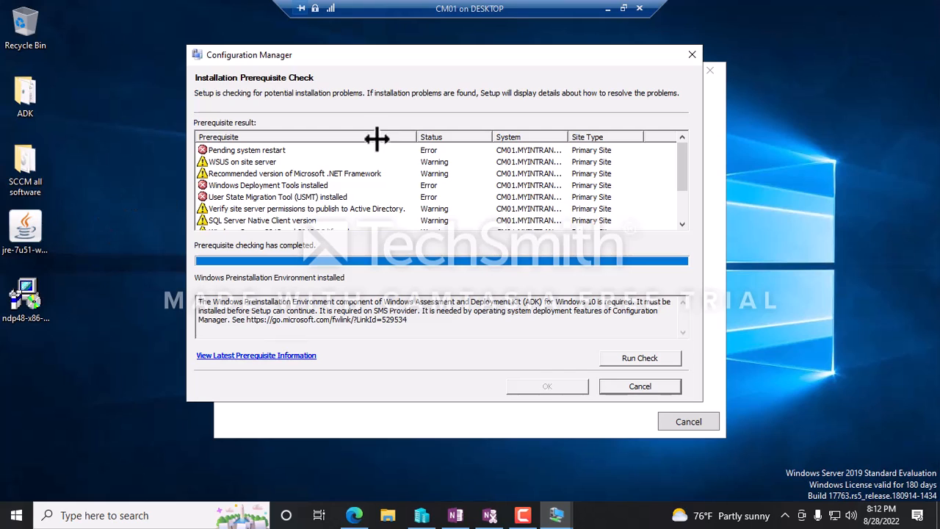
{"action": "left_click", "coordinate": [252, 173]}
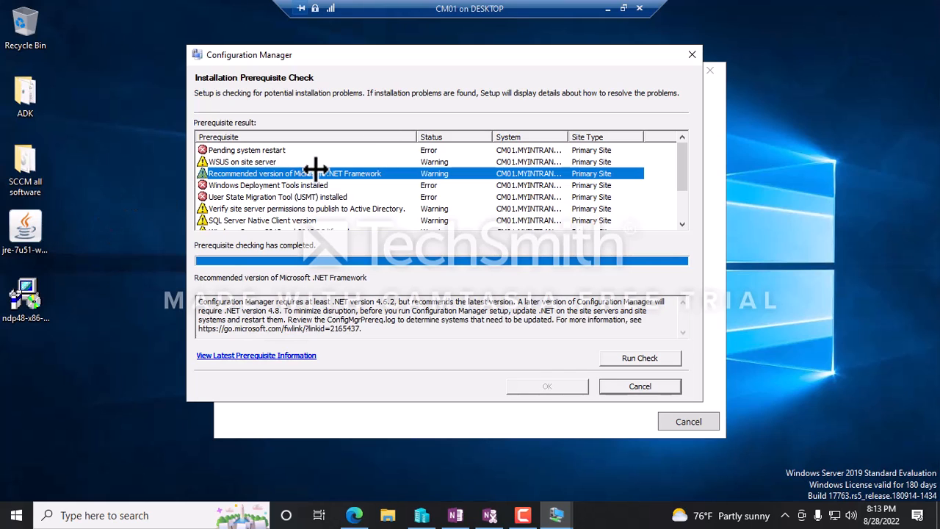
{"action": "left_click", "coordinate": [248, 197]}
{"action": "left_click", "coordinate": [254, 209]}
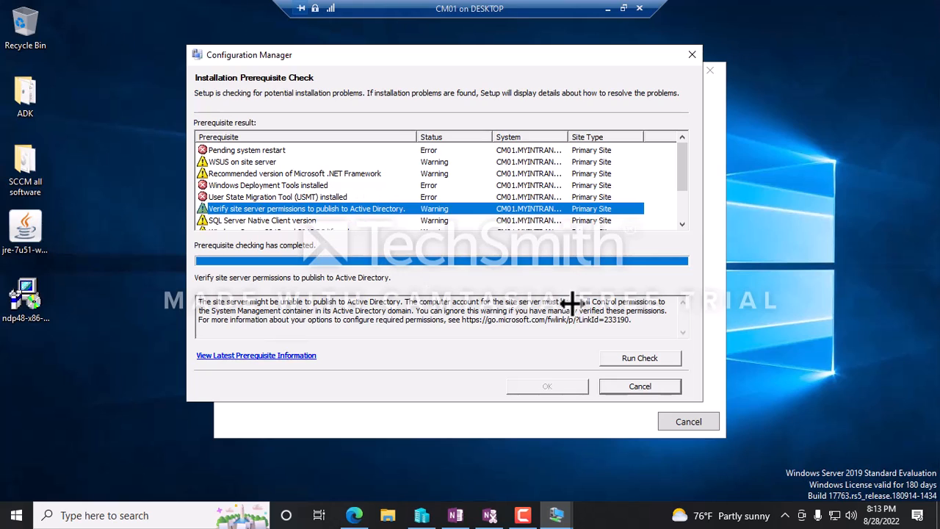
{"action": "left_click_drag", "start_coordinate": [198, 298], "coordinate": [653, 319]}
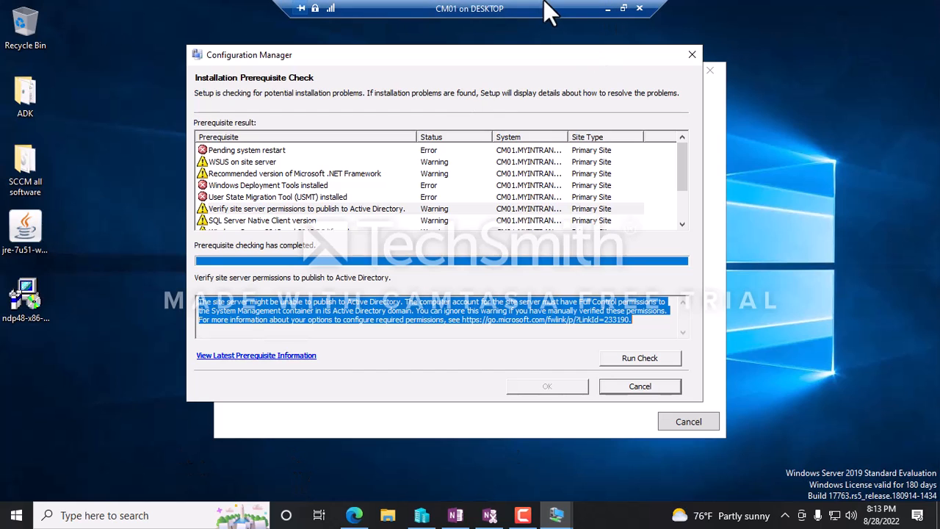
{"action": "left_click", "coordinate": [607, 9]}
On the DC VM, launch ADSI Edit from Windows Administrative Tools.
{"action": "mouse_move", "coordinate": [552, 512]}
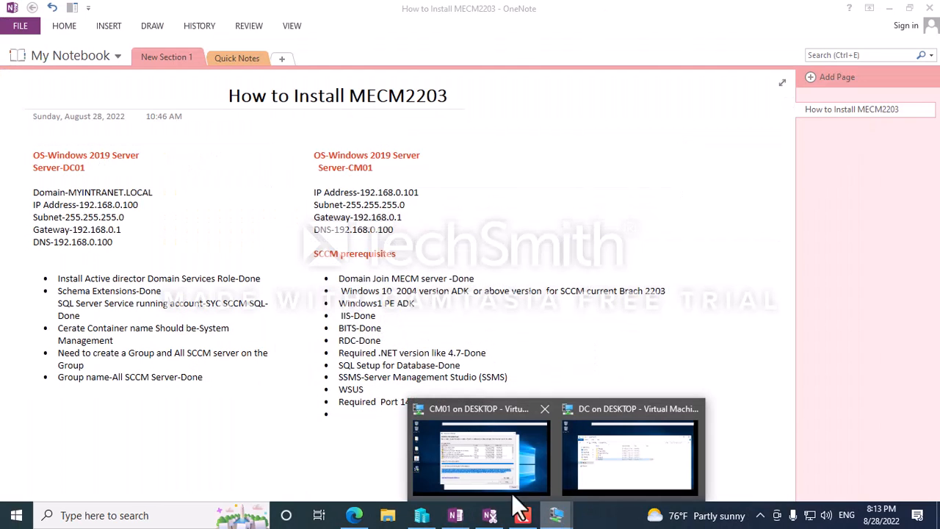
{"action": "left_click", "coordinate": [567, 448]}
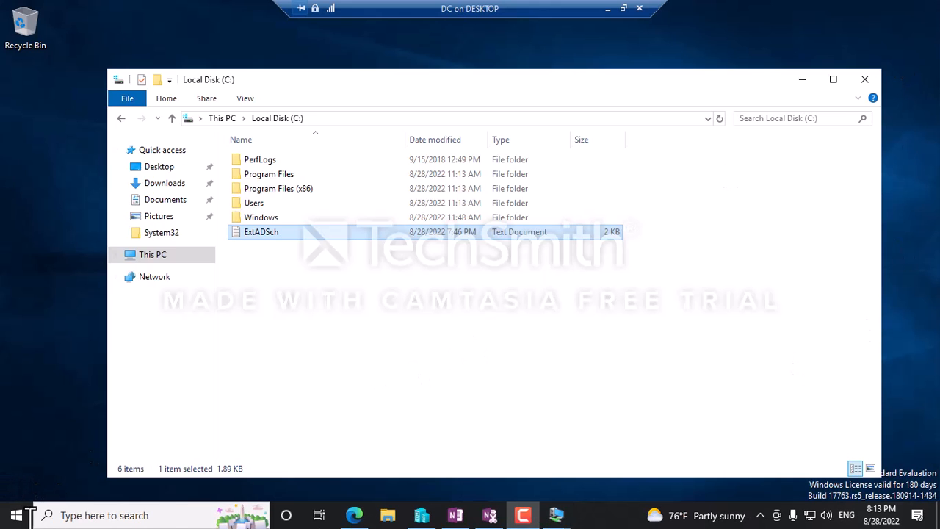
{"action": "left_click", "coordinate": [16, 515]}
{"action": "scroll", "coordinate": [163, 308], "scroll_direction": "down", "scroll_amount": 5}
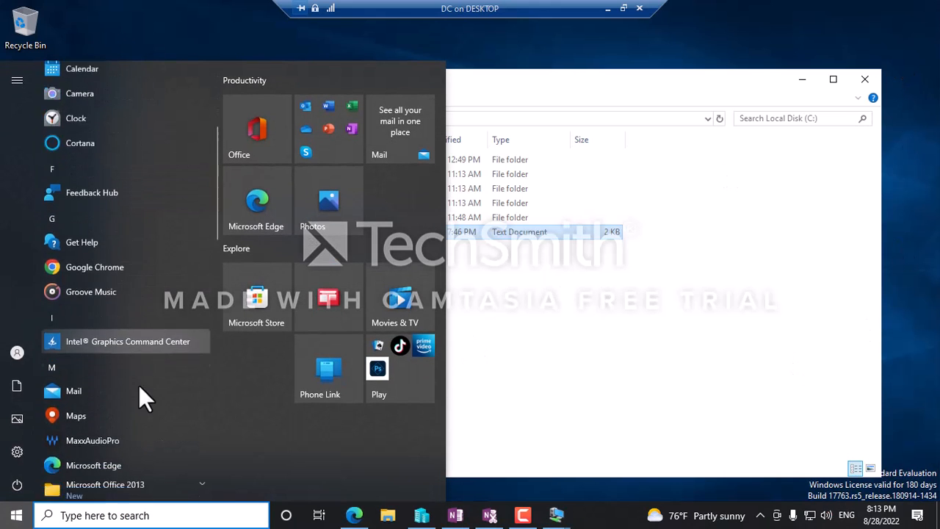
{"action": "scroll", "coordinate": [138, 385], "scroll_direction": "down", "scroll_amount": 3}
{"action": "left_click", "coordinate": [803, 332]}
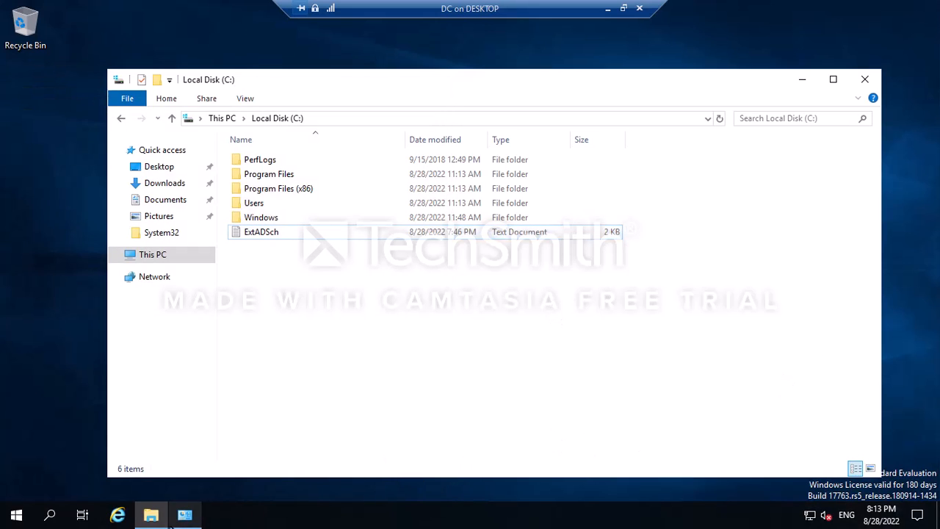
{"action": "left_click", "coordinate": [16, 515]}
{"action": "left_click", "coordinate": [251, 207]}
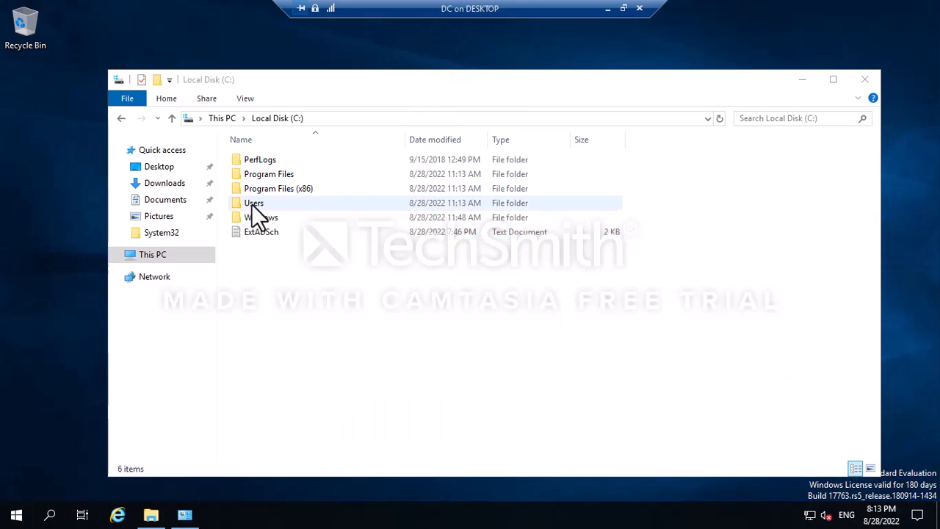
{"action": "left_click", "coordinate": [253, 213]}
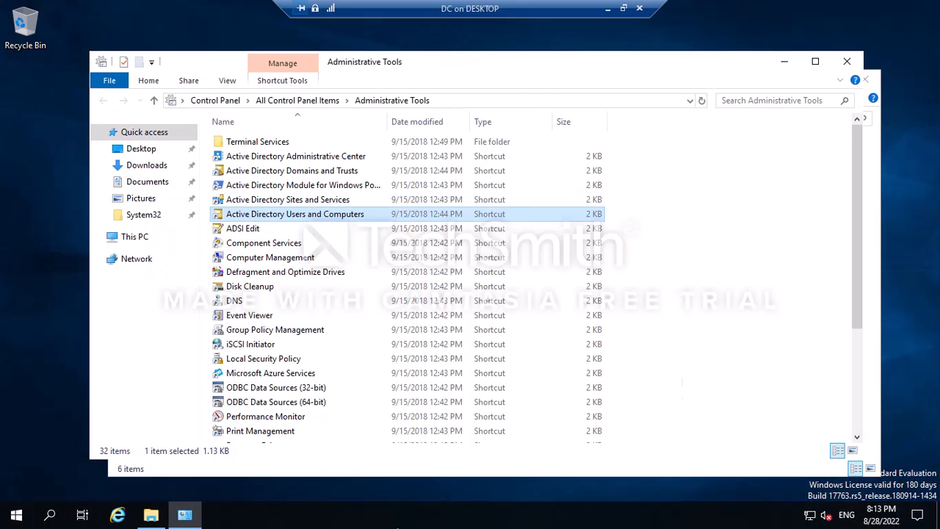
{"action": "left_click", "coordinate": [243, 229]}
{"action": "double_click", "coordinate": [242, 229]}
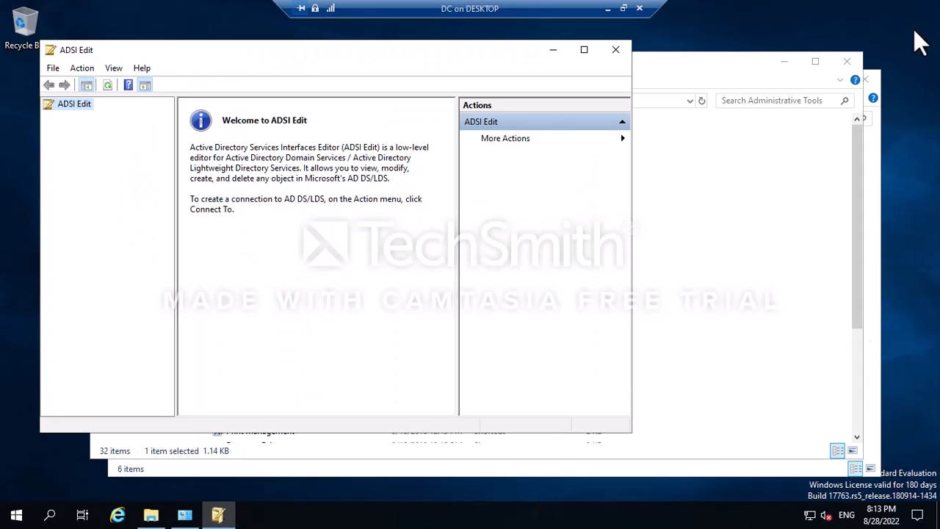
Connect to the Default naming context, expand DC=MYINTRANET with a widened tree, and select CN=System.
{"action": "right_click", "coordinate": [68, 103]}
{"action": "left_click", "coordinate": [98, 113]}
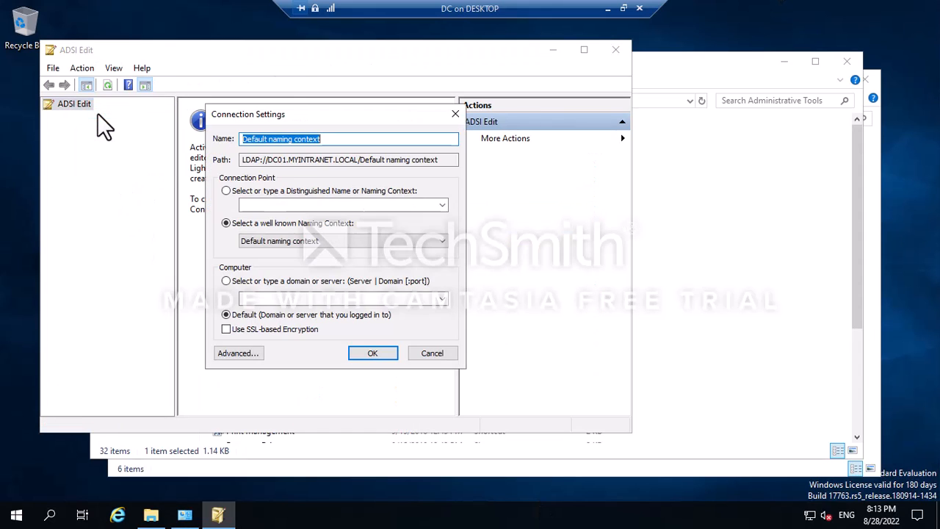
{"action": "left_click", "coordinate": [363, 356]}
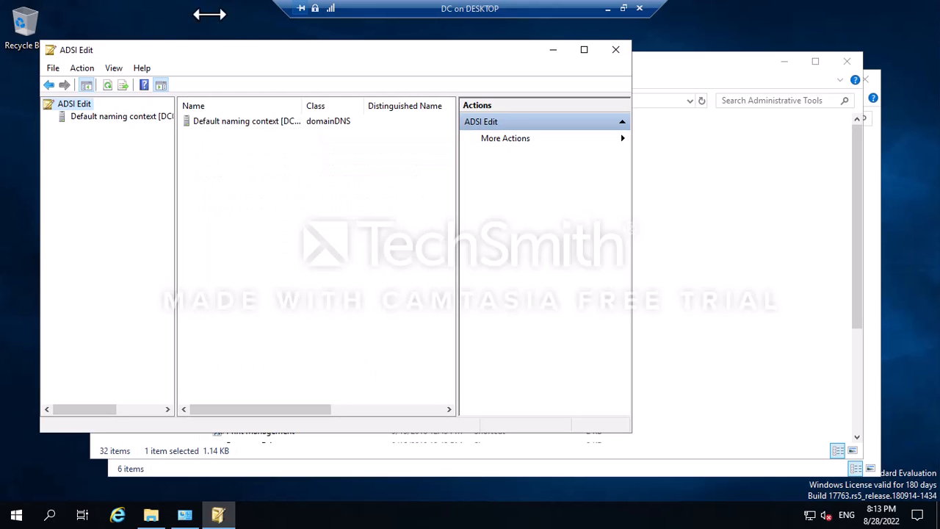
{"action": "double_click", "coordinate": [70, 116]}
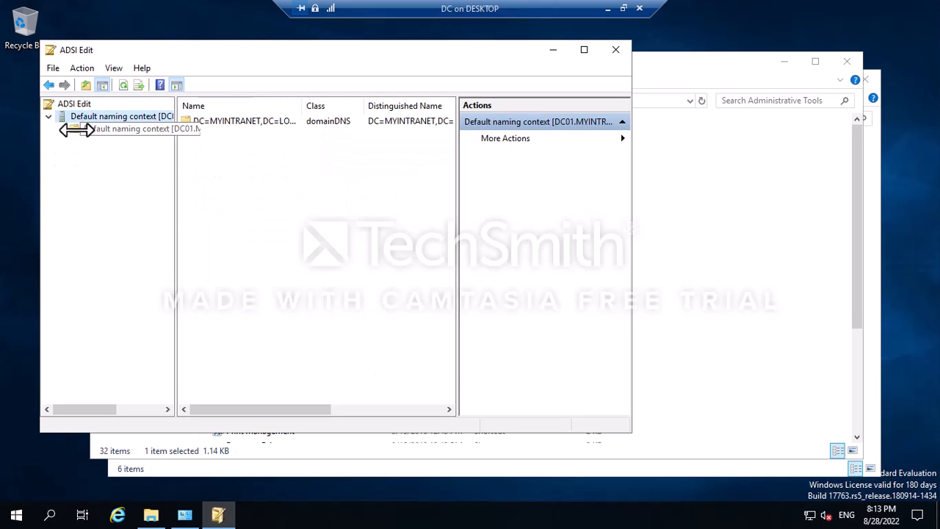
{"action": "left_click", "coordinate": [586, 49]}
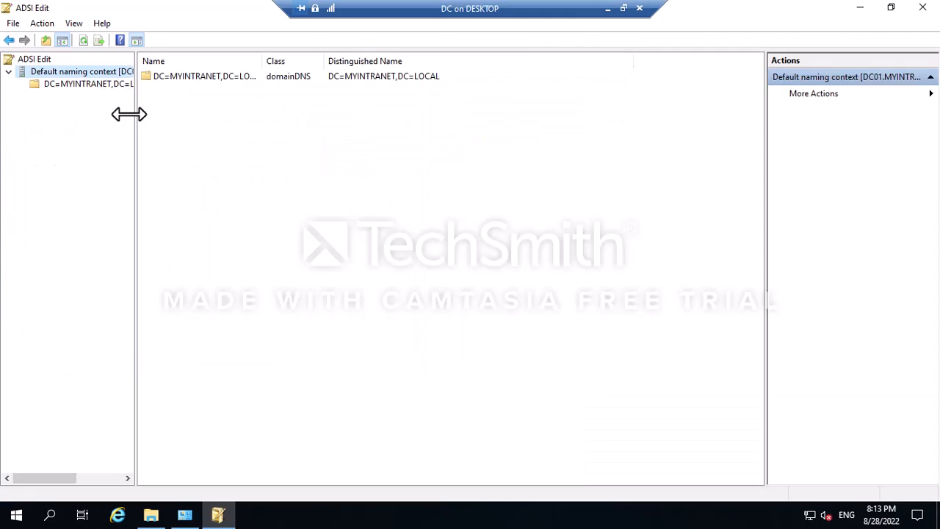
{"action": "left_click", "coordinate": [36, 84]}
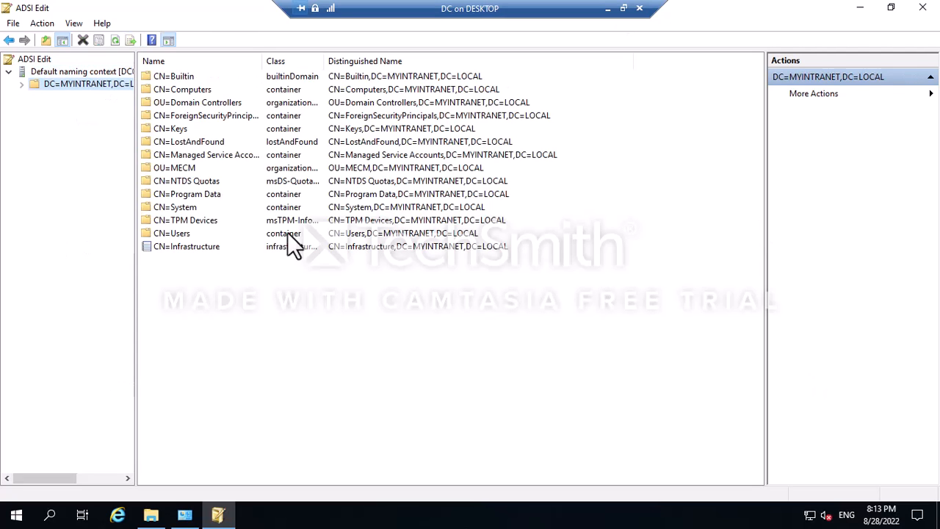
{"action": "left_click", "coordinate": [19, 83]}
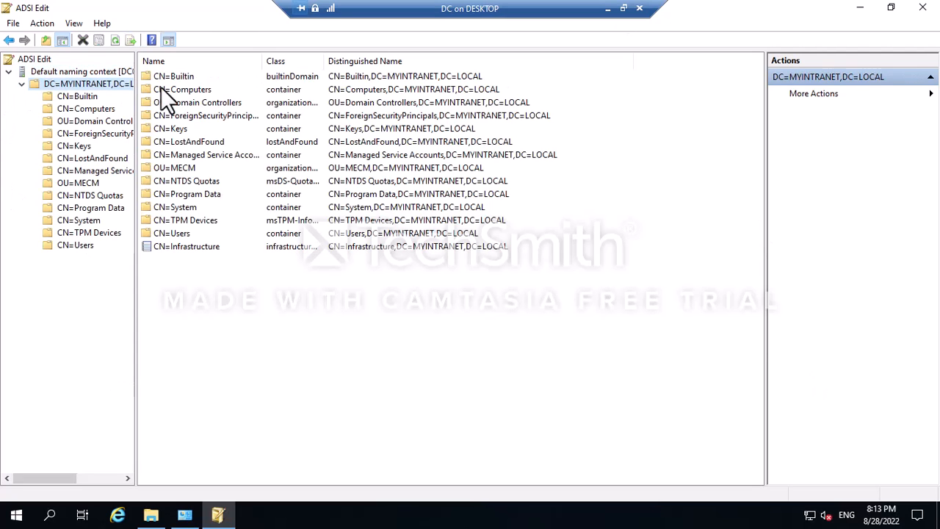
{"action": "left_click_drag", "start_coordinate": [135, 102], "coordinate": [265, 101]}
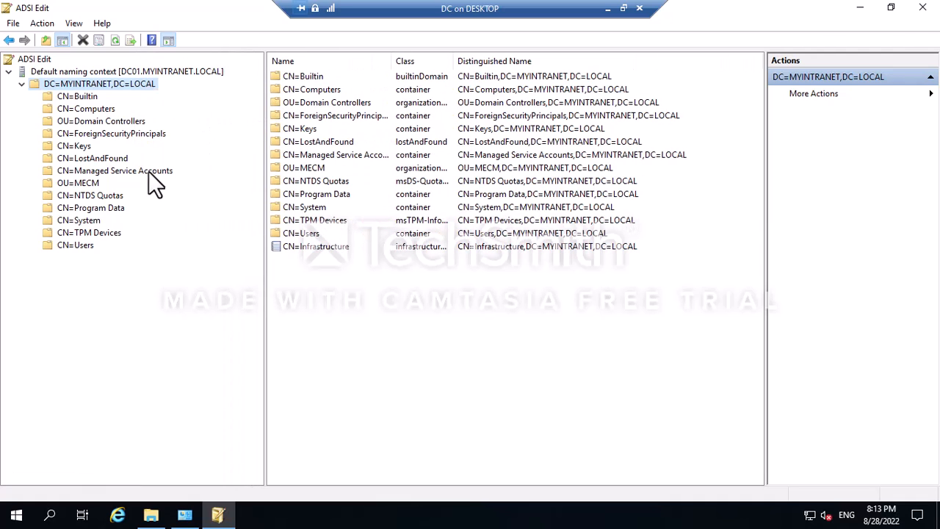
{"action": "left_click", "coordinate": [76, 220]}
Start a new object under CN=System with the container class.
{"action": "right_click", "coordinate": [74, 220]}
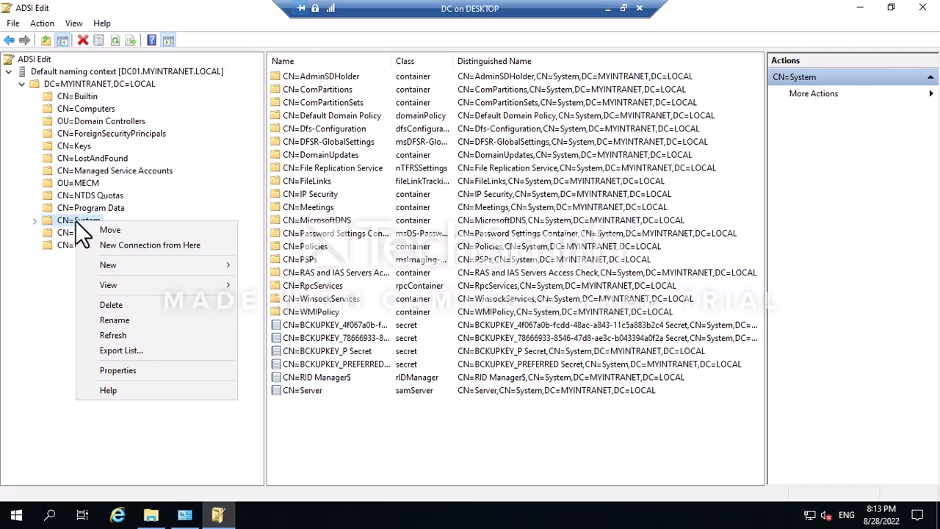
{"action": "mouse_move", "coordinate": [126, 266]}
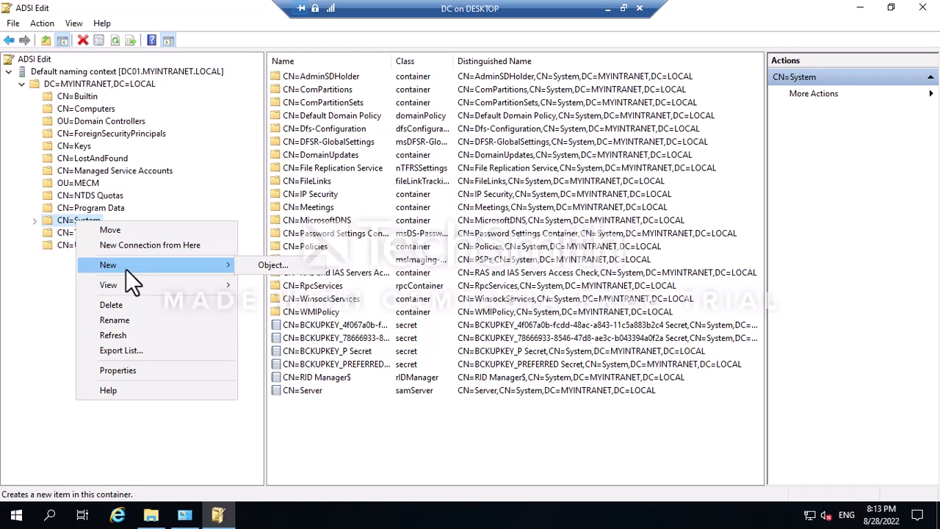
{"action": "left_click", "coordinate": [265, 264]}
{"action": "left_click_drag", "start_coordinate": [137, 18], "coordinate": [404, 76]}
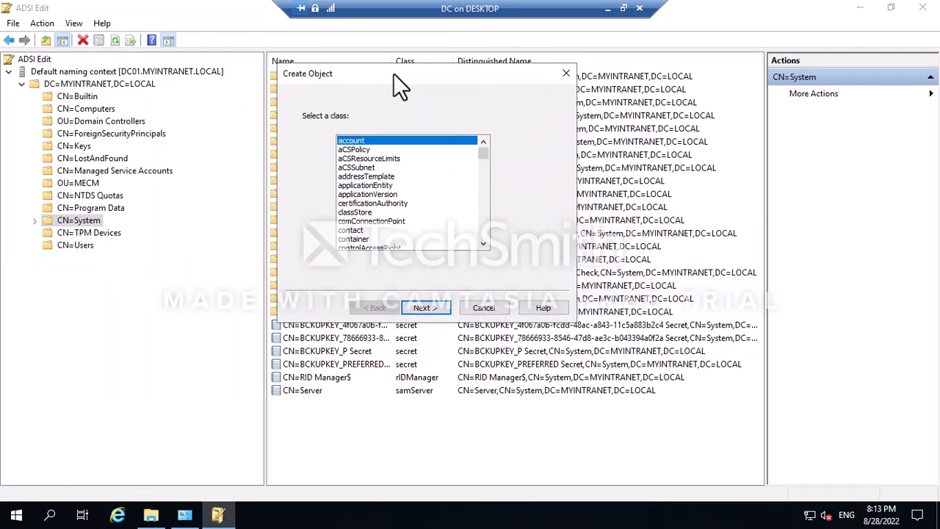
{"action": "left_click", "coordinate": [354, 238]}
{"action": "left_click", "coordinate": [424, 308]}
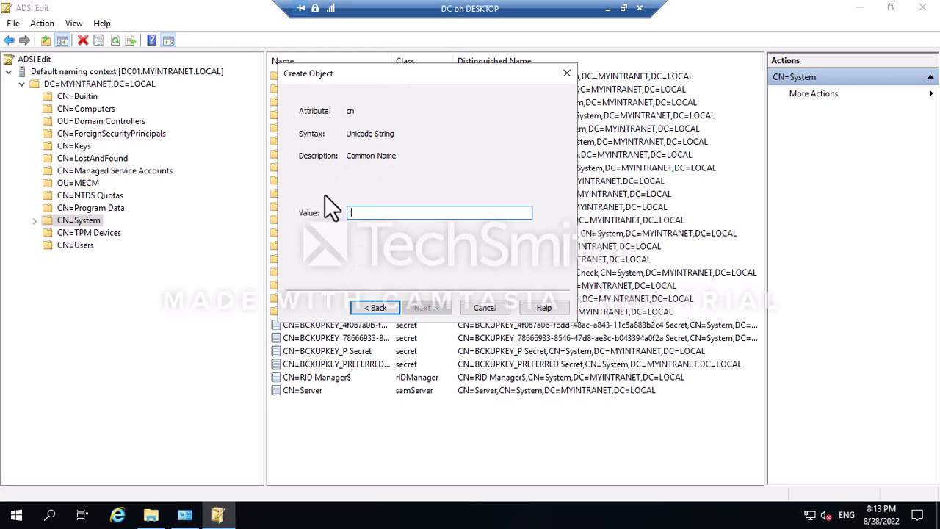
Name the container 'System Management', finish creating it, and close ADSI Edit.
{"action": "left_click", "coordinate": [608, 8]}
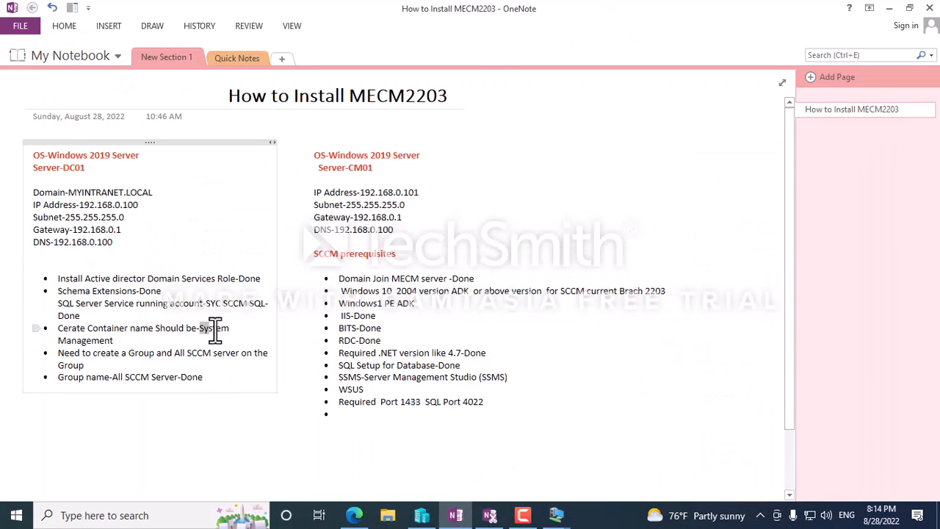
{"action": "left_click_drag", "start_coordinate": [222, 334], "coordinate": [114, 345]}
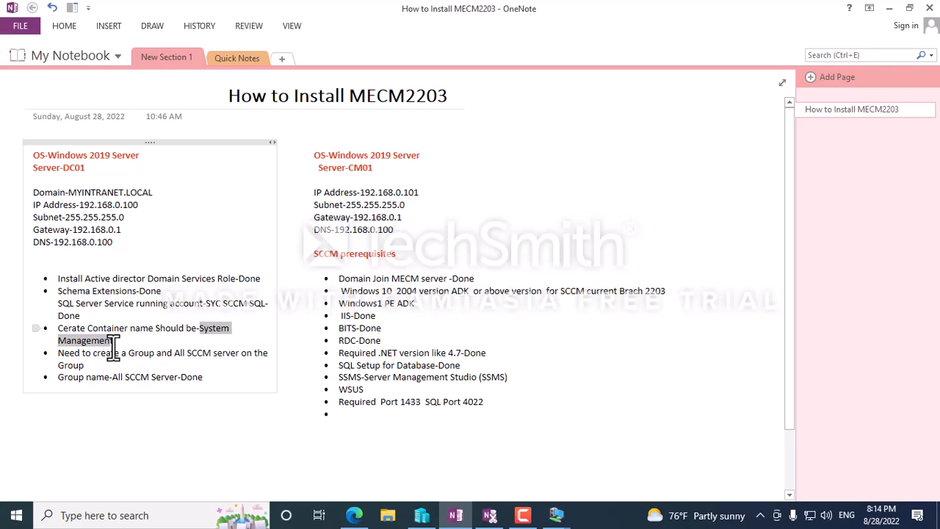
{"action": "left_click", "coordinate": [128, 341]}
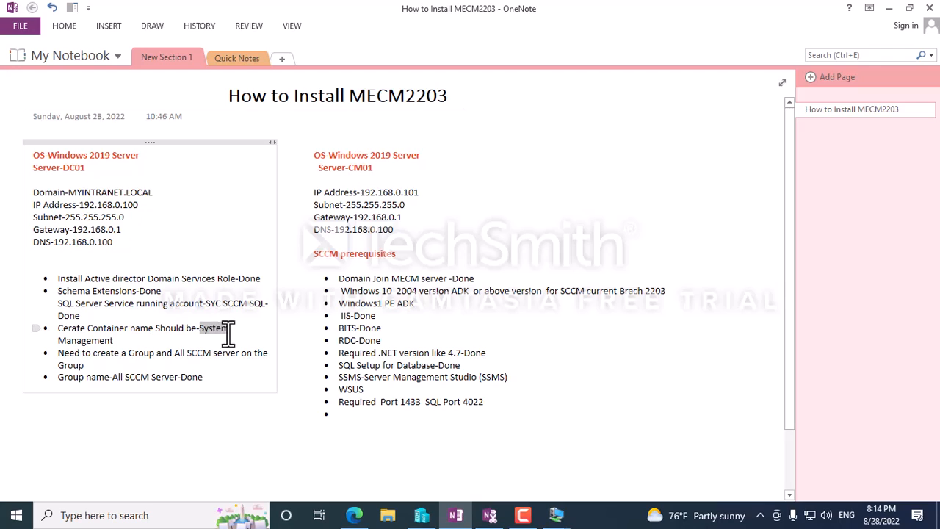
{"action": "left_click_drag", "start_coordinate": [228, 335], "coordinate": [183, 341]}
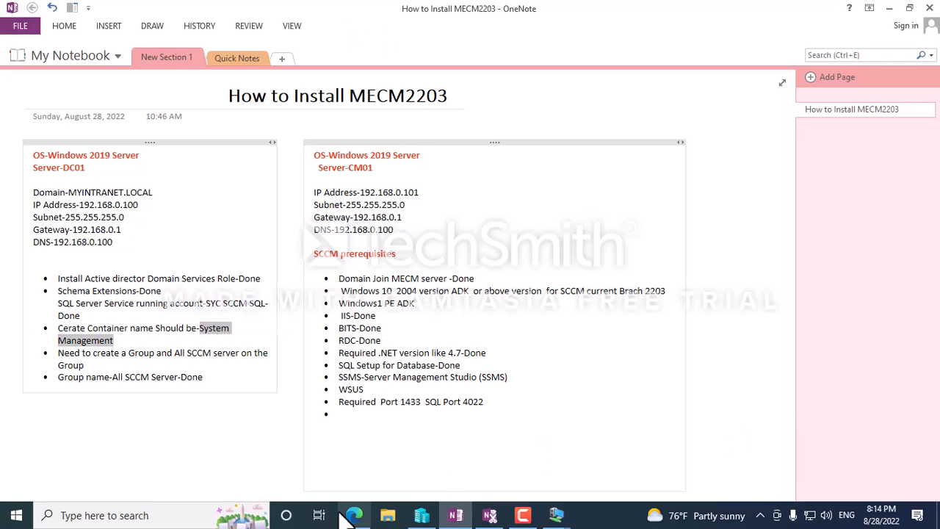
{"action": "key", "text": "F9"}
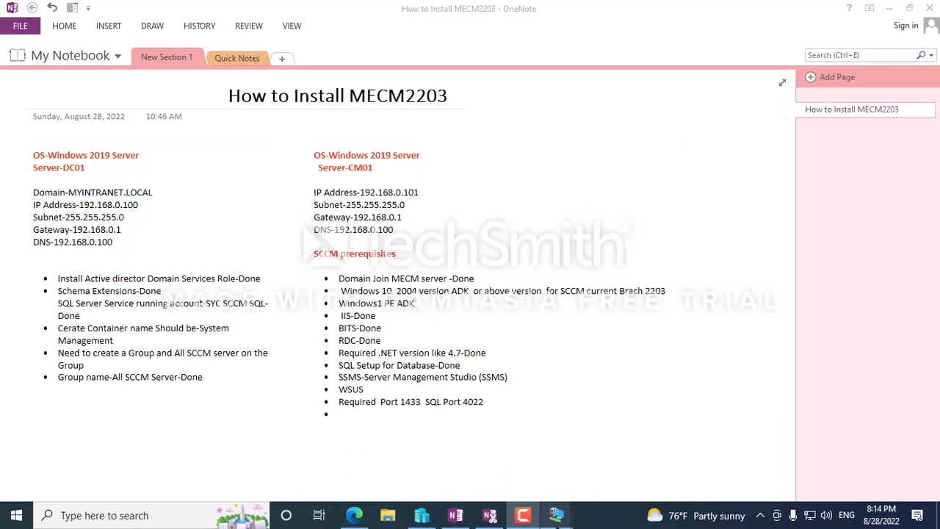
{"action": "mouse_move", "coordinate": [556, 515]}
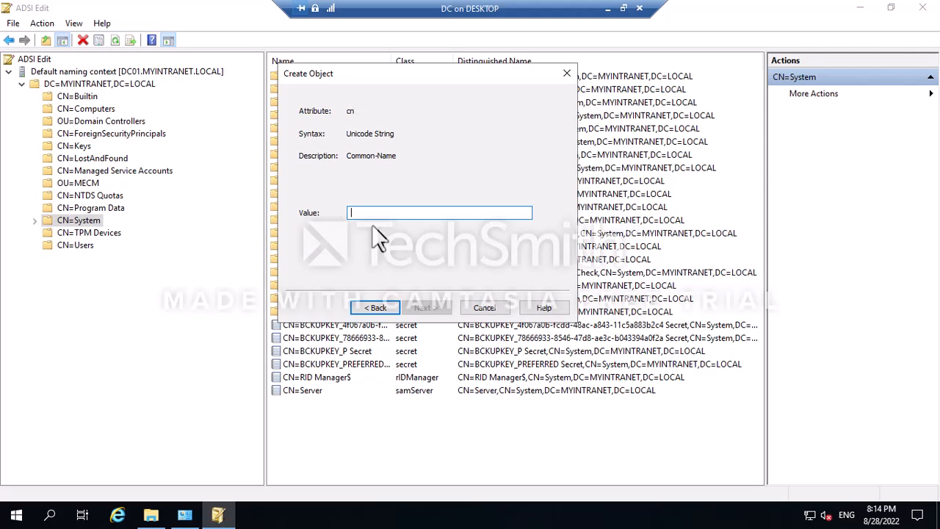
{"action": "type", "text": "System Management"}
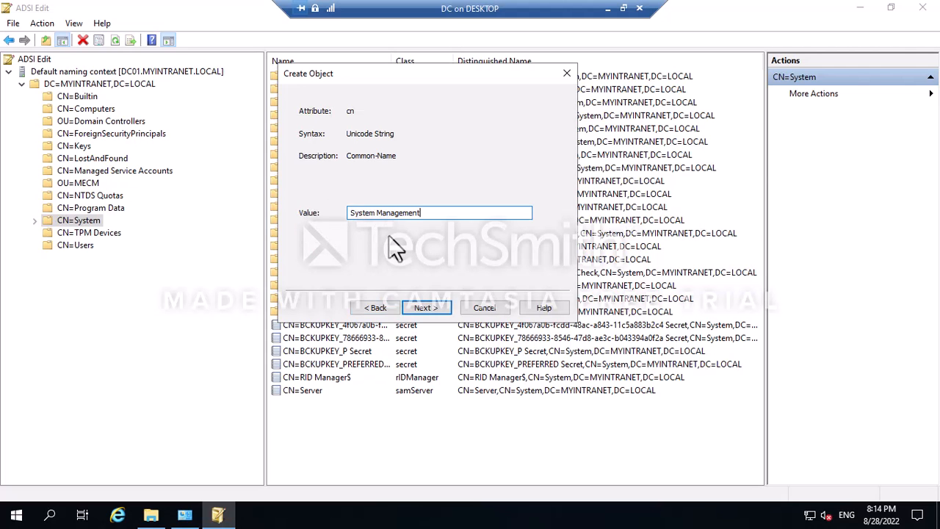
{"action": "left_click", "coordinate": [426, 308]}
{"action": "left_click", "coordinate": [427, 308]}
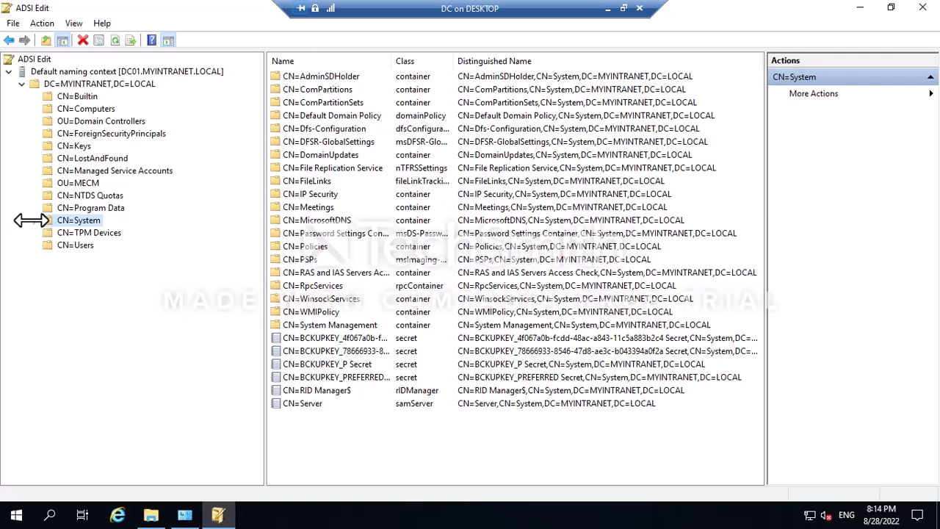
{"action": "left_click", "coordinate": [923, 8]}
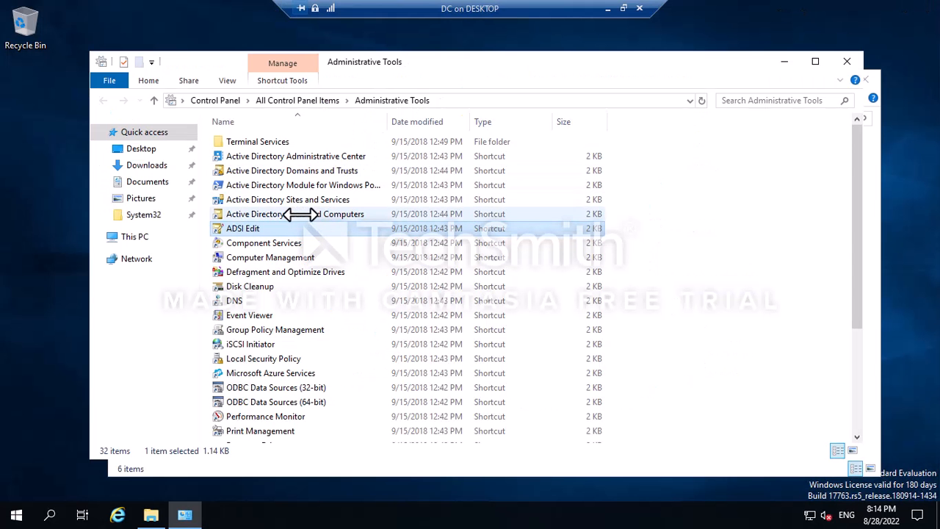
In Active Directory Users and Computers, turn on View > Advanced Features and open System > System Management Properties.
{"action": "left_click", "coordinate": [307, 215]}
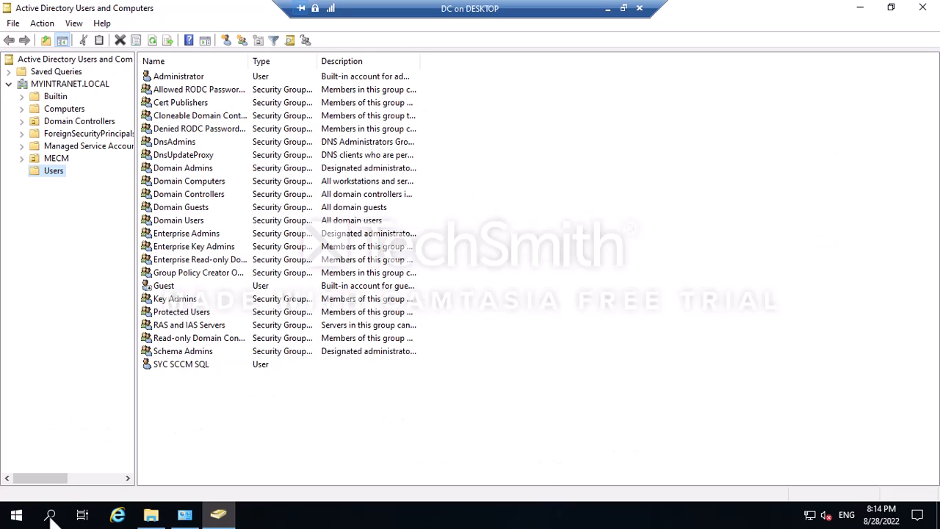
{"action": "left_click", "coordinate": [43, 23]}
{"action": "mouse_move", "coordinate": [71, 22]}
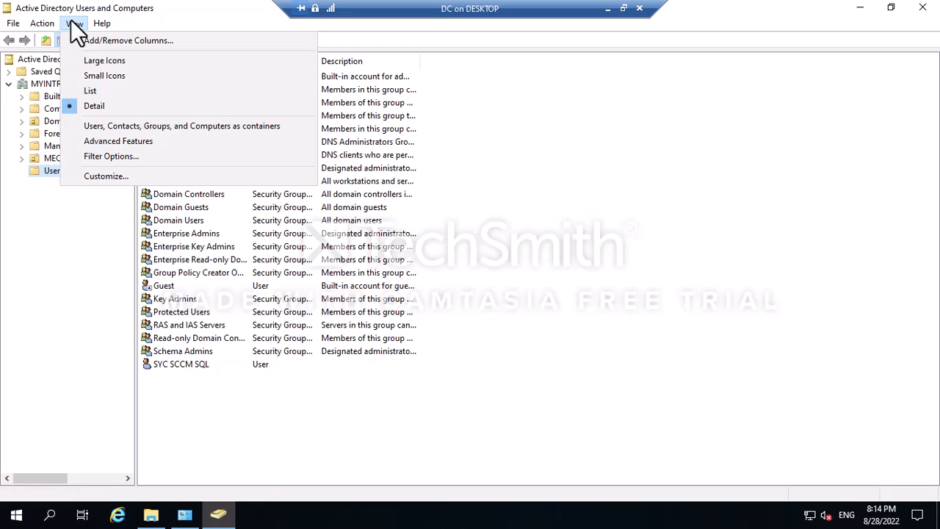
{"action": "left_click", "coordinate": [113, 142]}
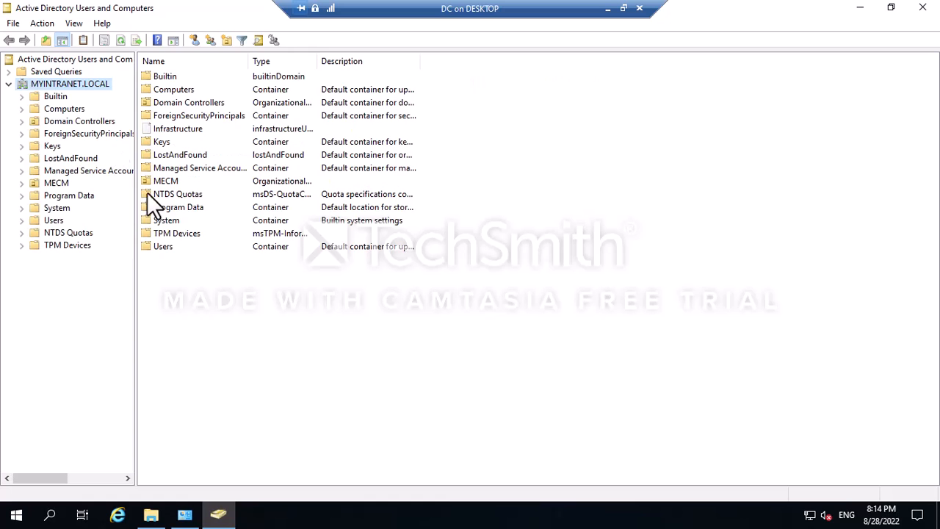
{"action": "left_click_drag", "start_coordinate": [135, 204], "coordinate": [260, 211]}
{"action": "left_click", "coordinate": [21, 208]}
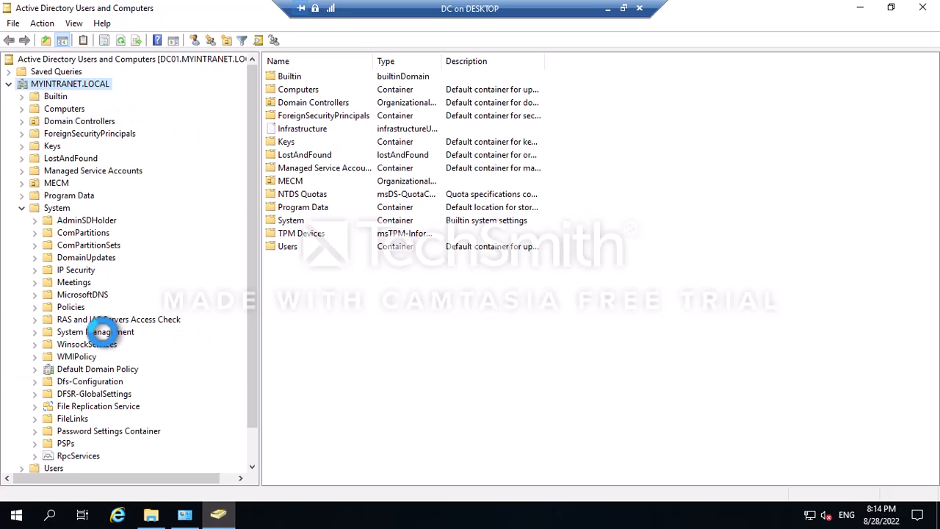
{"action": "right_click", "coordinate": [98, 332]}
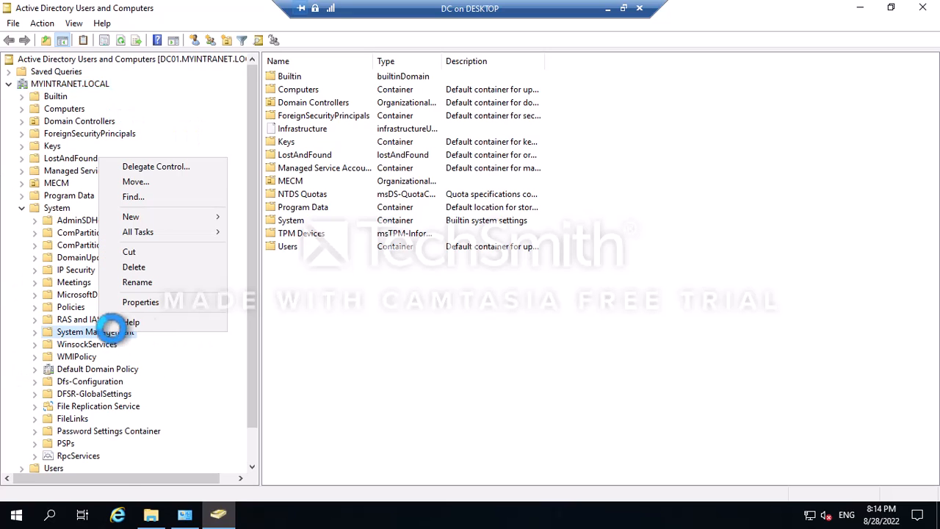
{"action": "left_click", "coordinate": [141, 302]}
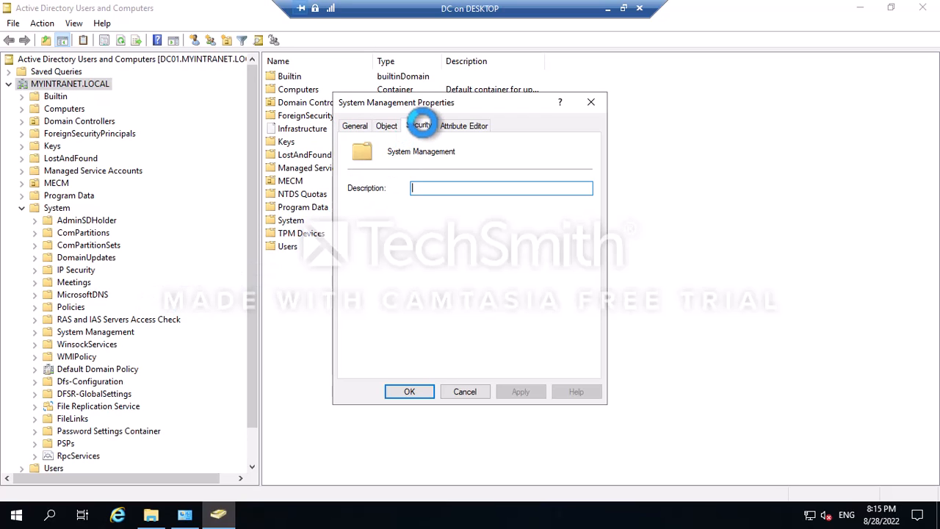
Open the container's Advanced Security Settings and add a new permission entry.
{"action": "left_click", "coordinate": [423, 125]}
{"action": "left_click_drag", "start_coordinate": [486, 102], "coordinate": [501, 86]}
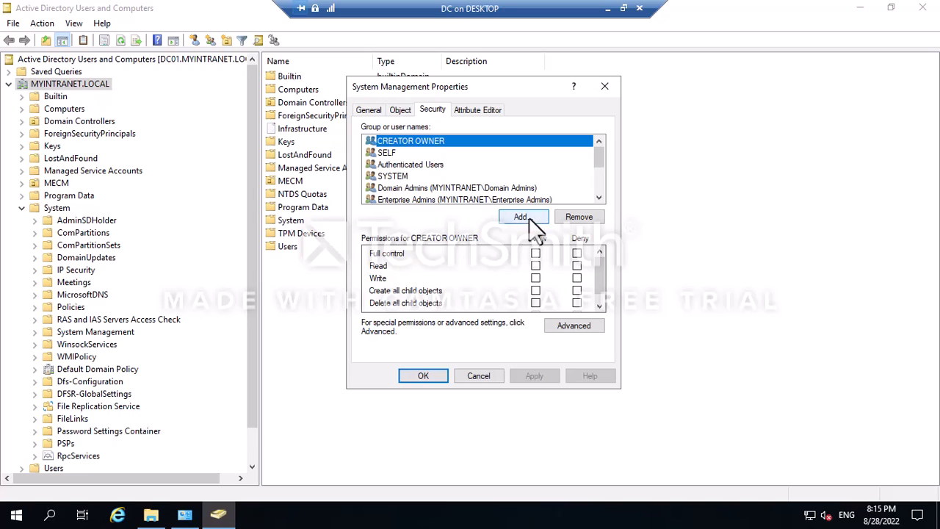
{"action": "left_click", "coordinate": [557, 327]}
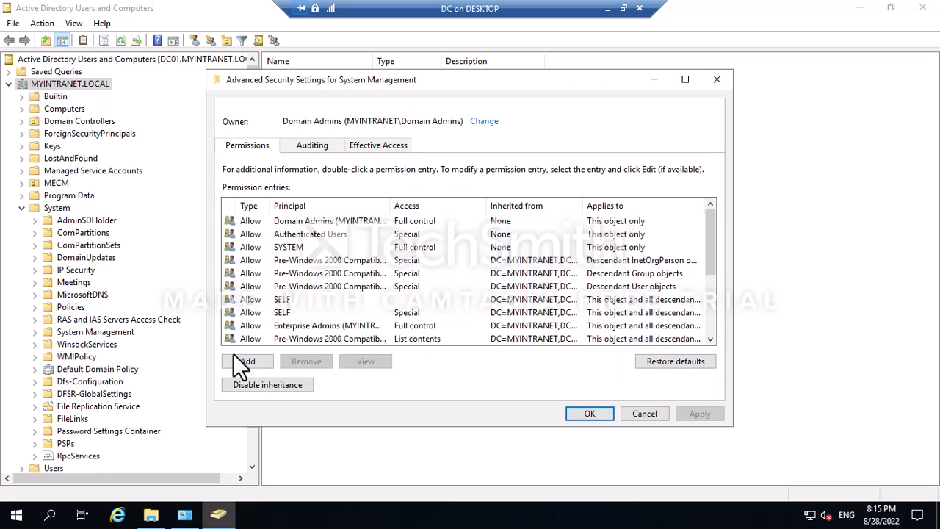
{"action": "left_click", "coordinate": [236, 363]}
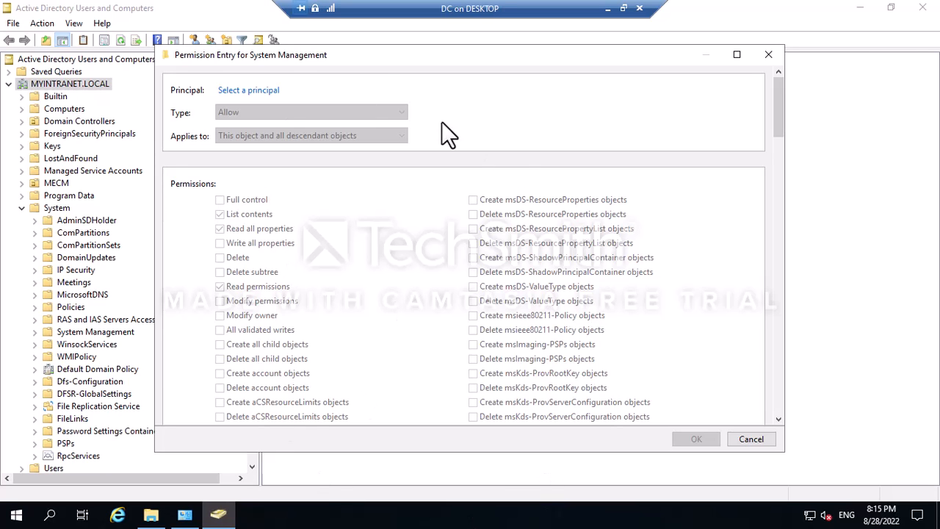
{"action": "left_click_drag", "start_coordinate": [372, 59], "coordinate": [431, 68]}
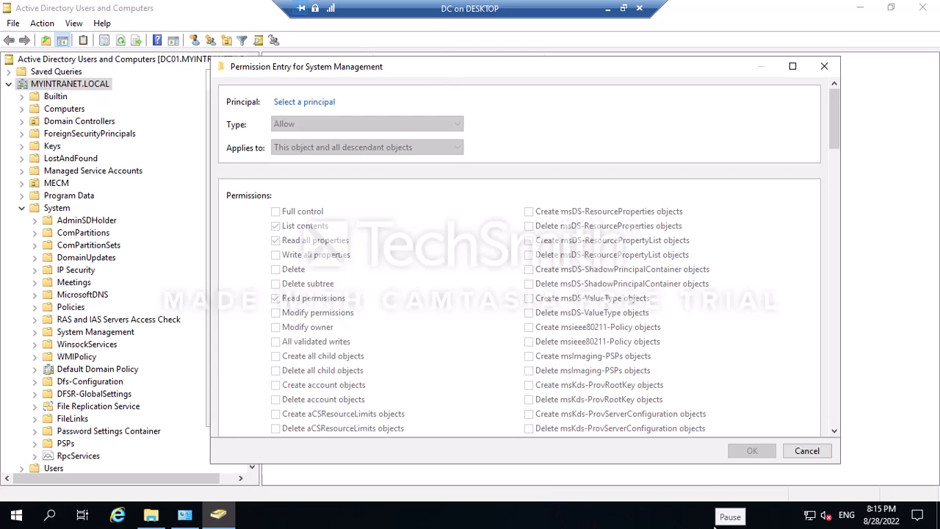
Select the All SCCM Server group as the permission entry's principal.
{"action": "left_click", "coordinate": [291, 102]}
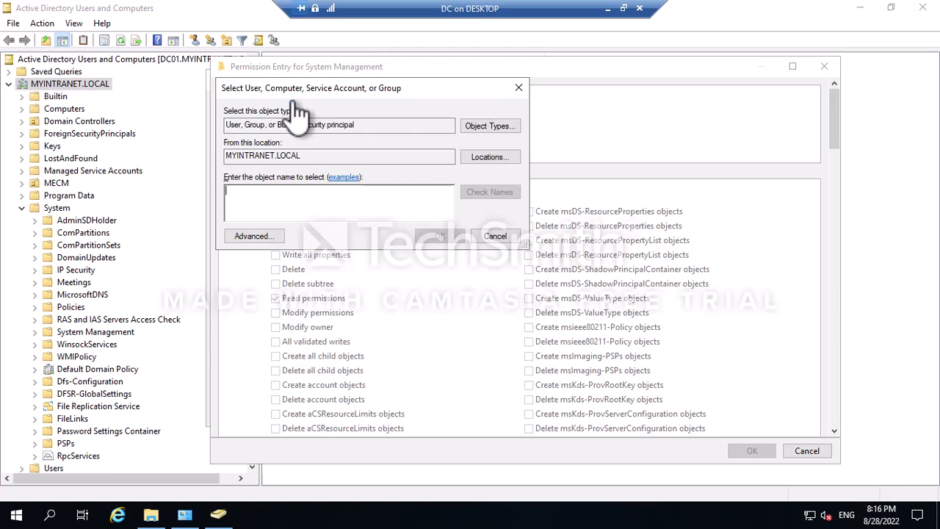
{"action": "left_click", "coordinate": [481, 127]}
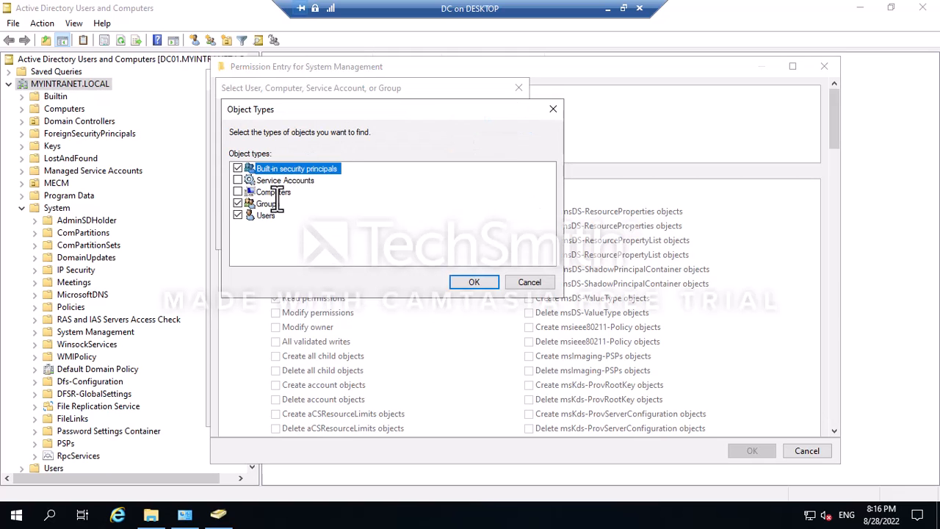
{"action": "left_click", "coordinate": [457, 279]}
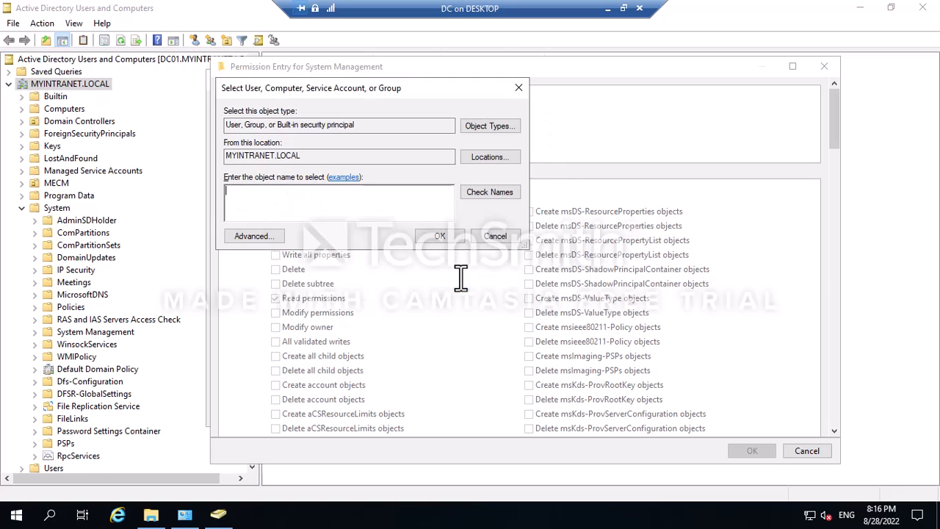
{"action": "left_click", "coordinate": [247, 235]}
{"action": "left_click", "coordinate": [541, 238]}
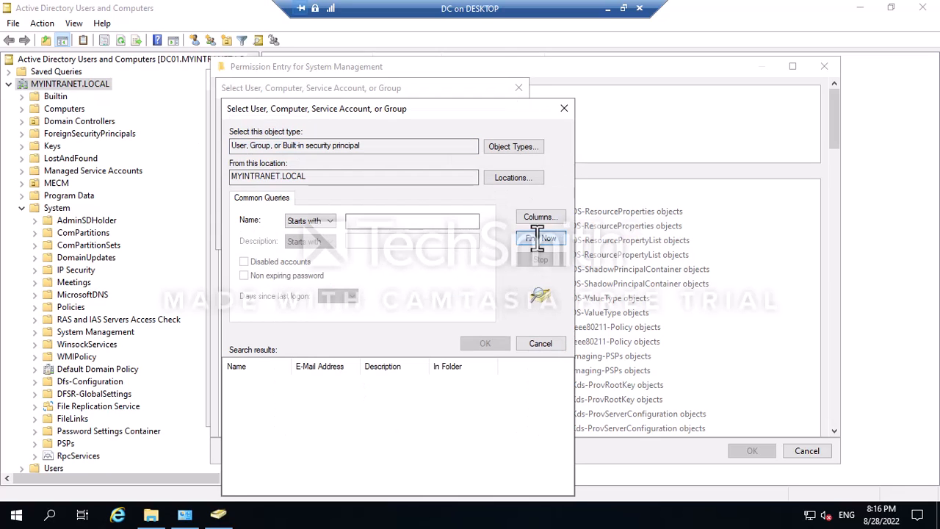
{"action": "left_click_drag", "start_coordinate": [290, 365], "coordinate": [373, 365]}
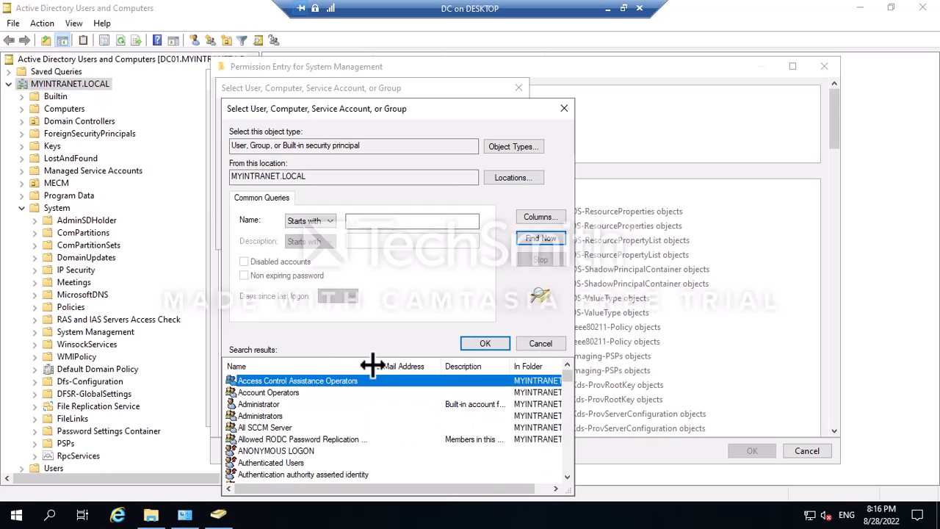
{"action": "double_click", "coordinate": [248, 428]}
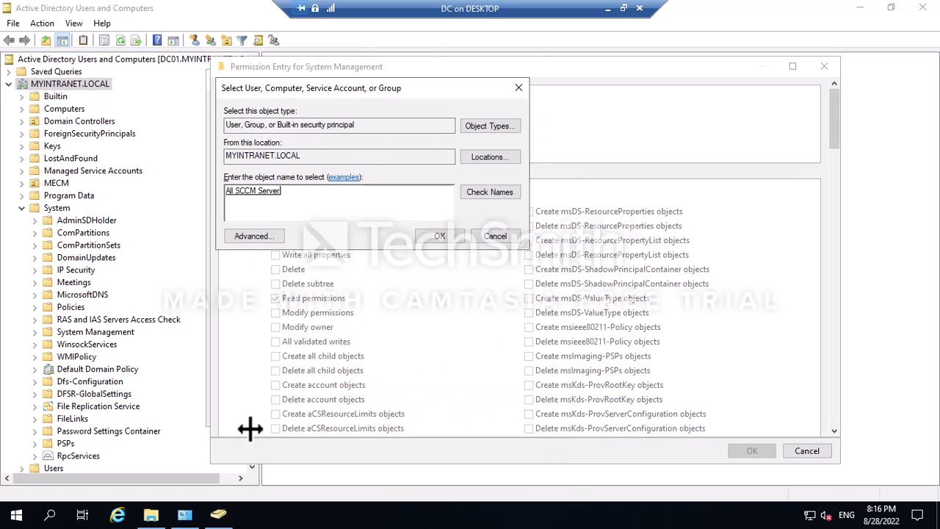
{"action": "key", "text": "Return"}
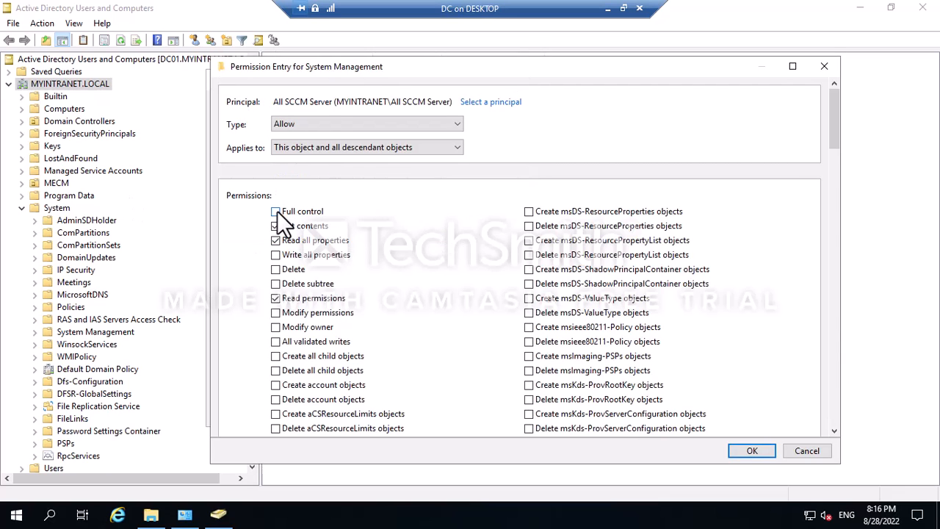
Grant the group Full control and apply it, closing all security dialogs.
{"action": "left_click", "coordinate": [277, 211]}
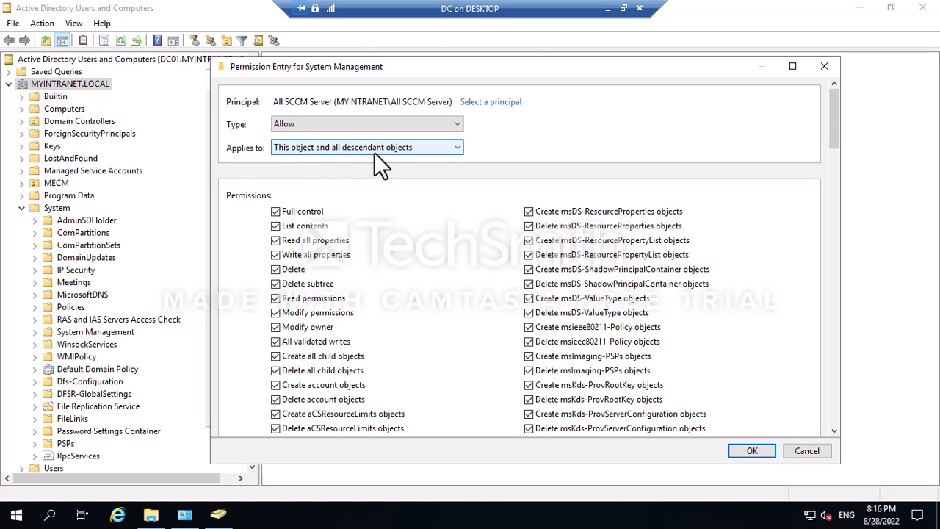
{"action": "left_click", "coordinate": [727, 450]}
{"action": "left_click", "coordinate": [699, 414]}
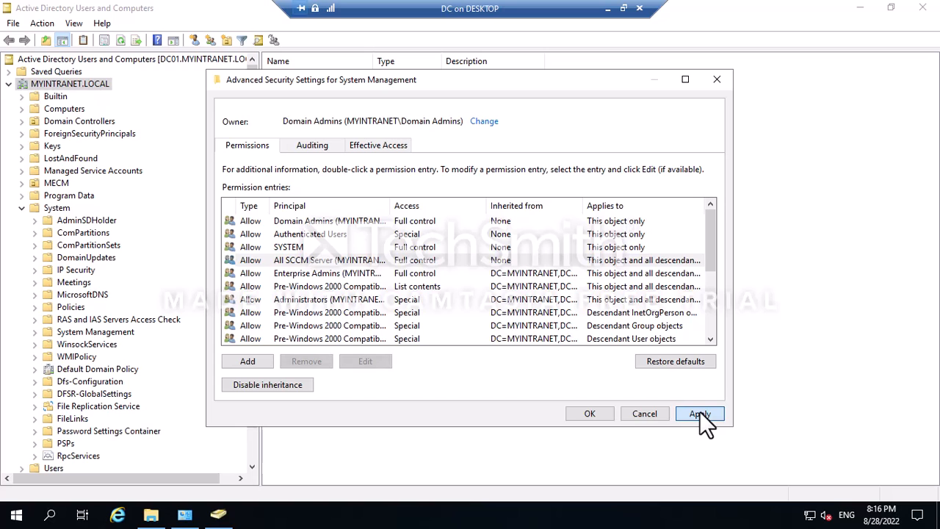
{"action": "left_click", "coordinate": [596, 415]}
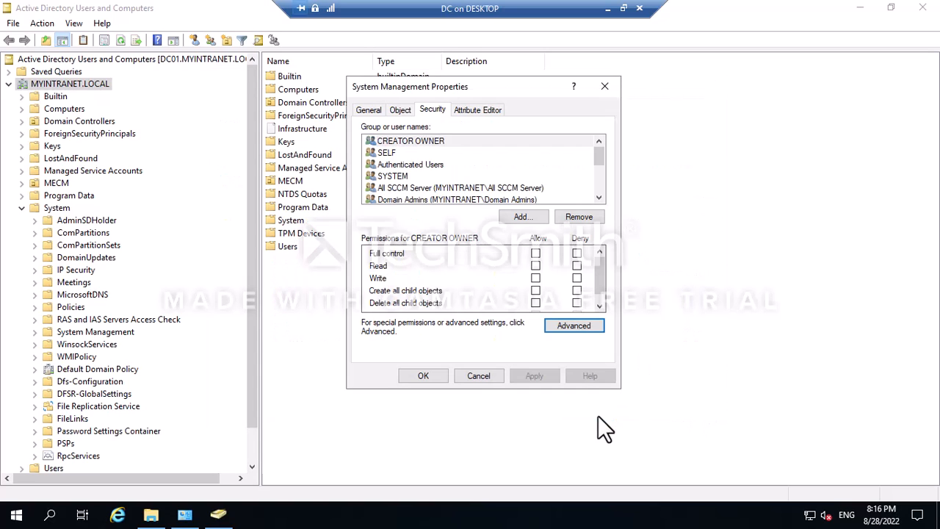
{"action": "left_click", "coordinate": [425, 376]}
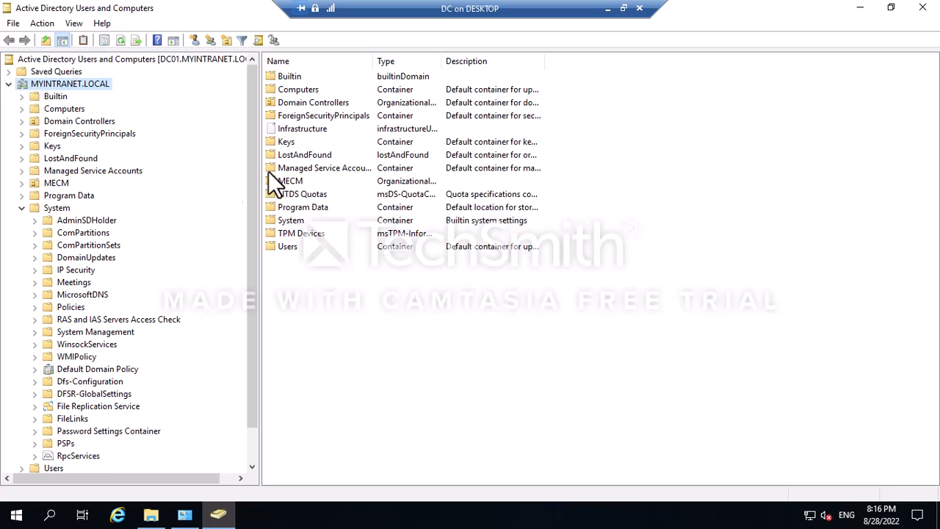
On the DC, close Active Directory Users and Computers and both remaining folder windows.
{"action": "left_click", "coordinate": [924, 8]}
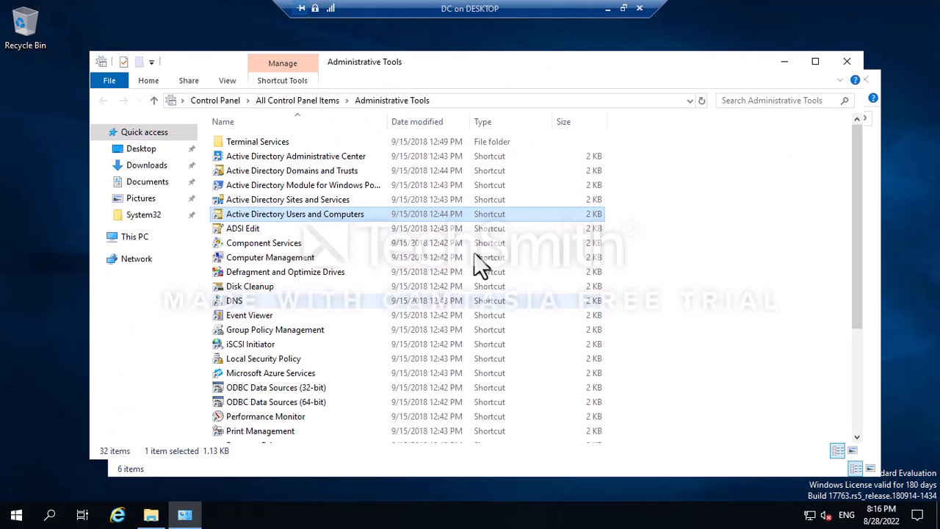
{"action": "left_click", "coordinate": [850, 65]}
{"action": "left_click", "coordinate": [850, 68]}
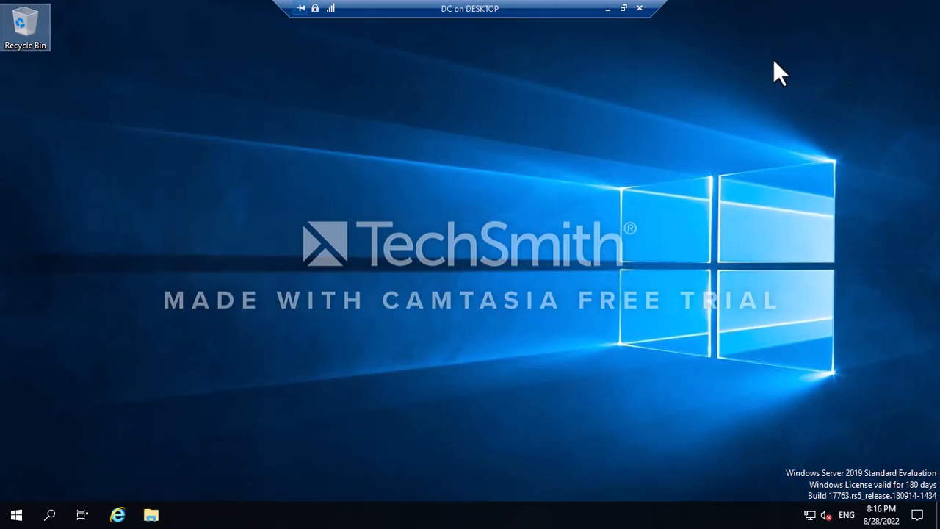
Minimize the DC session and switch to CM01's prerequisite check results.
{"action": "left_click", "coordinate": [607, 9]}
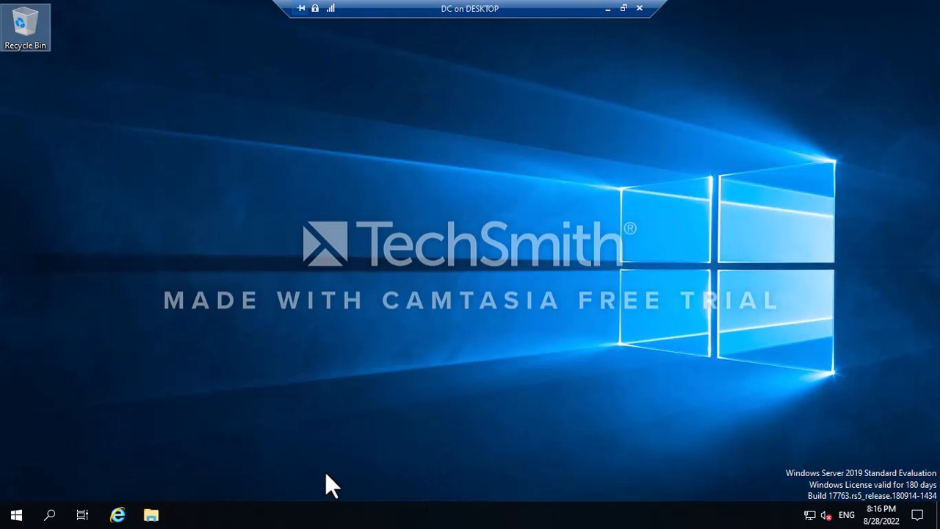
{"action": "left_click", "coordinate": [624, 9]}
{"action": "left_click", "coordinate": [610, 8]}
{"action": "mouse_move", "coordinate": [556, 516]}
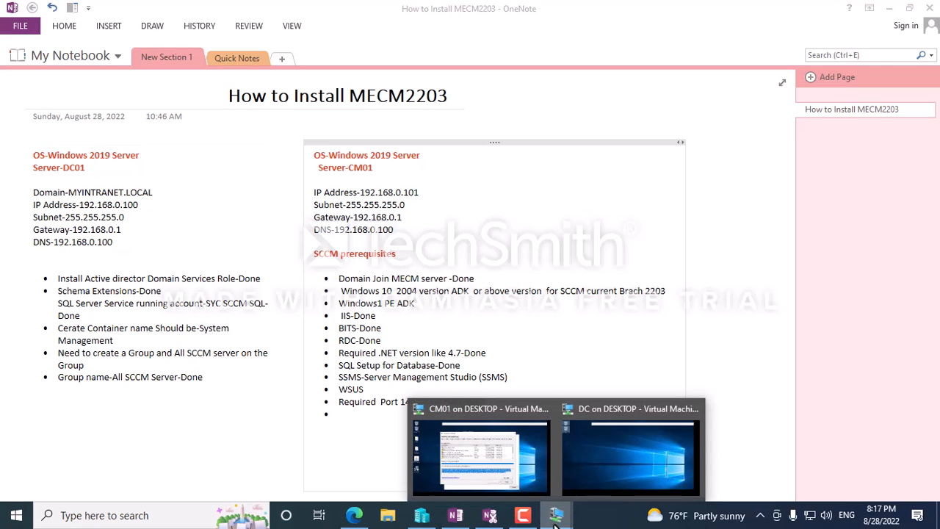
{"action": "left_click", "coordinate": [492, 424]}
{"action": "scroll", "coordinate": [375, 201], "scroll_direction": "down", "scroll_amount": 2}
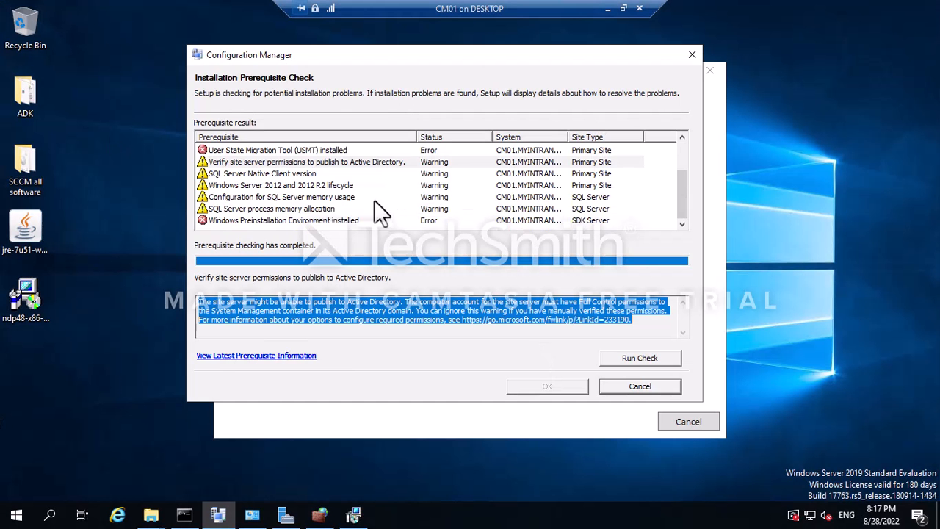
{"action": "scroll", "coordinate": [299, 212], "scroll_direction": "up", "scroll_amount": 2}
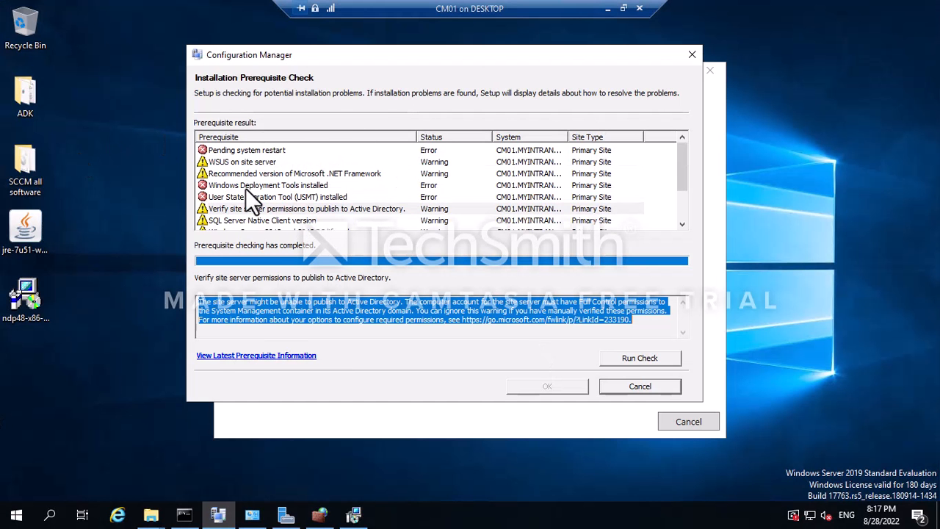
{"action": "scroll", "coordinate": [304, 184], "scroll_direction": "down", "scroll_amount": 2}
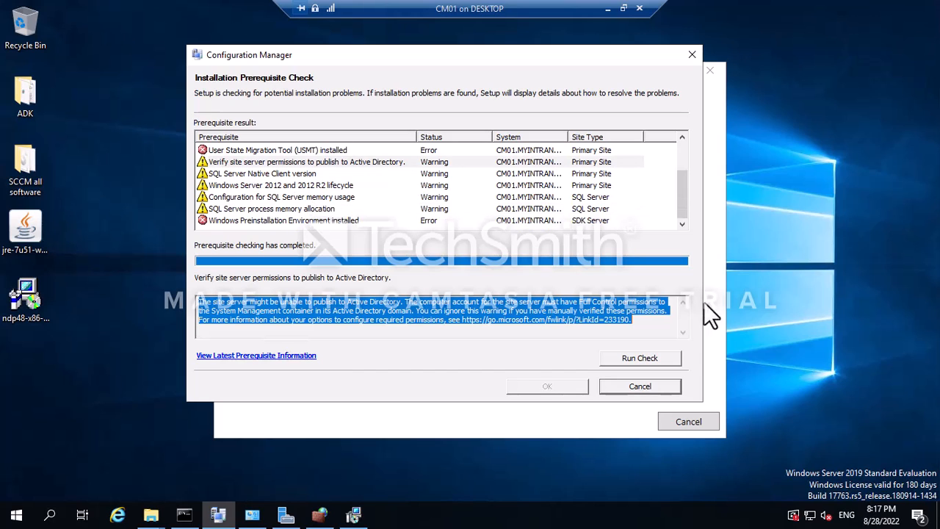
{"action": "scroll", "coordinate": [302, 225], "scroll_direction": "up", "scroll_amount": 2}
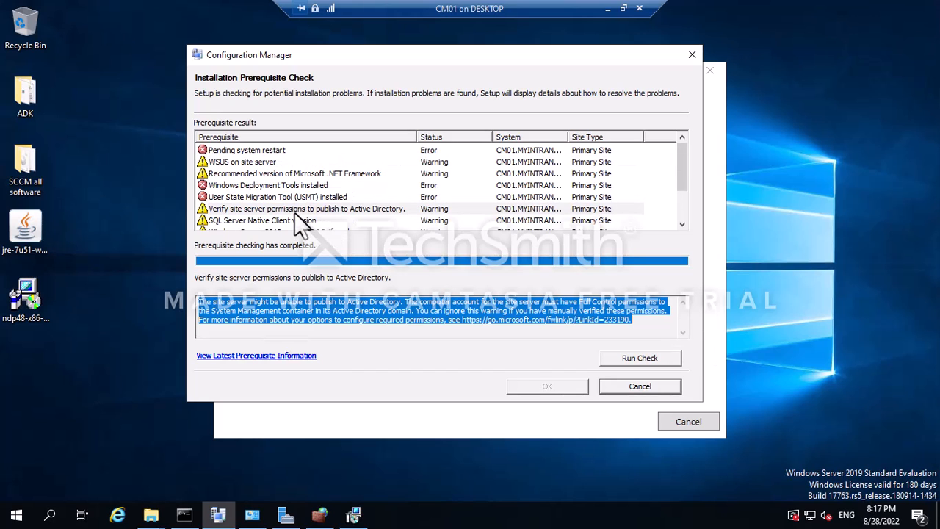
Rerun the prerequisite check and read the site server permissions warning.
{"action": "left_click", "coordinate": [633, 361]}
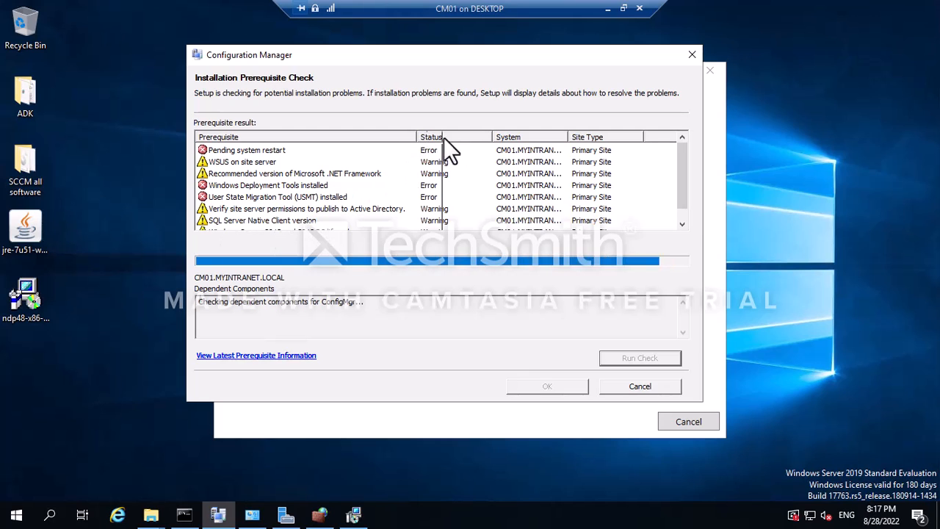
{"action": "left_click_drag", "start_coordinate": [437, 138], "coordinate": [475, 137]}
{"action": "left_click", "coordinate": [316, 211]}
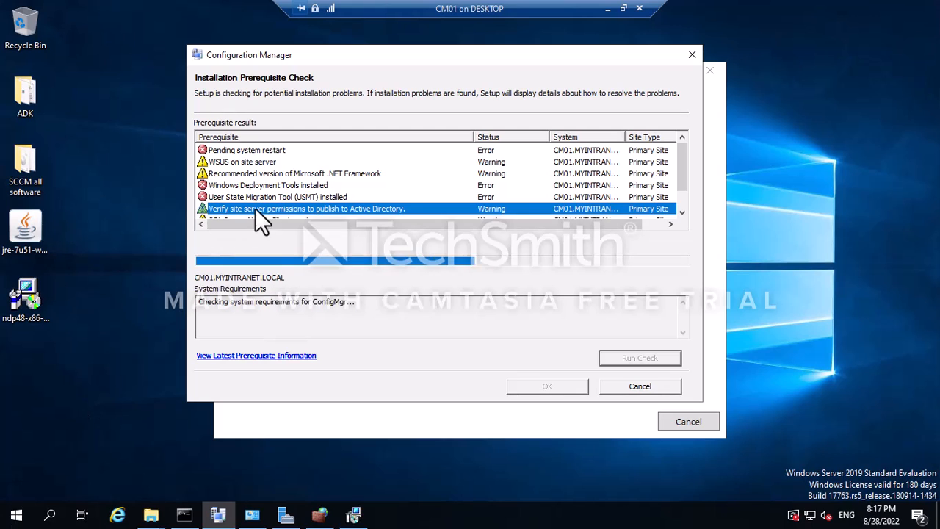
{"action": "scroll", "coordinate": [394, 174], "scroll_direction": "down", "scroll_amount": 1}
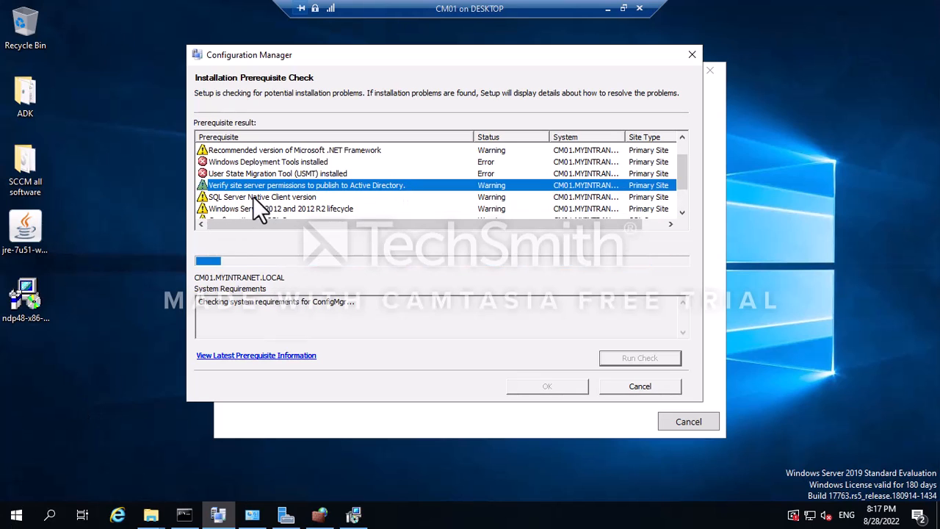
{"action": "scroll", "coordinate": [253, 202], "scroll_direction": "down", "scroll_amount": 1}
Review the SQL memory, Windows PE, restart, .NET, permissions, Deployment Tools and USMT results.
{"action": "left_click", "coordinate": [279, 197]}
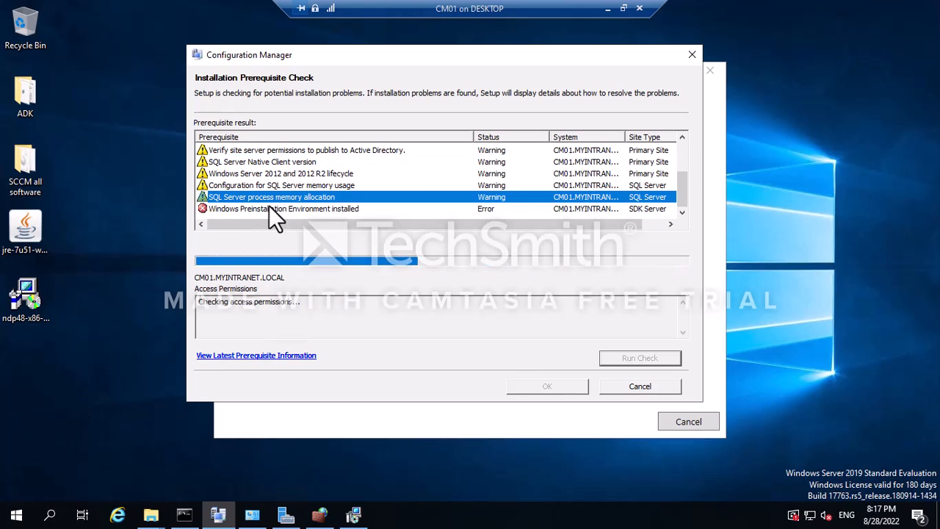
{"action": "left_click", "coordinate": [269, 209]}
{"action": "scroll", "coordinate": [269, 197], "scroll_direction": "up", "scroll_amount": 2}
{"action": "left_click", "coordinate": [232, 150]}
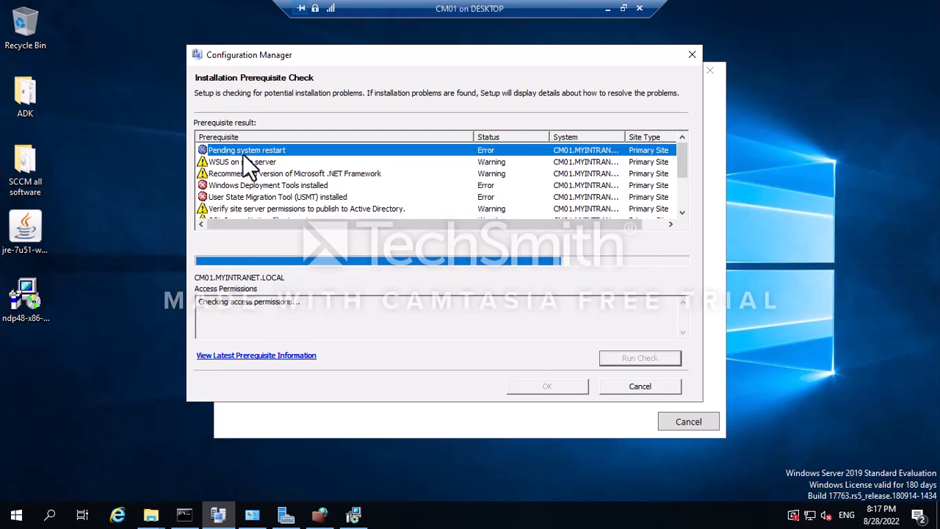
{"action": "left_click", "coordinate": [270, 174]}
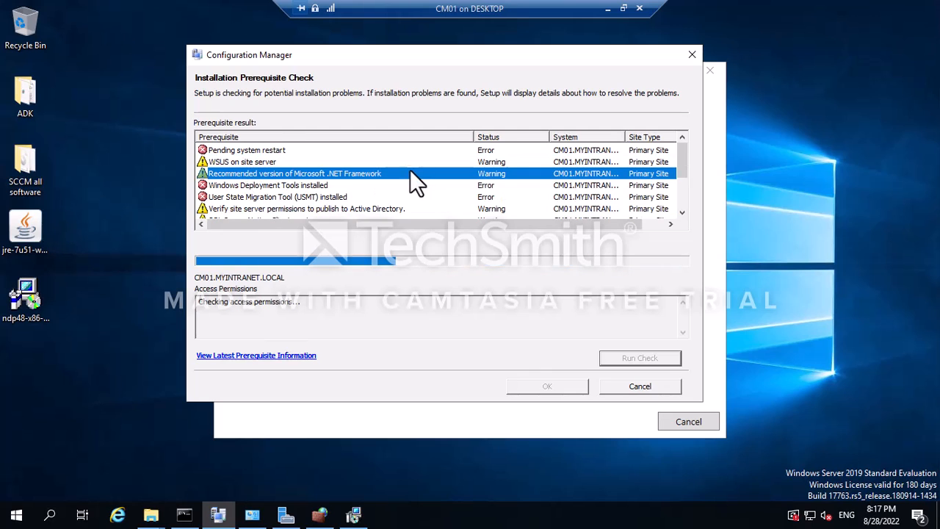
{"action": "left_click", "coordinate": [236, 208]}
{"action": "left_click", "coordinate": [259, 188]}
{"action": "left_click", "coordinate": [258, 197]}
{"action": "scroll", "coordinate": [273, 194], "scroll_direction": "down", "scroll_amount": 2}
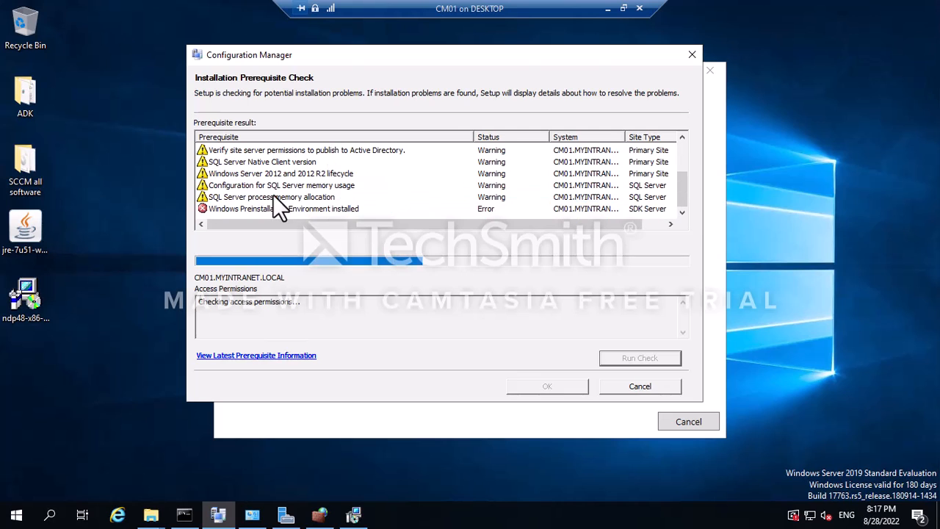
{"action": "scroll", "coordinate": [313, 214], "scroll_direction": "up", "scroll_amount": 2}
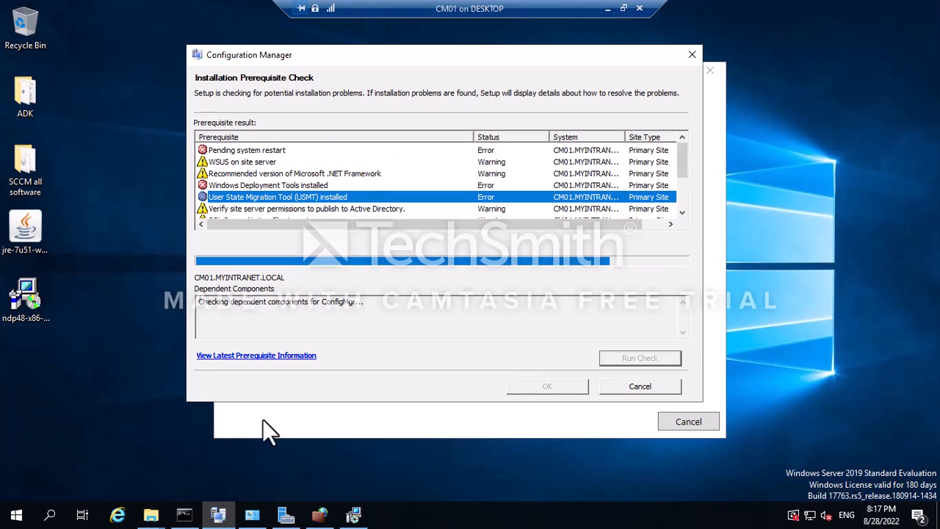
Close Server Manager and the firewall console on CM01.
{"action": "left_click", "coordinate": [286, 514]}
{"action": "mouse_move", "coordinate": [319, 515]}
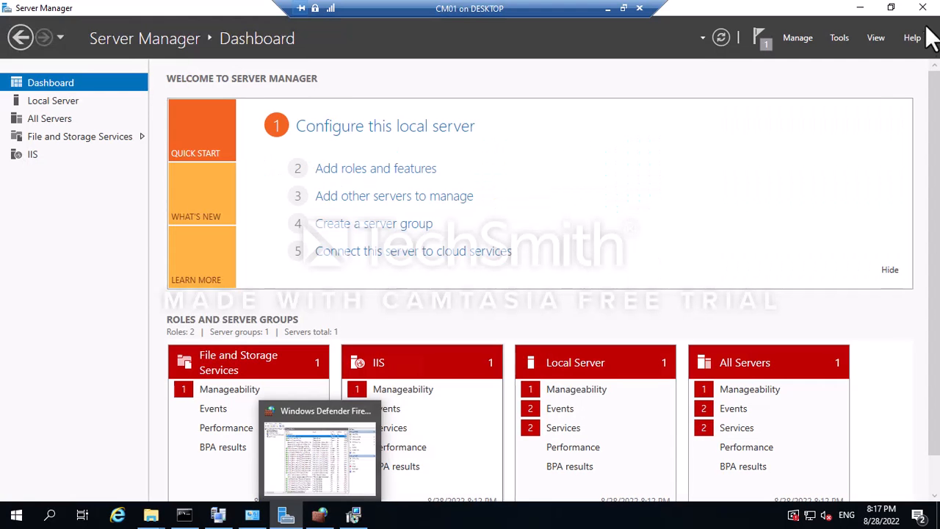
{"action": "left_click", "coordinate": [922, 8]}
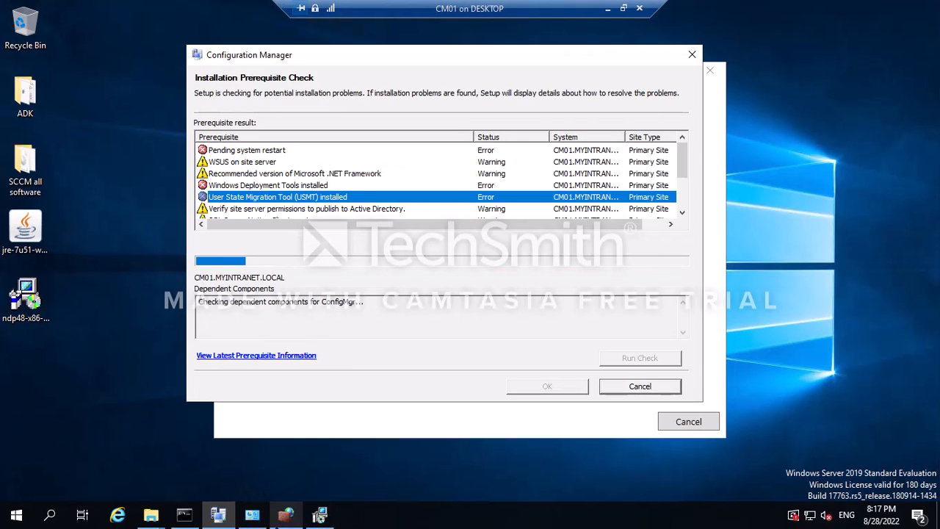
{"action": "left_click", "coordinate": [286, 514]}
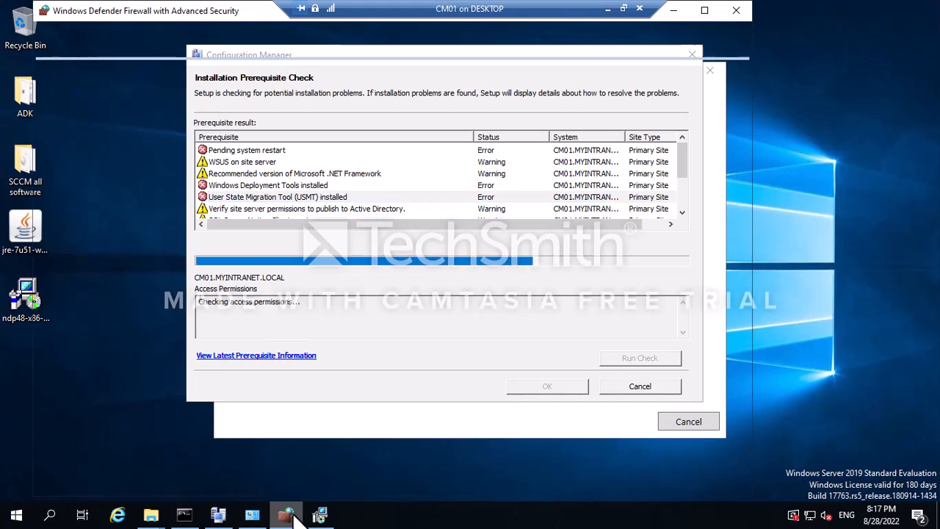
{"action": "left_click", "coordinate": [742, 9]}
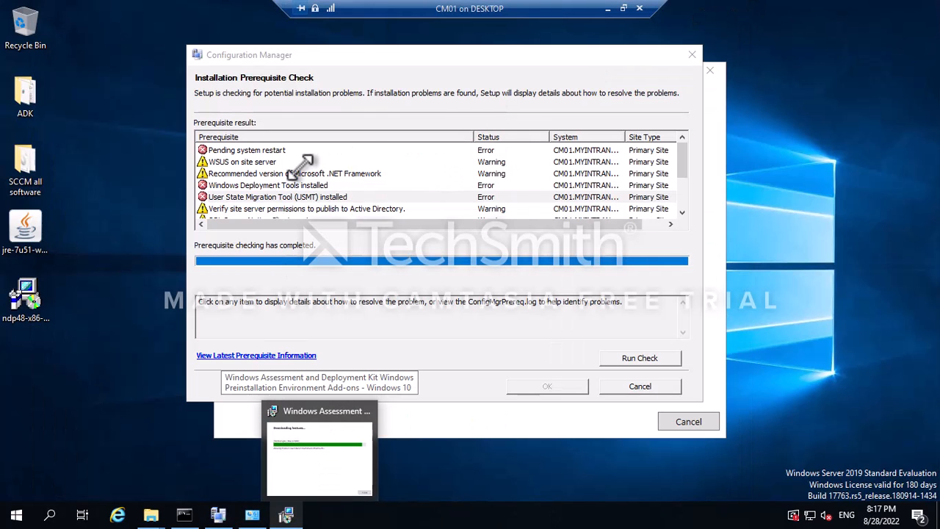
Re-read the pending system restart and USMT error details.
{"action": "scroll", "coordinate": [316, 183], "scroll_direction": "down", "scroll_amount": 2}
{"action": "scroll", "coordinate": [312, 191], "scroll_direction": "up", "scroll_amount": 2}
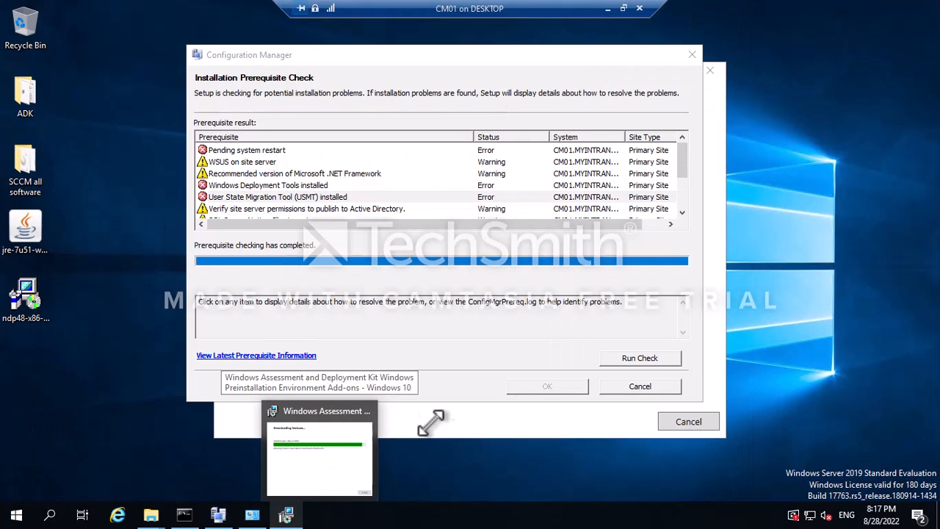
{"action": "left_click", "coordinate": [247, 150]}
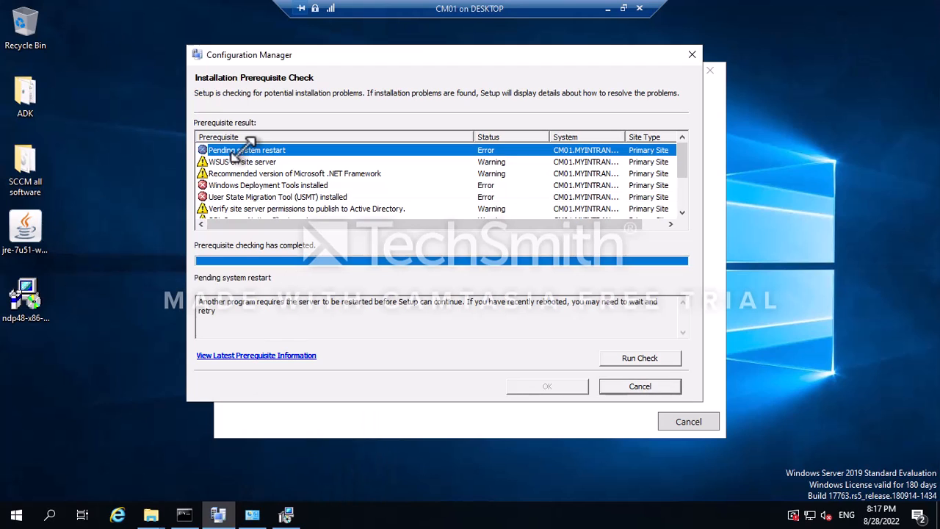
{"action": "left_click", "coordinate": [250, 197]}
{"action": "scroll", "coordinate": [264, 199], "scroll_direction": "down", "scroll_amount": 2}
{"action": "scroll", "coordinate": [248, 156], "scroll_direction": "down", "scroll_amount": 1}
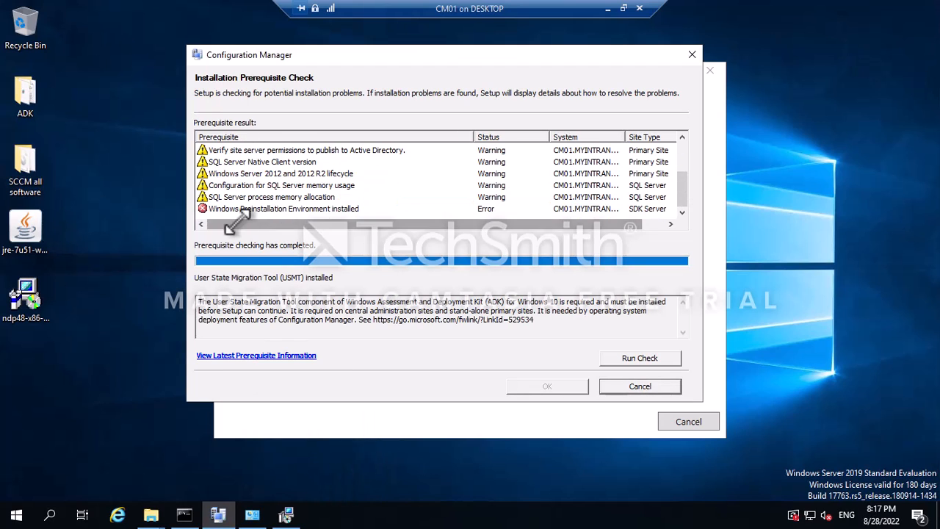
Re-read the Windows PE, Windows Deployment Tools and USMT error details.
{"action": "left_click", "coordinate": [246, 209]}
{"action": "scroll", "coordinate": [246, 210], "scroll_direction": "up", "scroll_amount": 2}
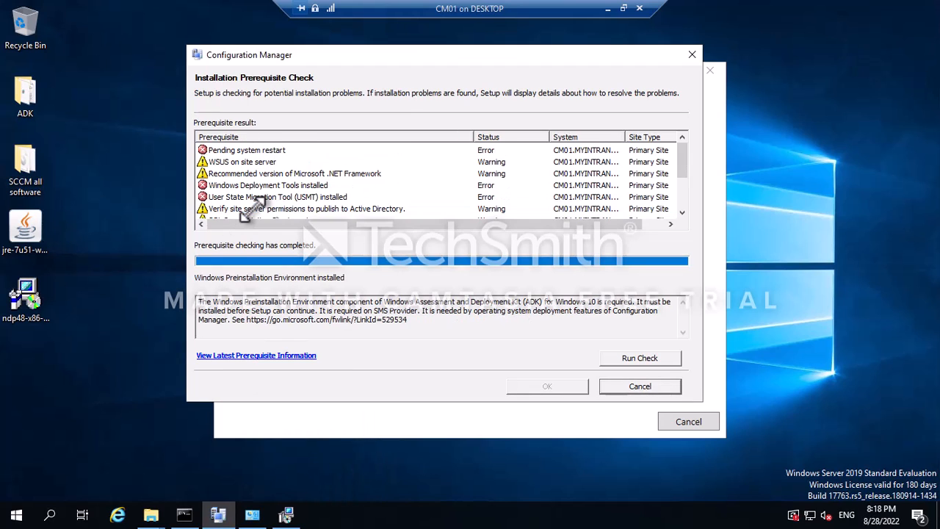
{"action": "left_click", "coordinate": [255, 185]}
{"action": "scroll", "coordinate": [228, 197], "scroll_direction": "down", "scroll_amount": 2}
{"action": "scroll", "coordinate": [221, 197], "scroll_direction": "up", "scroll_amount": 2}
{"action": "left_click", "coordinate": [278, 197]}
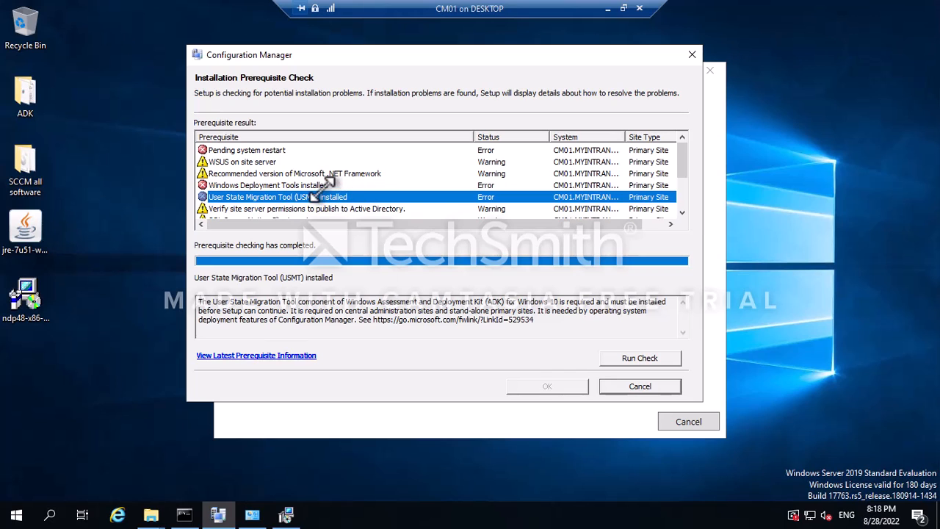
{"action": "scroll", "coordinate": [334, 188], "scroll_direction": "down", "scroll_amount": 2}
{"action": "left_click", "coordinate": [302, 208]}
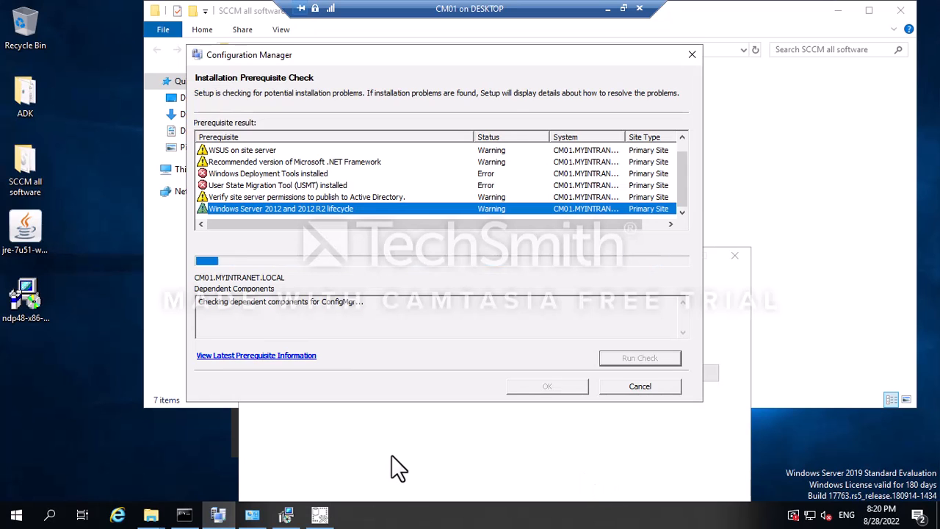
Check on the SSMS 18.10 installer's progress, then bring the SCCM all software folder forward.
{"action": "left_click", "coordinate": [319, 515]}
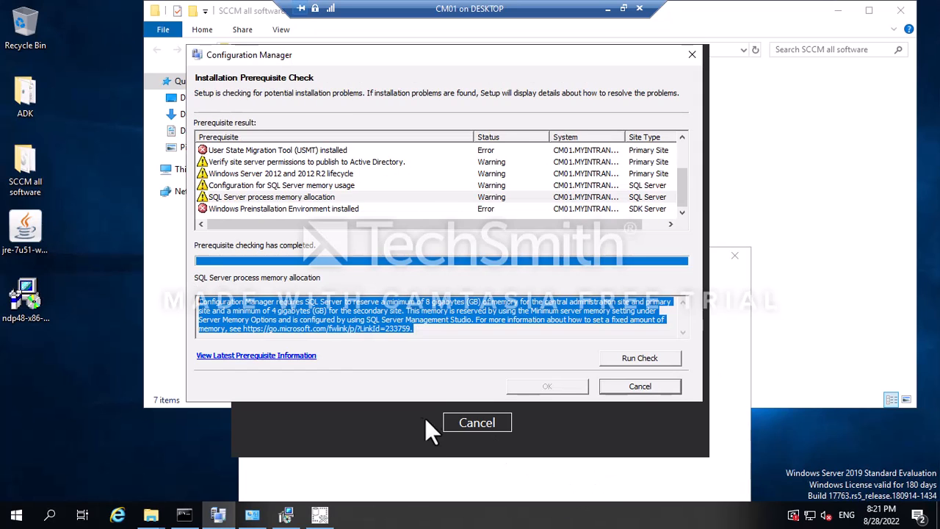
{"action": "left_click", "coordinate": [397, 419]}
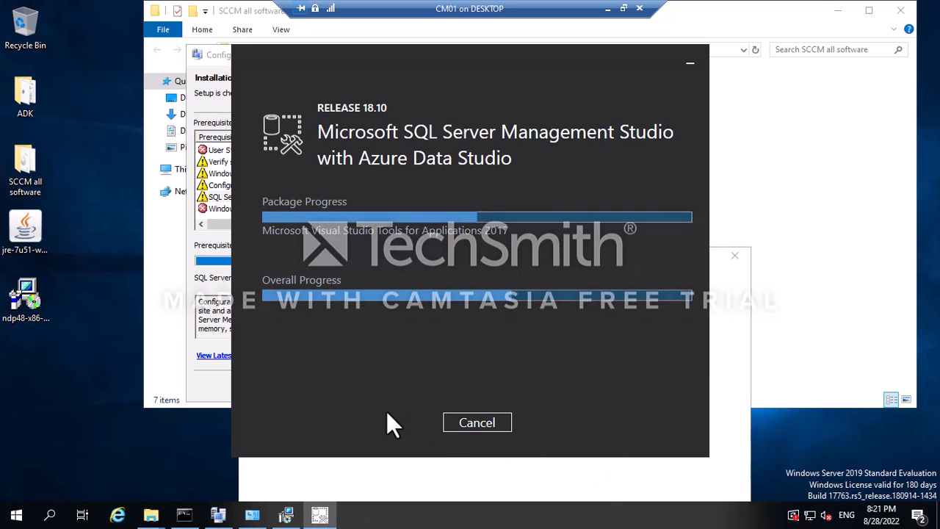
{"action": "left_click", "coordinate": [209, 257]}
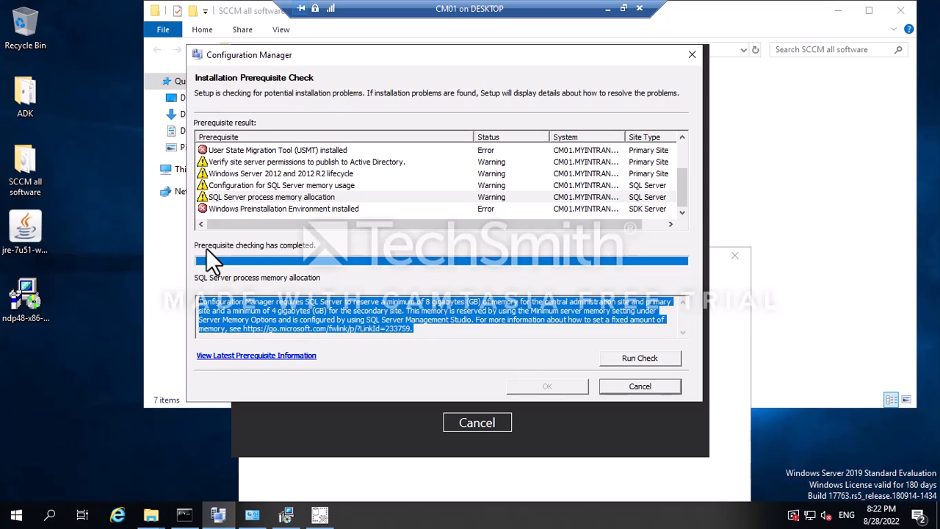
{"action": "left_click", "coordinate": [260, 421]}
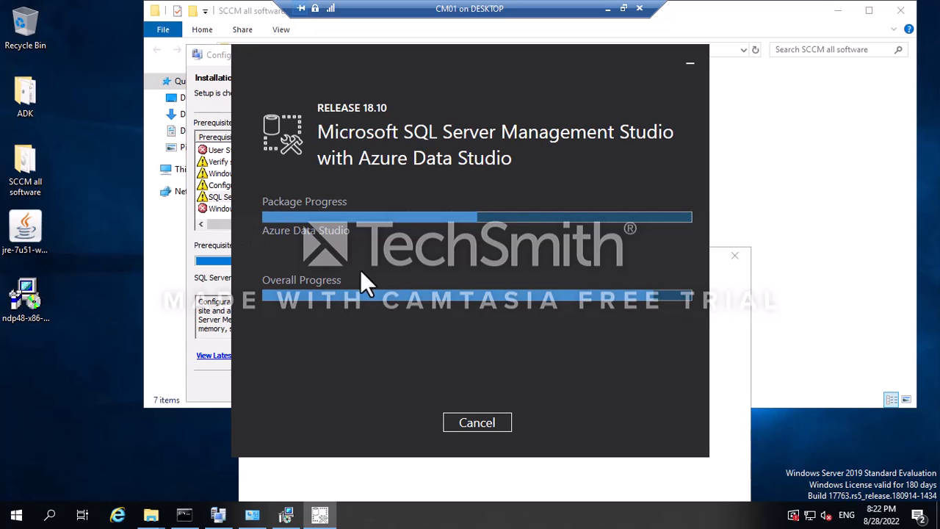
{"action": "left_click", "coordinate": [828, 202]}
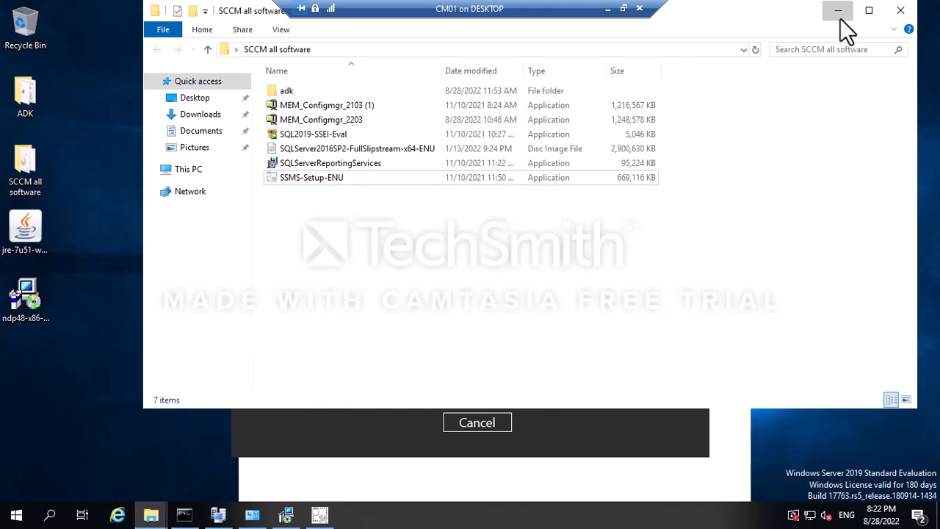
Minimize the SCCM all software folder and refresh the desktop.
{"action": "left_click", "coordinate": [838, 10]}
{"action": "right_click", "coordinate": [821, 127]}
{"action": "left_click", "coordinate": [818, 172]}
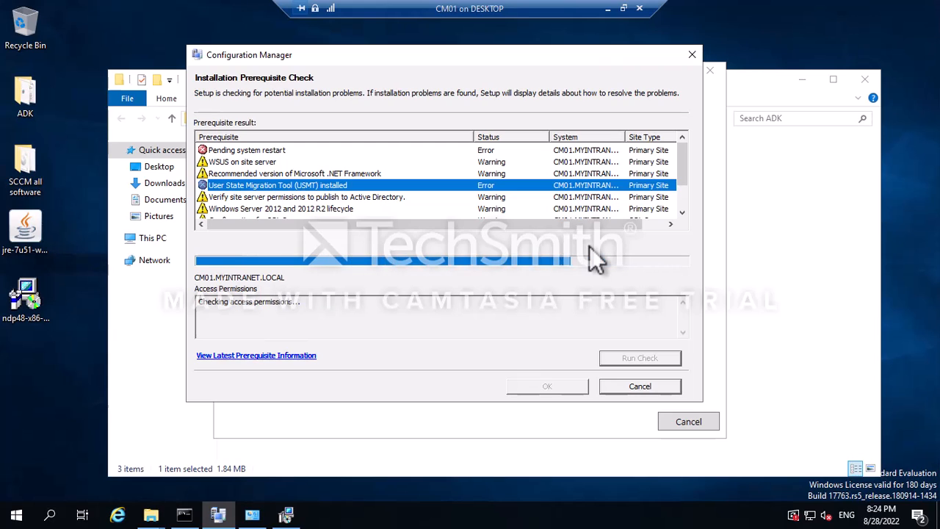
Bring the ADK installer forward and refresh the desktop repeatedly while it installs.
{"action": "left_click", "coordinate": [287, 516]}
{"action": "right_click", "coordinate": [933, 182]}
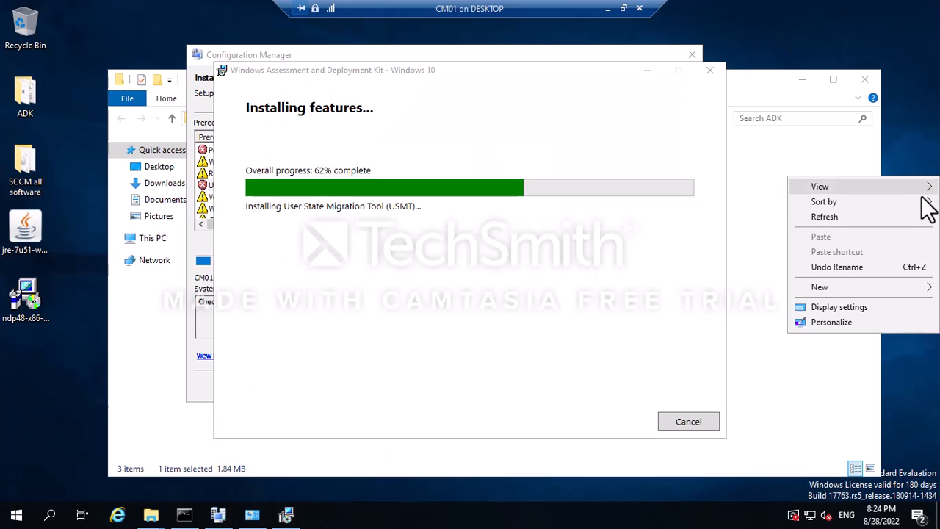
{"action": "left_click", "coordinate": [864, 216]}
{"action": "right_click", "coordinate": [931, 169]}
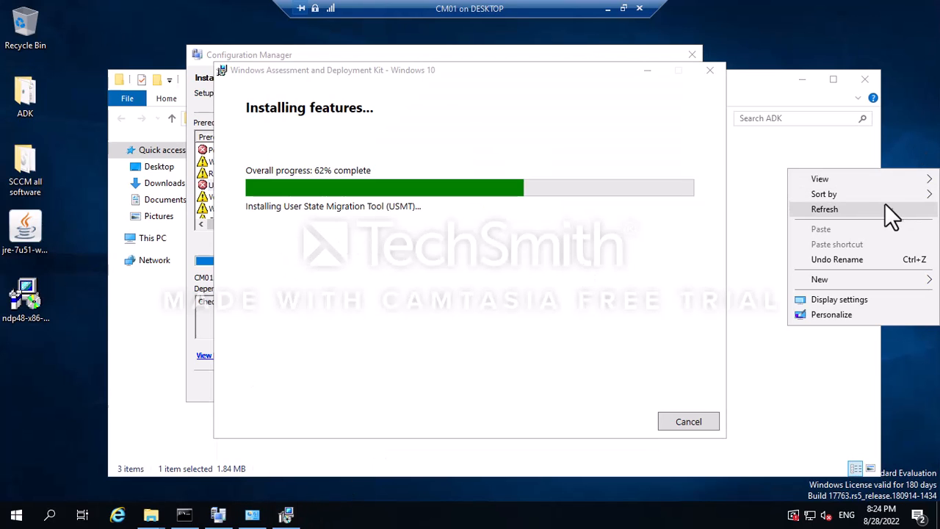
{"action": "left_click", "coordinate": [876, 208]}
{"action": "right_click", "coordinate": [931, 192]}
{"action": "left_click", "coordinate": [877, 231]}
{"action": "right_click", "coordinate": [929, 214]}
{"action": "left_click", "coordinate": [860, 250]}
{"action": "right_click", "coordinate": [908, 194]}
{"action": "left_click", "coordinate": [873, 232]}
{"action": "right_click", "coordinate": [919, 180]}
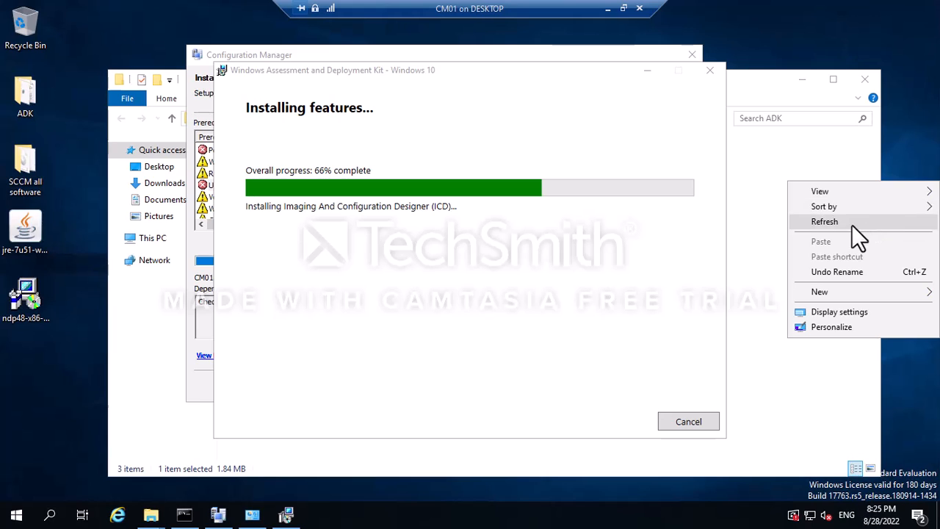
{"action": "left_click", "coordinate": [852, 222]}
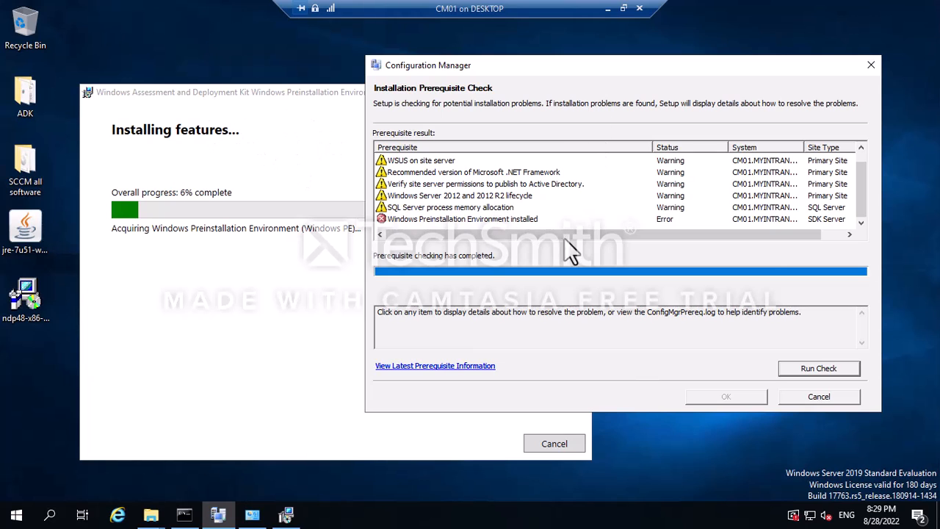
Read the Windows Preinstallation Environment error and check the WinPE add-ons installer.
{"action": "left_click", "coordinate": [430, 220]}
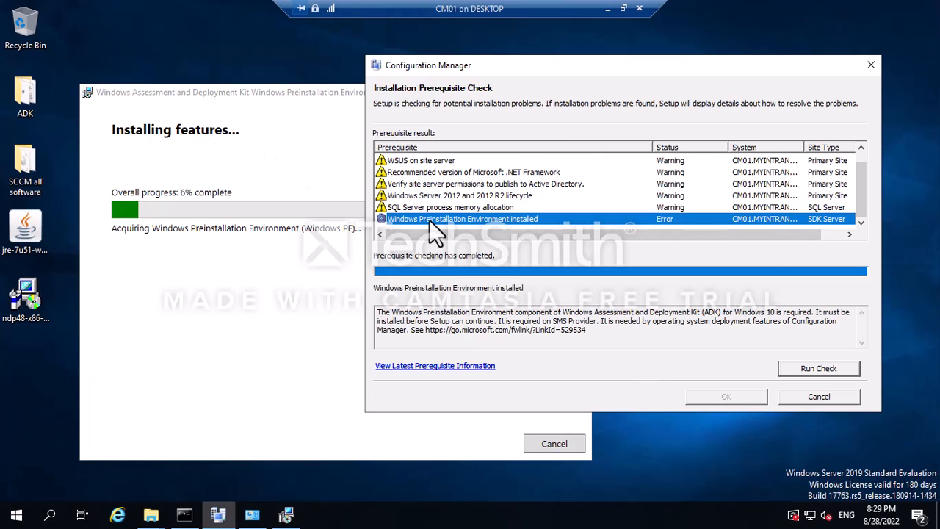
{"action": "left_click", "coordinate": [236, 120]}
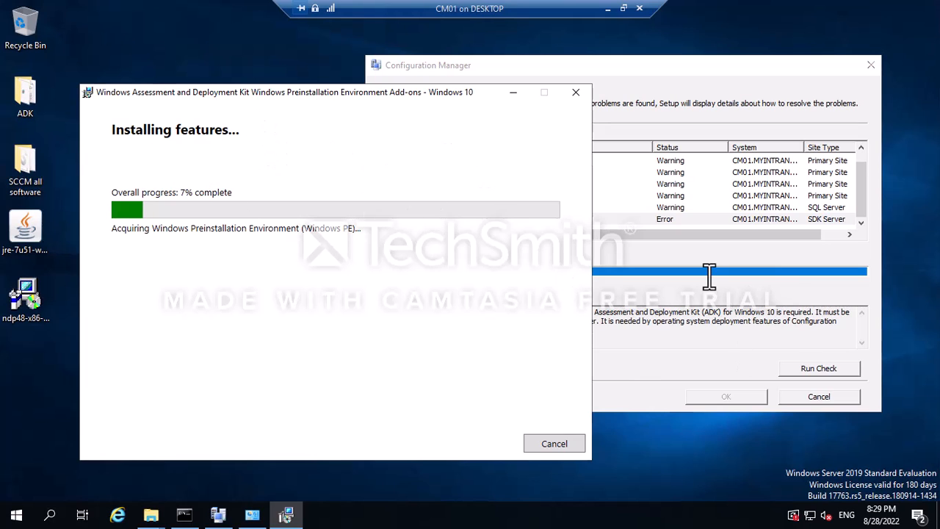
{"action": "left_click", "coordinate": [709, 277]}
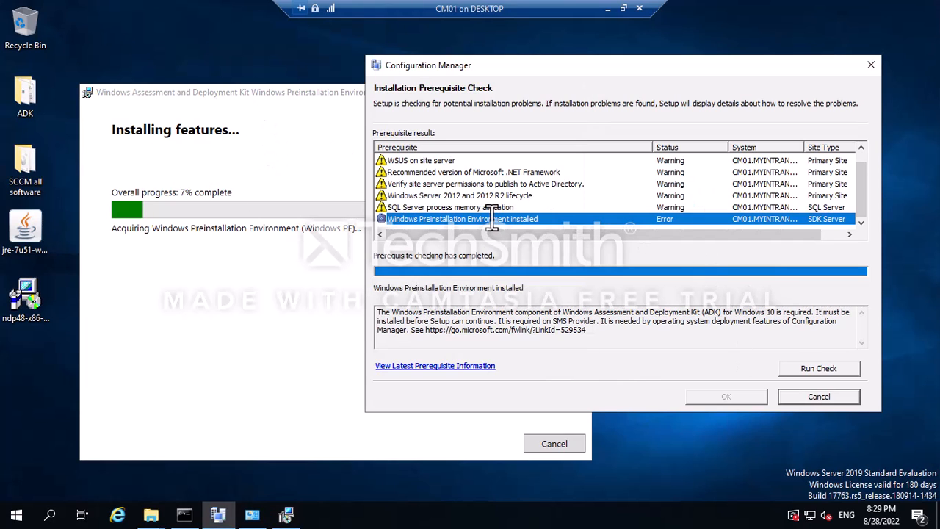
{"action": "mouse_move", "coordinate": [863, 197]}
{"action": "left_mouse_down"}
{"action": "mouse_move", "coordinate": [864, 176]}
{"action": "mouse_move", "coordinate": [862, 201]}
{"action": "left_mouse_up"}
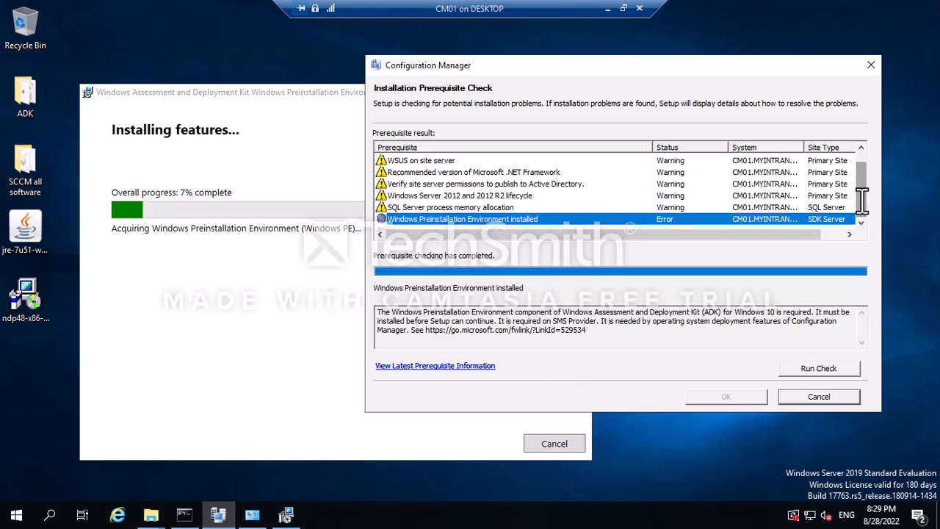
Read the .NET Framework, Active Directory permissions and SQL Server memory warnings, then open Start.
{"action": "left_click", "coordinate": [432, 174]}
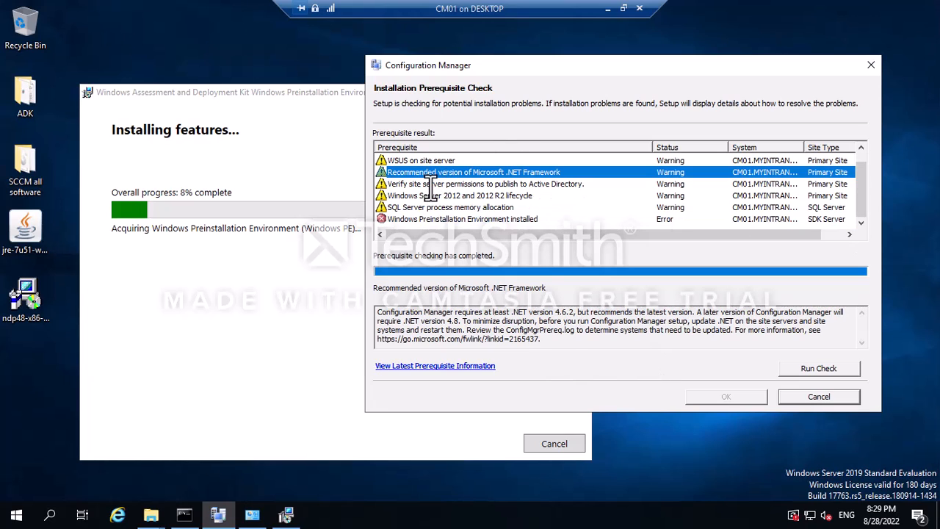
{"action": "left_click", "coordinate": [495, 185]}
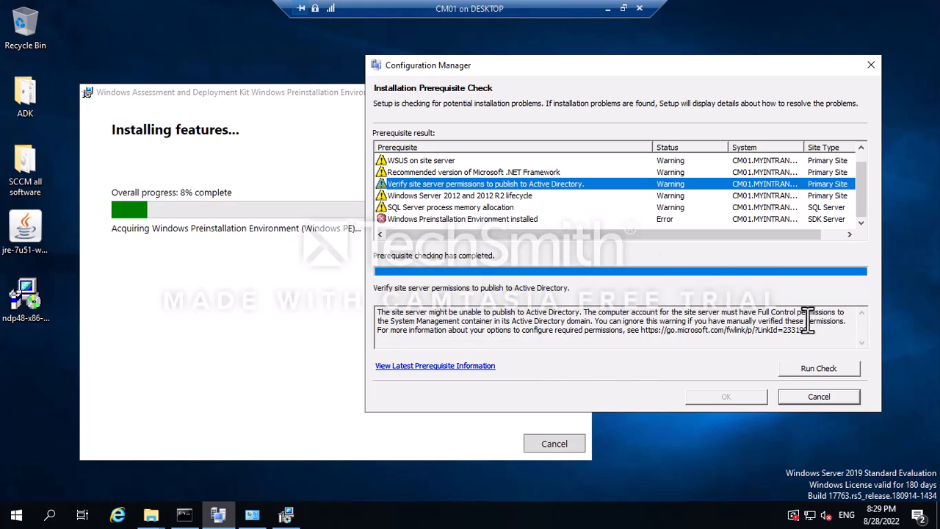
{"action": "left_click", "coordinate": [432, 207]}
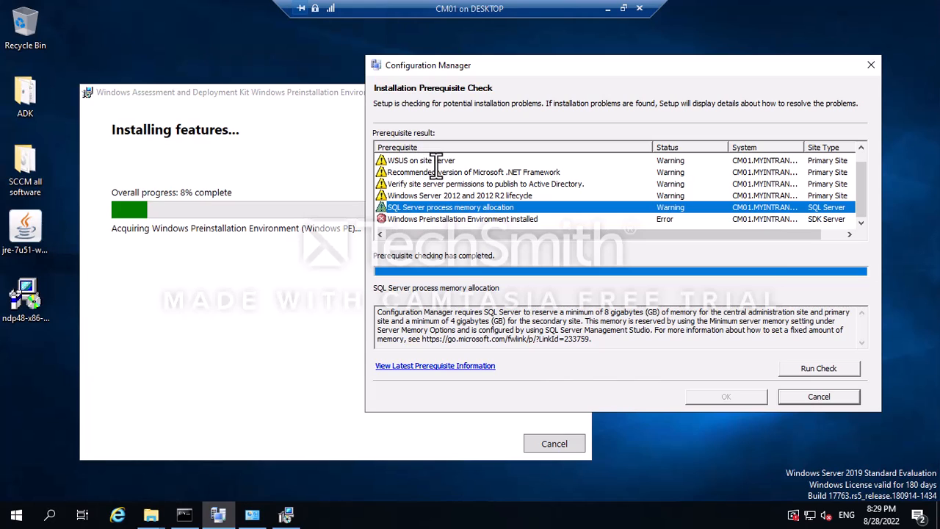
{"action": "left_click", "coordinate": [16, 515]}
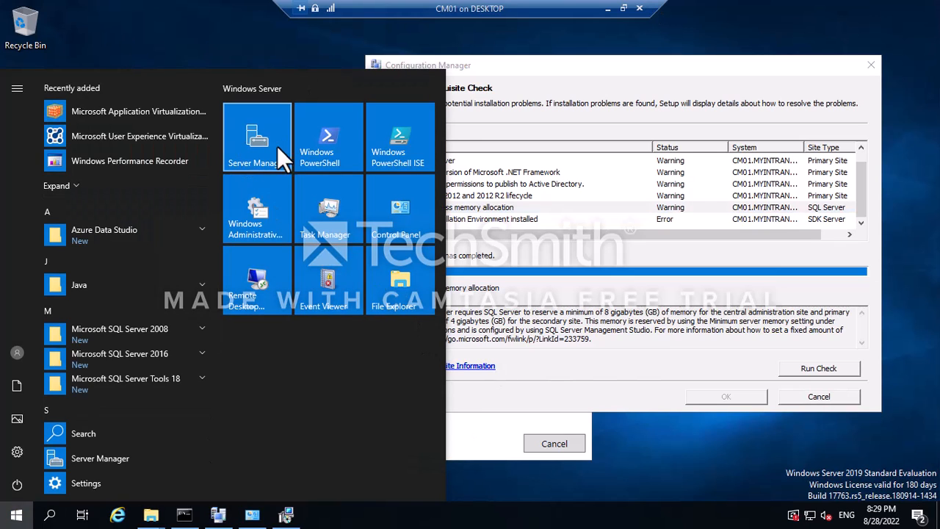
Launch Server Manager, view the Local Server page, and return to the Dashboard.
{"action": "left_click", "coordinate": [277, 146]}
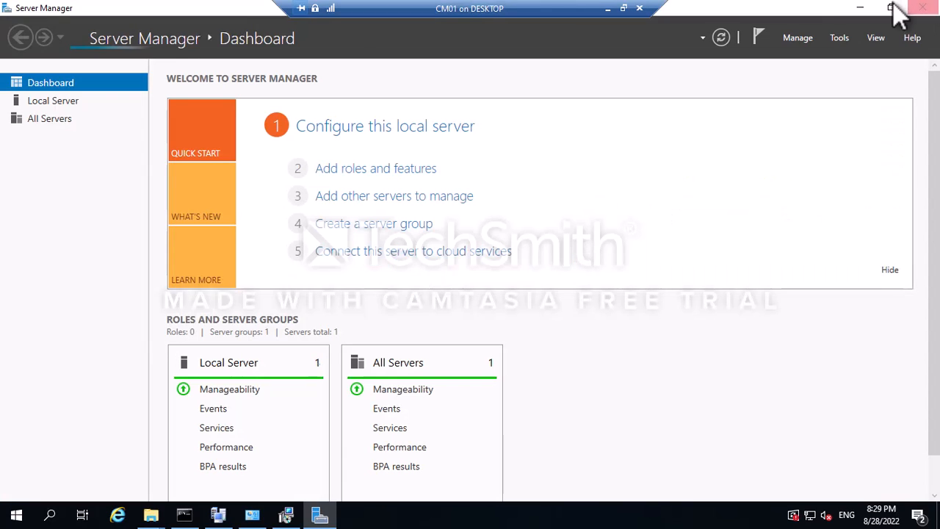
{"action": "left_click", "coordinate": [852, 9]}
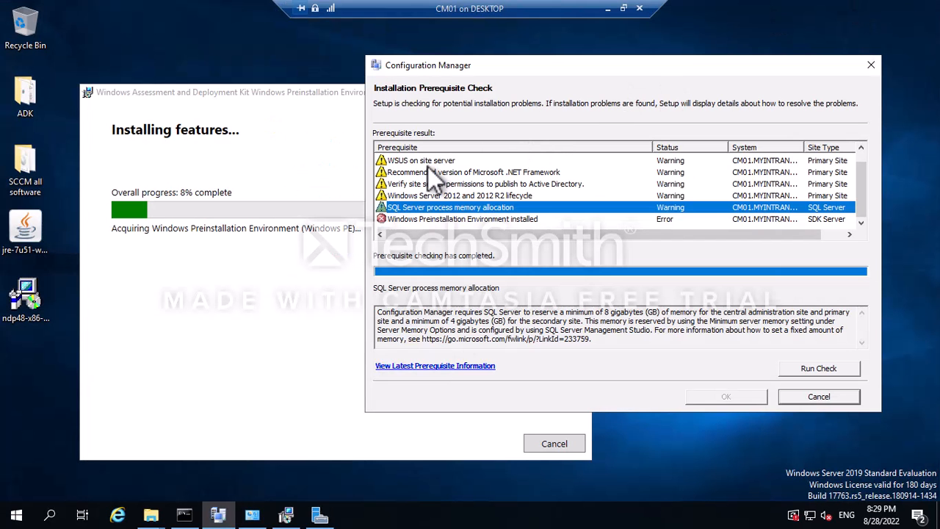
{"action": "left_click", "coordinate": [319, 517]}
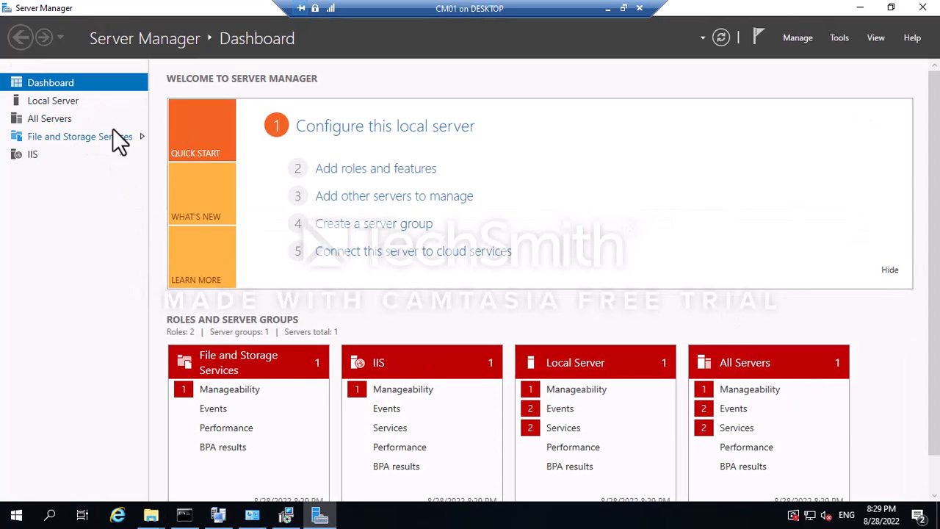
{"action": "left_click", "coordinate": [61, 102]}
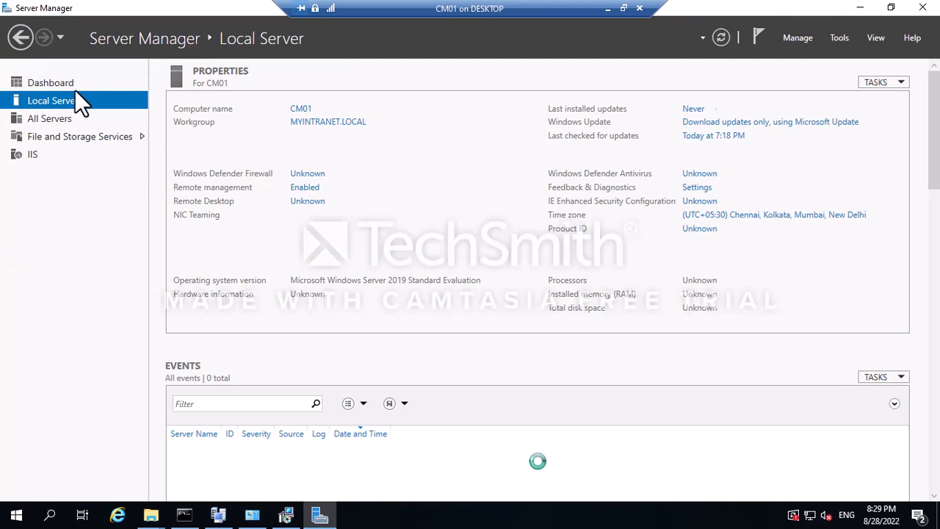
{"action": "left_click", "coordinate": [63, 84]}
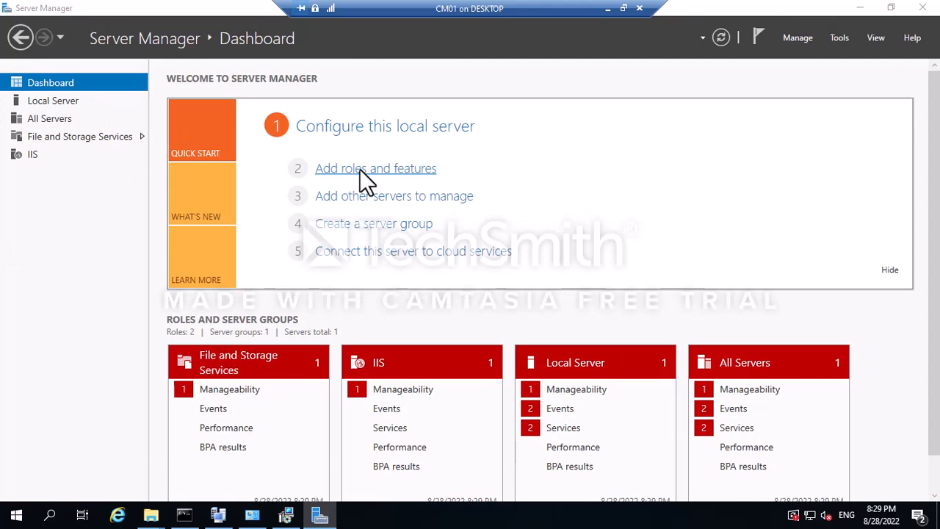
Start Add Roles and Features on CM01 and select Windows Server Update Services with its required features.
{"action": "left_click", "coordinate": [360, 169]}
{"action": "left_click", "coordinate": [443, 441]}
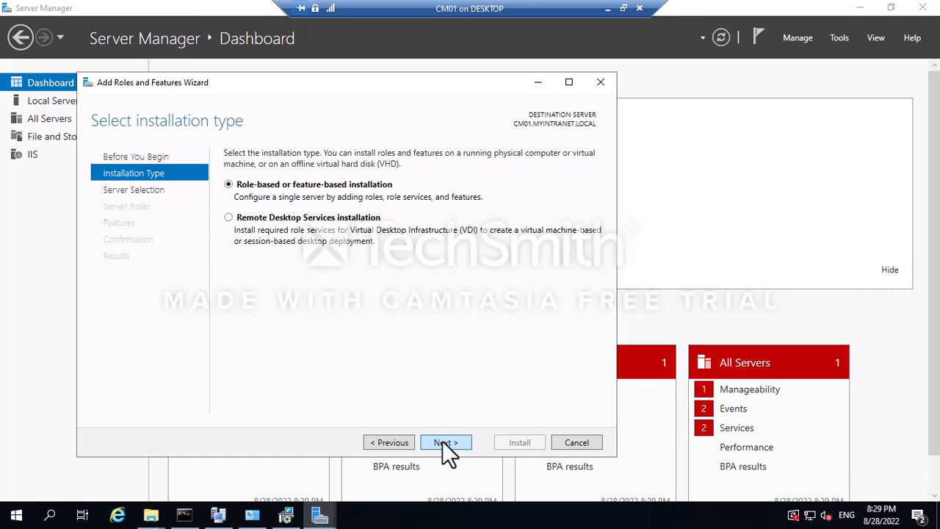
{"action": "left_click", "coordinate": [445, 443]}
{"action": "left_click", "coordinate": [444, 444]}
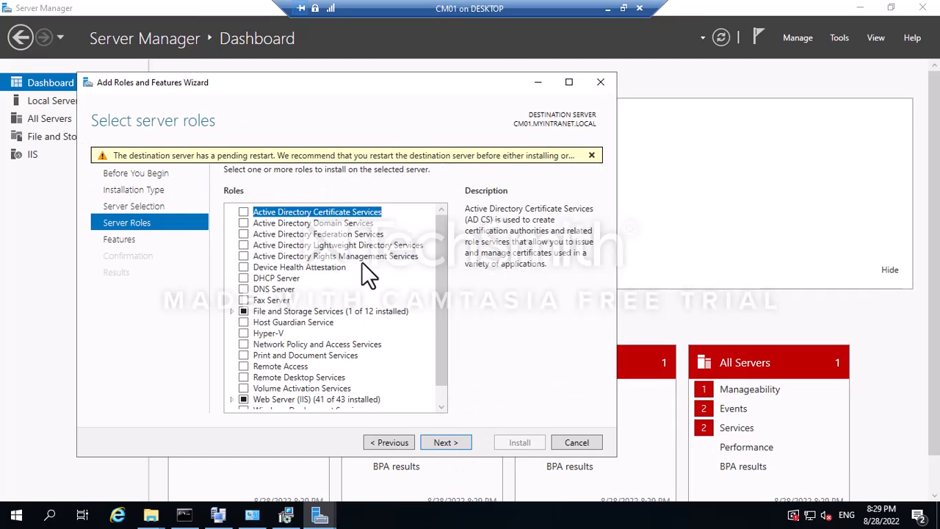
{"action": "scroll", "coordinate": [327, 316], "scroll_direction": "down", "scroll_amount": 1}
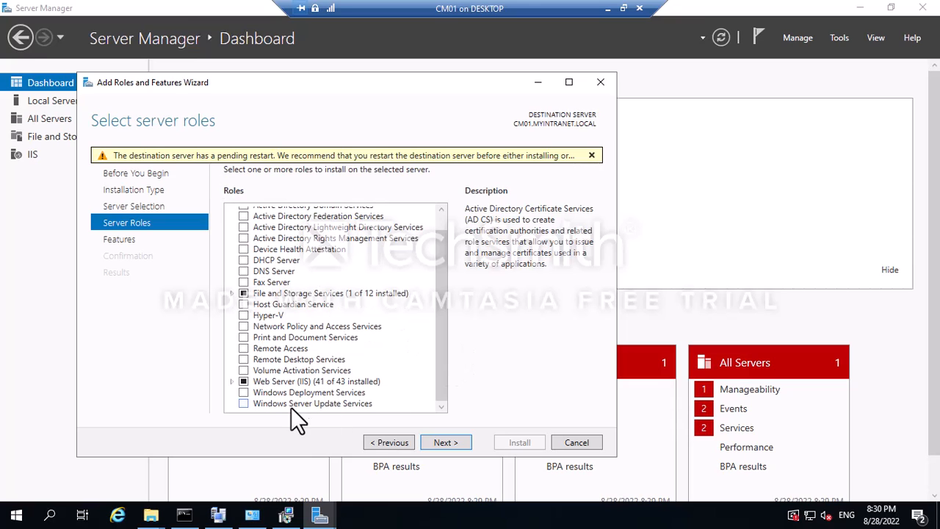
{"action": "left_click", "coordinate": [243, 403]}
{"action": "left_click", "coordinate": [385, 389]}
{"action": "left_click", "coordinate": [448, 438]}
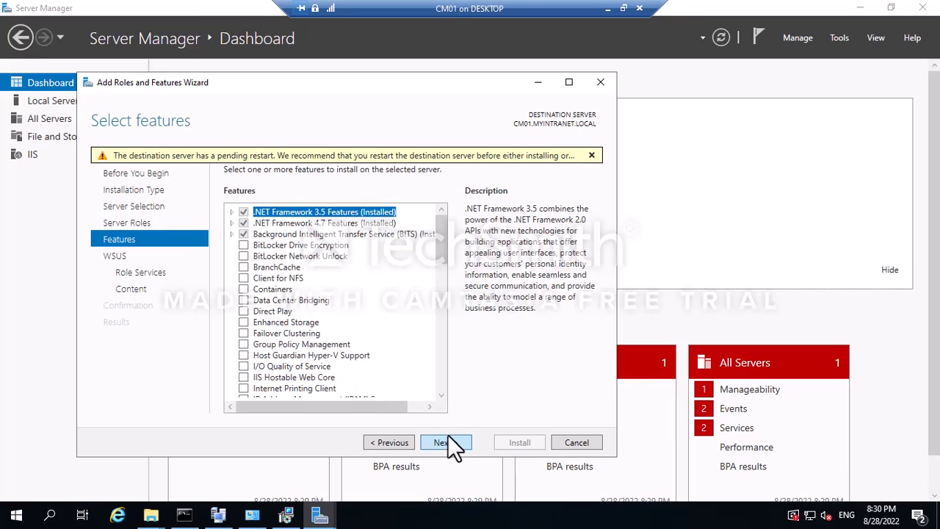
Replace WID Connectivity with SQL Server Connectivity and advance to Content location selection.
{"action": "left_click", "coordinate": [436, 442]}
{"action": "left_click", "coordinate": [436, 441]}
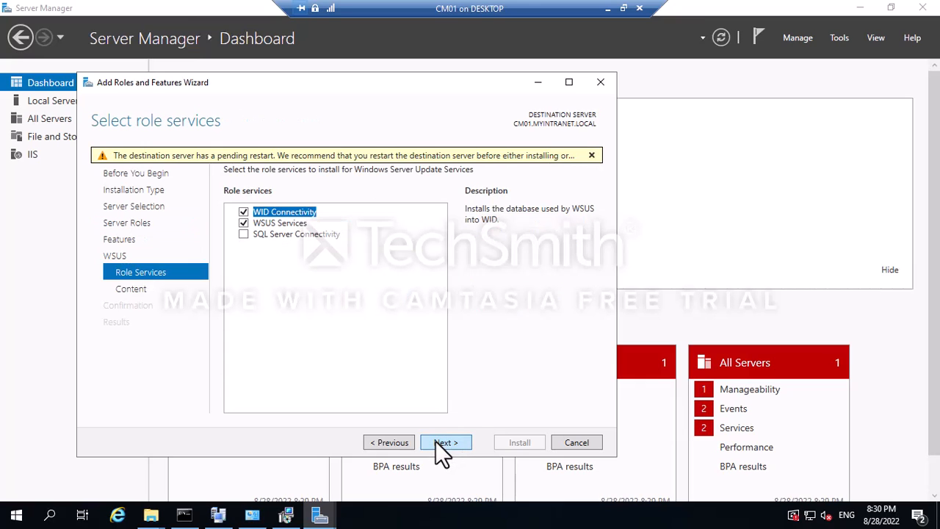
{"action": "left_click", "coordinate": [244, 212]}
{"action": "left_click", "coordinate": [242, 235]}
{"action": "left_click", "coordinate": [446, 442]}
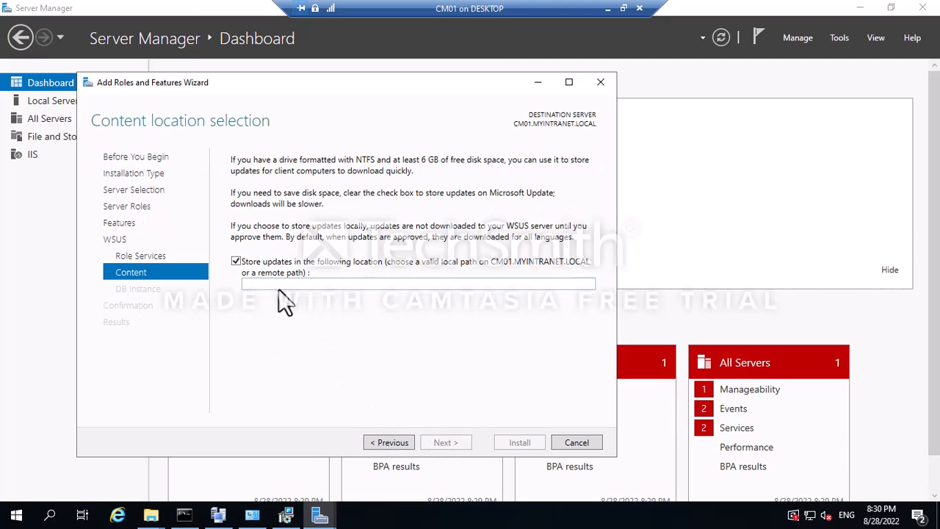
{"action": "left_click", "coordinate": [150, 514]}
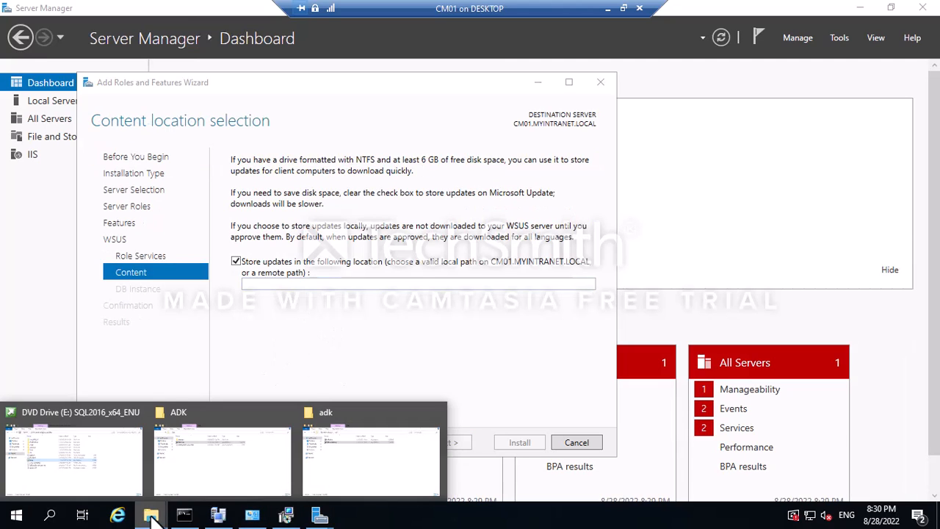
Open Local Disk (C:) through This PC and add a new folder named WSUS.
{"action": "left_click", "coordinate": [229, 474]}
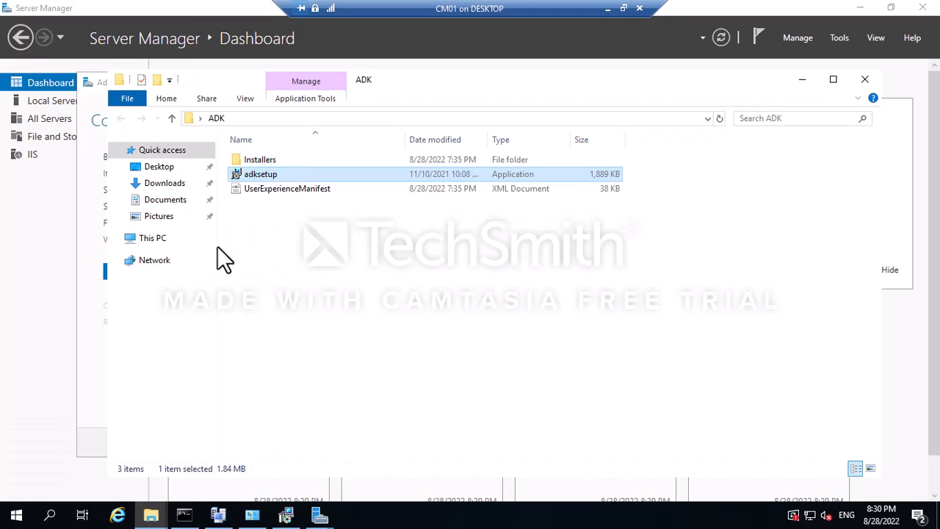
{"action": "left_click", "coordinate": [136, 237]}
{"action": "double_click", "coordinate": [507, 310]}
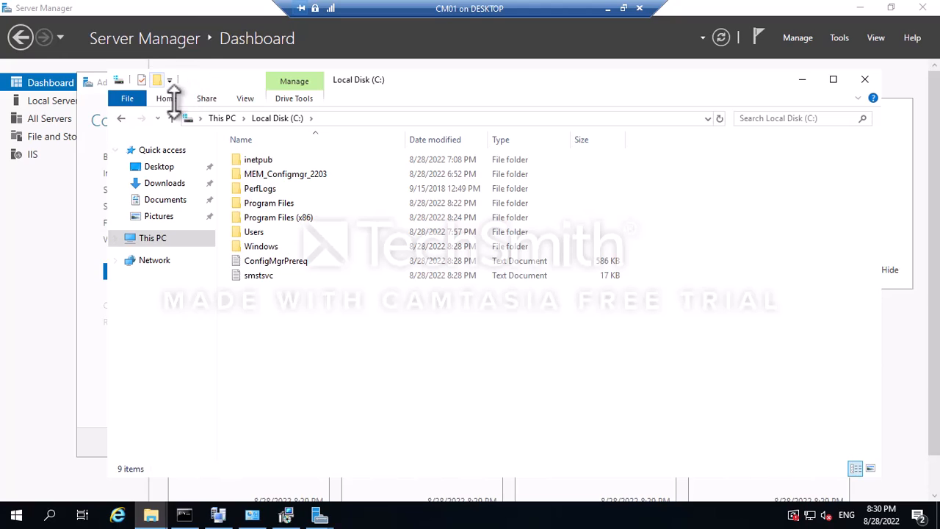
{"action": "left_click", "coordinate": [156, 80]}
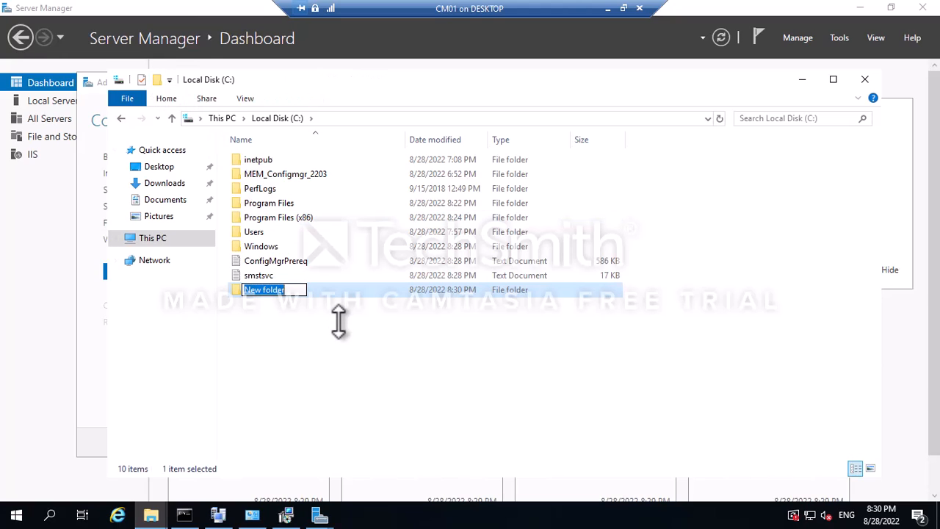
{"action": "type", "text": "WU"}
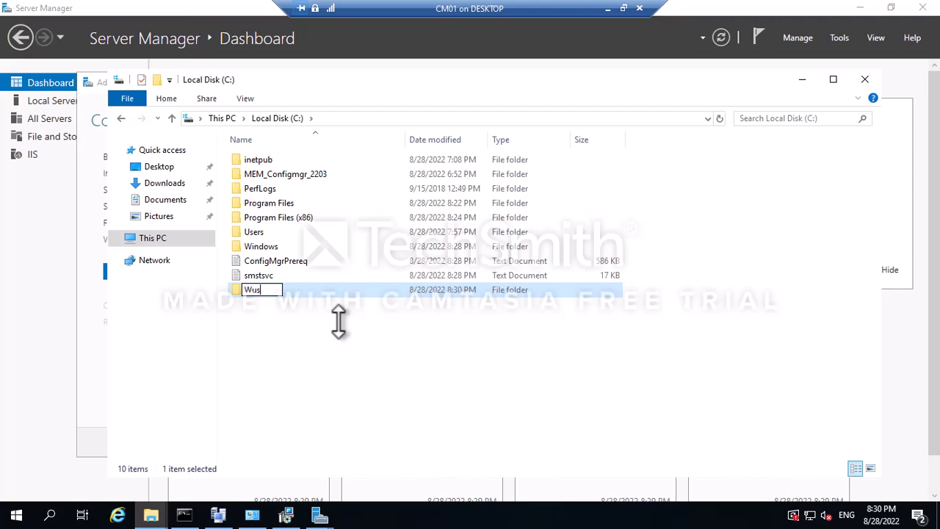
{"action": "key", "text": "BackSpace"}
{"action": "type", "text": "WSUS"}
{"action": "left_click", "coordinate": [287, 332]}
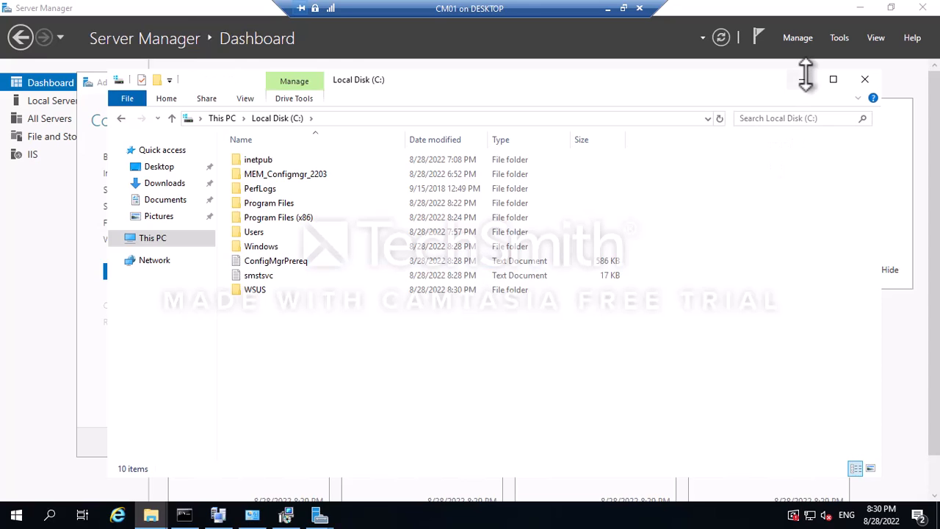
{"action": "left_click", "coordinate": [806, 77]}
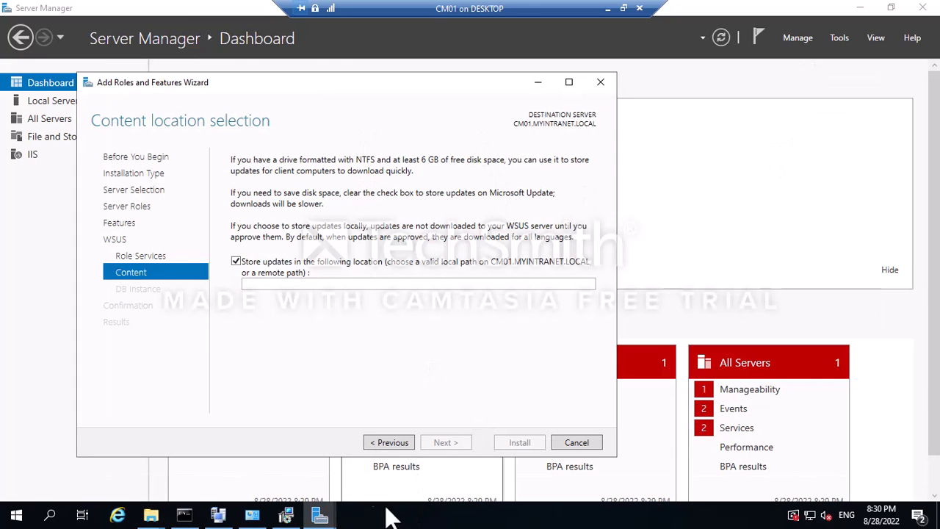
Open the C:\WSUS folder in File Explorer and copy its path.
{"action": "left_click", "coordinate": [152, 515]}
{"action": "left_click", "coordinate": [350, 463]}
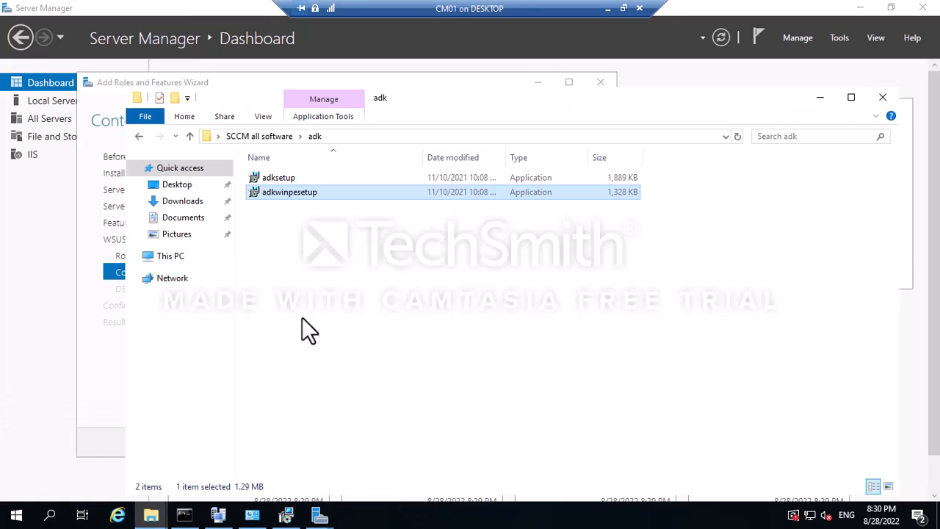
{"action": "left_click", "coordinate": [182, 257]}
{"action": "double_click", "coordinate": [504, 334]}
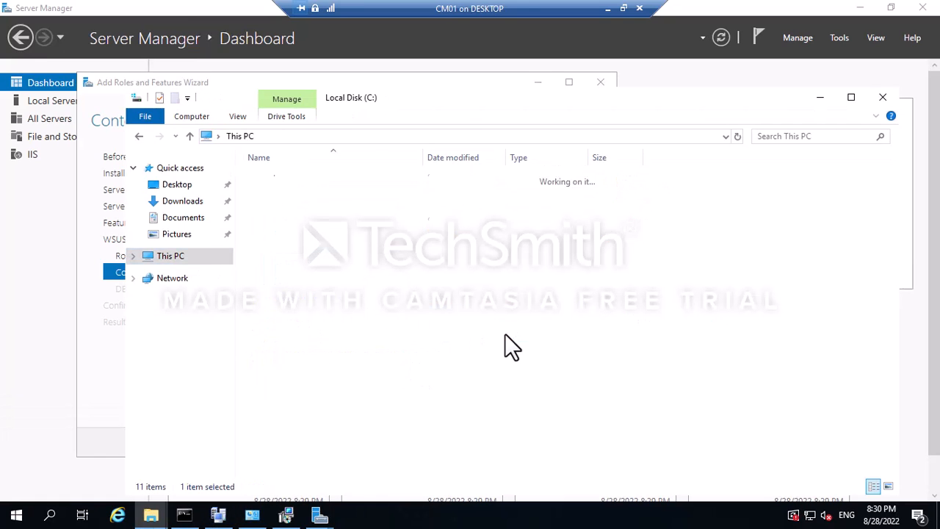
{"action": "left_click", "coordinate": [316, 279]}
{"action": "double_click", "coordinate": [304, 282]}
{"action": "left_click", "coordinate": [441, 137]}
{"action": "key", "text": "ctrl+c"}
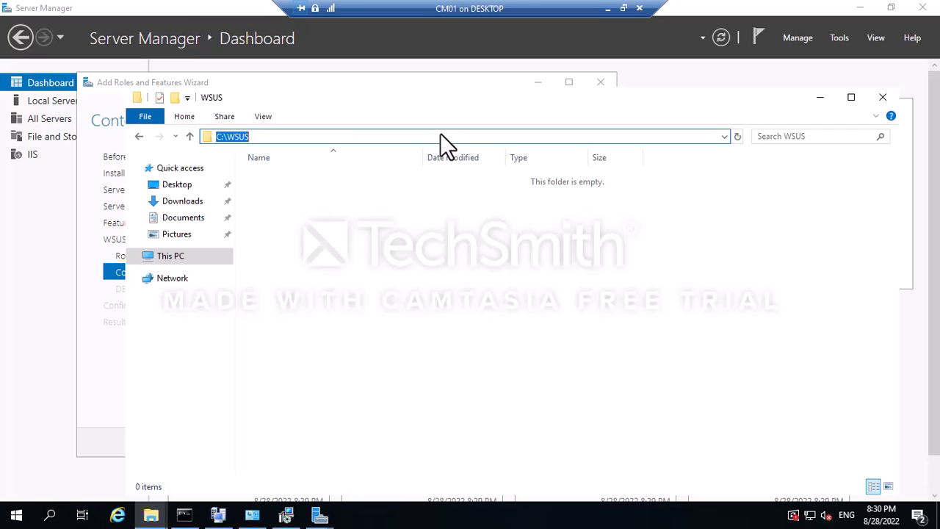
{"action": "left_click", "coordinate": [822, 97]}
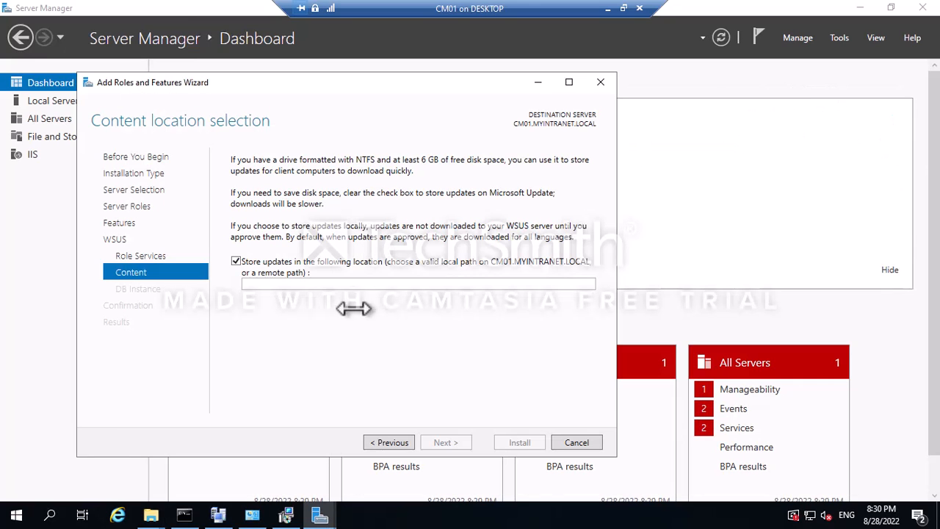
Paste C:\WSUS as the content location, check the database connection, and install WSUS.
{"action": "left_click", "coordinate": [284, 283]}
{"action": "key", "text": "ctrl+v"}
{"action": "left_click", "coordinate": [445, 443]}
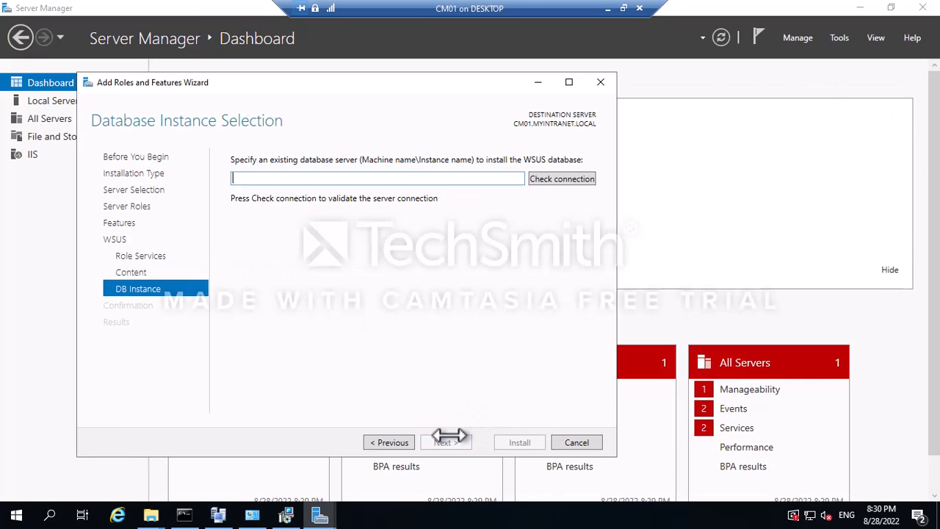
{"action": "left_click", "coordinate": [556, 180]}
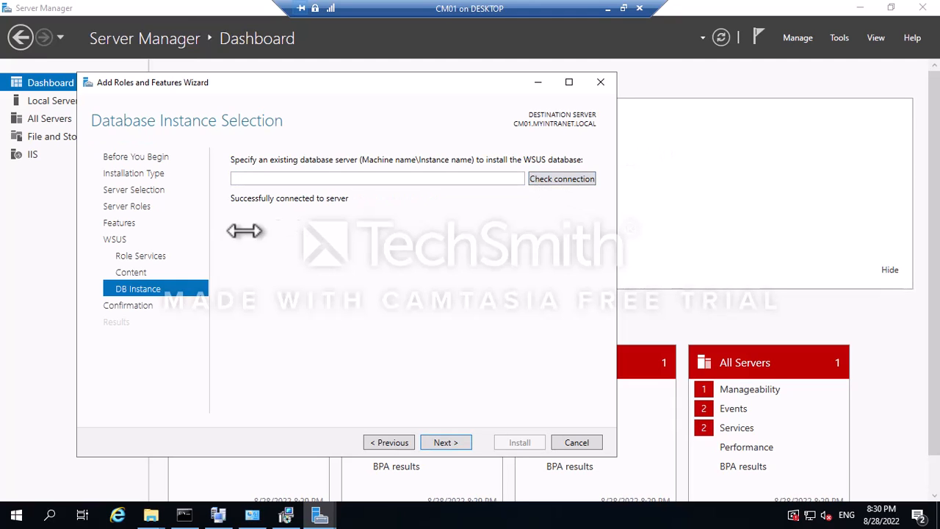
{"action": "left_click", "coordinate": [441, 444]}
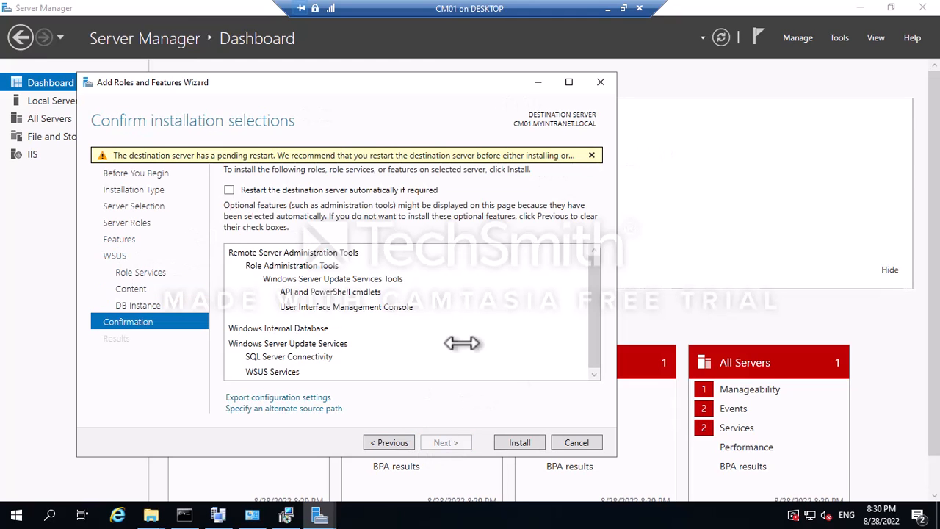
{"action": "left_click", "coordinate": [519, 442]}
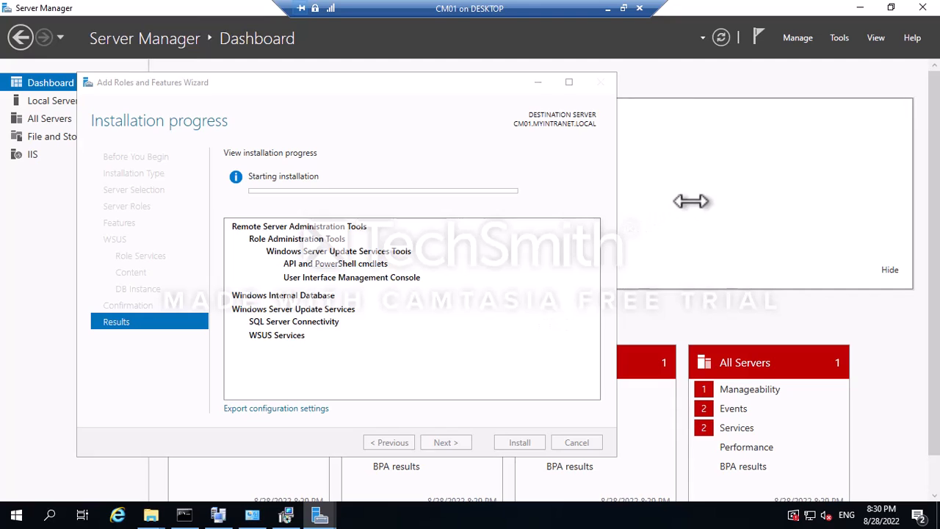
{"action": "left_click", "coordinate": [537, 83]}
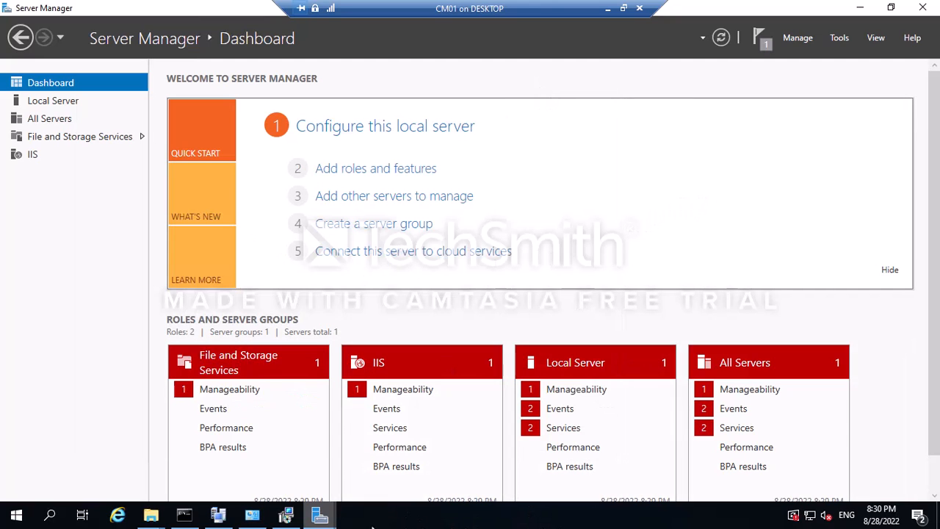
Bring up the prerequisite check results and show the Windows Preinstallation Environment error details.
{"action": "left_click", "coordinate": [324, 521]}
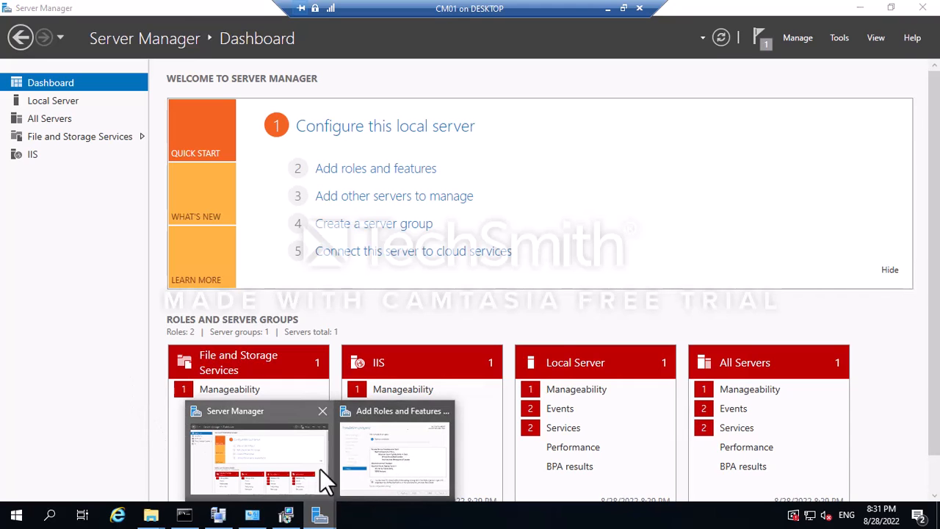
{"action": "left_click", "coordinate": [218, 515]}
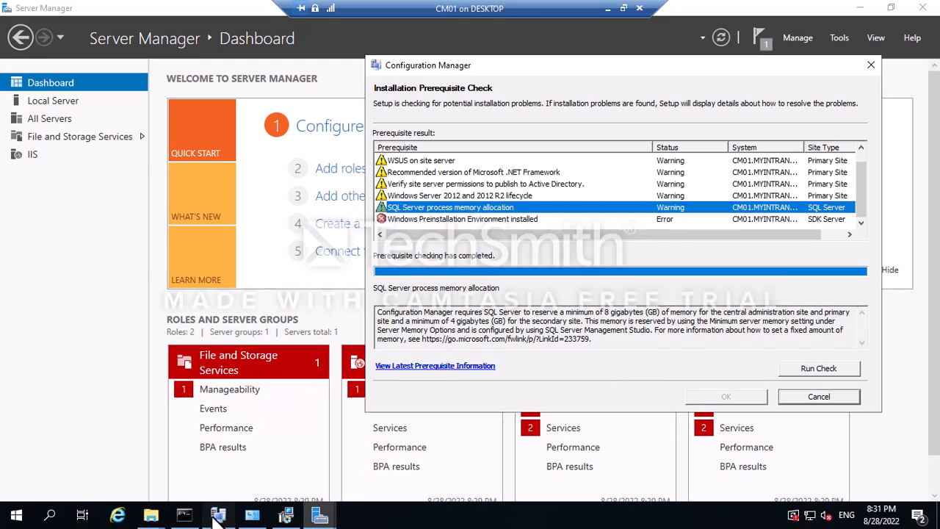
{"action": "left_click", "coordinate": [286, 515]}
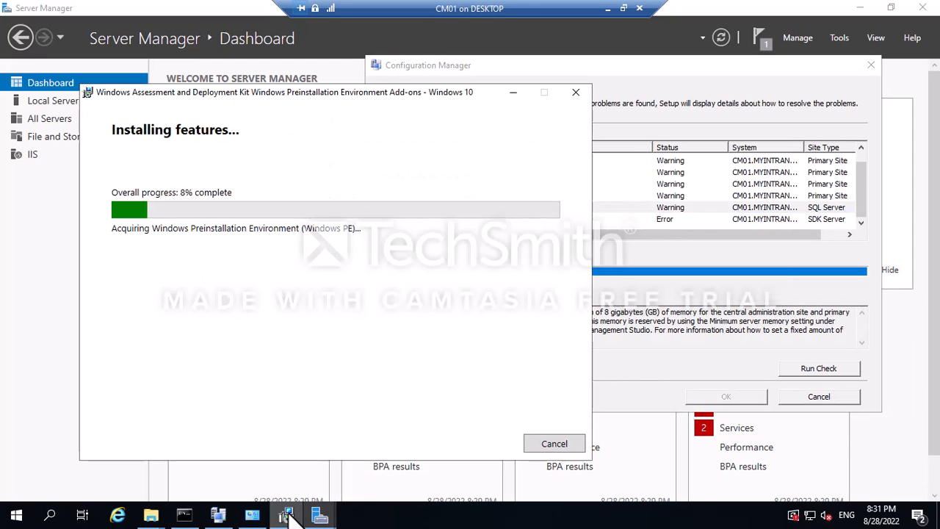
{"action": "left_click", "coordinate": [667, 241]}
{"action": "left_click", "coordinate": [412, 220]}
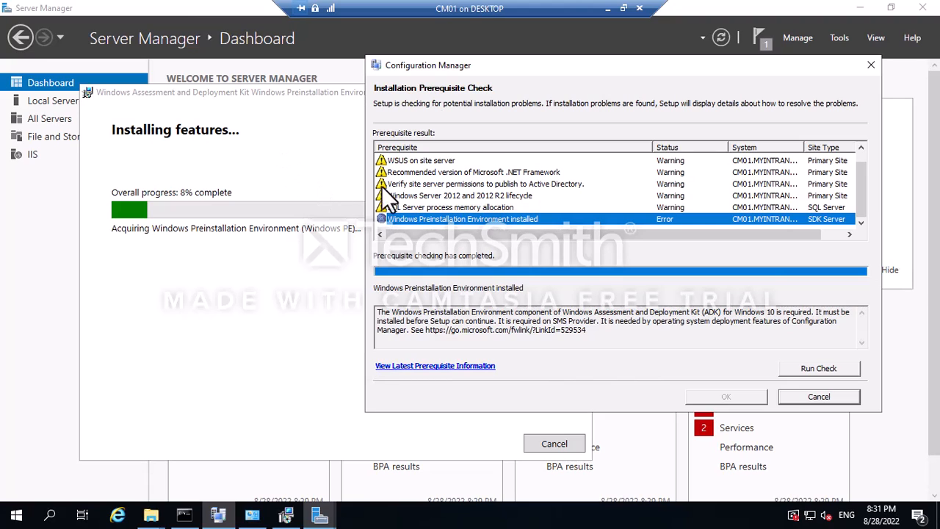
Read the Windows Server 2012 and 2012 R2 lifecycle warning details, highlighting the support end date.
{"action": "scroll", "coordinate": [438, 179], "scroll_direction": "up", "scroll_amount": 1}
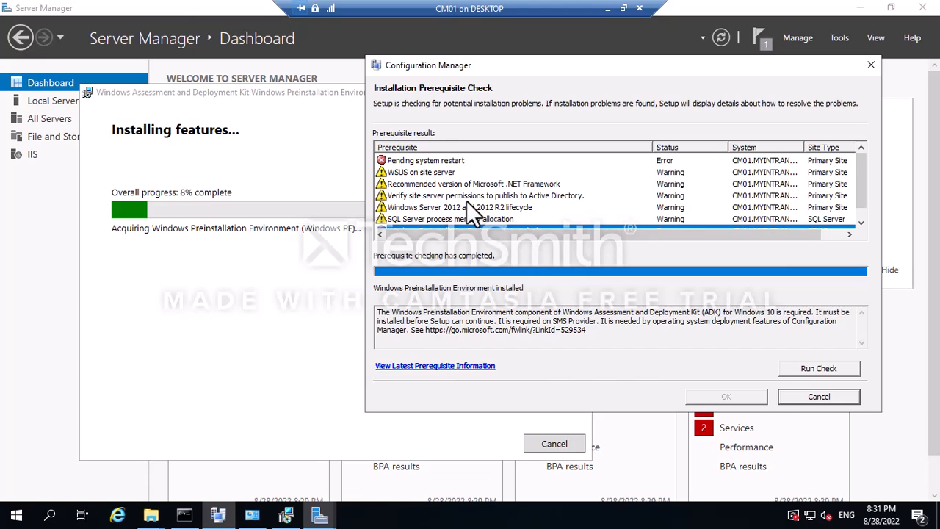
{"action": "scroll", "coordinate": [435, 210], "scroll_direction": "down", "scroll_amount": 1}
{"action": "left_click", "coordinate": [448, 197]}
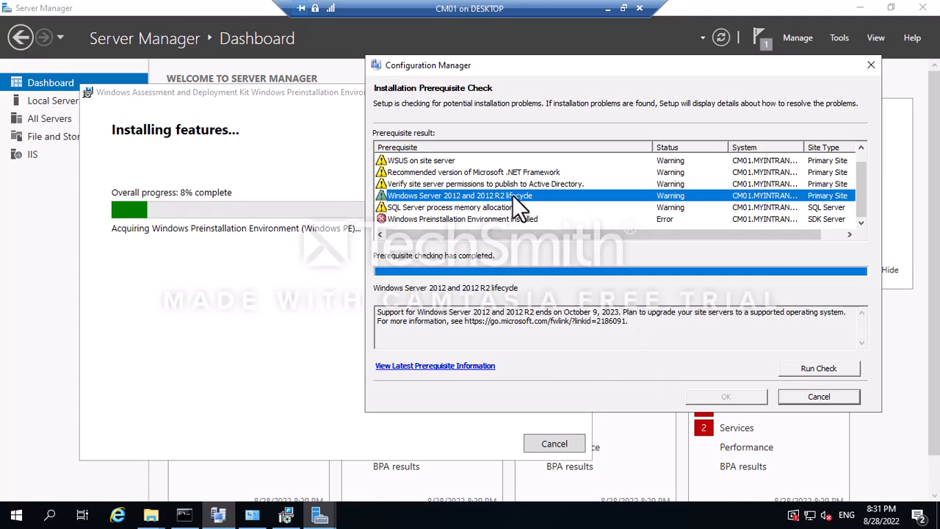
{"action": "left_click", "coordinate": [629, 323]}
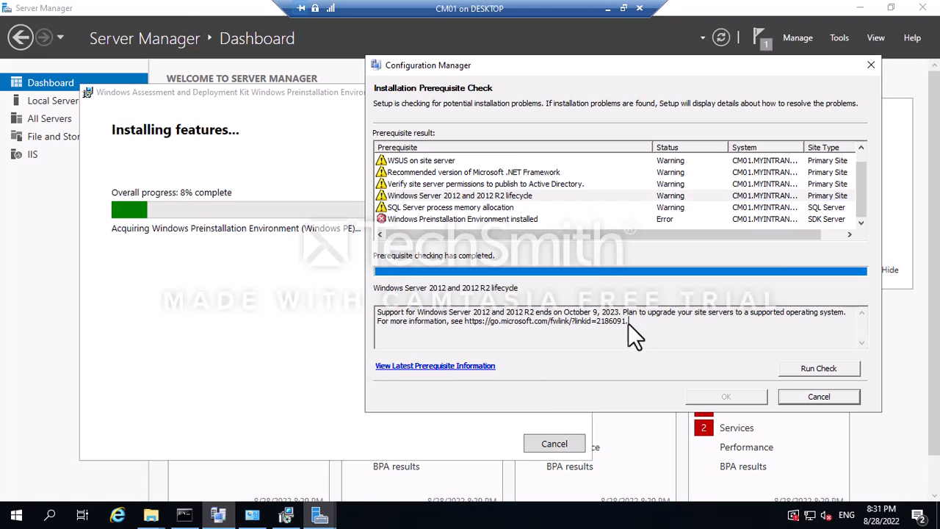
{"action": "left_click_drag", "start_coordinate": [592, 312], "coordinate": [607, 312]}
{"action": "left_click_drag", "start_coordinate": [506, 312], "coordinate": [529, 312]}
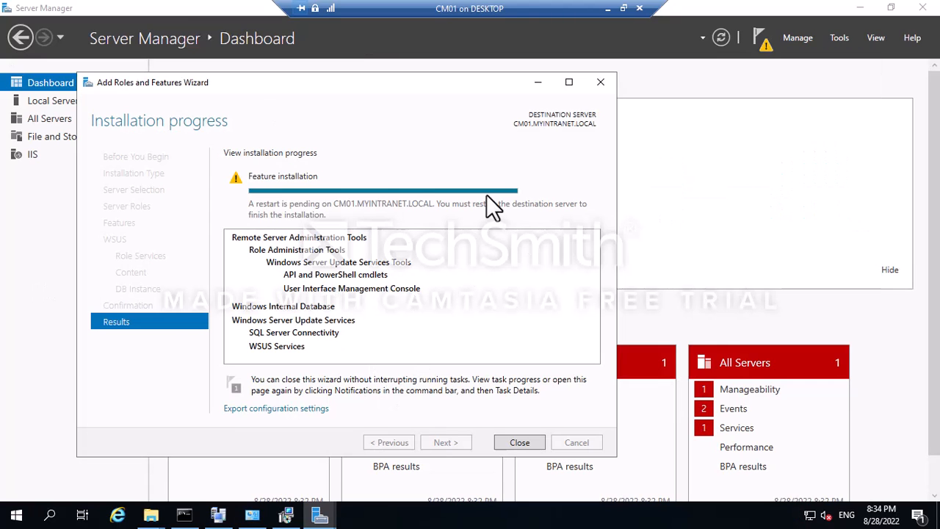
Close the finished WSUS Add Roles and Features Wizard in Server Manager.
{"action": "left_click", "coordinate": [714, 164]}
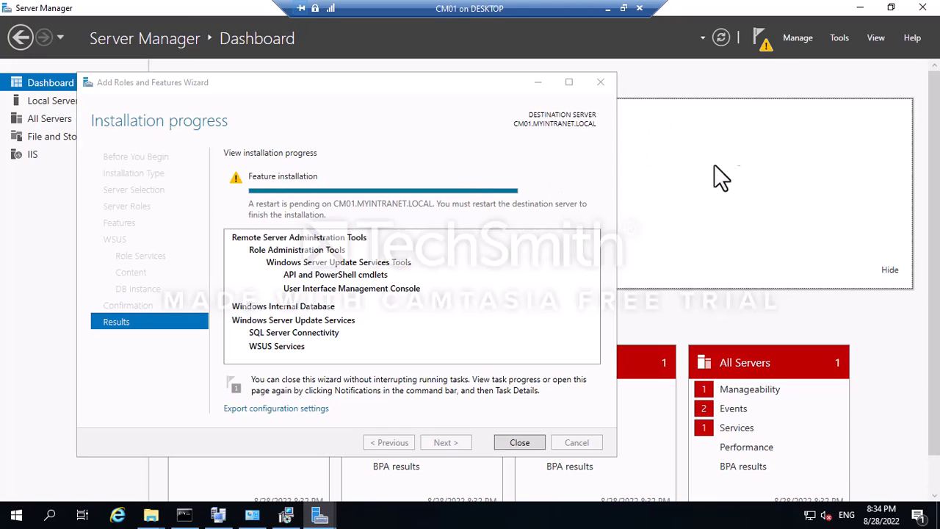
{"action": "left_click", "coordinate": [765, 42]}
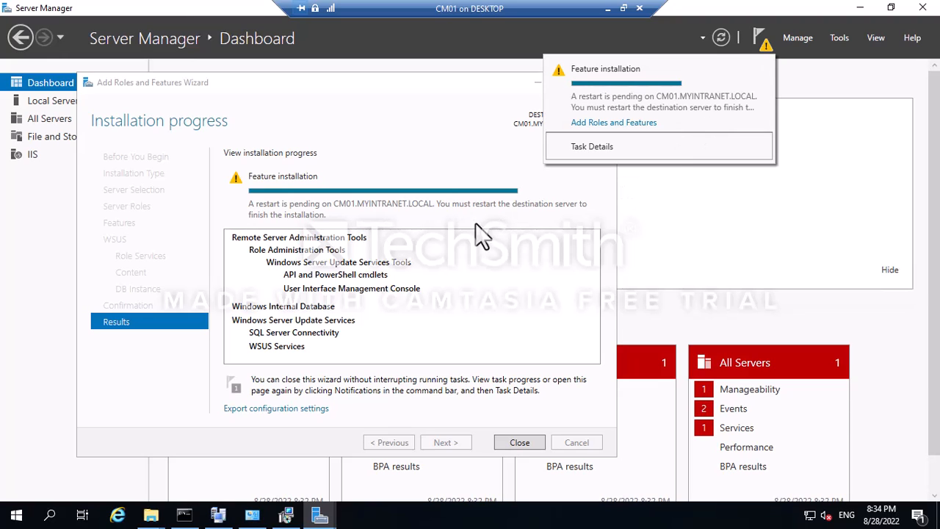
{"action": "left_click", "coordinate": [413, 219]}
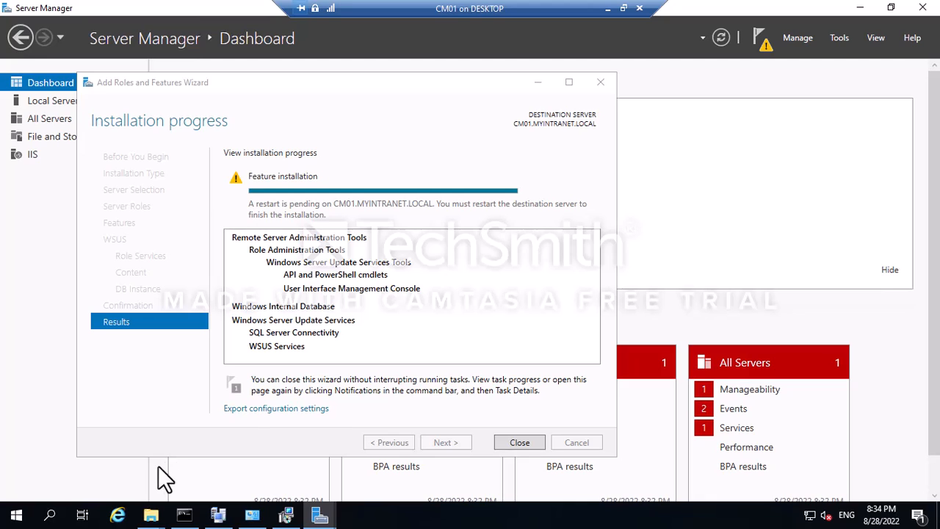
{"action": "left_click", "coordinate": [432, 283]}
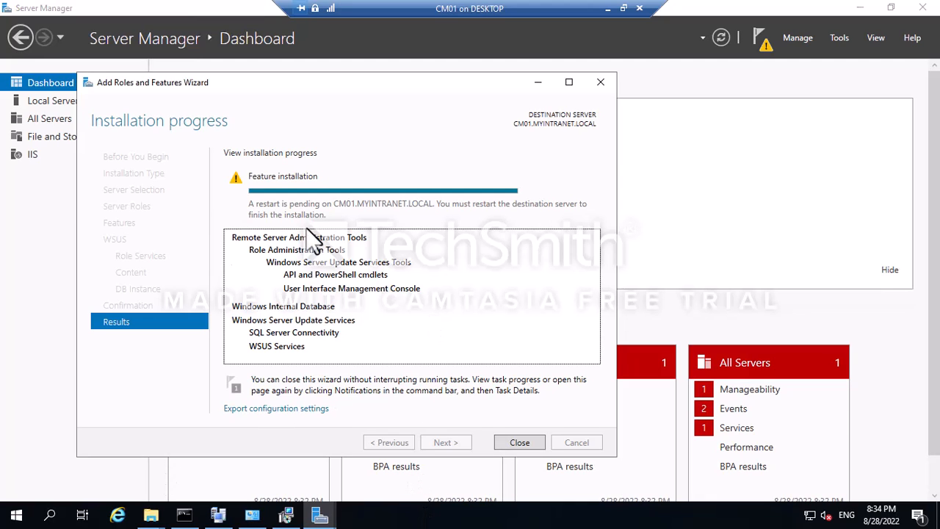
{"action": "left_click", "coordinate": [529, 442]}
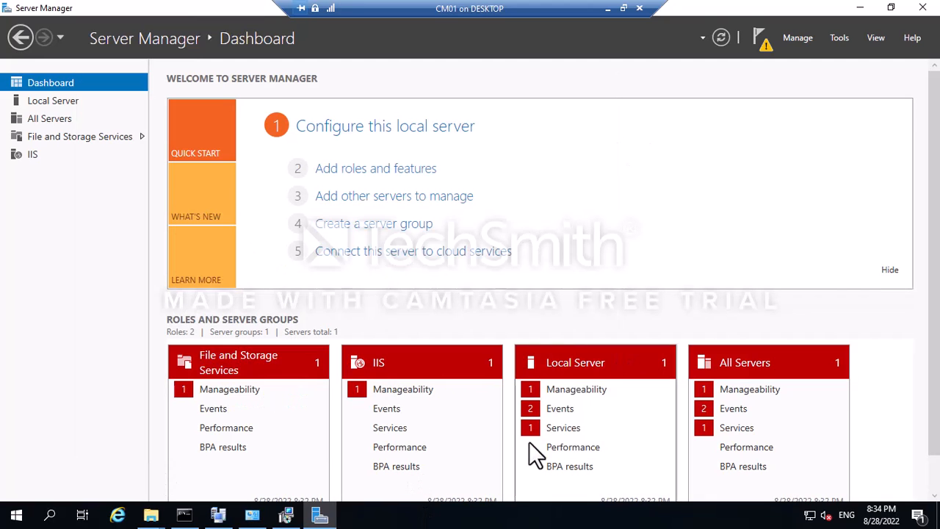
Dismiss the restart-pending Feature installation notification in Server Manager.
{"action": "left_click", "coordinate": [759, 36]}
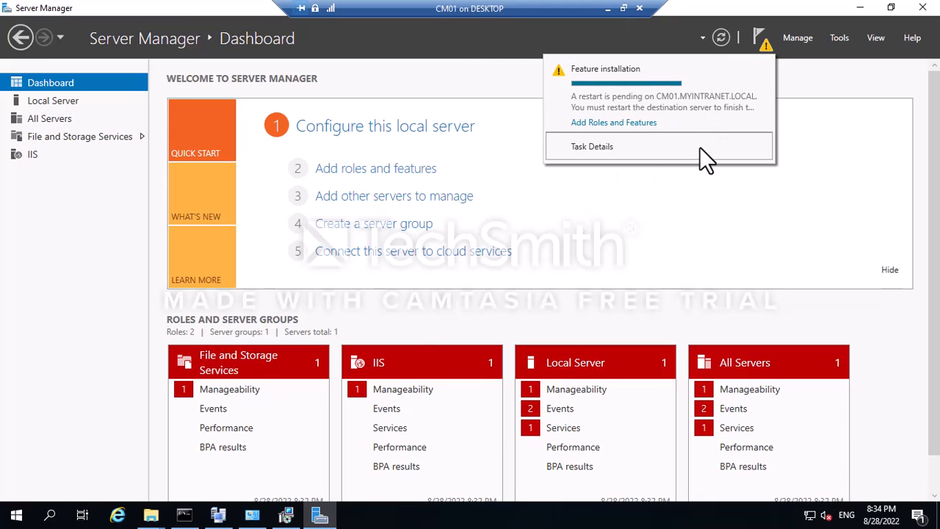
{"action": "left_click", "coordinate": [285, 516]}
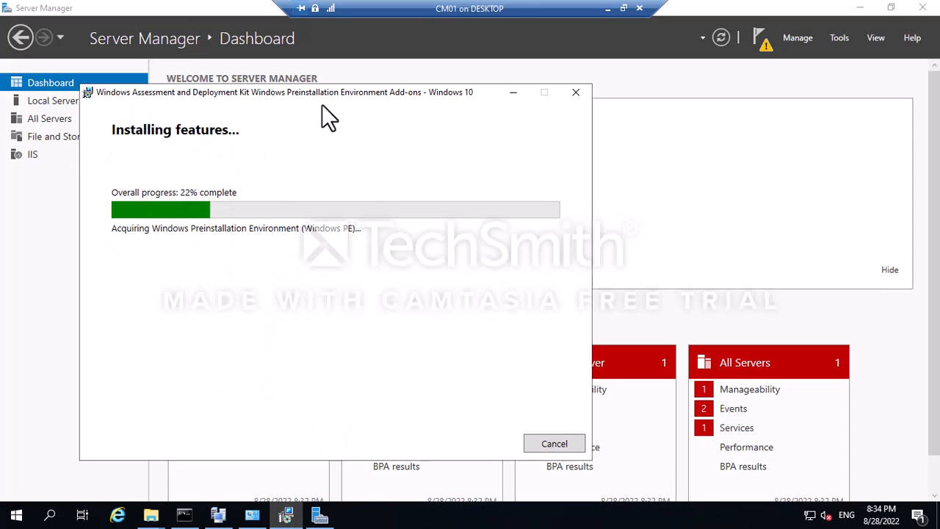
{"action": "left_click", "coordinate": [761, 34]}
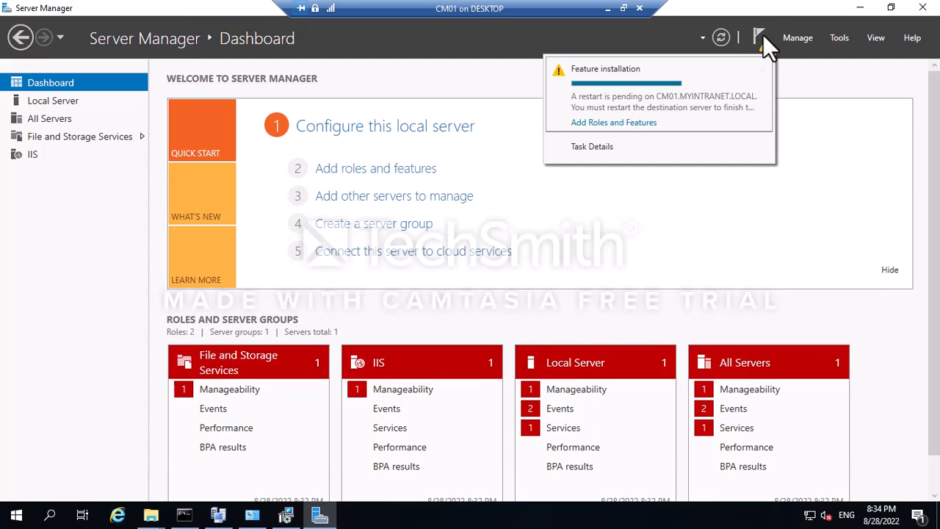
{"action": "left_click", "coordinate": [762, 70]}
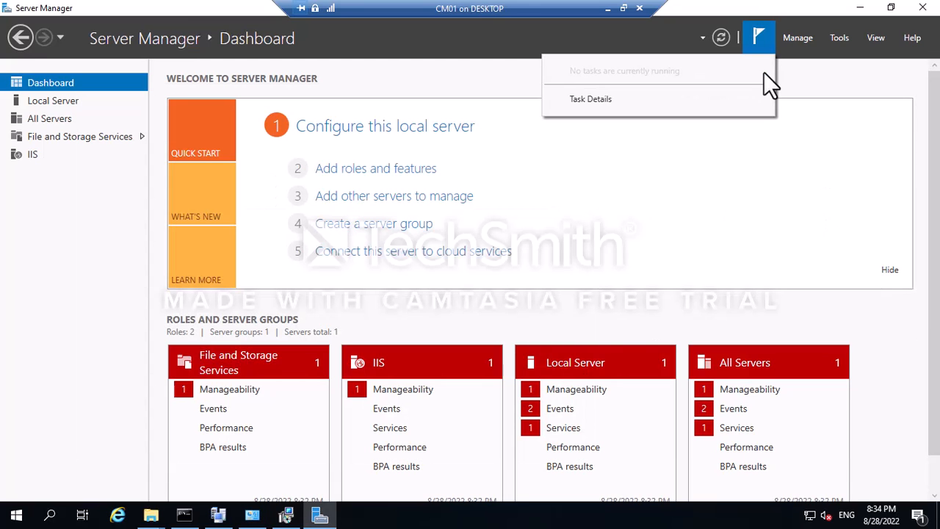
Minimize Server Manager and rerun the Configuration Manager prerequisite check.
{"action": "left_click", "coordinate": [798, 183]}
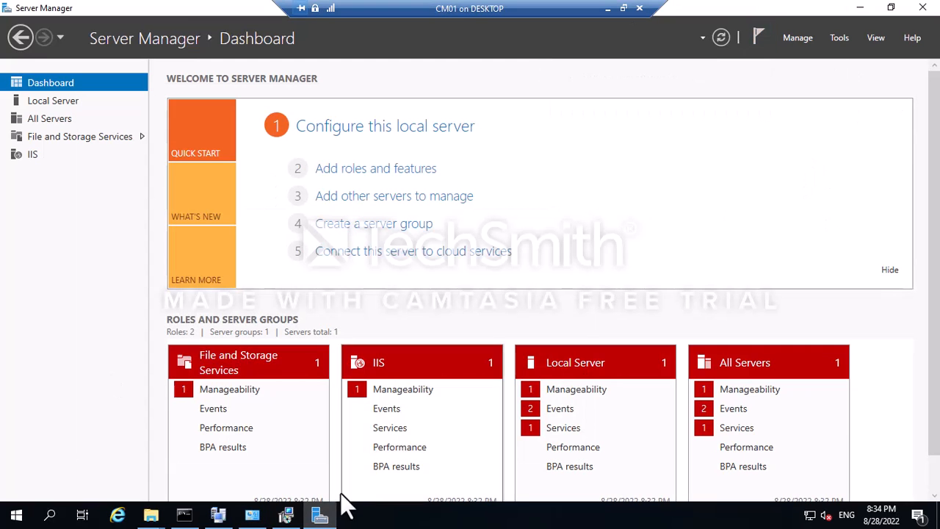
{"action": "left_click", "coordinate": [859, 8]}
{"action": "left_click", "coordinate": [664, 75]}
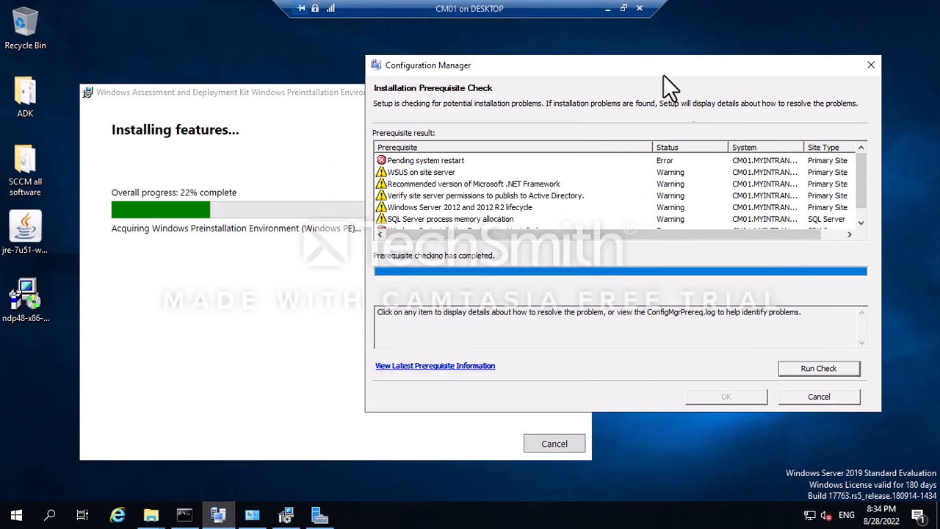
{"action": "left_click", "coordinate": [818, 369]}
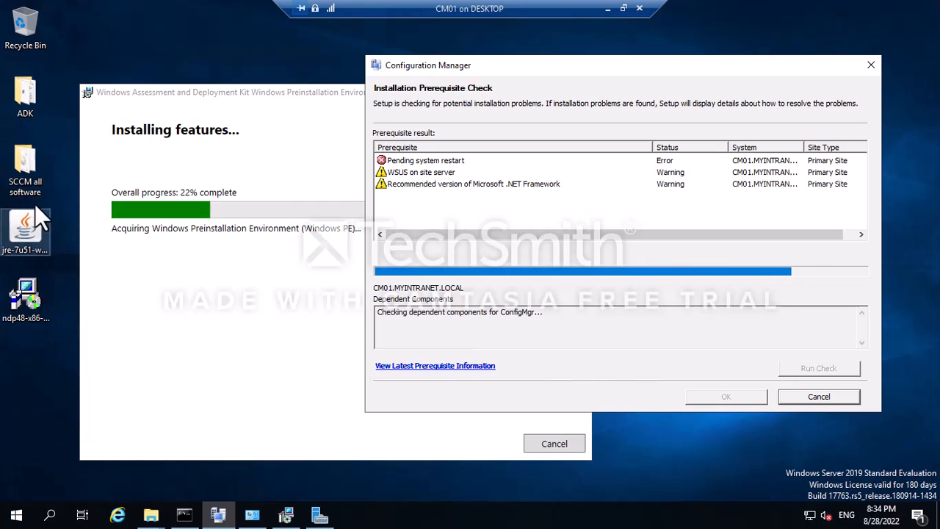
Browse to This PC > Local Disk (C:) > MEM_Configmgr_2203 in File Explorer.
{"action": "double_click", "coordinate": [36, 172]}
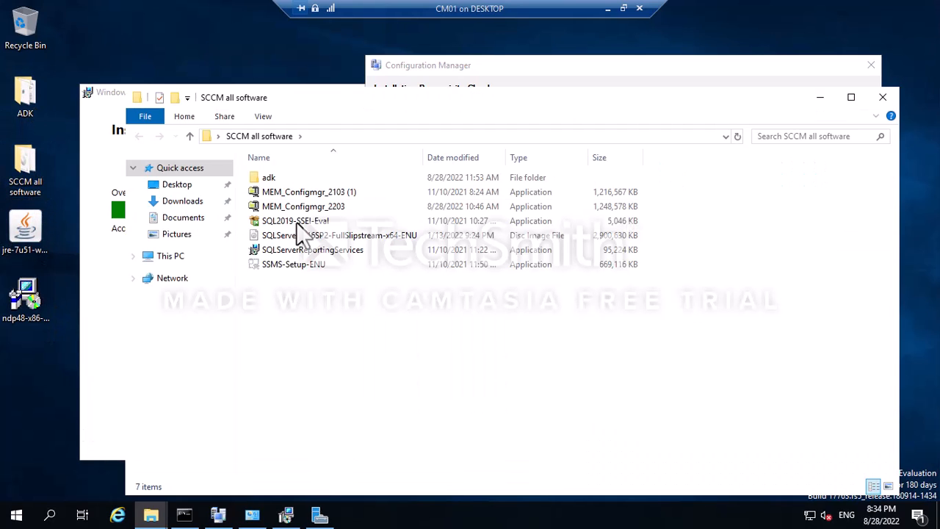
{"action": "left_click", "coordinate": [168, 259]}
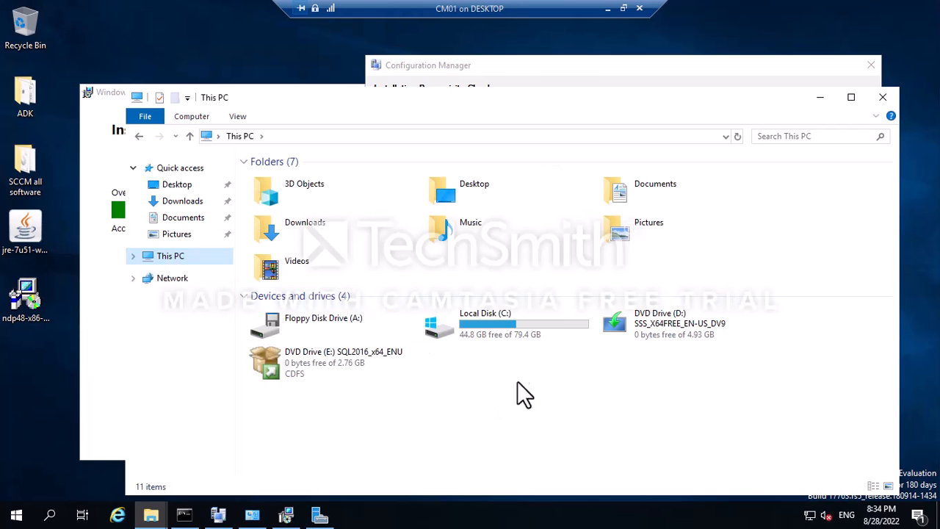
{"action": "double_click", "coordinate": [482, 324]}
{"action": "double_click", "coordinate": [316, 195]}
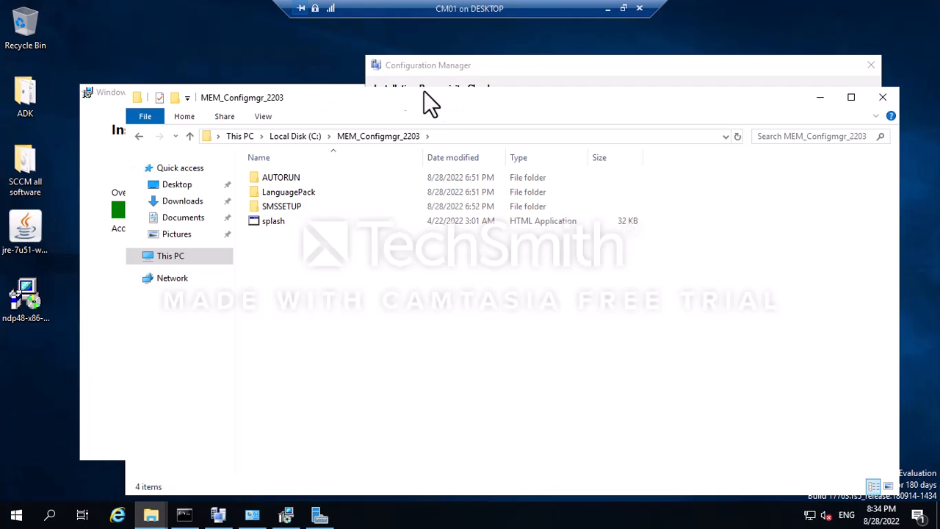
{"action": "left_click", "coordinate": [454, 66]}
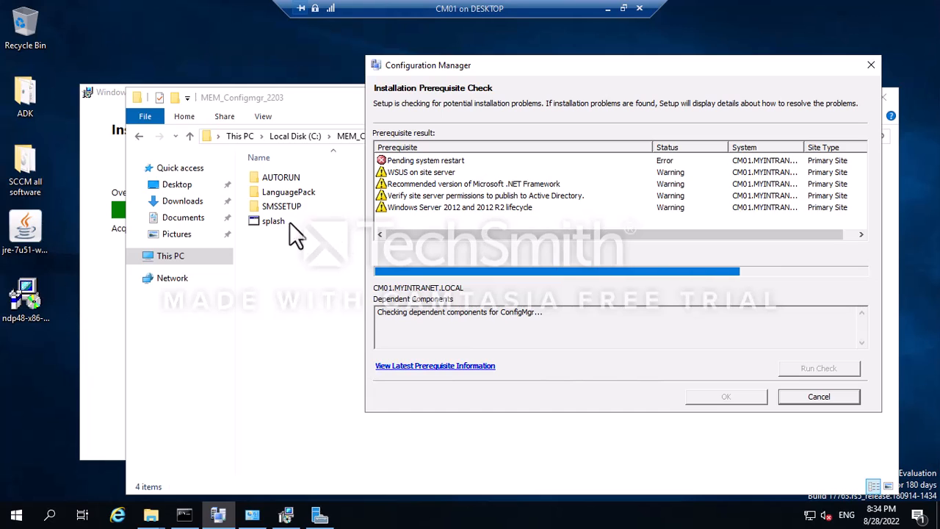
{"action": "left_click", "coordinate": [305, 103]}
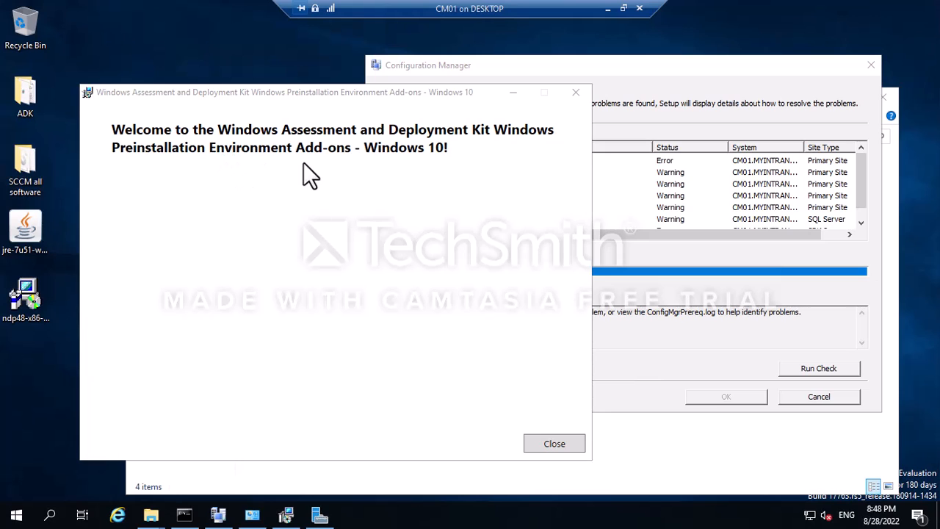
Close the ADK welcome window, rerun the prerequisite check and close File Explorer.
{"action": "left_click", "coordinate": [543, 445]}
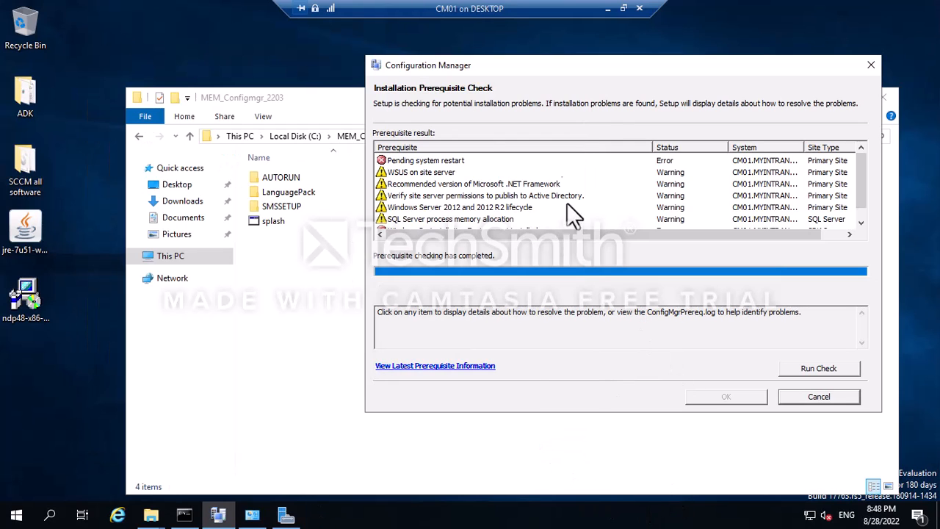
{"action": "left_click", "coordinate": [812, 374]}
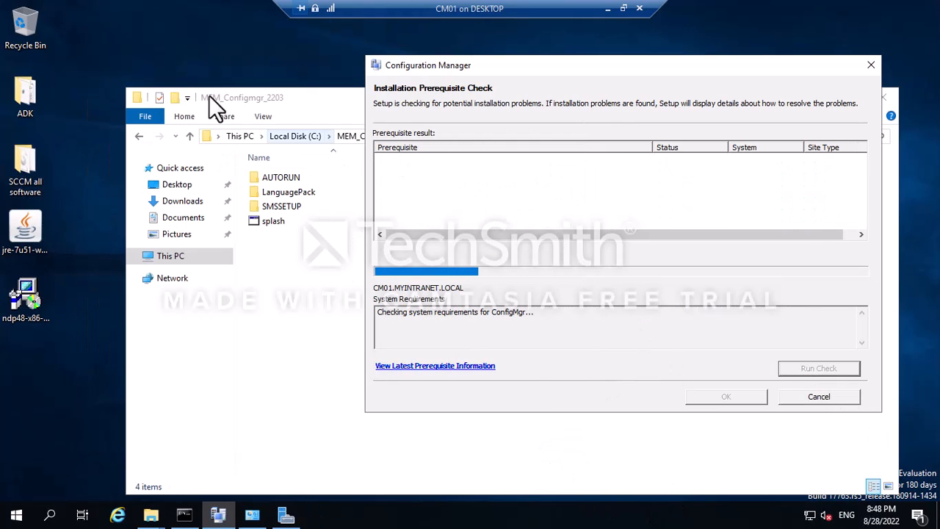
{"action": "left_click", "coordinate": [269, 100]}
{"action": "left_click", "coordinate": [884, 97]}
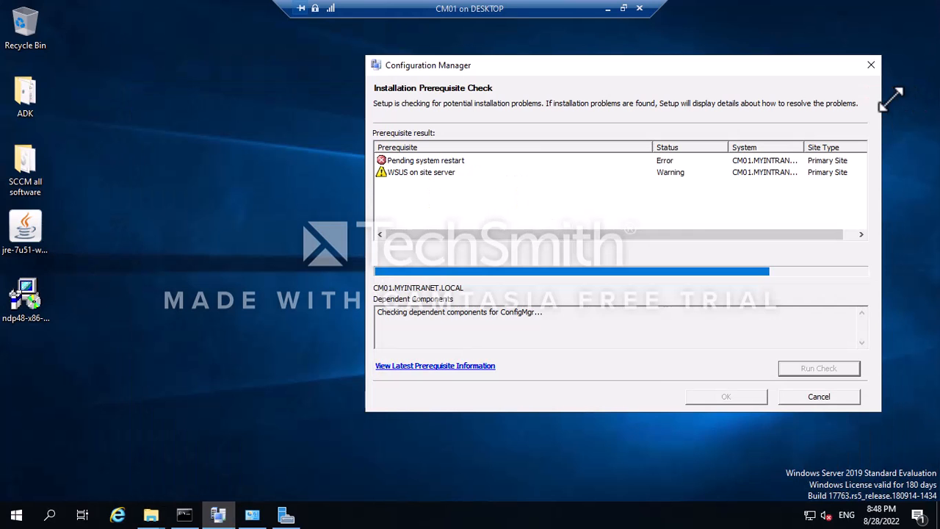
Glance at the OneNote notes, then return to the CM01 virtual machine.
{"action": "left_click", "coordinate": [608, 9]}
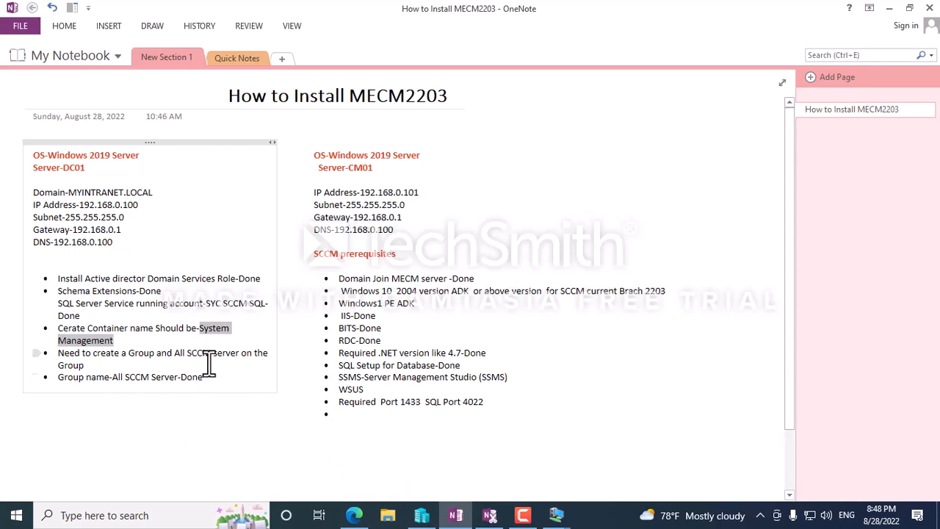
{"action": "mouse_move", "coordinate": [550, 519]}
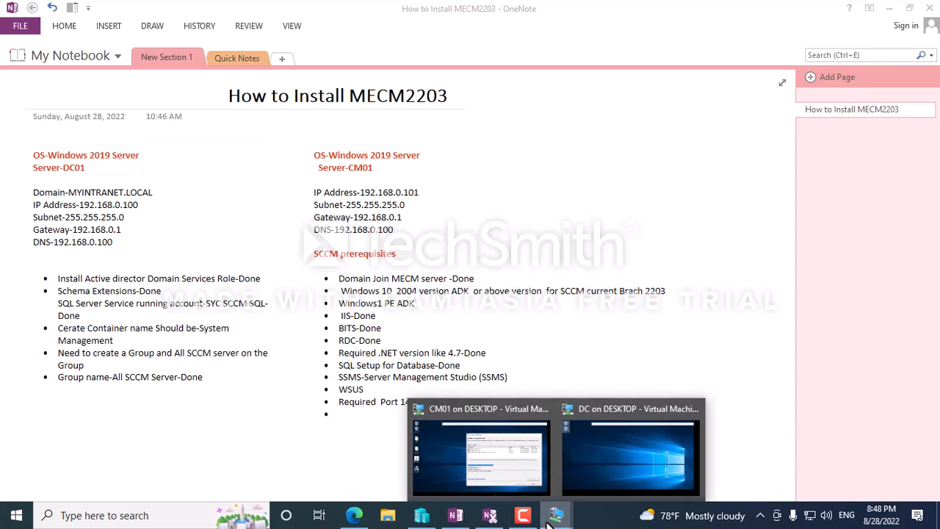
{"action": "left_click", "coordinate": [490, 456]}
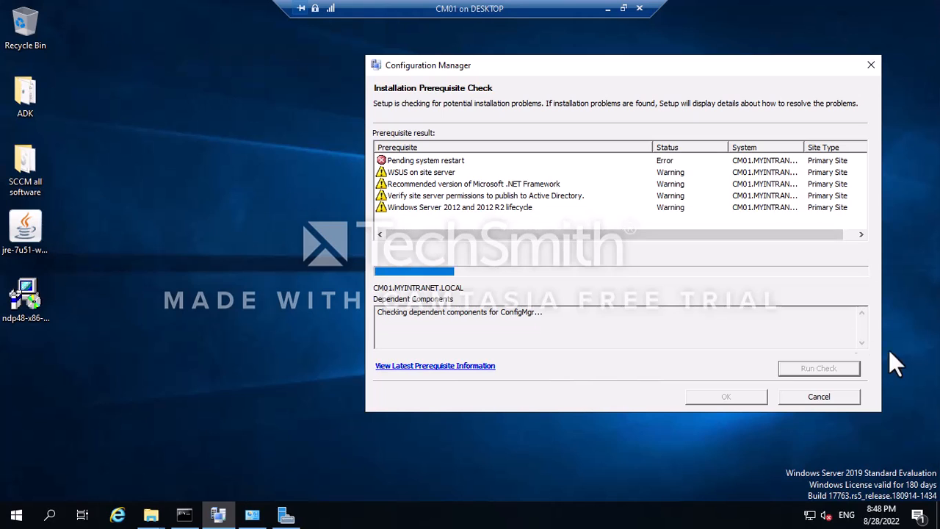
Cancel the prerequisite check and restart CM01 from Start > Power > Restart.
{"action": "left_click", "coordinate": [819, 397]}
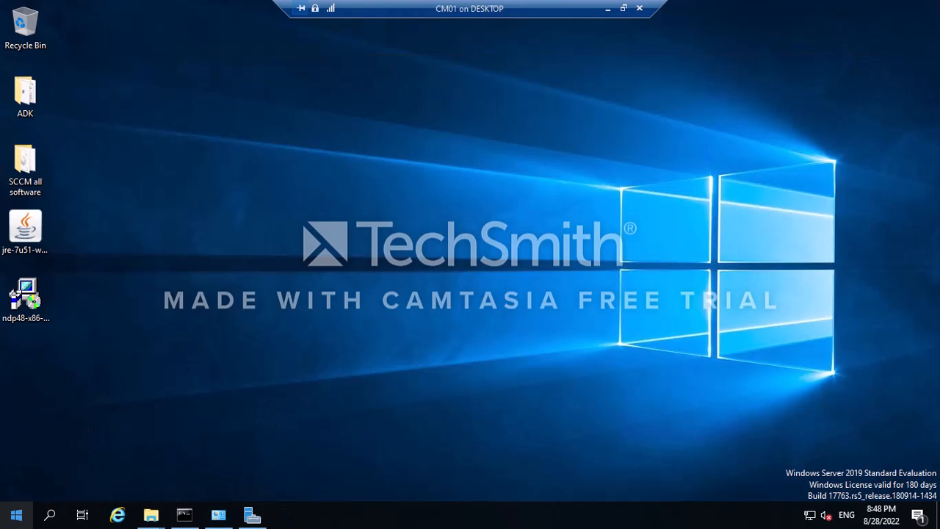
{"action": "left_click", "coordinate": [16, 515]}
{"action": "left_click", "coordinate": [17, 483]}
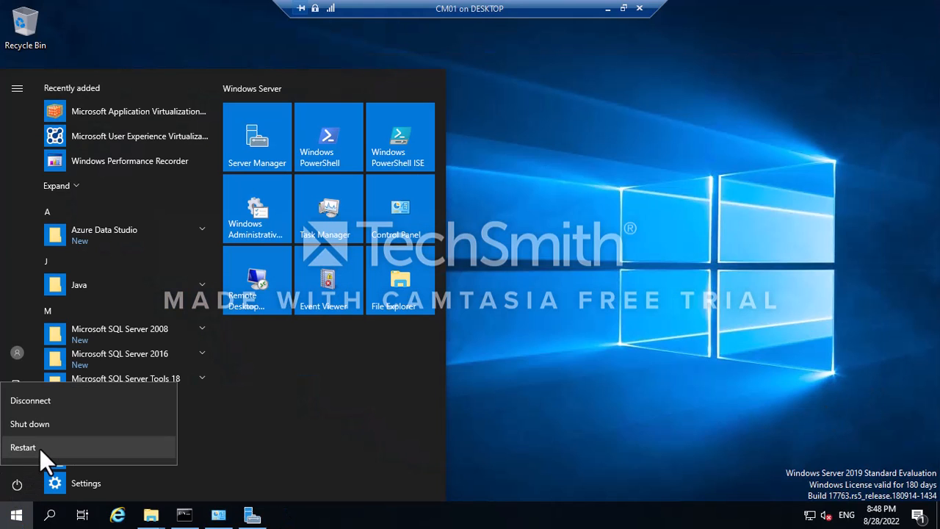
{"action": "left_click", "coordinate": [40, 448]}
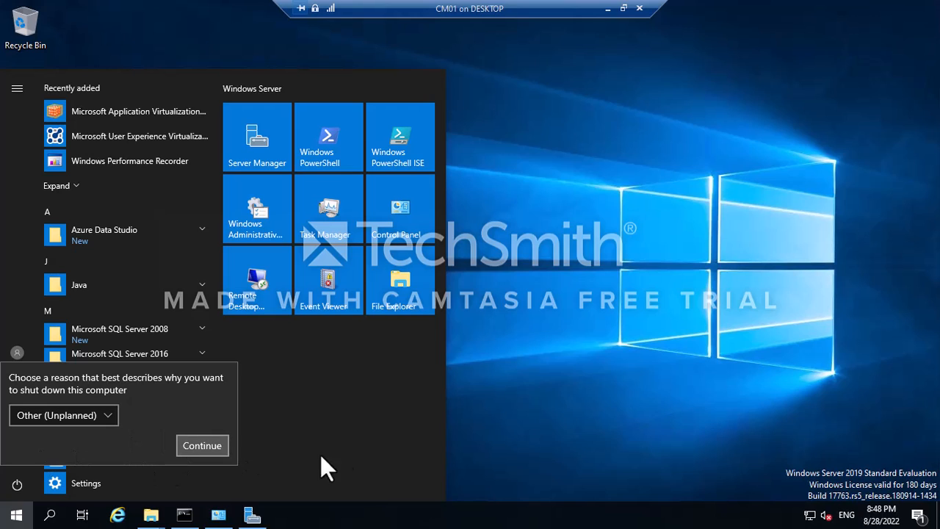
{"action": "left_click", "coordinate": [210, 452]}
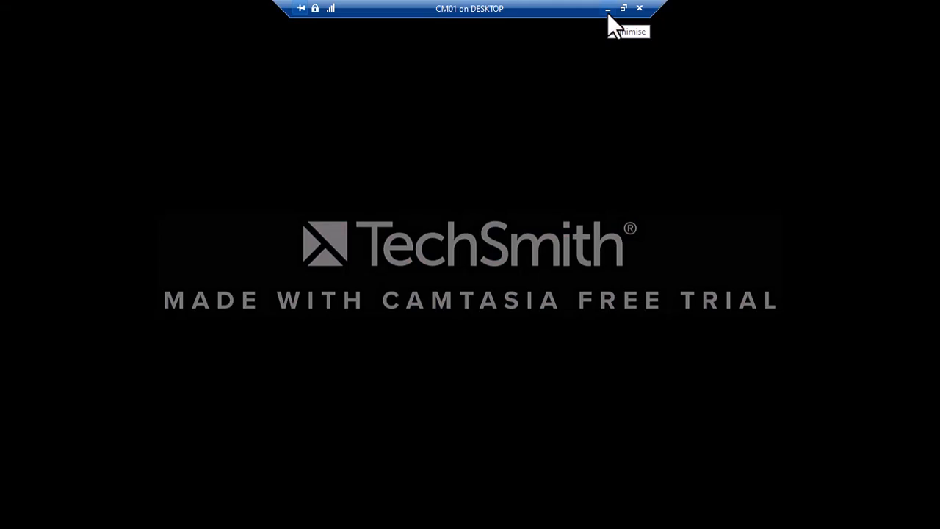
{"action": "left_click", "coordinate": [608, 13]}
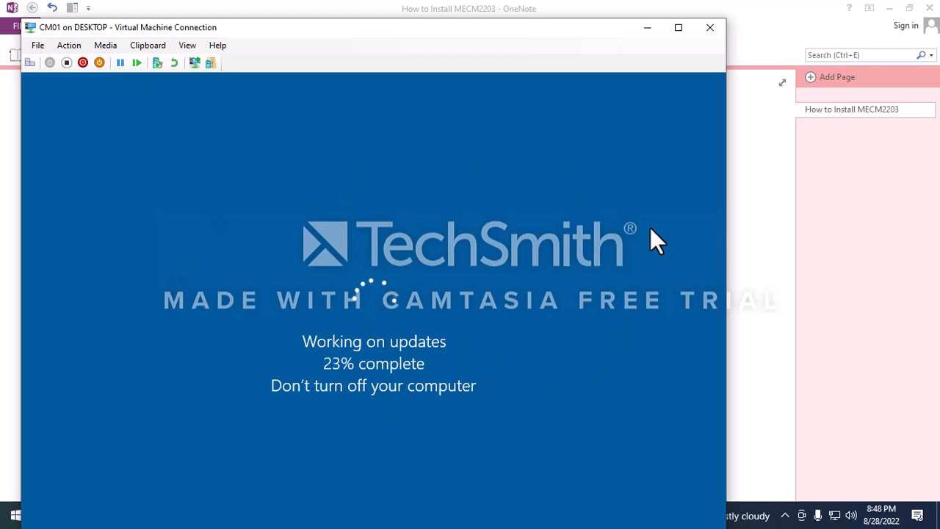
Mark the WSUS and port entries for CM01 as Done in the MECM2203 notes.
{"action": "left_click", "coordinate": [762, 187]}
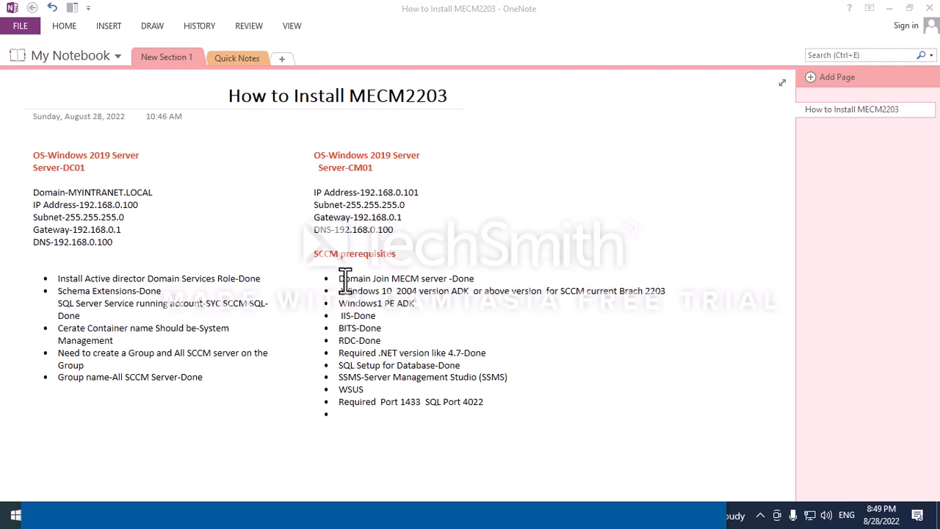
{"action": "left_click", "coordinate": [373, 390]}
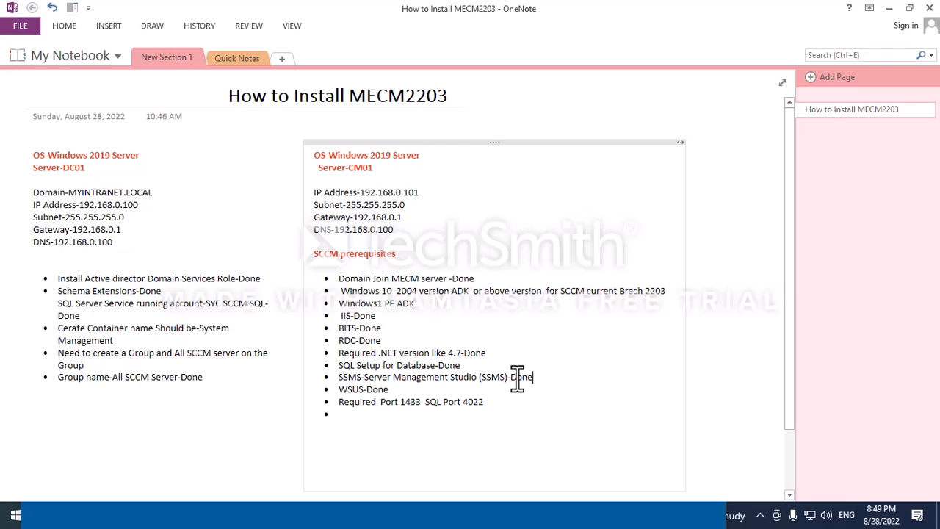
{"action": "left_click", "coordinate": [521, 514]}
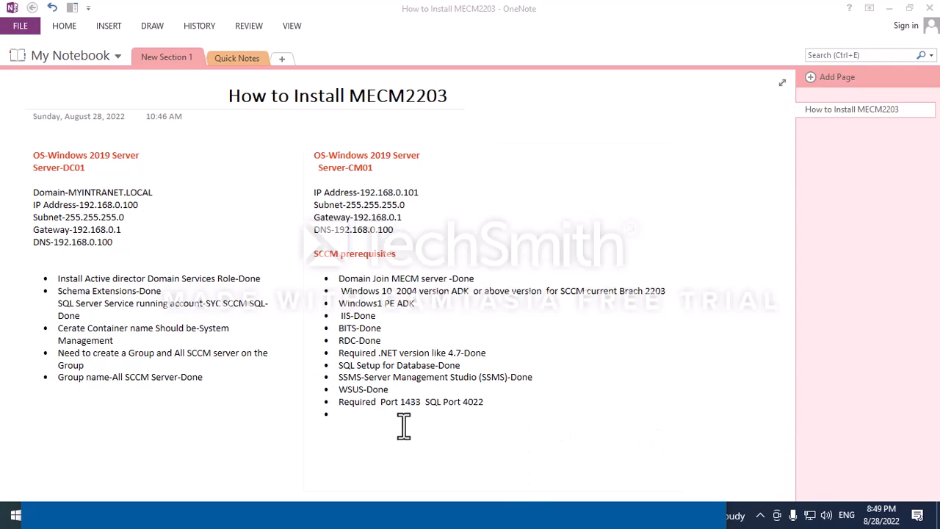
{"action": "left_click", "coordinate": [491, 401]}
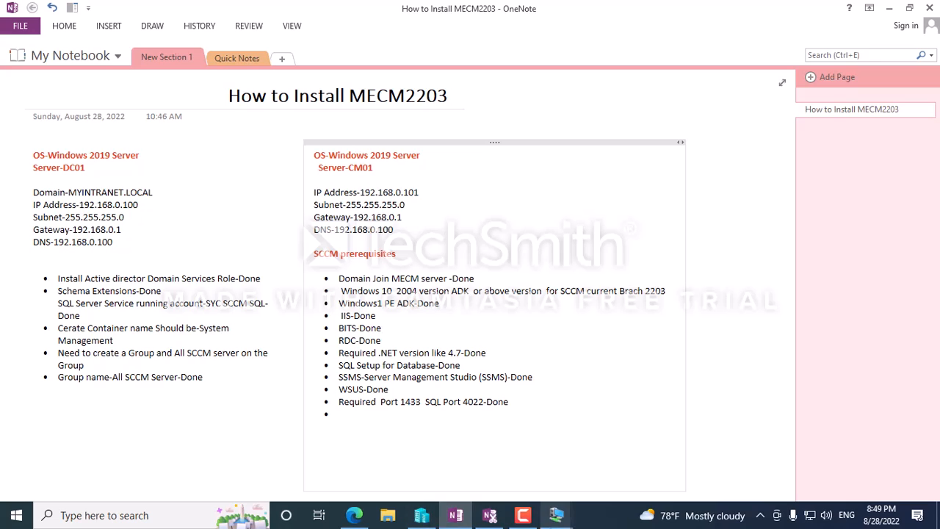
Check on the restarting CM01 VM, then bring it back full screen.
{"action": "left_click", "coordinate": [556, 515]}
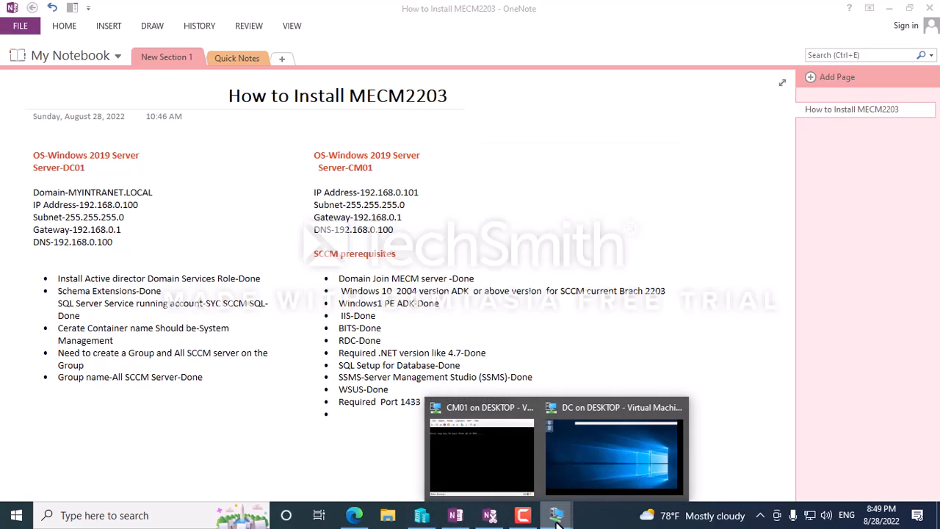
{"action": "left_click", "coordinate": [468, 451]}
{"action": "key", "text": "Return"}
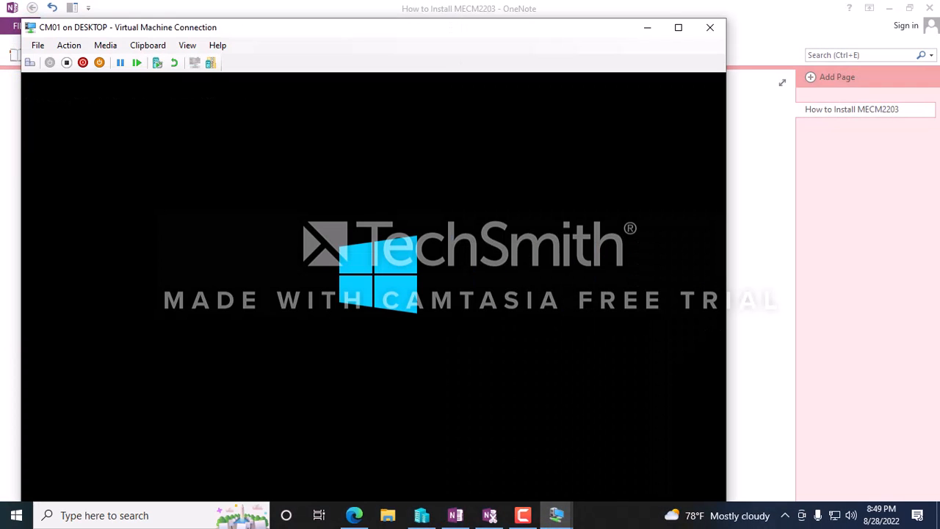
{"action": "left_click", "coordinate": [646, 30]}
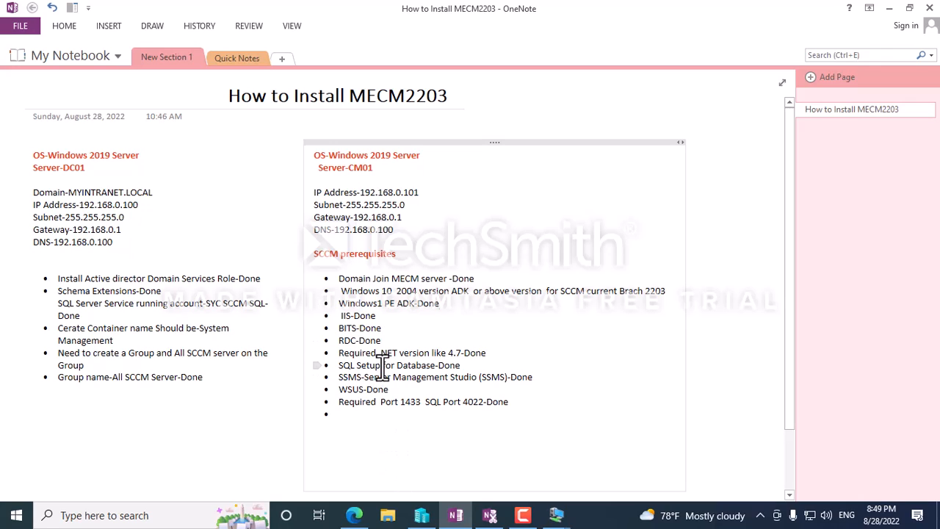
{"action": "left_click", "coordinate": [556, 515]}
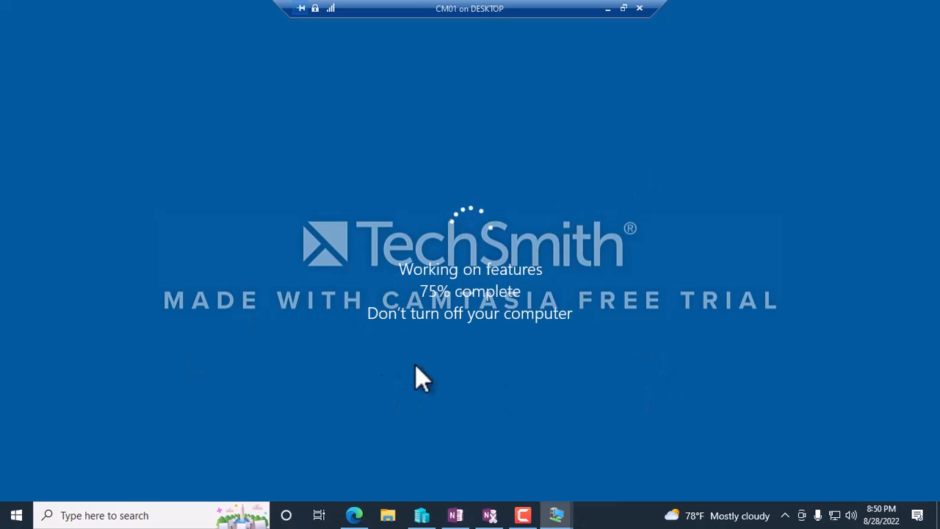
Delete the ndp48 and jre installer files from the desktop.
{"action": "left_click", "coordinate": [607, 9]}
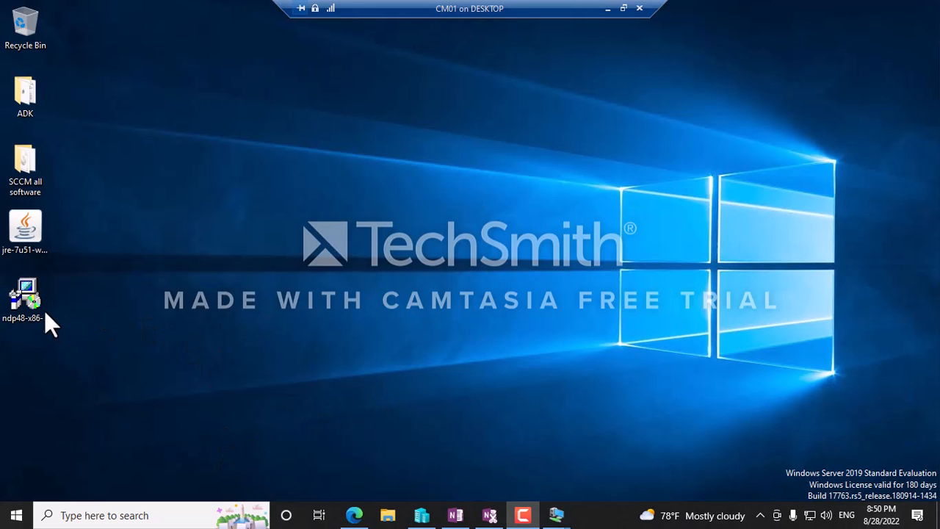
{"action": "left_click", "coordinate": [39, 308]}
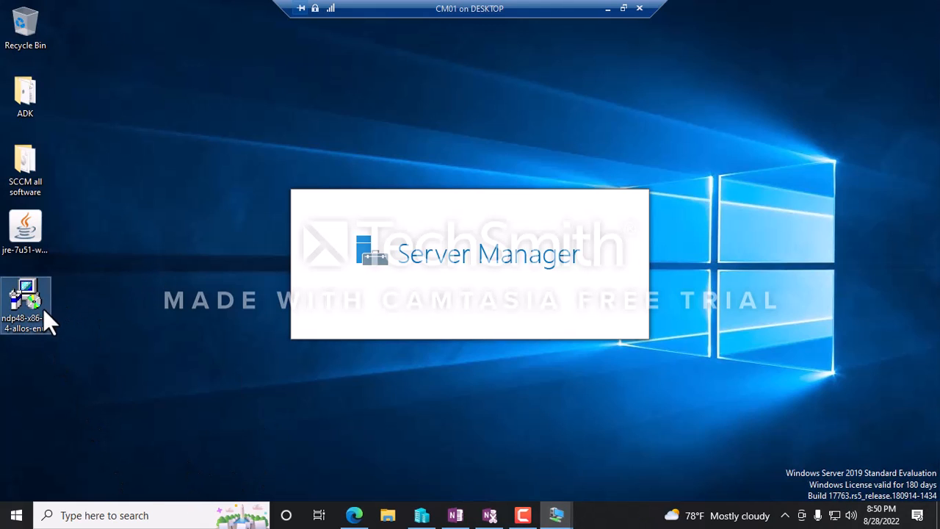
{"action": "left_click", "coordinate": [38, 243], "text": "ctrl"}
{"action": "right_click", "coordinate": [38, 243]}
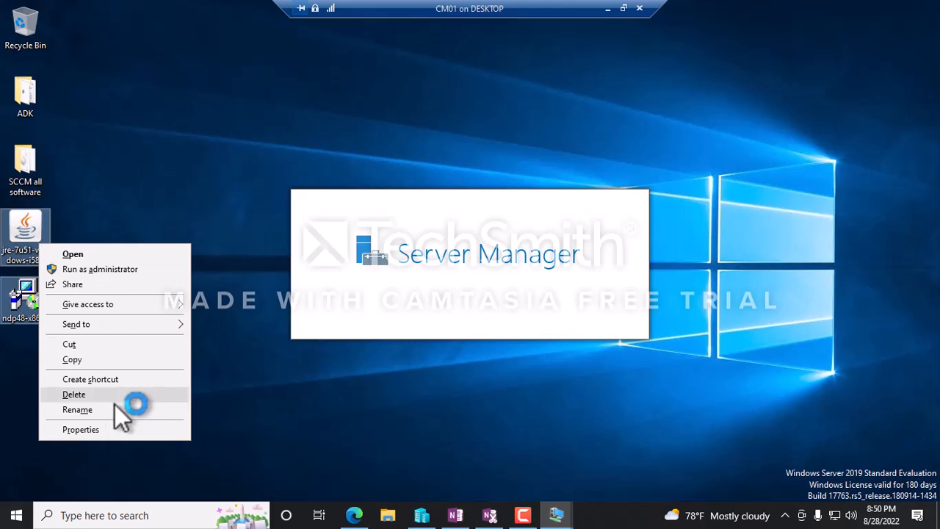
{"action": "left_click", "coordinate": [92, 395]}
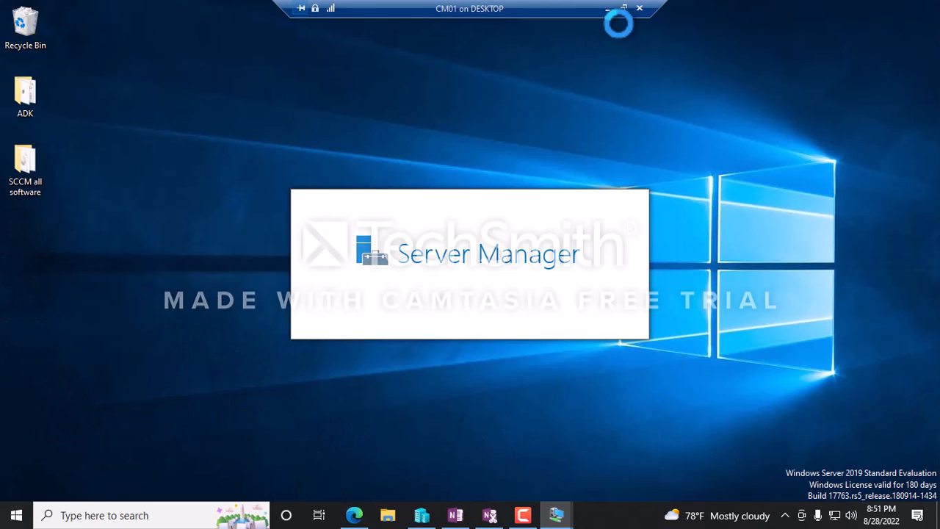
Empty the Recycle Bin and close Server Manager on CM01.
{"action": "right_click", "coordinate": [33, 22]}
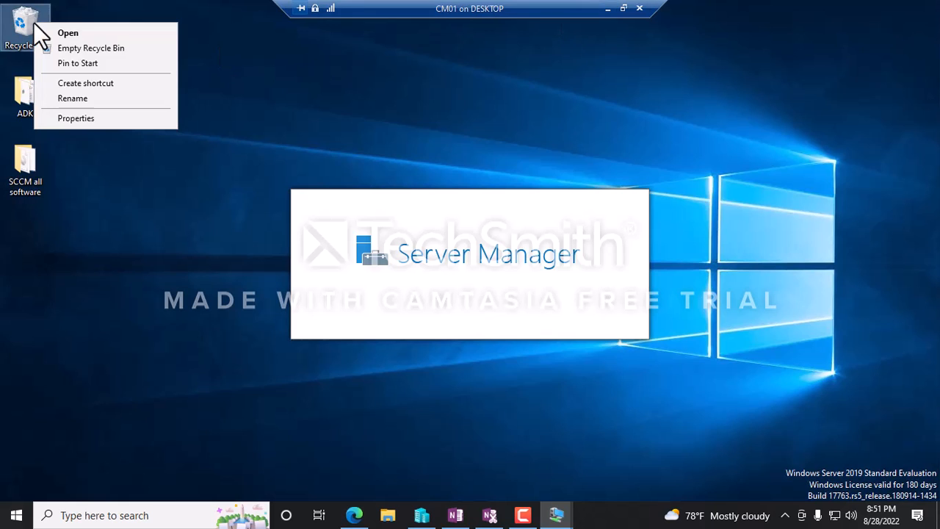
{"action": "left_click", "coordinate": [78, 48]}
{"action": "left_click", "coordinate": [522, 274]}
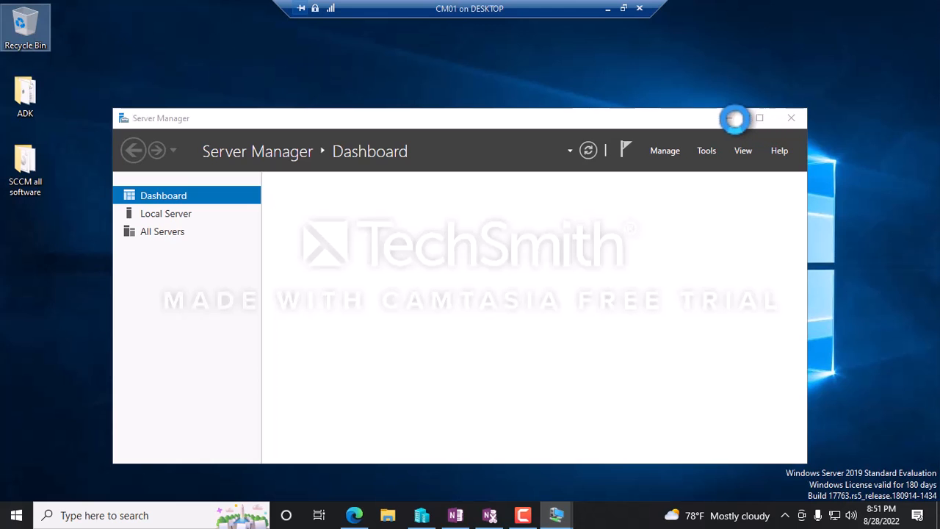
{"action": "left_click", "coordinate": [790, 120]}
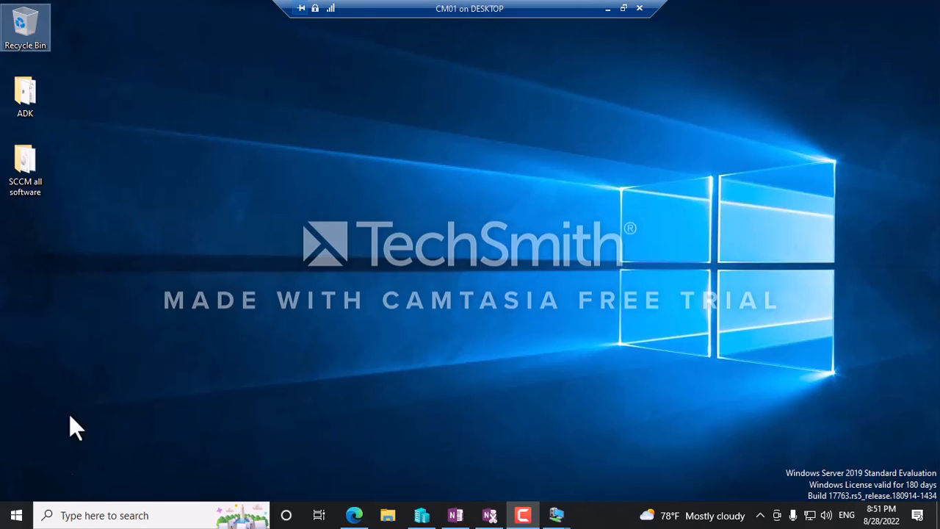
{"action": "left_click", "coordinate": [27, 518]}
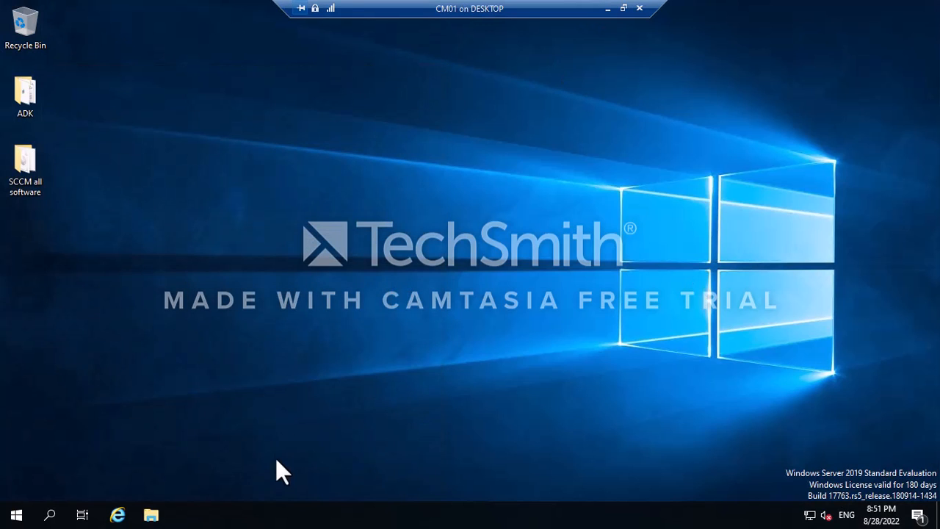
View This PC's drives in File Explorer, then relaunch Server Manager from Start.
{"action": "left_click", "coordinate": [150, 515]}
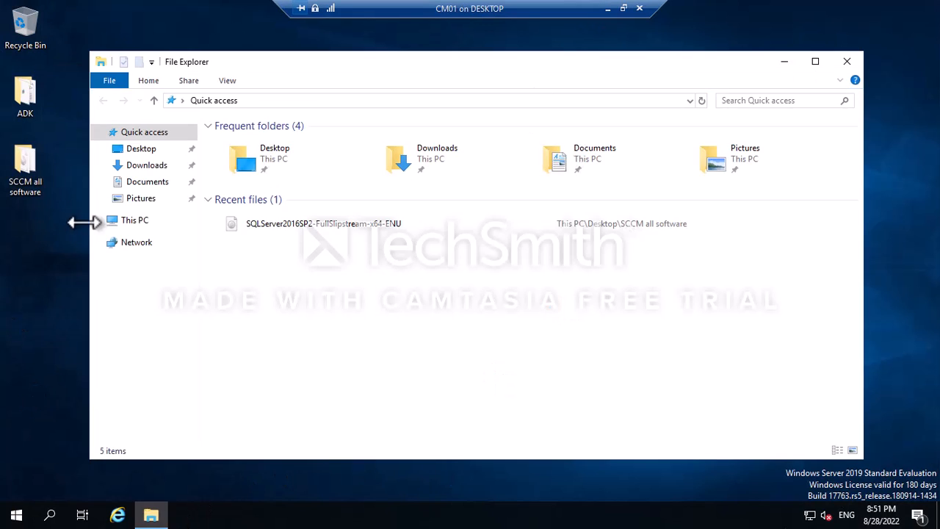
{"action": "left_click", "coordinate": [129, 220]}
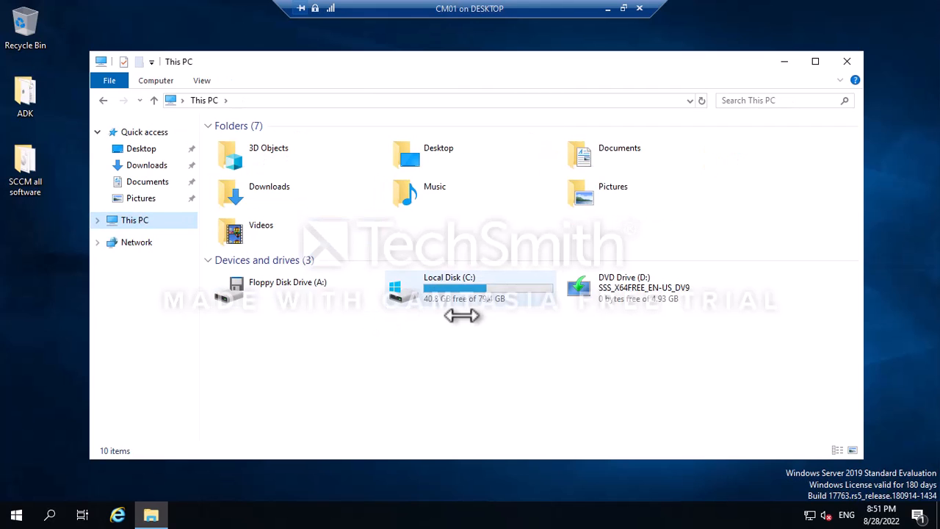
{"action": "mouse_move", "coordinate": [487, 287]}
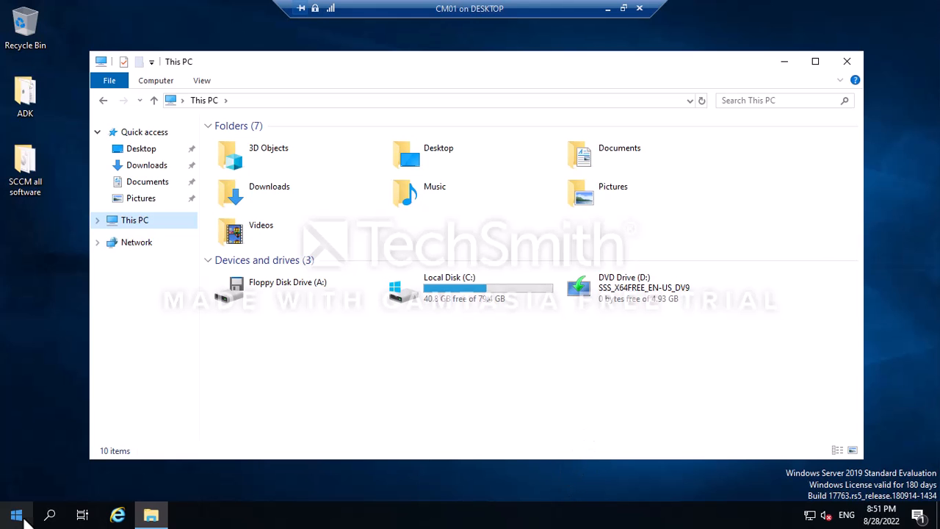
{"action": "left_click", "coordinate": [22, 519]}
{"action": "left_click", "coordinate": [265, 158]}
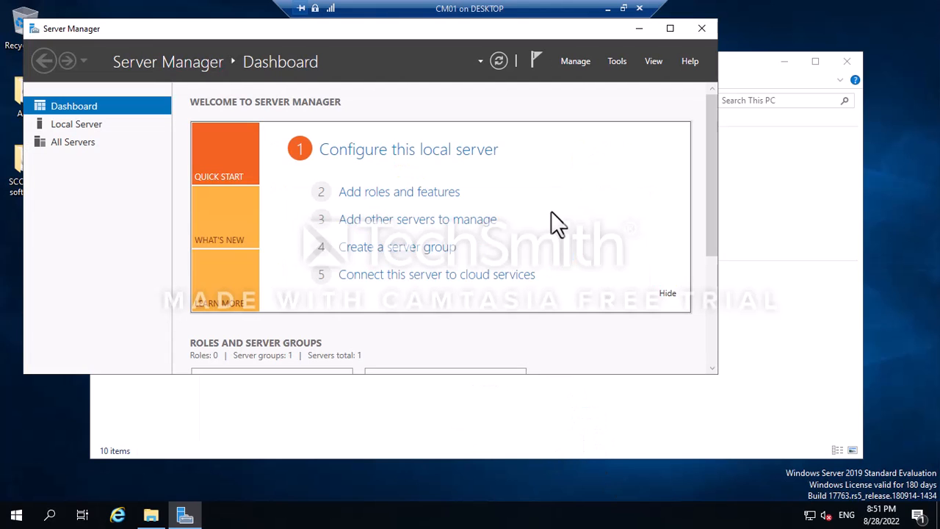
Review the WSUS post-deployment warning, then launch Windows Server Update Services via a 'wsus' search.
{"action": "left_click", "coordinate": [534, 59]}
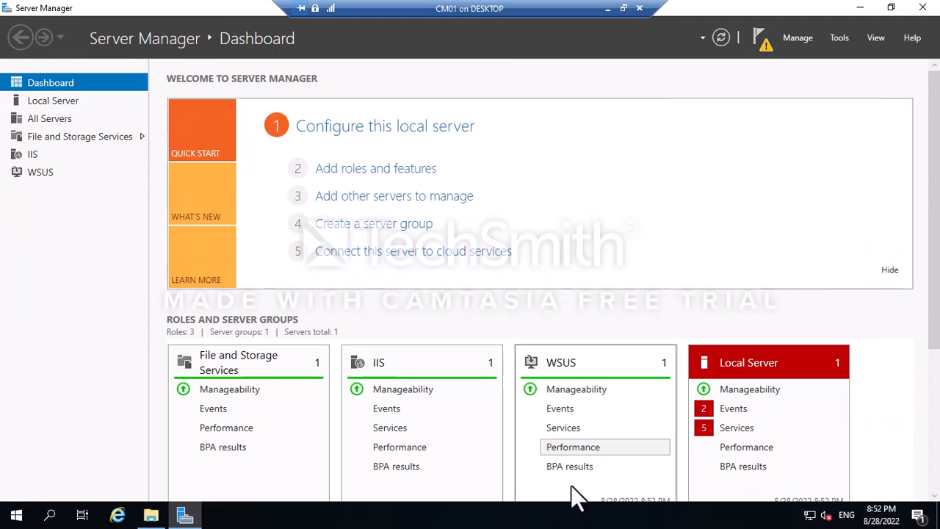
{"action": "left_click", "coordinate": [761, 40]}
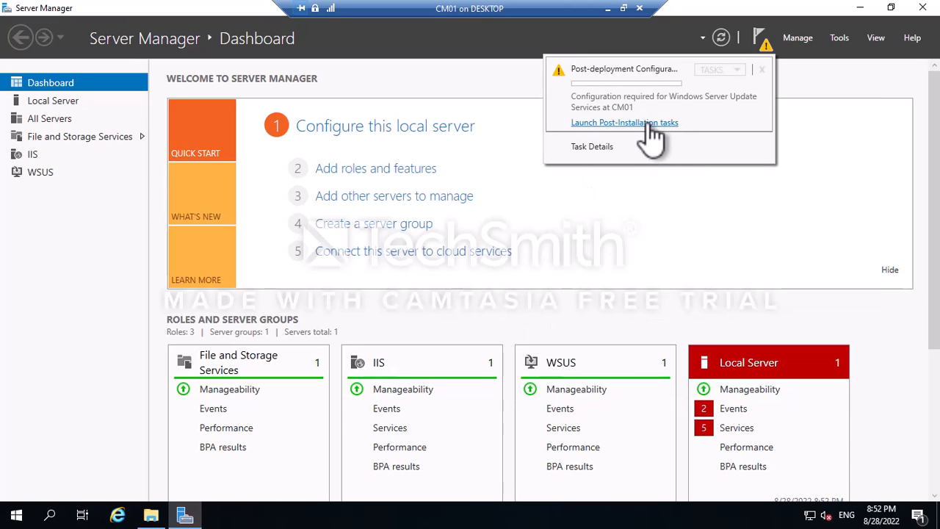
{"action": "left_click", "coordinate": [16, 515]}
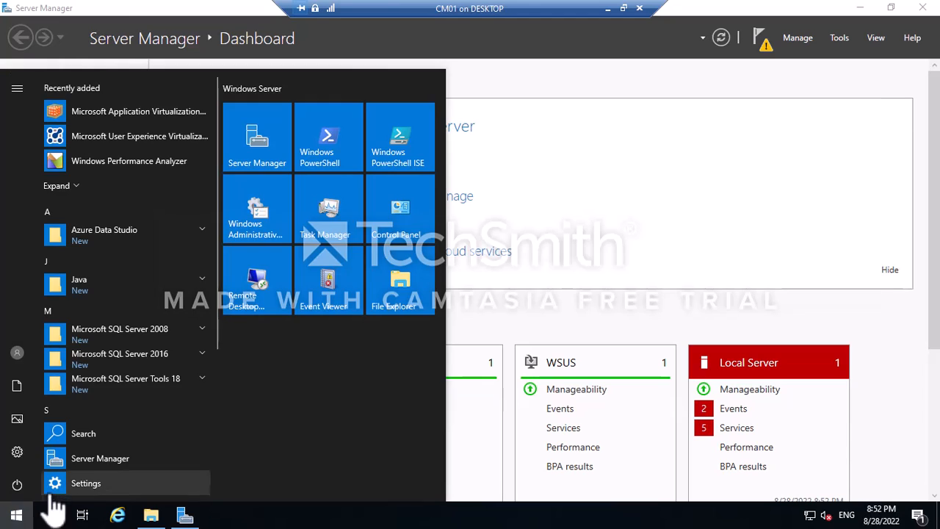
{"action": "left_click", "coordinate": [51, 516]}
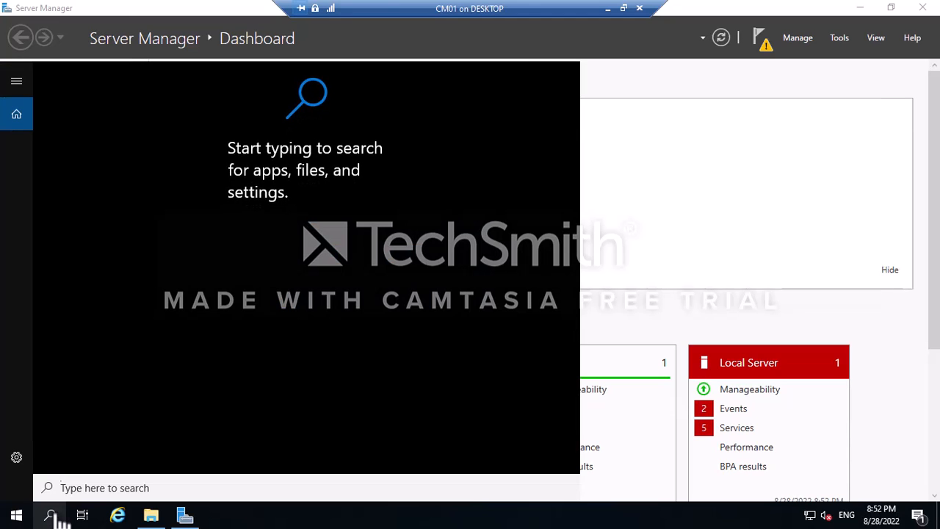
{"action": "type", "text": "sus"}
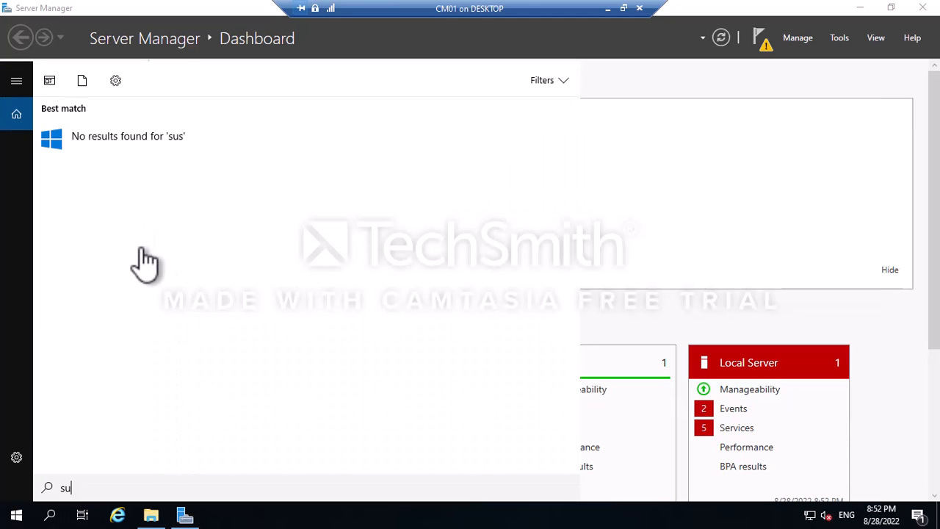
{"action": "key", "text": "BackSpace"}
{"action": "key", "text": "BackSpace"}
{"action": "type", "text": "wsus"}
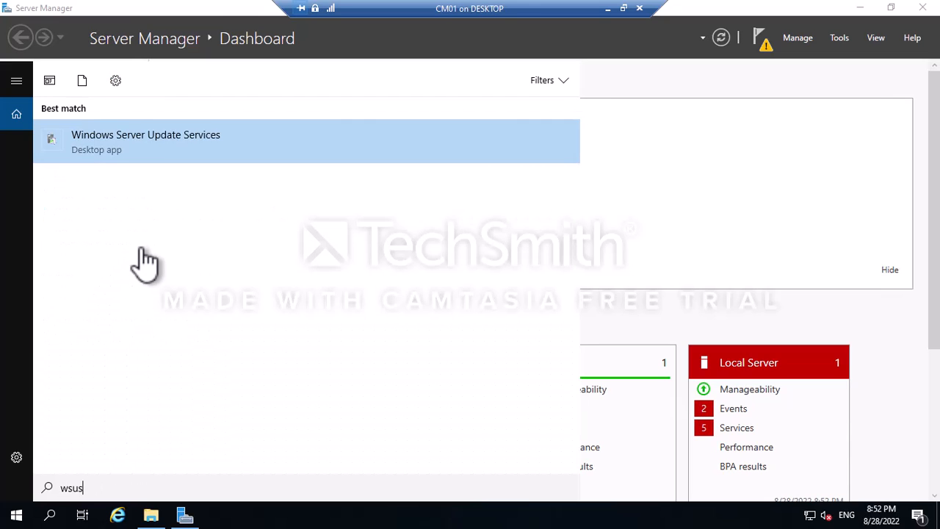
{"action": "left_click", "coordinate": [170, 147]}
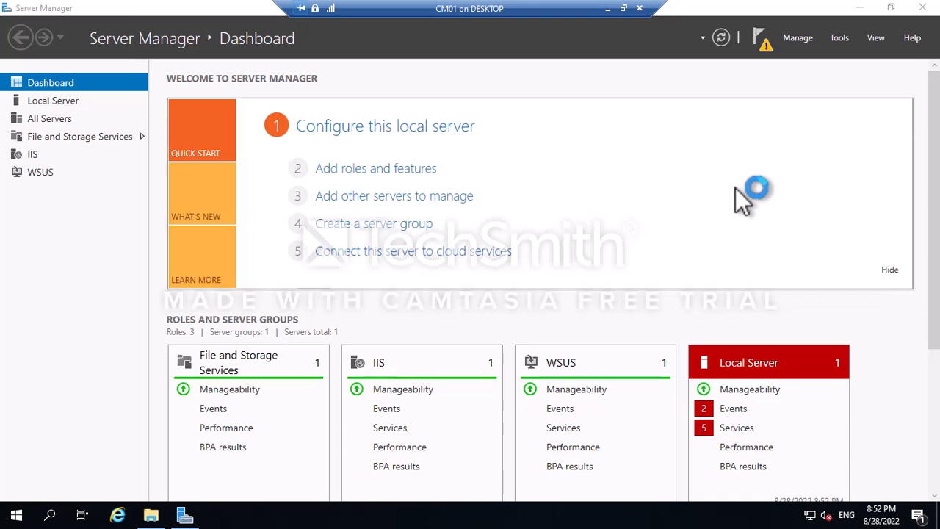
Run WSUS post-installation tasks with database instance CM01 and path C:\WSUS, then refresh the dashboard.
{"action": "left_click", "coordinate": [764, 43]}
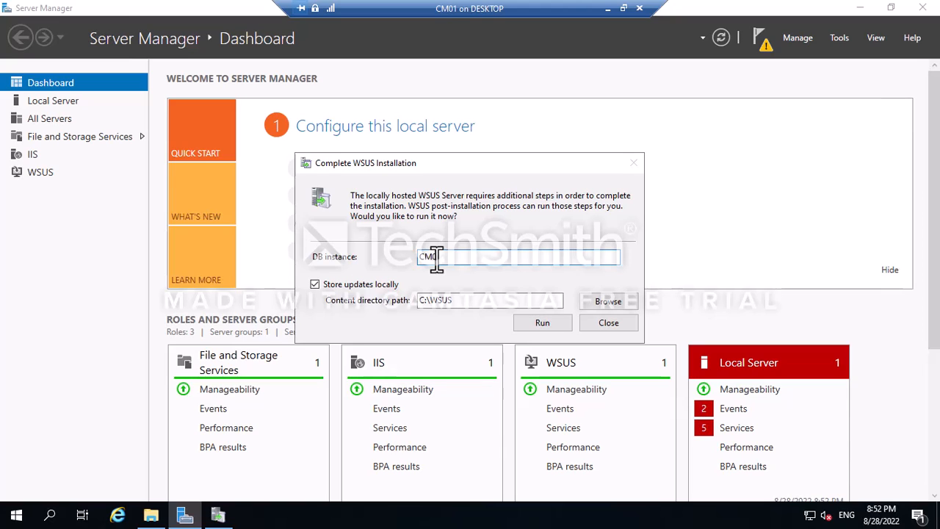
{"action": "left_click", "coordinate": [543, 324]}
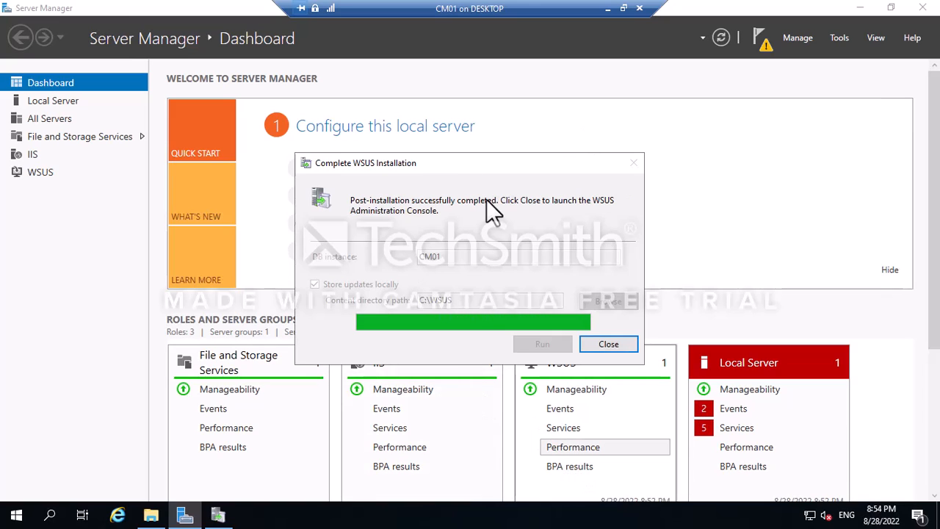
{"action": "left_click", "coordinate": [628, 346]}
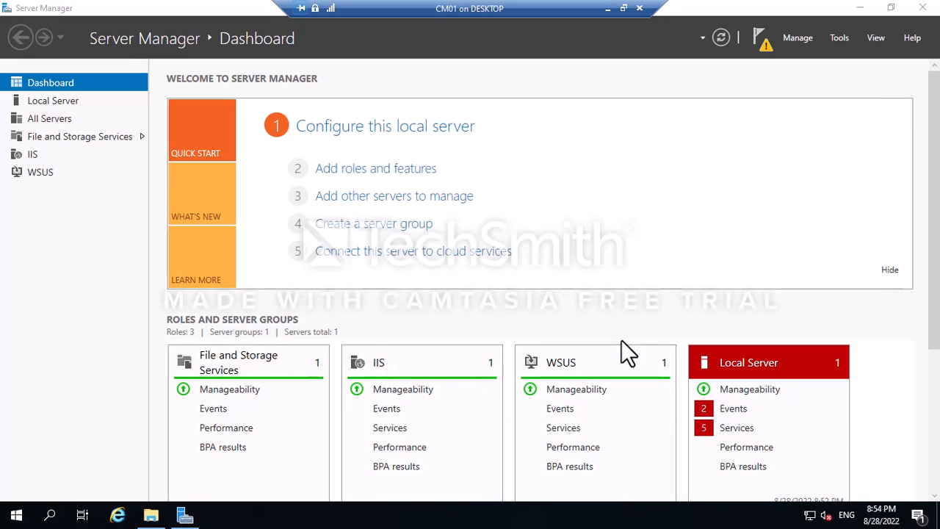
{"action": "left_click", "coordinate": [719, 38]}
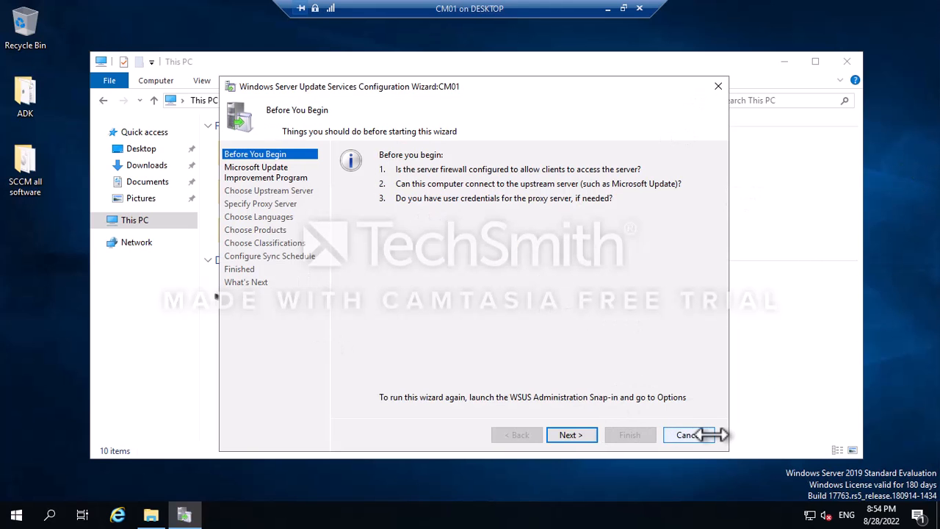
Cancel the WSUS configuration wizard, close Update Services and This PC, and refresh the desktop.
{"action": "left_click", "coordinate": [691, 435]}
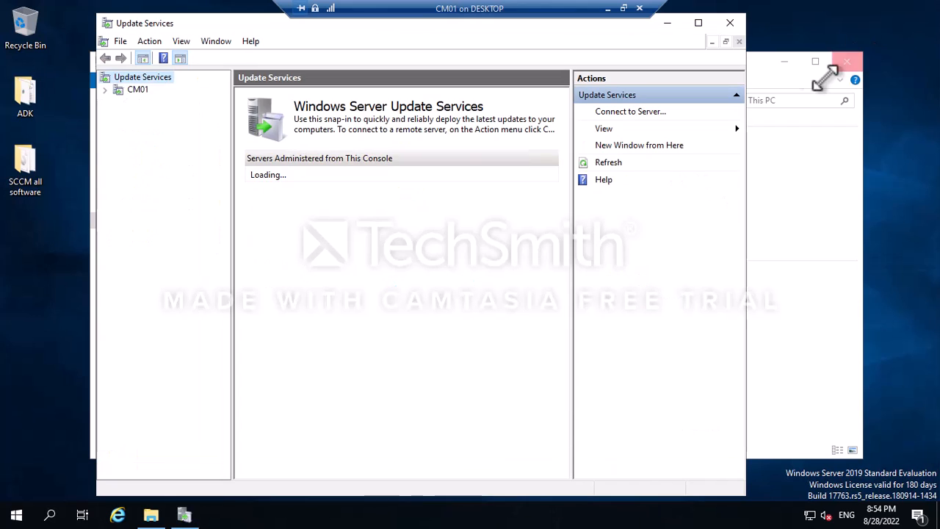
{"action": "left_click", "coordinate": [729, 23]}
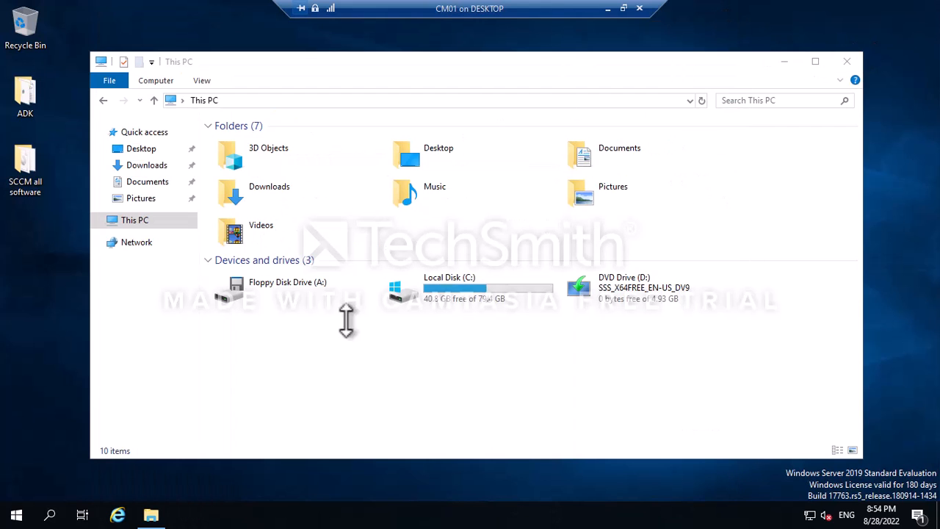
{"action": "left_click", "coordinate": [846, 62]}
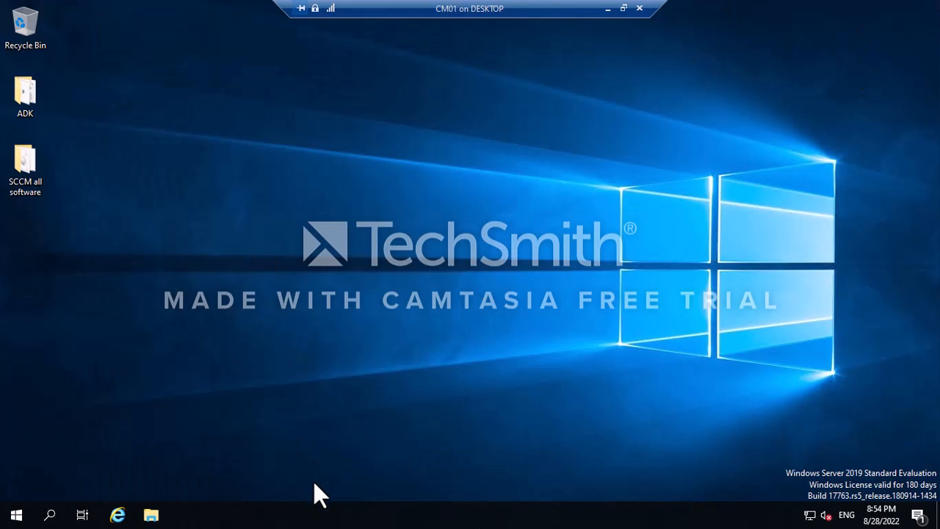
{"action": "right_click", "coordinate": [252, 143]}
{"action": "left_click", "coordinate": [294, 185]}
Open C:\MEM_Configmgr_2203 and launch the Configuration Manager splash setup.
{"action": "double_click", "coordinate": [25, 192]}
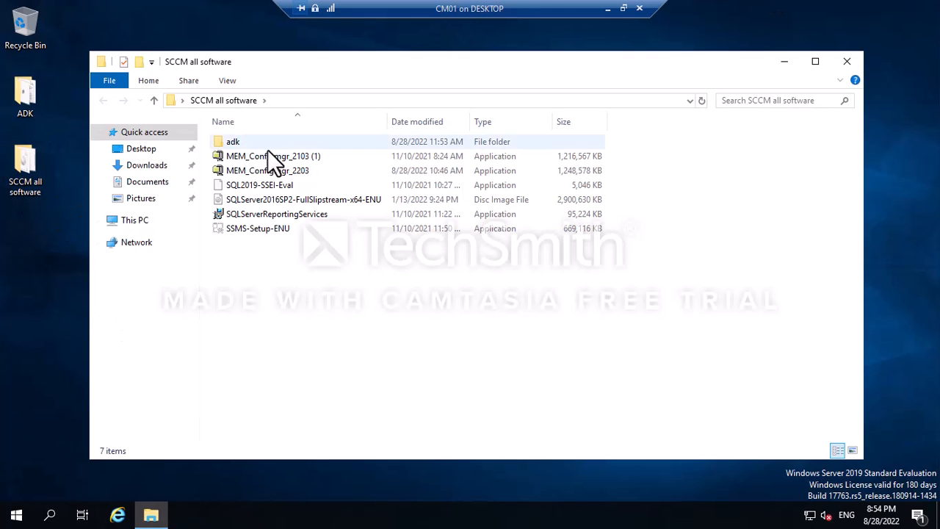
{"action": "left_click", "coordinate": [129, 222]}
{"action": "double_click", "coordinate": [518, 293]}
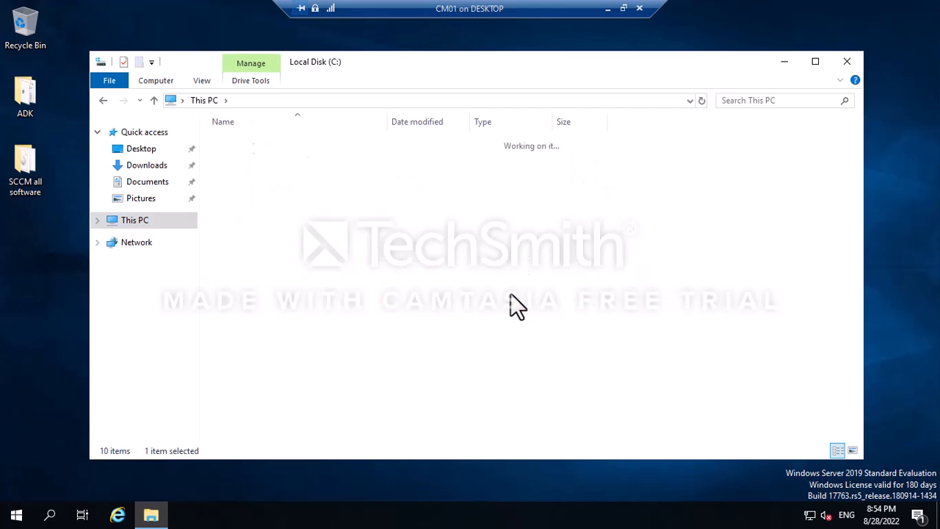
{"action": "double_click", "coordinate": [252, 155]}
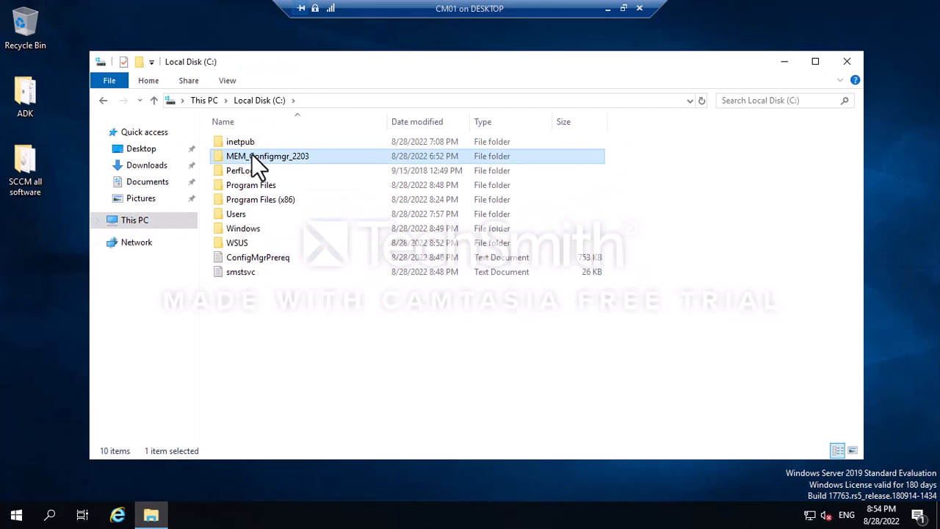
{"action": "double_click", "coordinate": [240, 186]}
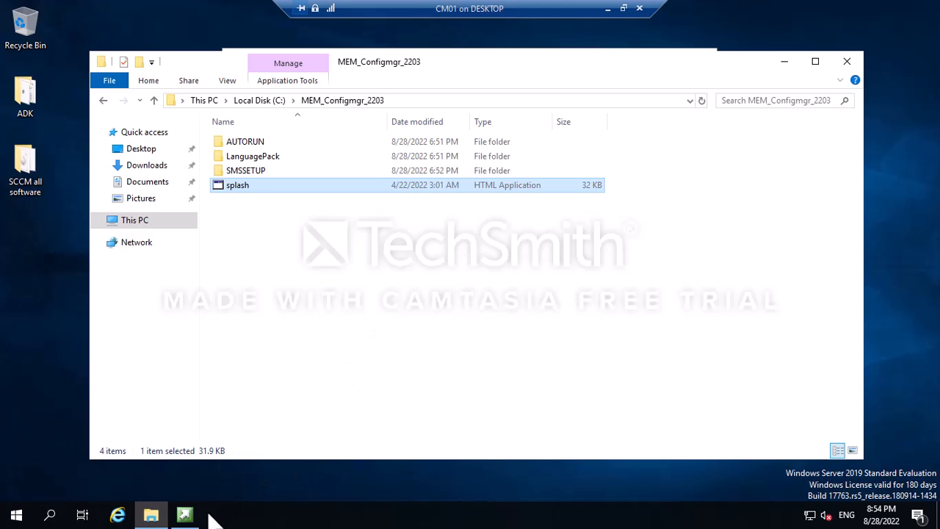
{"action": "left_click", "coordinate": [185, 516]}
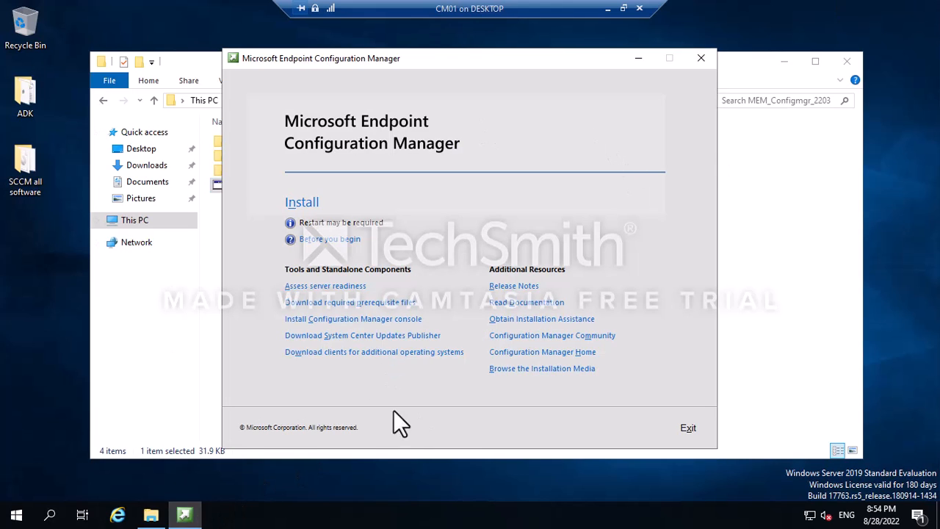
In the Setup Downloader, create and select Desktop\New folder as the prerequisite download location.
{"action": "left_click", "coordinate": [371, 302]}
{"action": "left_click", "coordinate": [613, 248]}
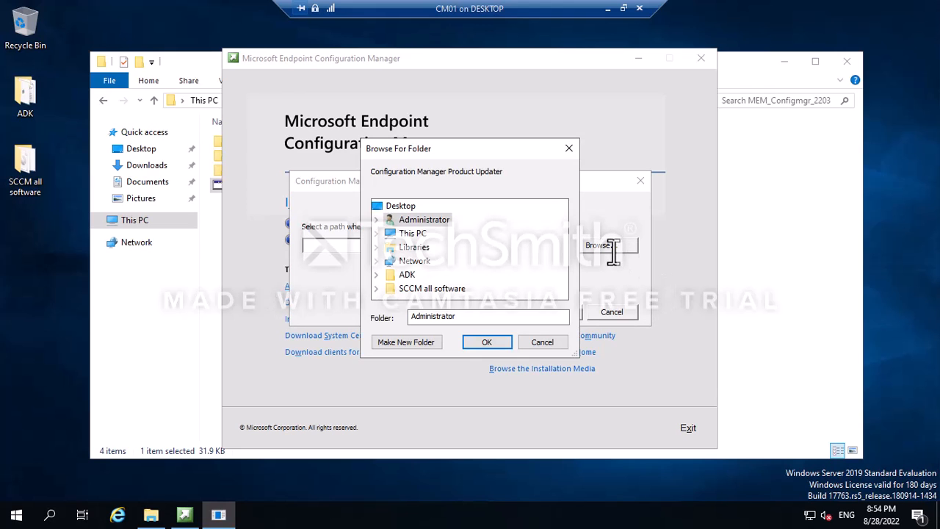
{"action": "left_click", "coordinate": [422, 233]}
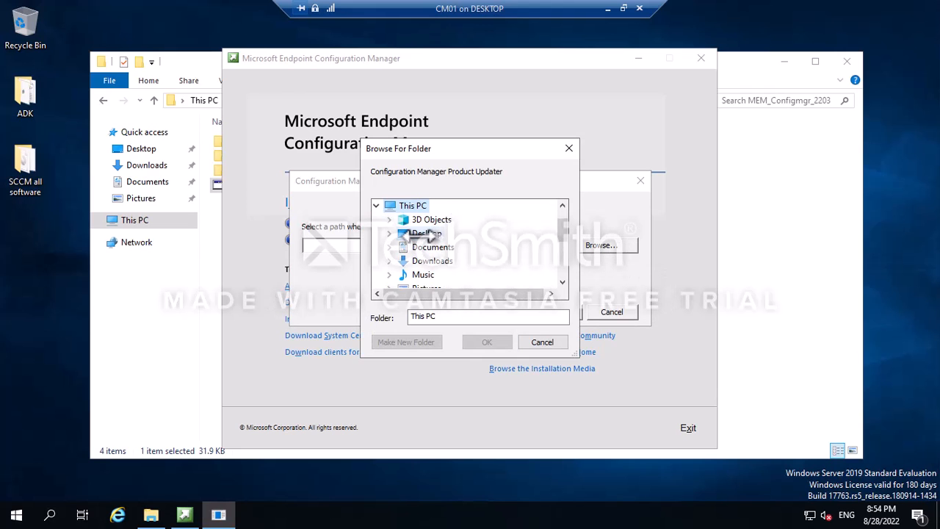
{"action": "left_click", "coordinate": [427, 234]}
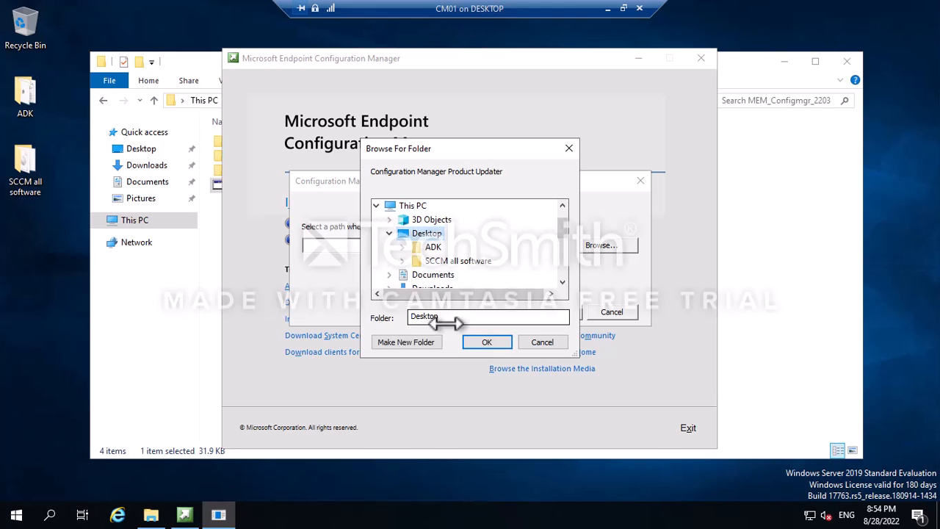
{"action": "left_click", "coordinate": [406, 342]}
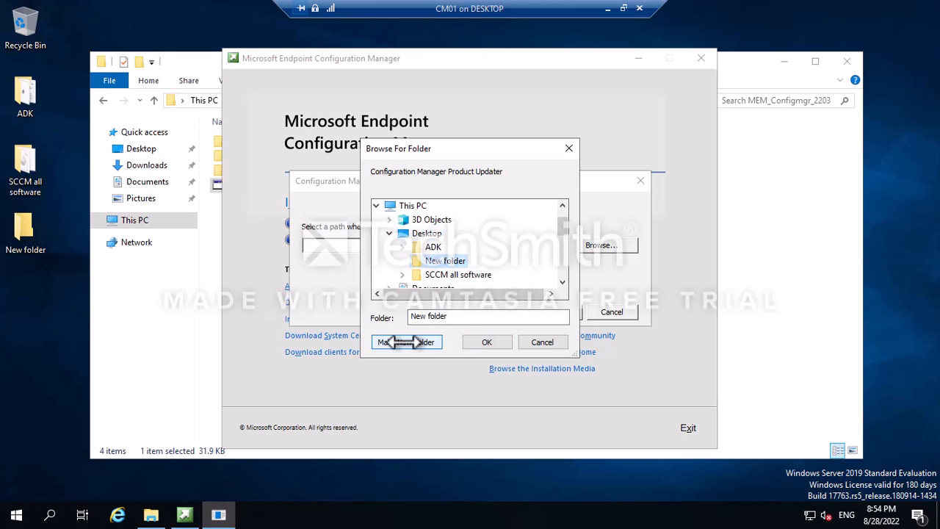
{"action": "right_click", "coordinate": [430, 260]}
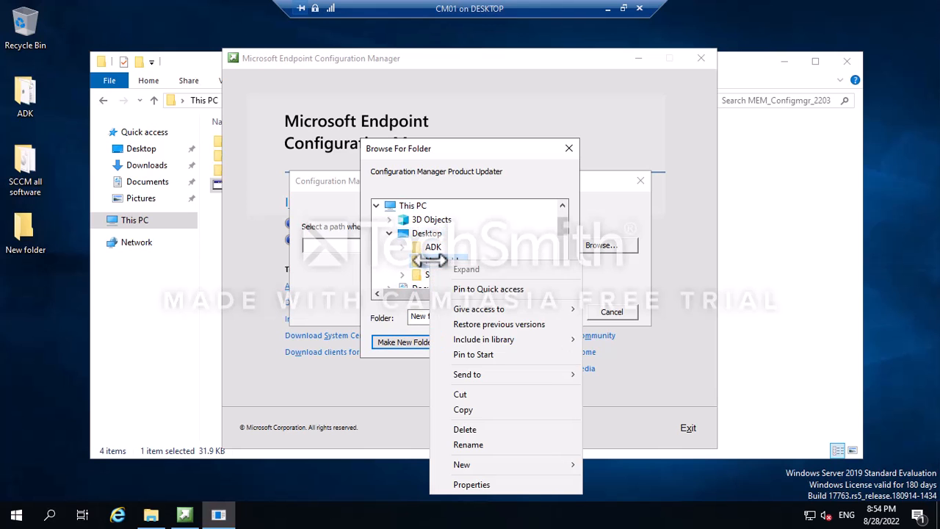
{"action": "left_click", "coordinate": [426, 259]}
{"action": "left_click", "coordinate": [479, 342]}
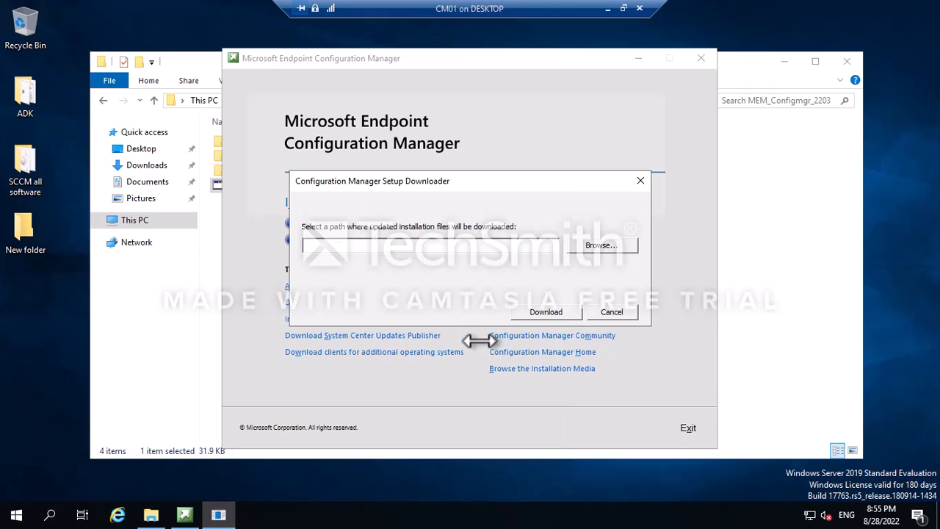
Start the prerequisite download, then minimize and restore the installer launcher.
{"action": "left_click", "coordinate": [545, 312]}
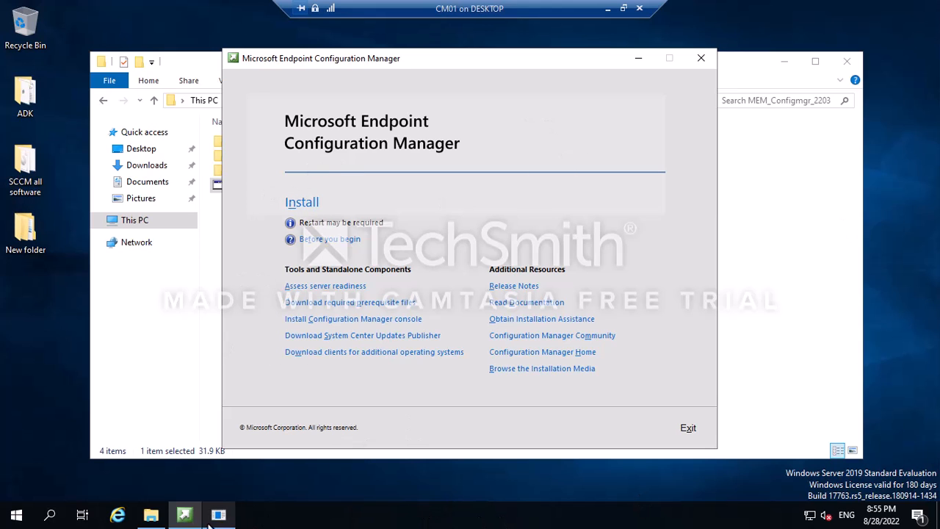
{"action": "left_click", "coordinate": [184, 514]}
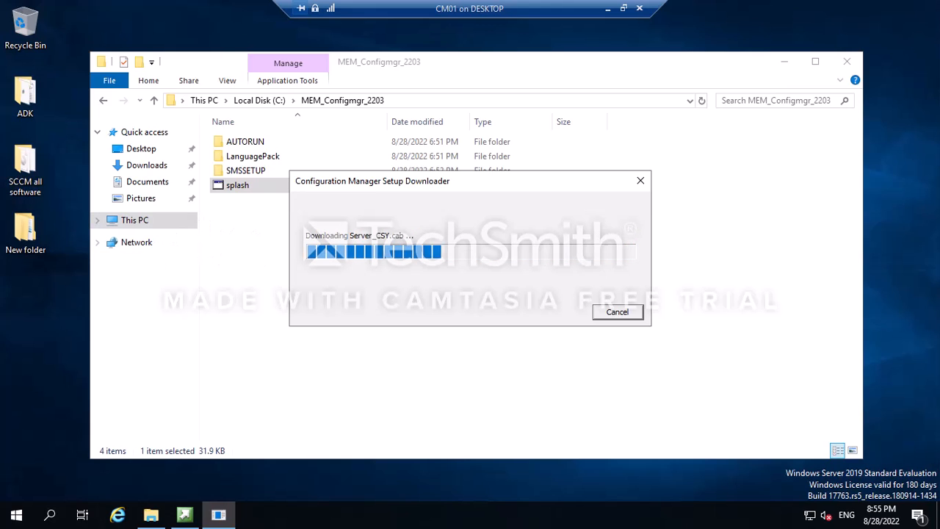
{"action": "left_click", "coordinate": [193, 517]}
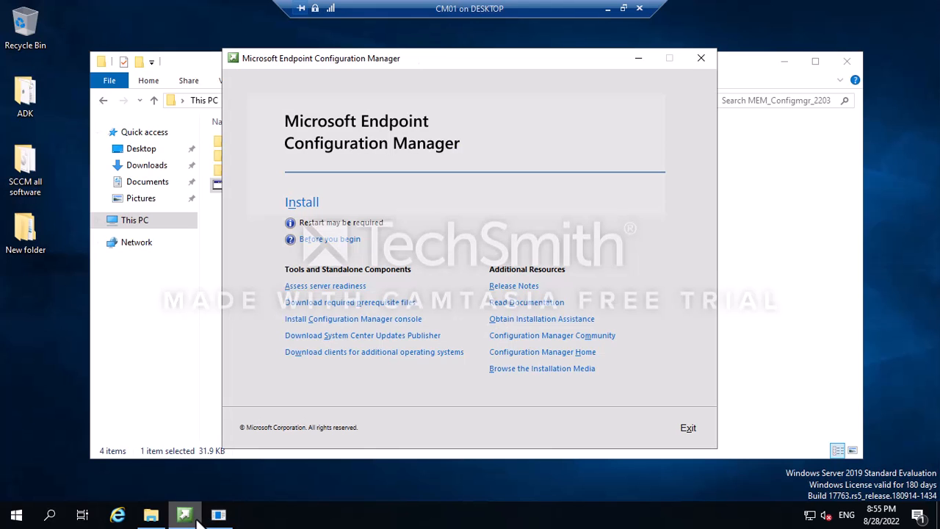
Start the setup wizard and confirm a typical primary site installation.
{"action": "left_click", "coordinate": [308, 205]}
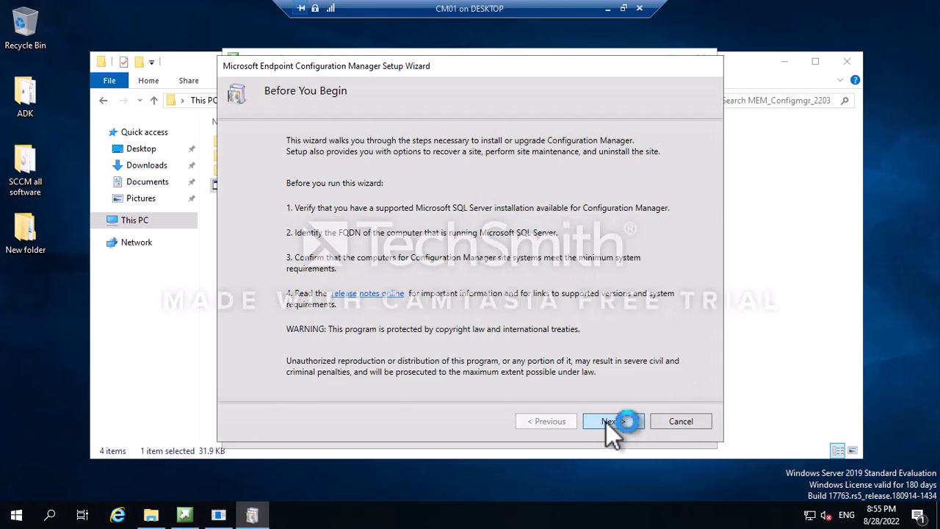
{"action": "left_click", "coordinate": [606, 421]}
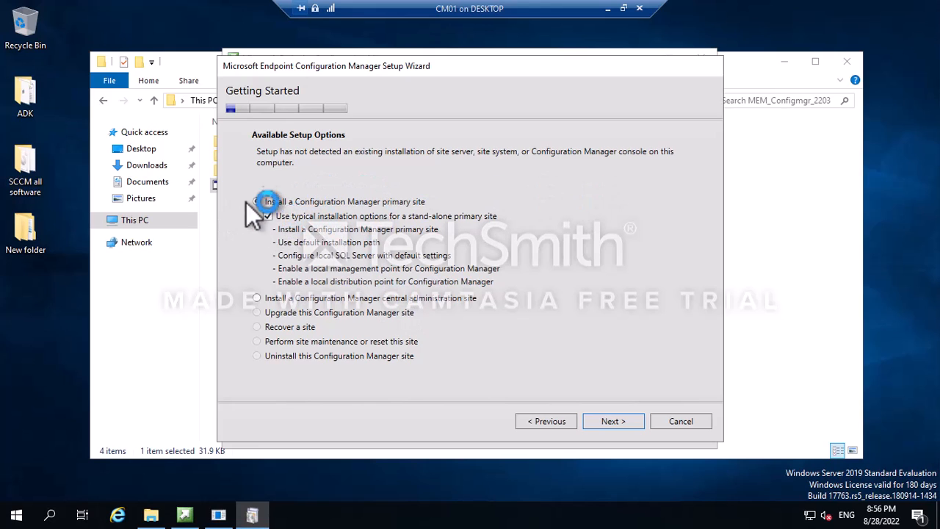
{"action": "left_click", "coordinate": [614, 421]}
{"action": "left_click", "coordinate": [514, 319]}
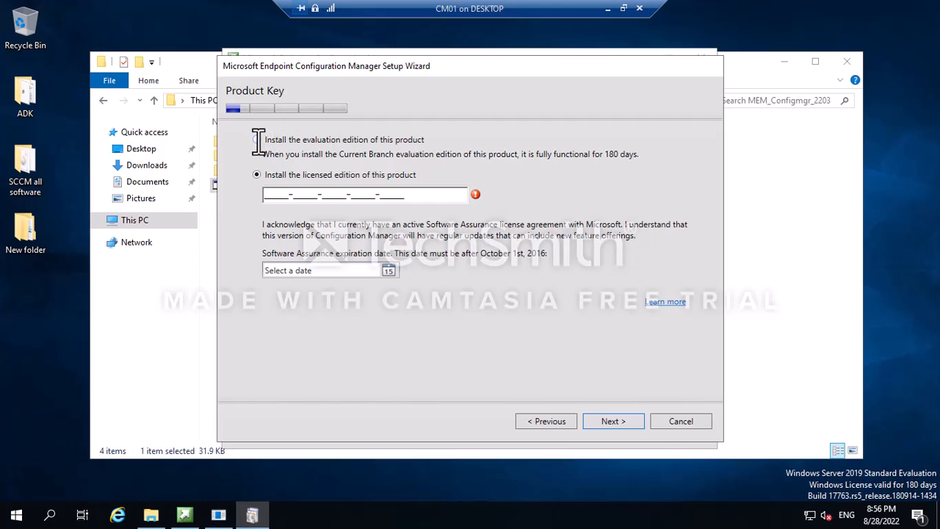
Choose the evaluation edition and accept the product, SQL Server Express and Native Client license terms.
{"action": "left_click", "coordinate": [256, 139]}
{"action": "left_click", "coordinate": [614, 421]}
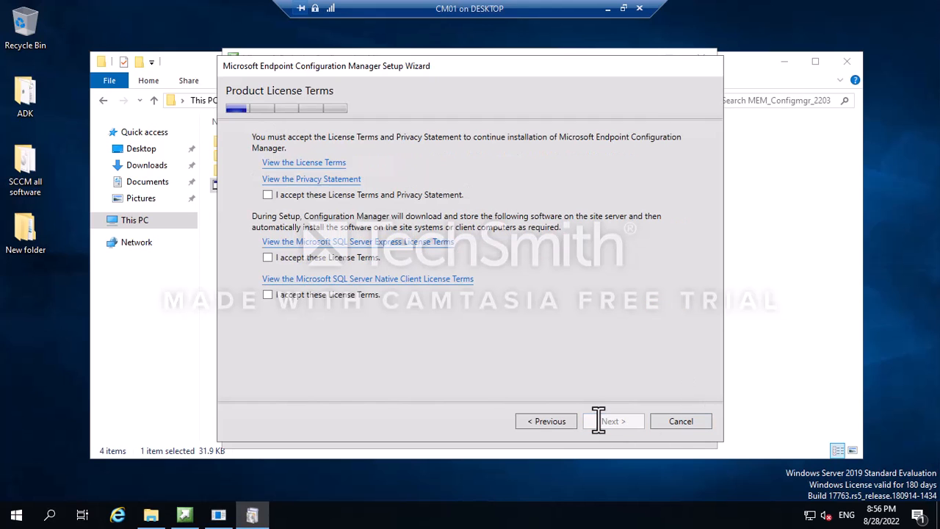
{"action": "left_click", "coordinate": [268, 196]}
{"action": "left_click", "coordinate": [268, 257]}
{"action": "left_click", "coordinate": [267, 295]}
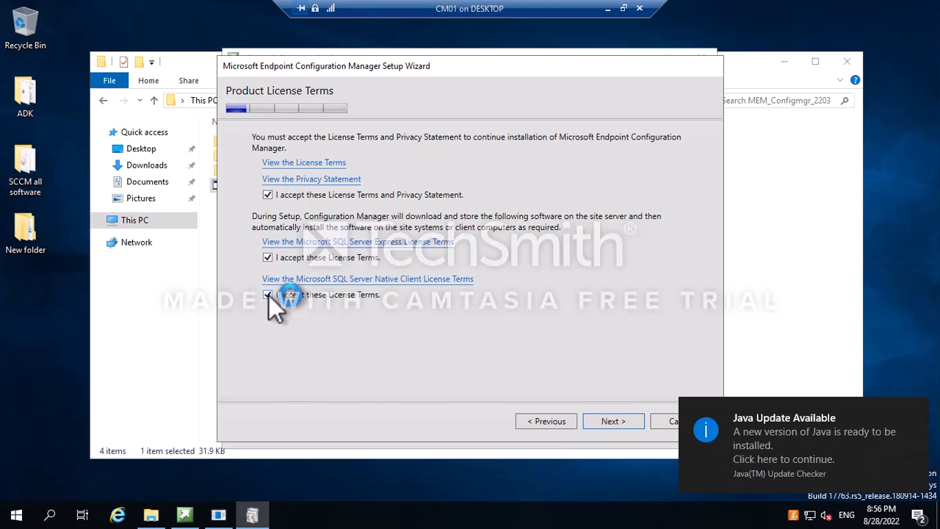
{"action": "left_click", "coordinate": [616, 421]}
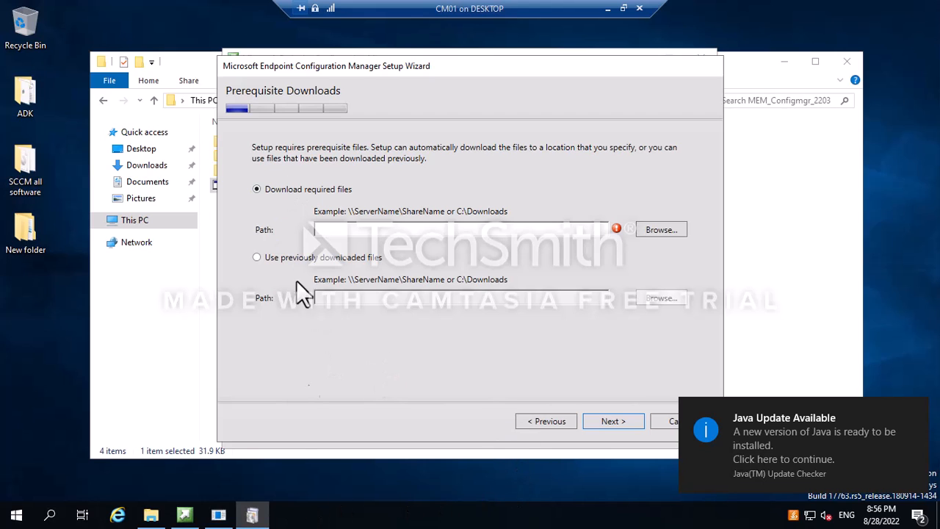
{"action": "left_click", "coordinate": [184, 514]}
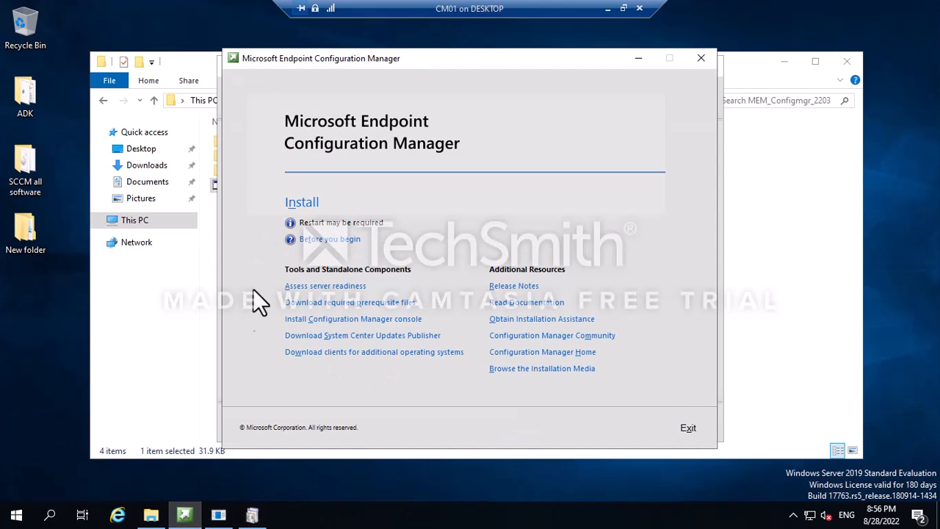
Move the Setup Downloader and launcher windows aside while the prerequisite files download.
{"action": "left_click", "coordinate": [234, 514]}
{"action": "left_click_drag", "start_coordinate": [412, 192], "coordinate": [450, 165]}
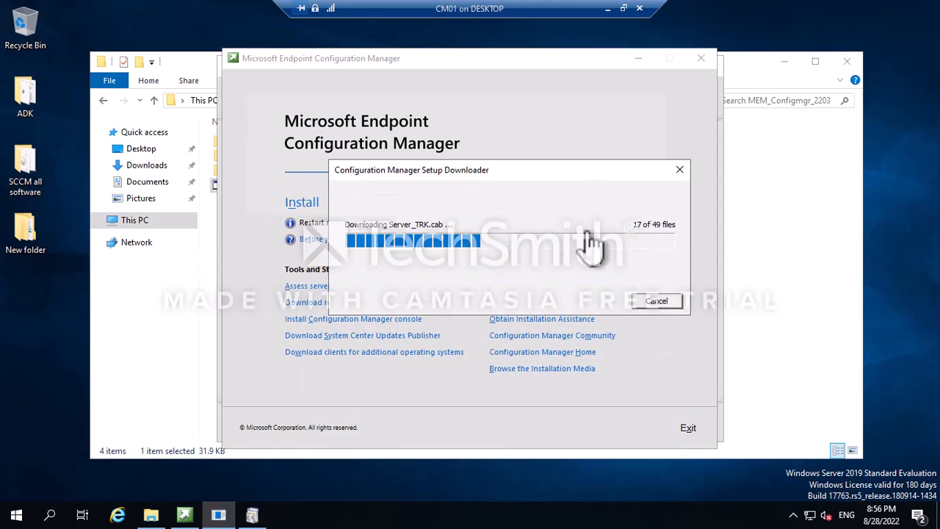
{"action": "left_click", "coordinate": [219, 106]}
{"action": "left_click_drag", "start_coordinate": [507, 63], "coordinate": [497, 299]}
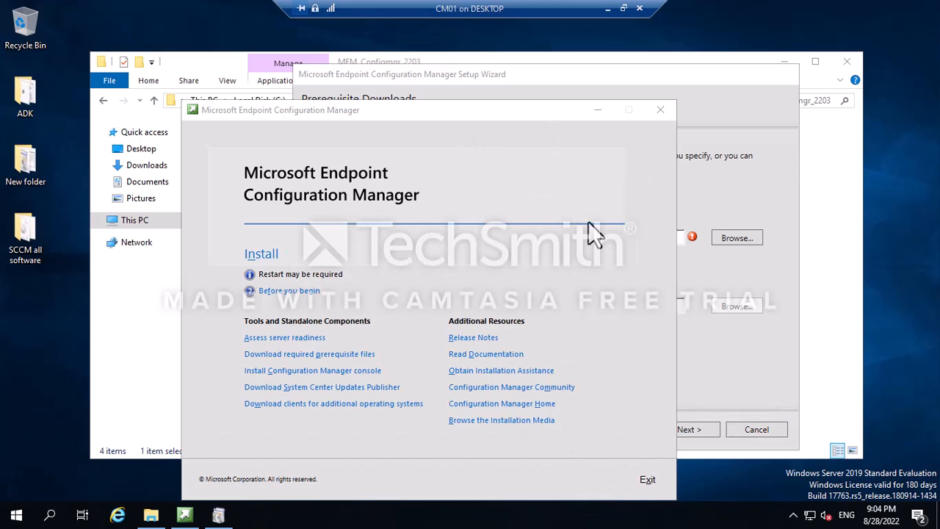
Use the previously downloaded prerequisites in Desktop\New folder and continue through verification.
{"action": "left_click", "coordinate": [515, 114]}
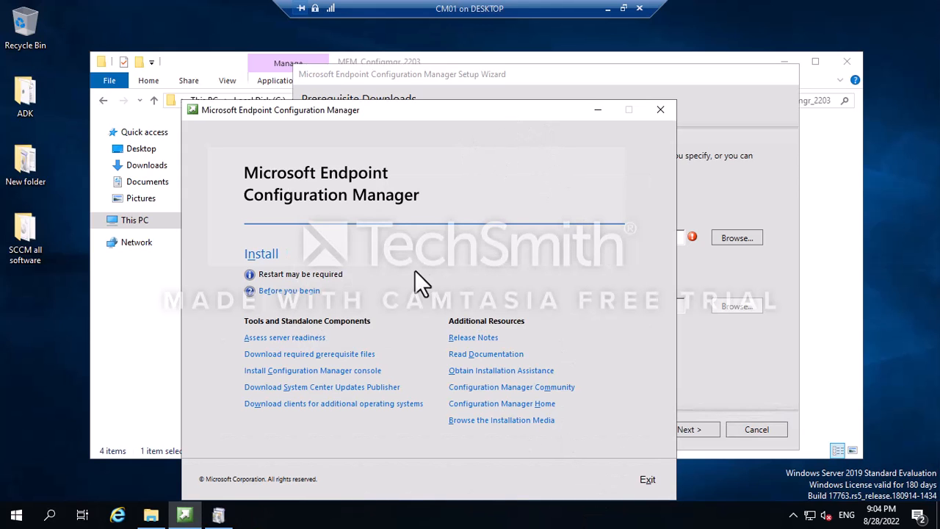
{"action": "left_click", "coordinate": [598, 109]}
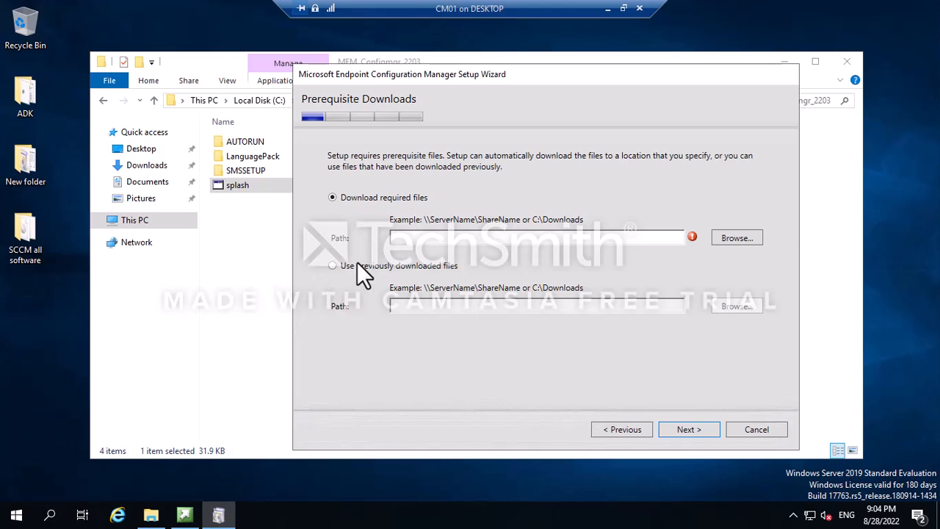
{"action": "left_click", "coordinate": [332, 266]}
{"action": "left_click", "coordinate": [738, 306]}
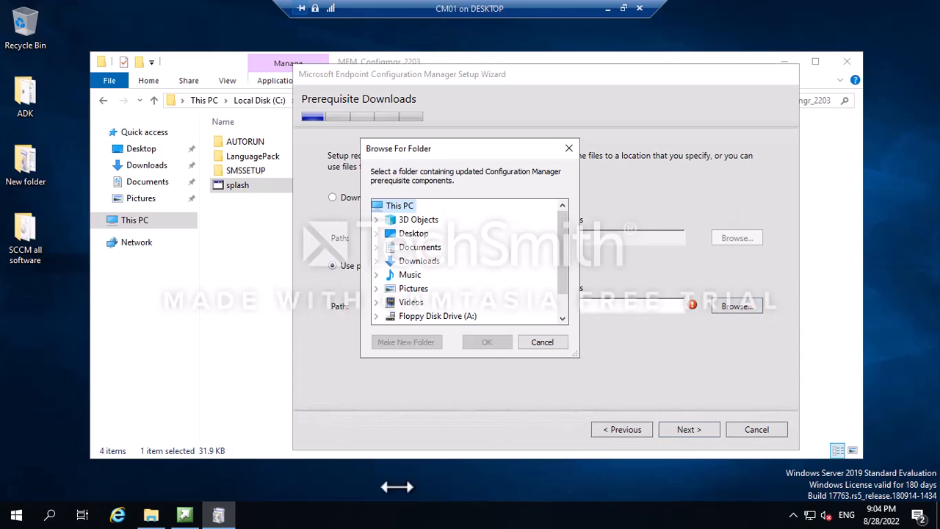
{"action": "left_click", "coordinate": [410, 234]}
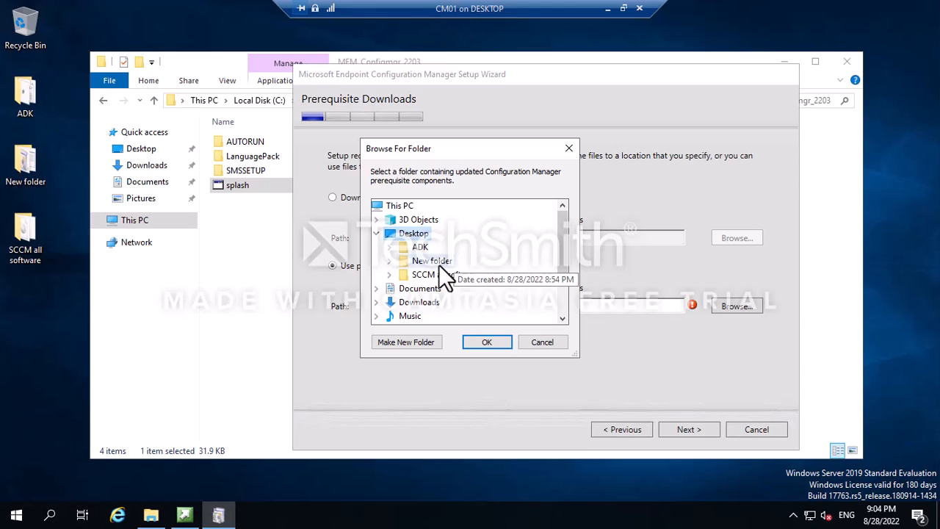
{"action": "double_click", "coordinate": [439, 262]}
{"action": "left_click", "coordinate": [486, 344]}
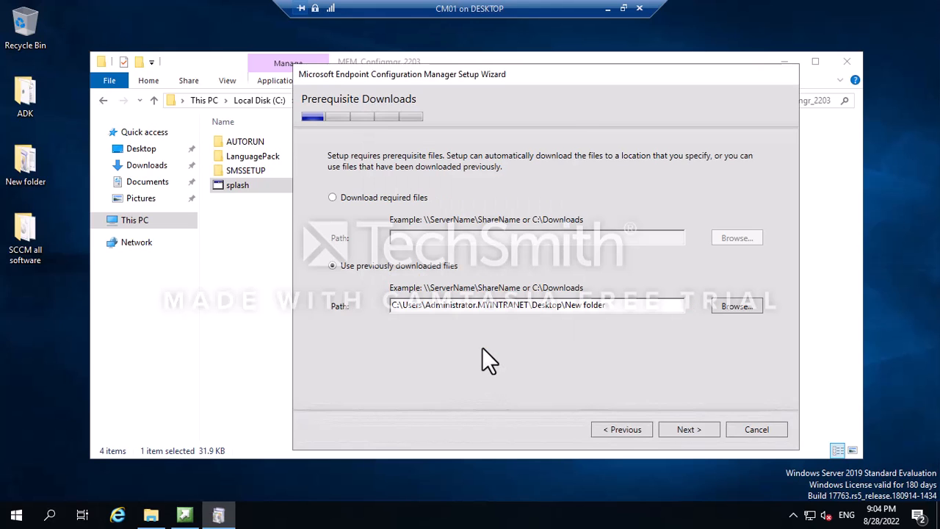
{"action": "left_click", "coordinate": [683, 432]}
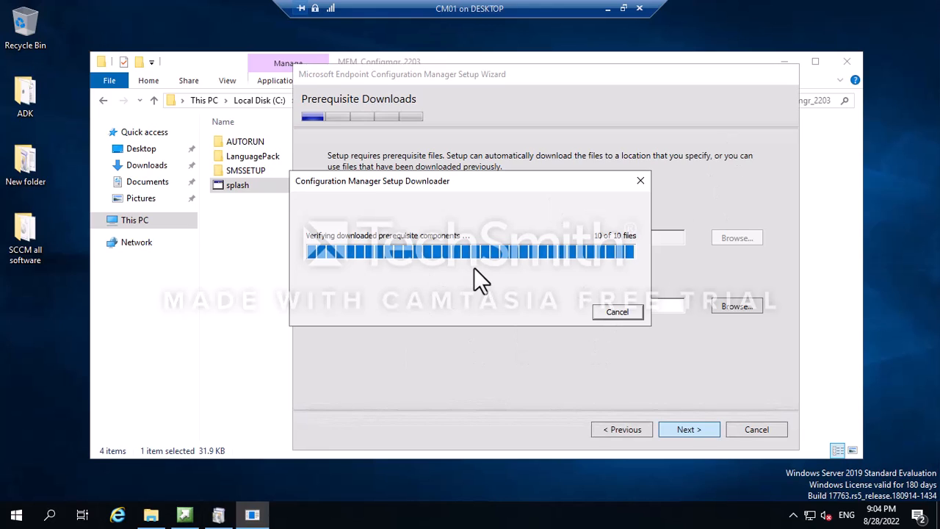
{"action": "left_click", "coordinate": [572, 512]}
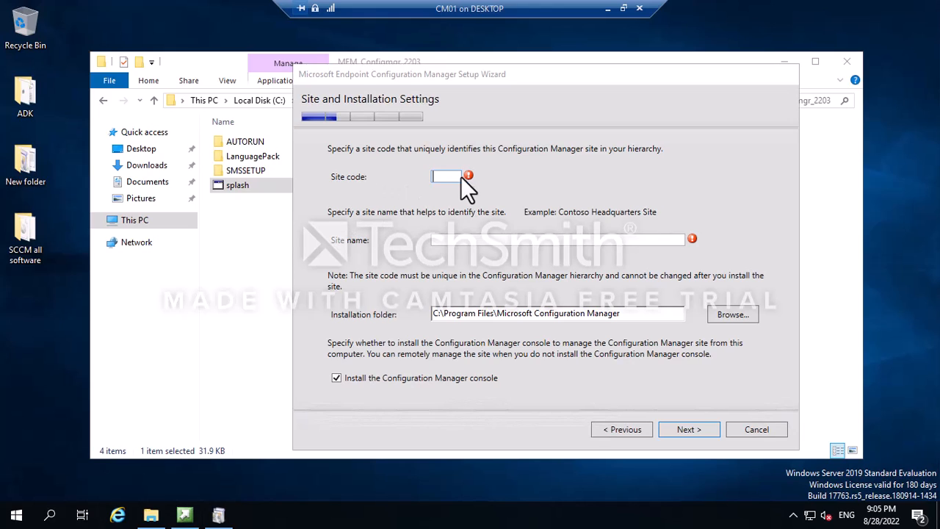
Enter site code IND and site name INDA, then continue past the usage data page.
{"action": "left_click", "coordinate": [442, 175]}
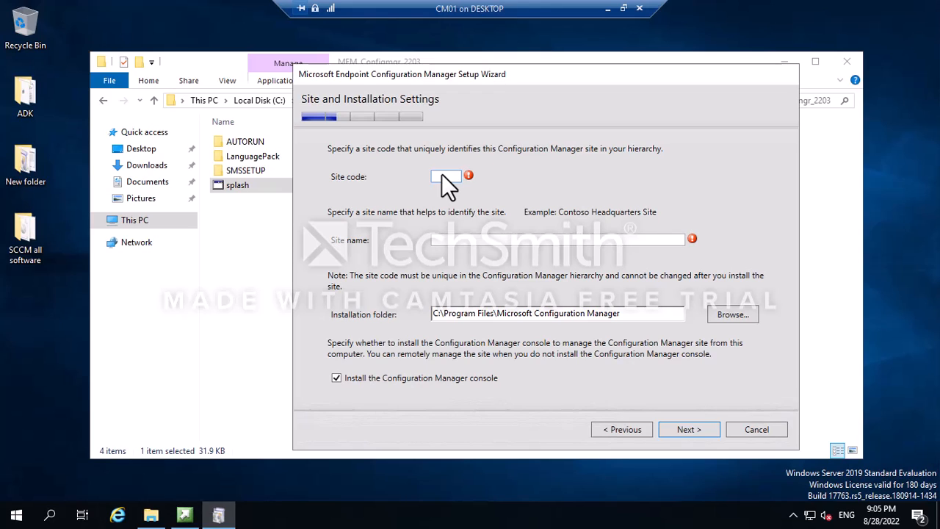
{"action": "type", "text": "IND"}
{"action": "left_click", "coordinate": [436, 239]}
{"action": "type", "text": "INDA"}
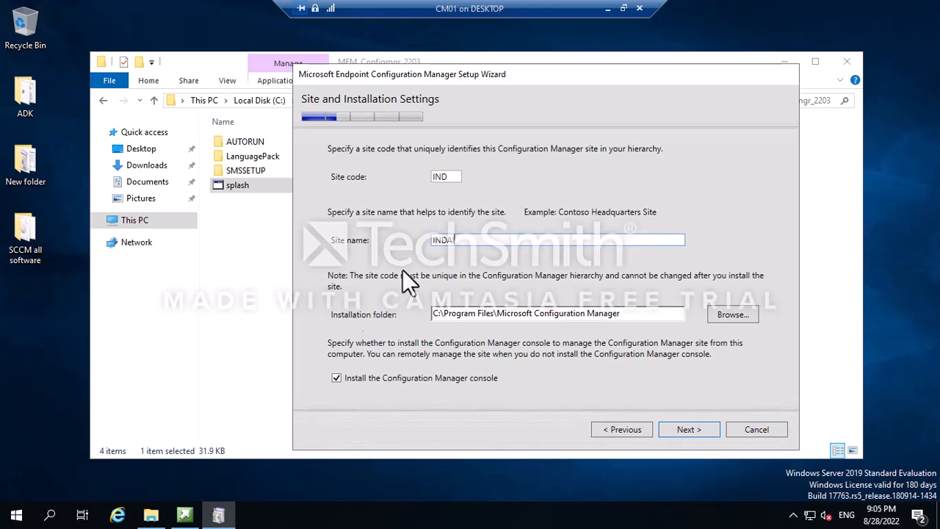
{"action": "left_click", "coordinate": [437, 313]}
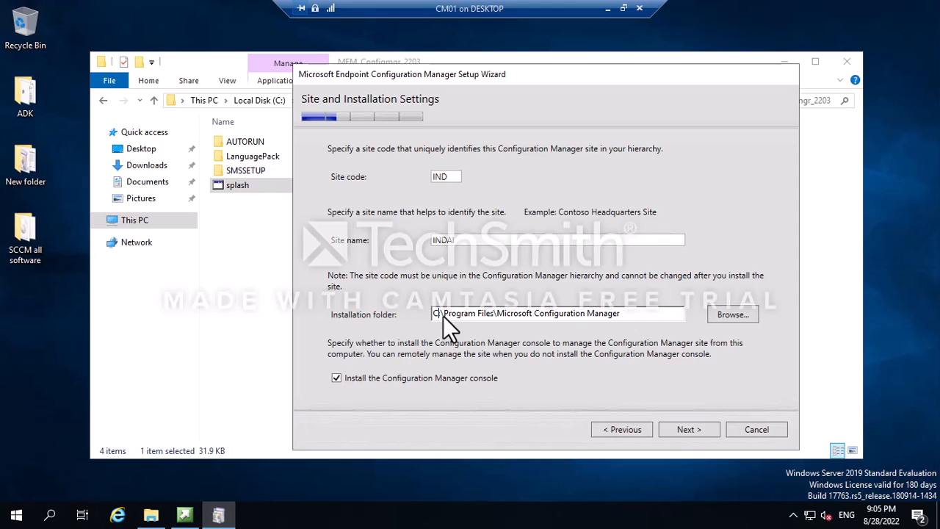
{"action": "left_click", "coordinate": [693, 429]}
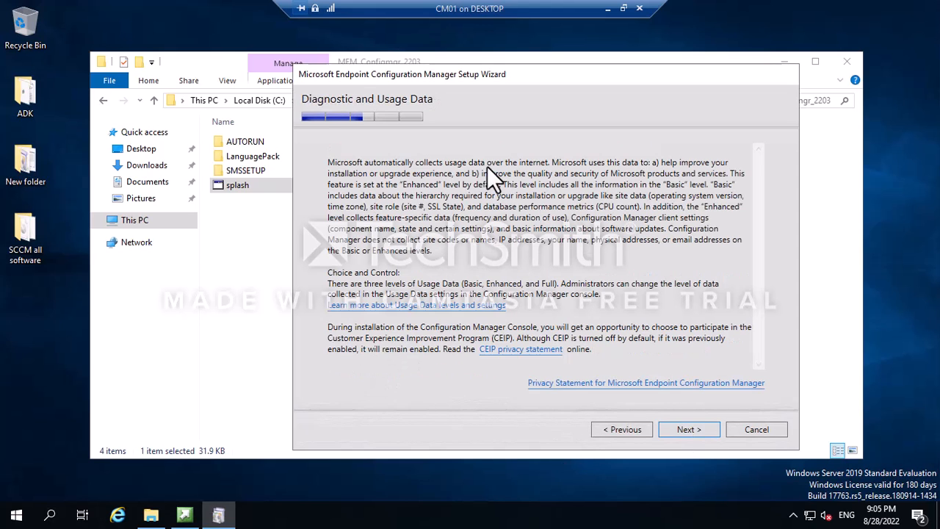
{"action": "left_click", "coordinate": [687, 430]}
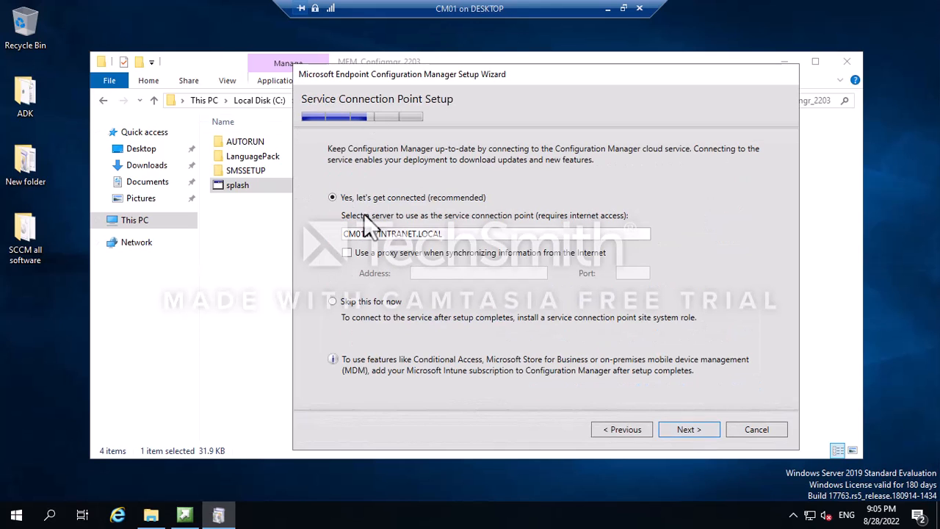
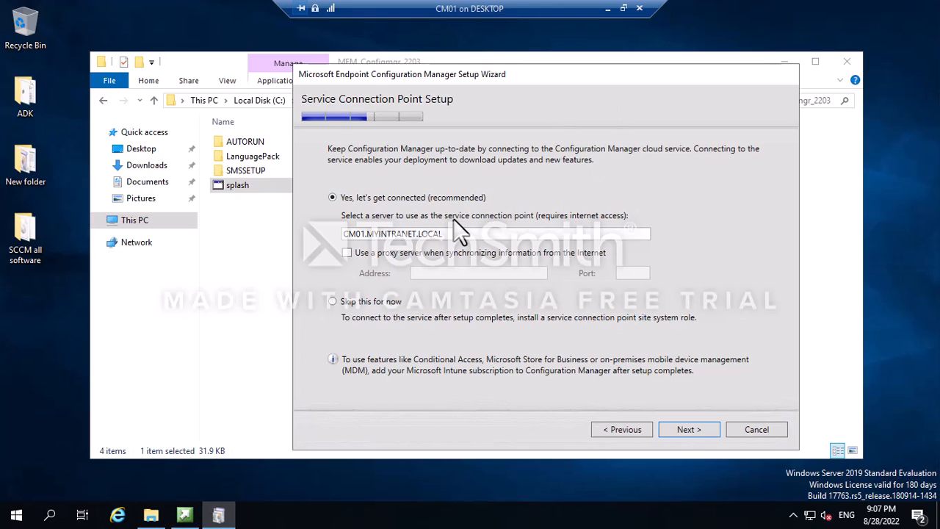
Advance to the Settings Summary and review it: stand-alone primary site, database CM_IND, HTTP roles on CM01.
{"action": "left_click", "coordinate": [689, 431]}
{"action": "scroll", "coordinate": [500, 342], "scroll_direction": "down", "scroll_amount": 3}
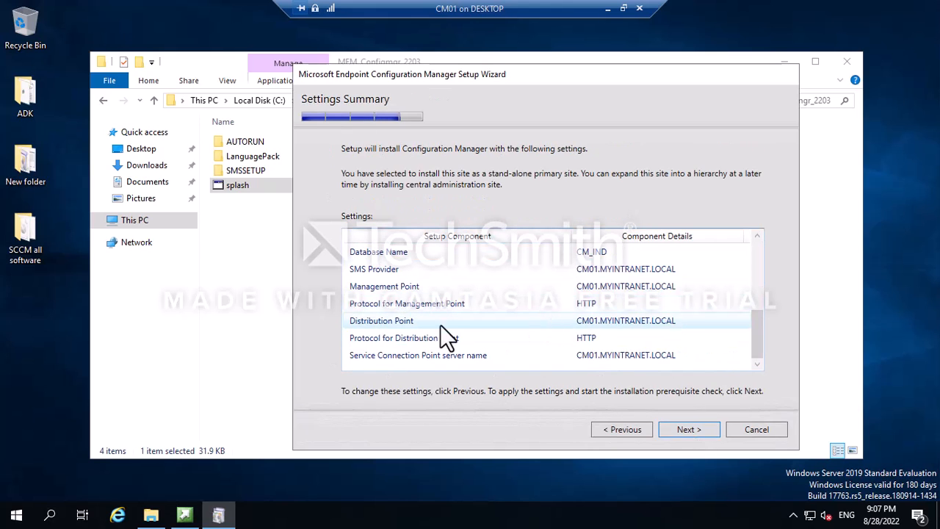
{"action": "scroll", "coordinate": [448, 334], "scroll_direction": "up", "scroll_amount": 3}
{"action": "scroll", "coordinate": [418, 297], "scroll_direction": "down", "scroll_amount": 3}
{"action": "scroll", "coordinate": [560, 323], "scroll_direction": "up", "scroll_amount": 3}
{"action": "scroll", "coordinate": [440, 309], "scroll_direction": "down", "scroll_amount": 3}
{"action": "scroll", "coordinate": [445, 291], "scroll_direction": "up", "scroll_amount": 3}
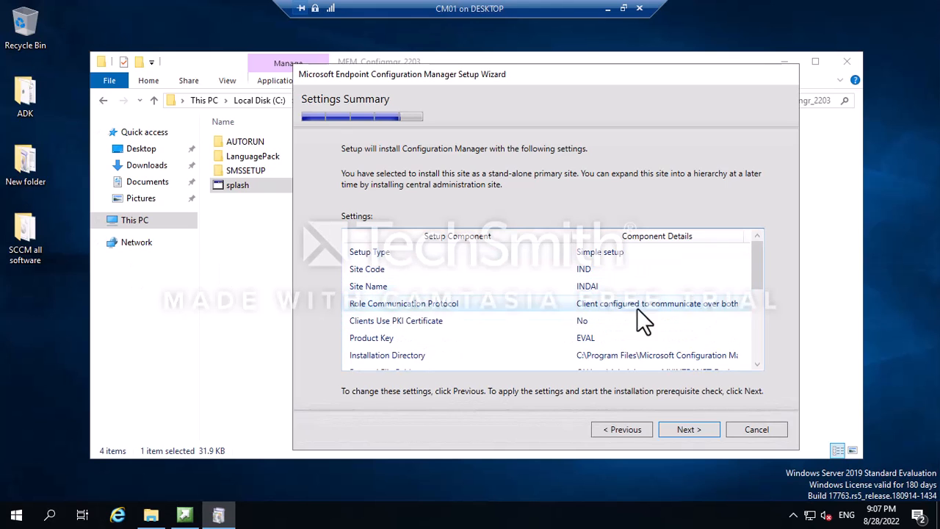
{"action": "scroll", "coordinate": [514, 309], "scroll_direction": "down", "scroll_amount": 3}
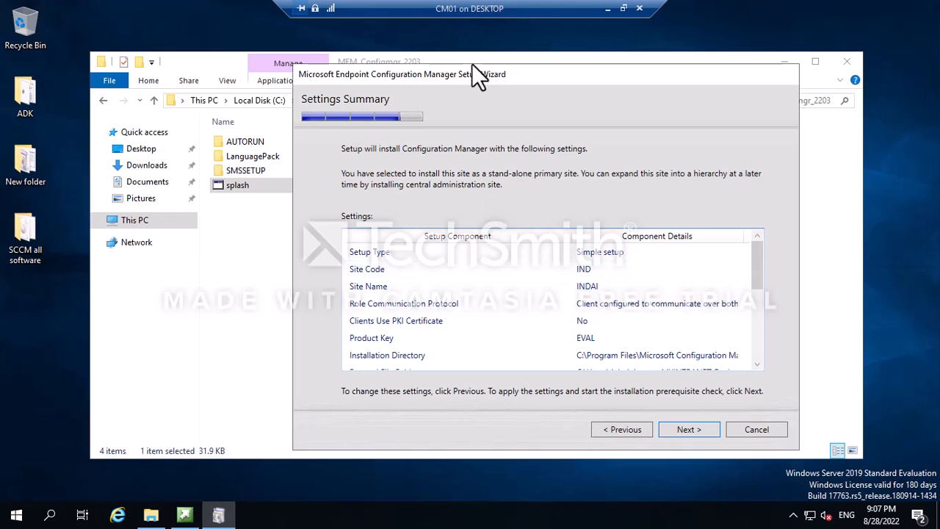
{"action": "left_click_drag", "start_coordinate": [452, 78], "coordinate": [367, 75]}
{"action": "scroll", "coordinate": [429, 300], "scroll_direction": "down", "scroll_amount": 5}
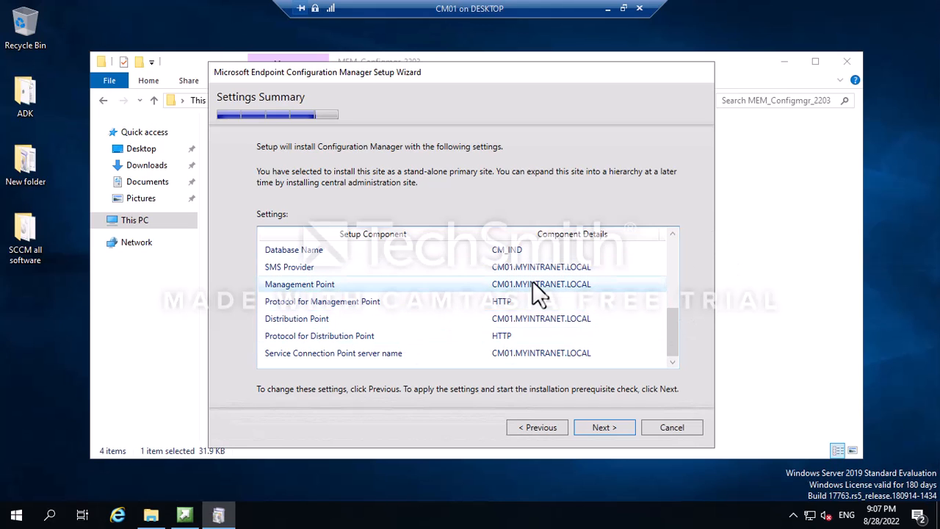
Run the prerequisite check and inspect the SQL Server process memory allocation warning among four warnings.
{"action": "left_click", "coordinate": [599, 426]}
{"action": "left_click_drag", "start_coordinate": [422, 77], "coordinate": [458, 68]}
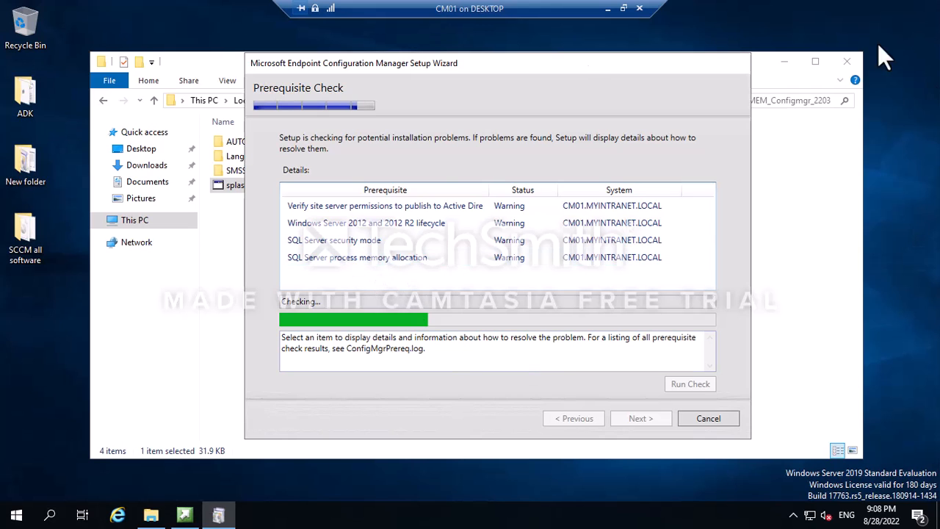
{"action": "left_click", "coordinate": [345, 257]}
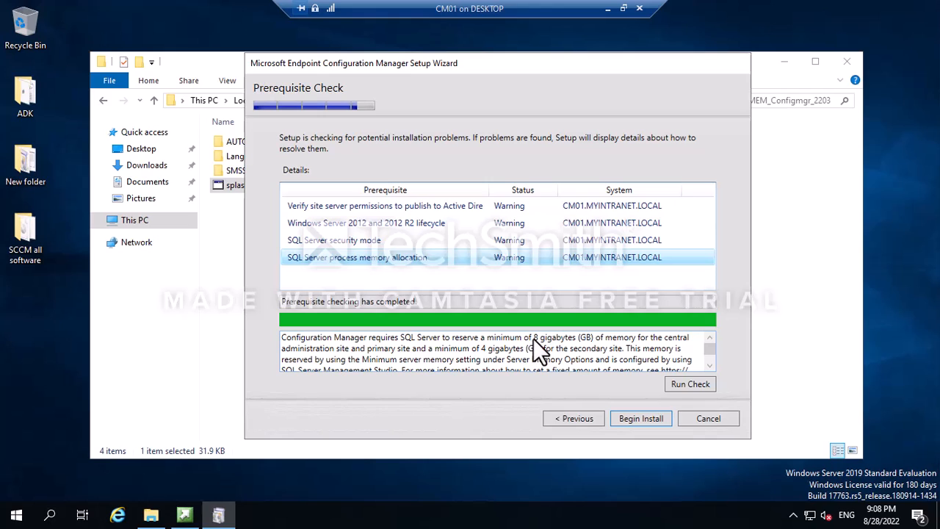
Review the SQL memory (8 GB), Windows Server 2012 lifecycle and Active Directory permissions warnings, then begin installing.
{"action": "left_click_drag", "start_coordinate": [534, 338], "coordinate": [575, 338]}
{"action": "left_click", "coordinate": [345, 263]}
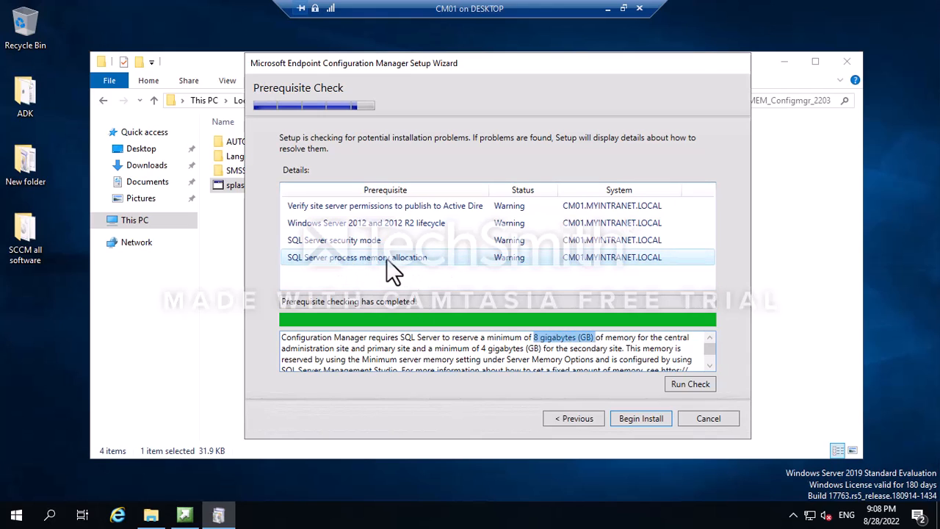
{"action": "left_click", "coordinate": [580, 338]}
{"action": "left_click", "coordinate": [388, 227]}
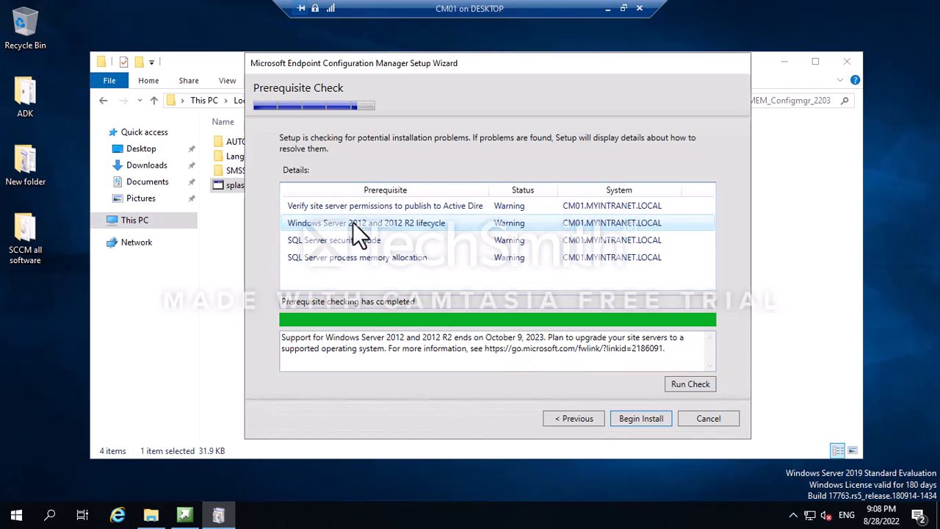
{"action": "left_click", "coordinate": [307, 205]}
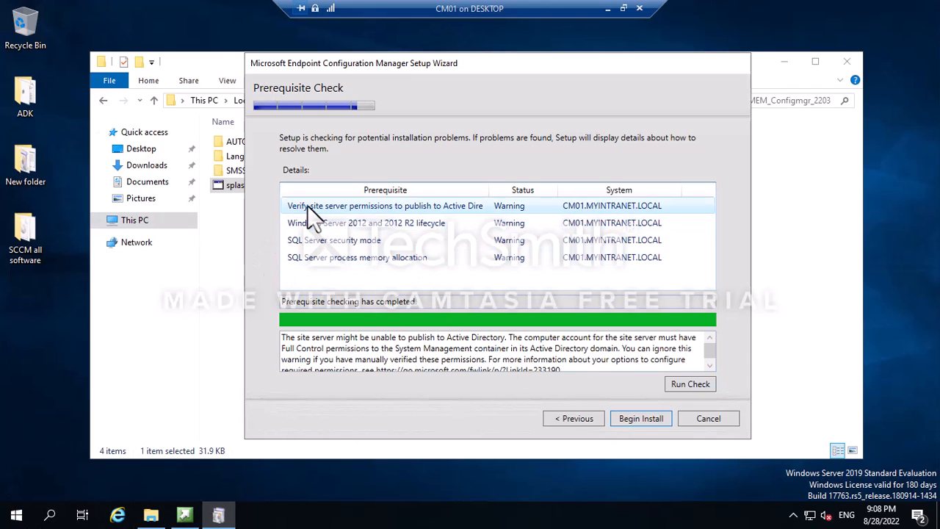
{"action": "left_click", "coordinate": [397, 349]}
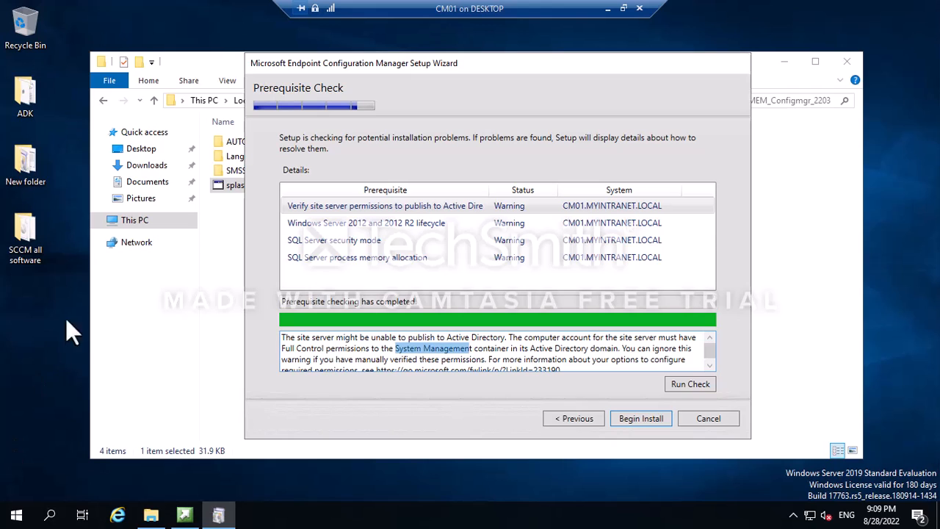
{"action": "left_click_drag", "start_coordinate": [491, 193], "coordinate": [527, 192]}
{"action": "left_click", "coordinate": [477, 204]}
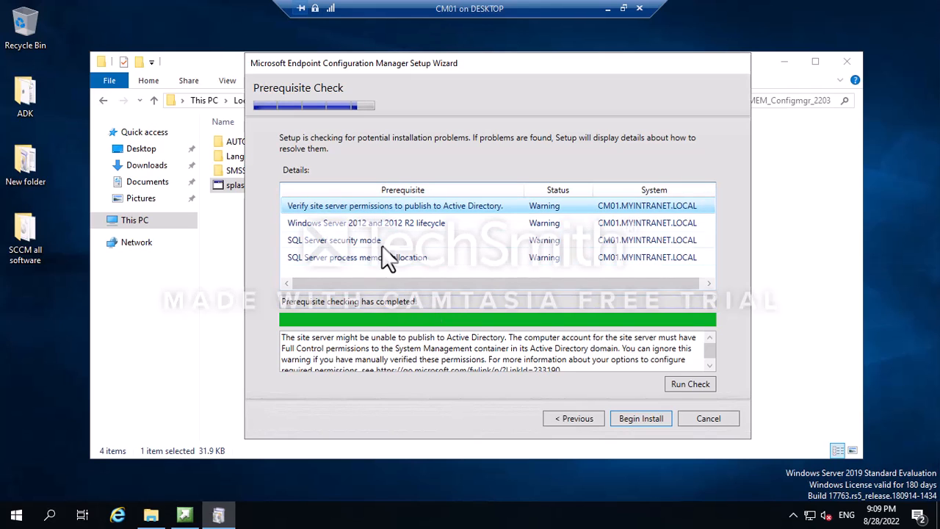
{"action": "left_click", "coordinate": [639, 417]}
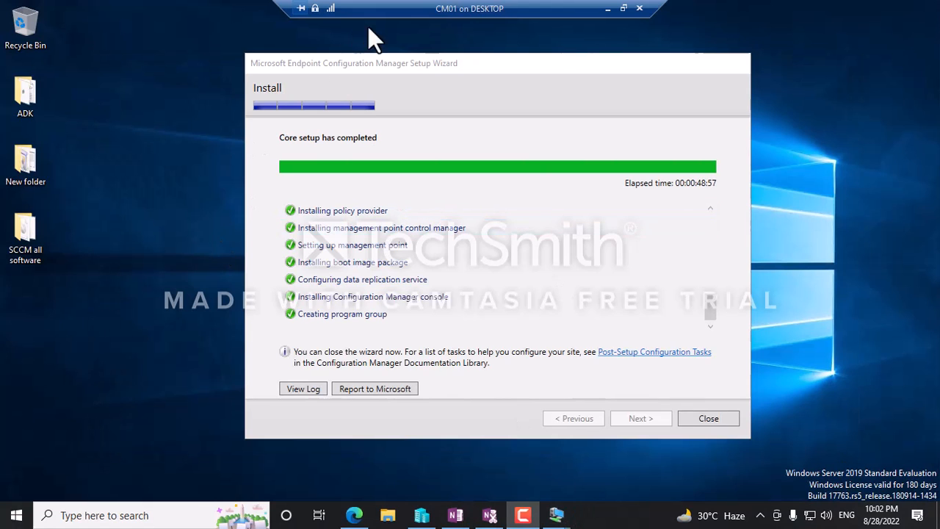
Review the checked-off installation steps and close the finished setup wizard.
{"action": "left_click", "coordinate": [379, 65]}
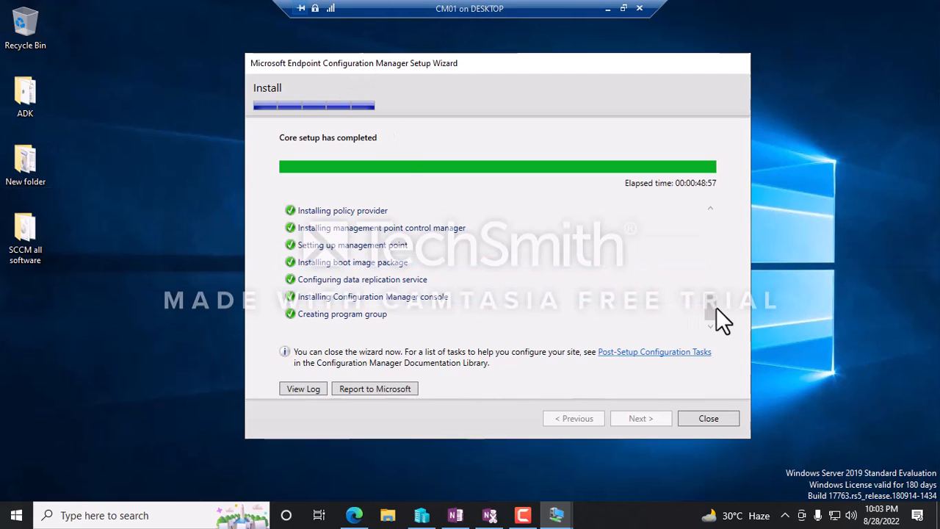
{"action": "left_click_drag", "start_coordinate": [710, 314], "coordinate": [699, 219]}
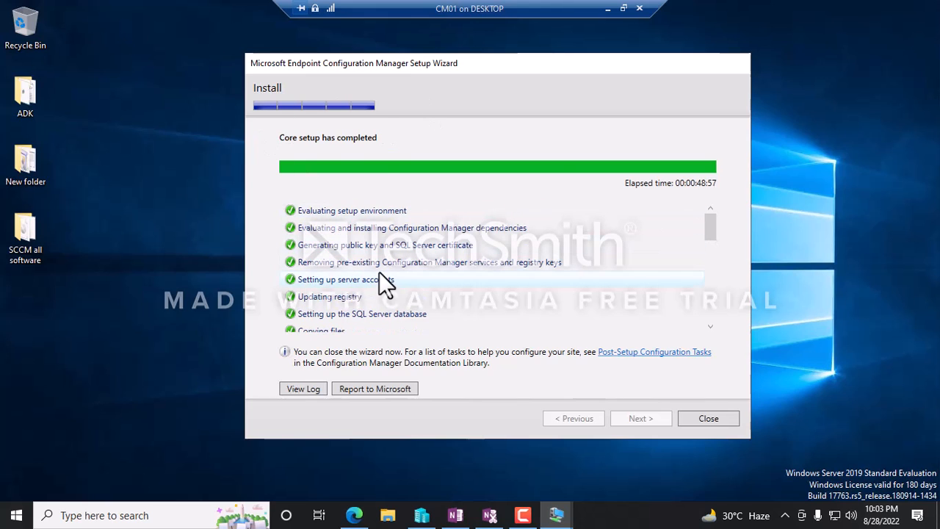
{"action": "scroll", "coordinate": [405, 266], "scroll_direction": "down", "scroll_amount": 5}
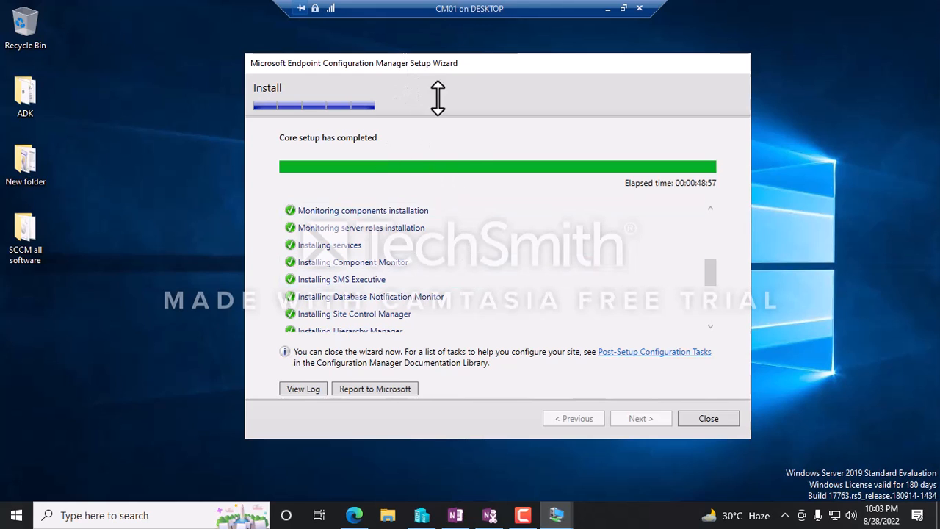
{"action": "scroll", "coordinate": [330, 242], "scroll_direction": "up", "scroll_amount": 5}
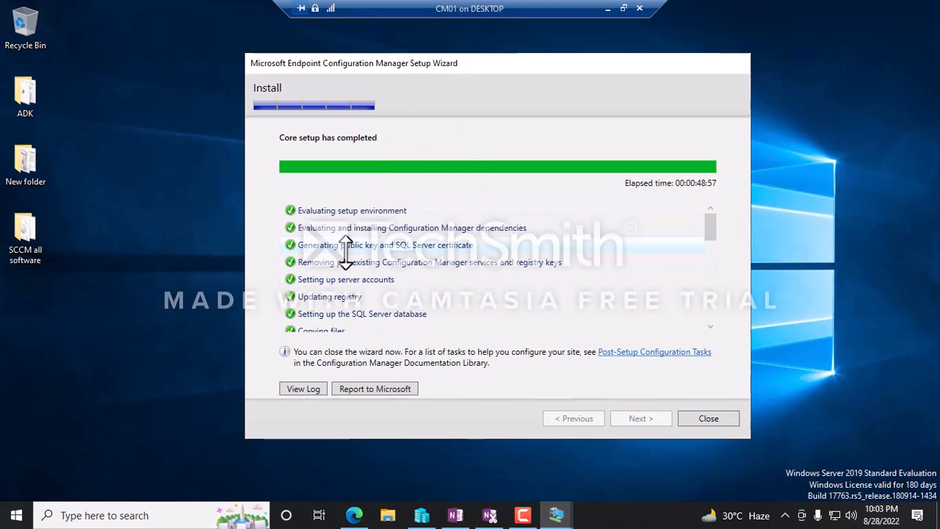
{"action": "scroll", "coordinate": [390, 238], "scroll_direction": "down", "scroll_amount": 4}
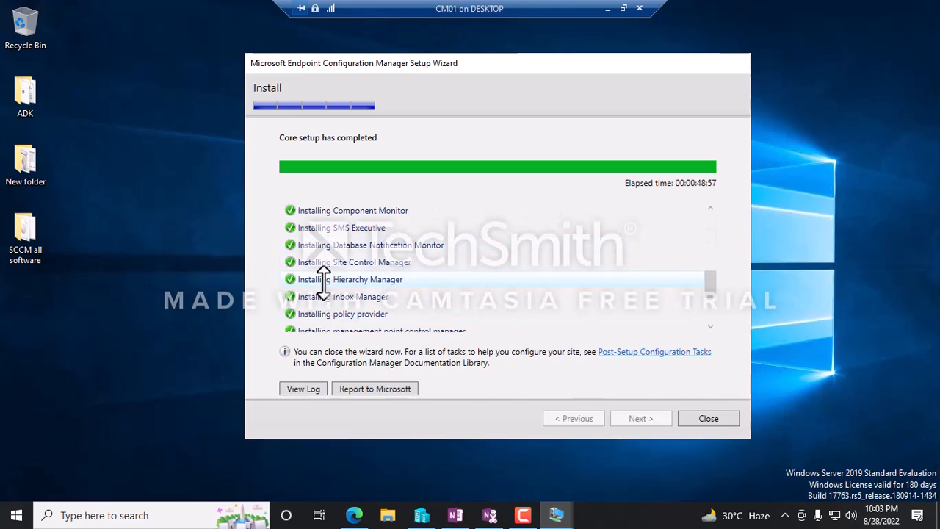
{"action": "scroll", "coordinate": [434, 273], "scroll_direction": "down", "scroll_amount": 2}
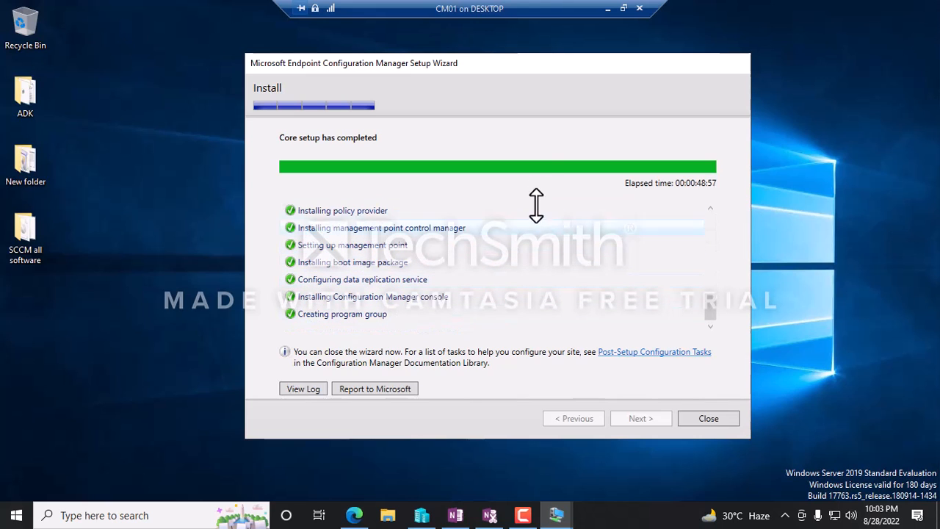
{"action": "left_click_drag", "start_coordinate": [436, 59], "coordinate": [416, 53]}
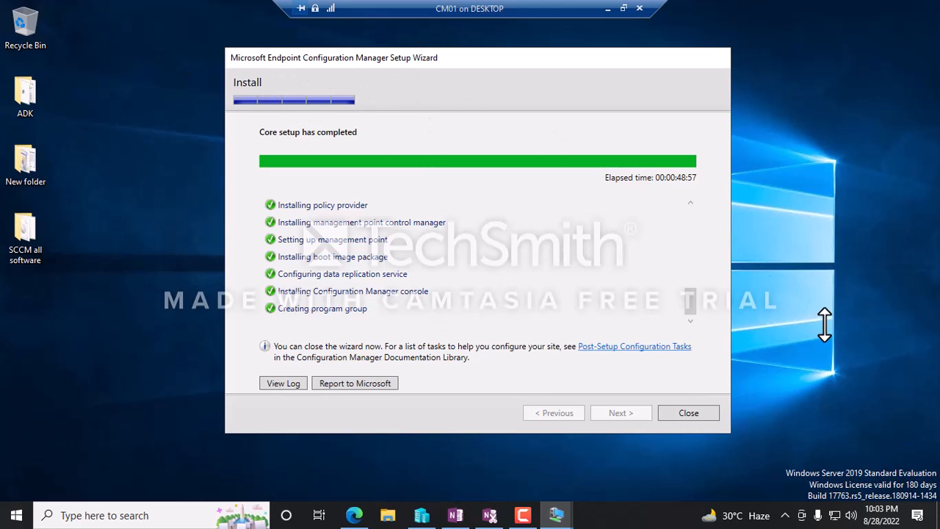
{"action": "left_click", "coordinate": [709, 413]}
Refresh the server desktop twice.
{"action": "right_click", "coordinate": [188, 109]}
{"action": "left_click", "coordinate": [243, 153]}
{"action": "right_click", "coordinate": [215, 97]}
{"action": "left_click", "coordinate": [263, 140]}
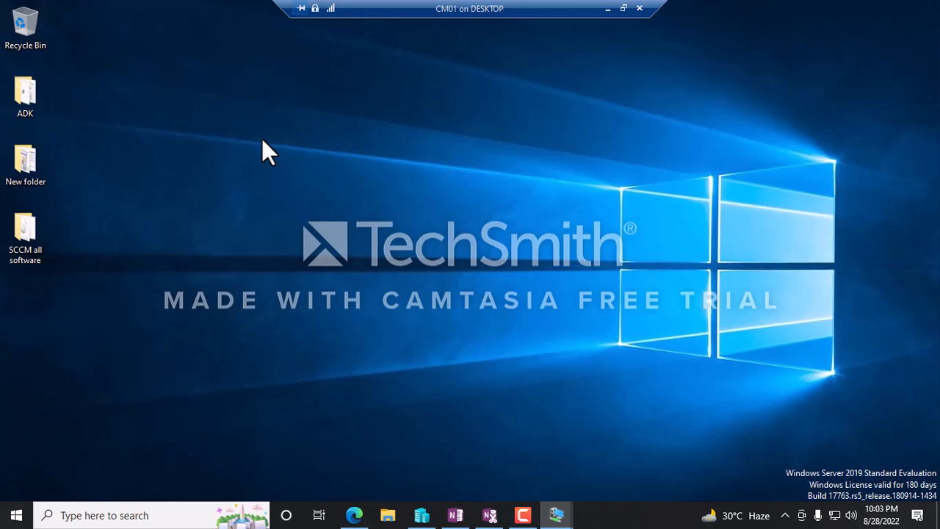
Browse the host's Start menu apps and try launching the Configuration Manager Console there.
{"action": "left_click", "coordinate": [16, 515]}
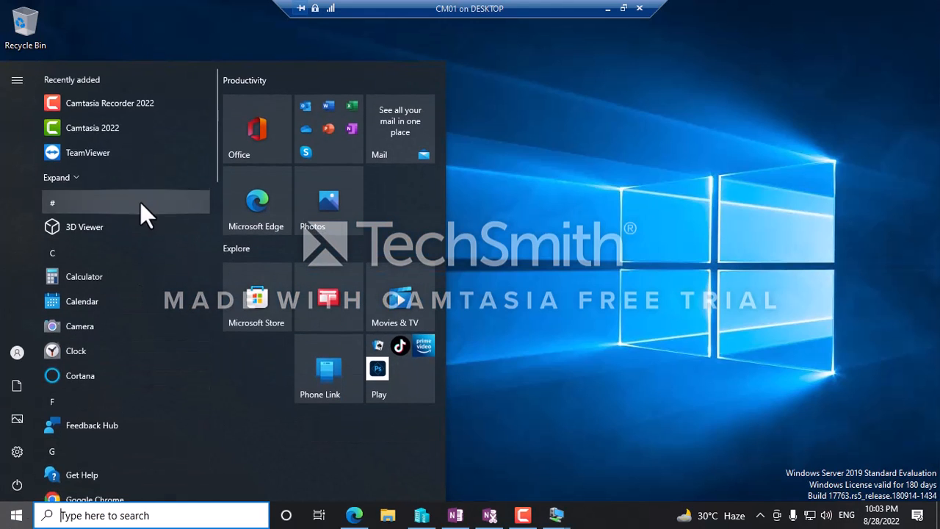
{"action": "scroll", "coordinate": [147, 250], "scroll_direction": "down", "scroll_amount": 3}
{"action": "scroll", "coordinate": [155, 287], "scroll_direction": "down", "scroll_amount": 5}
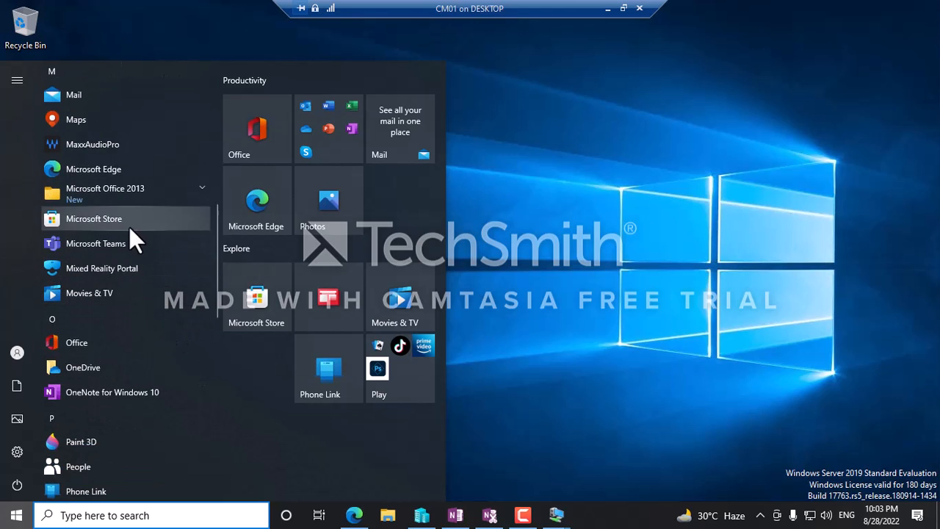
{"action": "left_click", "coordinate": [595, 169]}
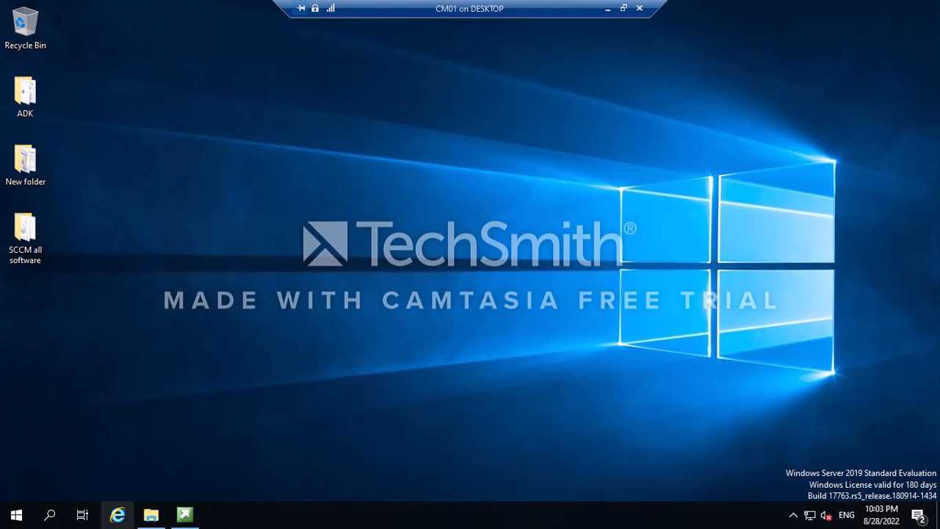
{"action": "left_click", "coordinate": [16, 515]}
{"action": "left_click", "coordinate": [184, 515]}
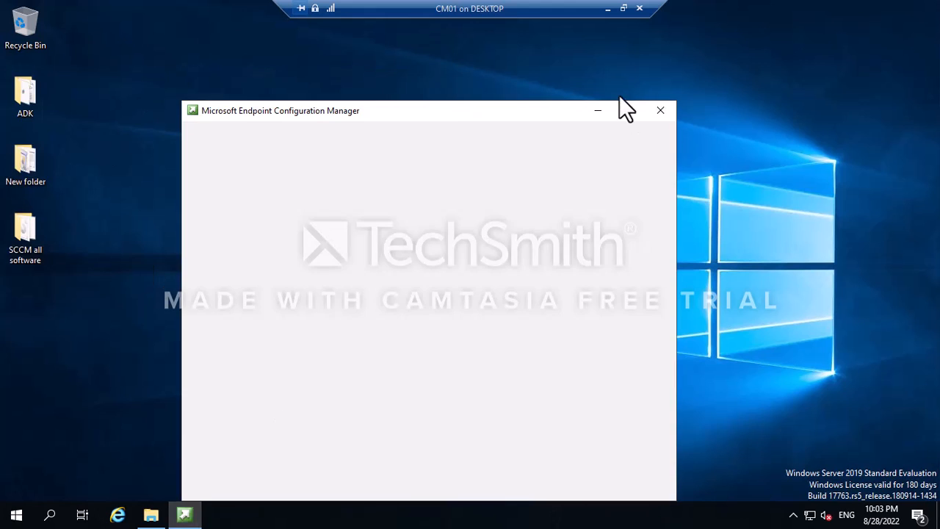
{"action": "left_click", "coordinate": [661, 111]}
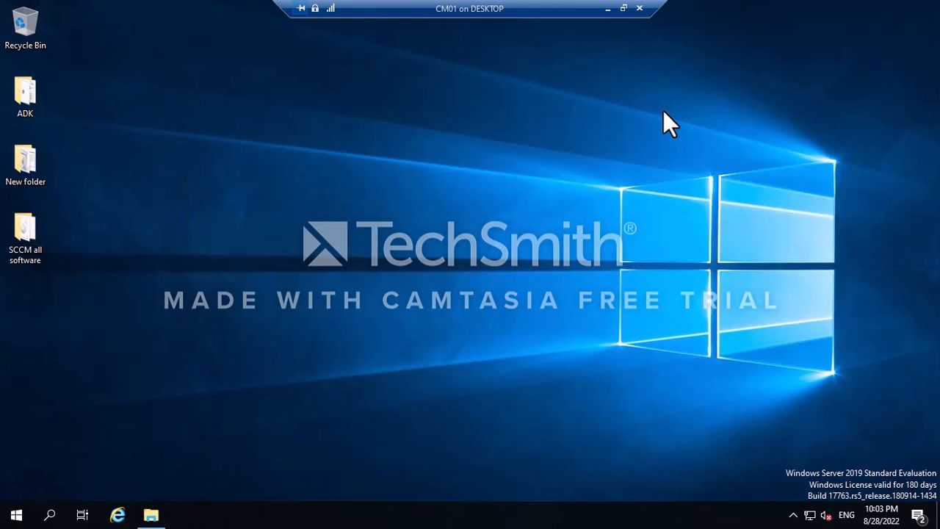
{"action": "left_click", "coordinate": [15, 515]}
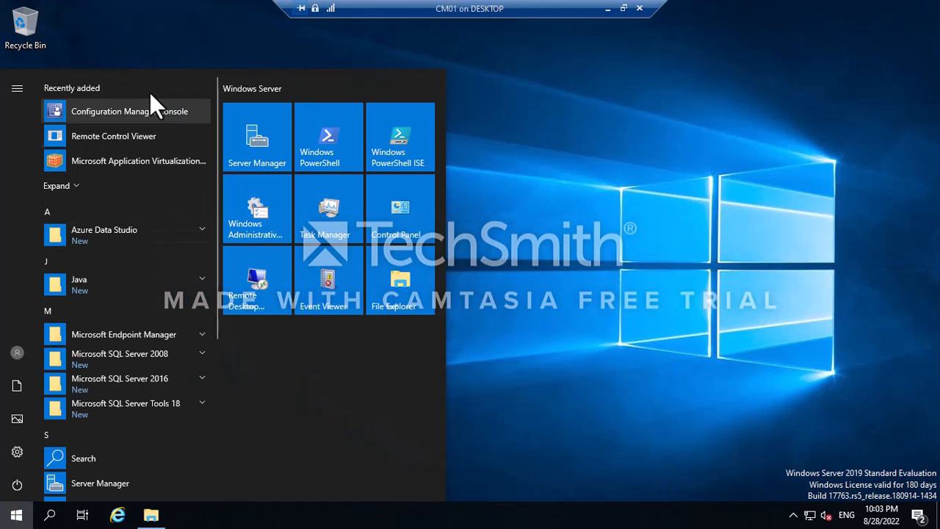
{"action": "left_click", "coordinate": [569, 169]}
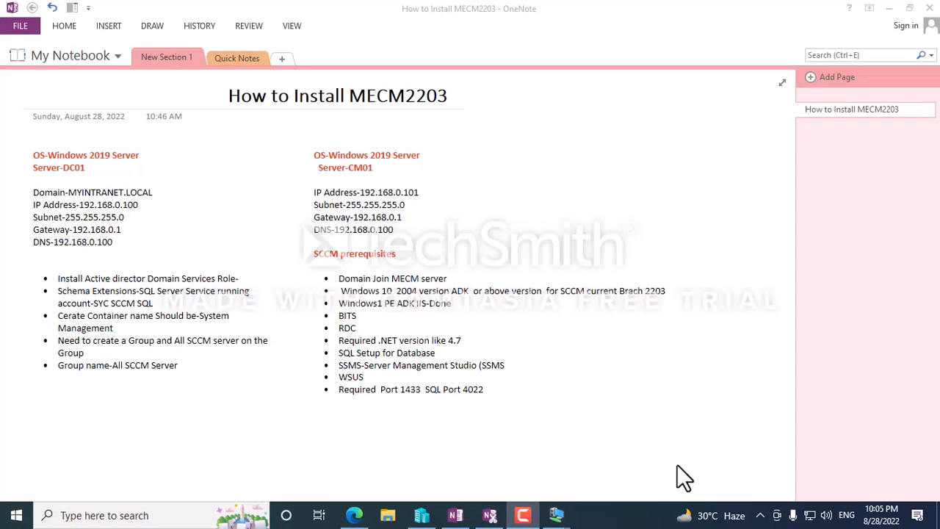
On the CM01 VM, launch Configuration Manager Console from the Microsoft Endpoint Manager Start group.
{"action": "mouse_move", "coordinate": [556, 515]}
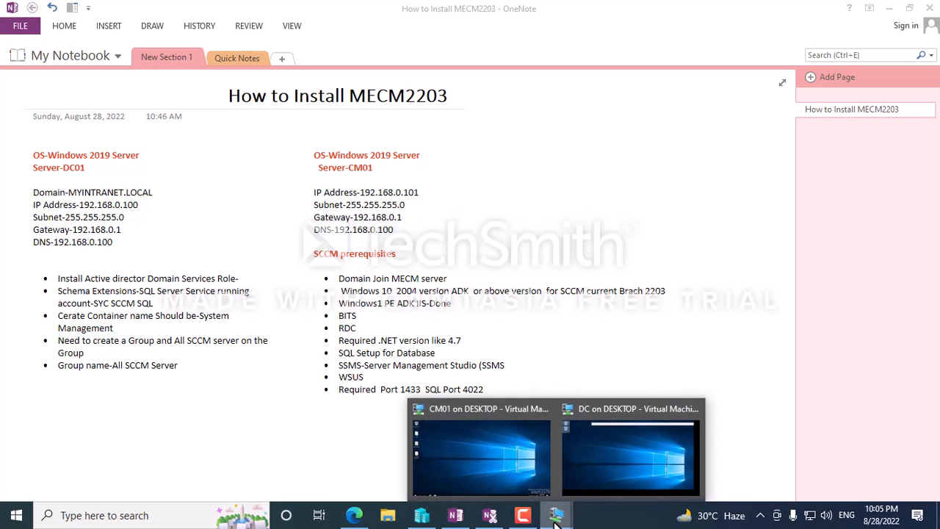
{"action": "left_click", "coordinate": [452, 419]}
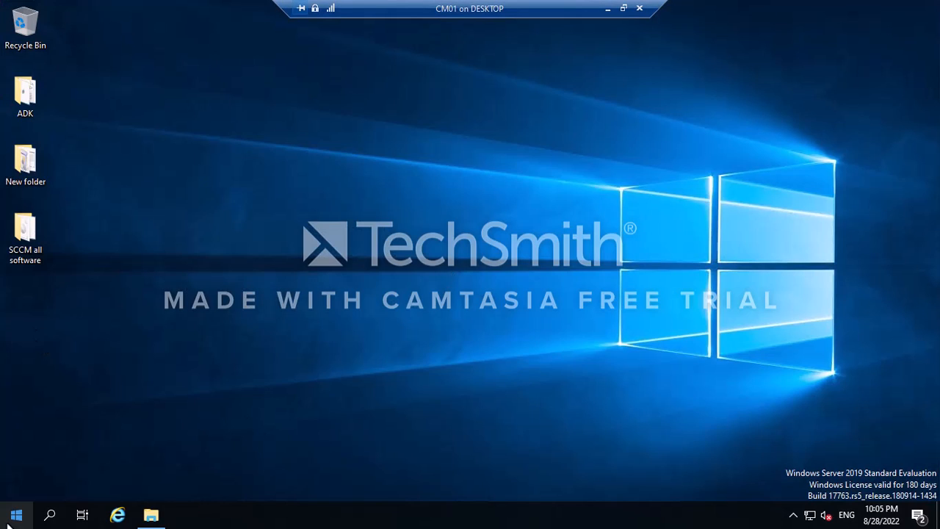
{"action": "left_click", "coordinate": [16, 515]}
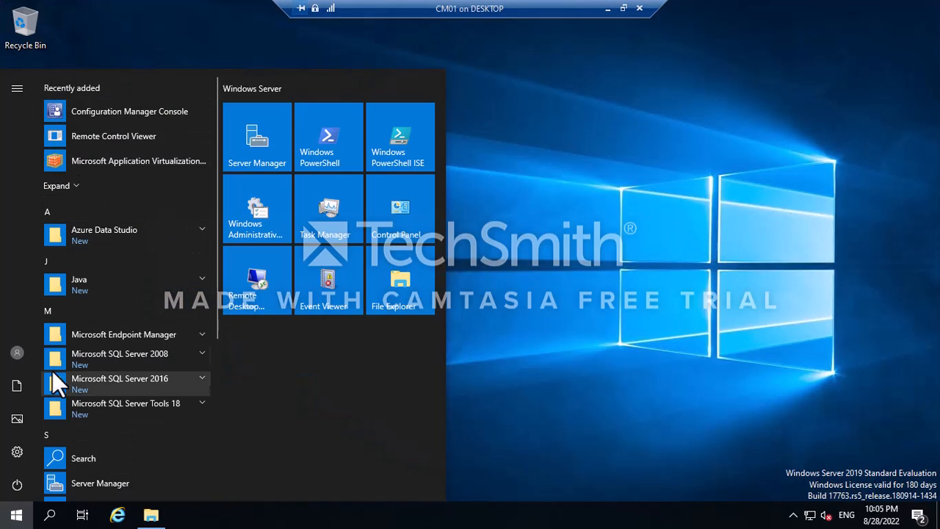
{"action": "left_click", "coordinate": [127, 330]}
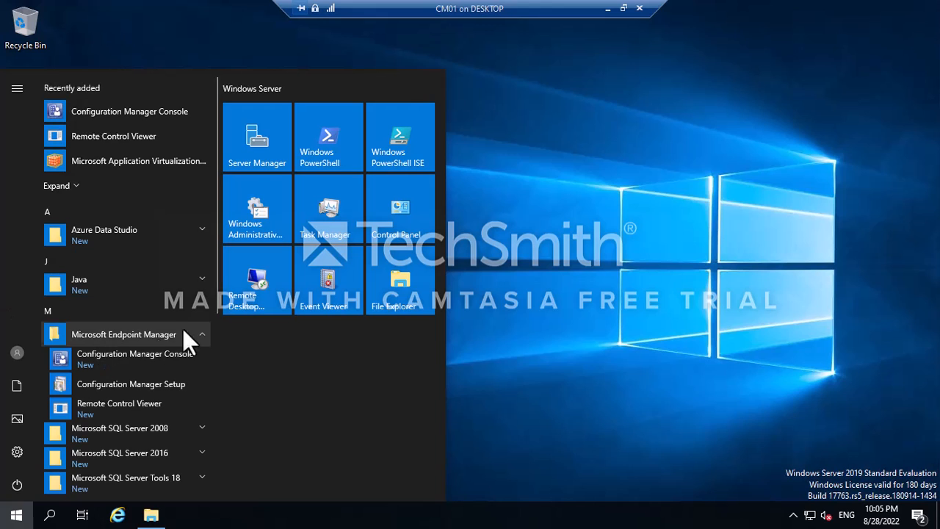
{"action": "left_click", "coordinate": [152, 360]}
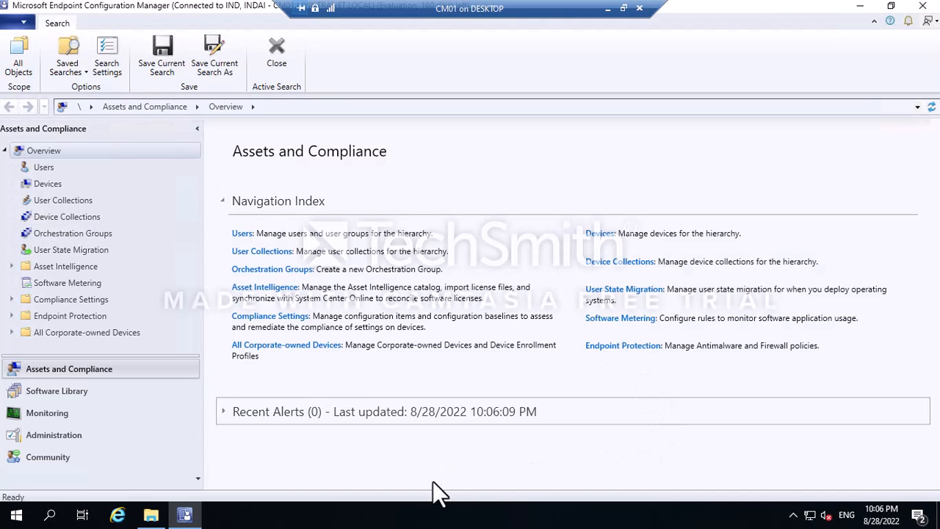
Confirm About Configuration Manager reports version 2203, then close the dialog.
{"action": "left_click", "coordinate": [24, 24]}
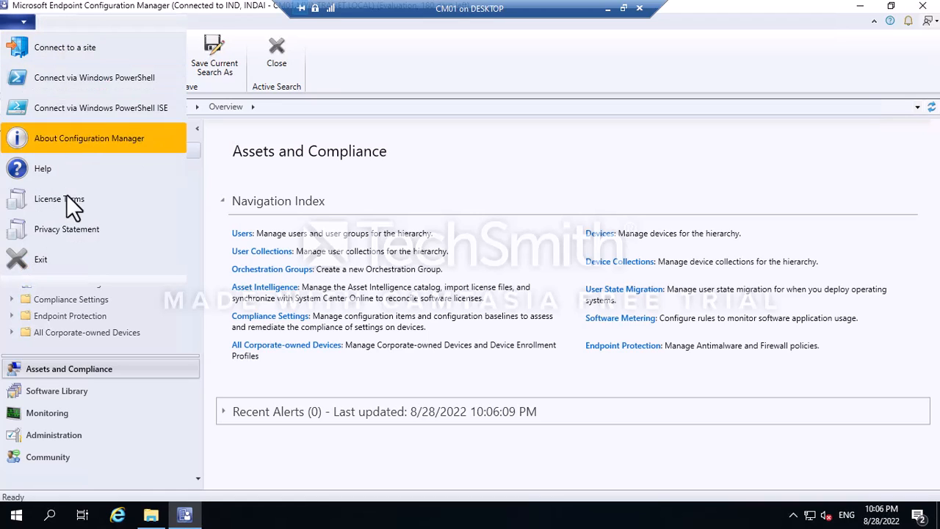
{"action": "left_click", "coordinate": [74, 139]}
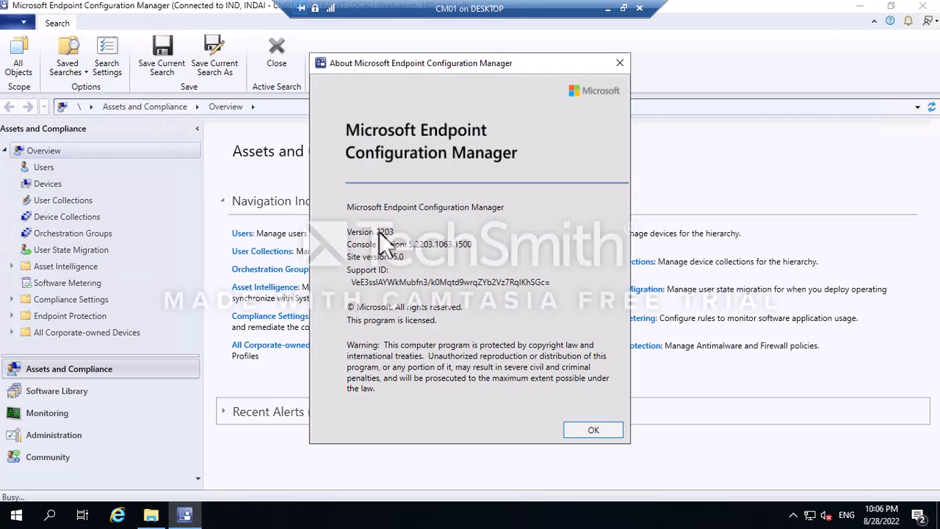
{"action": "left_click", "coordinate": [583, 428]}
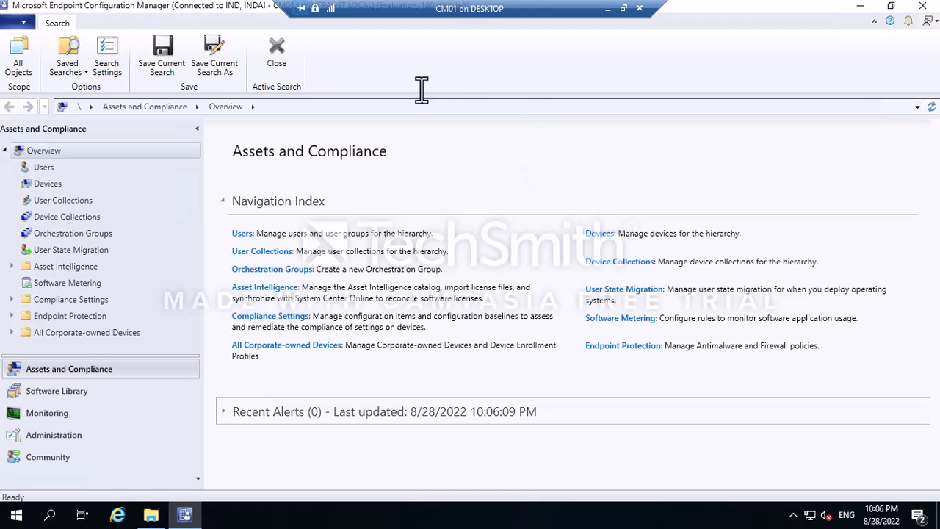
In Administration > Site Configuration > Sites, confirm IND - INDAI shows Site Active, then go to Monitoring.
{"action": "left_click", "coordinate": [57, 435]}
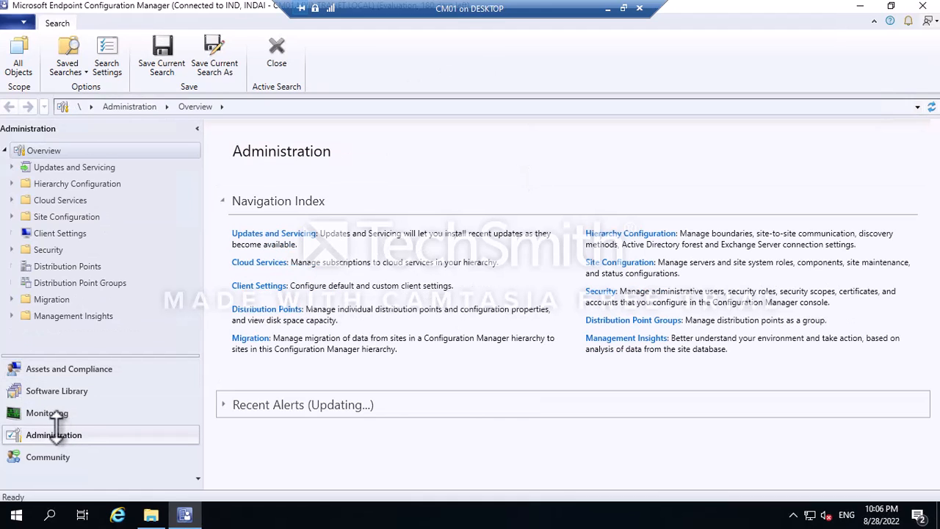
{"action": "left_click", "coordinate": [57, 413]}
{"action": "left_click", "coordinate": [63, 435]}
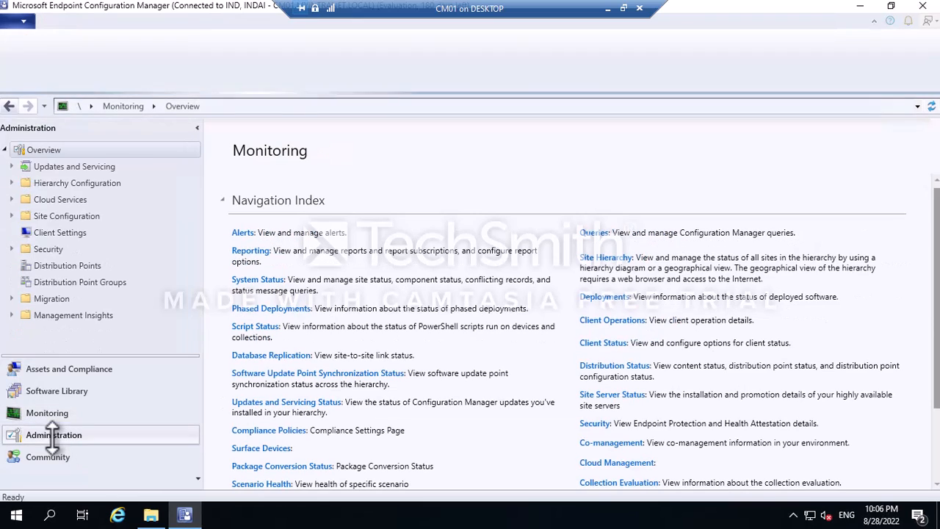
{"action": "left_click", "coordinate": [11, 217]}
{"action": "left_click", "coordinate": [44, 233]}
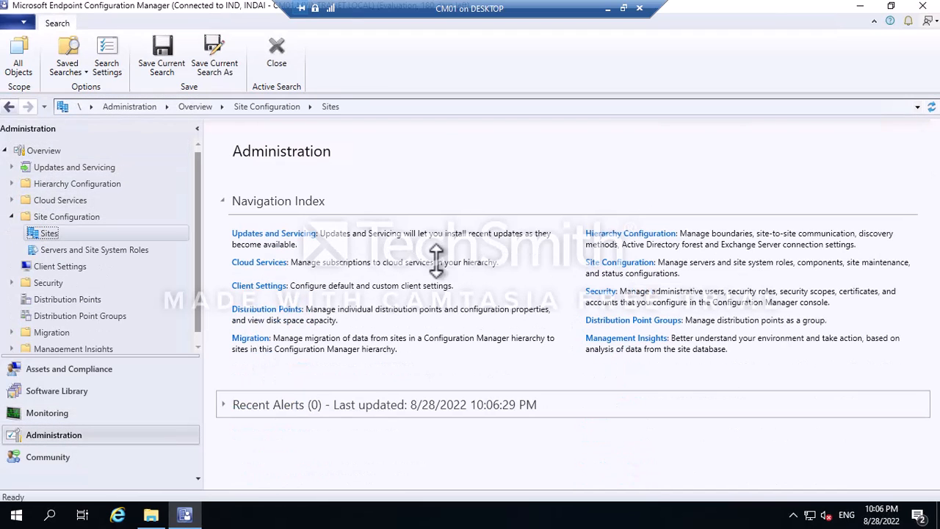
{"action": "left_click", "coordinate": [611, 184]}
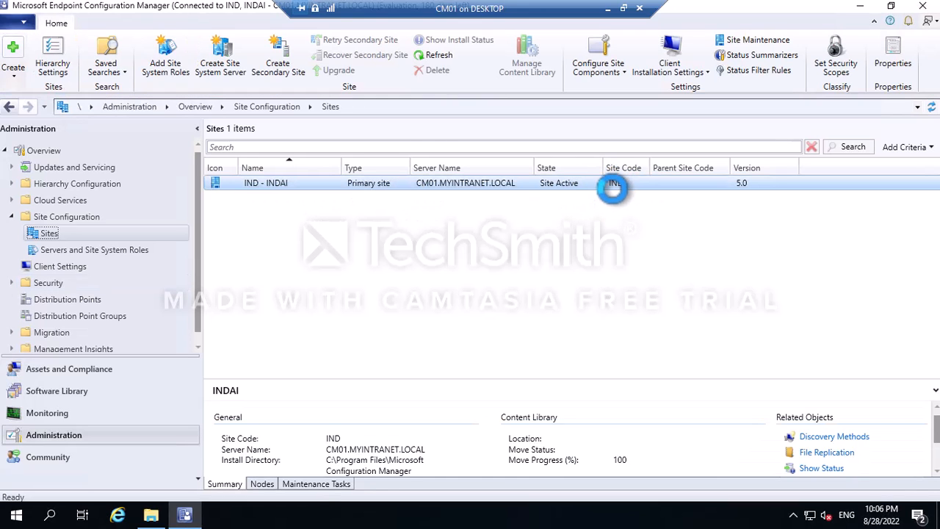
{"action": "left_click", "coordinate": [248, 206]}
{"action": "left_click", "coordinate": [249, 185]}
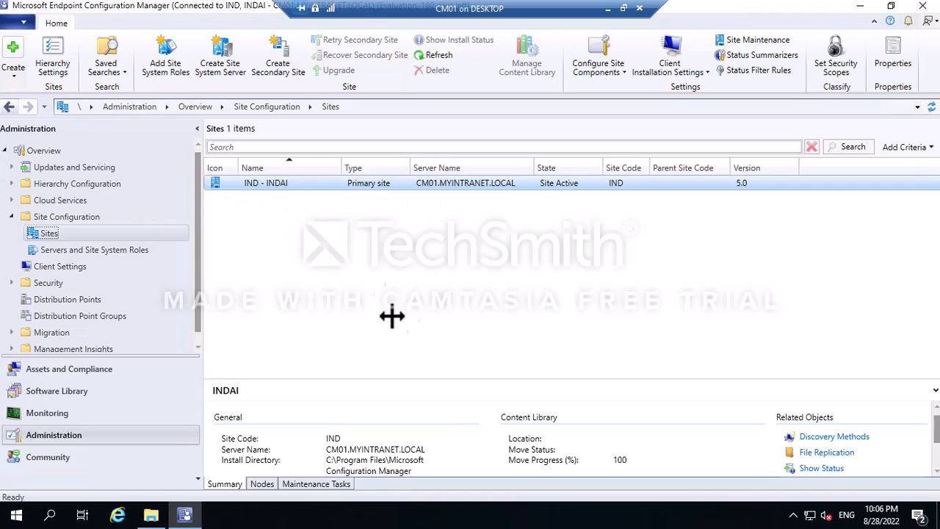
{"action": "left_click", "coordinate": [432, 329]}
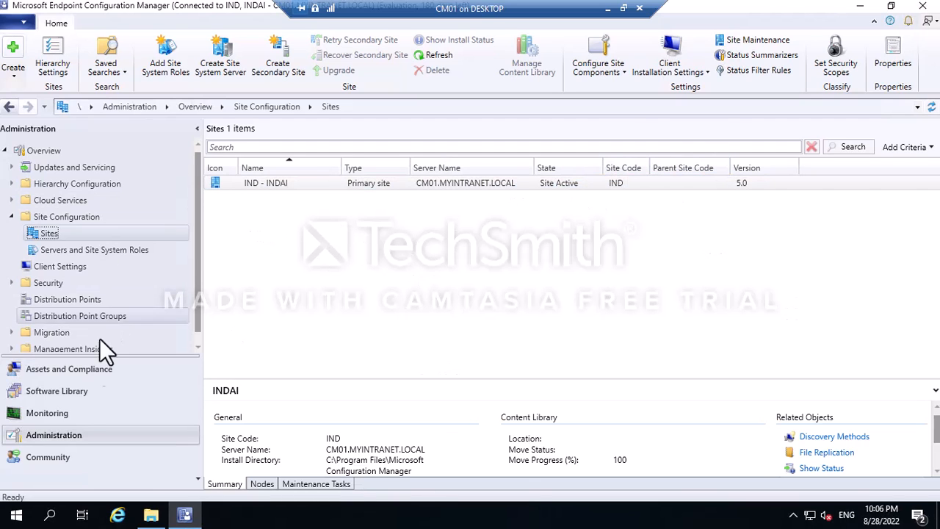
{"action": "left_click", "coordinate": [54, 414]}
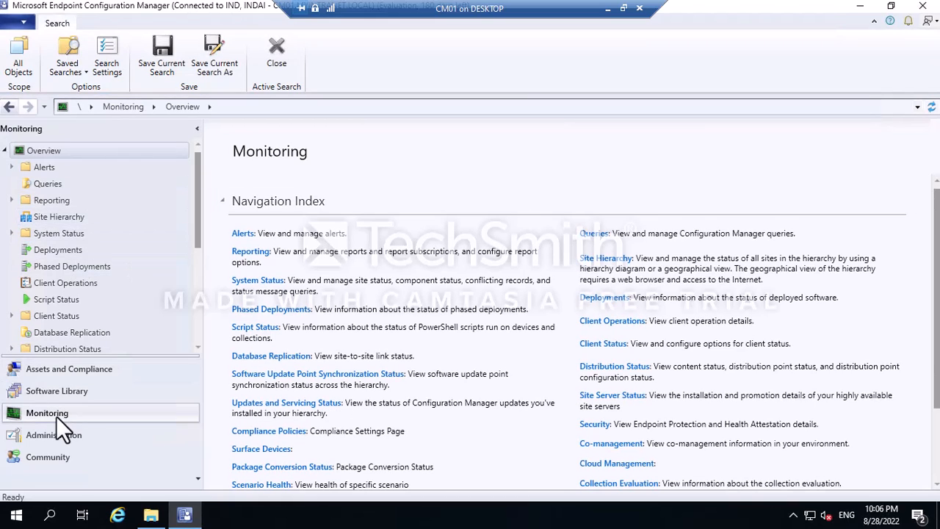
Check Site Status shows all six site system roles OK and review the 67 components' status.
{"action": "left_click", "coordinate": [11, 234]}
{"action": "left_click", "coordinate": [54, 251]}
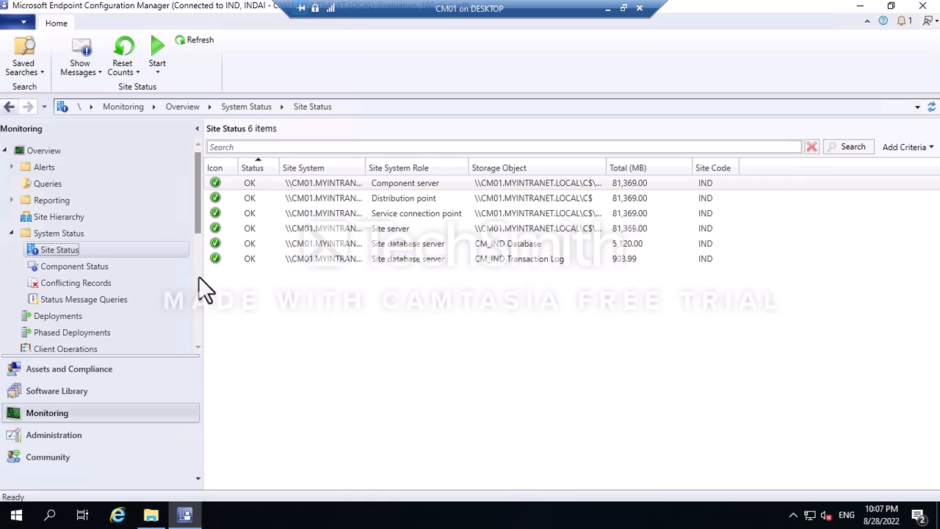
{"action": "left_click", "coordinate": [86, 266]}
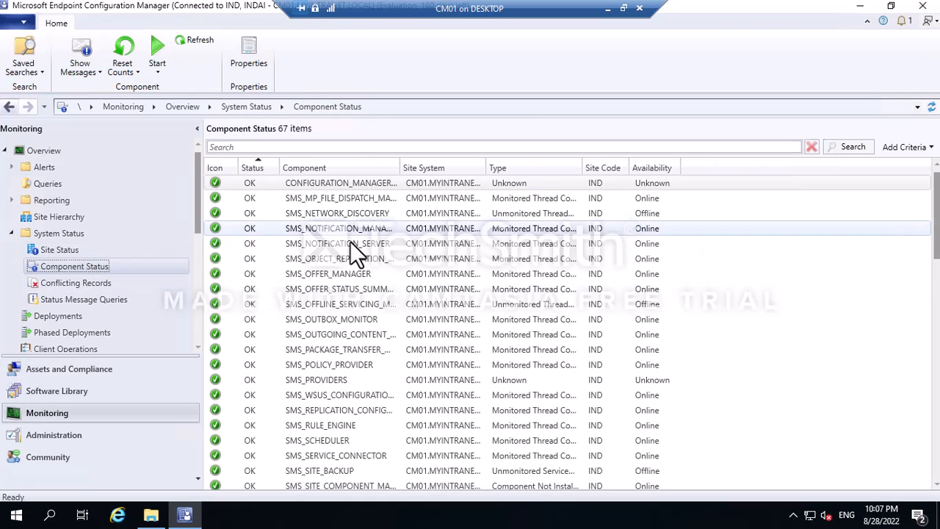
{"action": "scroll", "coordinate": [347, 220], "scroll_direction": "down", "scroll_amount": 2}
{"action": "scroll", "coordinate": [343, 216], "scroll_direction": "down", "scroll_amount": 15}
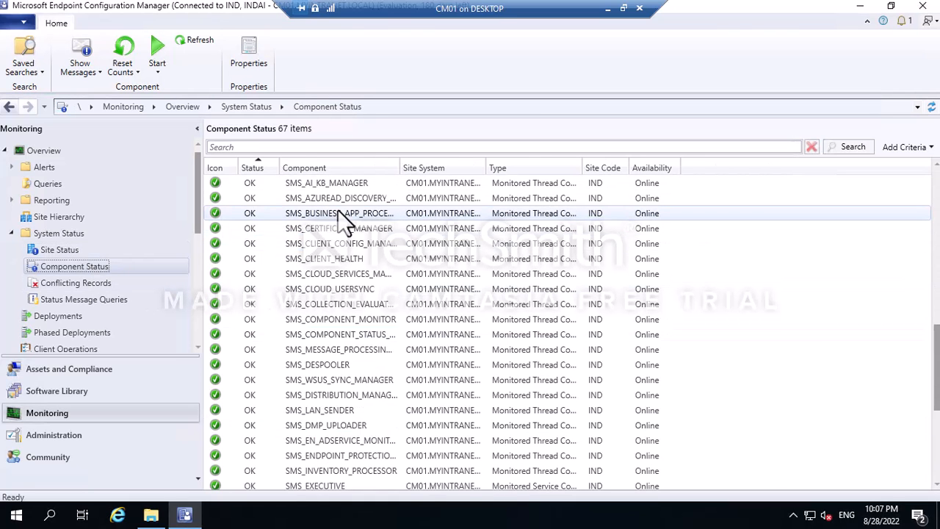
{"action": "scroll", "coordinate": [338, 299], "scroll_direction": "up", "scroll_amount": 15}
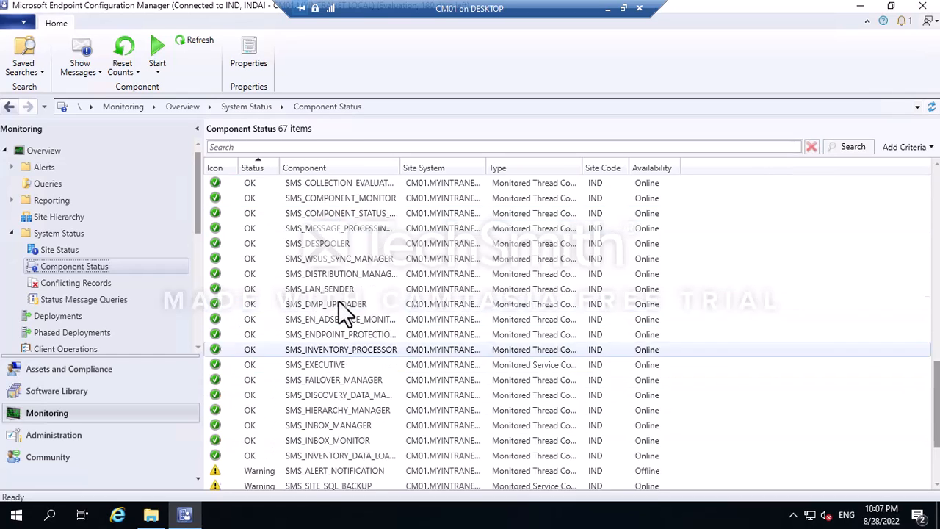
{"action": "left_click", "coordinate": [195, 41]}
Check Conflicting Records, return to Component Status, and close the console.
{"action": "left_click", "coordinate": [69, 282]}
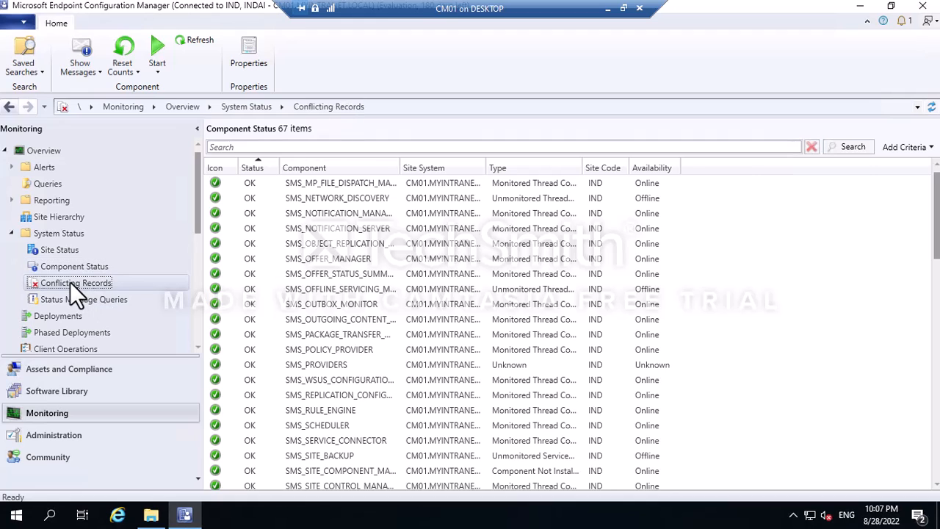
{"action": "left_click", "coordinate": [64, 266]}
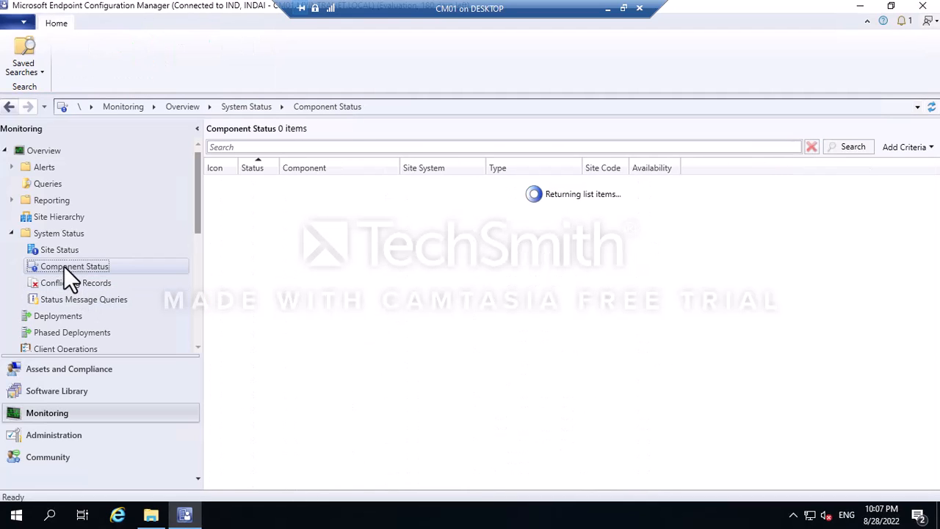
{"action": "left_click", "coordinate": [924, 8]}
Refresh the CM01 desktop and minimize the remote session to show the 'How to Install MECM2203' notes.
{"action": "right_click", "coordinate": [247, 161]}
{"action": "left_click", "coordinate": [271, 199]}
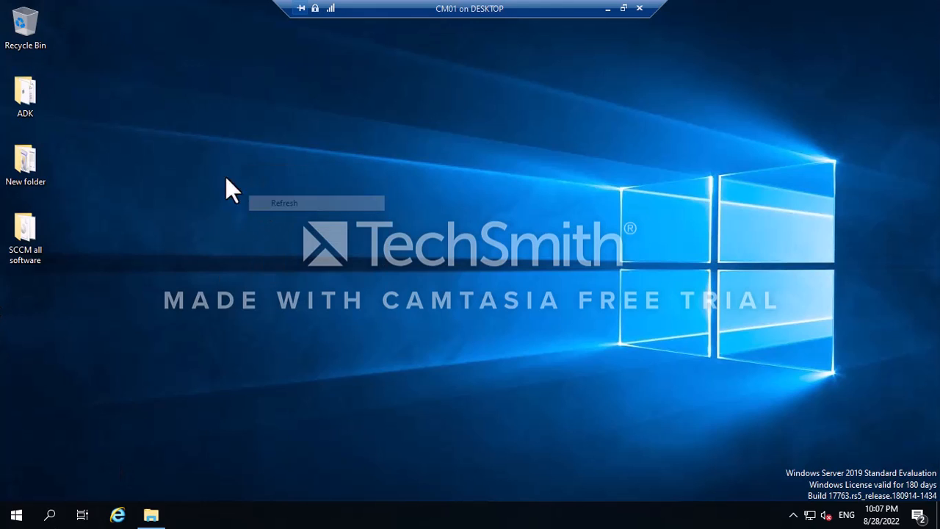
{"action": "right_click", "coordinate": [198, 125]}
{"action": "left_click", "coordinate": [232, 166]}
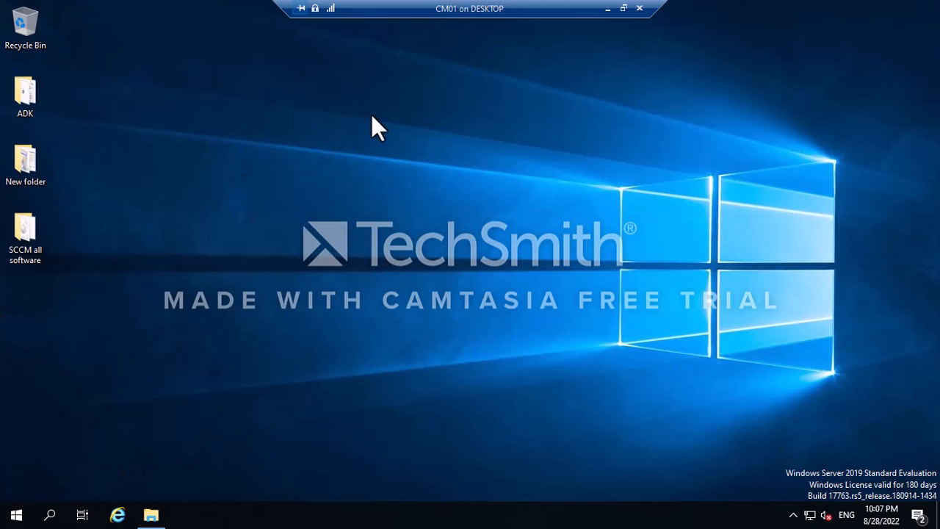
{"action": "left_click", "coordinate": [608, 9]}
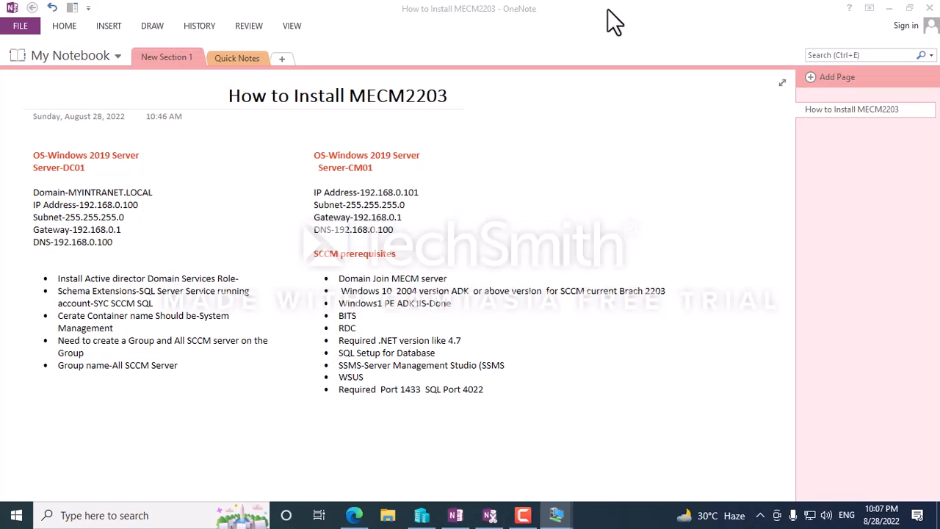
{"action": "left_click", "coordinate": [523, 514]}
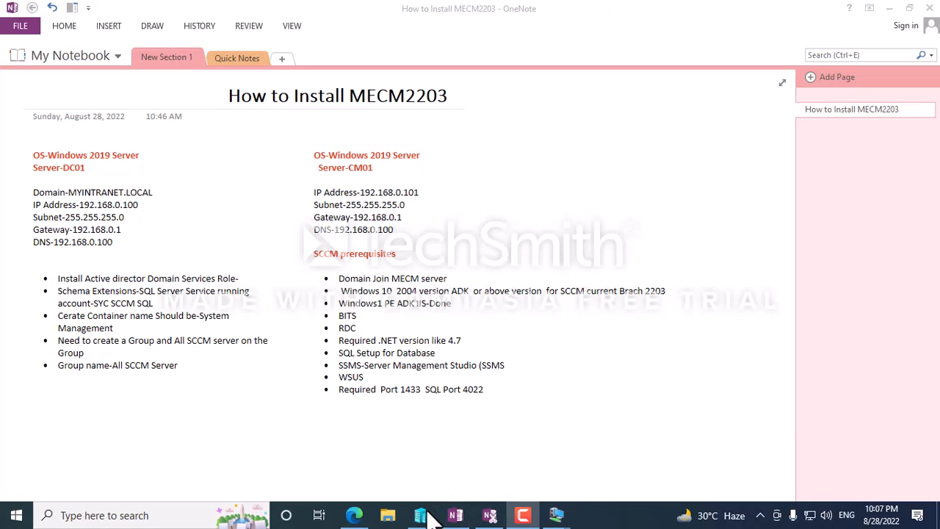